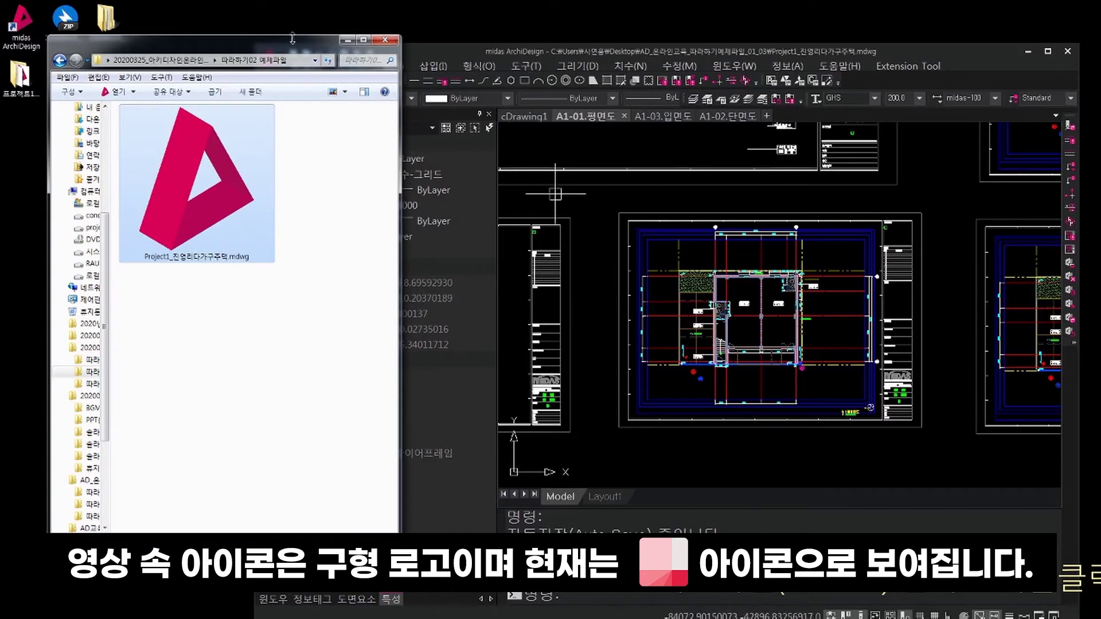
pyautogui.moveTo(291, 39); pyautogui.dragTo(259, 46)
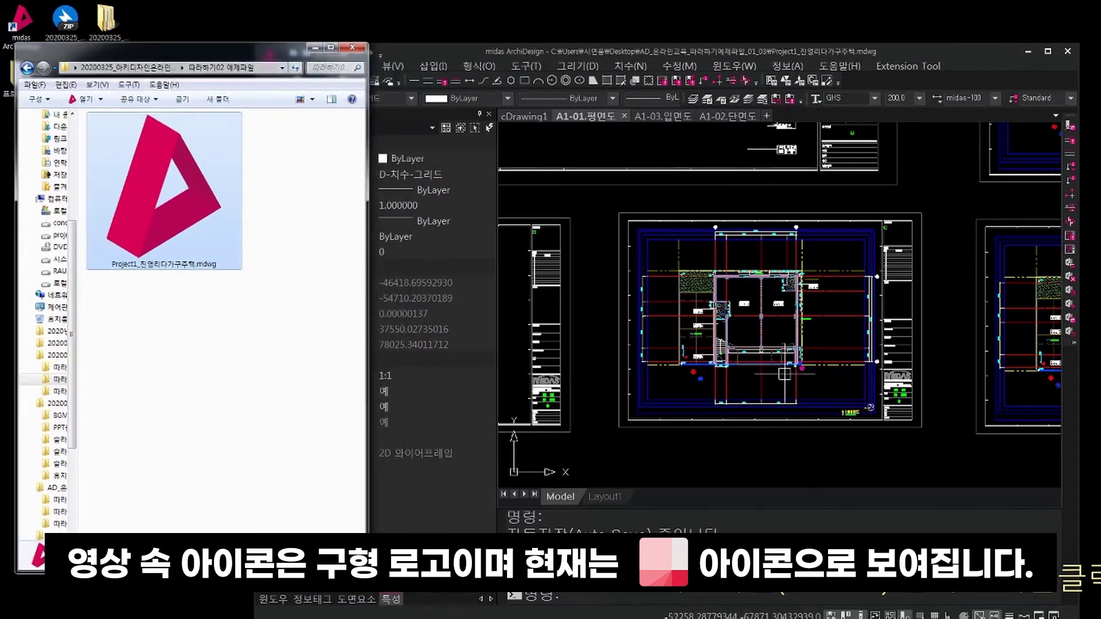
pyautogui.click(285, 348)
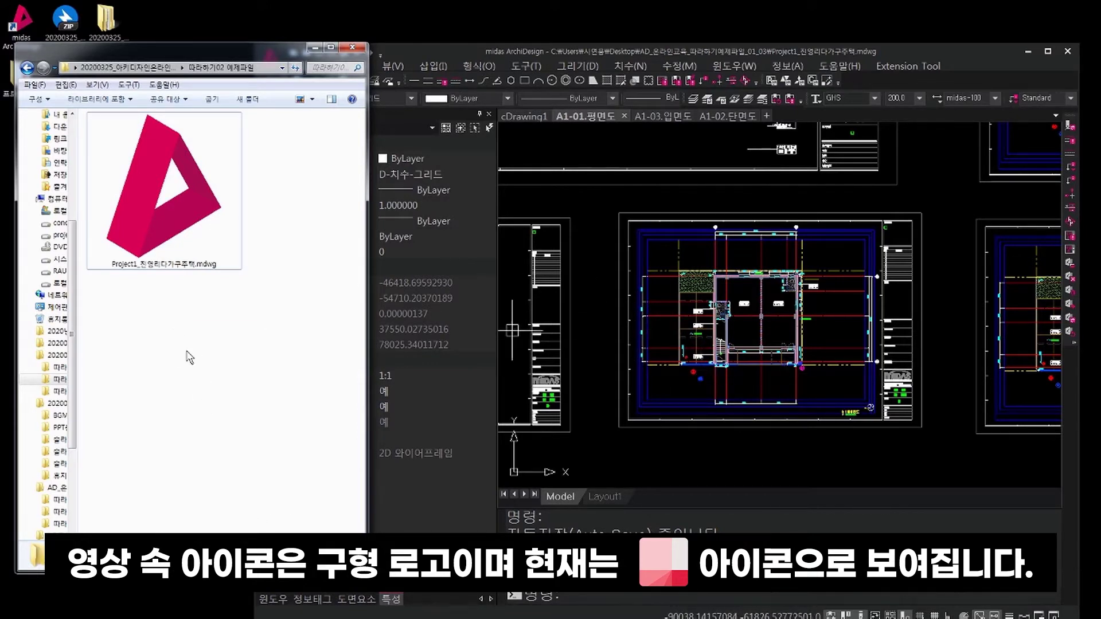
pyautogui.click(173, 216)
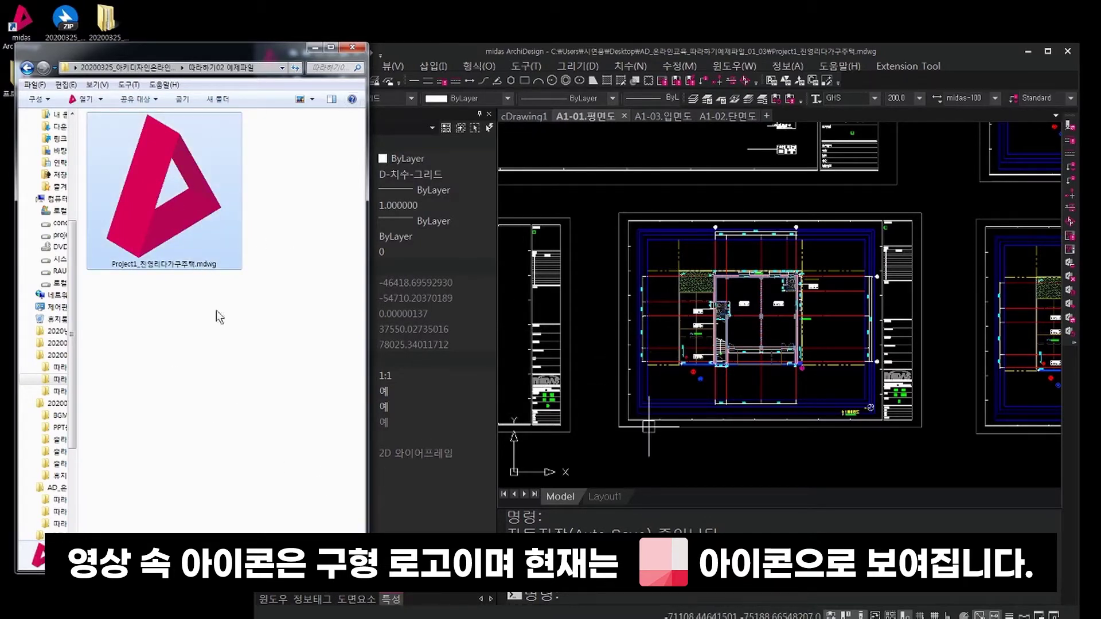
pyautogui.click(270, 339)
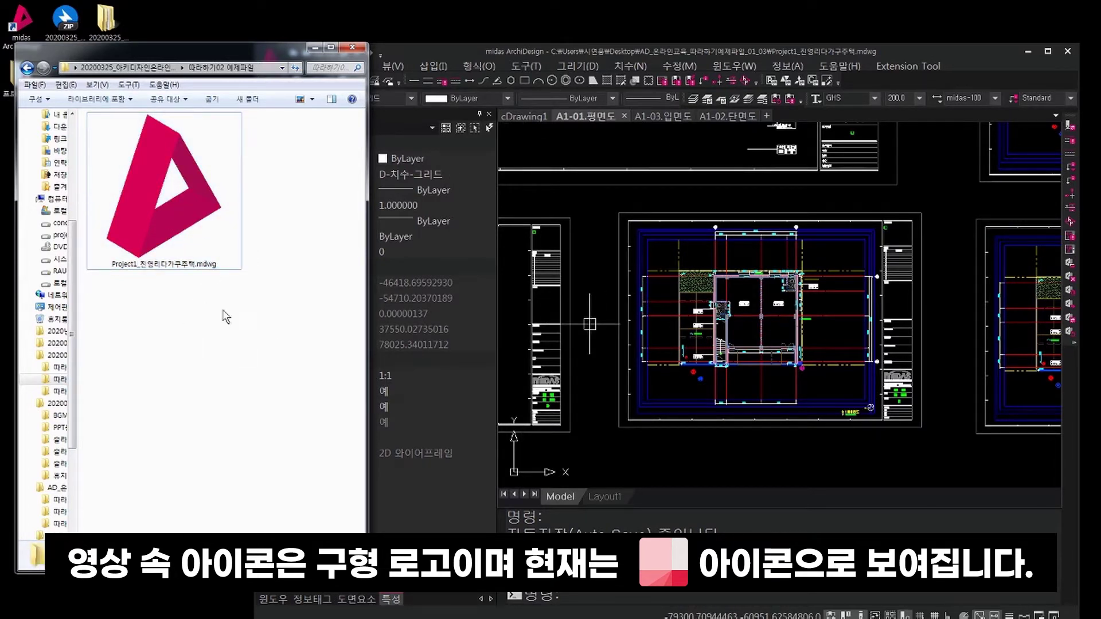
# Open the project Project1_진영리다가구주택.mdwg from the folder 따라하기02 예제파일 without saving the current project, and maximize the program window.
pyautogui.moveTo(503, 53); pyautogui.dragTo(527, 40)
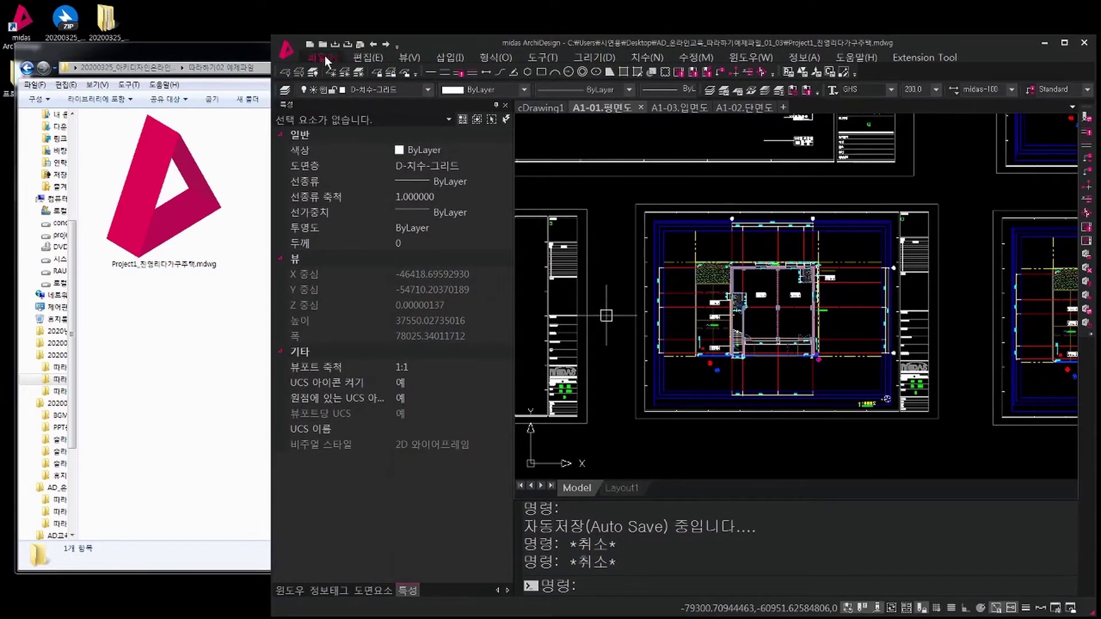
pyautogui.click(324, 56)
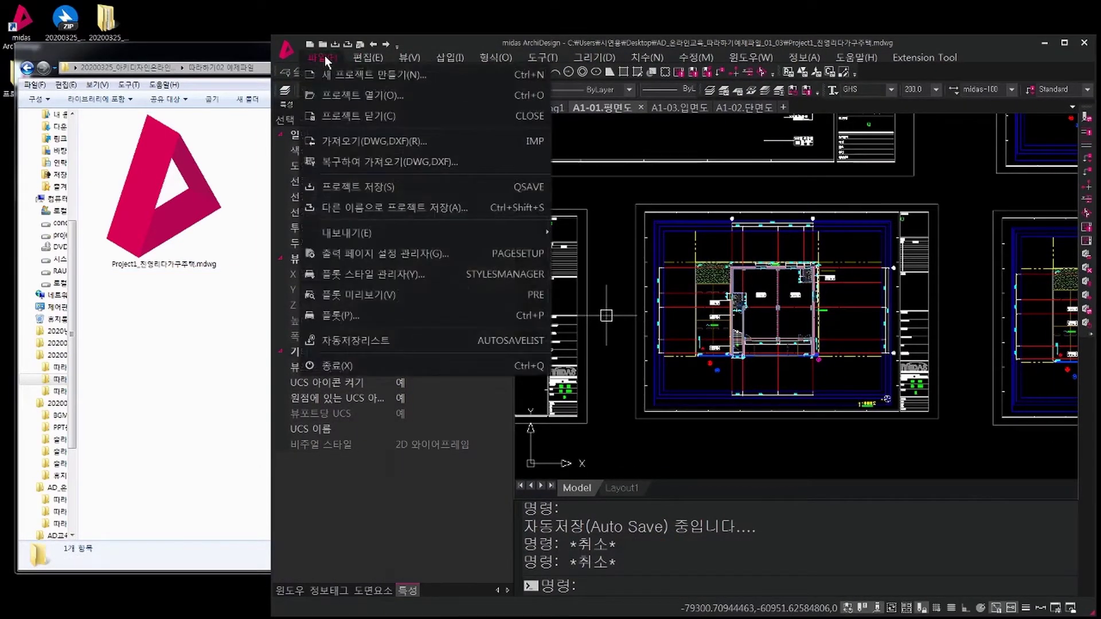
pyautogui.click(380, 98)
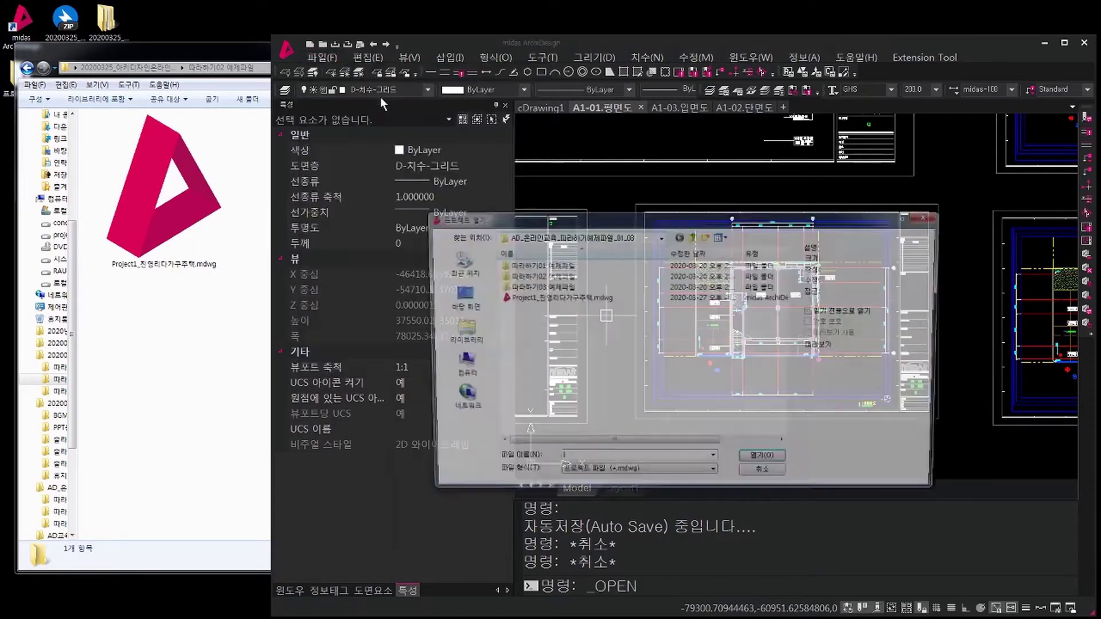
pyautogui.doubleClick(542, 278)
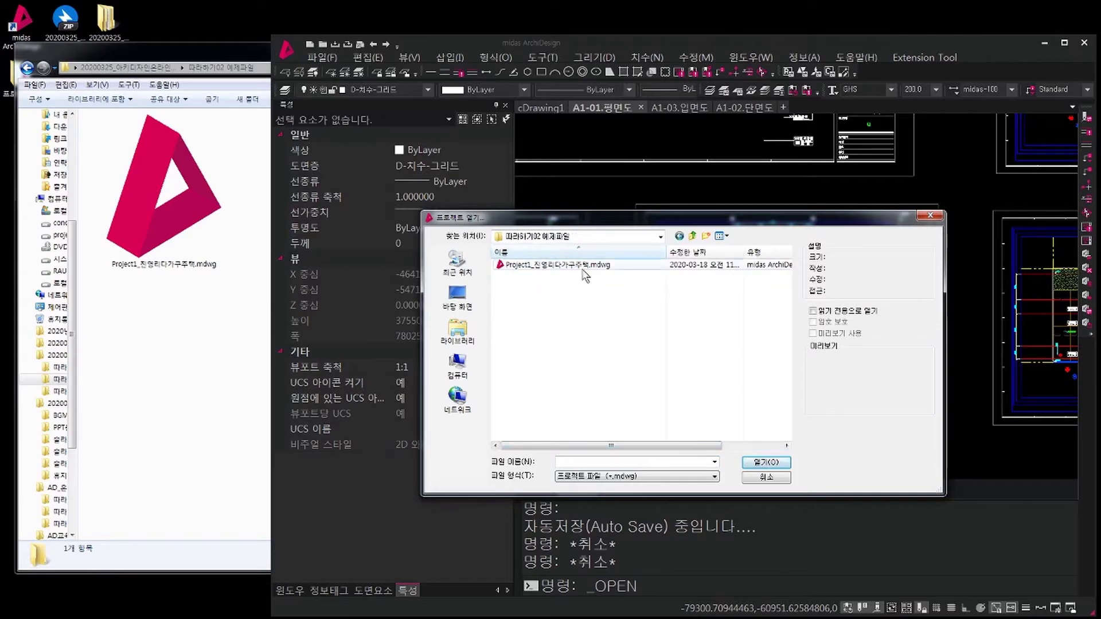
pyautogui.click(584, 276)
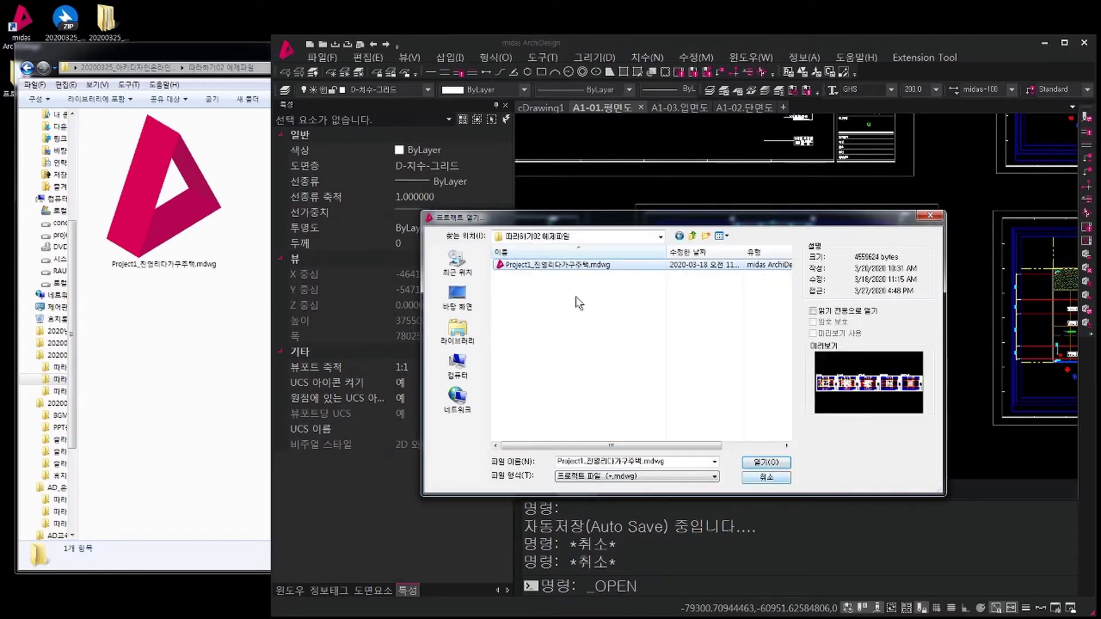
pyautogui.click(757, 463)
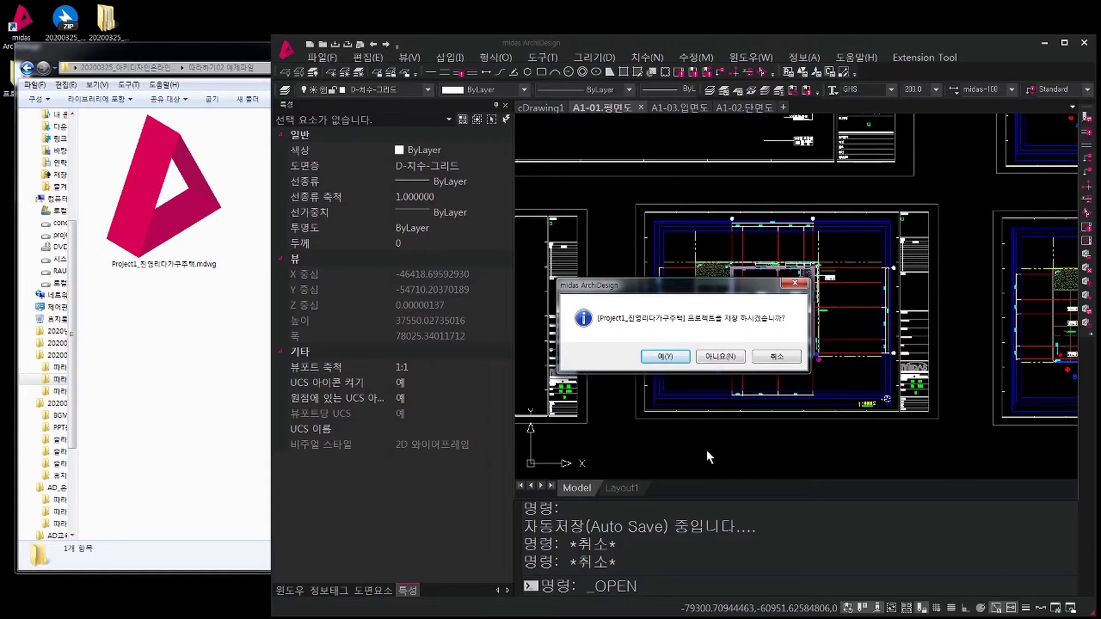
pyautogui.click(160, 314)
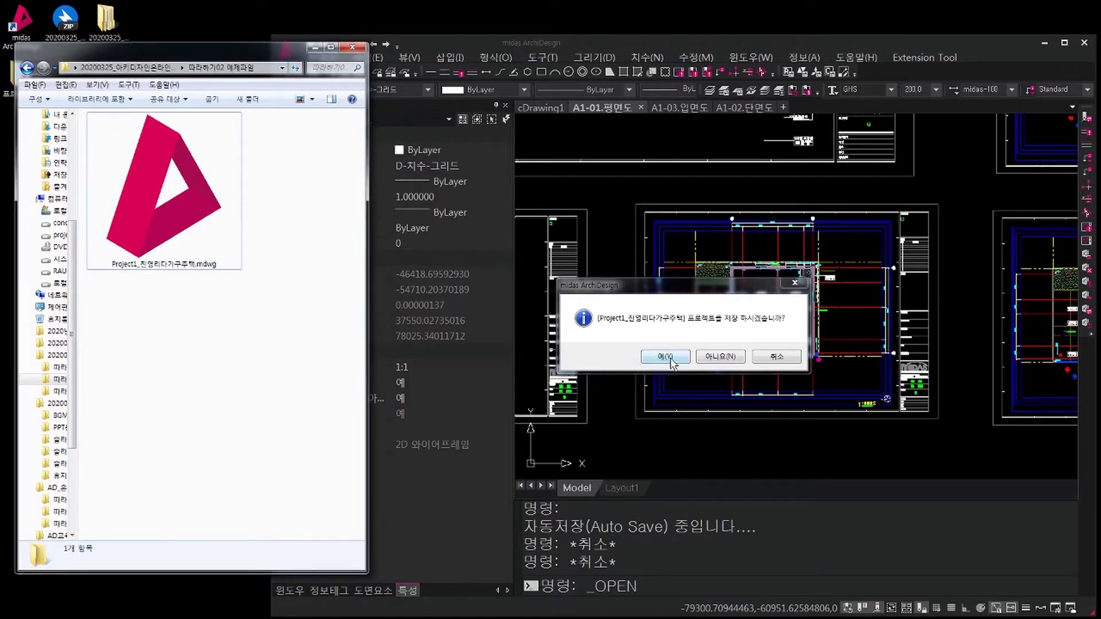
pyautogui.click(711, 358)
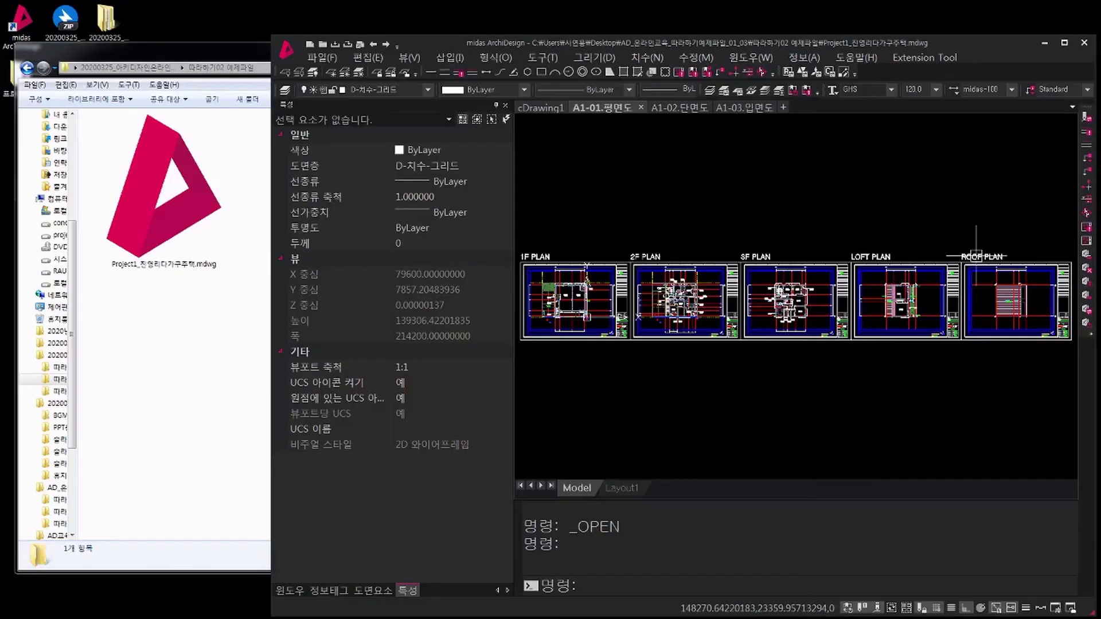
pyautogui.doubleClick(712, 39)
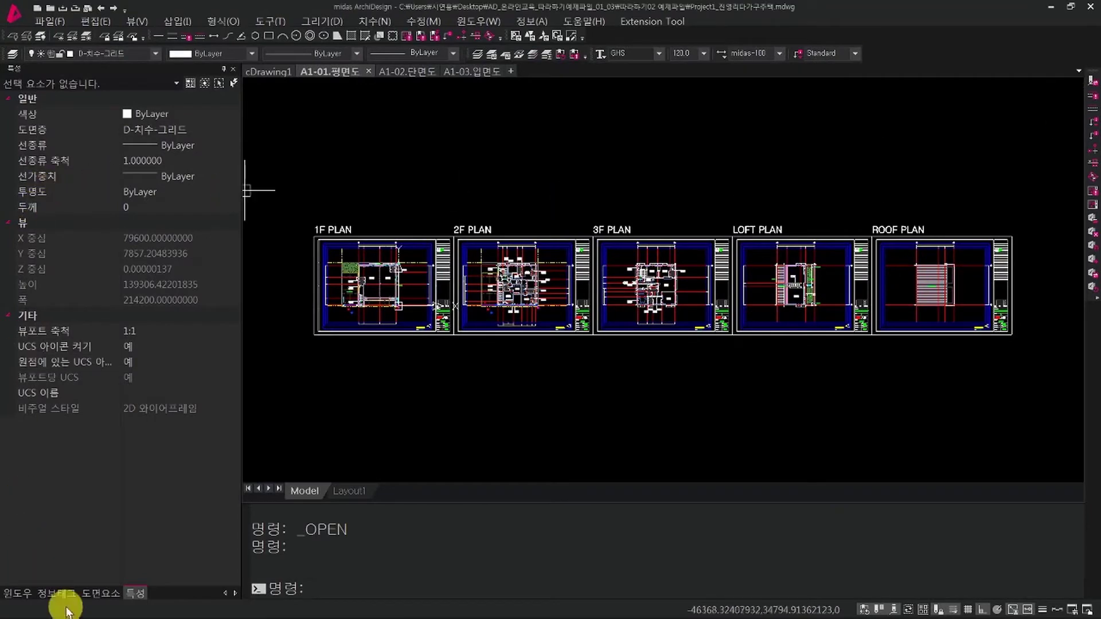
# Insert the user drawing 참조_평면도 from the drawing elements into the empty area below the 1F PLAN sheet.
pyautogui.click(108, 593)
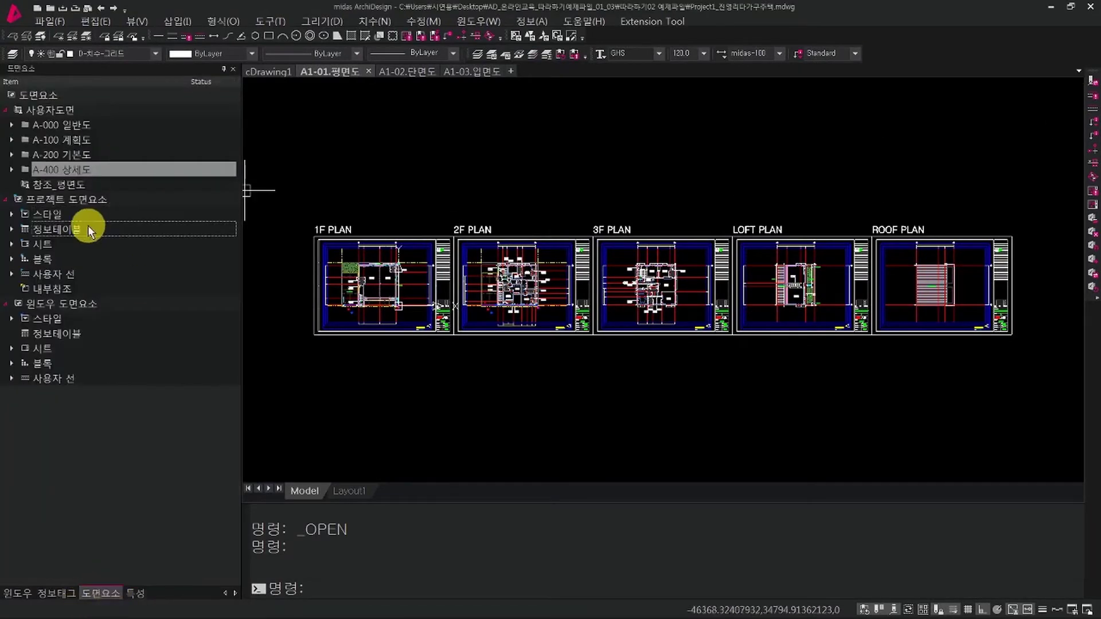
pyautogui.moveTo(470, 276); pyautogui.dragTo(741, 161, button='middle')
pyautogui.scroll(2, 628, 230)
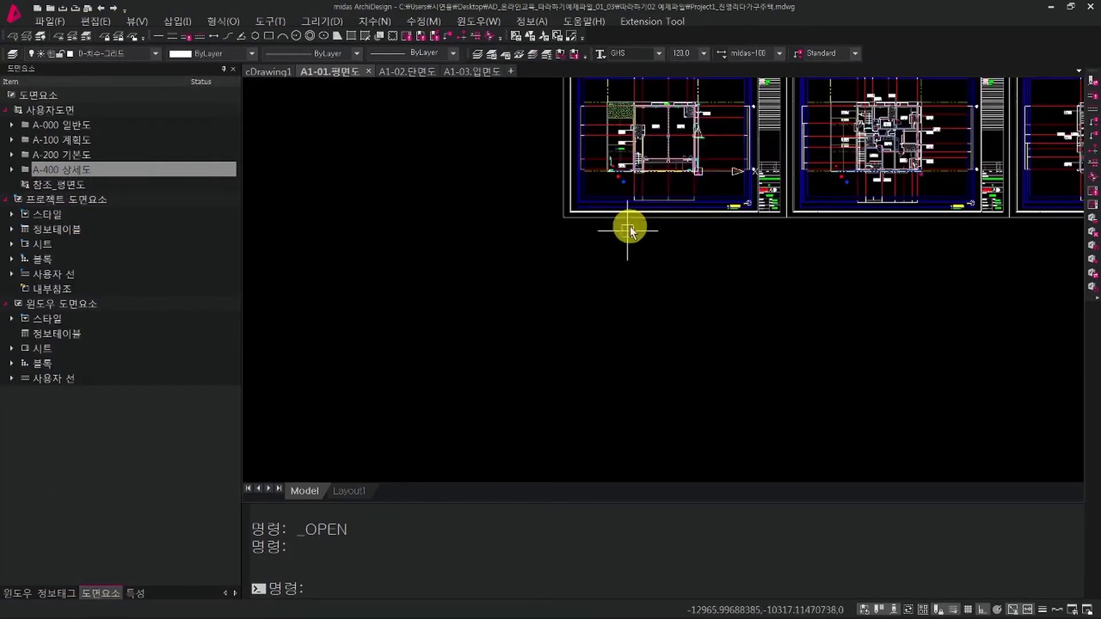
pyautogui.moveTo(629, 231); pyautogui.dragTo(573, 309, button='middle')
pyautogui.click(86, 184)
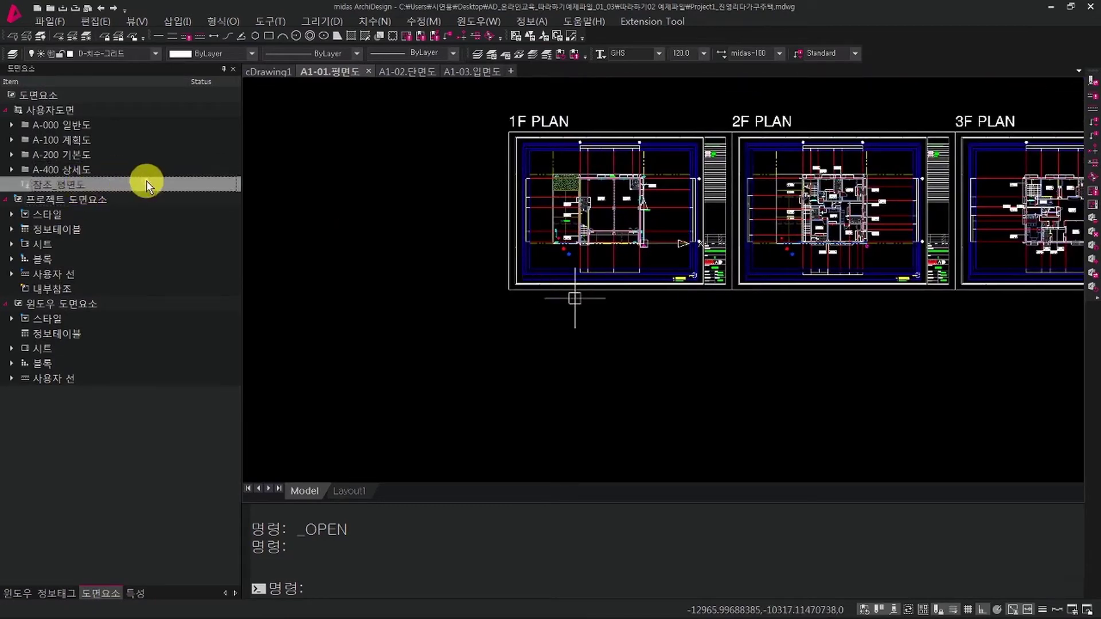
pyautogui.moveTo(153, 181); pyautogui.dragTo(539, 419)
pyautogui.moveTo(562, 382); pyautogui.dragTo(546, 381, button='middle')
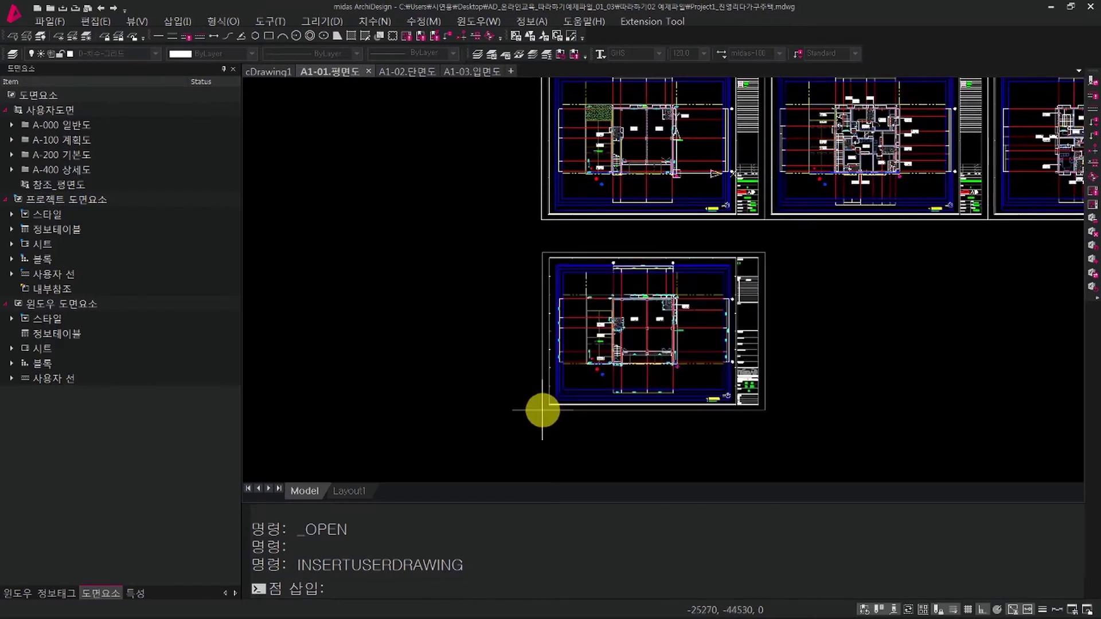
pyautogui.click(542, 410)
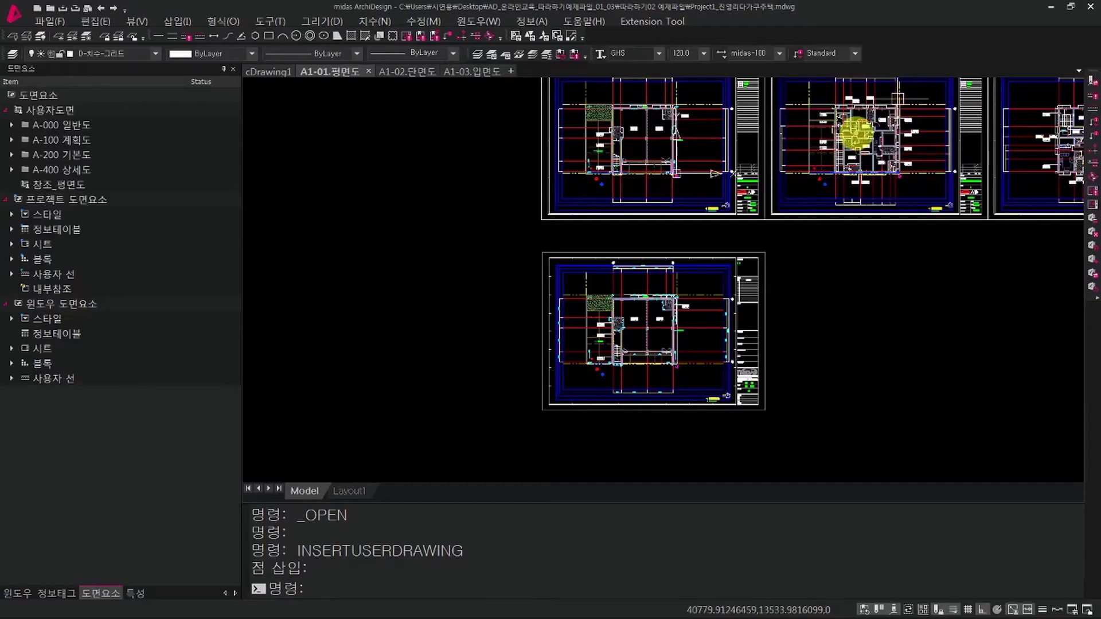
# Create a new blank sheet from the inserted reference plan's sheet and place it to the left of that plan.
pyautogui.scroll(3, 823, 228)
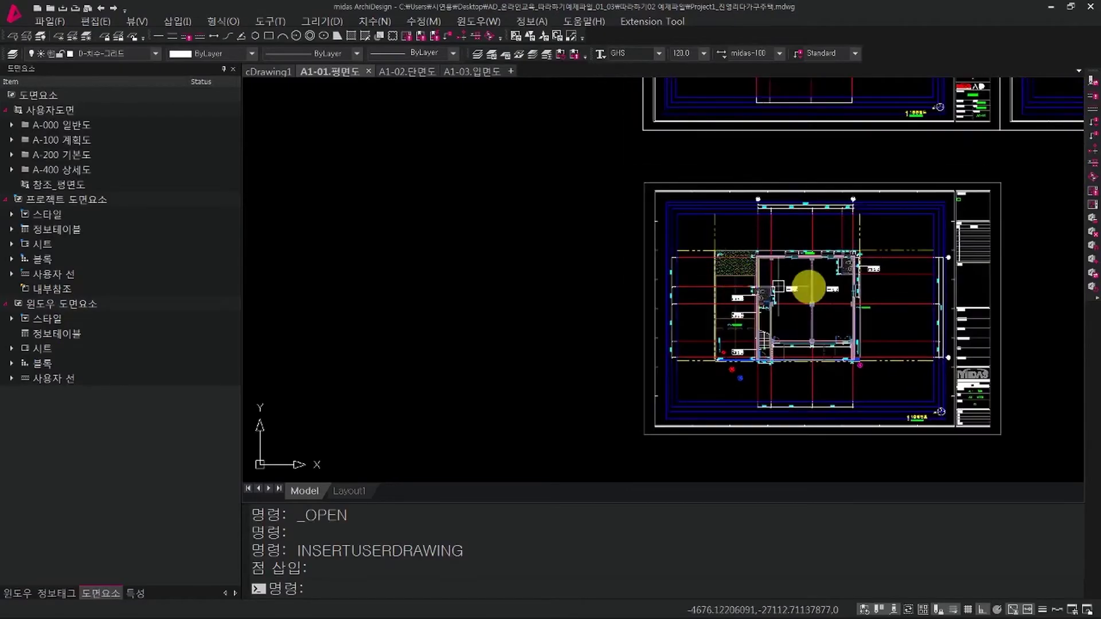
pyautogui.keyDown('shift'); pyautogui.click(964, 243); pyautogui.keyUp('shift')
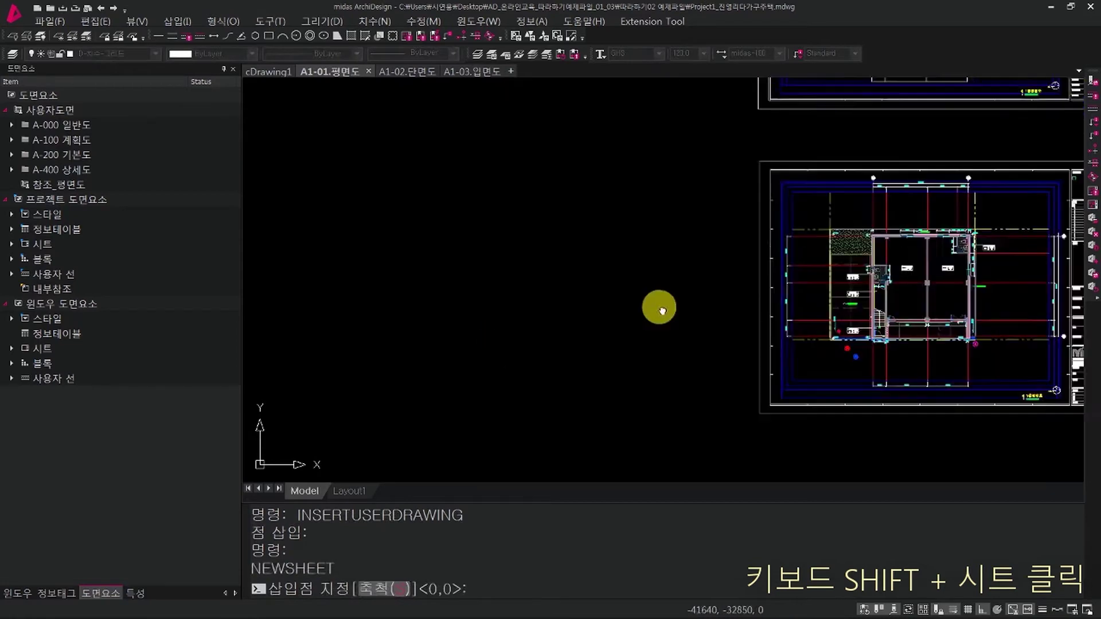
pyautogui.click(426, 412)
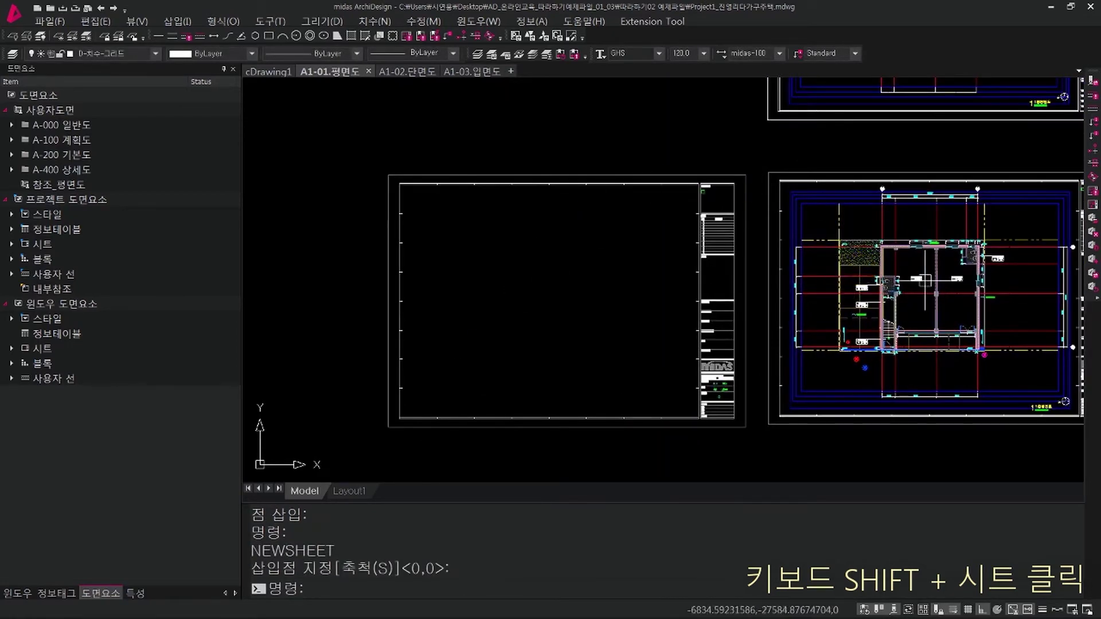
pyautogui.moveTo(640, 292); pyautogui.dragTo(603, 287, button='middle')
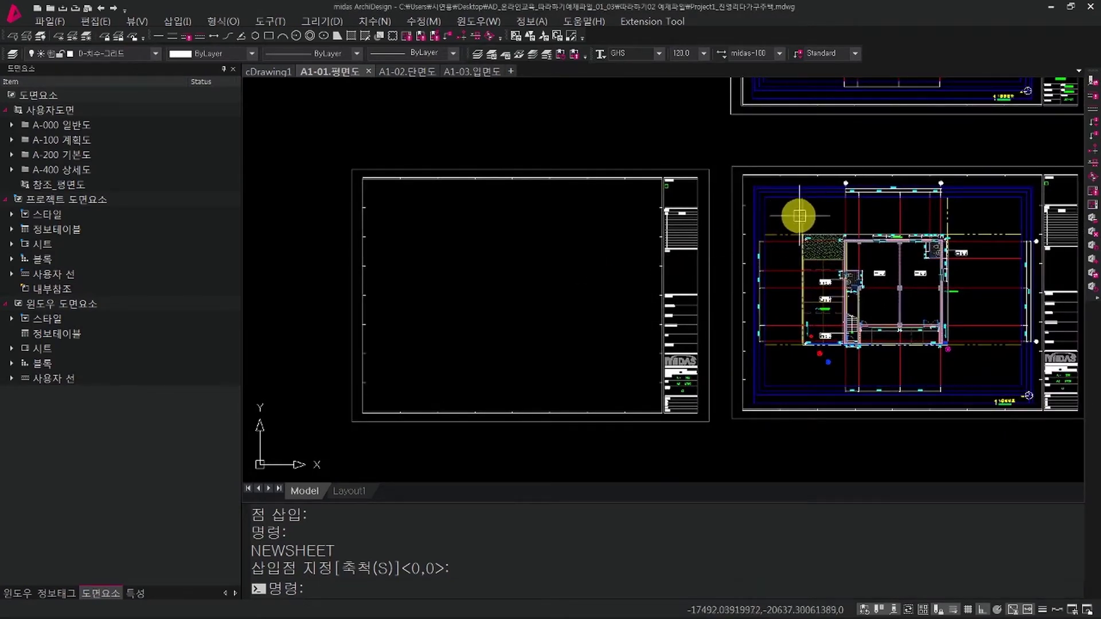
# Draw a vertical grid line about 21,500 long on layer D-그리드 near the left side of the new blank sheet.
pyautogui.scroll(4, 807, 212)
pyautogui.scroll(-6, 786, 224)
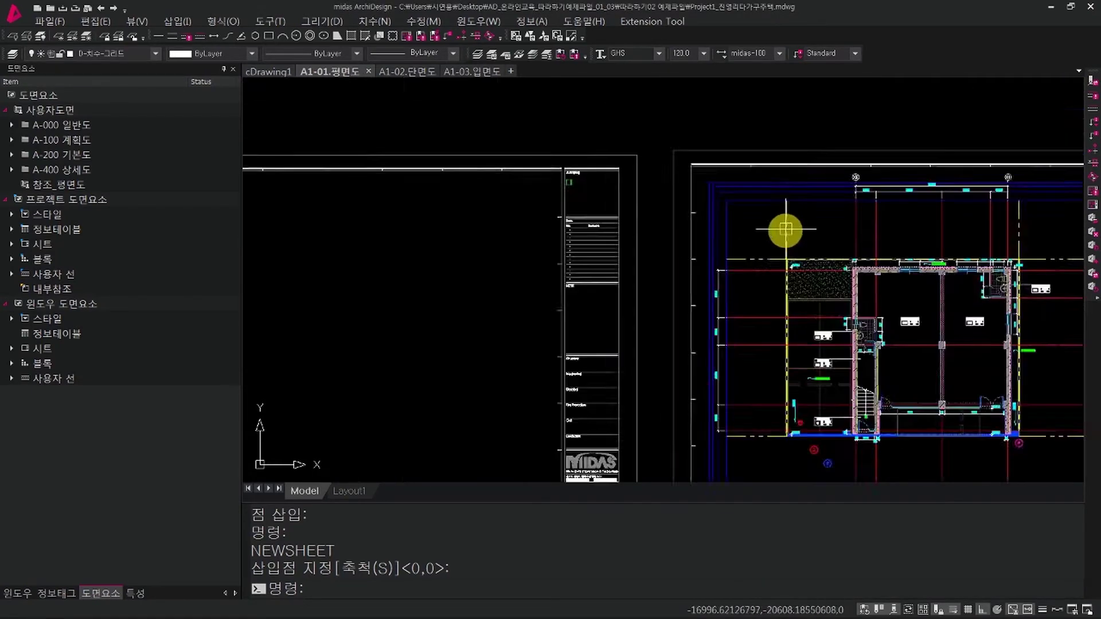
pyautogui.scroll(2, 777, 239)
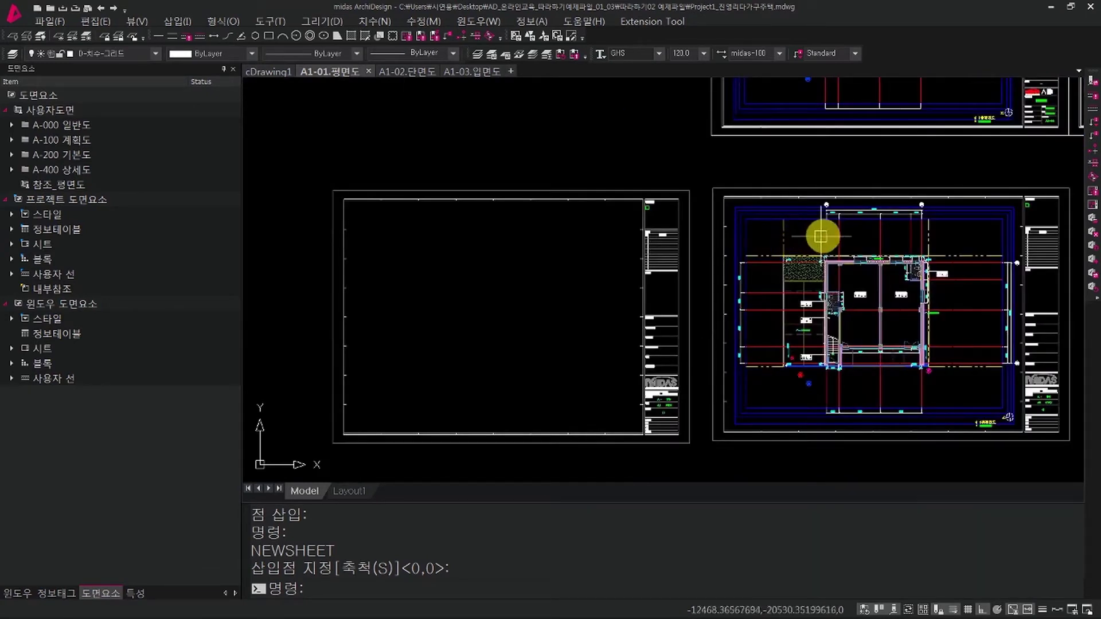
pyautogui.write('l')
pyautogui.press('Return')
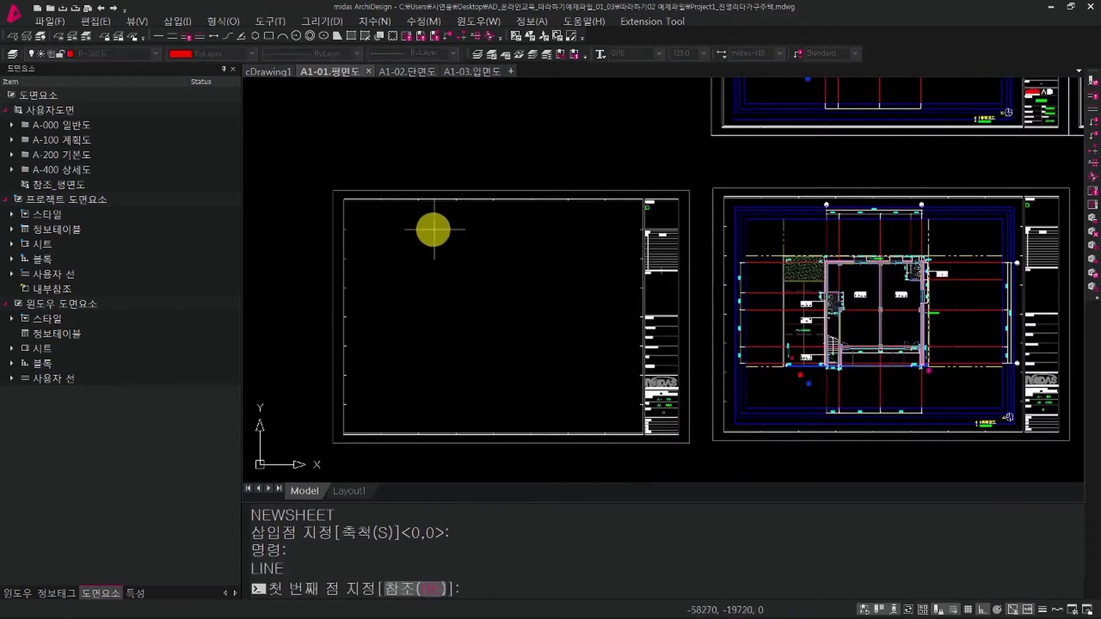
pyautogui.click(404, 227)
pyautogui.scroll(2, 423, 381)
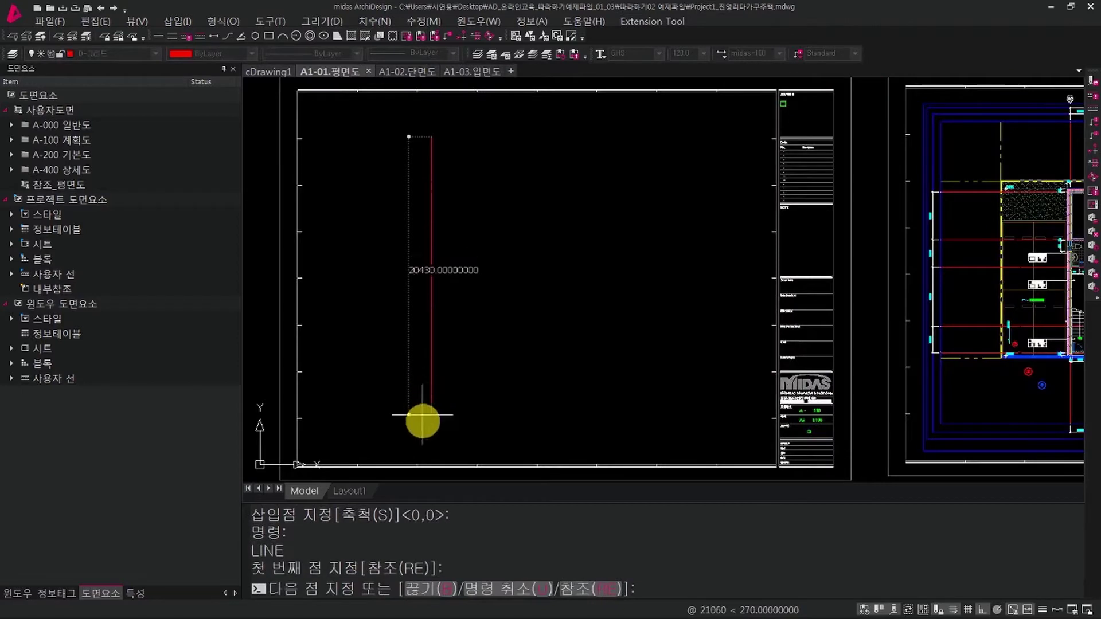
pyautogui.click(431, 431)
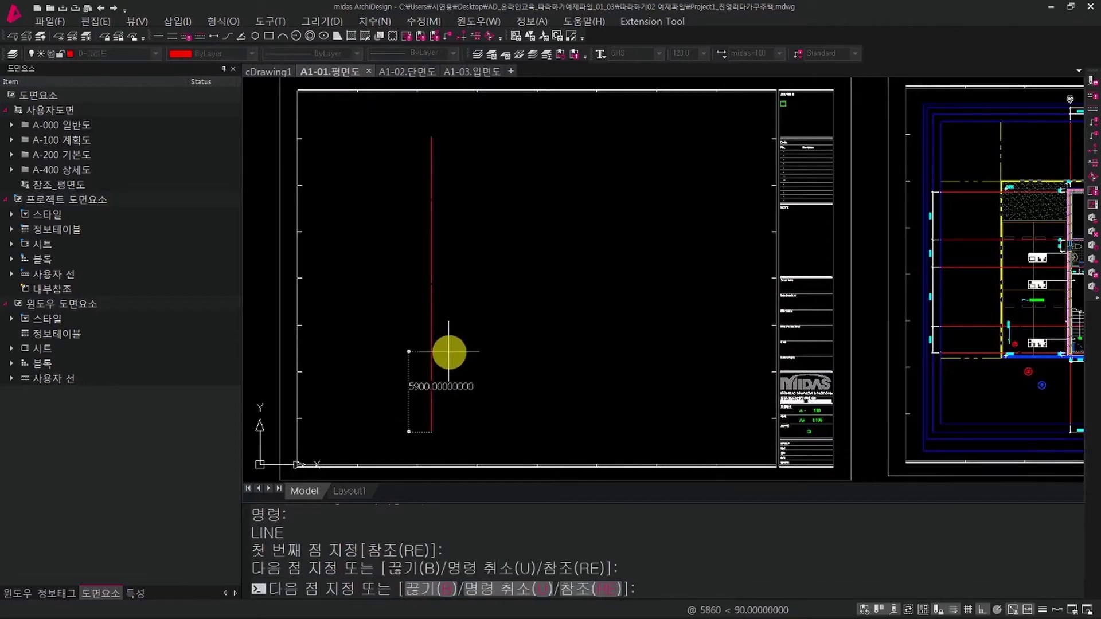
pyautogui.press('Return')
# Draw a horizontal grid line about 25,000 long that crosses the upper part of the vertical grid line.
pyautogui.press('Return')
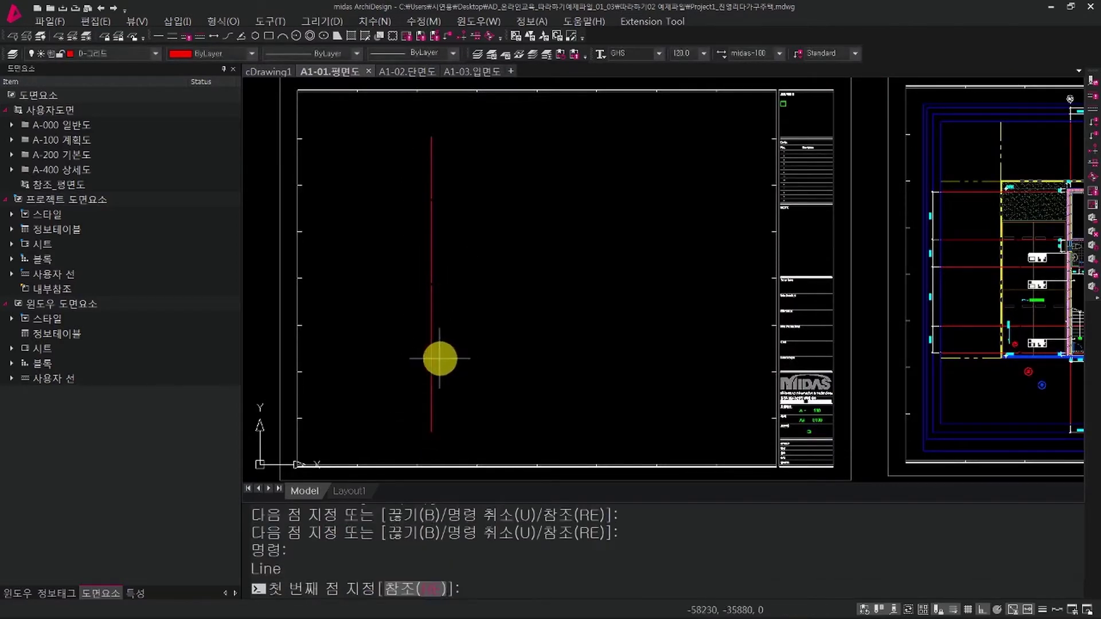
pyautogui.click(364, 208)
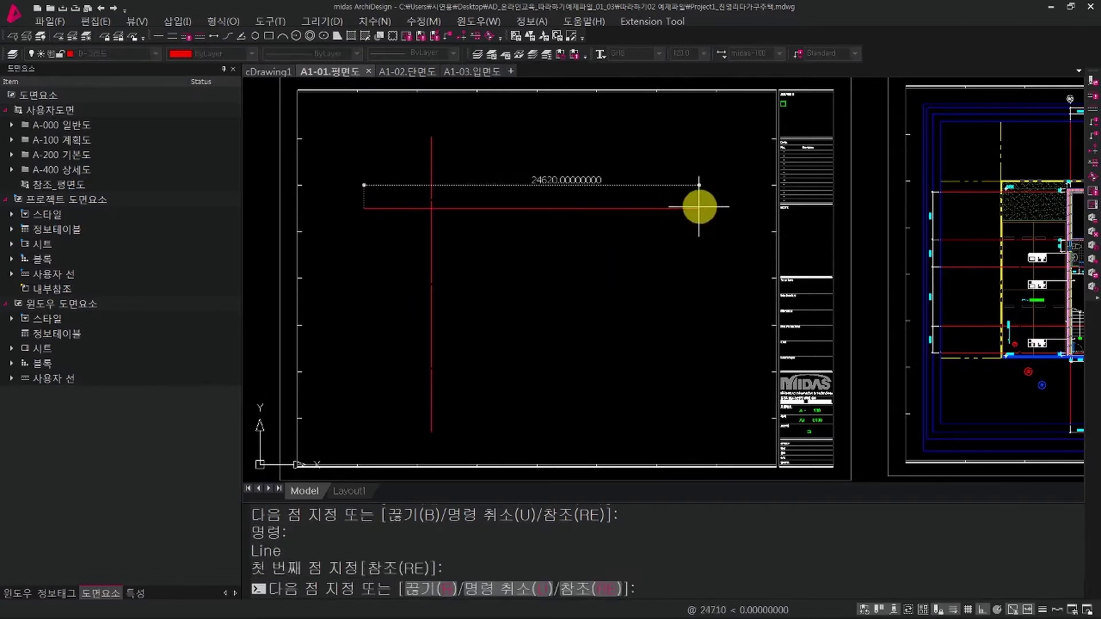
pyautogui.click(709, 204)
pyautogui.press('Return')
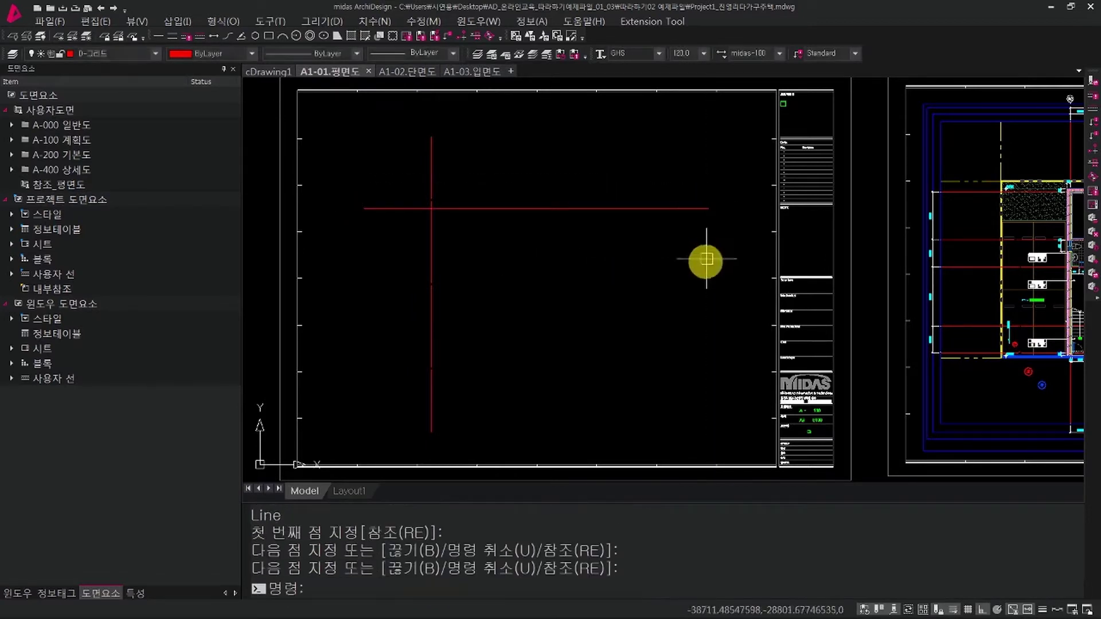
# Use MOFFSET to copy the vertical grid line to its right three times at 6000 spacing.
pyautogui.moveTo(708, 264)
pyautogui.mouseDown(button='middle')
pyautogui.moveTo(727, 251)
pyautogui.moveTo(727, 265)
pyautogui.mouseUp(button='middle')
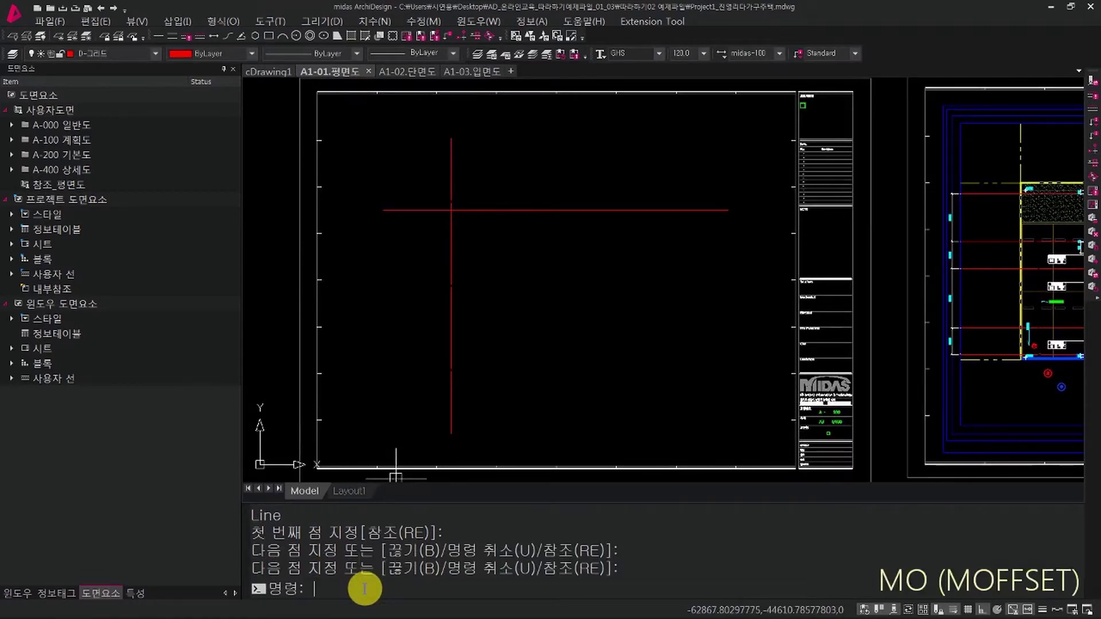
pyautogui.write('MO')
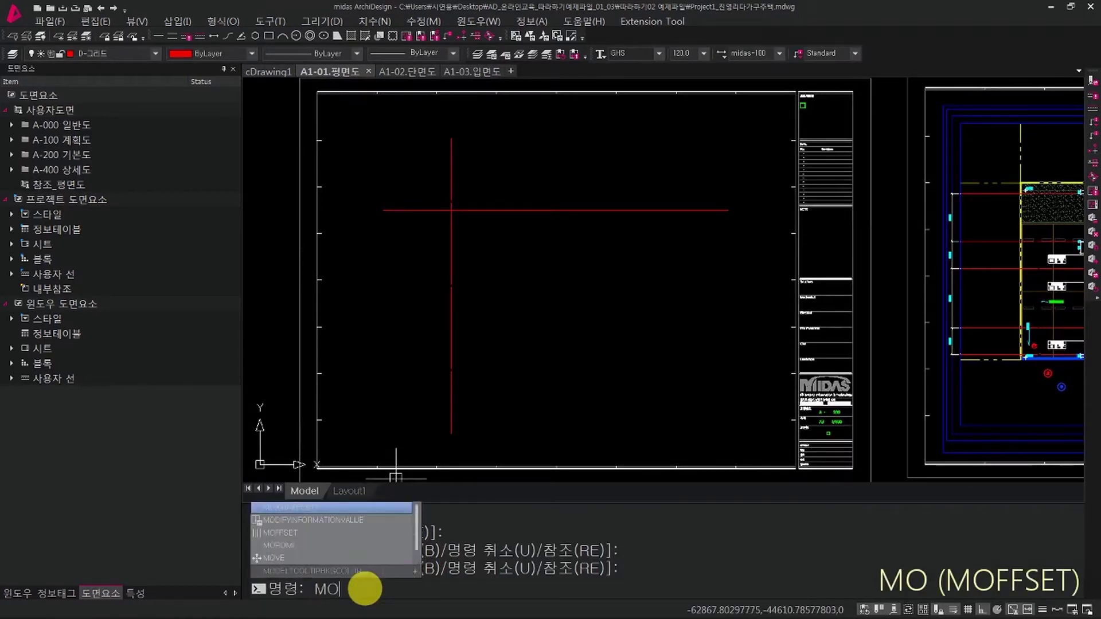
pyautogui.press('Return')
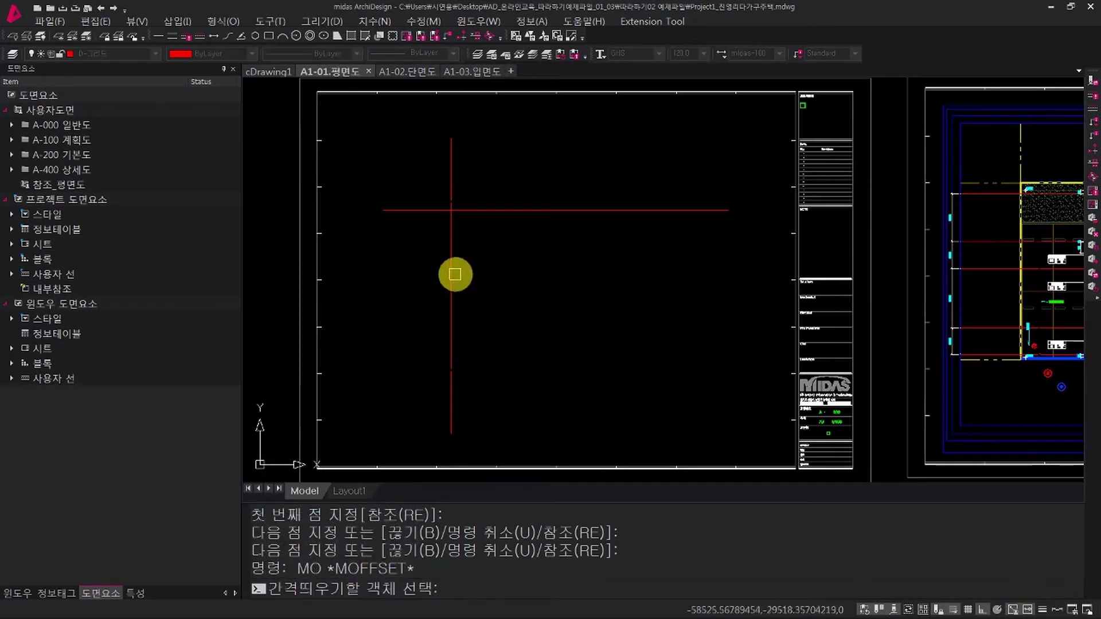
pyautogui.click(454, 271)
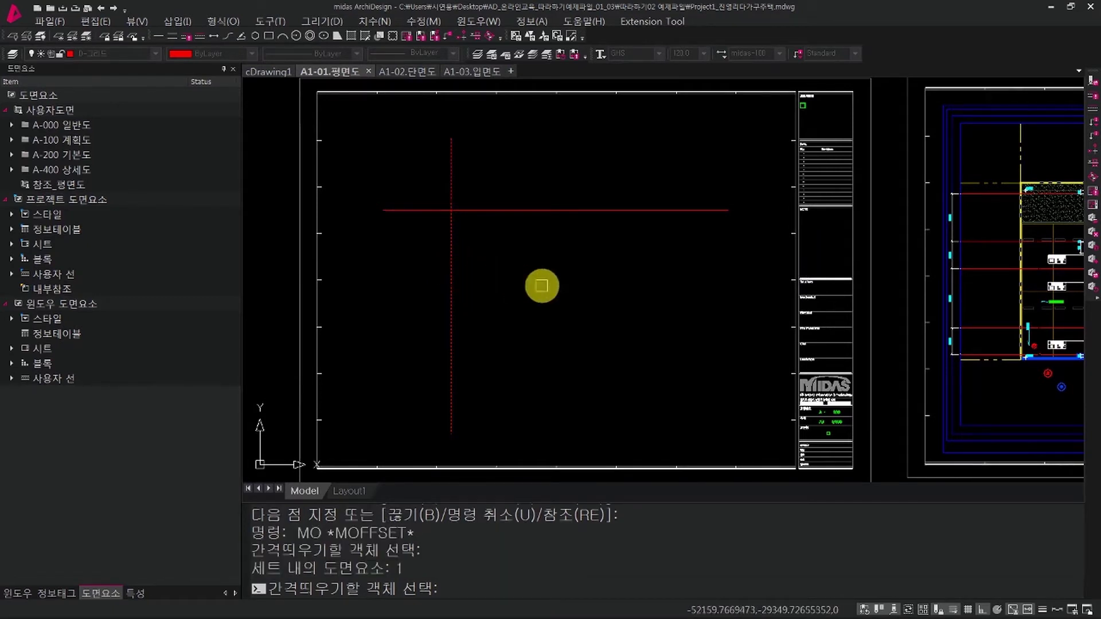
pyautogui.press('Return')
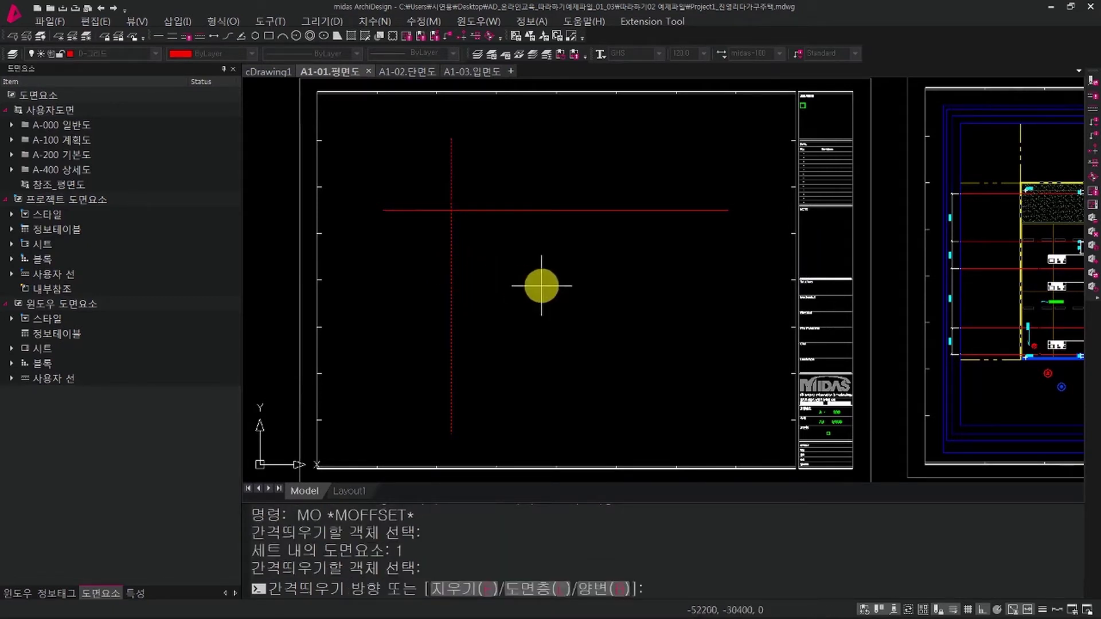
pyautogui.click(532, 286)
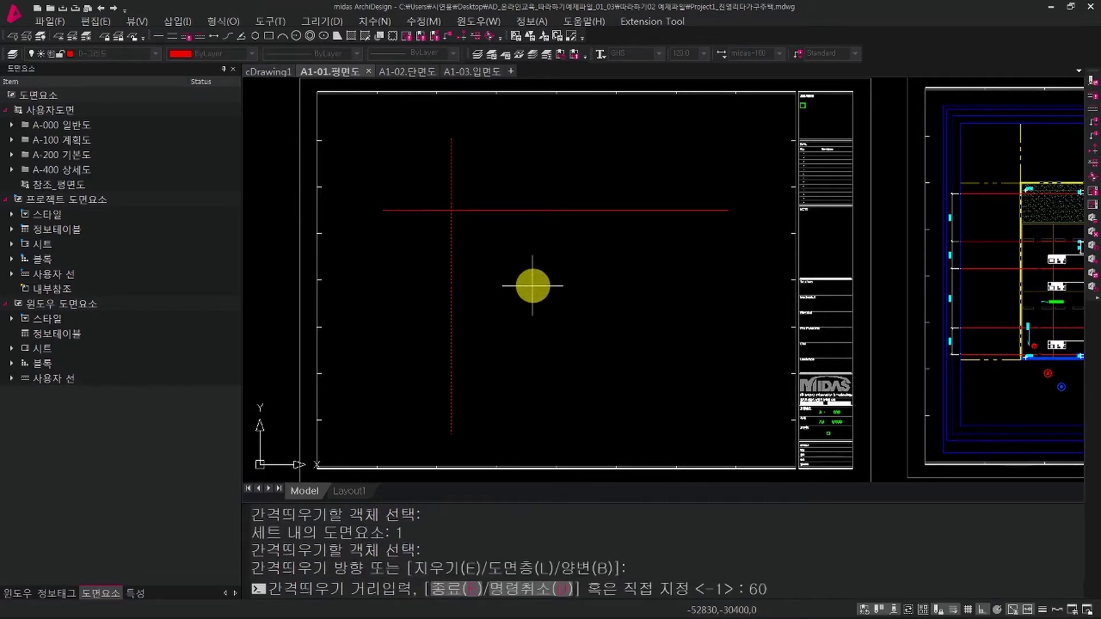
pyautogui.press('Return')
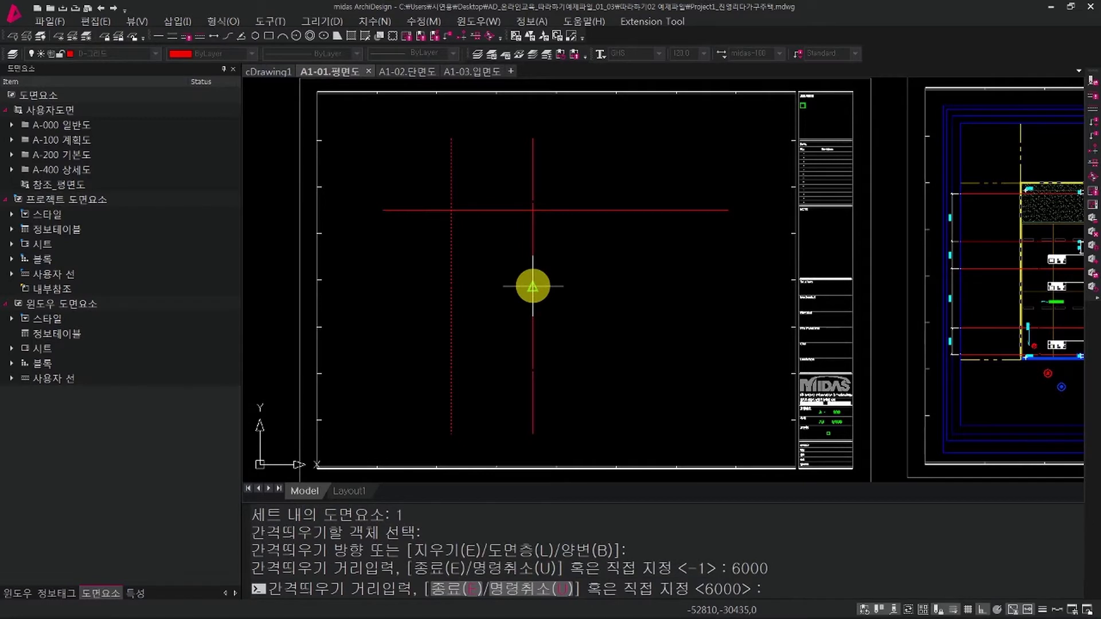
pyautogui.press('Return')
pyautogui.press('Return')
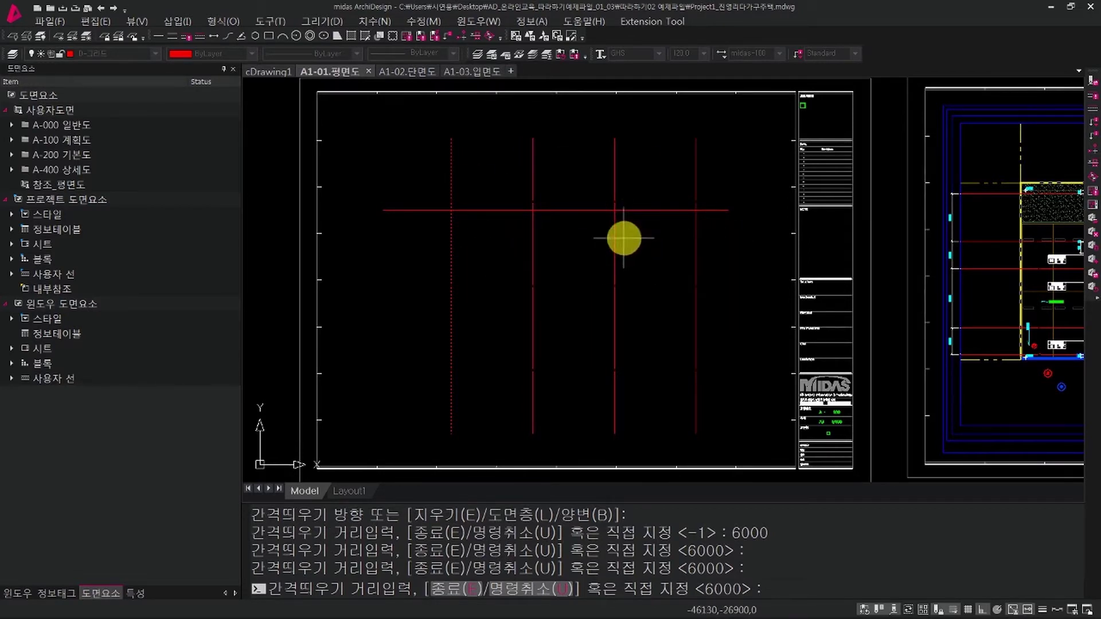
pyautogui.press('Escape')
pyautogui.moveTo(621, 239); pyautogui.dragTo(635, 241, button='middle')
pyautogui.press('Escape')
pyautogui.press('Escape')
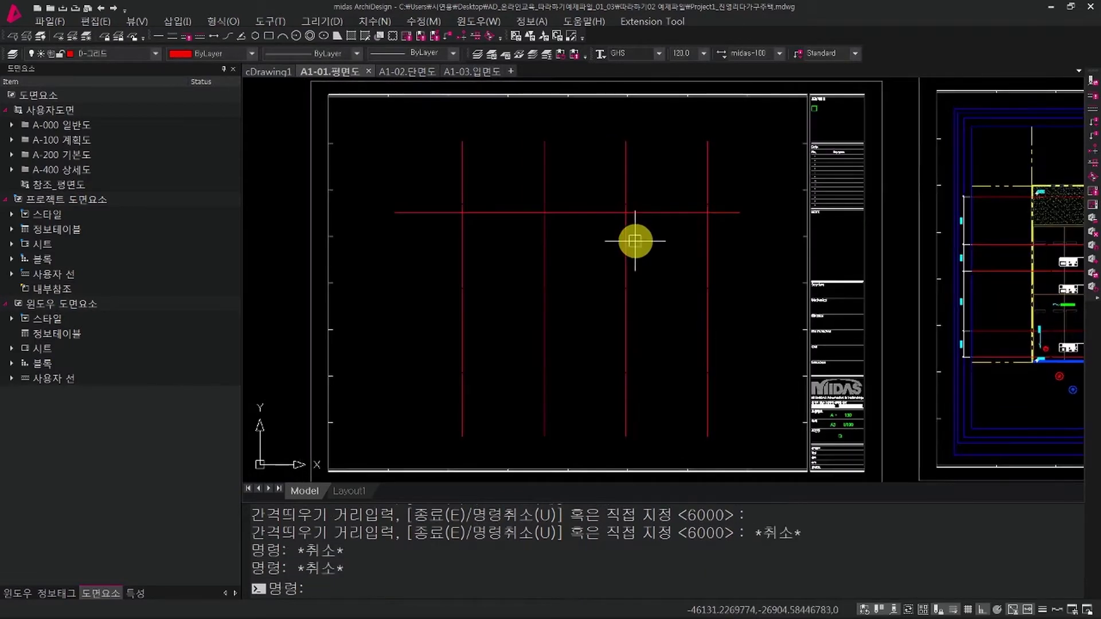
# Use MOFFSET to copy the horizontal grid line downward twice at 6000 spacing.
pyautogui.press('Return')
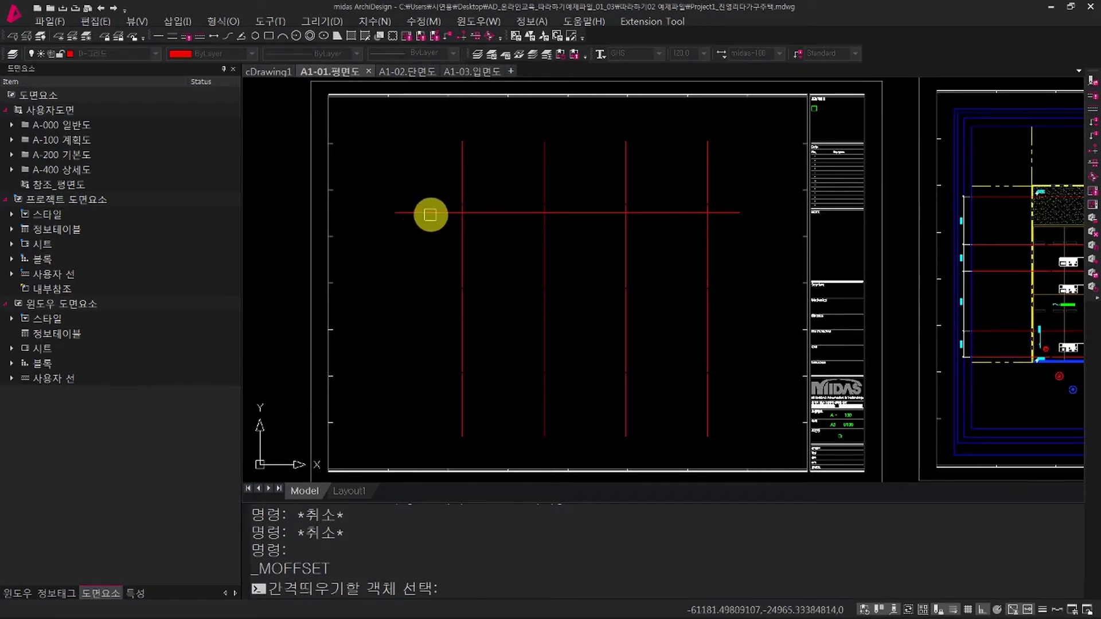
pyautogui.click(430, 213)
pyautogui.press('Return')
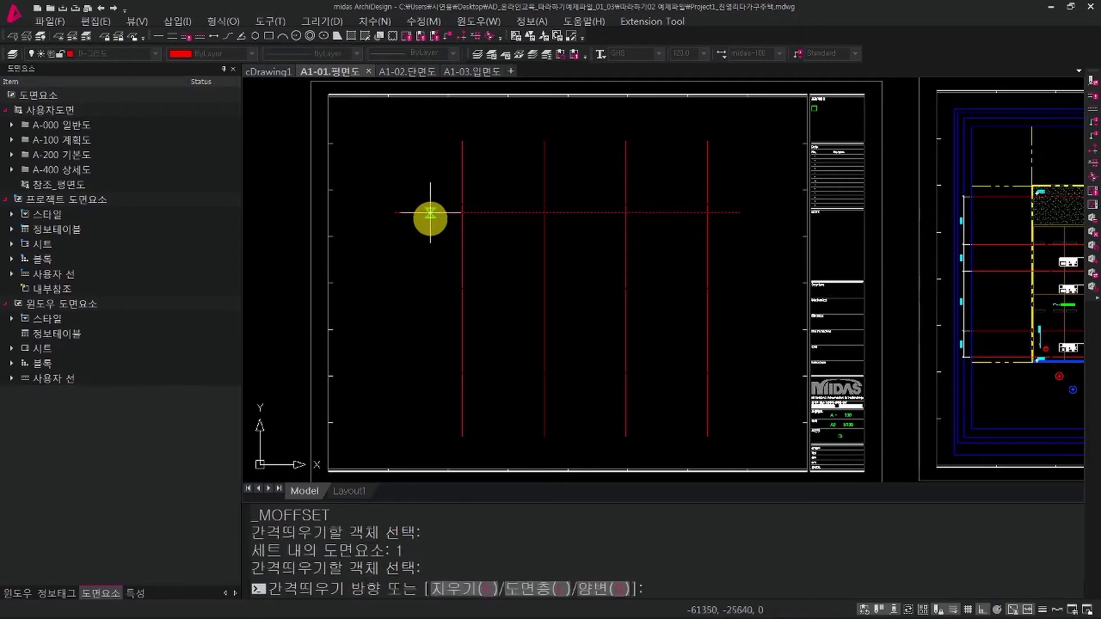
pyautogui.click(426, 291)
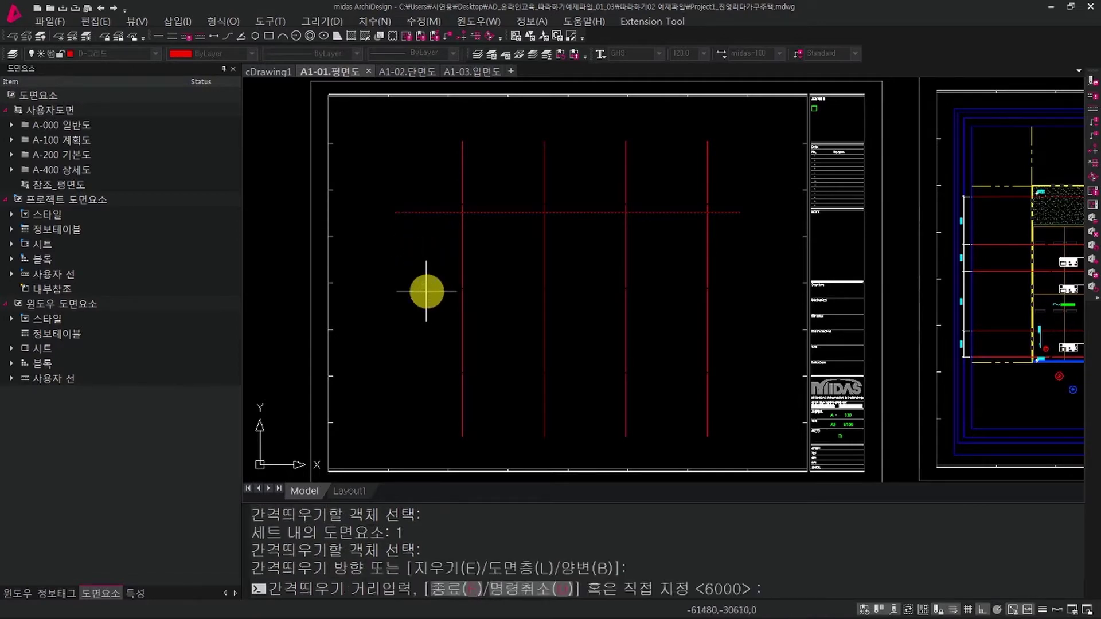
pyautogui.press('Return')
pyautogui.press('Return')
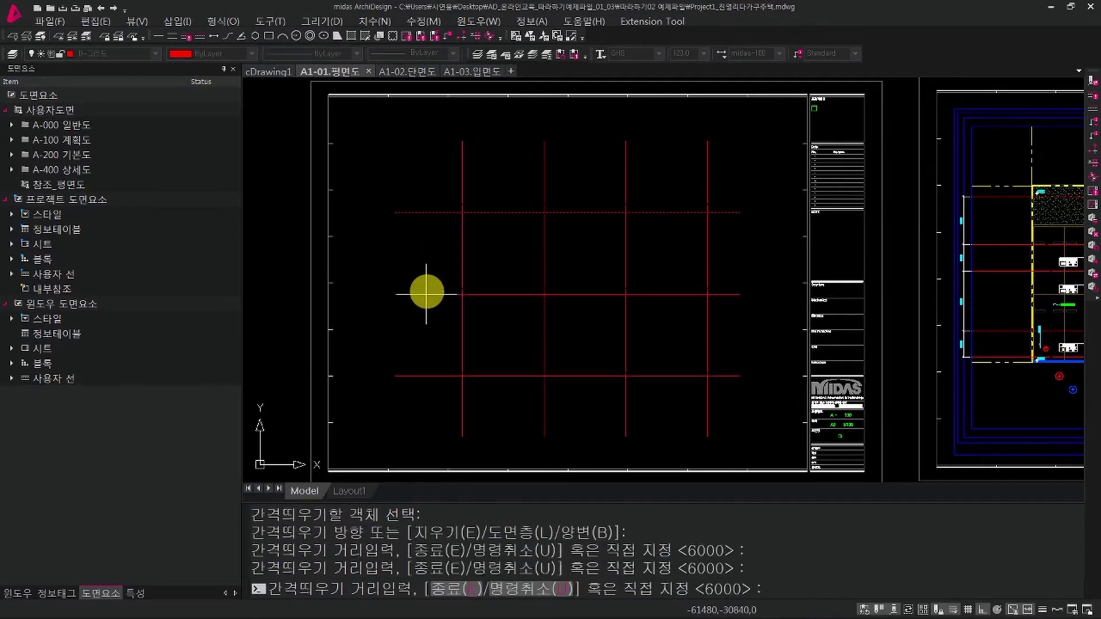
pyautogui.moveTo(453, 291)
pyautogui.mouseDown(button='middle')
pyautogui.moveTo(488, 277)
pyautogui.moveTo(498, 289)
pyautogui.mouseUp(button='middle')
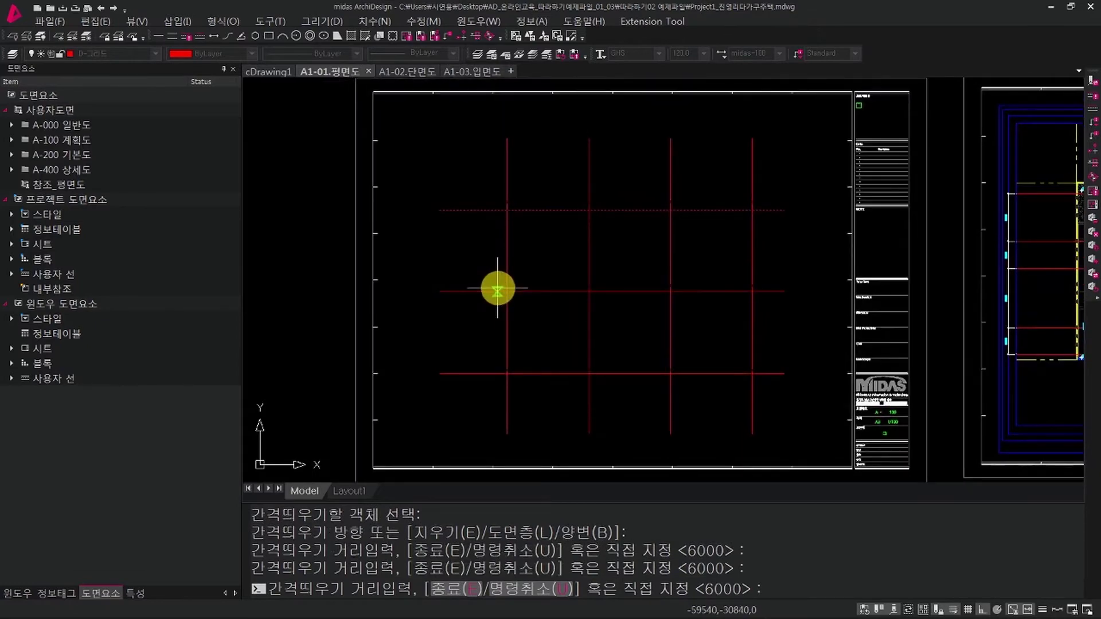
pyautogui.press('Escape')
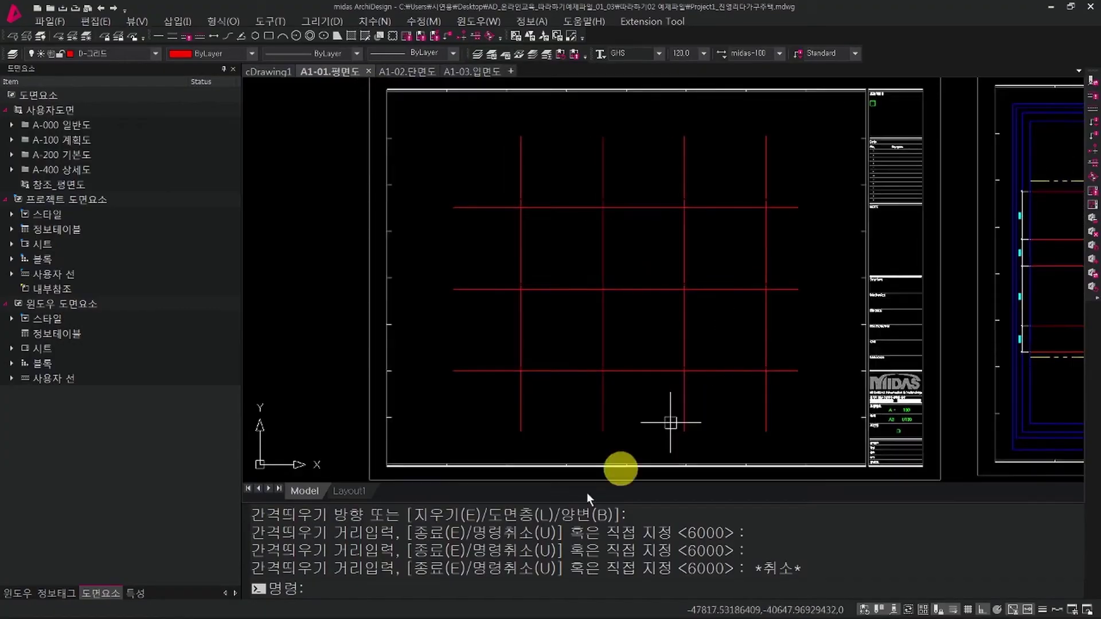
# Start AXISGRID, open its settings and set the axis block to 없음.
pyautogui.click(405, 589)
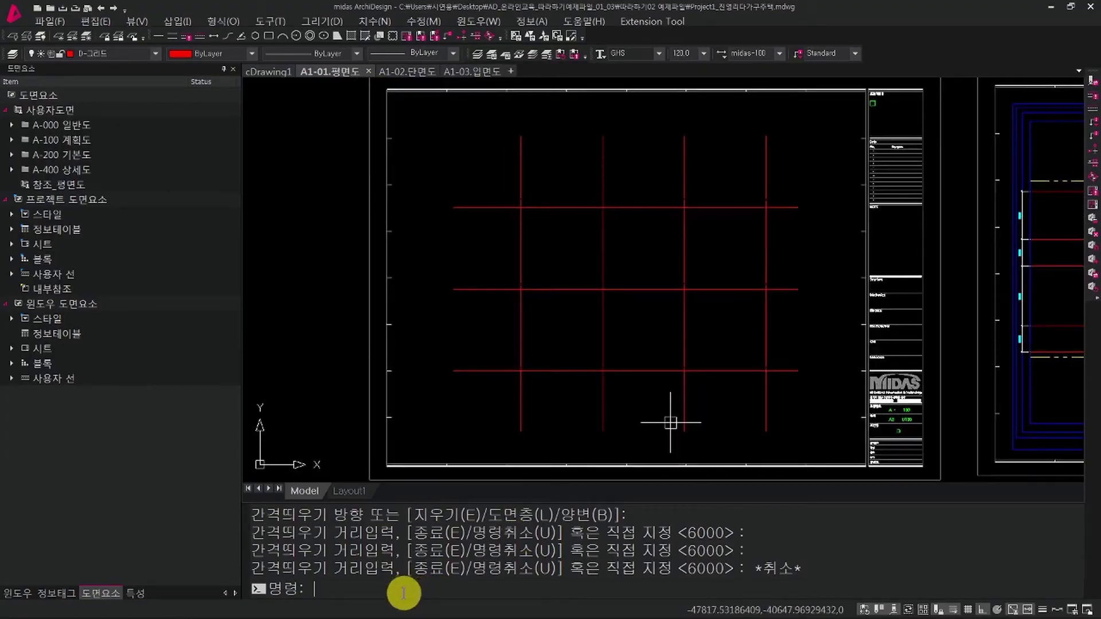
pyautogui.write('AG')
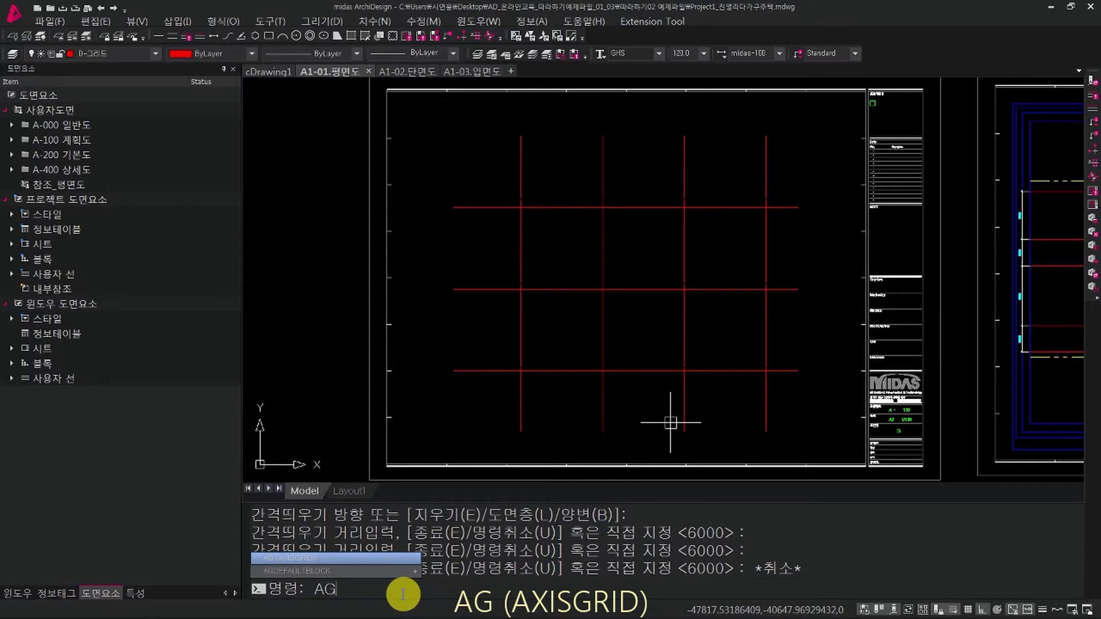
pyautogui.press('Return')
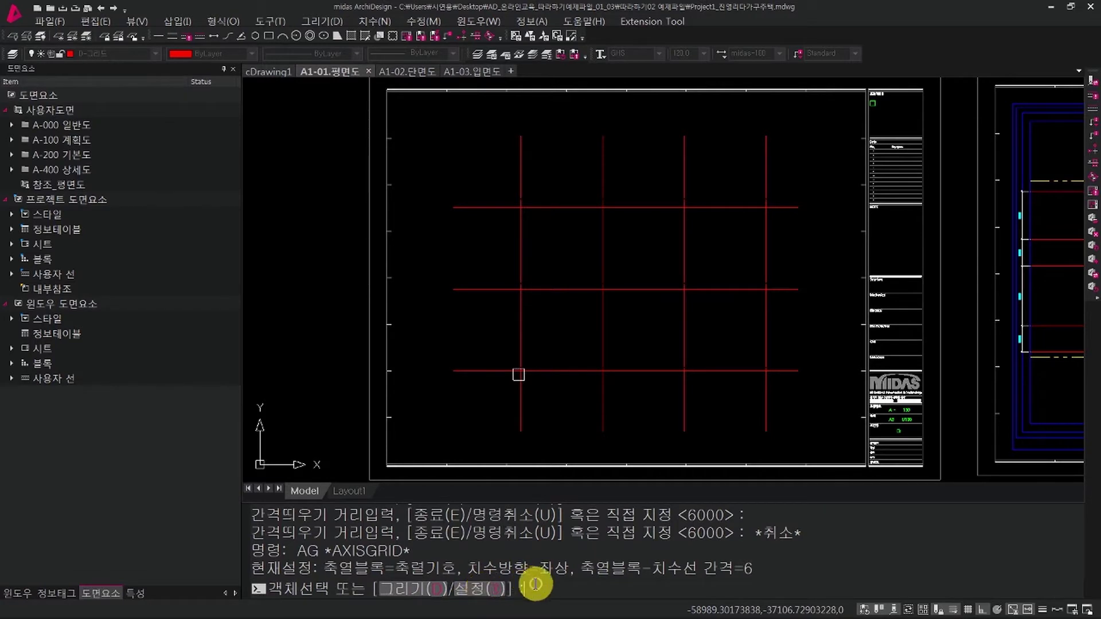
pyautogui.click(481, 590)
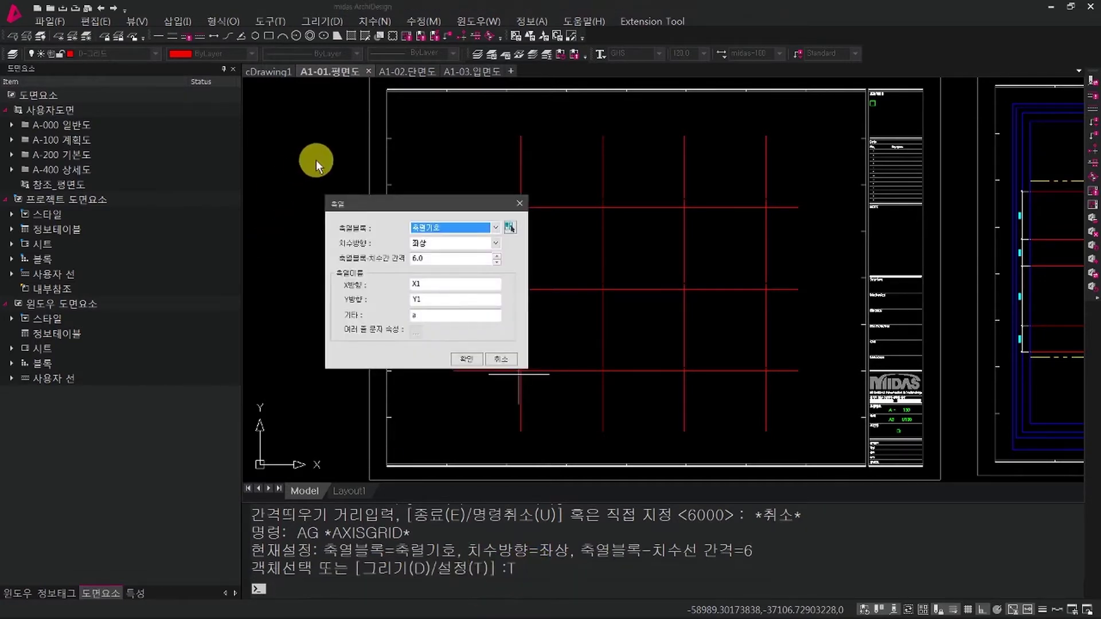
pyautogui.moveTo(377, 199); pyautogui.dragTo(645, 231)
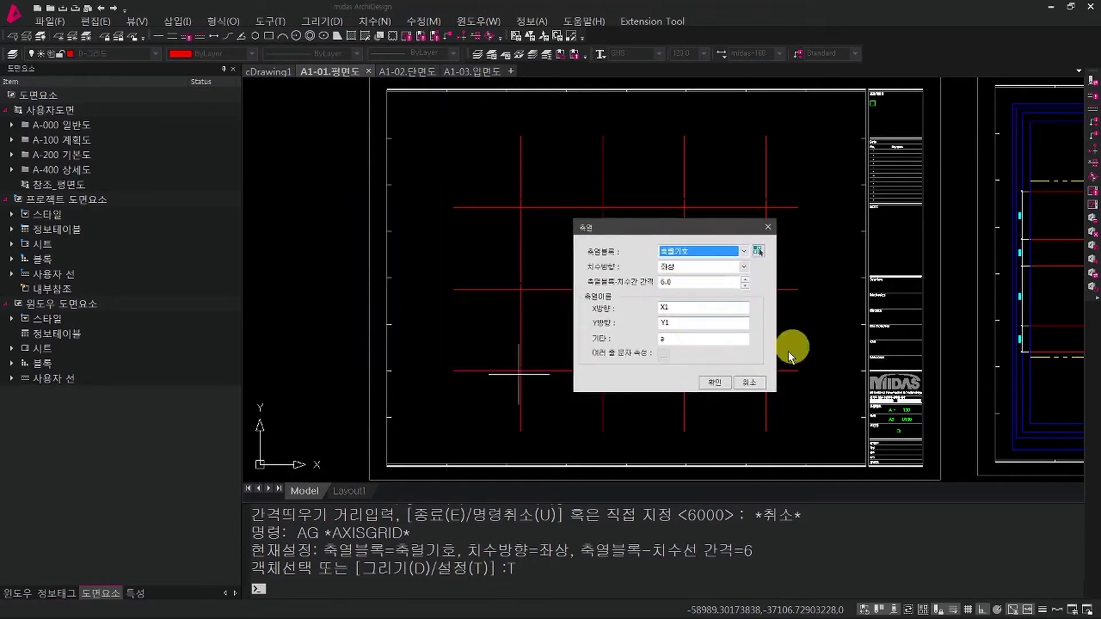
pyautogui.click(710, 252)
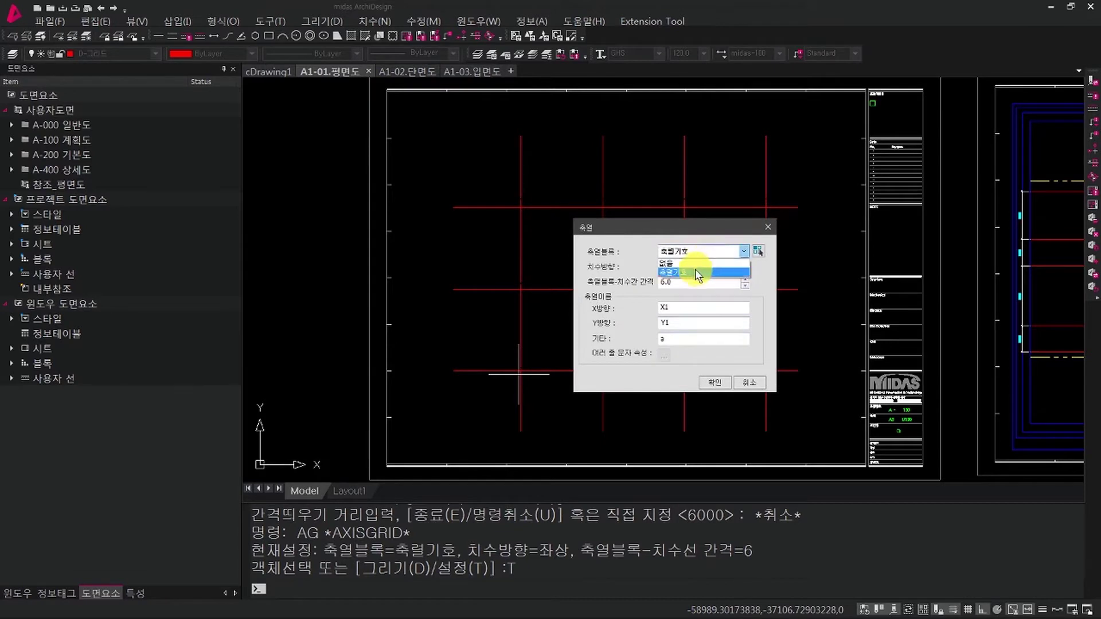
pyautogui.click(707, 266)
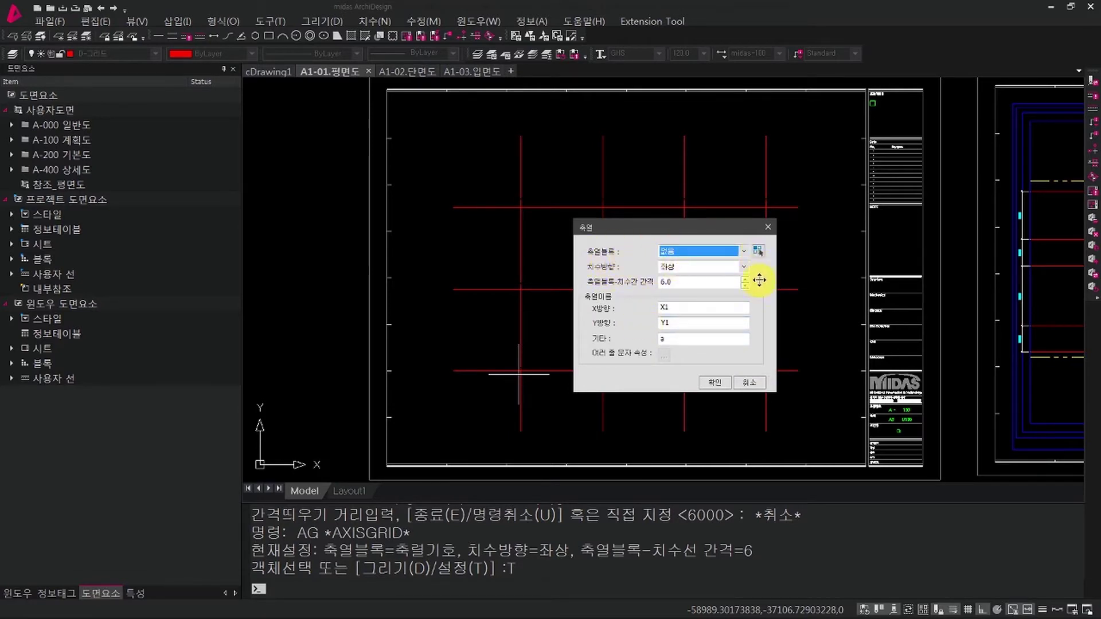
# Assign the 축열기호 block from the project's [200-1-1 일반사항] 도면기호 blocks as the axis block.
pyautogui.click(759, 250)
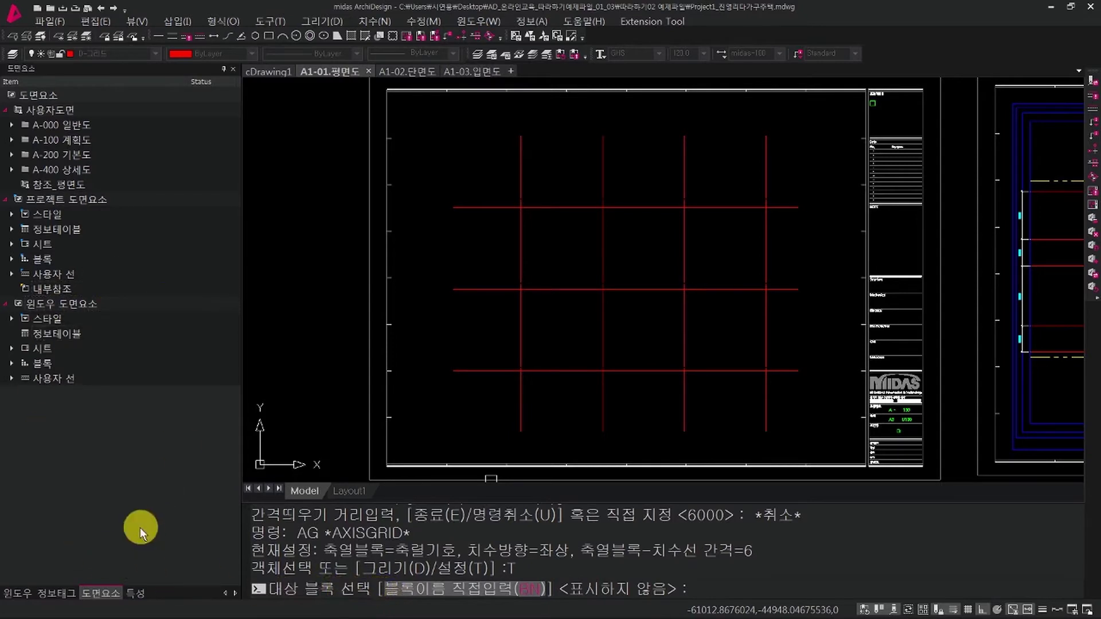
pyautogui.click(68, 218)
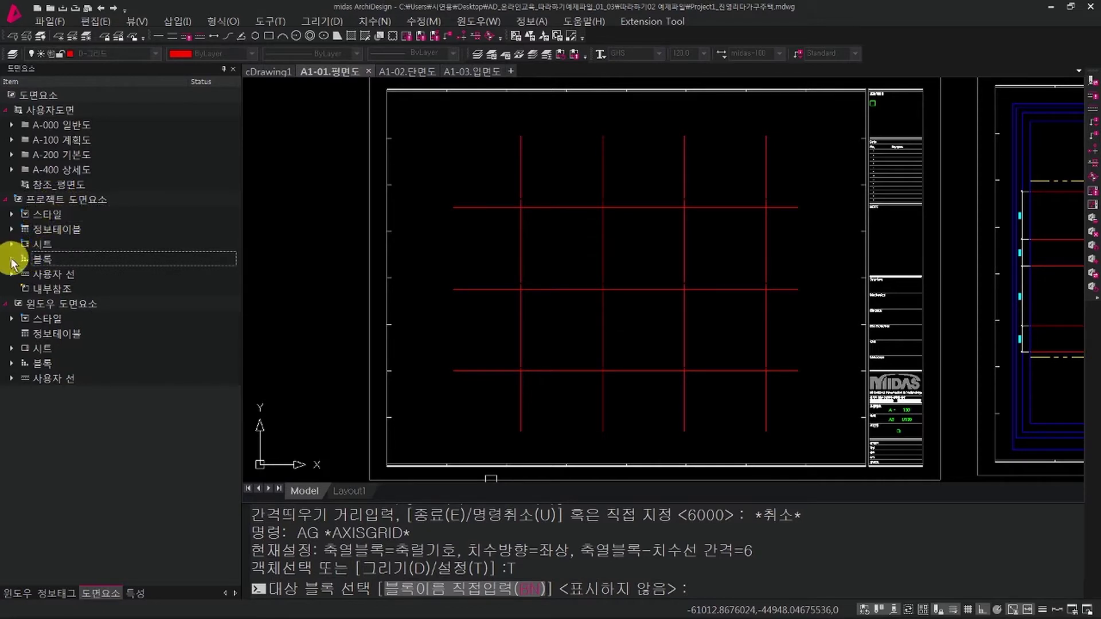
pyautogui.click(12, 259)
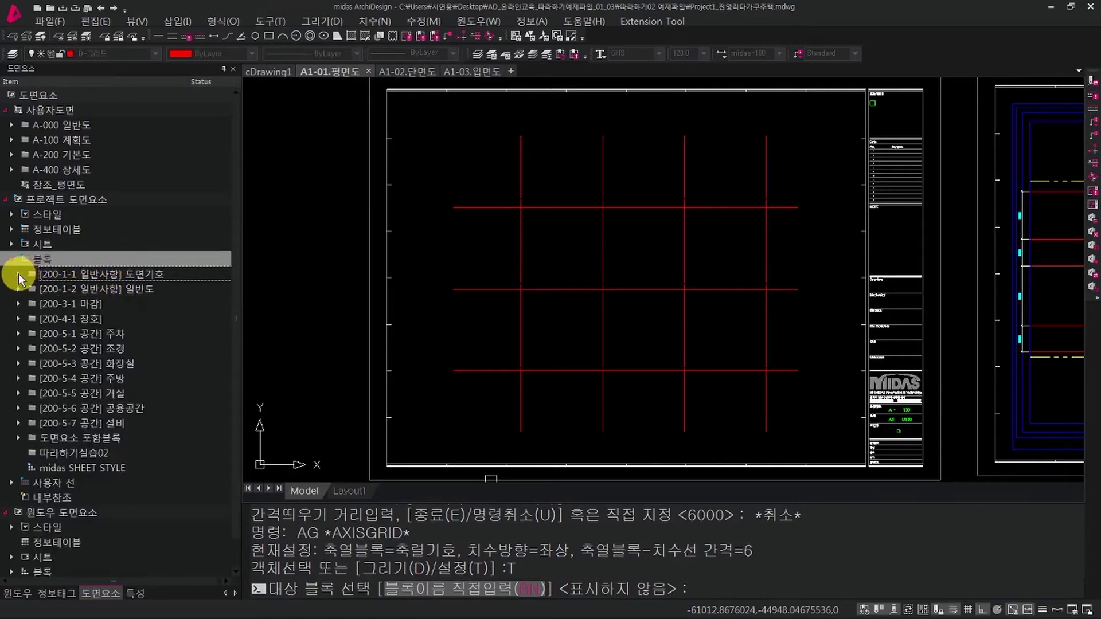
pyautogui.click(18, 279)
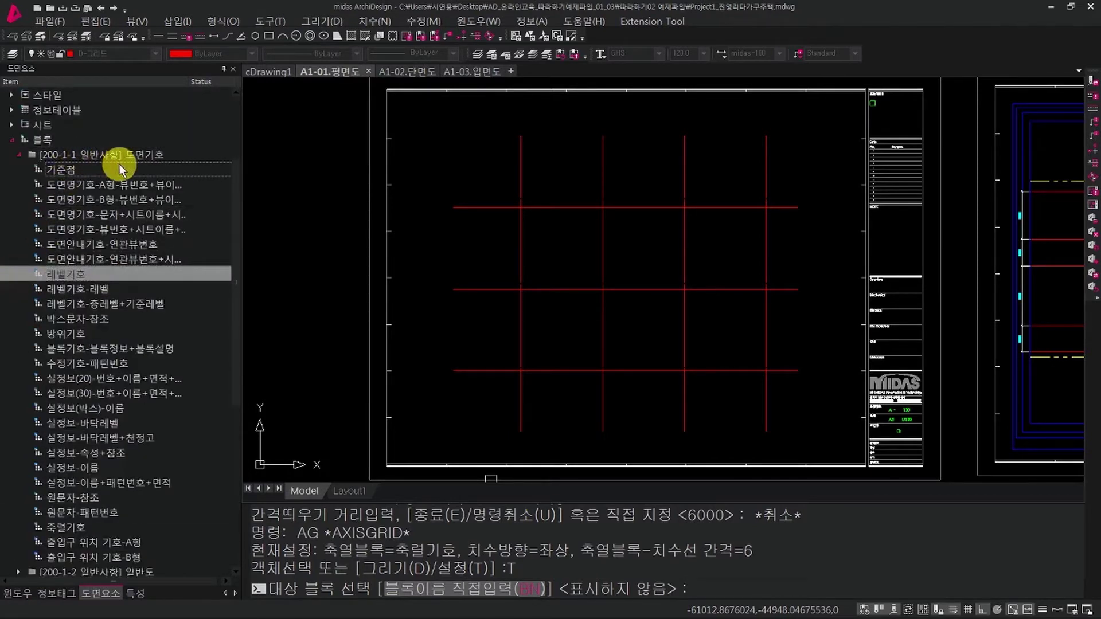
pyautogui.doubleClick(90, 533)
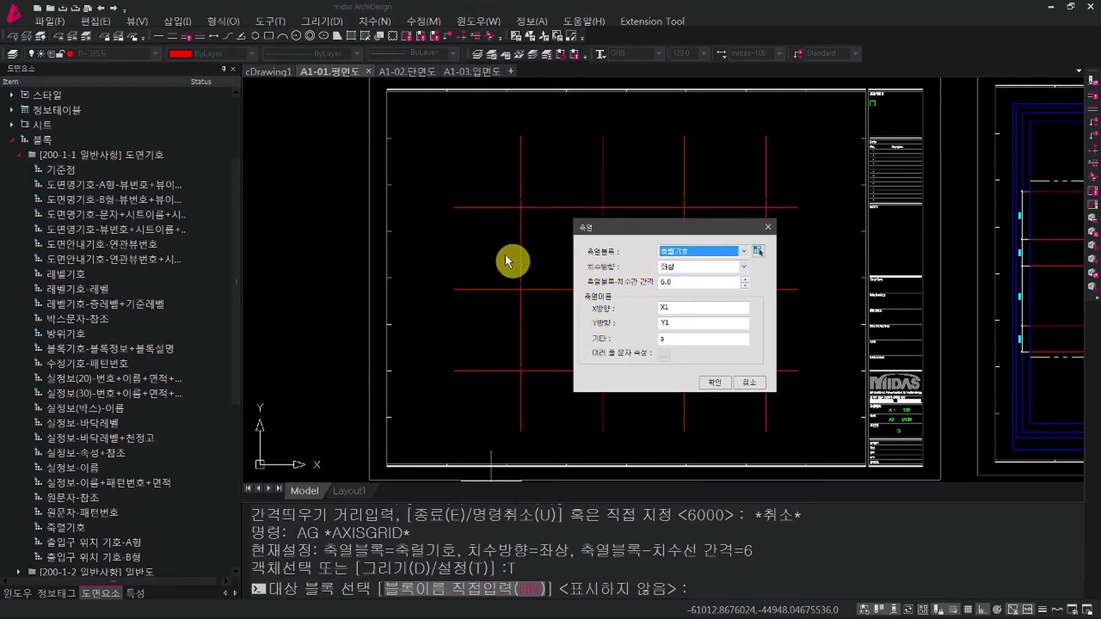
# Set the axis dimension direction to 좌상 and review the block-to-dimension spacing and the X, Y and other axis names.
pyautogui.click(700, 268)
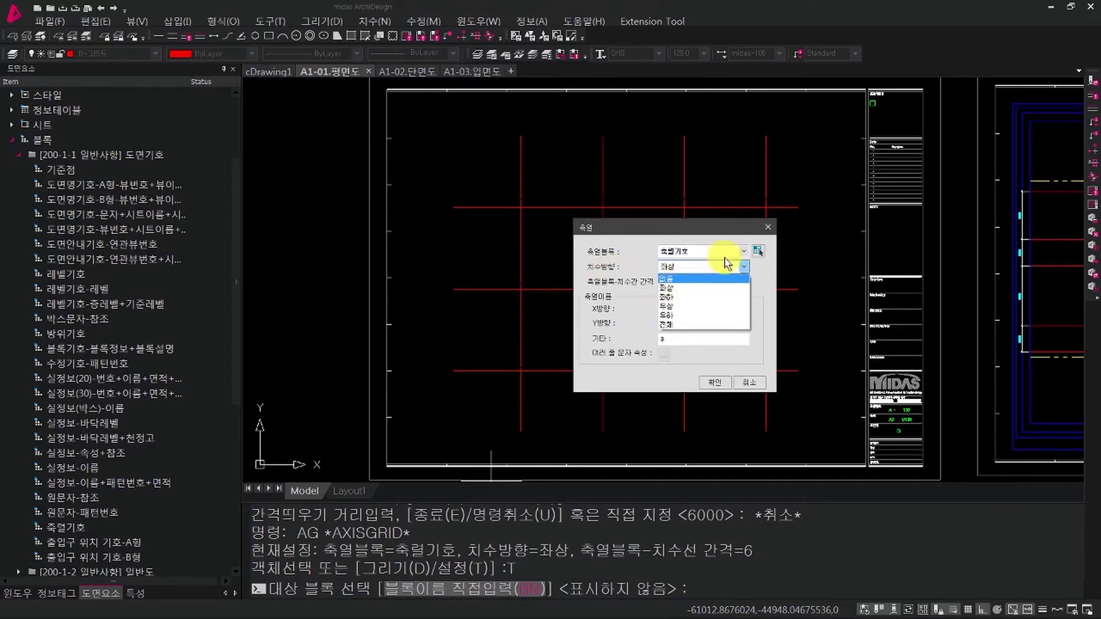
pyautogui.click(665, 287)
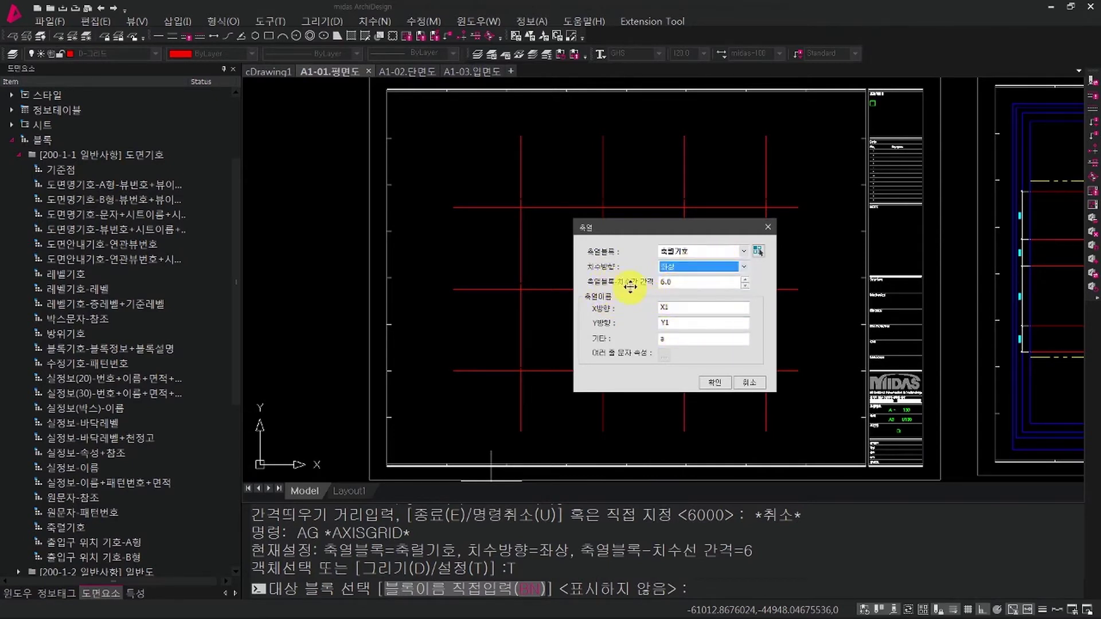
pyautogui.click(695, 282)
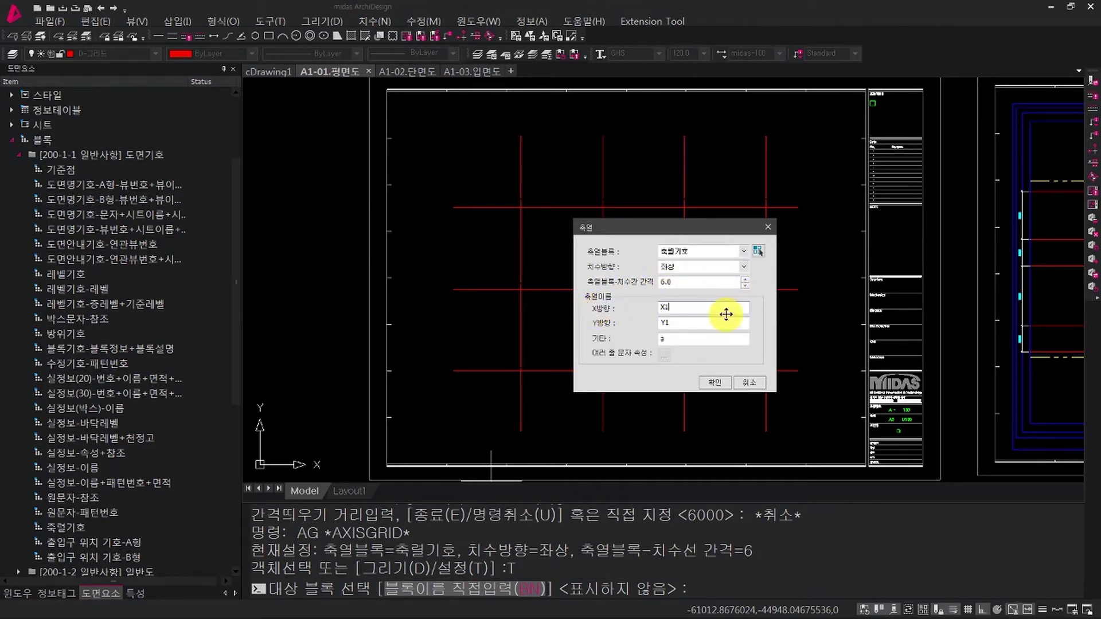
pyautogui.moveTo(694, 311); pyautogui.dragTo(569, 302)
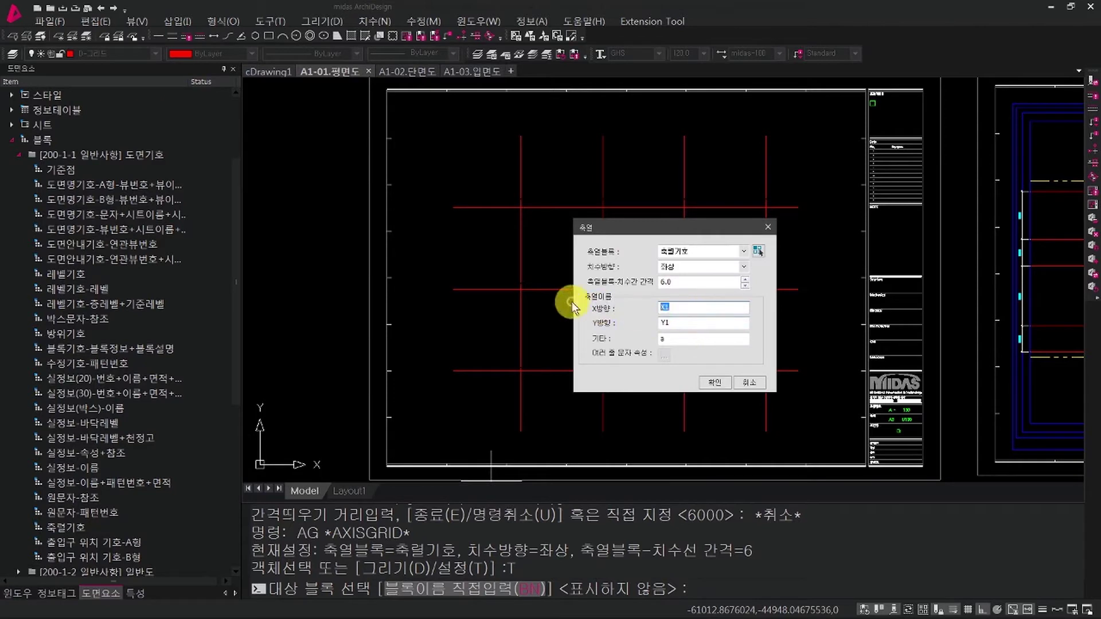
pyautogui.click(680, 310)
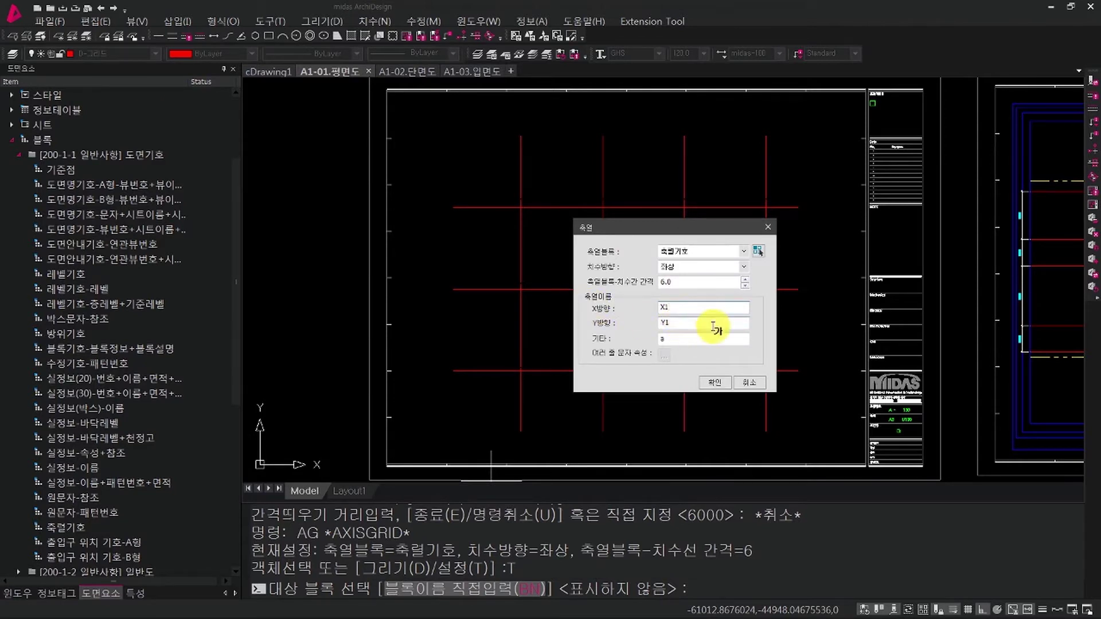
pyautogui.click(655, 343)
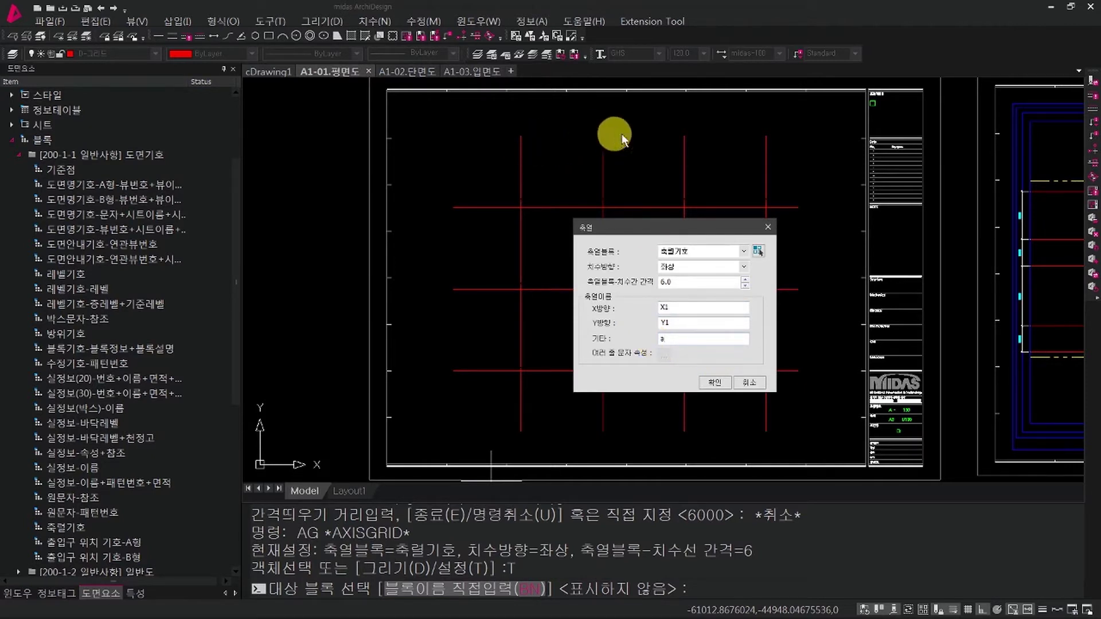
pyautogui.moveTo(675, 310); pyautogui.dragTo(643, 309)
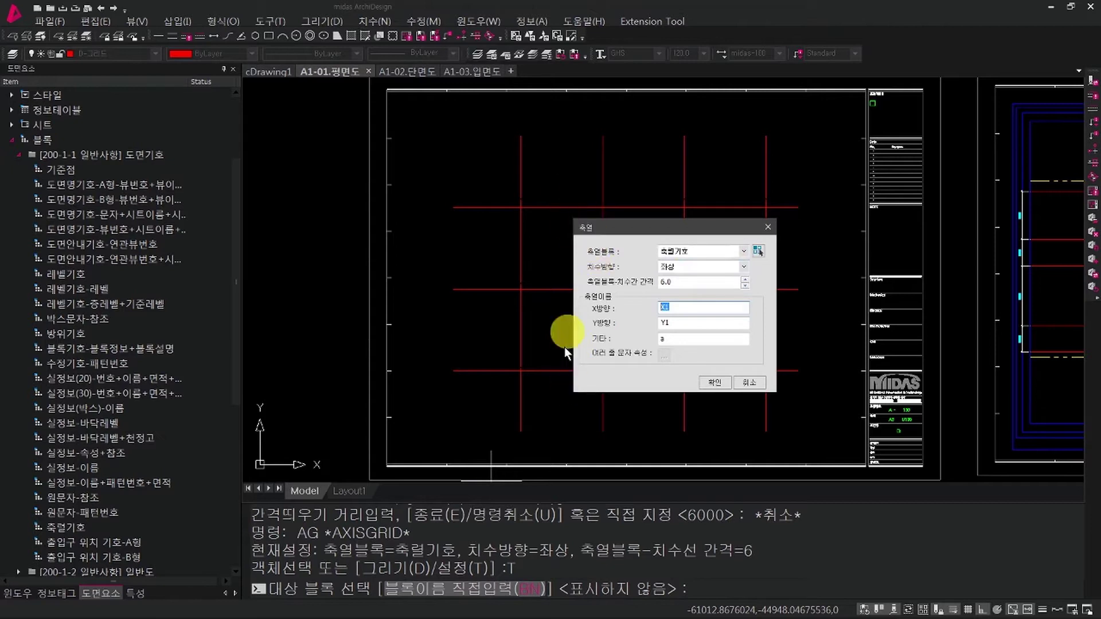
pyautogui.click(663, 339)
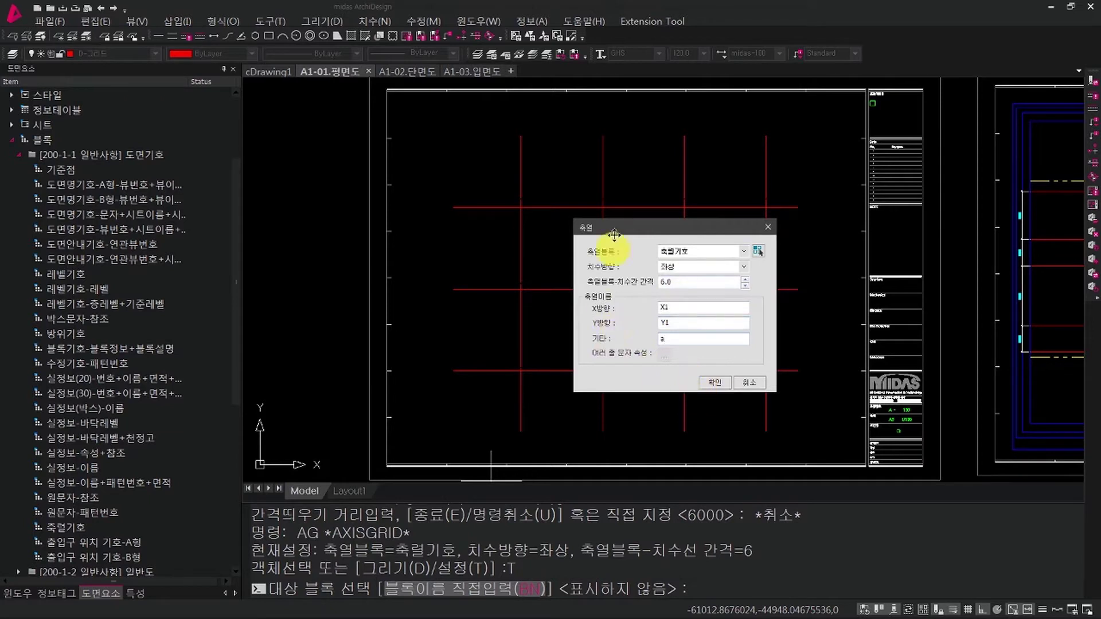
# Confirm the axis settings and apply AXISGRID to all vertical and horizontal grid lines on the new sheet.
pyautogui.click(714, 383)
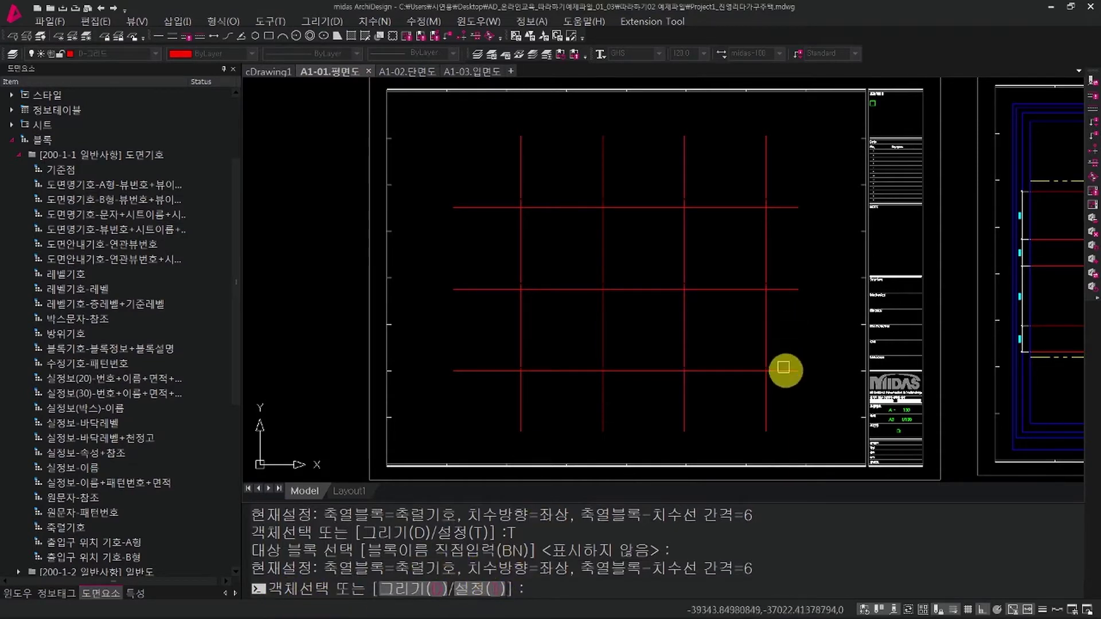
pyautogui.moveTo(792, 395); pyautogui.dragTo(715, 398, button='middle')
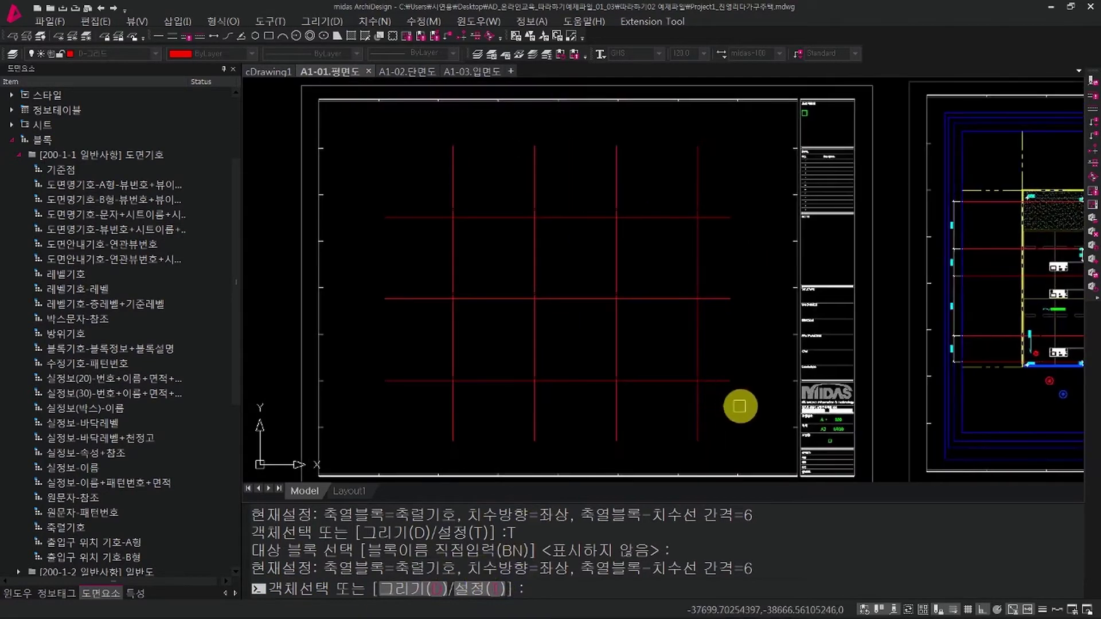
pyautogui.click(740, 405)
pyautogui.click(406, 172)
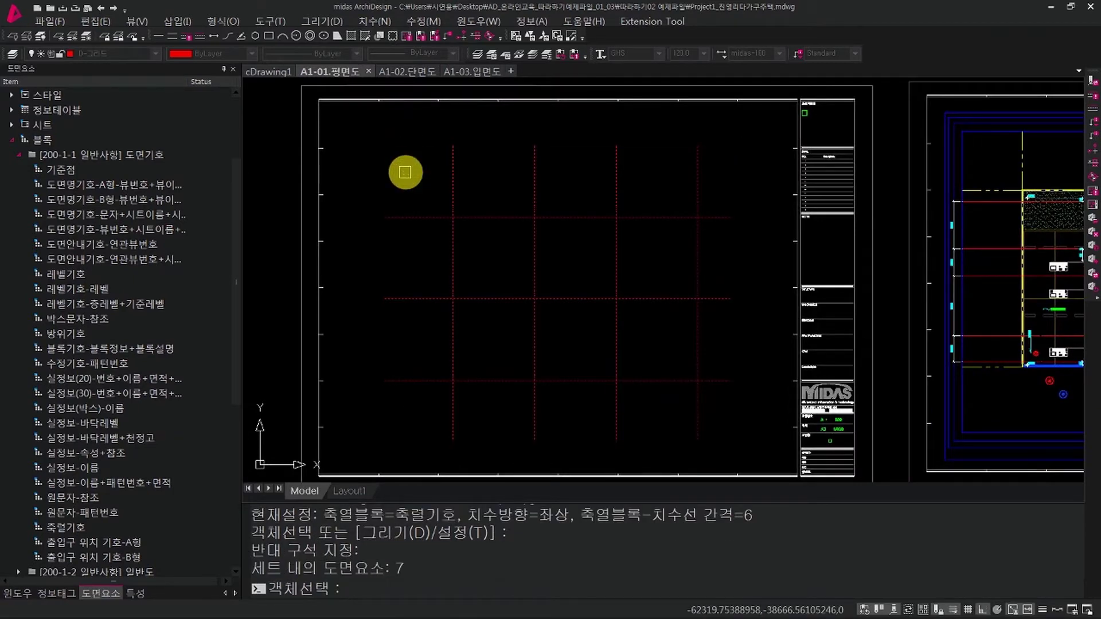
pyautogui.press('Return')
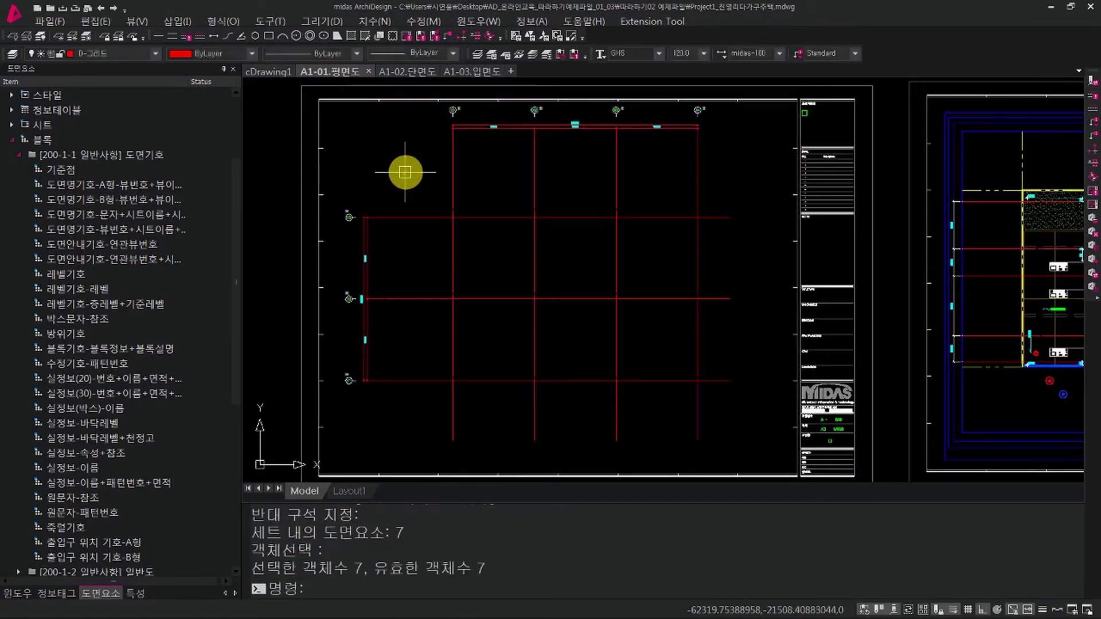
# Inspect the X1 and X2 axis labels and check which layer the dimensions between them are on.
pyautogui.moveTo(468, 184); pyautogui.dragTo(485, 227, button='middle')
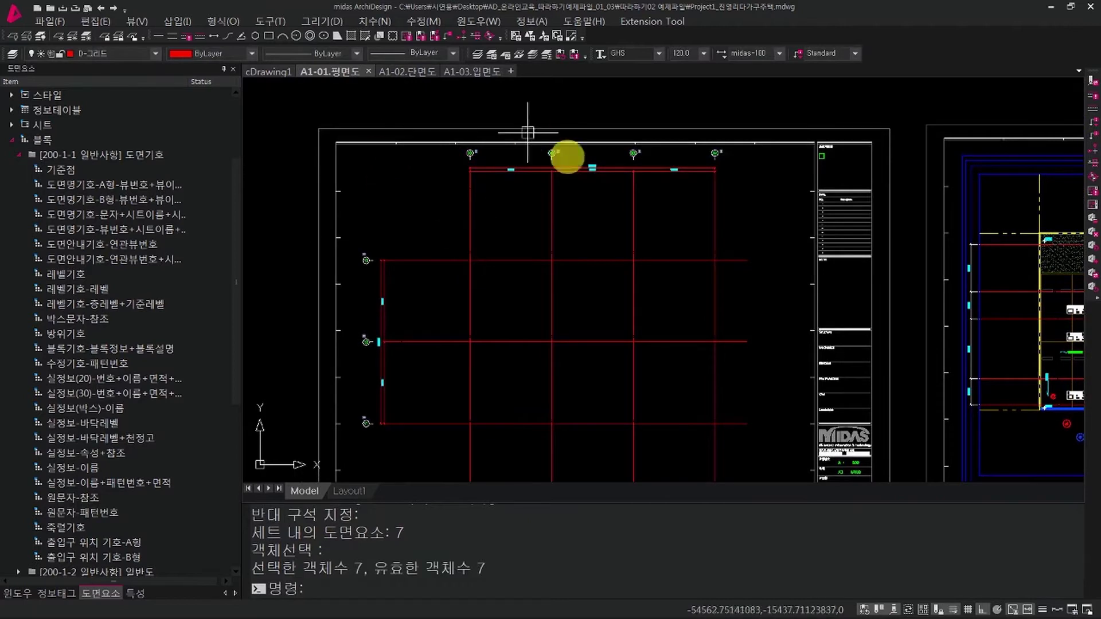
pyautogui.scroll(6, 568, 154)
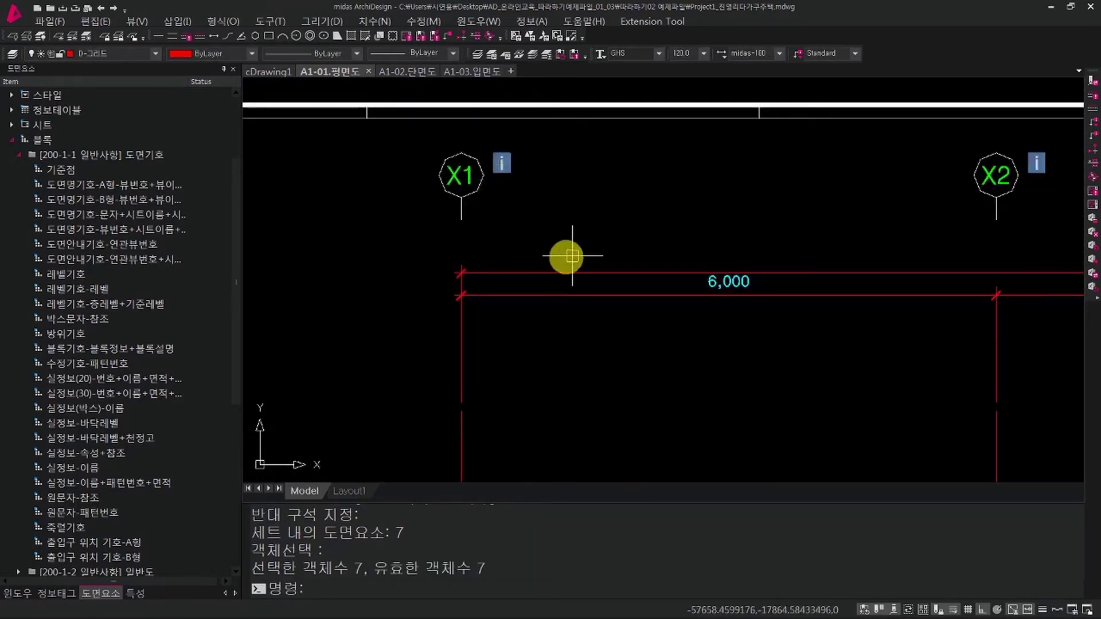
pyautogui.press('Escape')
pyautogui.click(618, 343)
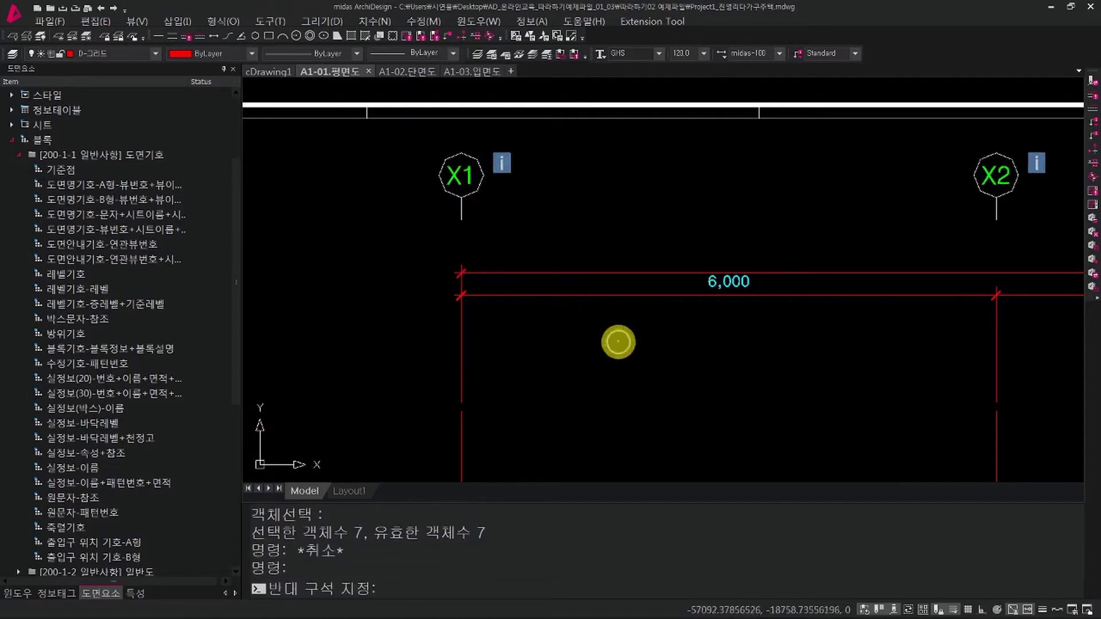
pyautogui.click(547, 259)
pyautogui.press('Escape')
pyautogui.click(619, 342)
pyautogui.click(538, 256)
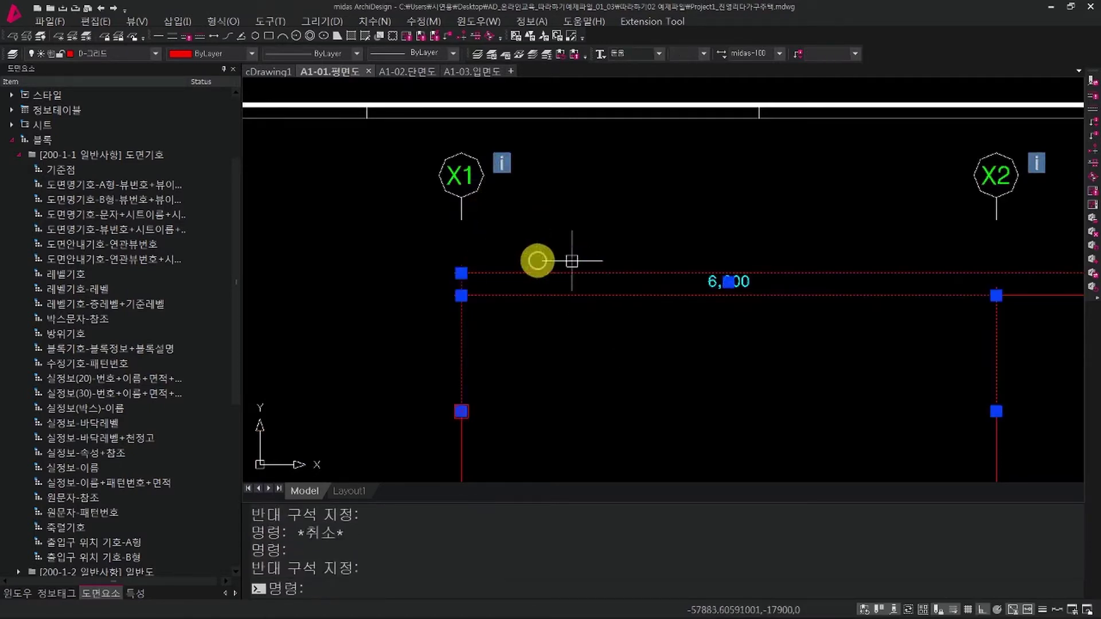
pyautogui.click(113, 56)
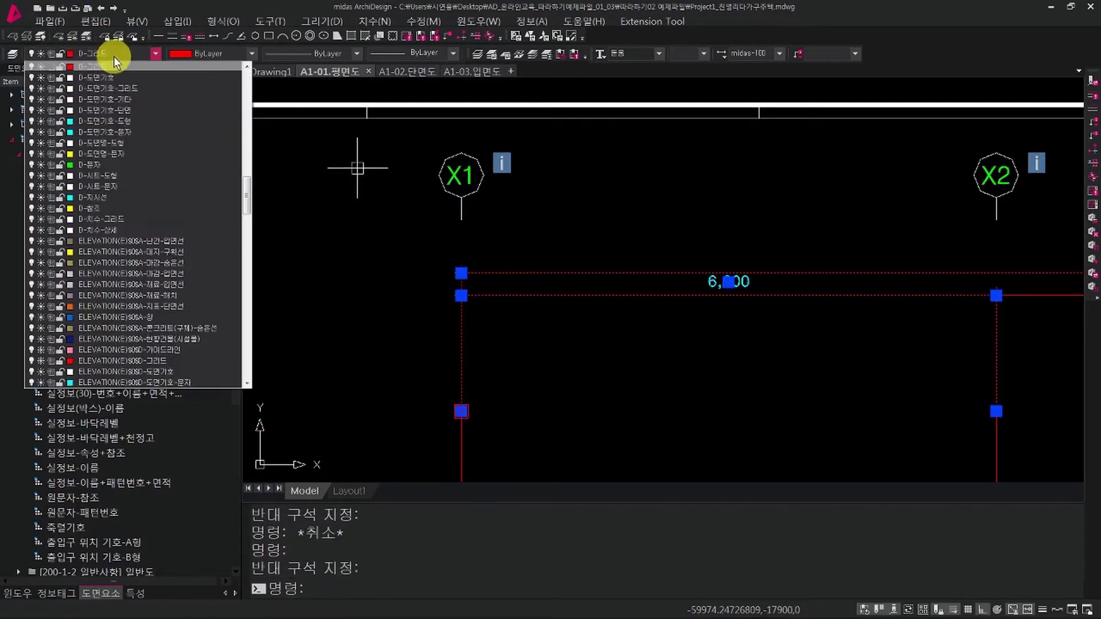
pyautogui.press('Escape')
pyautogui.press('Escape')
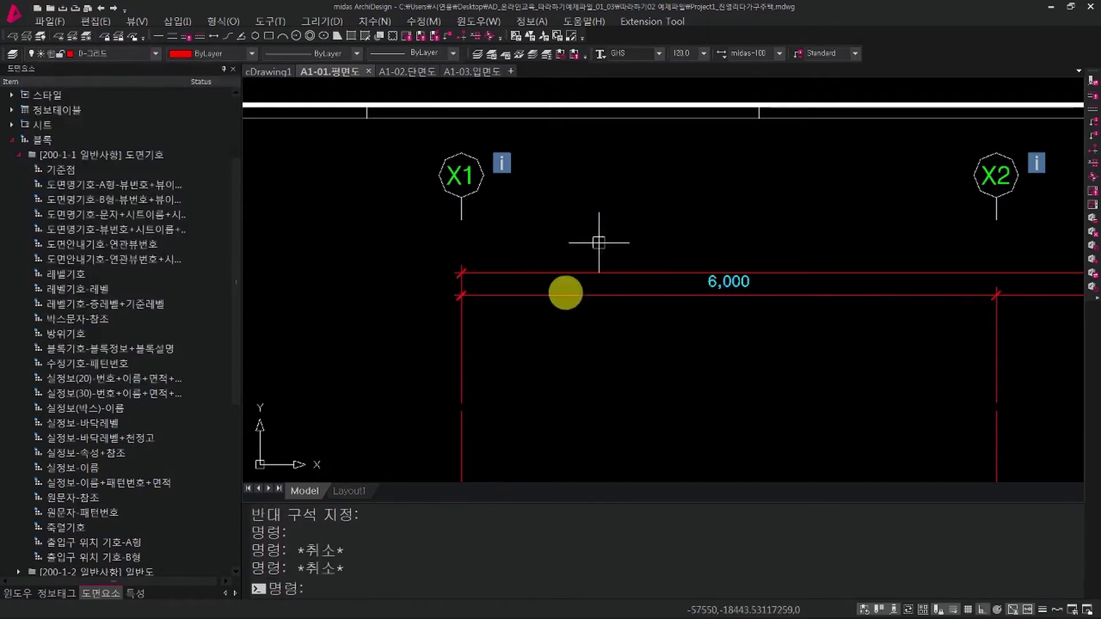
# Undo the AXISGRID labels and dimensions on the new sheet's grid.
pyautogui.click(346, 589)
pyautogui.press('Escape')
pyautogui.press('Escape')
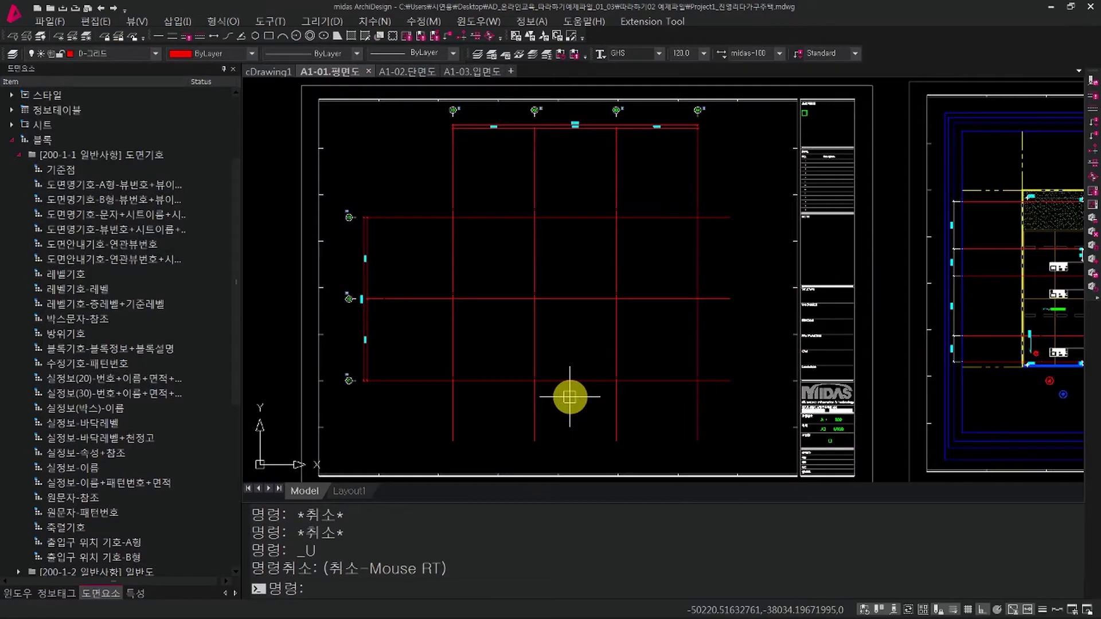
pyautogui.hotkey('ctrl', 'z')
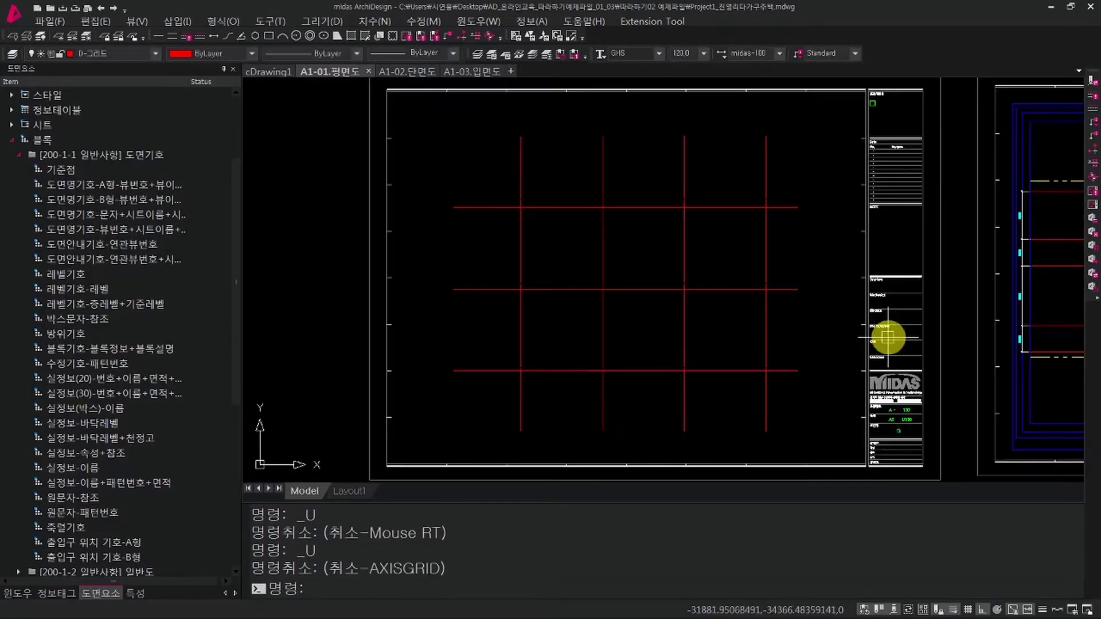
# Make D-치수-그리드 the current layer by starting DIMLINEAR from the reference plan's X2 grid dimension, and cancel the command.
pyautogui.moveTo(792, 354); pyautogui.dragTo(755, 361, button='middle')
pyautogui.scroll(8, 745, 321)
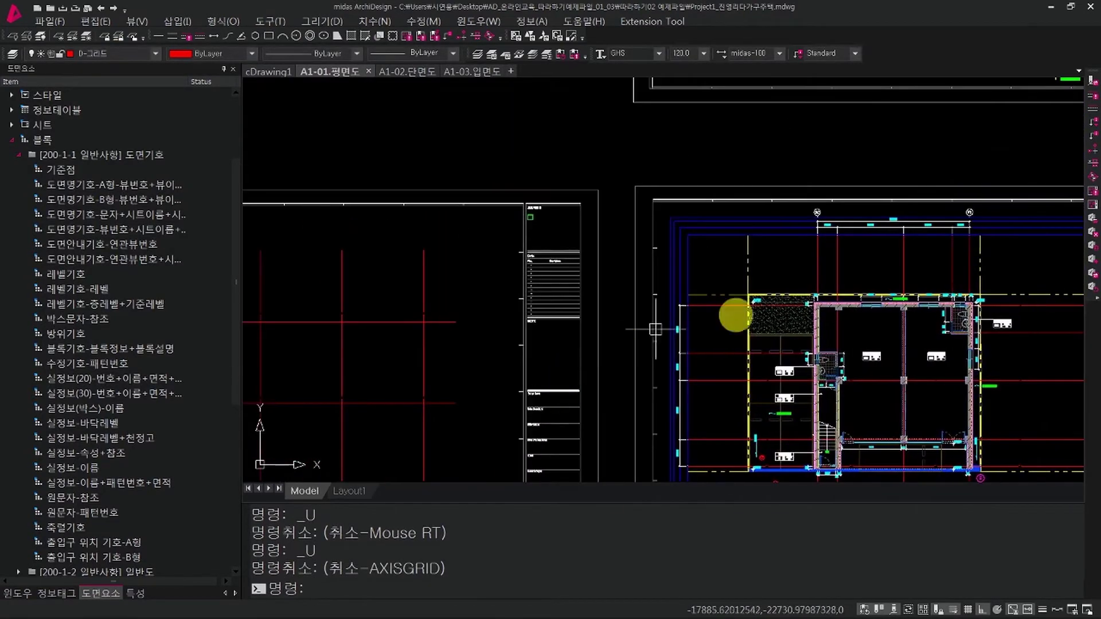
pyautogui.scroll(3, 814, 239)
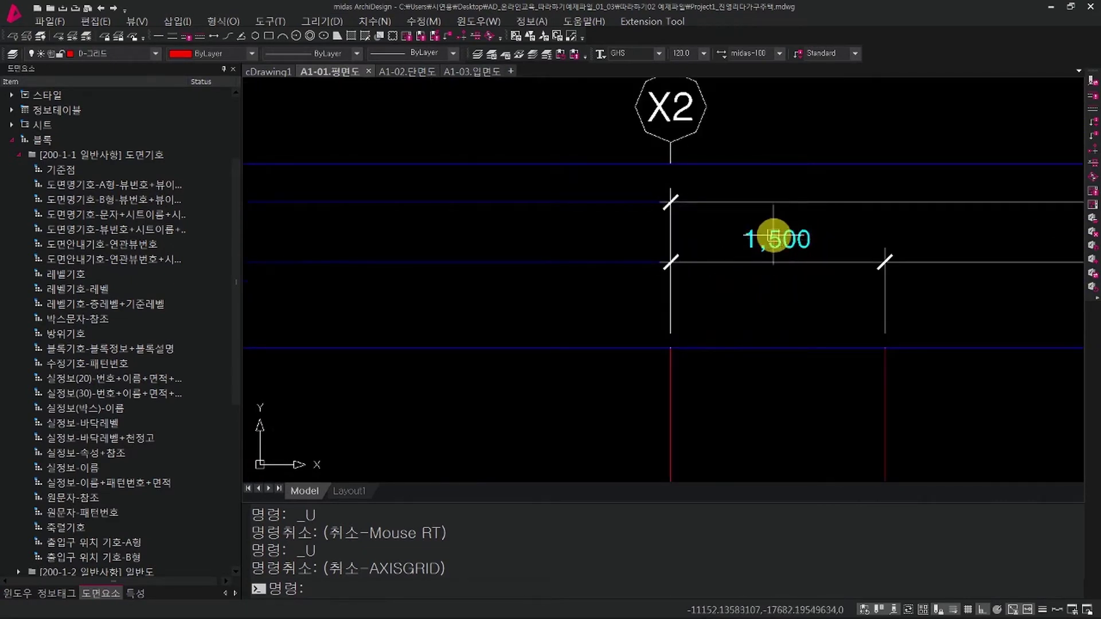
pyautogui.press('space')
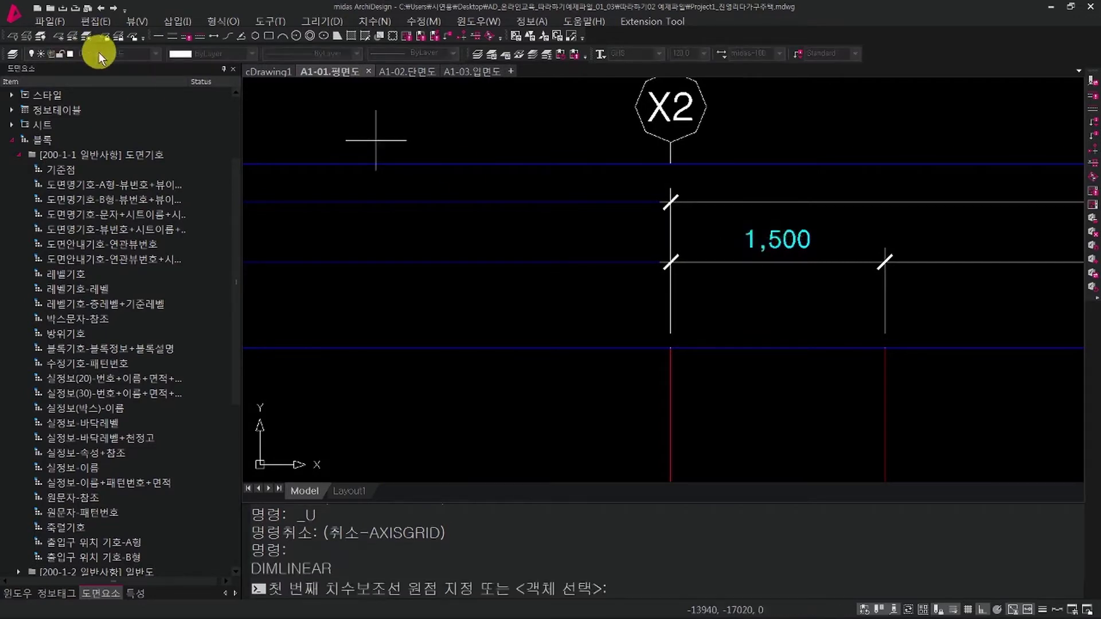
pyautogui.scroll(-6, 681, 310)
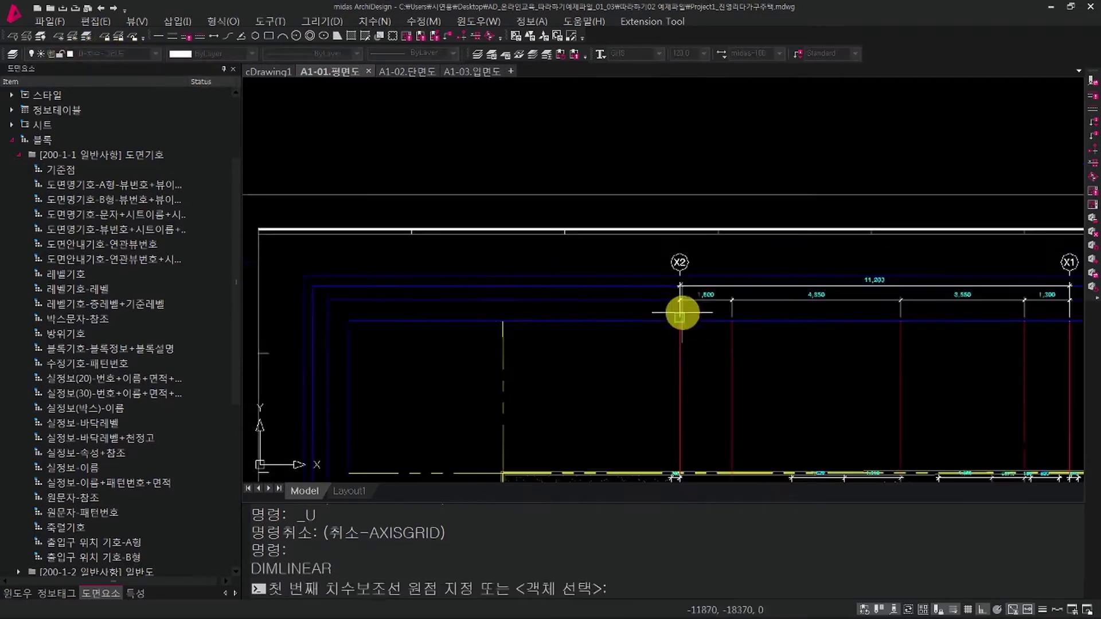
pyautogui.moveTo(625, 357); pyautogui.dragTo(892, 317, button='middle')
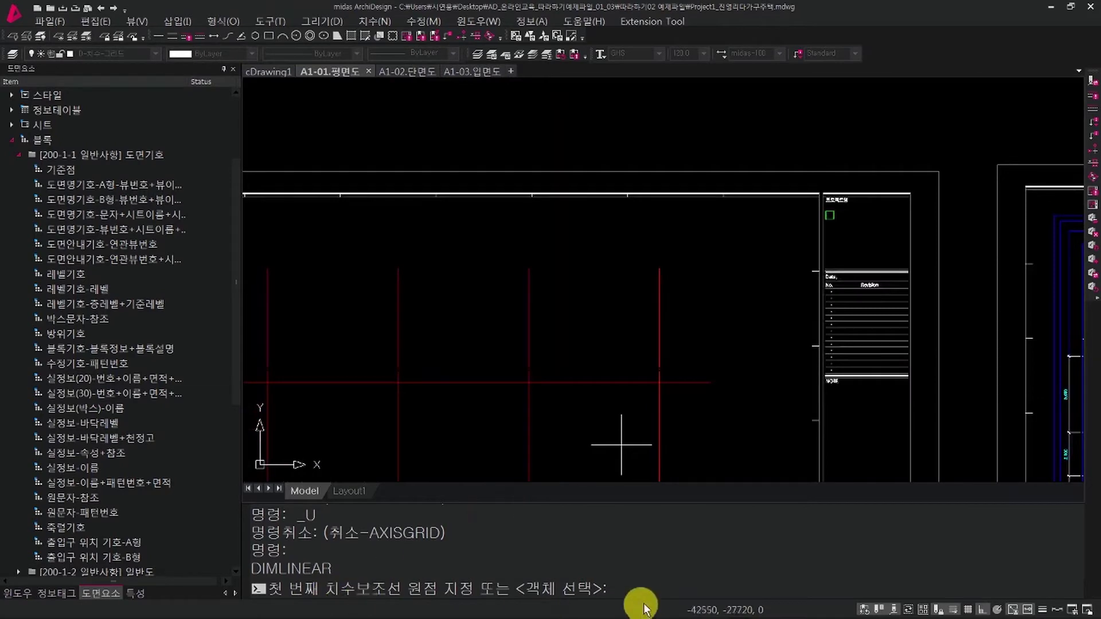
pyautogui.scroll(-3, 699, 355)
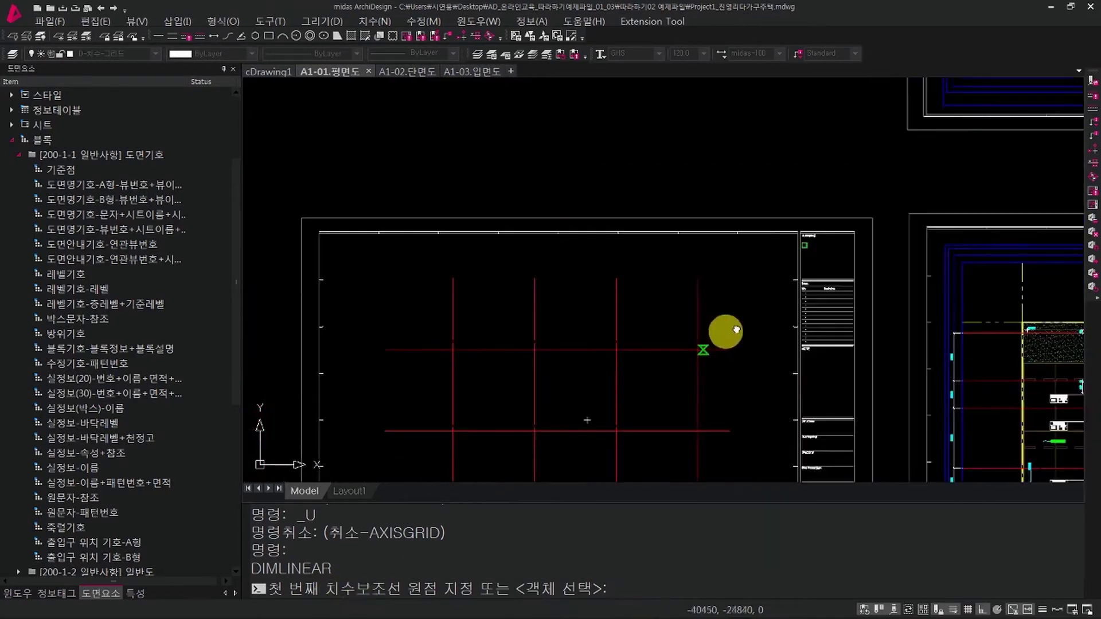
pyautogui.moveTo(668, 296); pyautogui.dragTo(611, 261, button='middle')
pyautogui.moveTo(735, 330); pyautogui.dragTo(714, 375, button='middle')
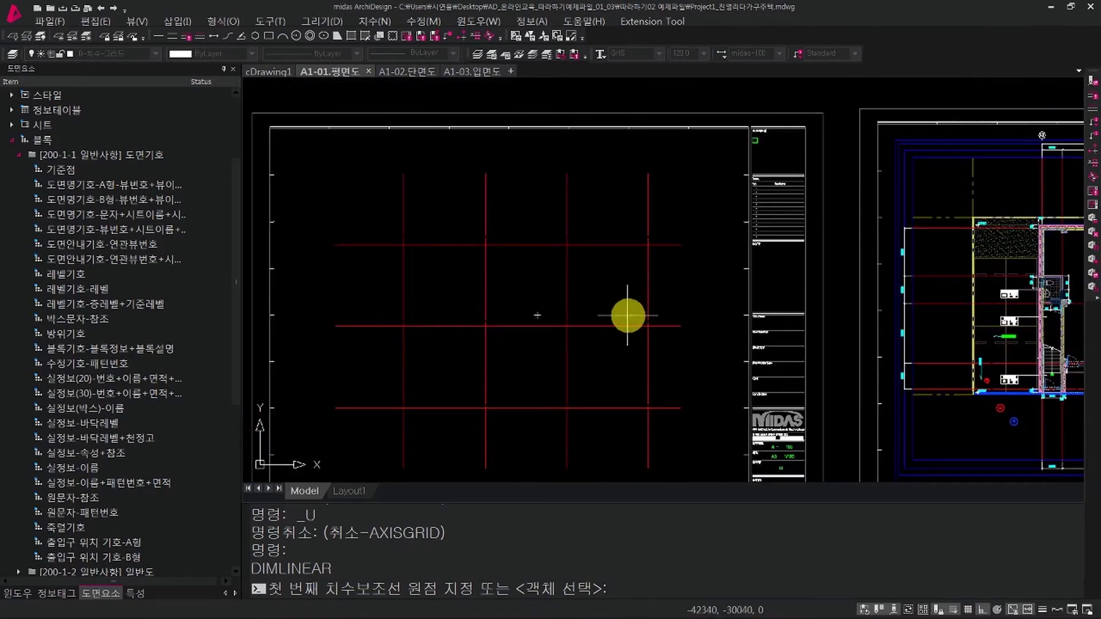
pyautogui.press('Escape')
pyautogui.press('Escape')
pyautogui.press('Escape')
pyautogui.press('Escape')
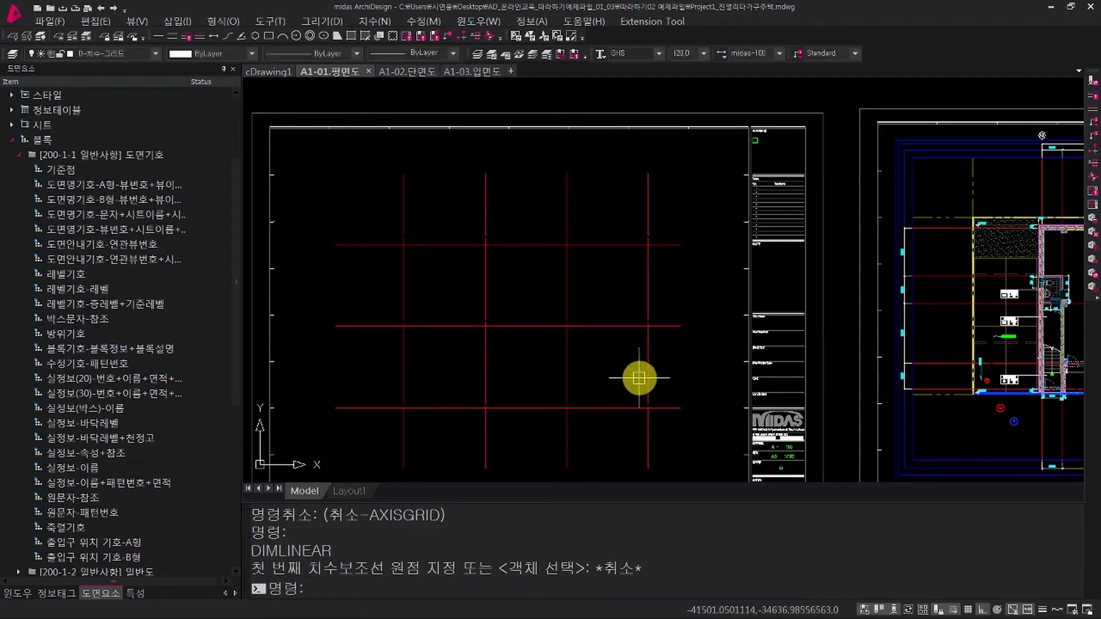
# Run AXISGRID on all the new sheet's grid lines with D-치수-그리드 as the current layer.
pyautogui.moveTo(649, 329); pyautogui.dragTo(654, 319, button='middle')
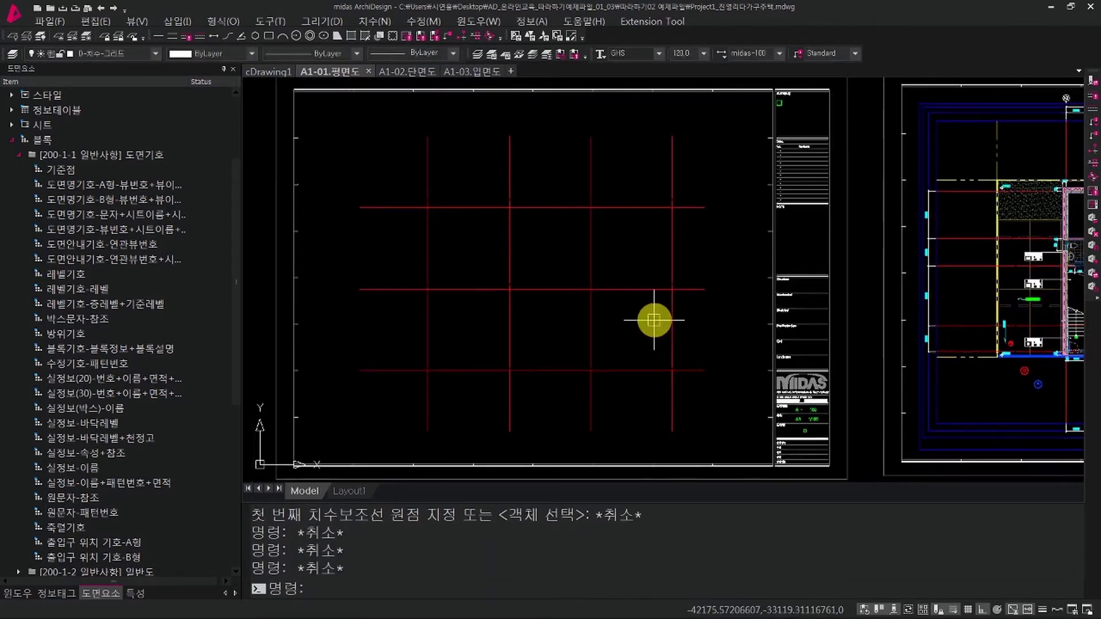
pyautogui.press('Return')
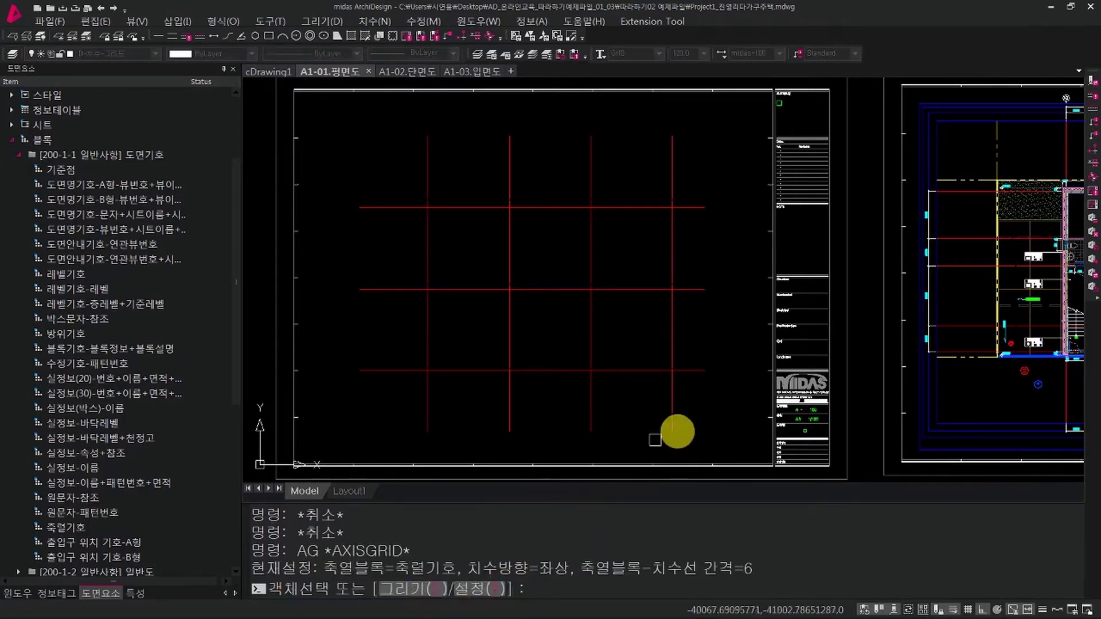
pyautogui.click(711, 427)
pyautogui.click(374, 181)
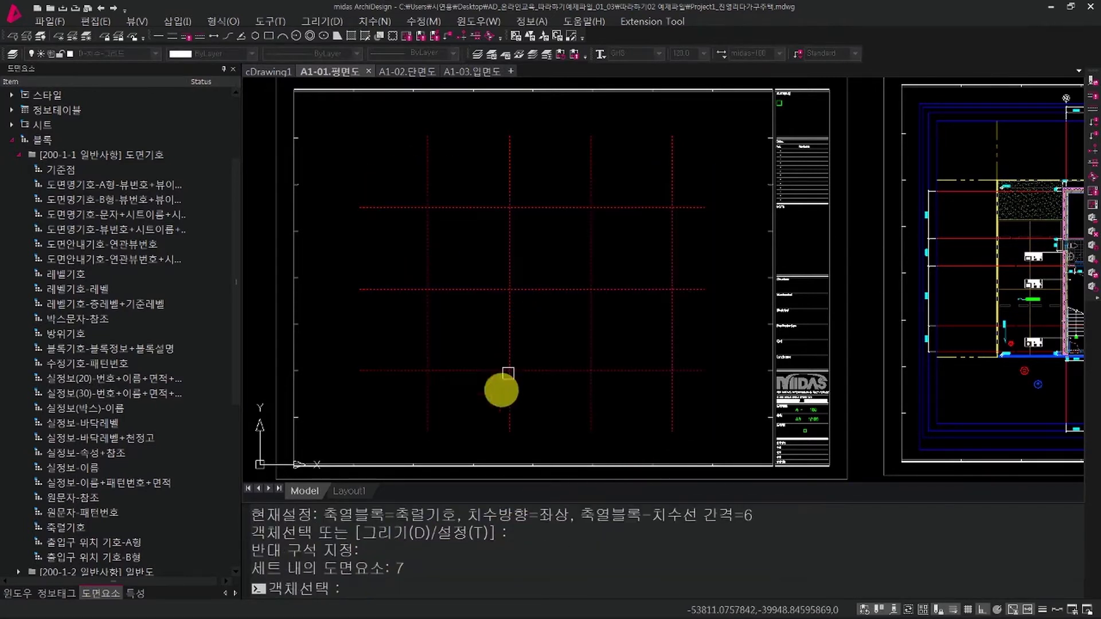
pyautogui.press('Return')
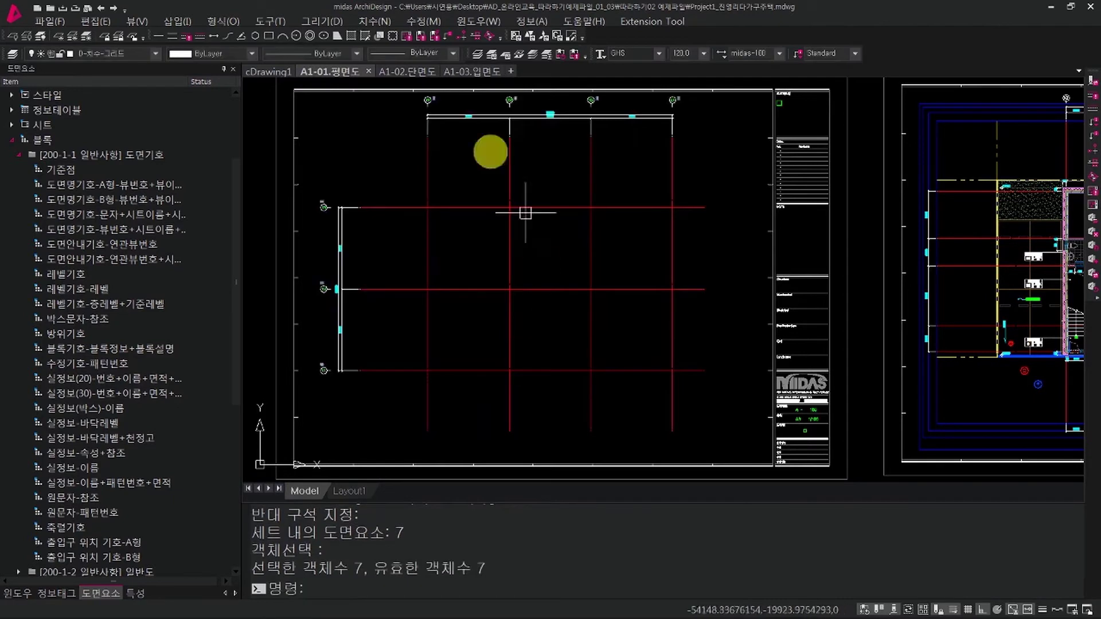
# Check the dimensions between axes X1 and X2 and regenerate the drawing display with REGEN.
pyautogui.scroll(5, 458, 129)
pyautogui.click(662, 333)
pyautogui.click(631, 285)
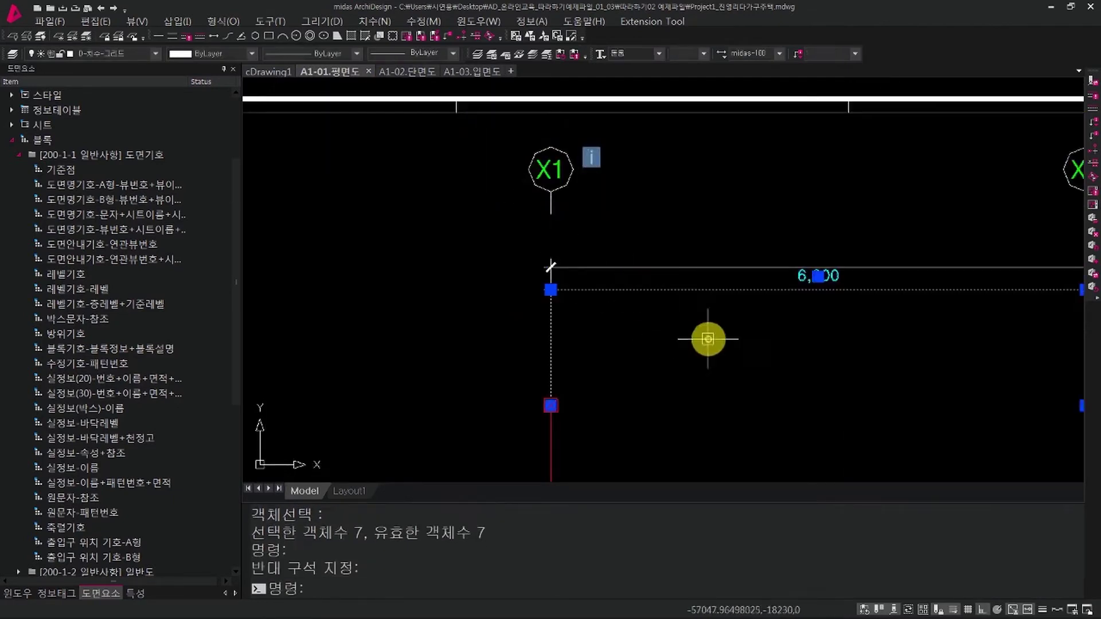
pyautogui.moveTo(709, 339); pyautogui.dragTo(577, 306, button='middle')
pyautogui.press('Escape')
pyautogui.press('Escape')
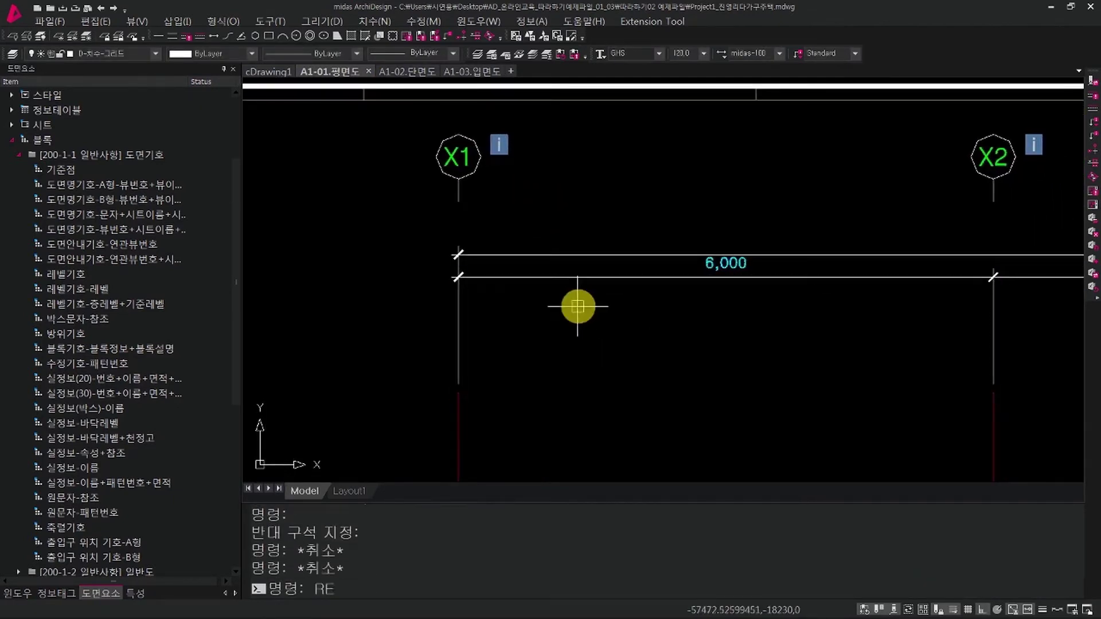
pyautogui.write('RE')
pyautogui.press('Return')
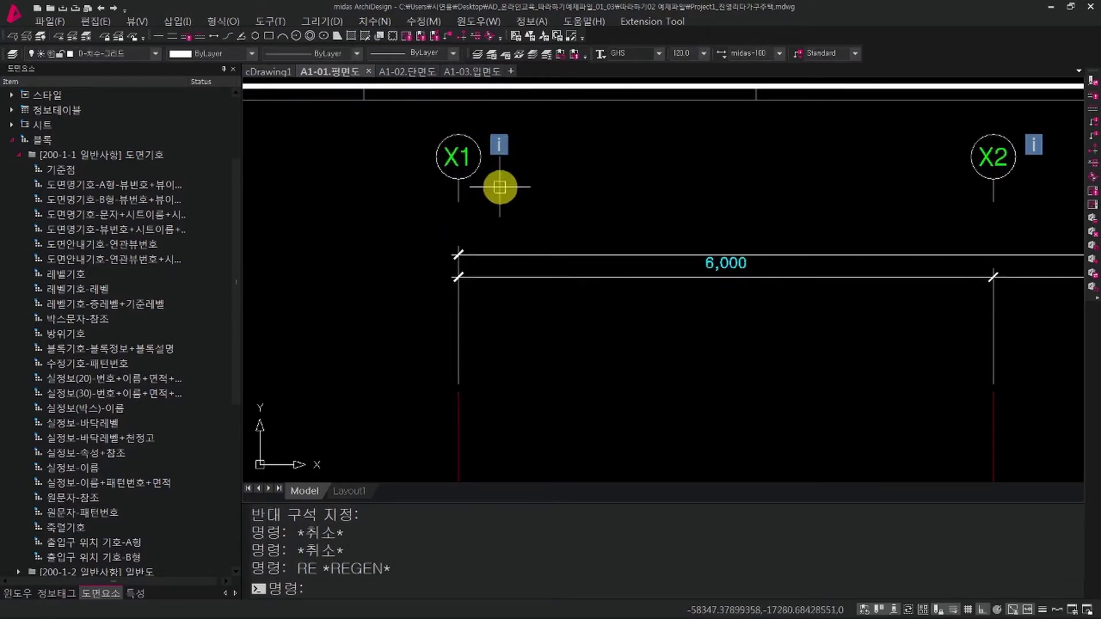
pyautogui.press('Escape')
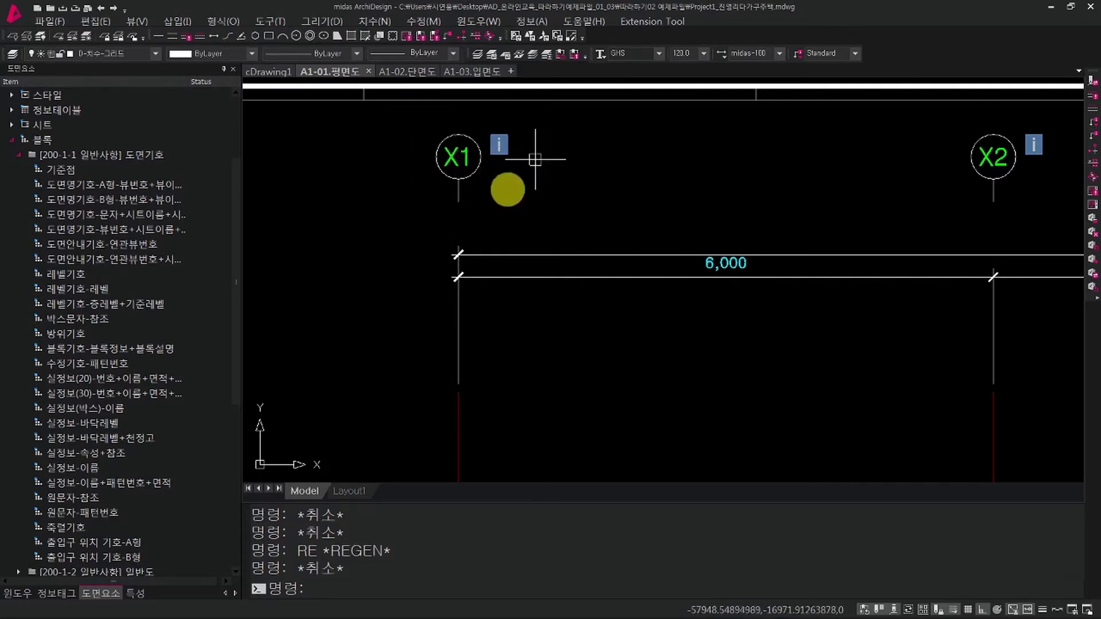
pyautogui.scroll(-8, 570, 281)
pyautogui.moveTo(692, 356)
pyautogui.mouseDown(button='middle')
pyautogui.moveTo(636, 206)
pyautogui.moveTo(558, 226)
pyautogui.moveTo(552, 215)
pyautogui.mouseUp(button='middle')
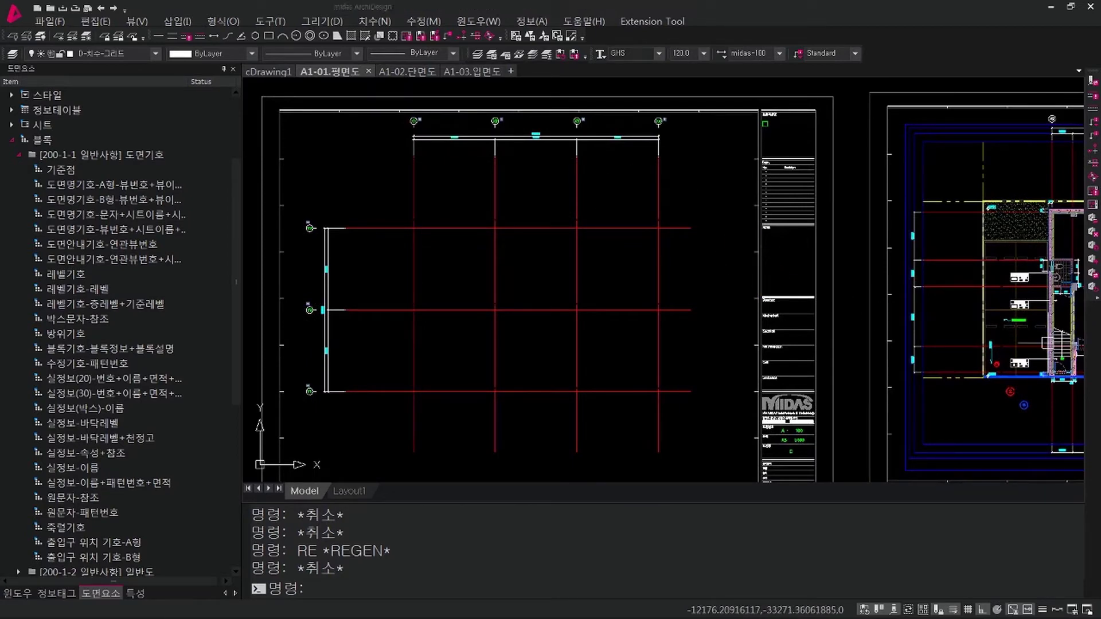
# Collapse the [200-1-1 일반사항] 도면기호 folder and the whole 블록 group in the project drawing elements.
pyautogui.moveTo(797, 366)
pyautogui.mouseDown(button='middle')
pyautogui.moveTo(778, 337)
pyautogui.moveTo(799, 328)
pyautogui.mouseUp(button='middle')
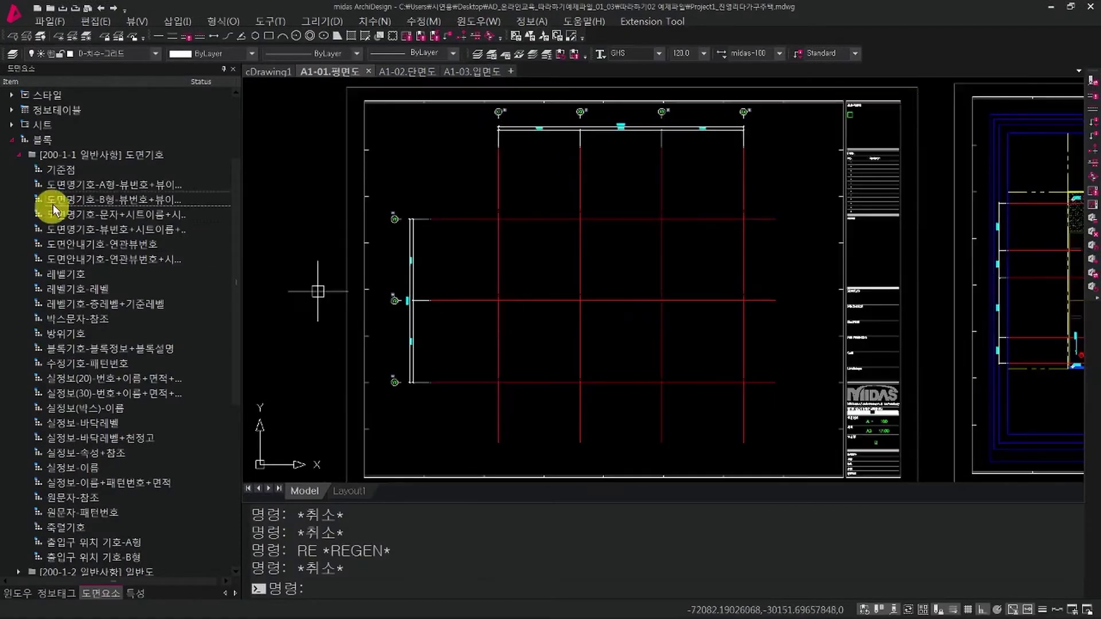
pyautogui.moveTo(234, 177); pyautogui.dragTo(238, 154)
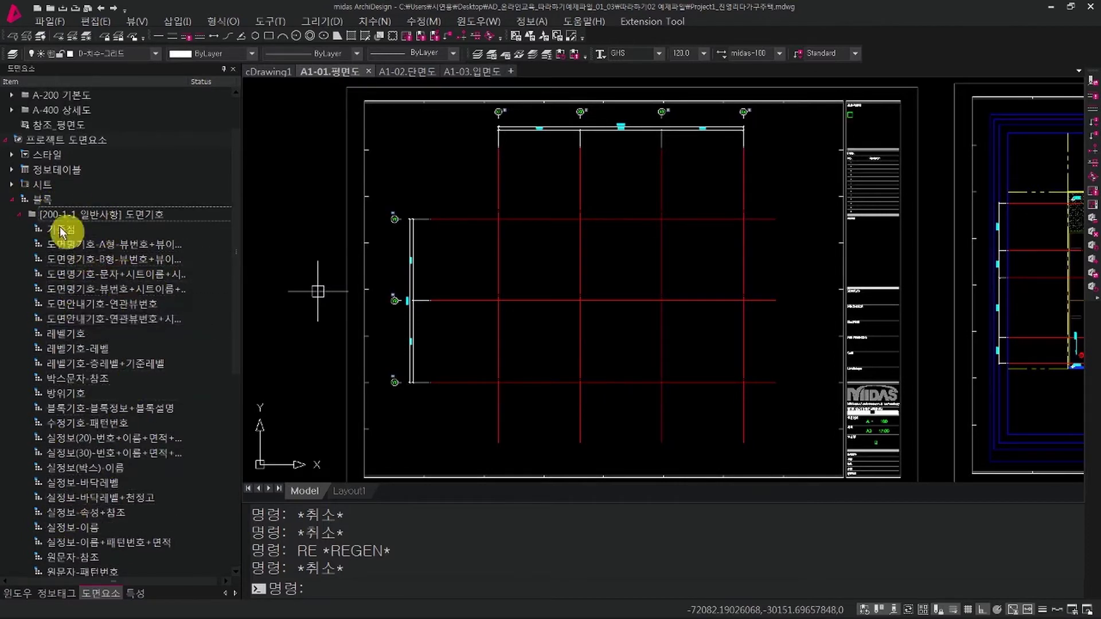
pyautogui.click(20, 215)
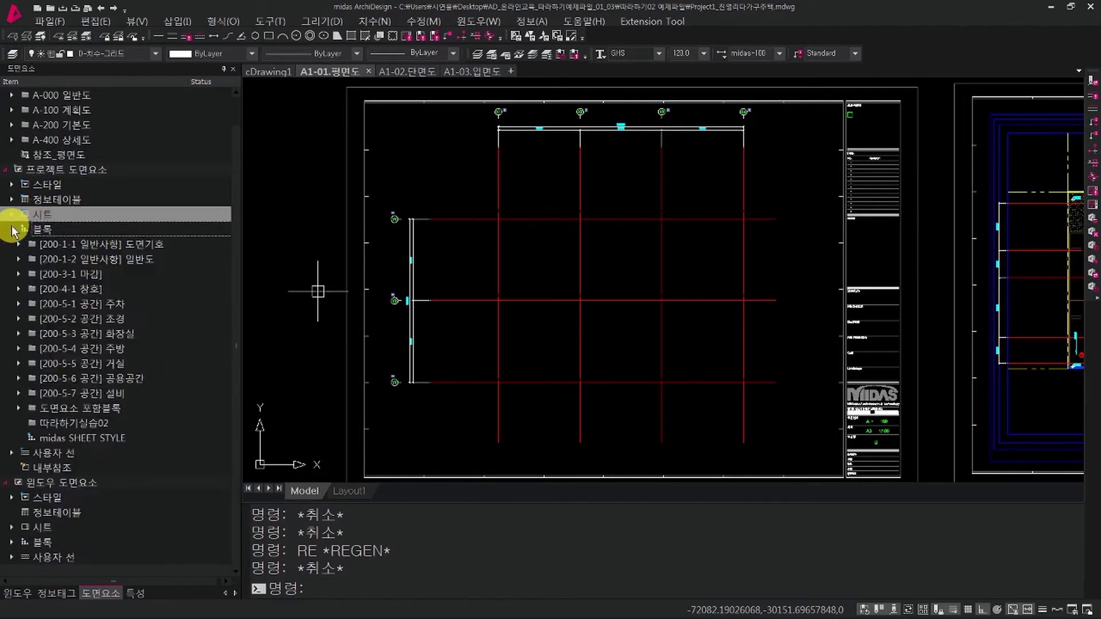
pyautogui.click(12, 230)
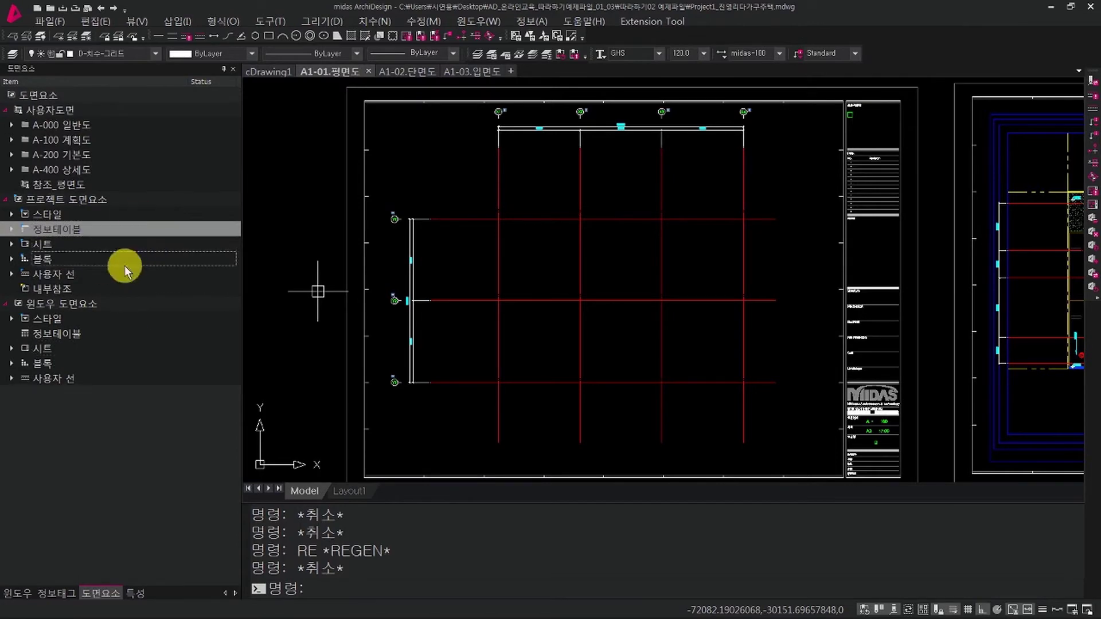
pyautogui.moveTo(505, 307)
pyautogui.mouseDown(button='middle')
pyautogui.moveTo(509, 322)
pyautogui.moveTo(516, 310)
pyautogui.mouseUp(button='middle')
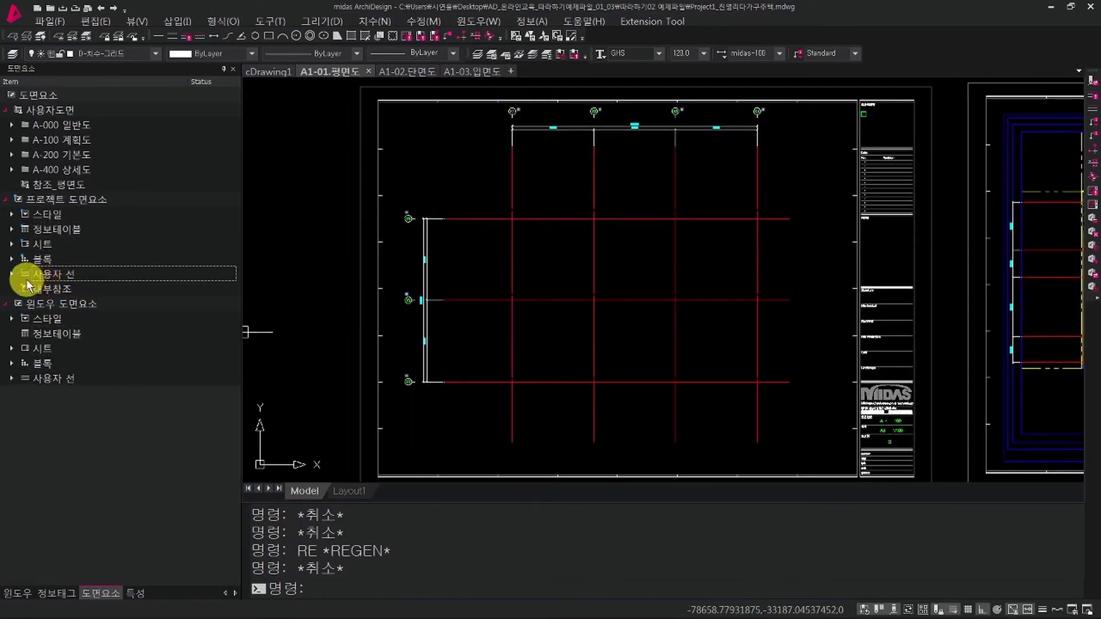
# Expand the project's 사용자 선 group and list the elements of its [200-2-1 구조] folder.
pyautogui.click(31, 278)
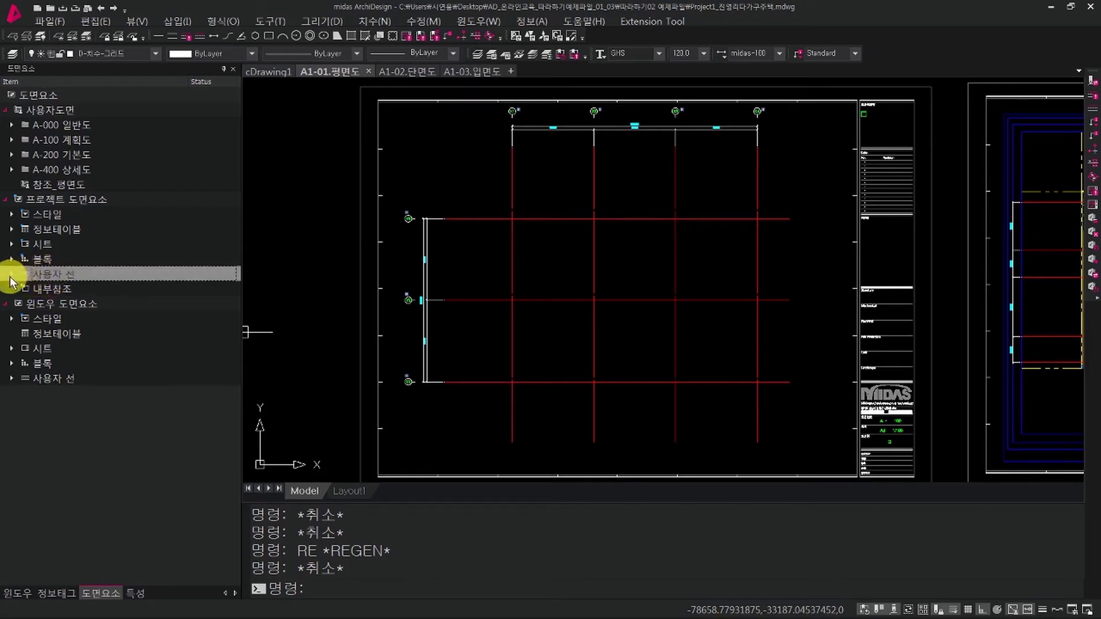
pyautogui.click(12, 275)
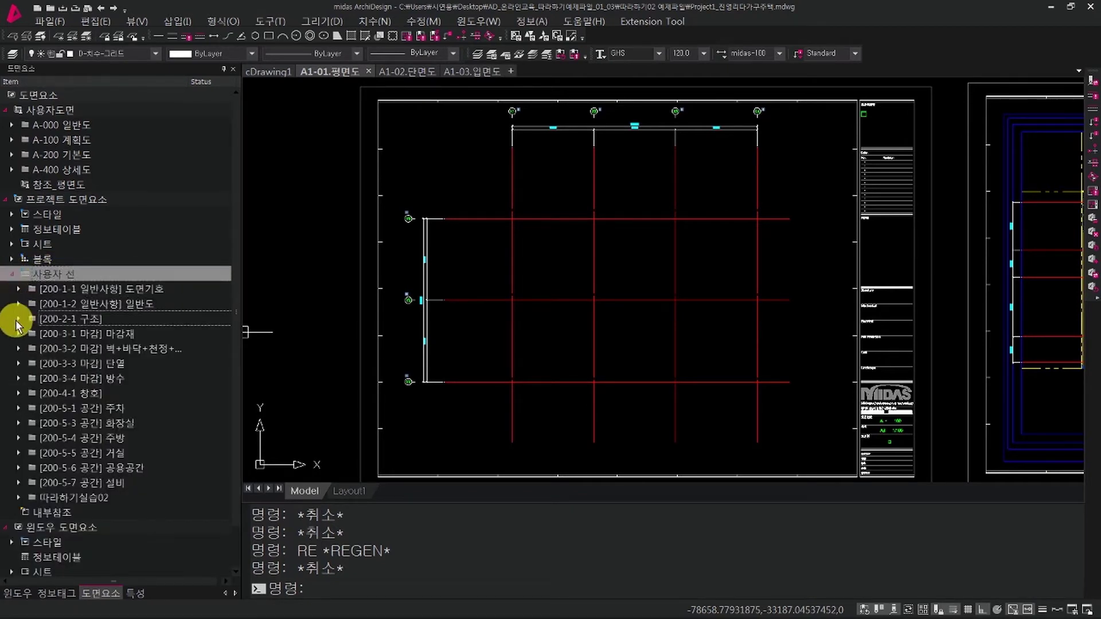
pyautogui.click(33, 304)
pyautogui.click(39, 322)
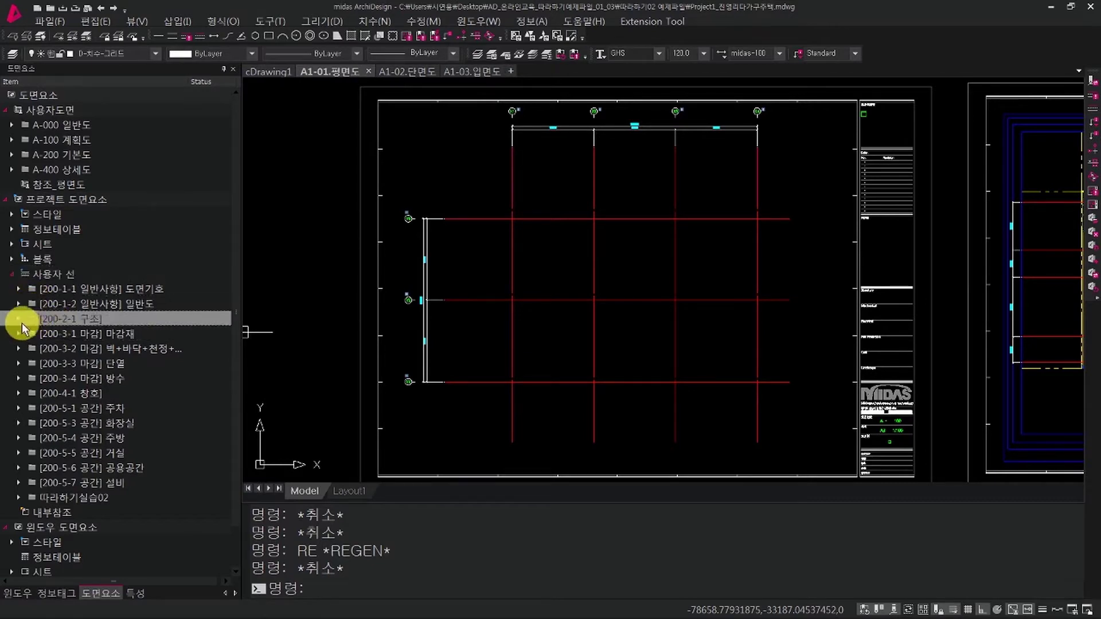
pyautogui.click(20, 321)
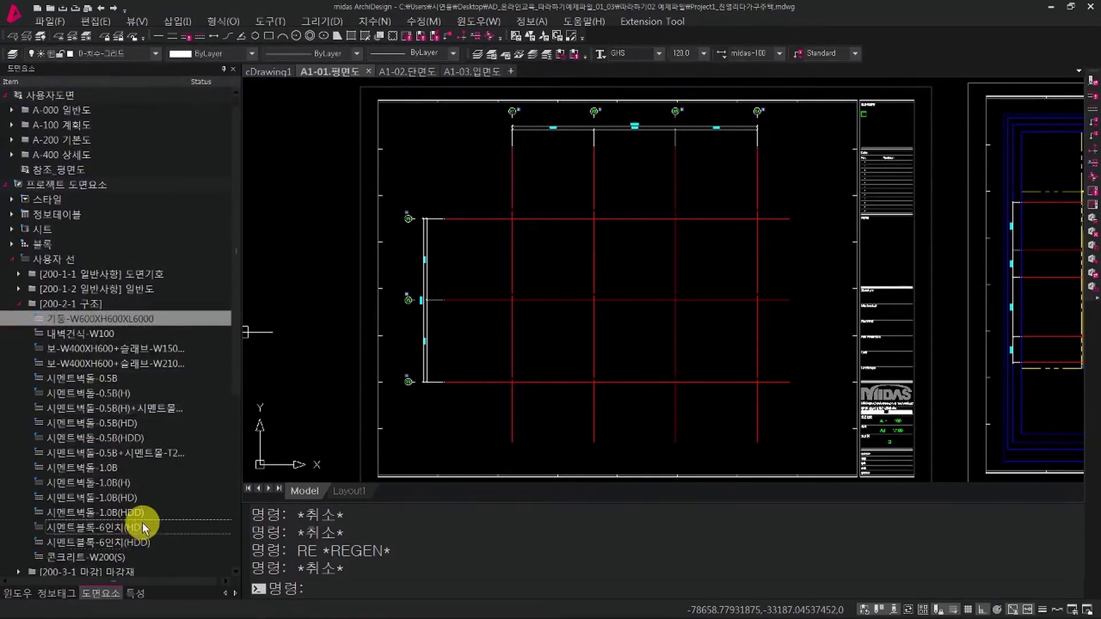
# Move the 콘크리트-W200 user line from the 따라하기실습02 folder into the [200-2-1 구조] folder.
pyautogui.scroll(-1, 145, 504)
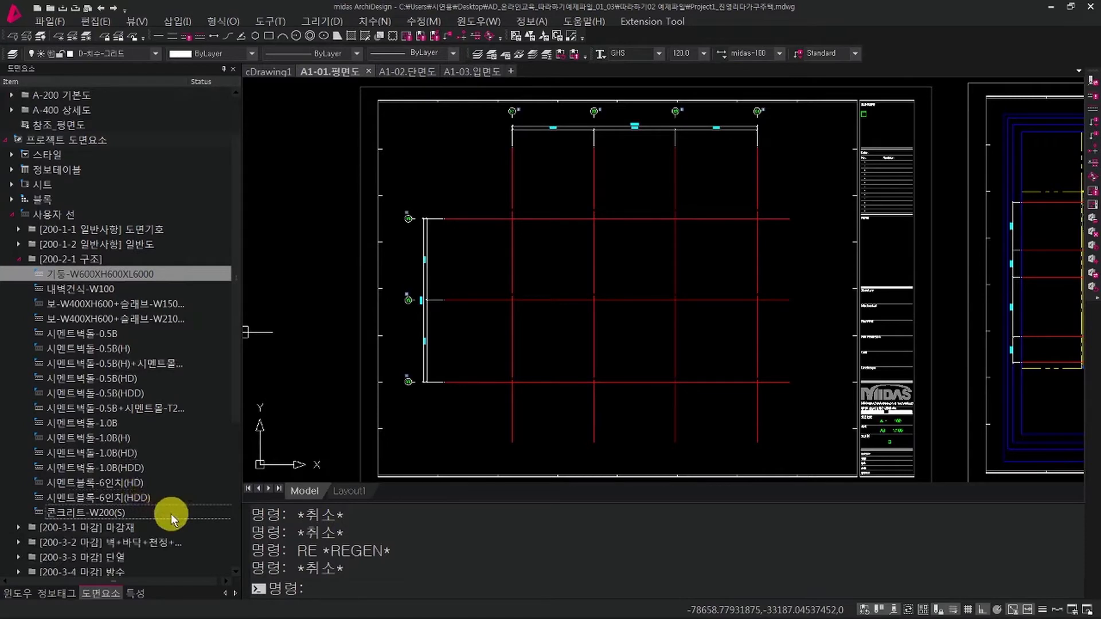
pyautogui.scroll(-4, 161, 499)
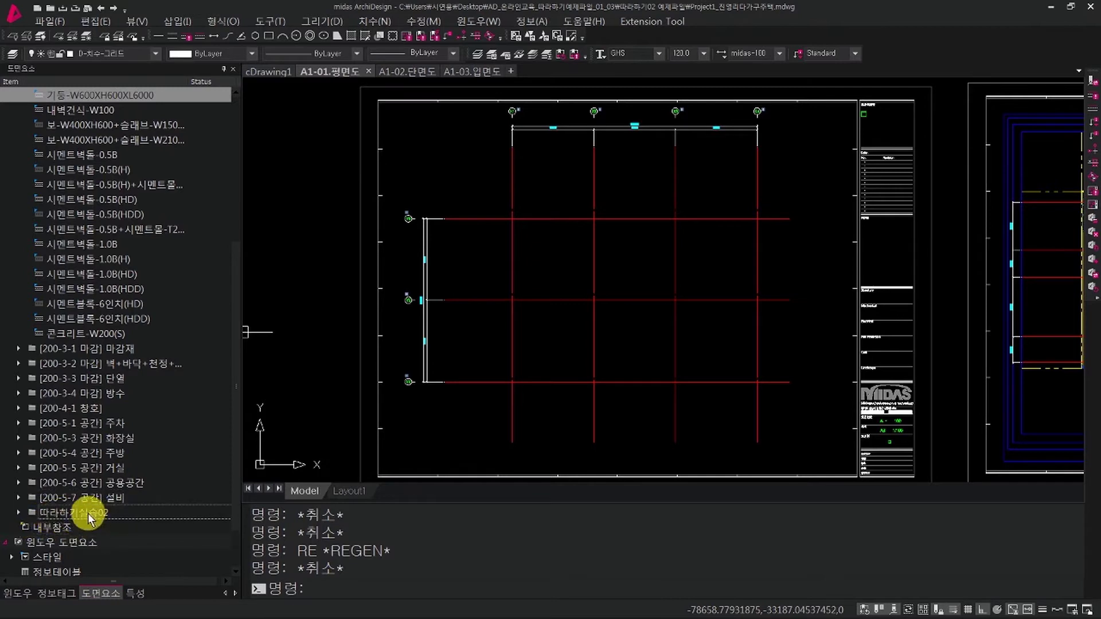
pyautogui.click(19, 512)
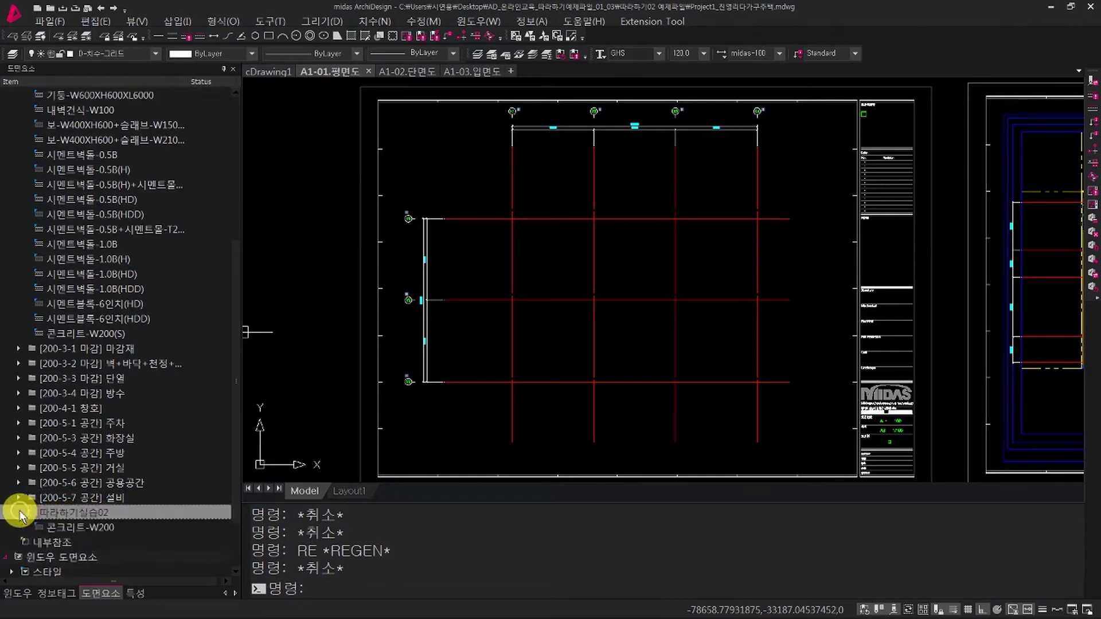
pyautogui.click(83, 527)
pyautogui.moveTo(223, 383); pyautogui.dragTo(177, 324)
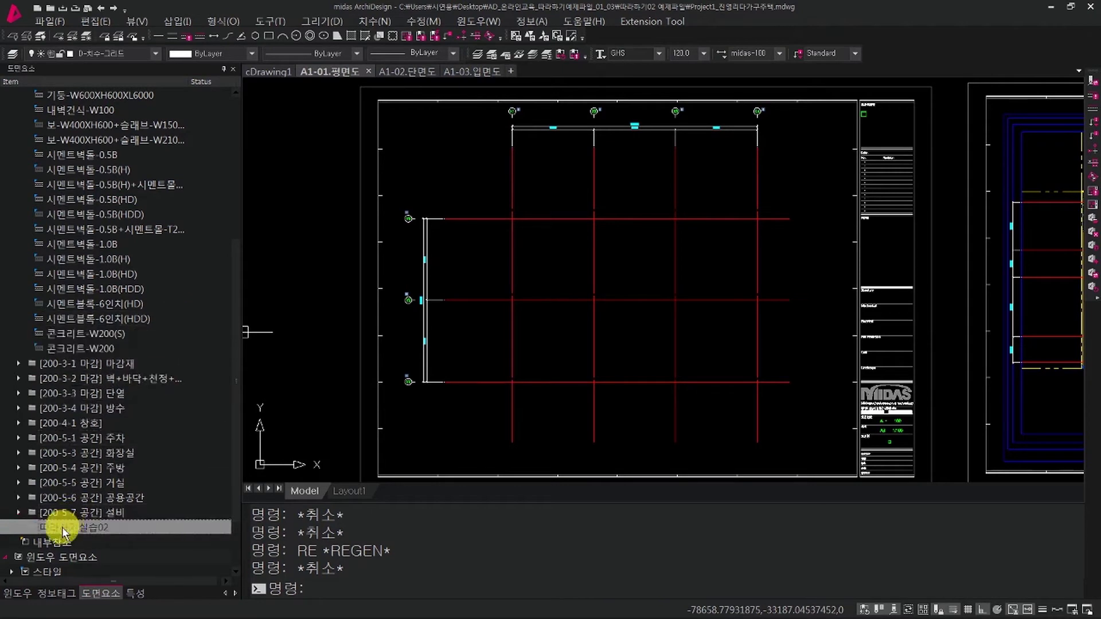
# Draw a closed 콘크리트-W200 user line around the grid through intersections X1-Y3, X4-Y3, X4-Y1 and X1-Y1.
pyautogui.click(109, 347)
pyautogui.scroll(2, 132, 344)
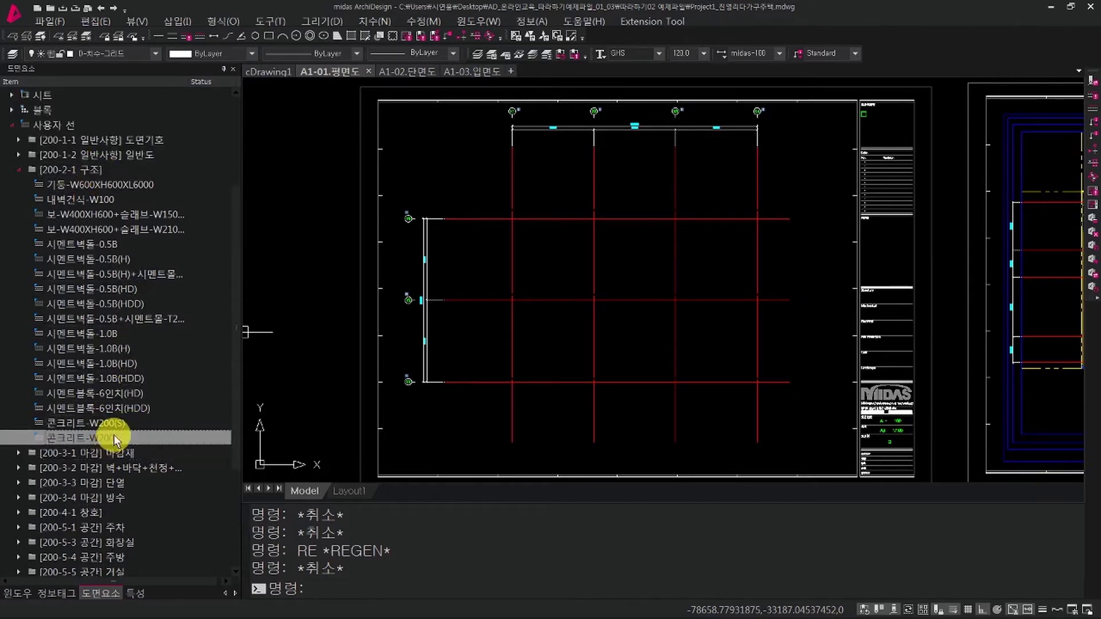
pyautogui.moveTo(112, 441); pyautogui.dragTo(508, 312)
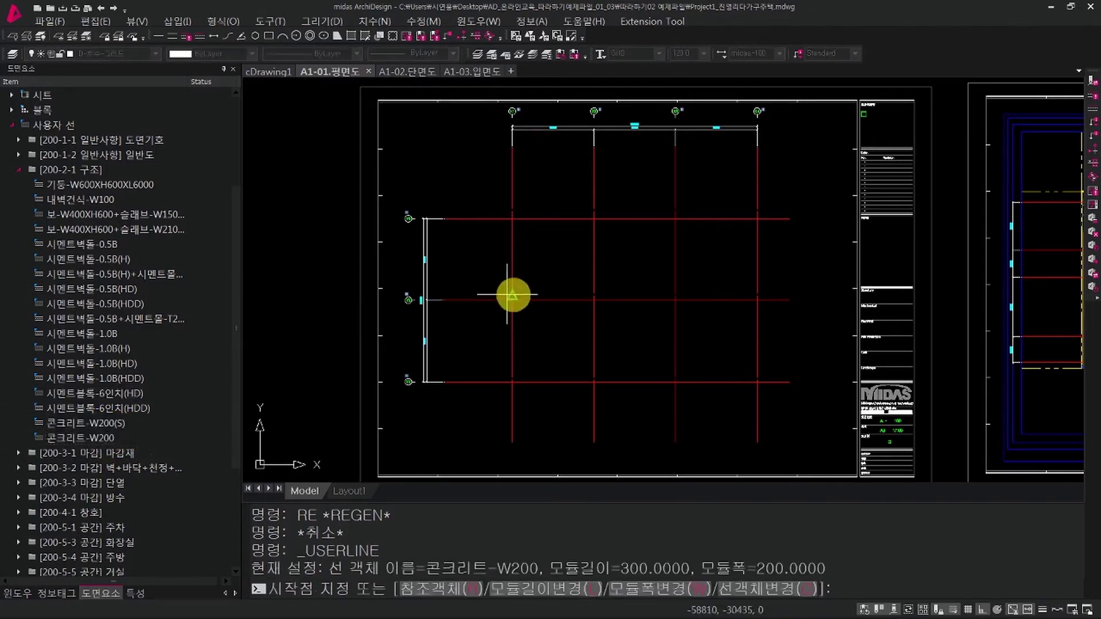
pyautogui.moveTo(516, 295); pyautogui.dragTo(545, 331, button='middle')
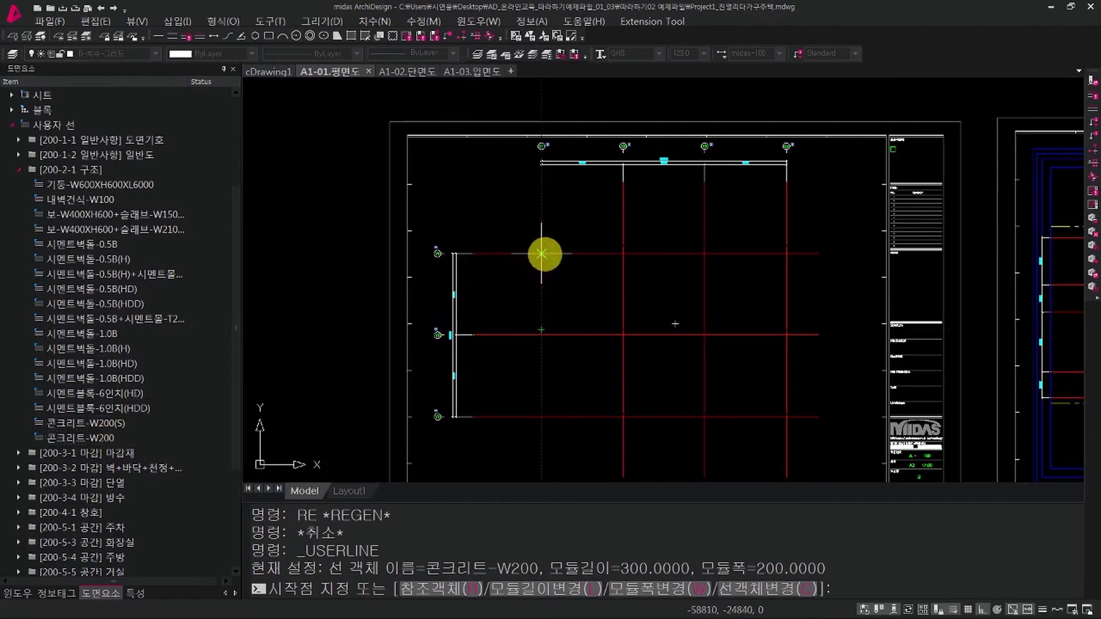
pyautogui.click(541, 253)
pyautogui.scroll(2, 615, 253)
pyautogui.scroll(5, 615, 253)
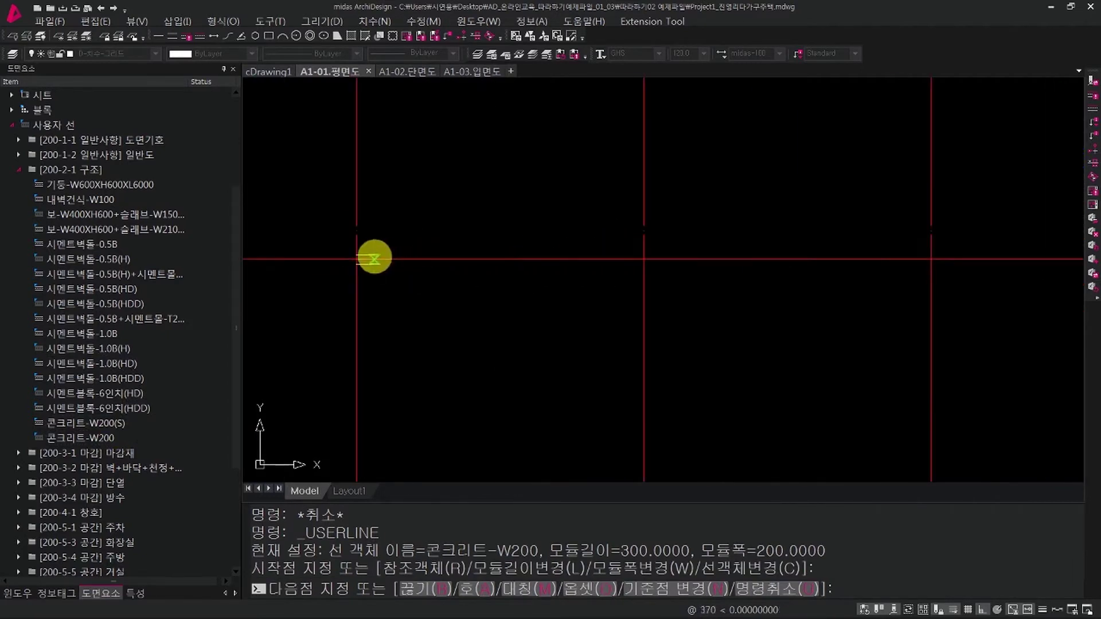
pyautogui.scroll(3, 373, 254)
pyautogui.scroll(-3, 360, 287)
pyautogui.scroll(-5, 360, 287)
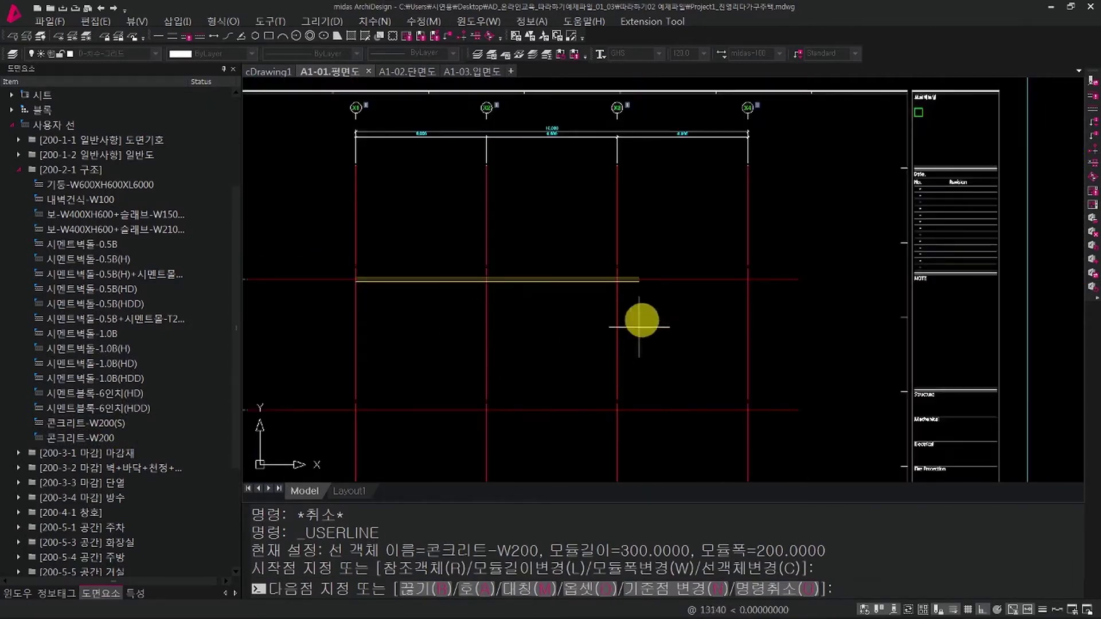
pyautogui.click(747, 279)
pyautogui.moveTo(765, 372); pyautogui.dragTo(775, 256, button='middle')
pyautogui.click(759, 424)
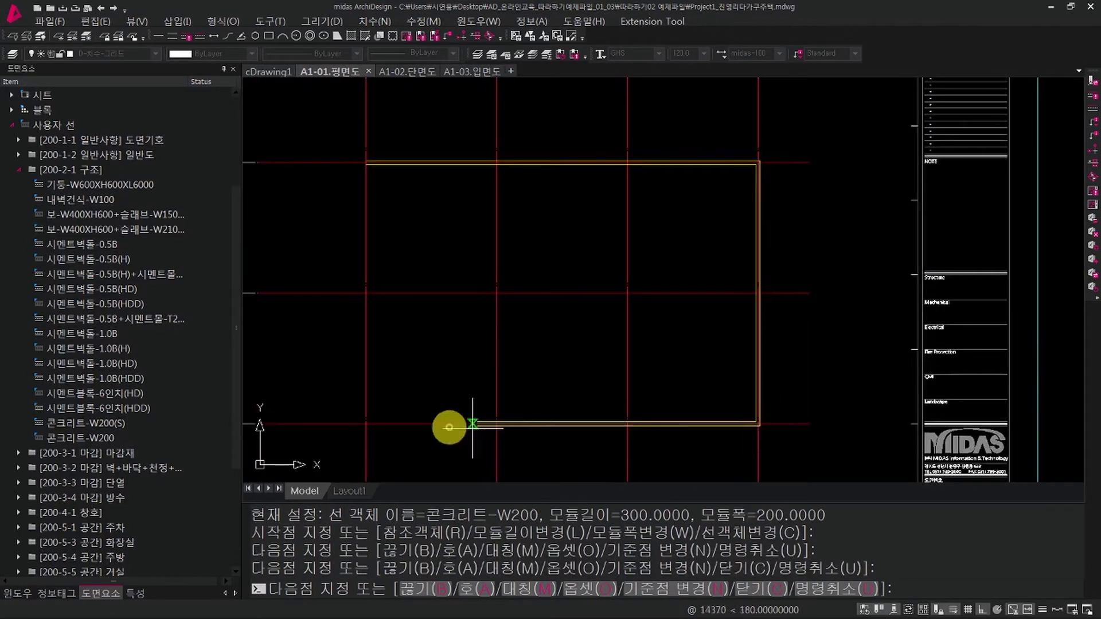
pyautogui.click(367, 425)
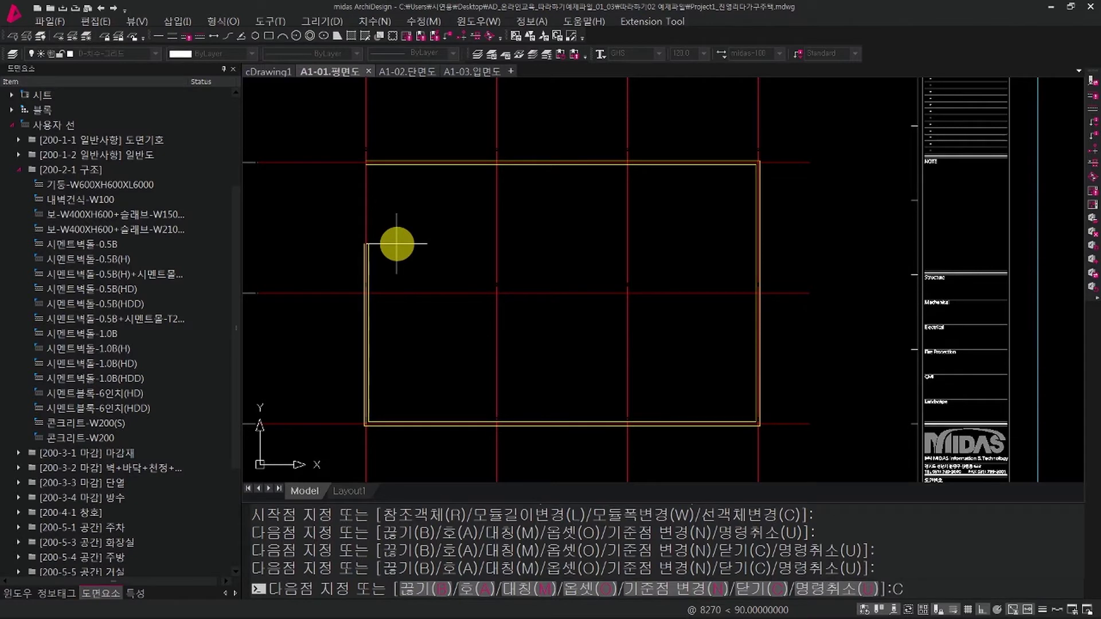
pyautogui.press('Return')
pyautogui.moveTo(315, 122); pyautogui.dragTo(429, 100, button='middle')
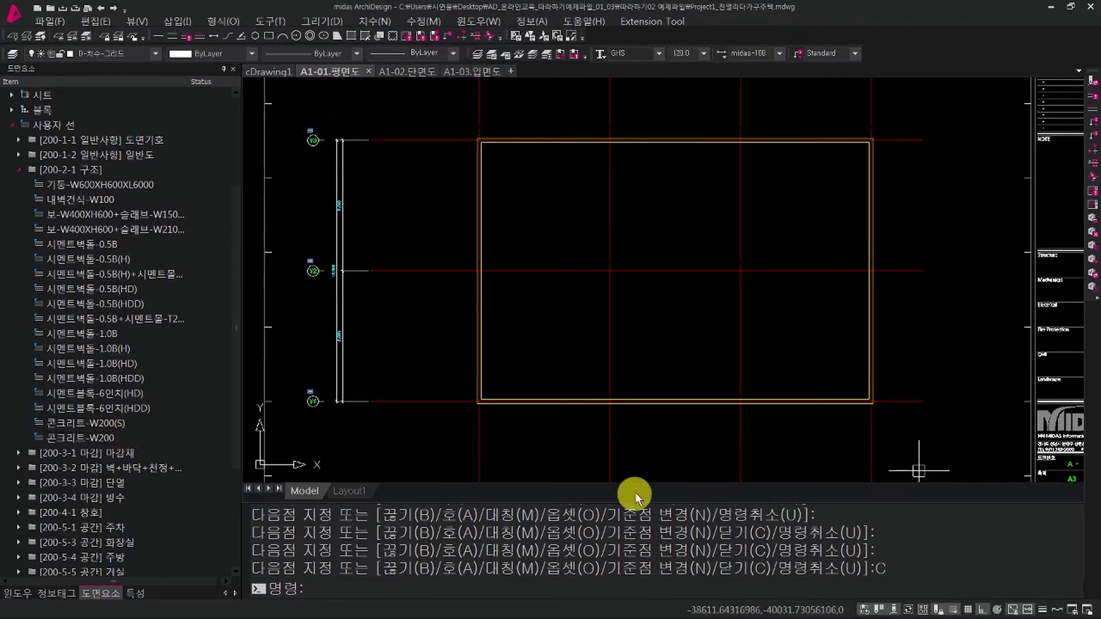
# Collapse the [200-2-1 구조] folder and expand the [200-3-1 마감] 마감재 folder under 사용자 선.
pyautogui.moveTo(123, 444); pyautogui.dragTo(171, 435)
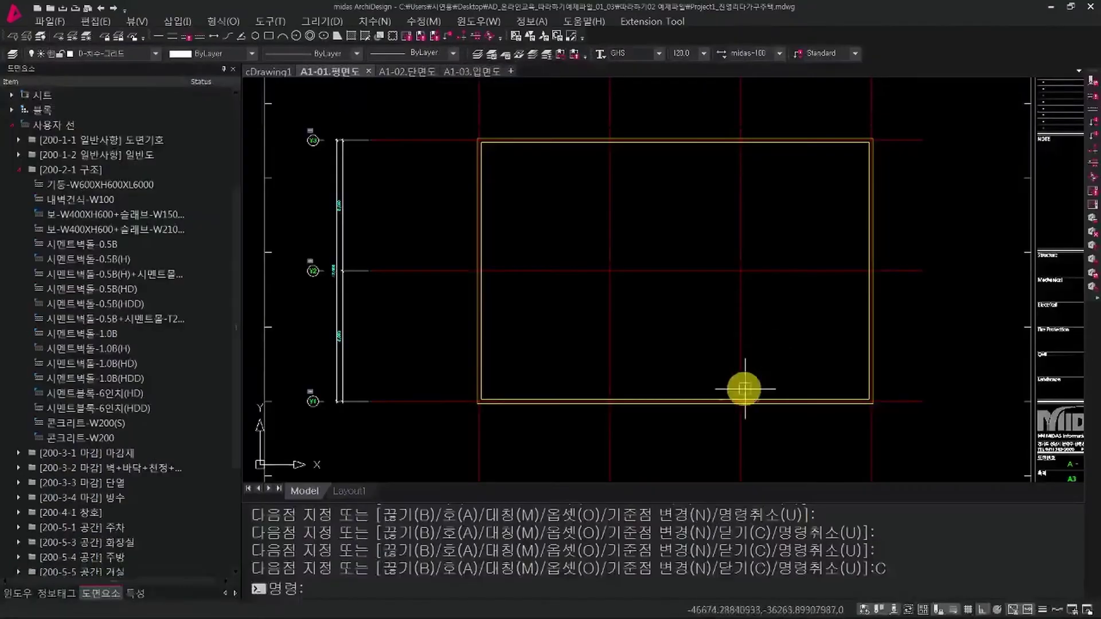
pyautogui.scroll(2, 579, 371)
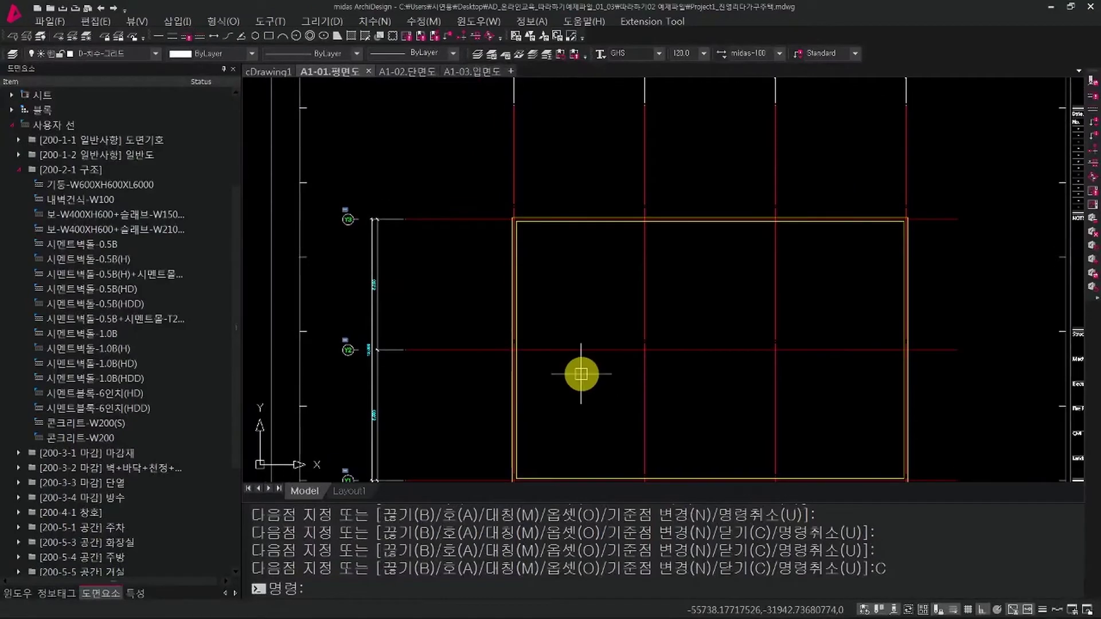
pyautogui.moveTo(581, 373); pyautogui.dragTo(603, 308, button='middle')
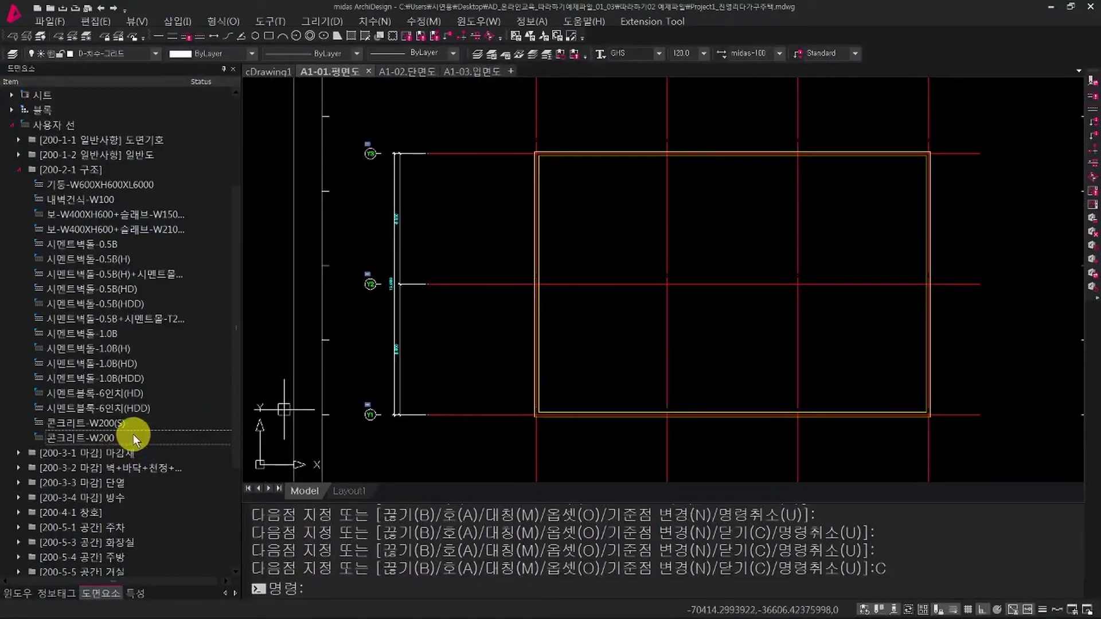
pyautogui.moveTo(133, 435); pyautogui.dragTo(116, 378)
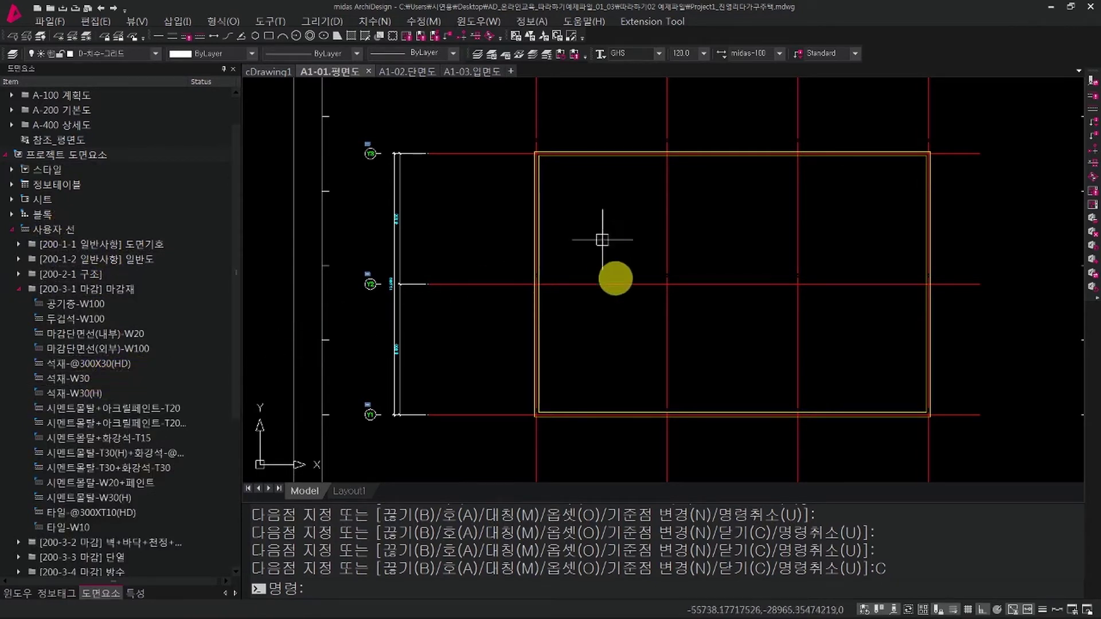
# Select the four outer edges of the concrete wall by crossing its corners at X1-Y3 and X4-Y1.
pyautogui.scroll(5, 565, 202)
pyautogui.scroll(4, 474, 140)
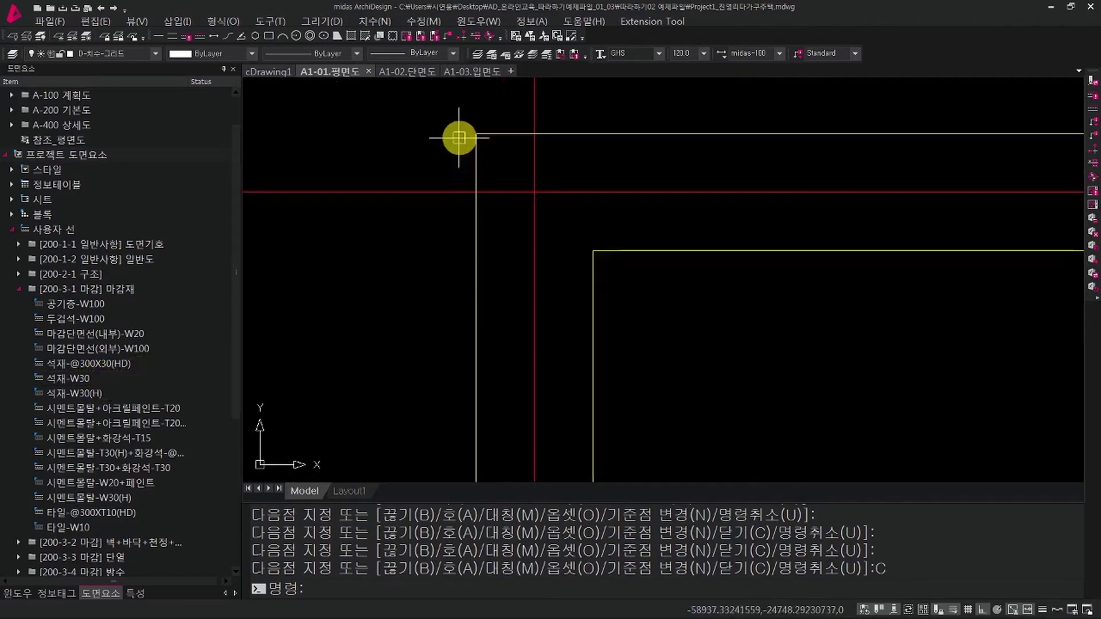
pyautogui.moveTo(456, 140); pyautogui.dragTo(457, 218, button='middle')
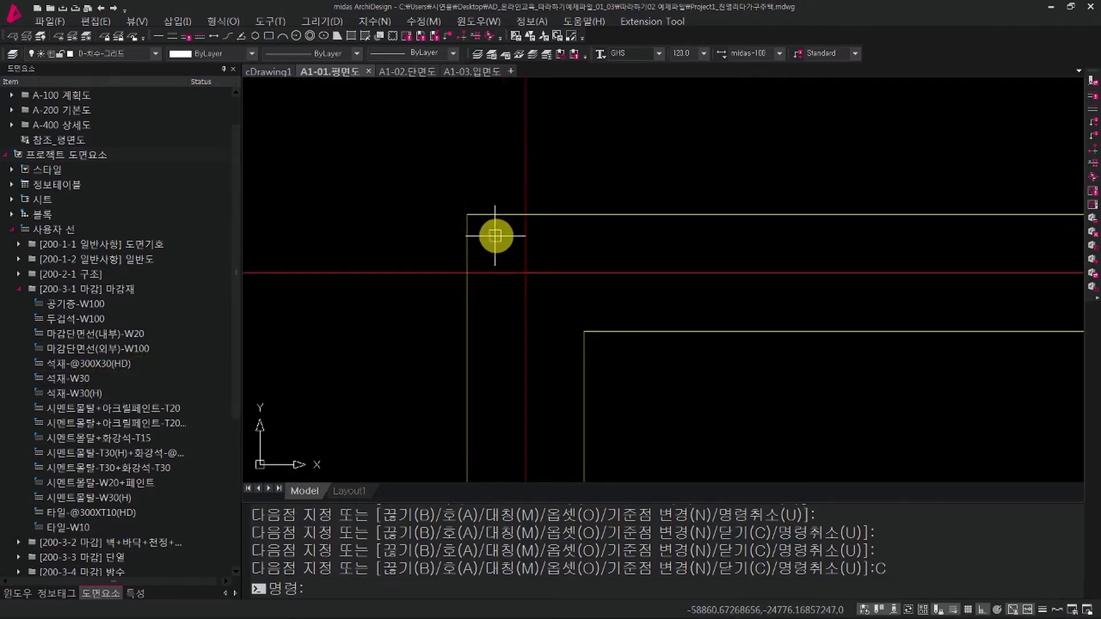
pyautogui.click(494, 239)
pyautogui.click(409, 164)
pyautogui.scroll(-4, 409, 164)
pyautogui.scroll(8, 651, 140)
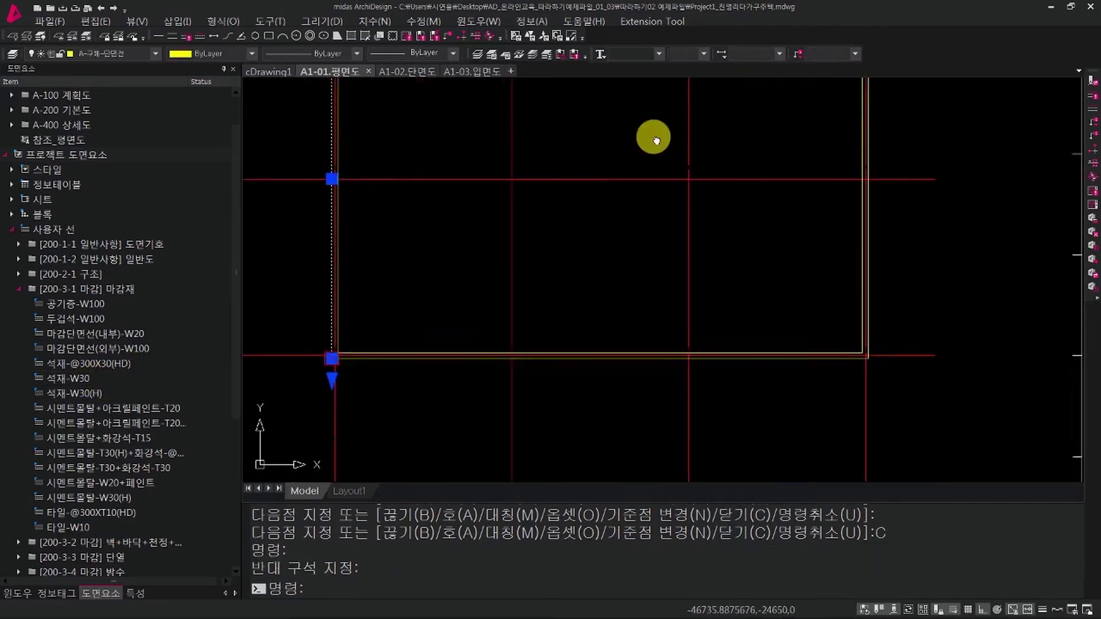
pyautogui.scroll(5, 820, 225)
pyautogui.click(918, 319)
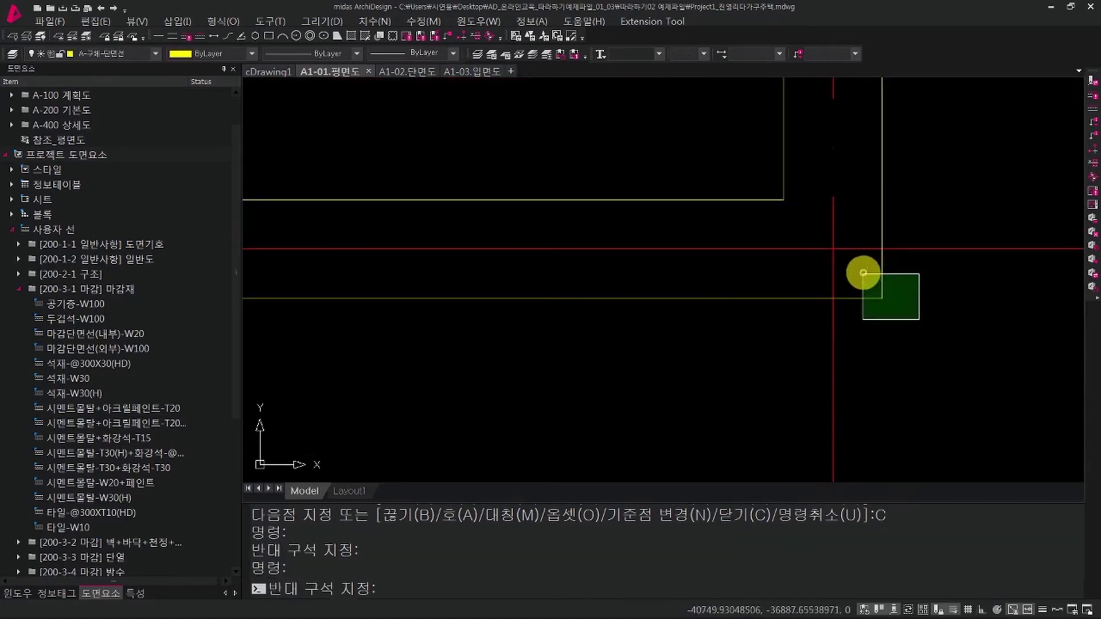
pyautogui.click(846, 259)
pyautogui.scroll(-5, 848, 363)
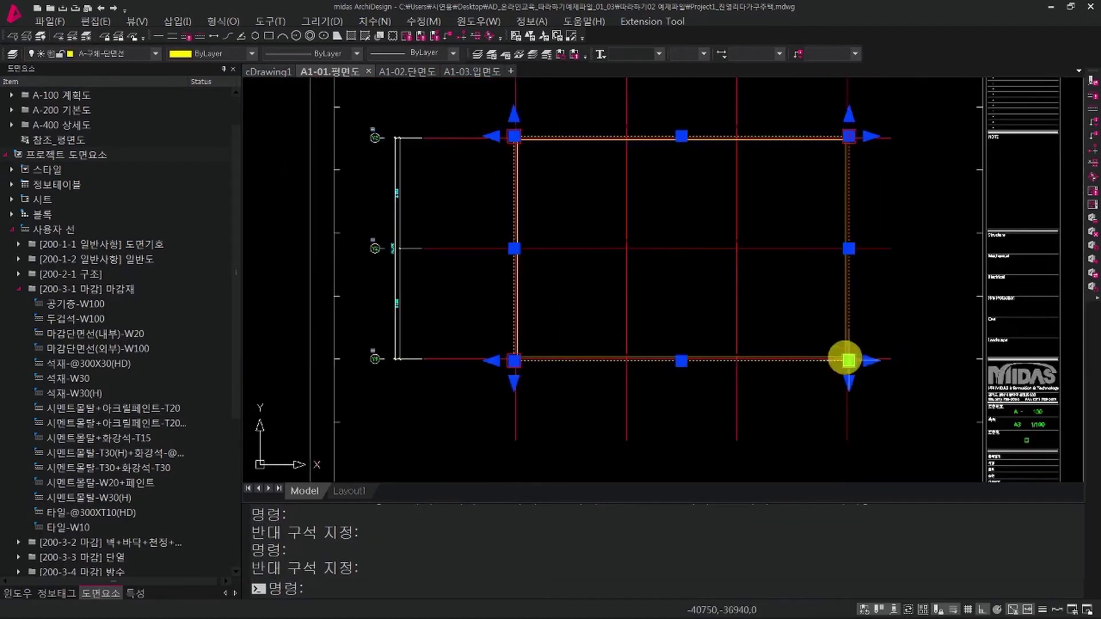
pyautogui.scroll(5, 729, 353)
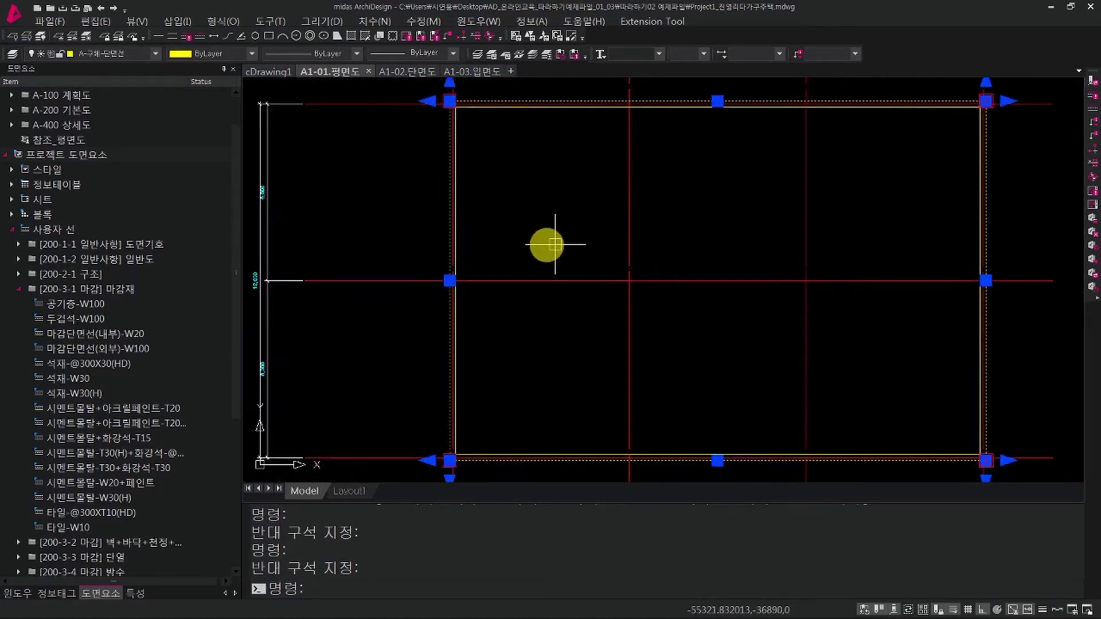
pyautogui.moveTo(474, 239); pyautogui.dragTo(523, 309, button='middle')
pyautogui.scroll(5, 486, 183)
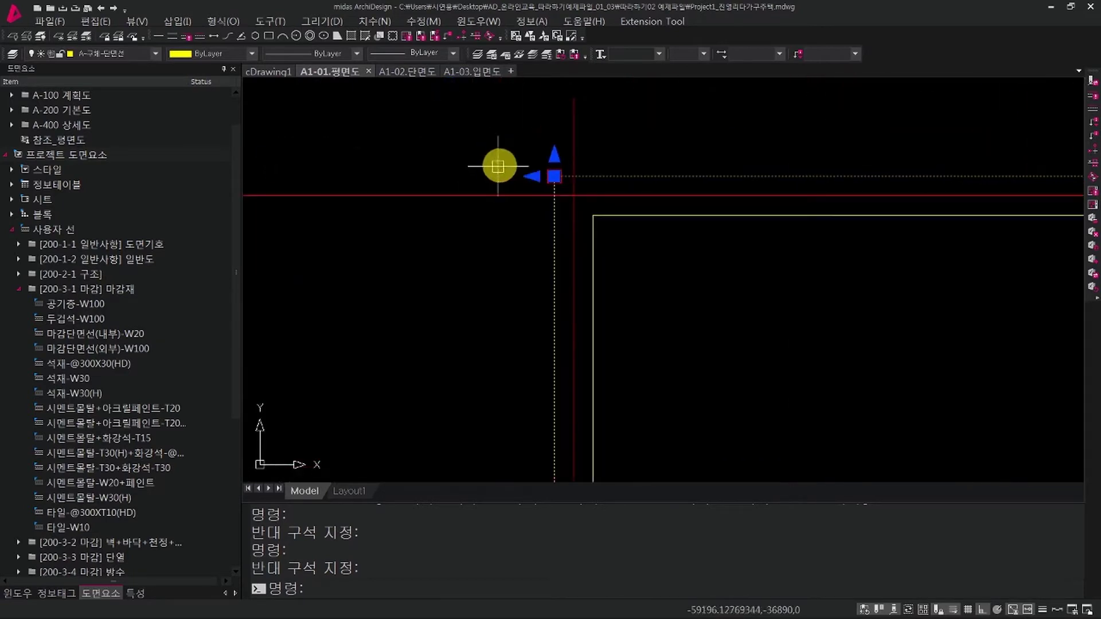
pyautogui.scroll(4, 505, 194)
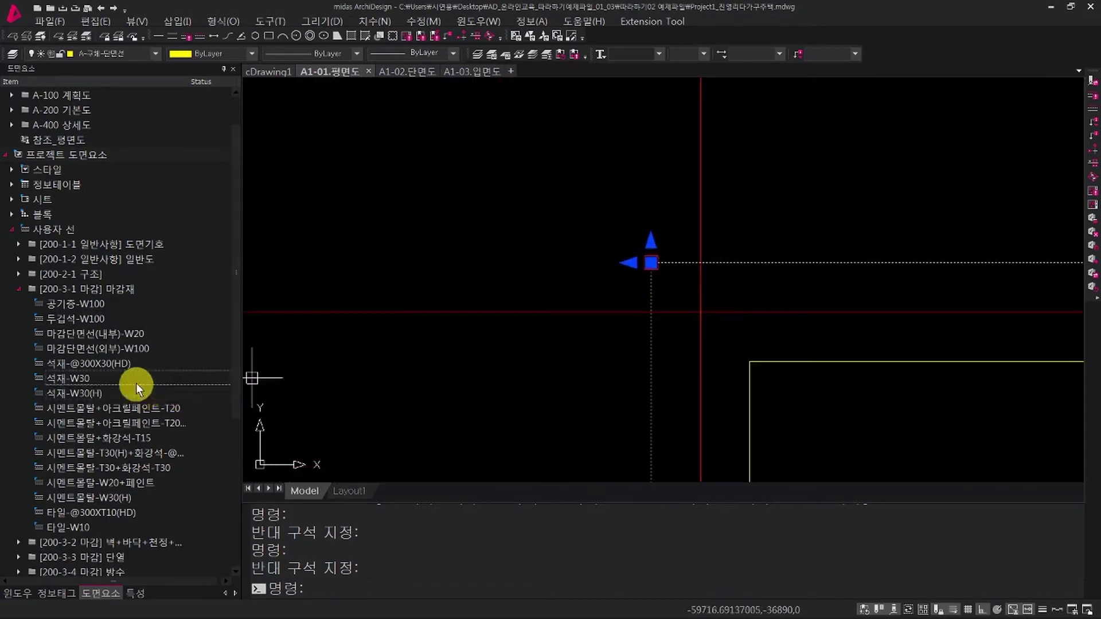
# Apply the 석재-W30 user line along the selected outer wall edges with an absolute offset of 100 outward.
pyautogui.click(171, 382)
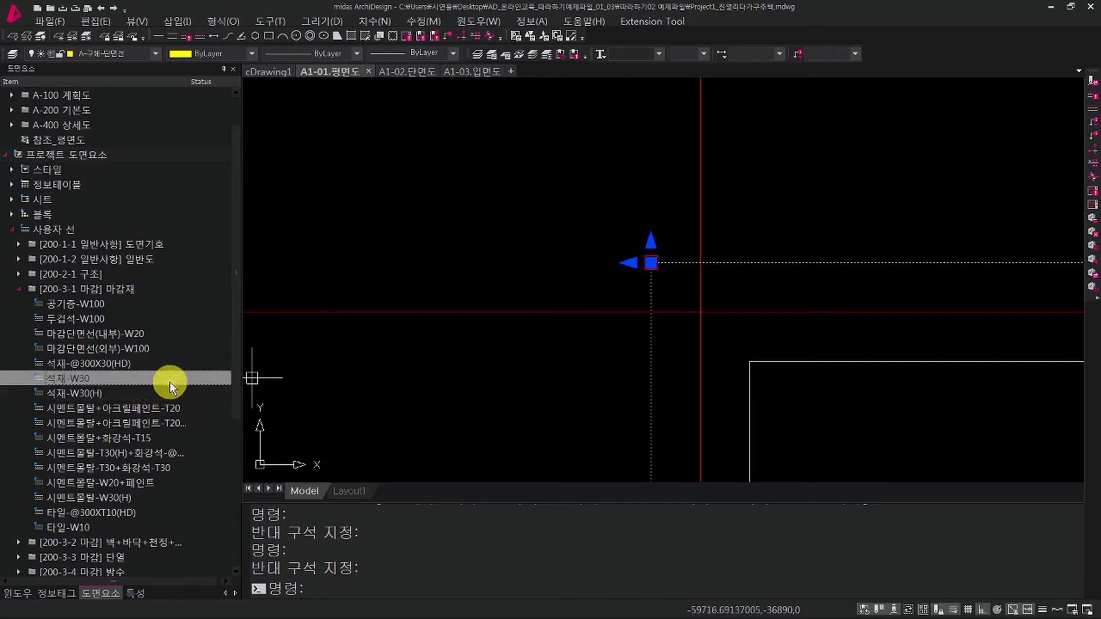
pyautogui.moveTo(170, 381); pyautogui.dragTo(577, 260)
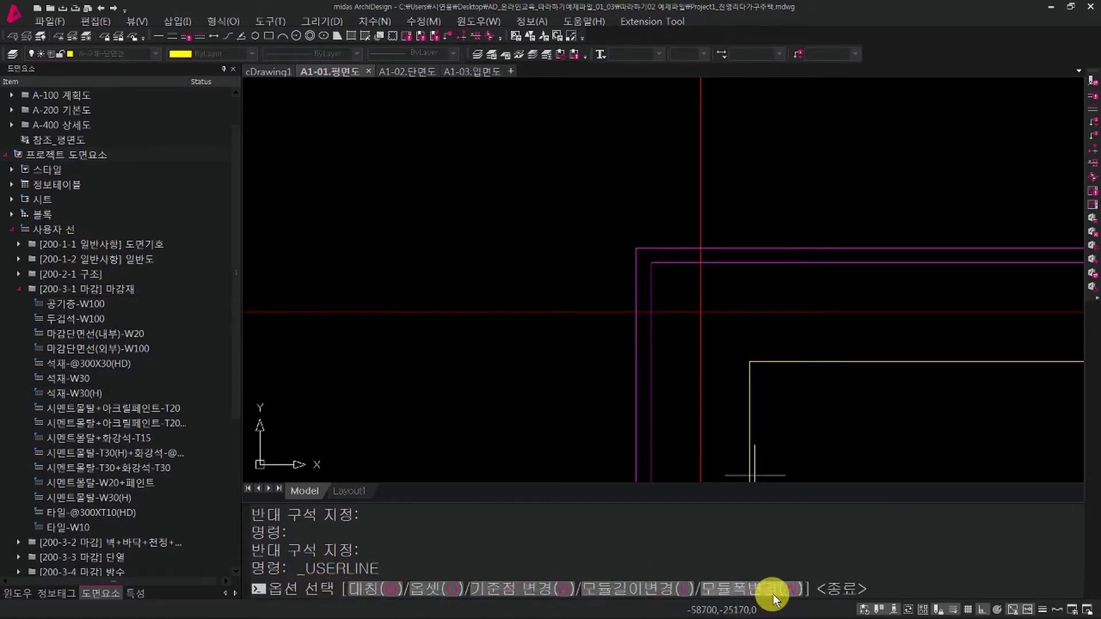
pyautogui.click(435, 591)
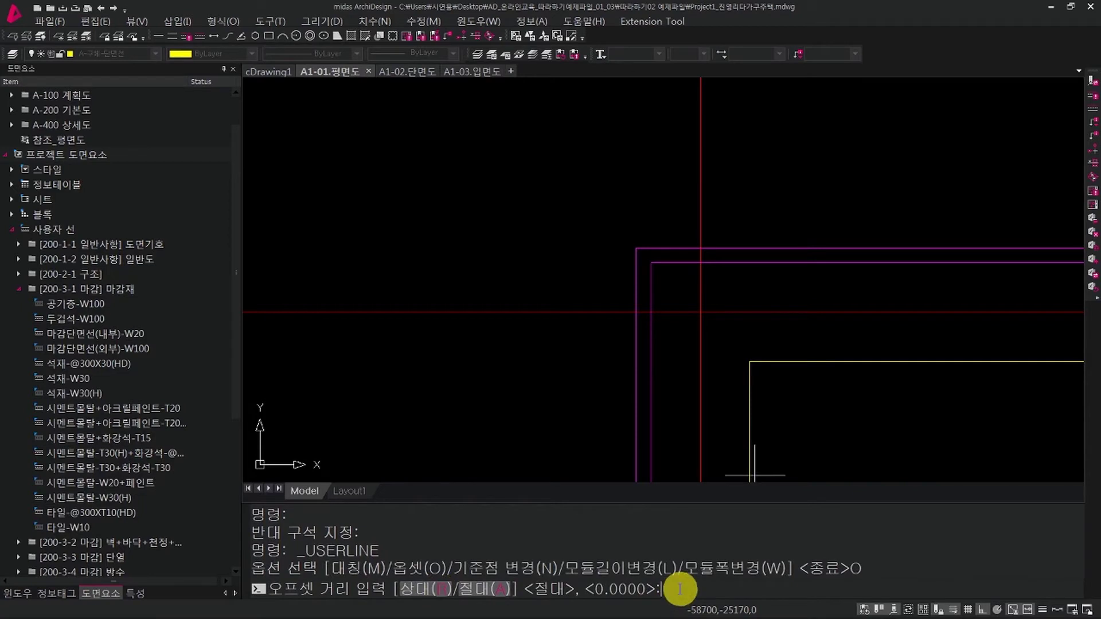
pyautogui.press('Return')
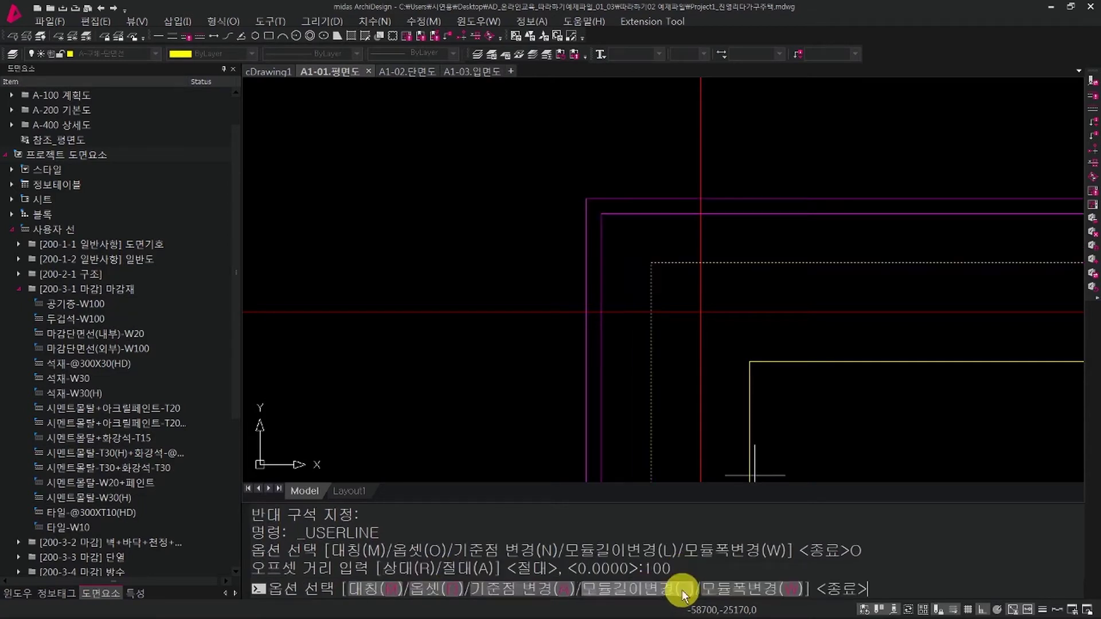
pyautogui.moveTo(692, 324)
pyautogui.mouseDown(button='middle')
pyautogui.moveTo(637, 277)
pyautogui.moveTo(537, 255)
pyautogui.mouseUp(button='middle')
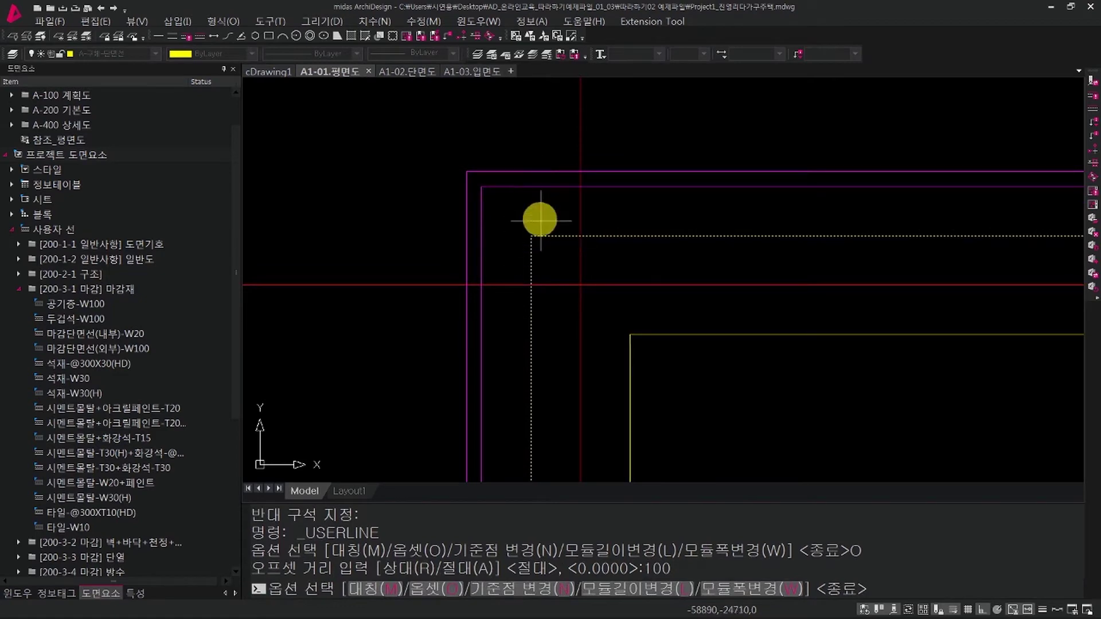
pyautogui.scroll(-6, 568, 183)
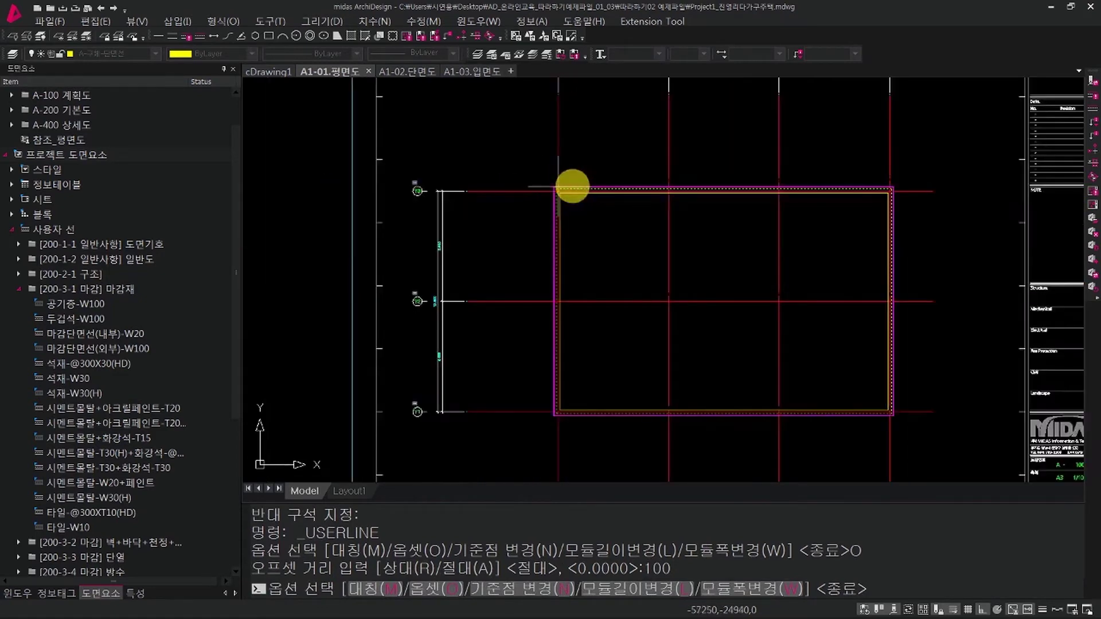
pyautogui.scroll(6, 784, 234)
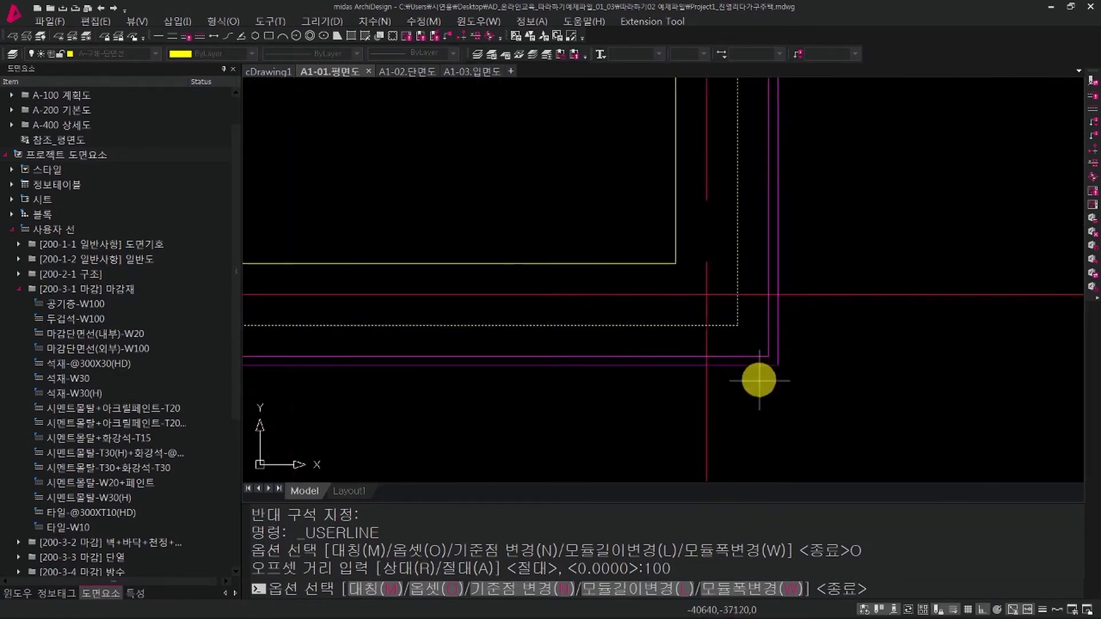
pyautogui.scroll(-5, 785, 312)
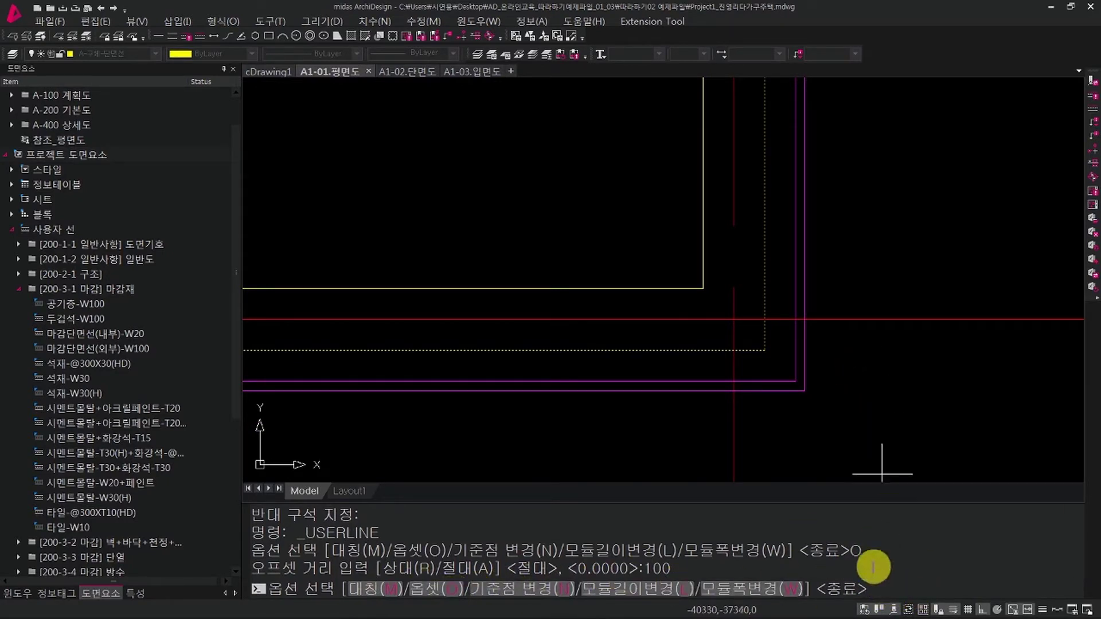
pyautogui.click(879, 588)
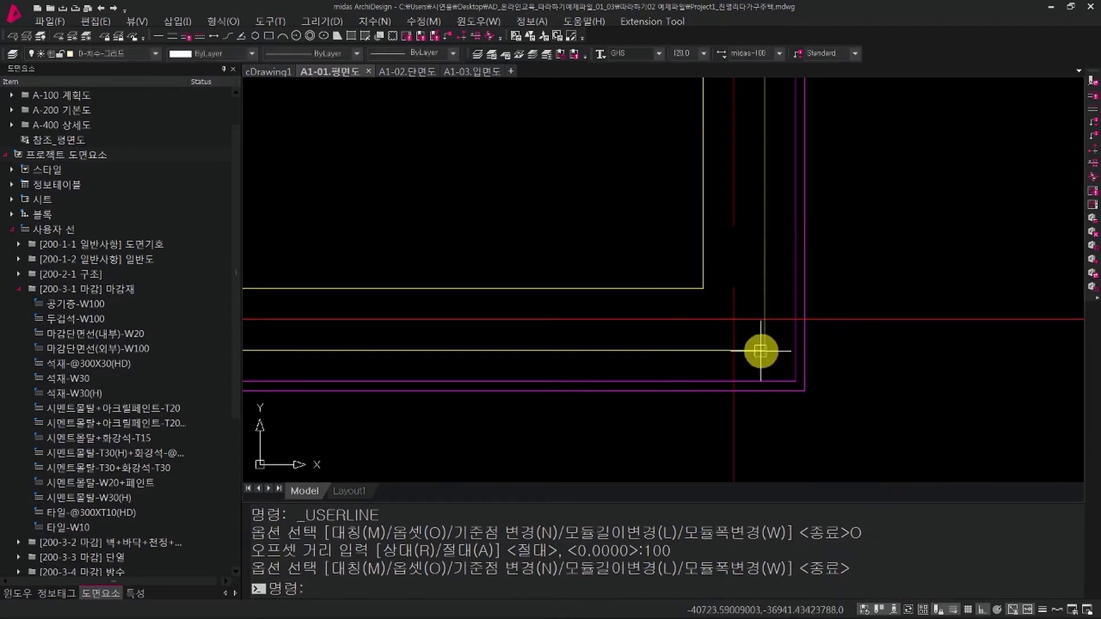
# Try drawing a 석재-W30 user line point by point inside the building outline and undo it.
pyautogui.scroll(-3, 757, 356)
pyautogui.moveTo(671, 248)
pyautogui.mouseDown(button='middle')
pyautogui.moveTo(788, 432)
pyautogui.moveTo(784, 324)
pyautogui.mouseUp(button='middle')
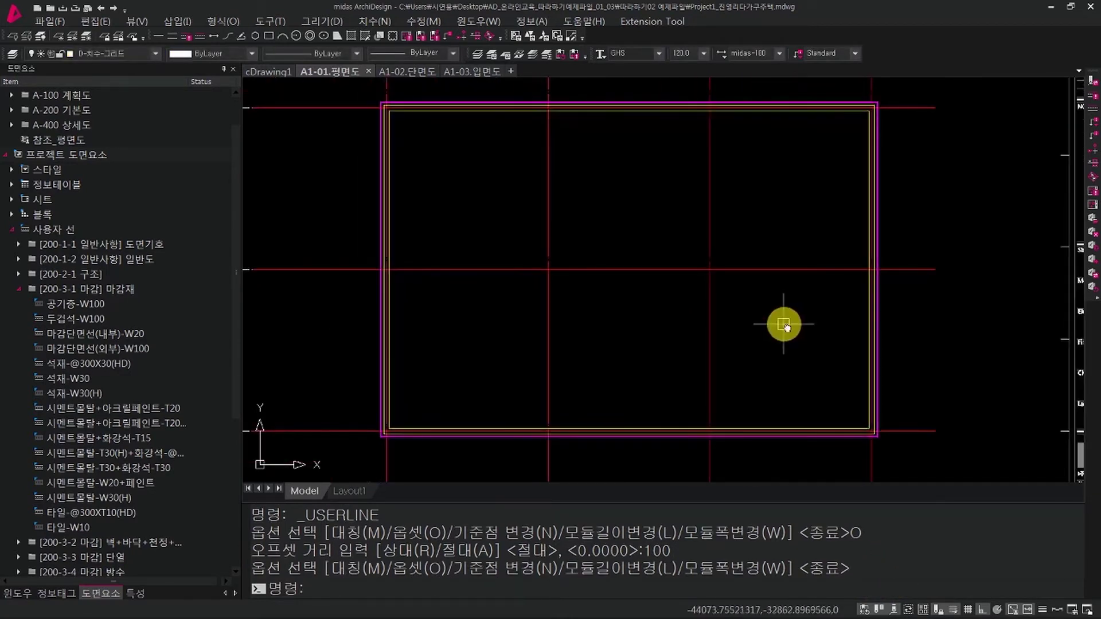
pyautogui.click(216, 392)
pyautogui.moveTo(115, 383)
pyautogui.mouseDown()
pyautogui.moveTo(464, 225)
pyautogui.moveTo(480, 193)
pyautogui.mouseUp()
pyautogui.click(480, 354)
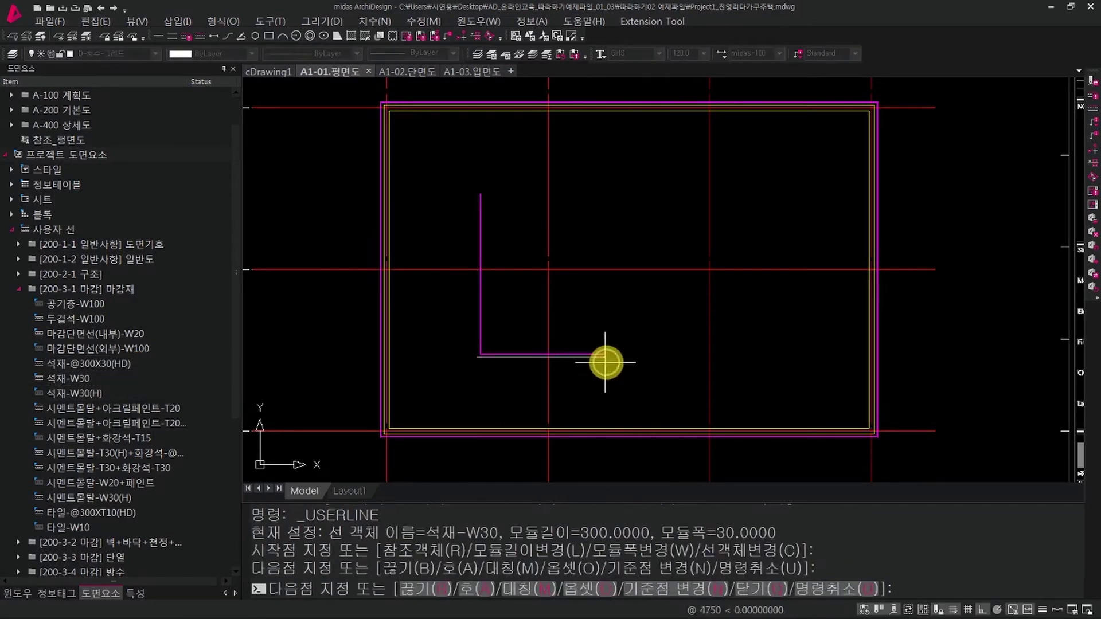
pyautogui.click(602, 354)
pyautogui.click(602, 189)
pyautogui.click(527, 189)
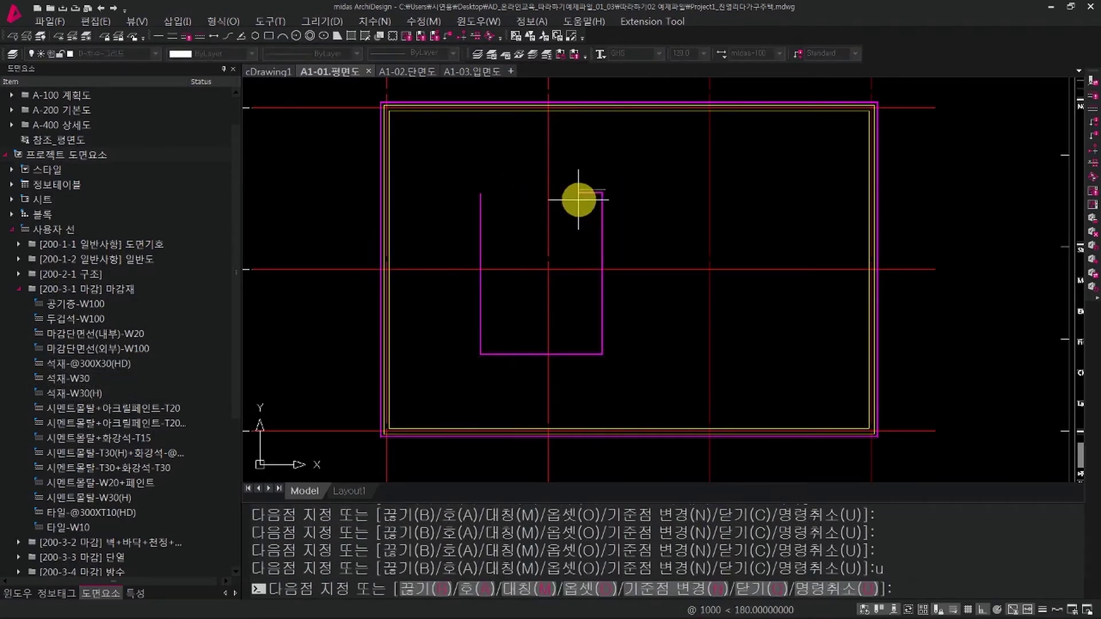
pyautogui.write('u')
pyautogui.press('Return')
pyautogui.press('Escape')
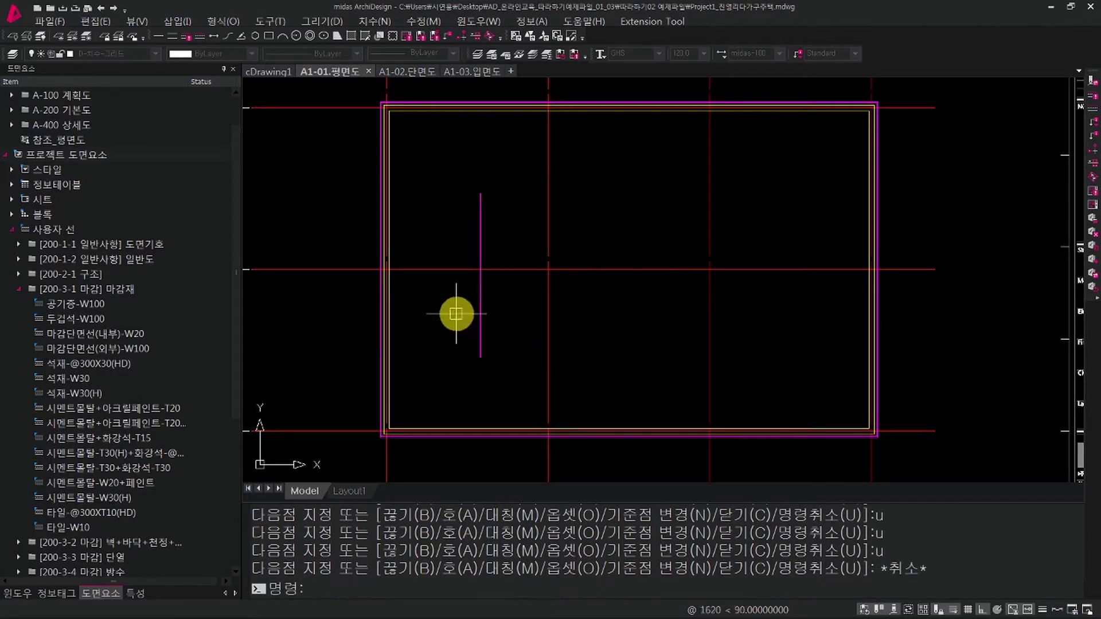
pyautogui.hotkey('ctrl', 'z')
pyautogui.scroll(5, 383, 106)
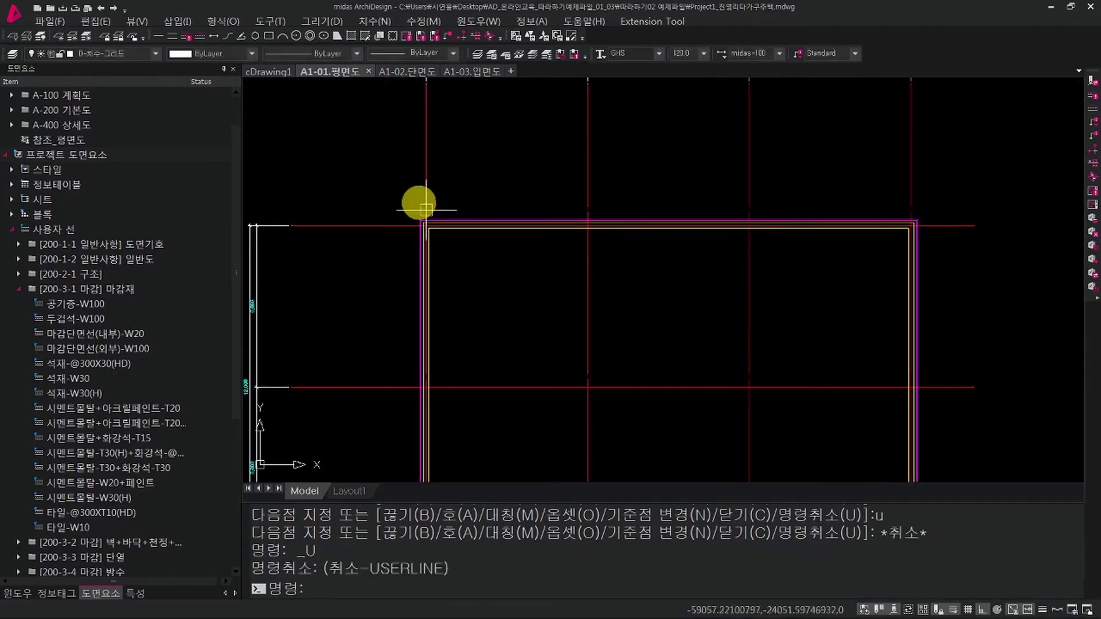
pyautogui.scroll(2, 446, 265)
pyautogui.press('Escape')
pyautogui.click(457, 311)
pyautogui.click(423, 270)
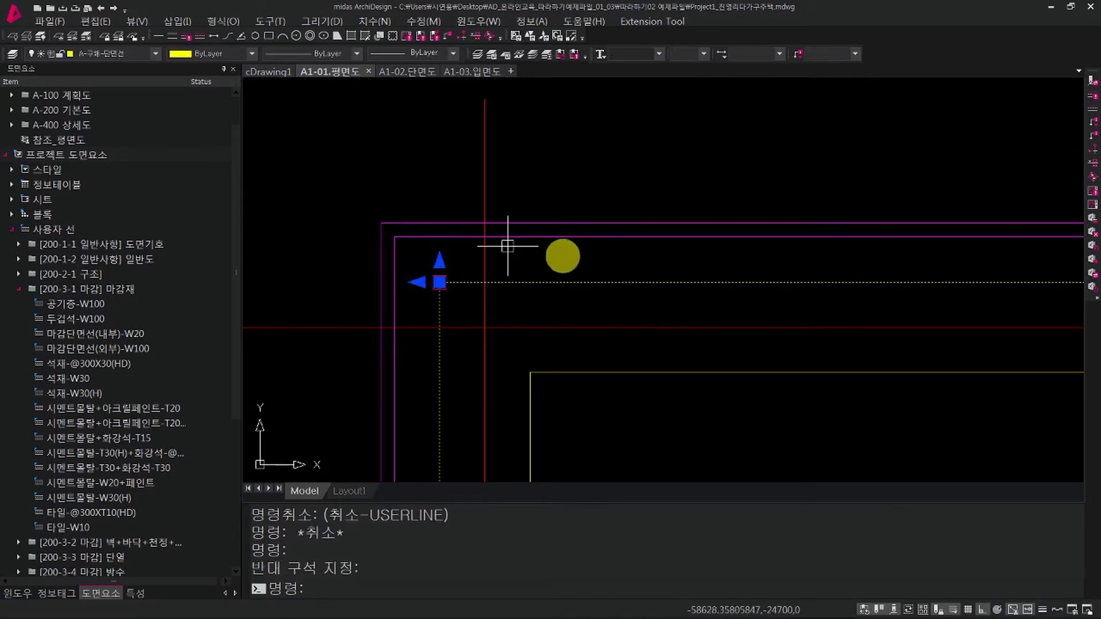
pyautogui.press('Escape')
pyautogui.click(457, 304)
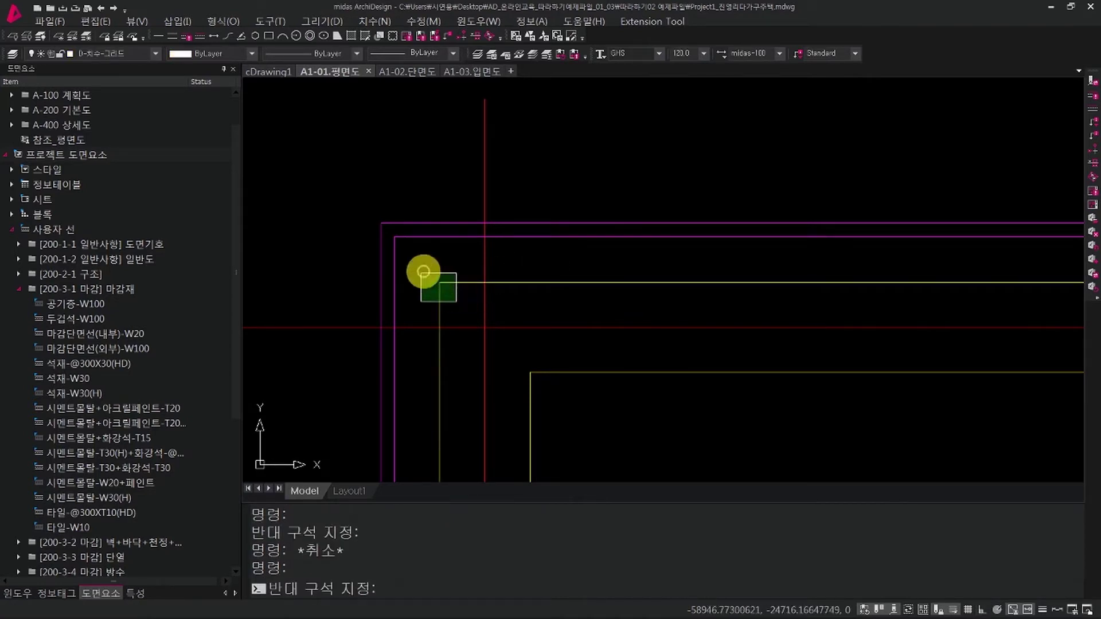
pyautogui.click(426, 271)
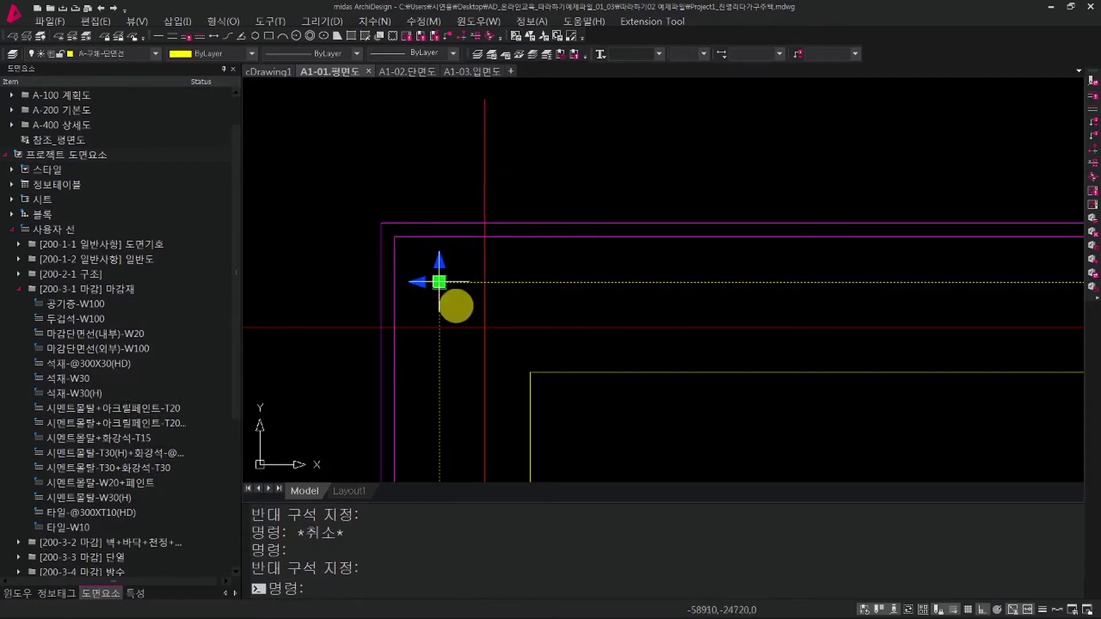
pyautogui.scroll(-6, 562, 300)
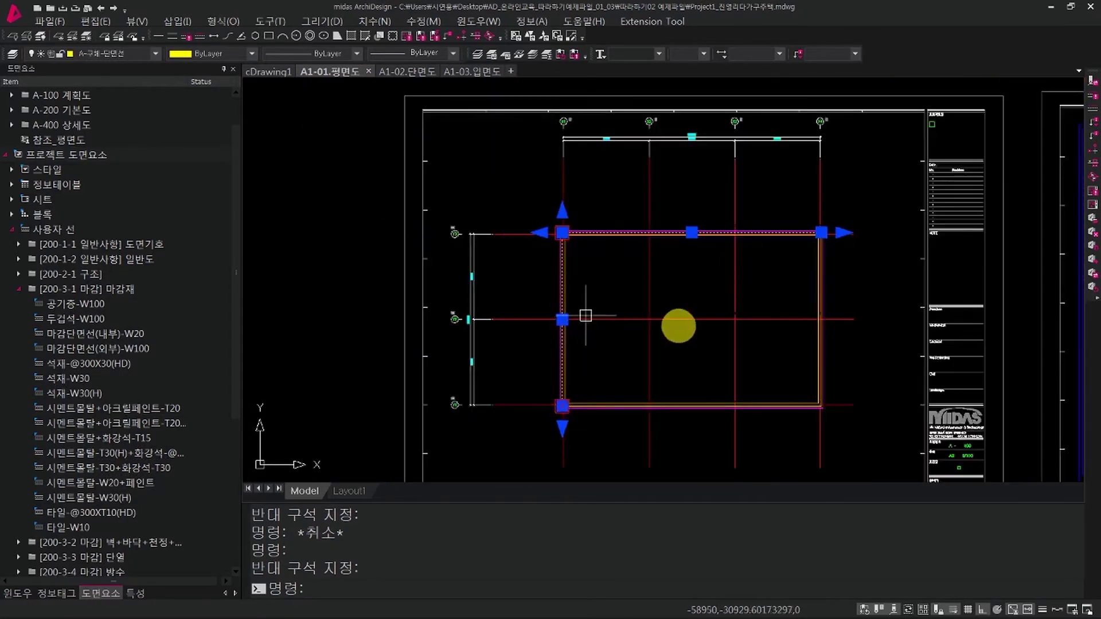
pyautogui.moveTo(654, 348); pyautogui.dragTo(651, 336, button='middle')
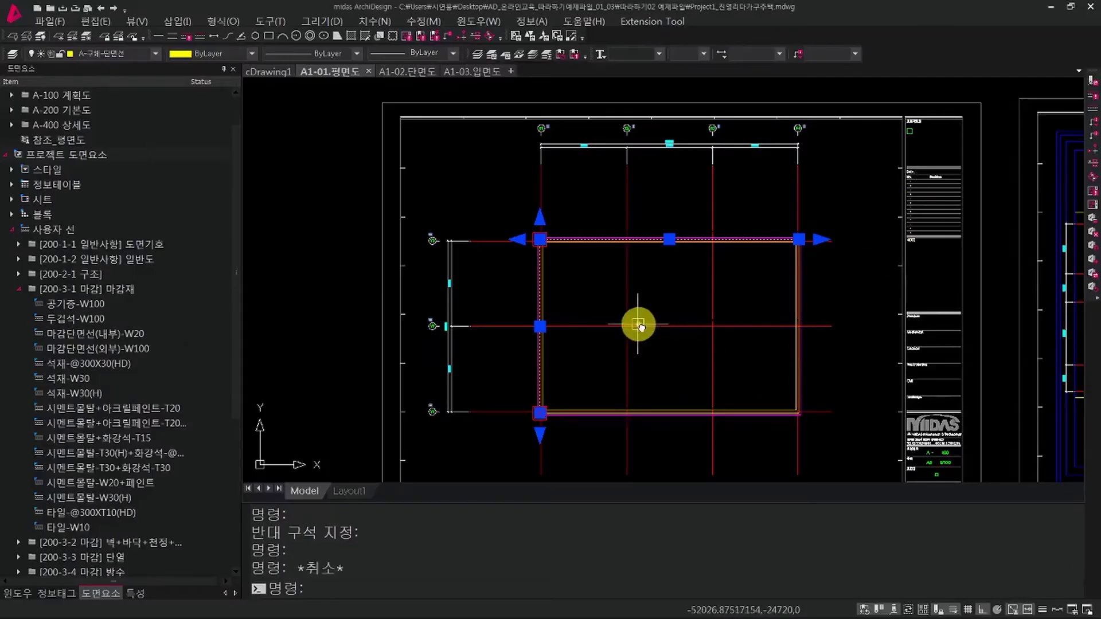
pyautogui.press('Escape')
# Collapse the [200-3-1 마감] 마감재 folder, expand [200-3-3 마감] 단열 and pick the 단열재-T100[LS] user line.
pyautogui.scroll(3, 579, 312)
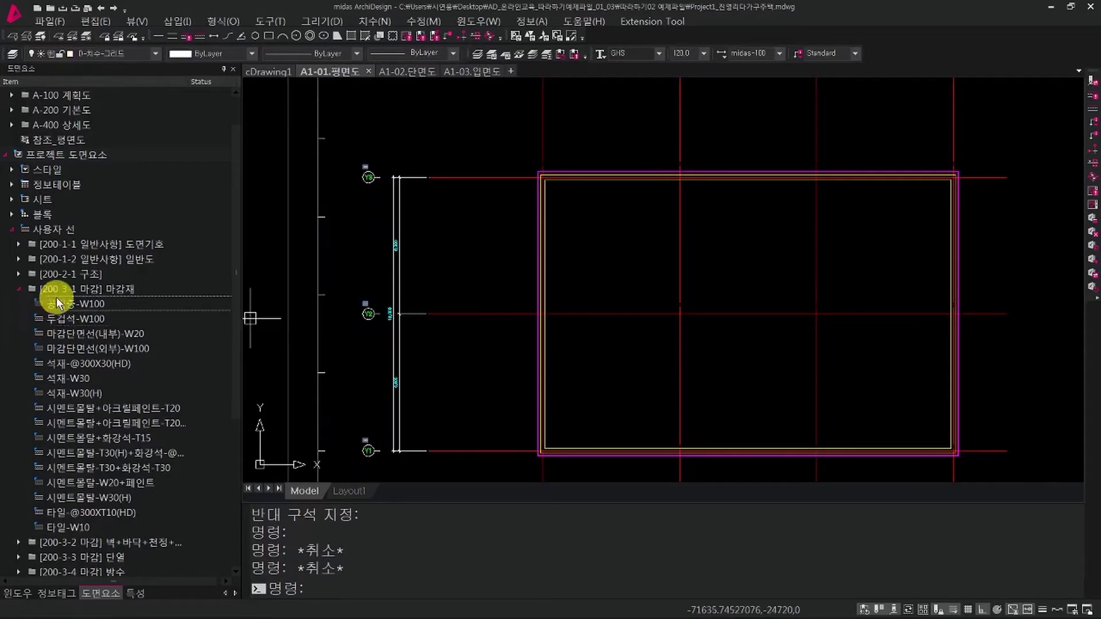
pyautogui.click(23, 304)
pyautogui.click(19, 290)
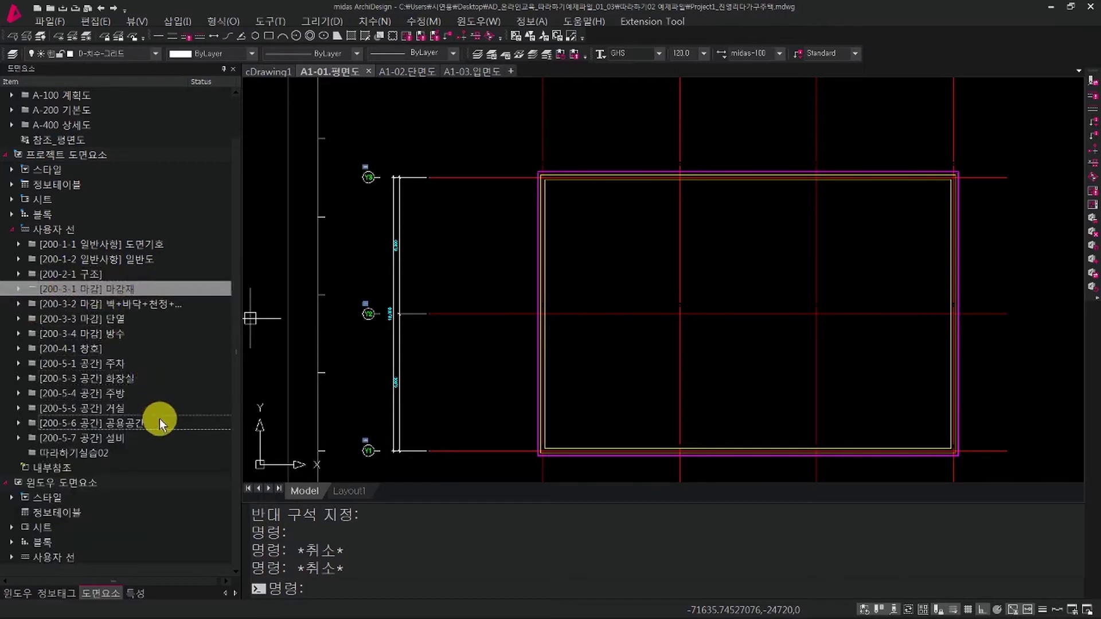
pyautogui.click(74, 318)
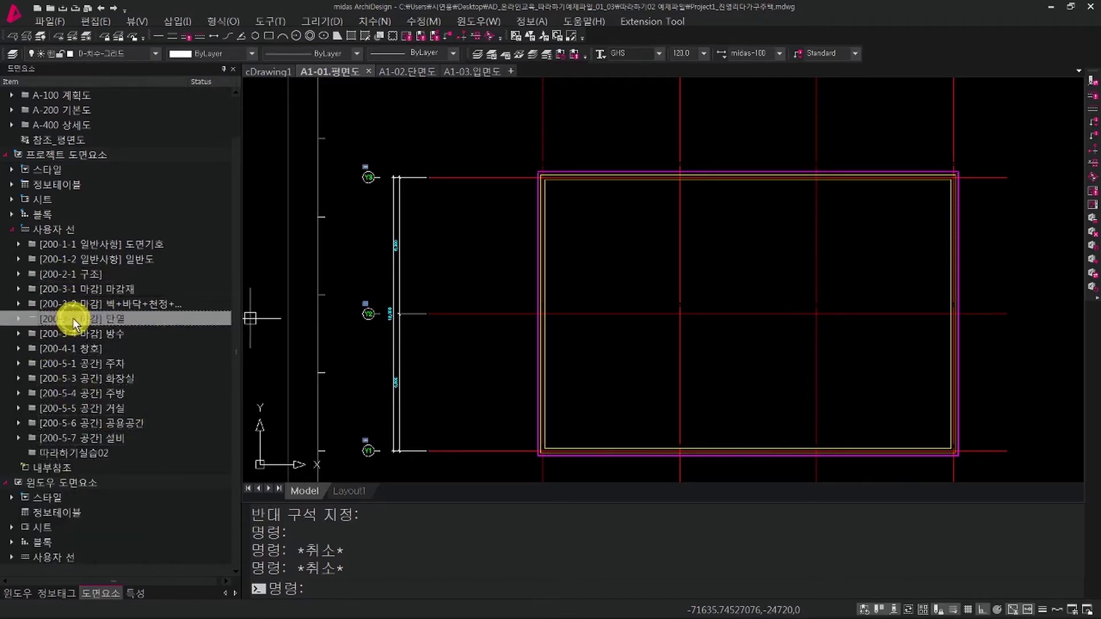
pyautogui.click(17, 320)
pyautogui.click(125, 351)
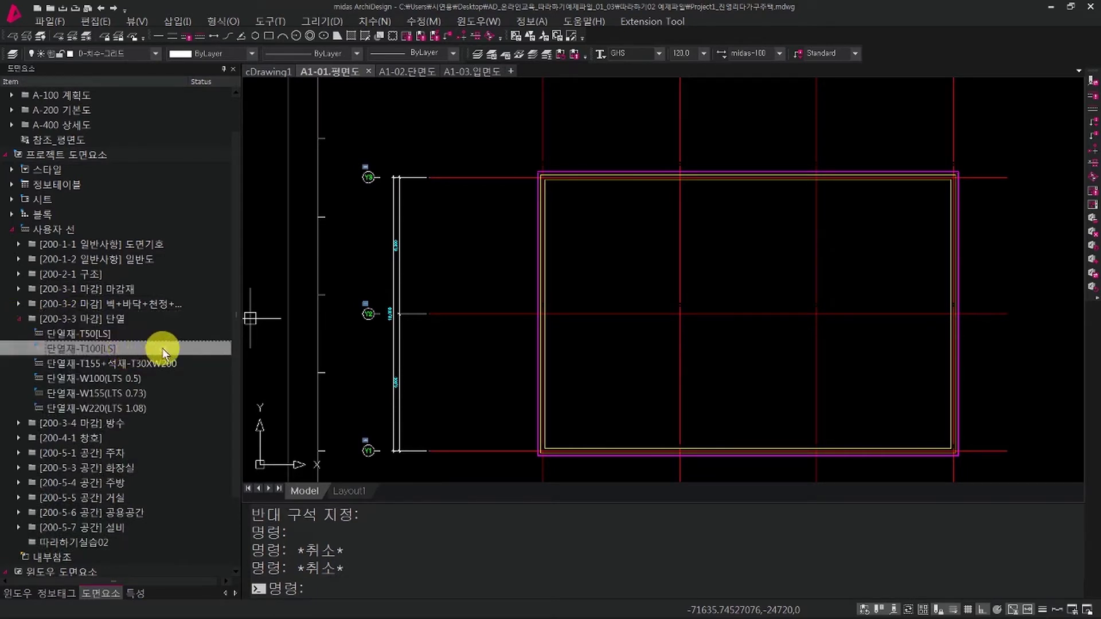
pyautogui.moveTo(163, 348)
pyautogui.mouseDown()
pyautogui.moveTo(123, 349)
pyautogui.moveTo(323, 457)
pyautogui.mouseUp()
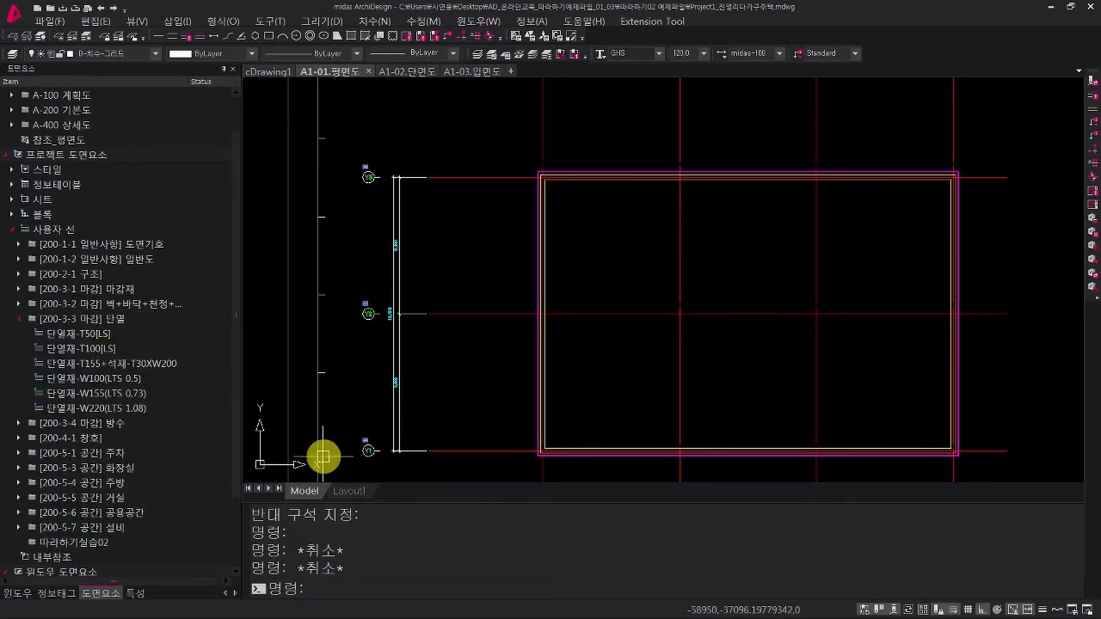
# Select the four inner edges of the stone finish by crossing their corners at X1-Y3 and X4-Y1.
pyautogui.moveTo(742, 346)
pyautogui.mouseDown(button='middle')
pyautogui.moveTo(687, 296)
pyautogui.moveTo(722, 291)
pyautogui.mouseUp(button='middle')
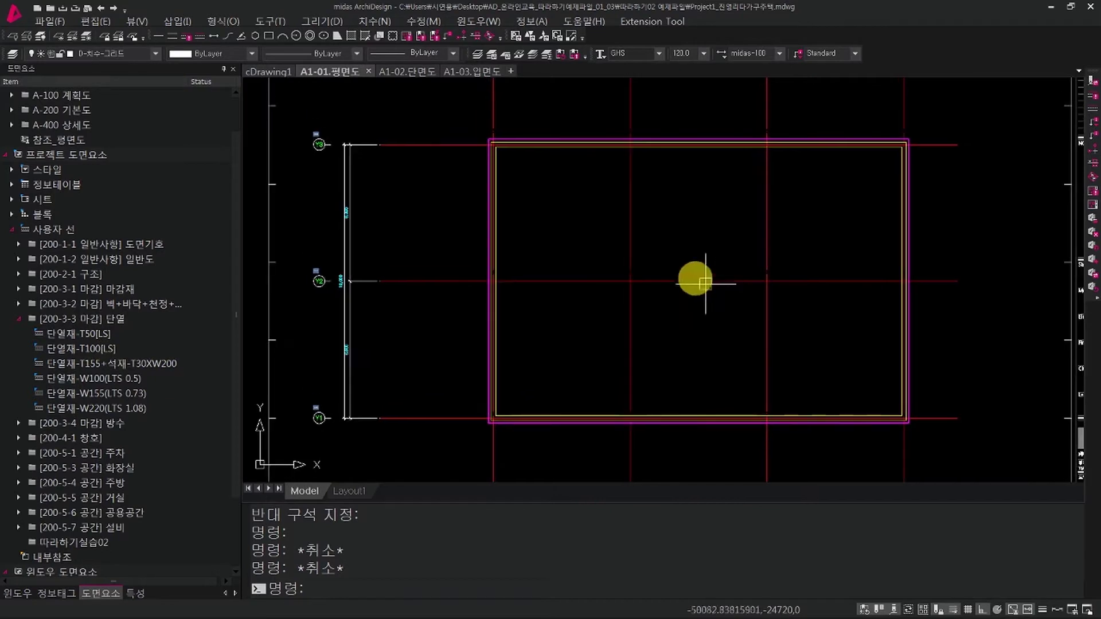
pyautogui.scroll(8, 509, 138)
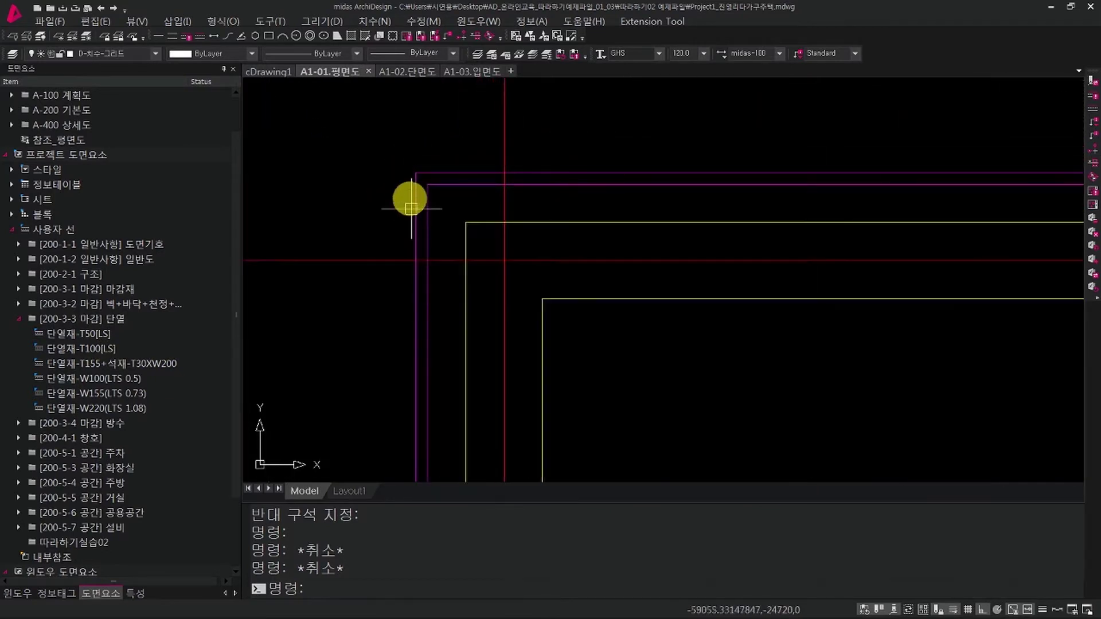
pyautogui.scroll(3, 411, 207)
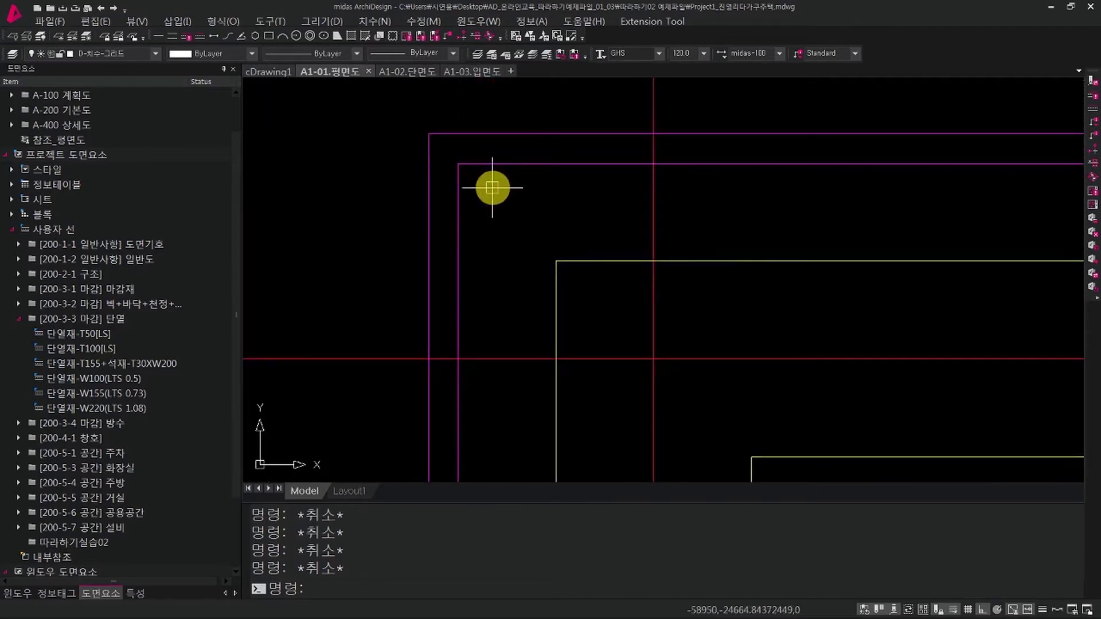
pyautogui.click(491, 187)
pyautogui.click(443, 155)
pyautogui.scroll(-5, 504, 209)
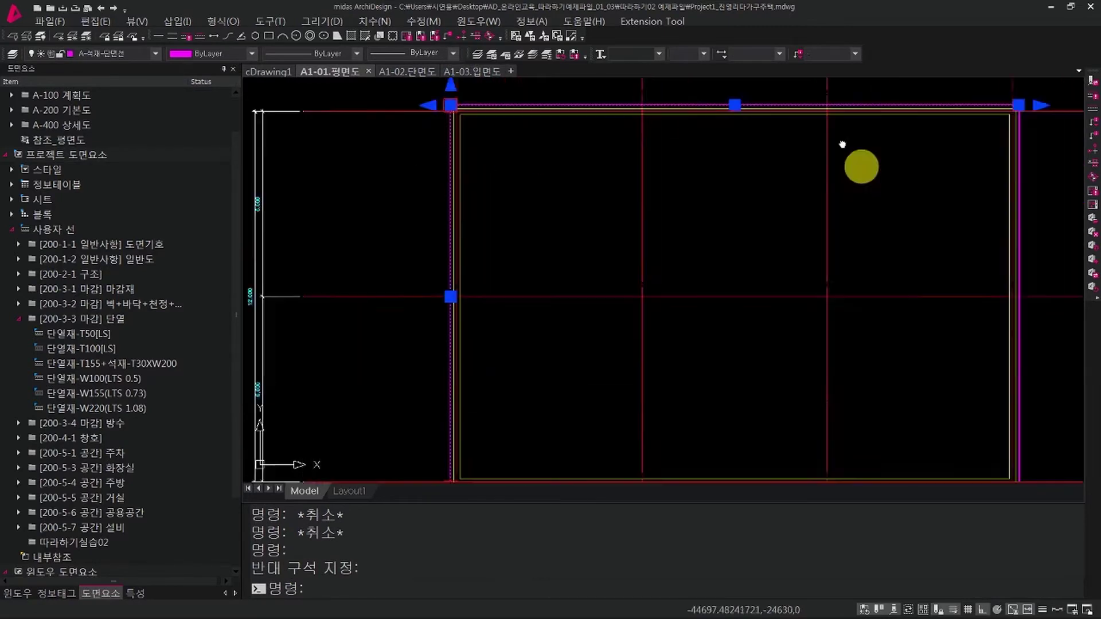
pyautogui.scroll(6, 830, 346)
pyautogui.click(841, 340)
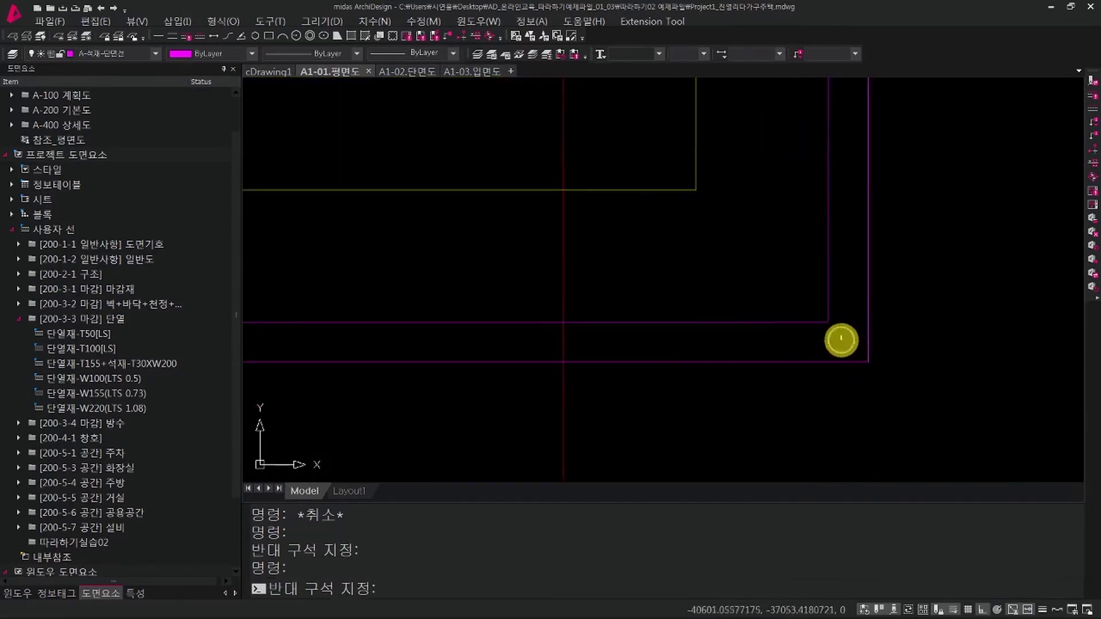
pyautogui.click(742, 283)
pyautogui.moveTo(742, 283); pyautogui.dragTo(764, 360, button='middle')
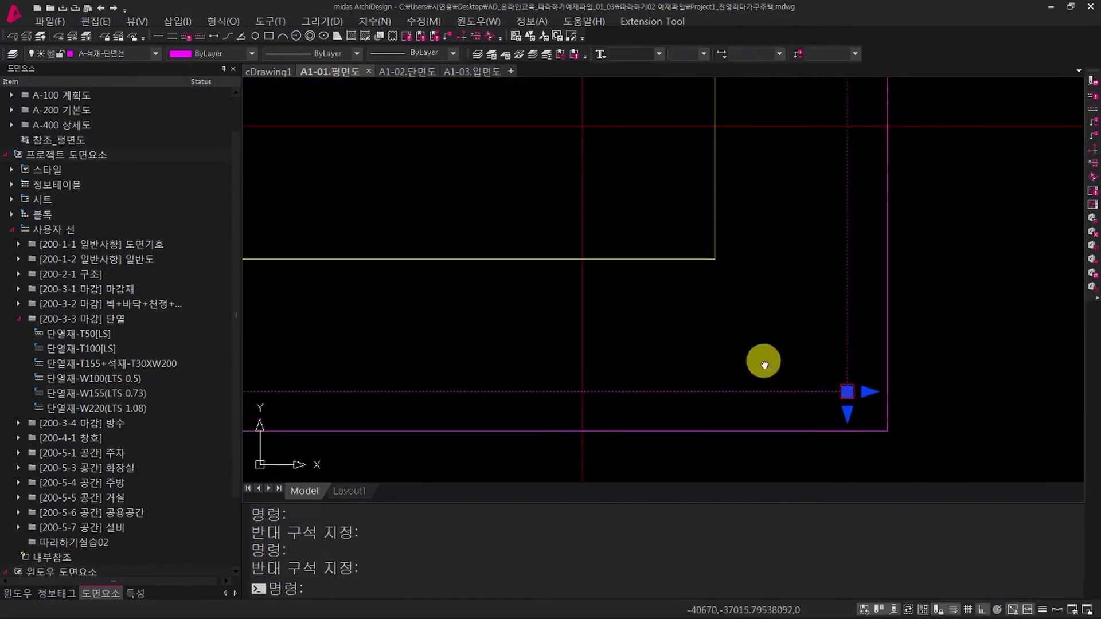
# Apply the 단열재-T100[LS] user line along the selected stone edges, mirroring it outward and back to the concrete wall side.
pyautogui.click(149, 349)
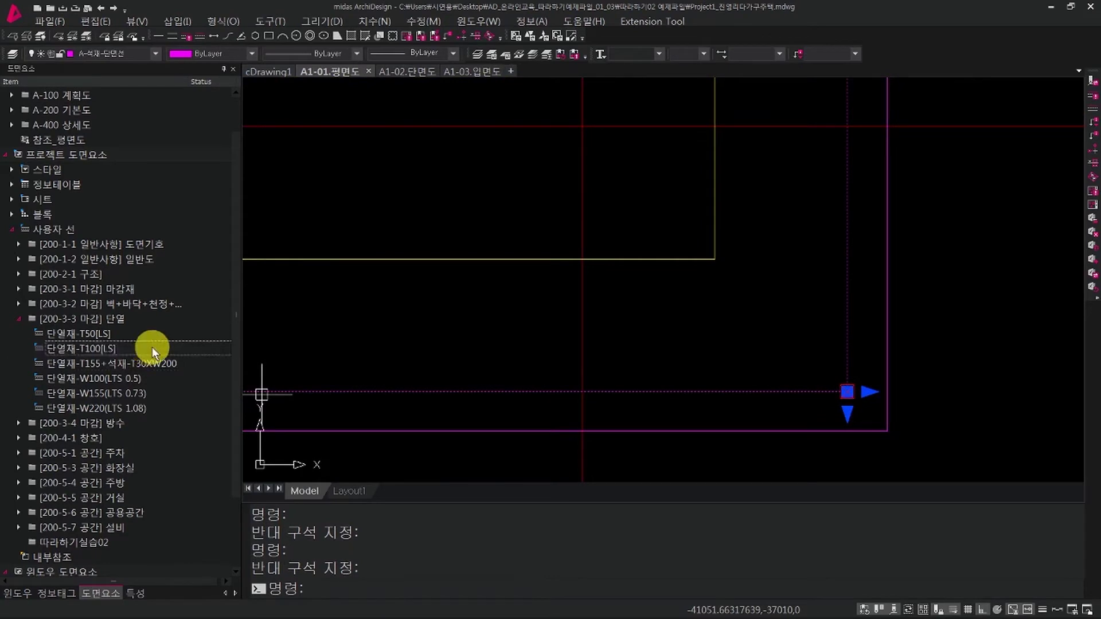
pyautogui.moveTo(152, 347)
pyautogui.mouseDown()
pyautogui.moveTo(329, 319)
pyautogui.moveTo(614, 314)
pyautogui.moveTo(756, 333)
pyautogui.moveTo(706, 325)
pyautogui.mouseUp()
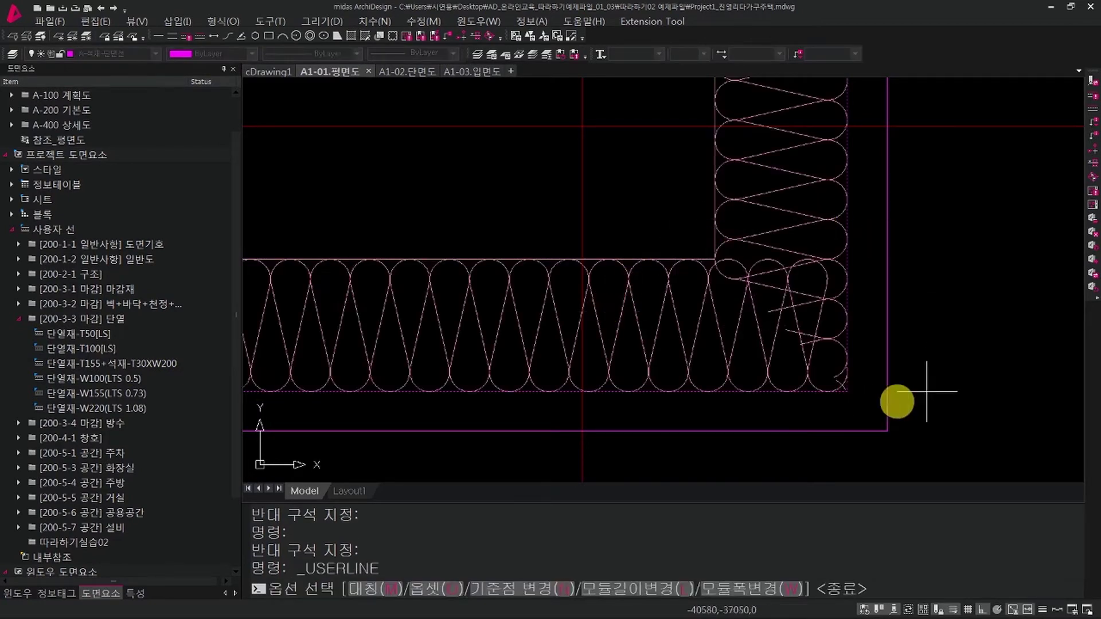
pyautogui.scroll(-2, 756, 395)
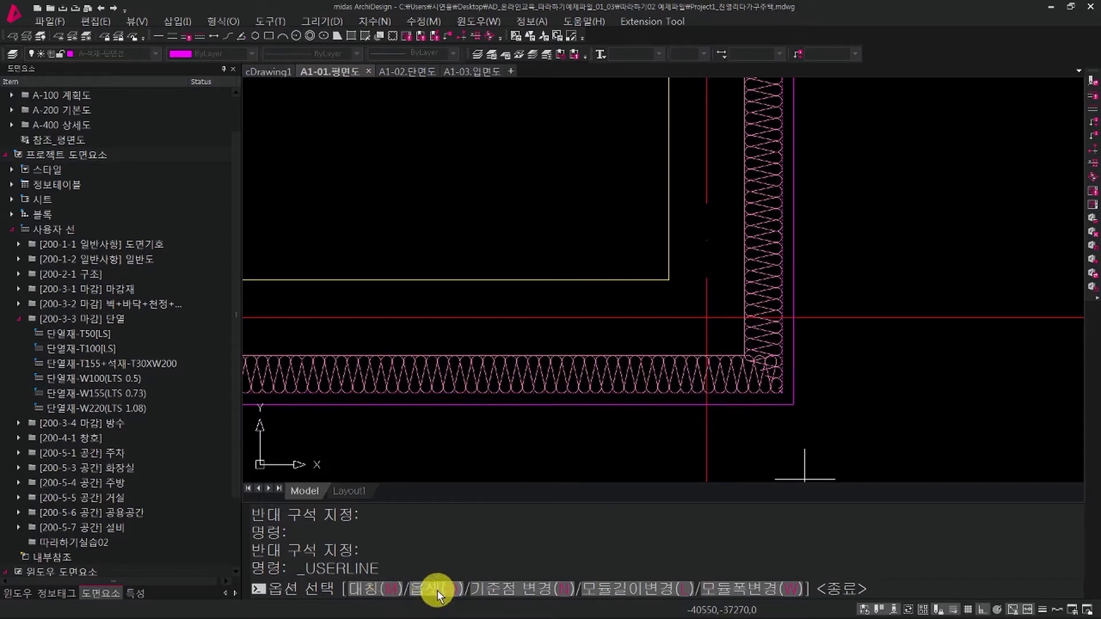
pyautogui.click(373, 588)
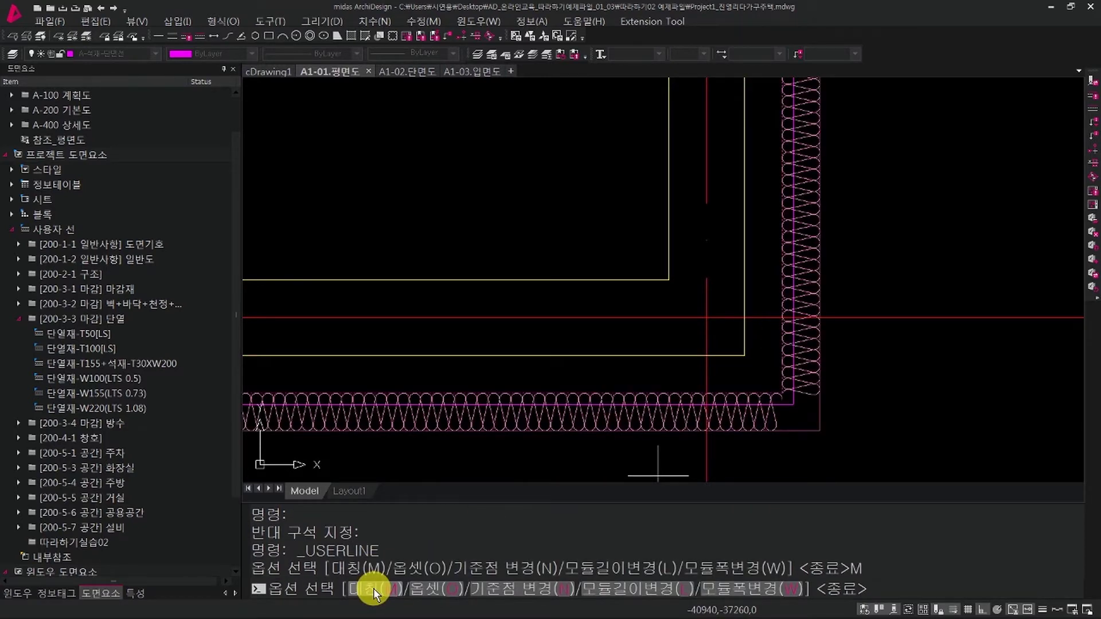
pyautogui.scroll(2, 776, 393)
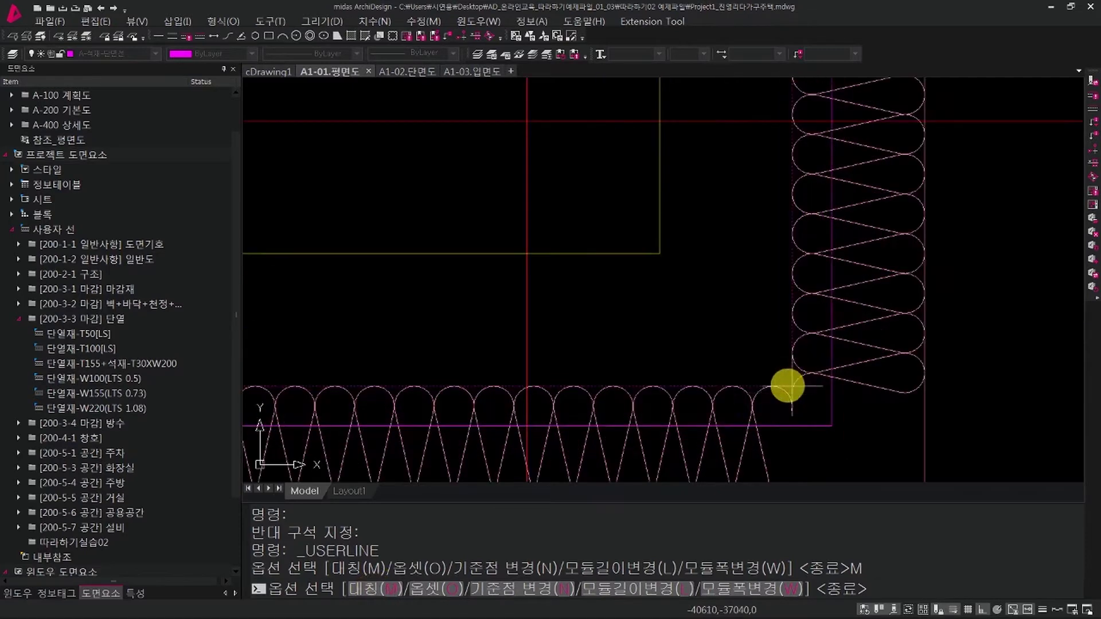
pyautogui.click(365, 590)
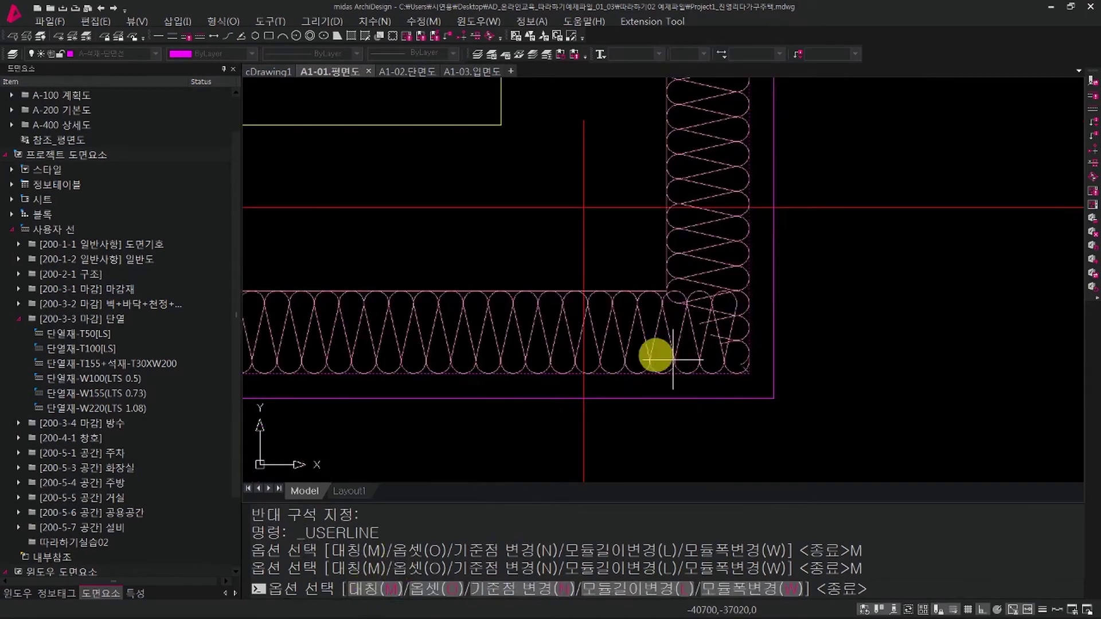
pyautogui.scroll(-2, 676, 353)
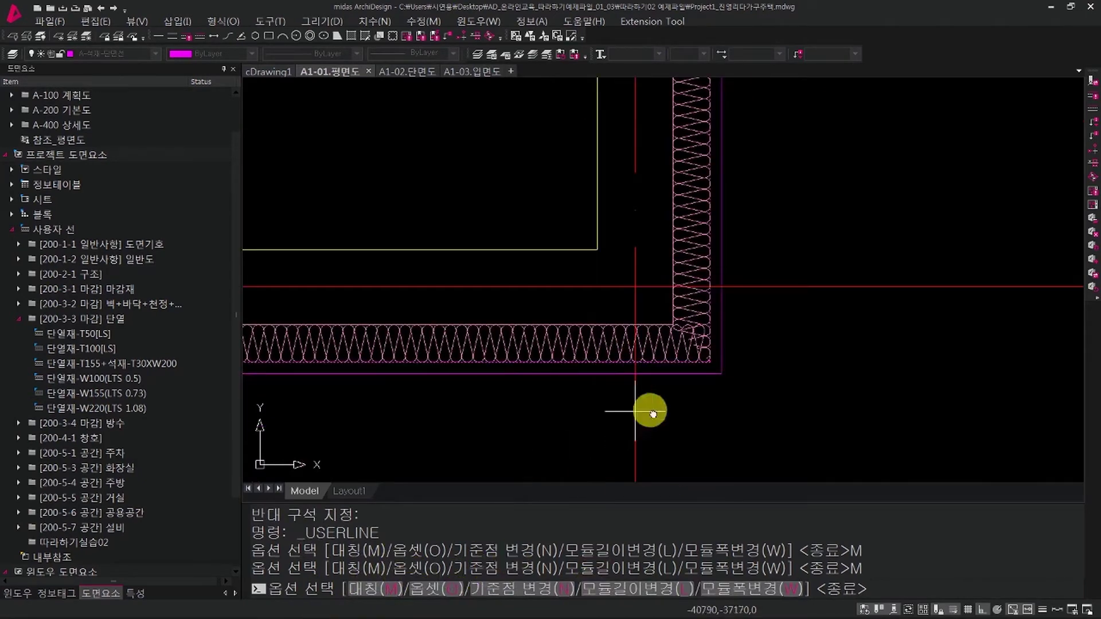
pyautogui.moveTo(650, 406); pyautogui.dragTo(771, 448, button='middle')
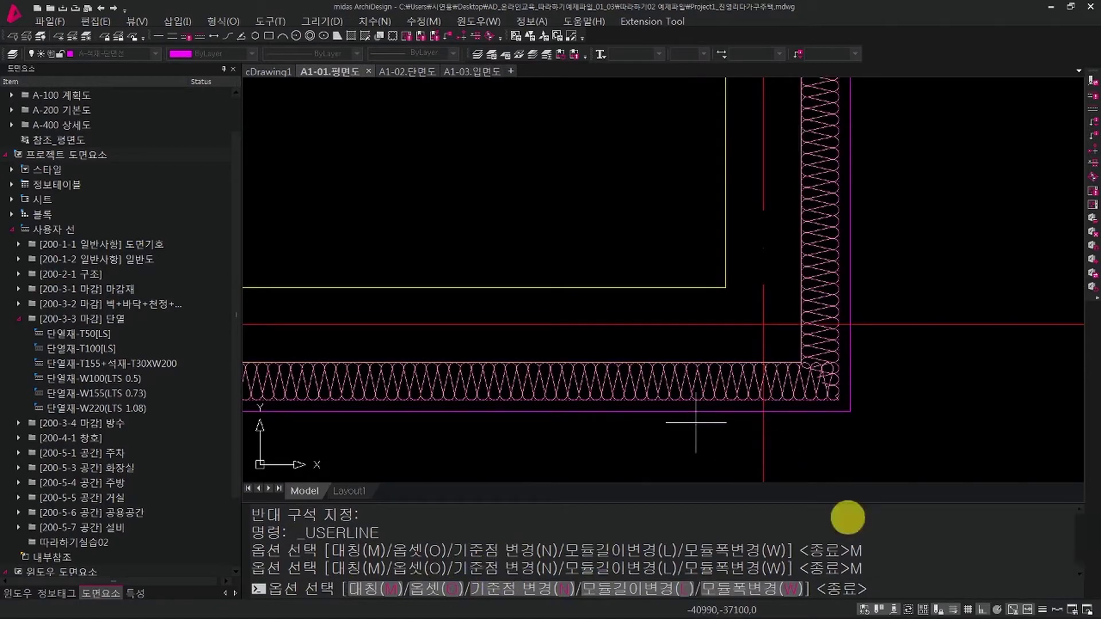
pyautogui.press('Return')
# Draw a horizontal 단열재-T100[LS] user line about 1730 long inside the building with its module width changed to 200.
pyautogui.scroll(-7, 656, 386)
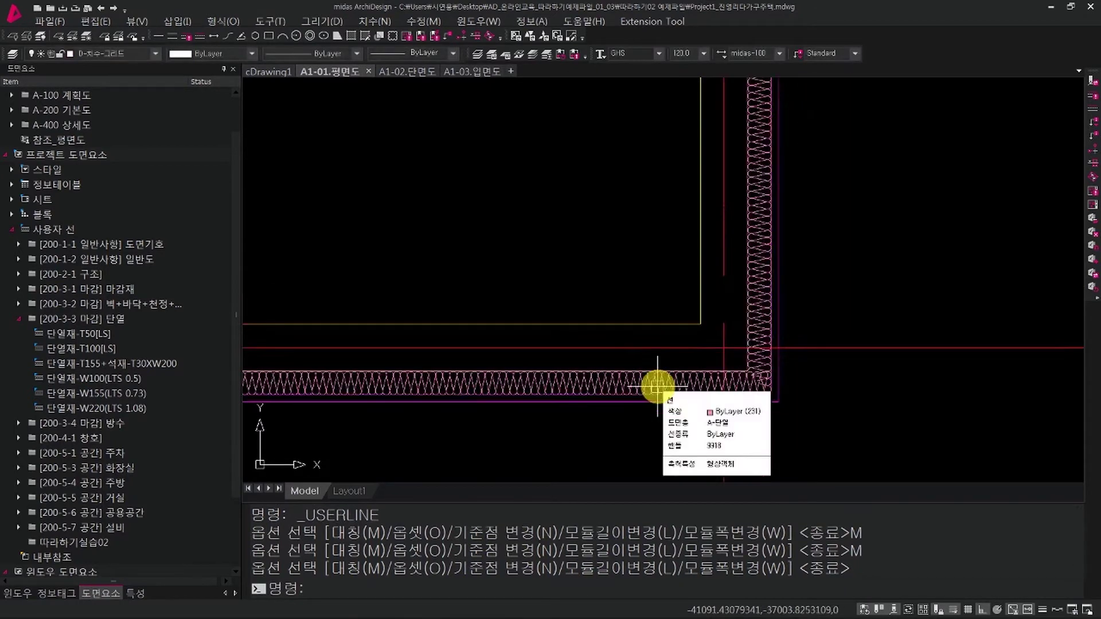
pyautogui.moveTo(464, 309); pyautogui.dragTo(774, 441, button='middle')
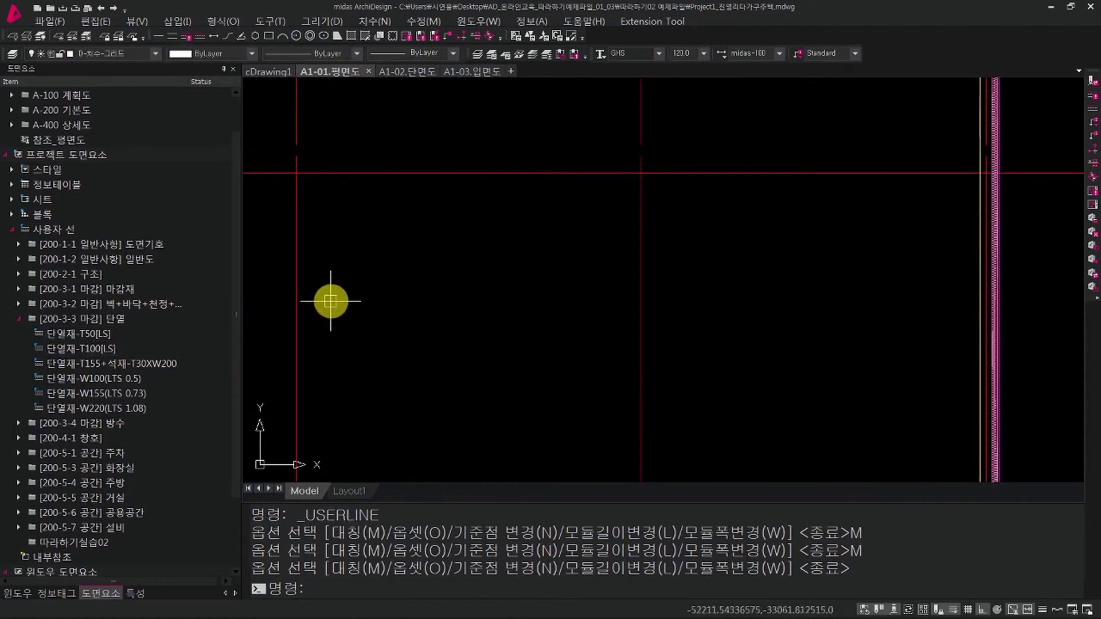
pyautogui.press('Escape')
pyautogui.scroll(-3, 384, 313)
pyautogui.moveTo(376, 325); pyautogui.dragTo(441, 284, button='middle')
pyautogui.scroll(2, 409, 320)
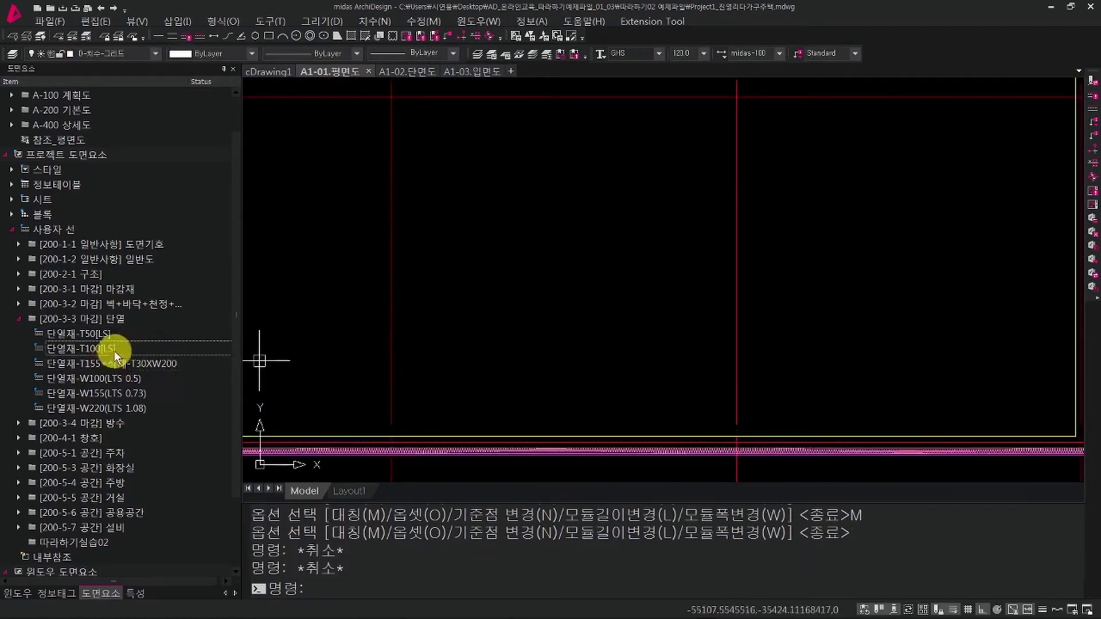
pyautogui.click(146, 343)
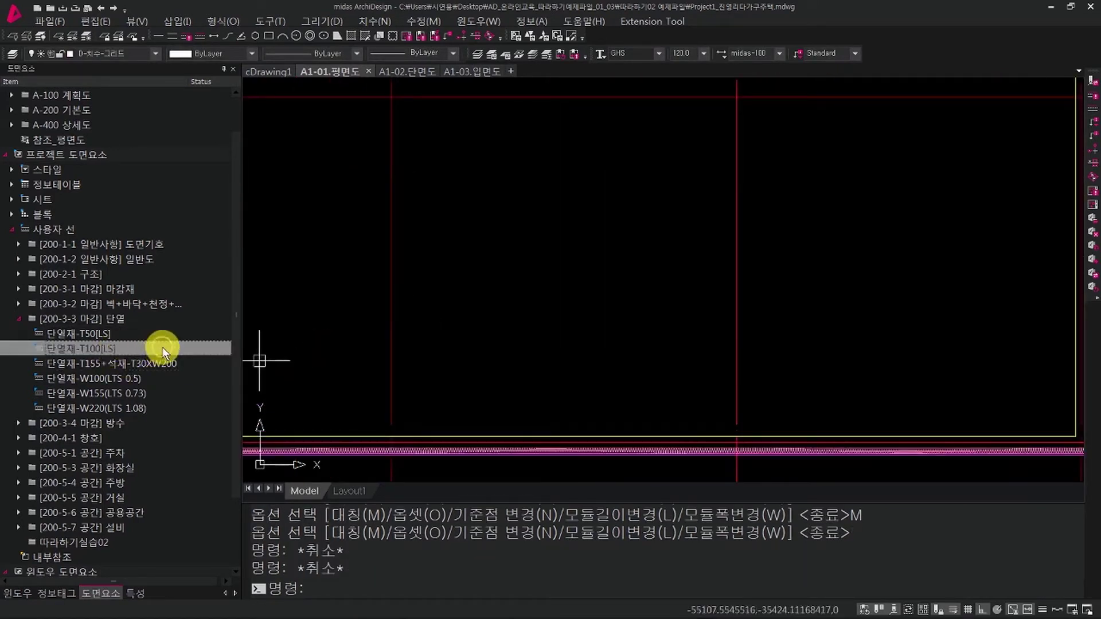
pyautogui.doubleClick(162, 347)
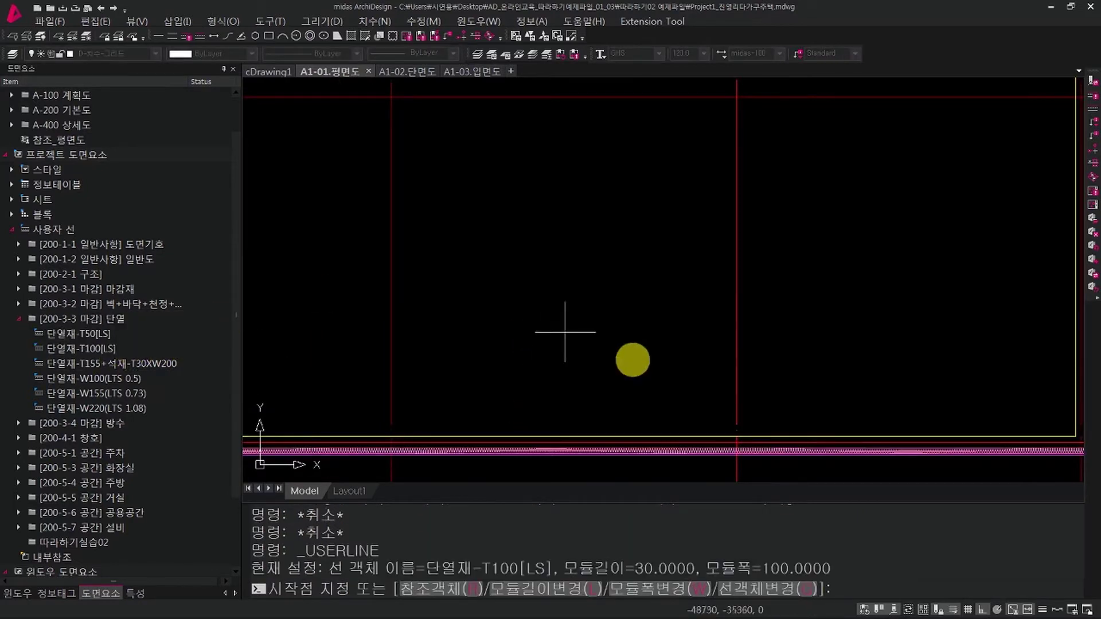
pyautogui.click(658, 592)
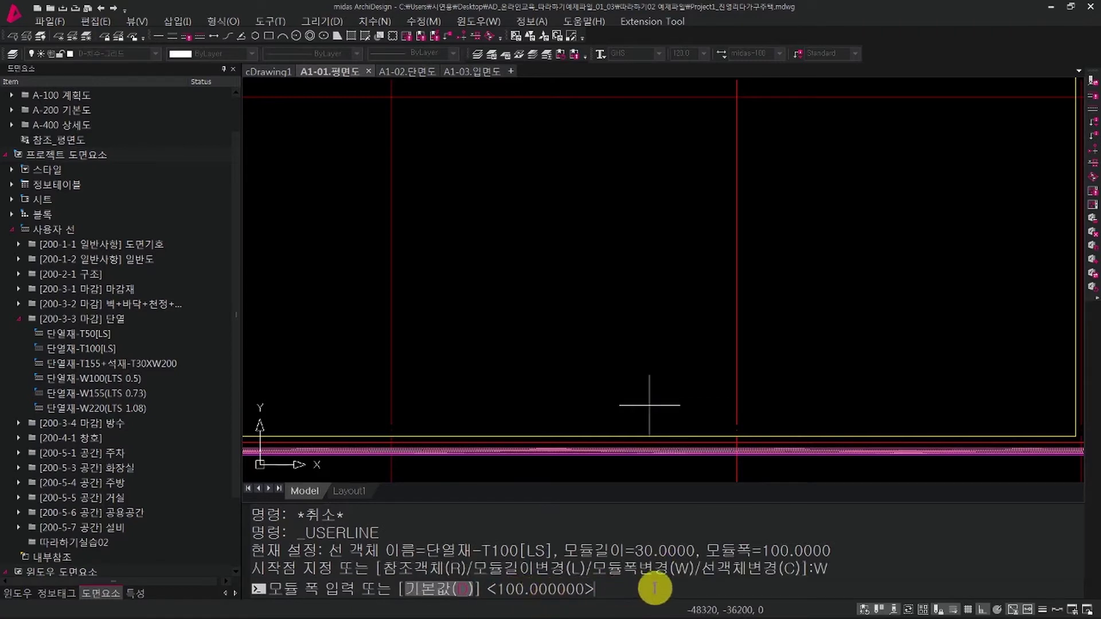
pyautogui.write('200')
pyautogui.press('Return')
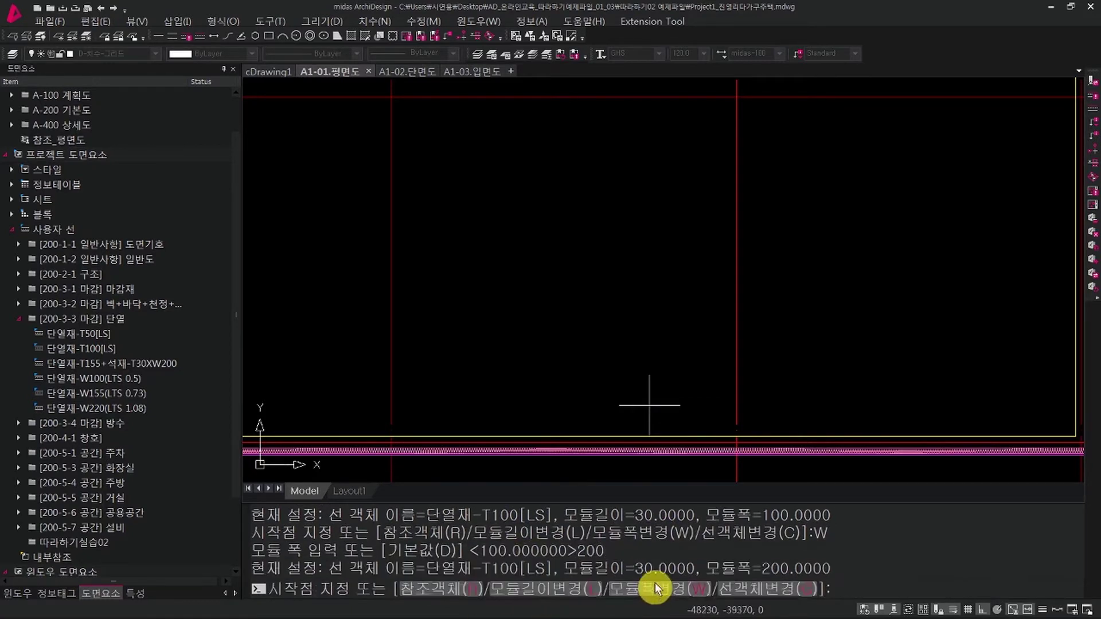
pyautogui.click(526, 332)
pyautogui.click(624, 348)
pyautogui.scroll(5, 533, 327)
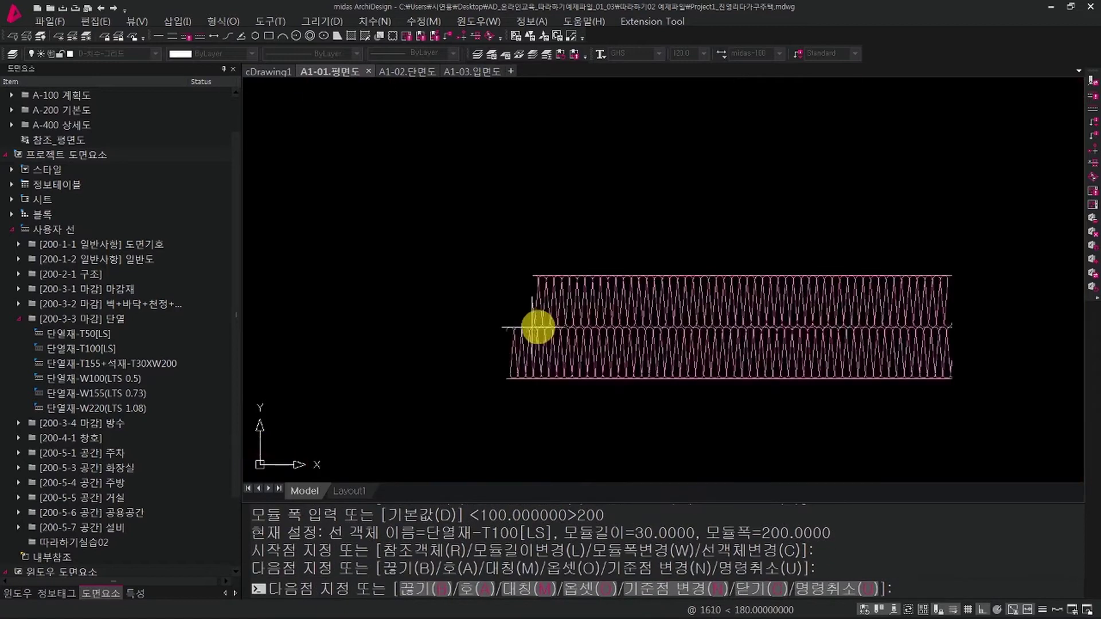
pyautogui.press('Return')
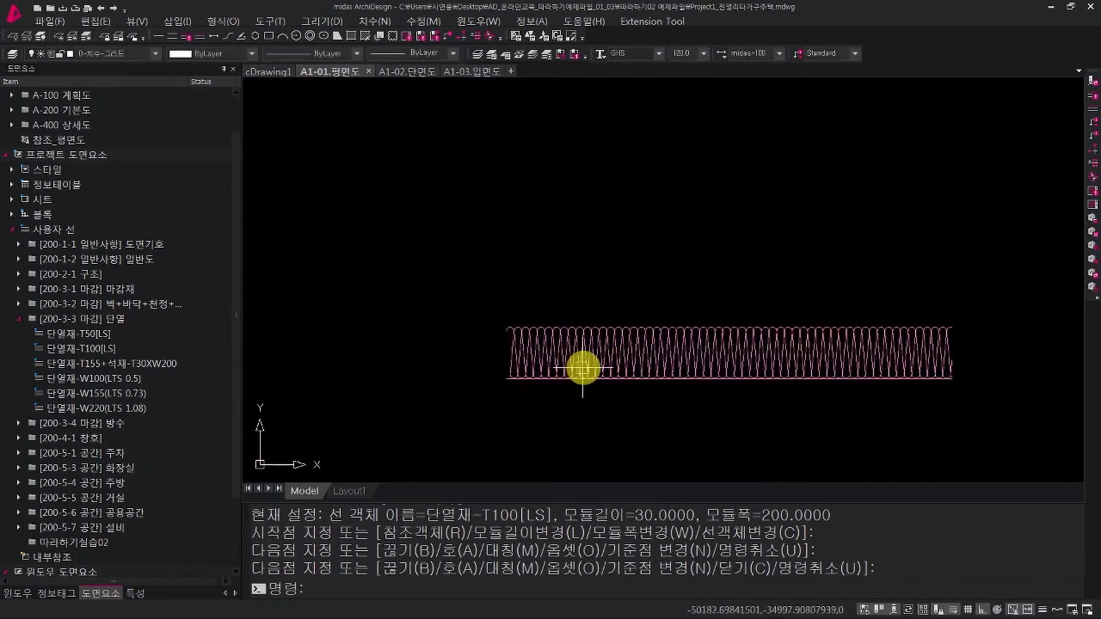
# Draw a shorter horizontal 단열재-T100[LS] user line above the 200-wide sample with the module width set back to 100.
pyautogui.rightClick(578, 367)
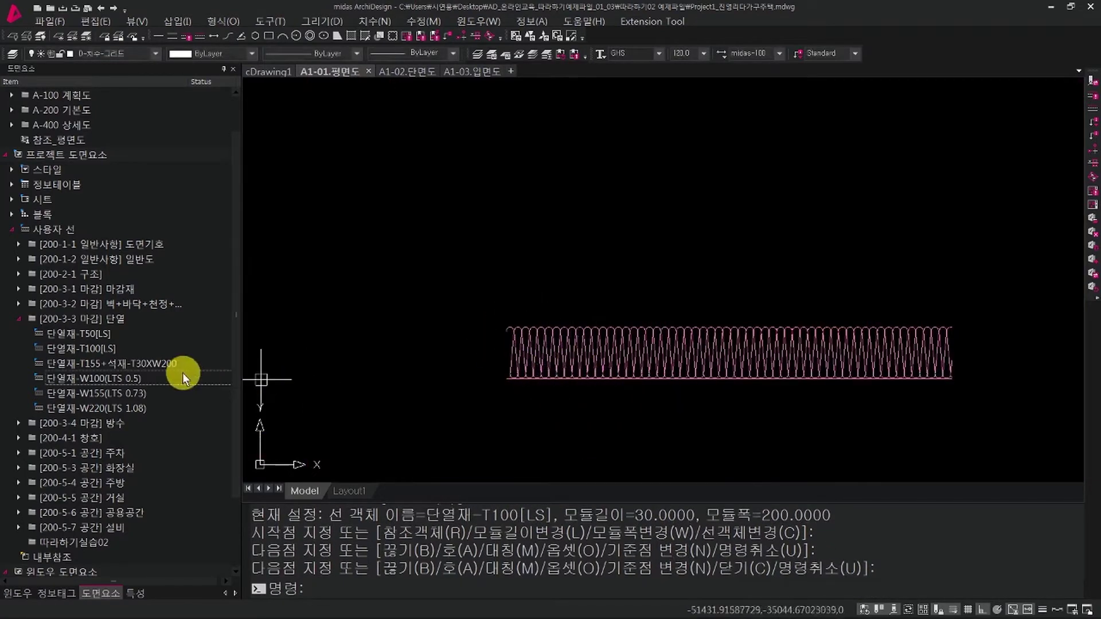
pyautogui.click(219, 352)
pyautogui.doubleClick(135, 347)
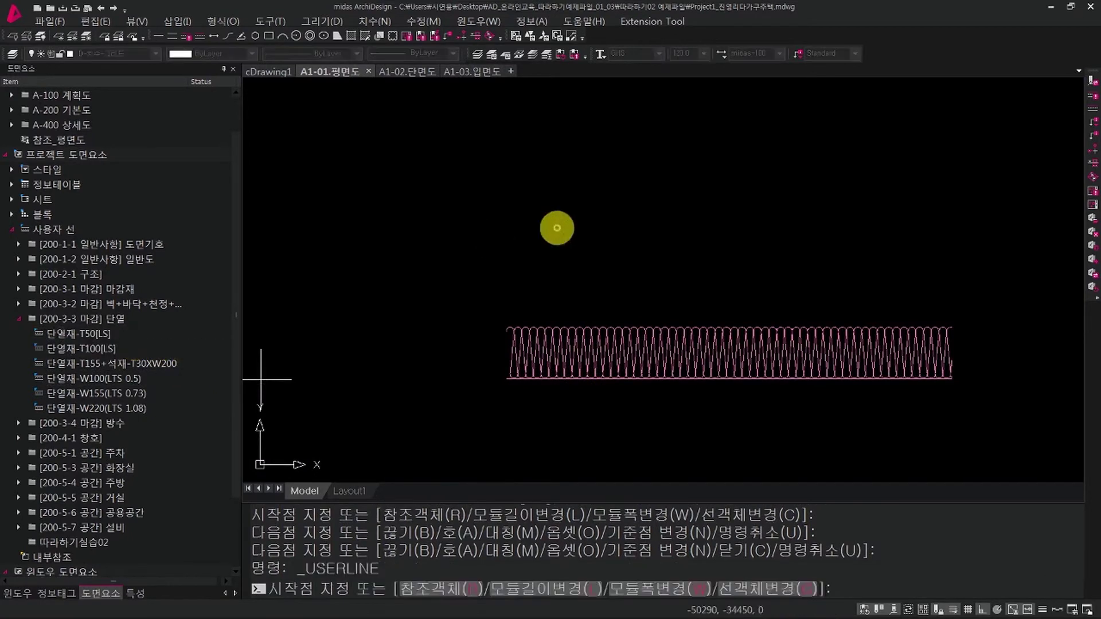
pyautogui.click(645, 589)
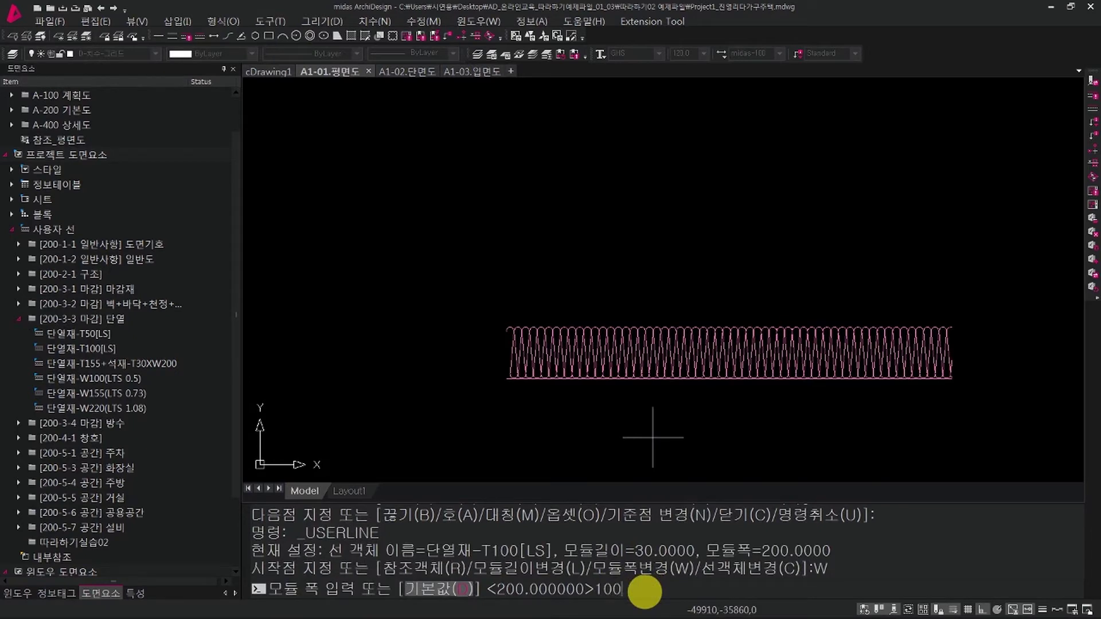
pyautogui.write('100')
pyautogui.press('Return')
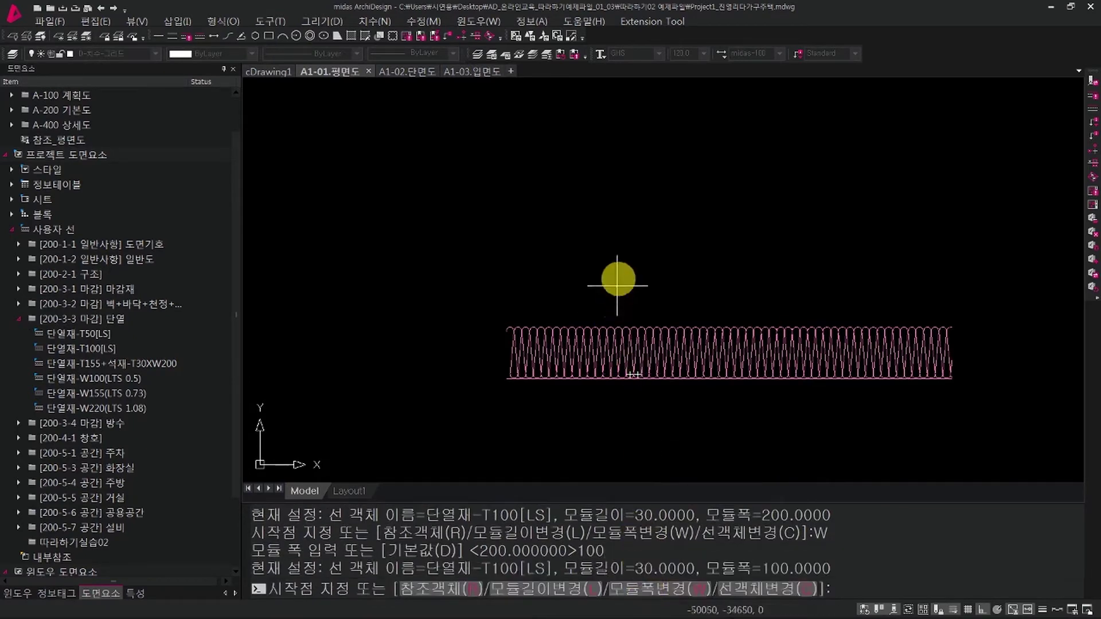
pyautogui.click(591, 230)
pyautogui.click(764, 242)
pyautogui.press('Return')
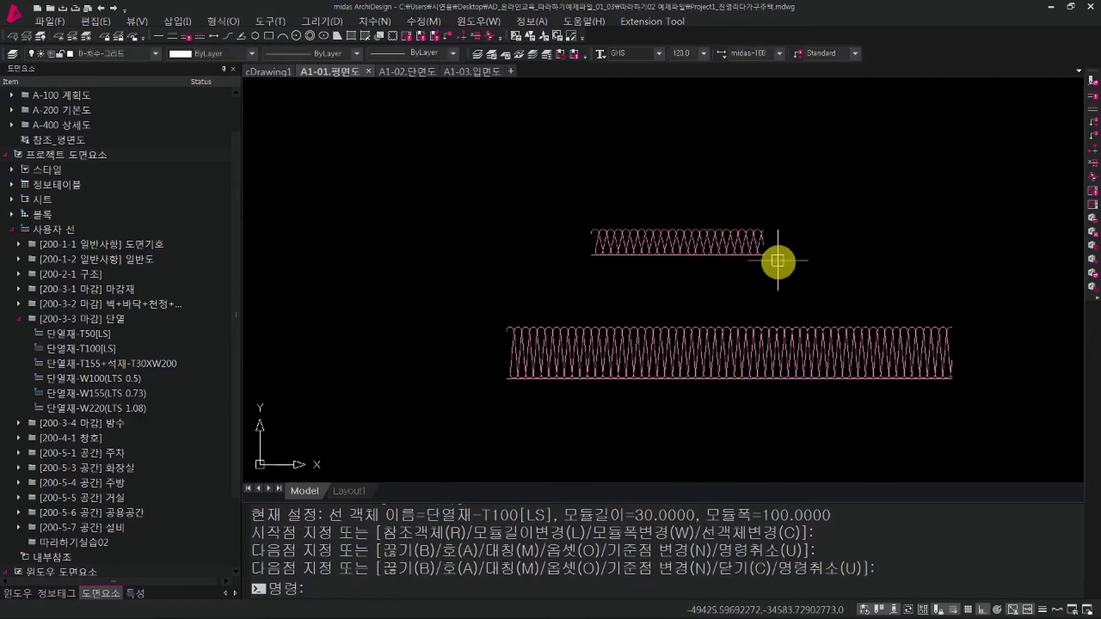
# Examine the properties of the 100-wide insulation sample's elements by crossing-selecting its end, and clear the selection.
pyautogui.moveTo(779, 281)
pyautogui.mouseDown(button='middle')
pyautogui.moveTo(684, 289)
pyautogui.moveTo(610, 263)
pyautogui.mouseUp(button='middle')
pyautogui.press('Escape')
pyautogui.click(599, 234)
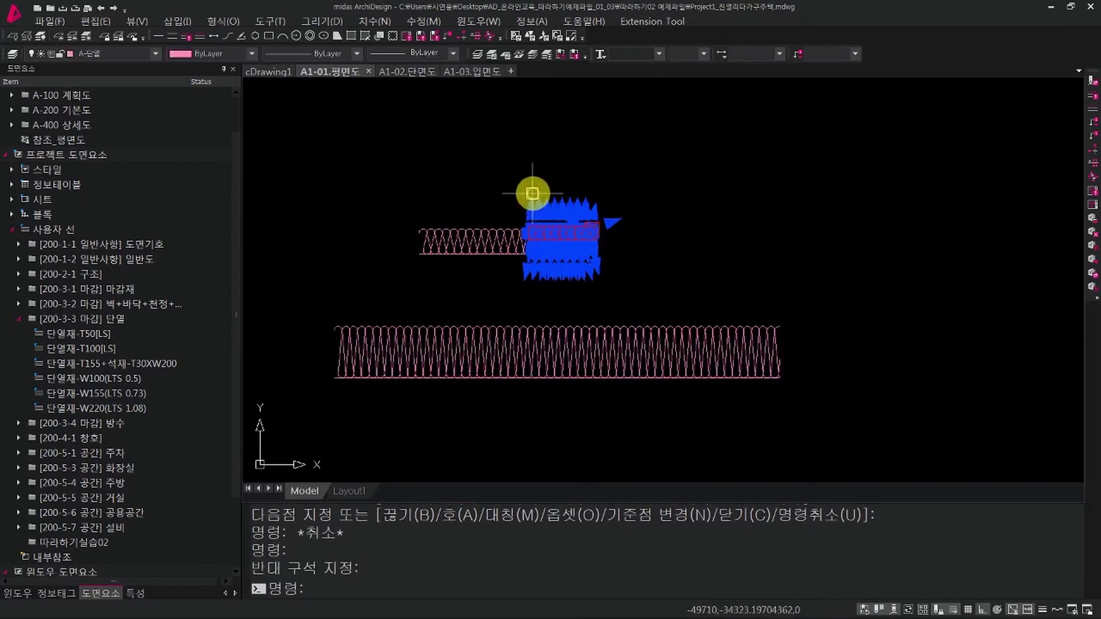
pyautogui.press('Escape')
pyautogui.press('Escape')
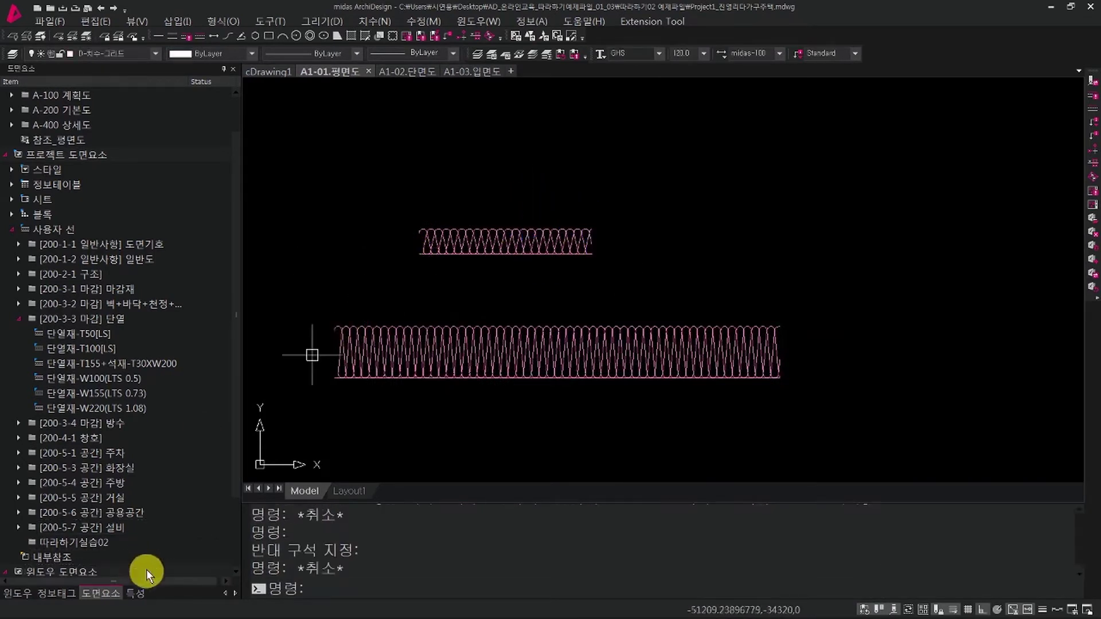
pyautogui.click(140, 592)
pyautogui.click(643, 235)
pyautogui.click(509, 159)
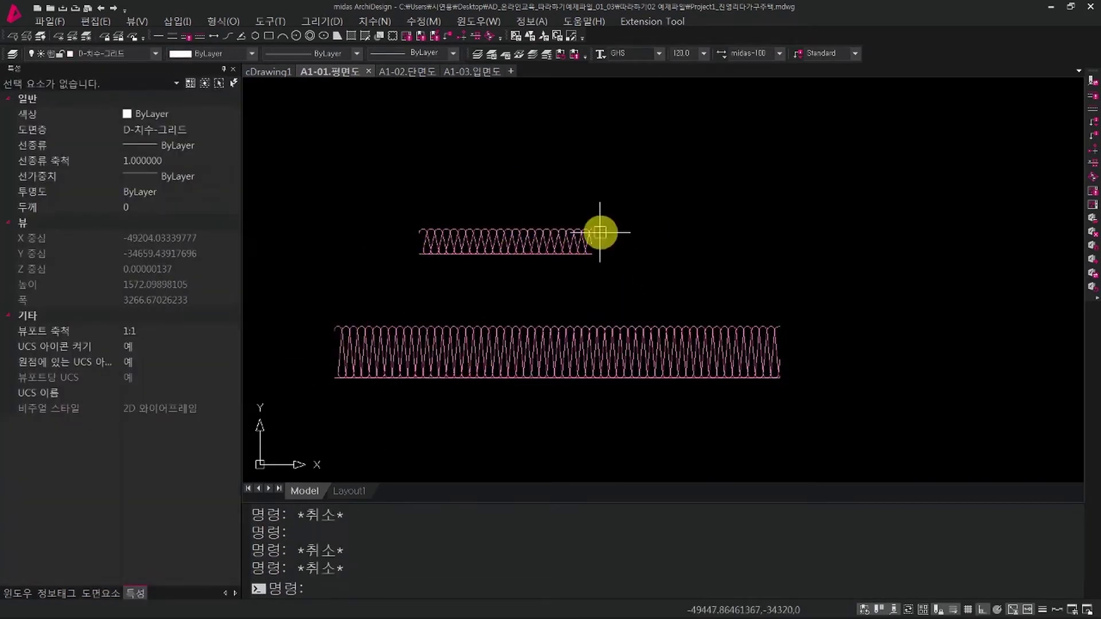
pyautogui.moveTo(529, 222); pyautogui.dragTo(506, 248, button='middle')
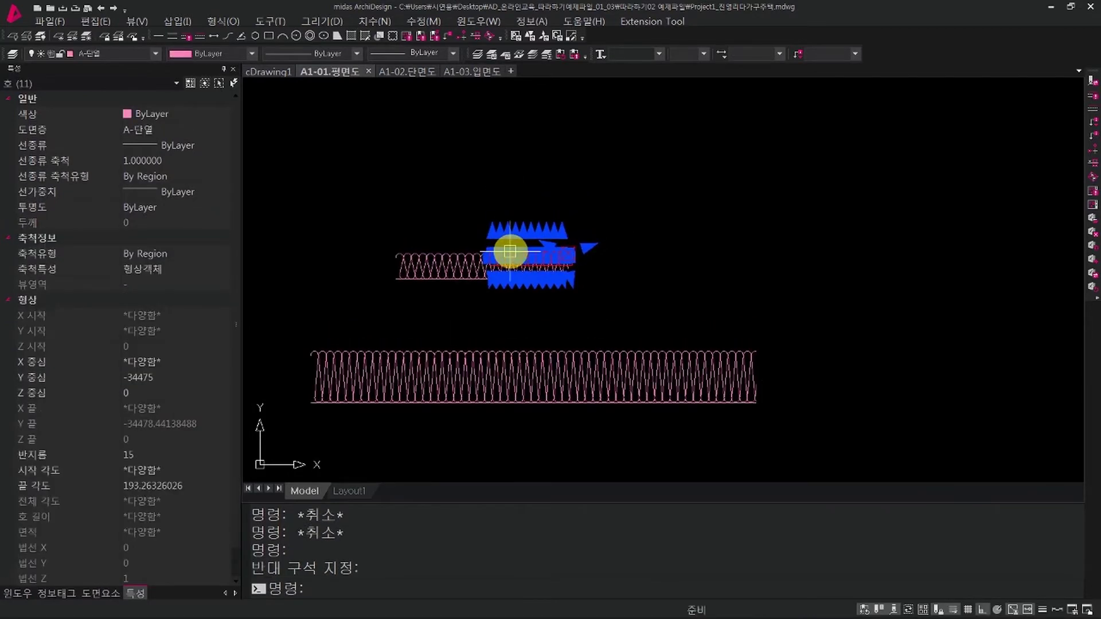
pyautogui.press('Escape')
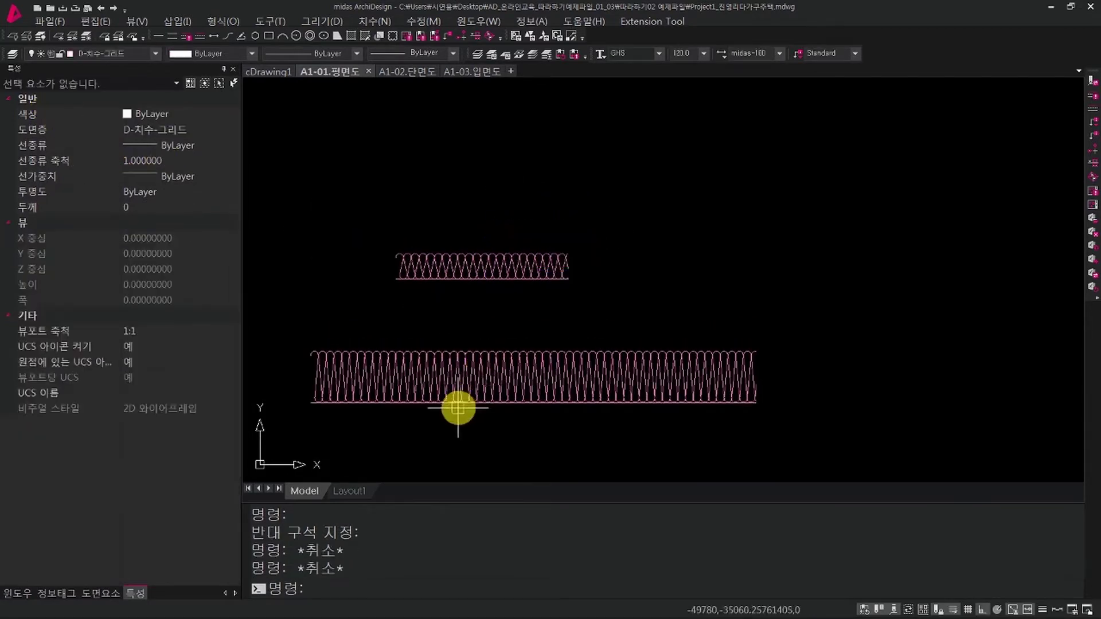
# Select the base line of the 200-wide insulation sample to inspect its properties.
pyautogui.scroll(5, 453, 398)
pyautogui.moveTo(431, 399); pyautogui.dragTo(418, 362)
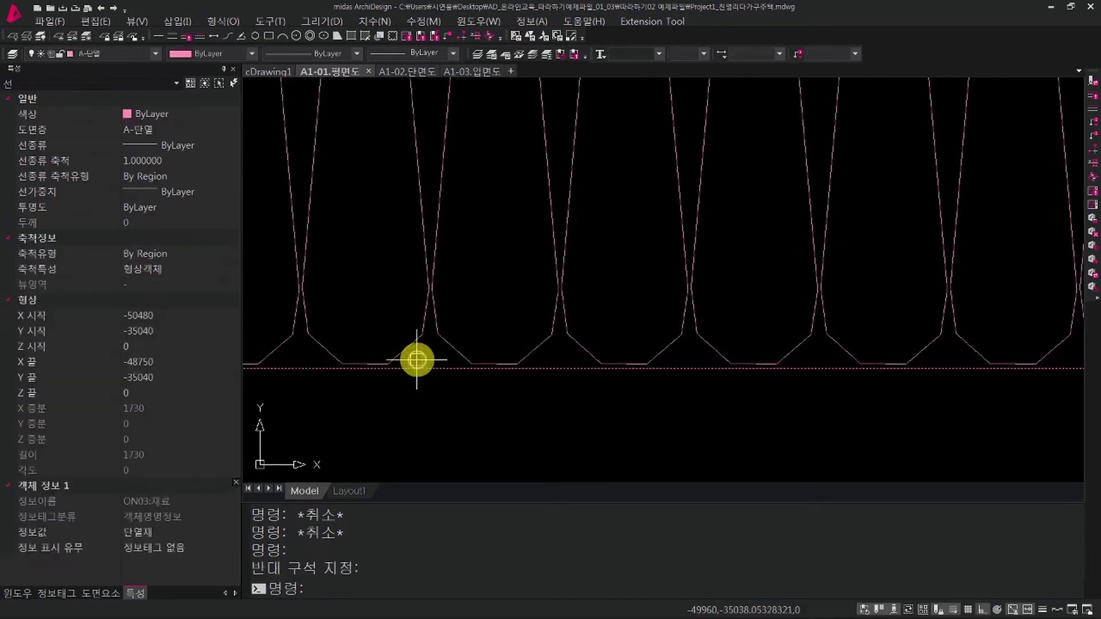
pyautogui.scroll(-5, 446, 383)
pyautogui.scroll(-3, 459, 383)
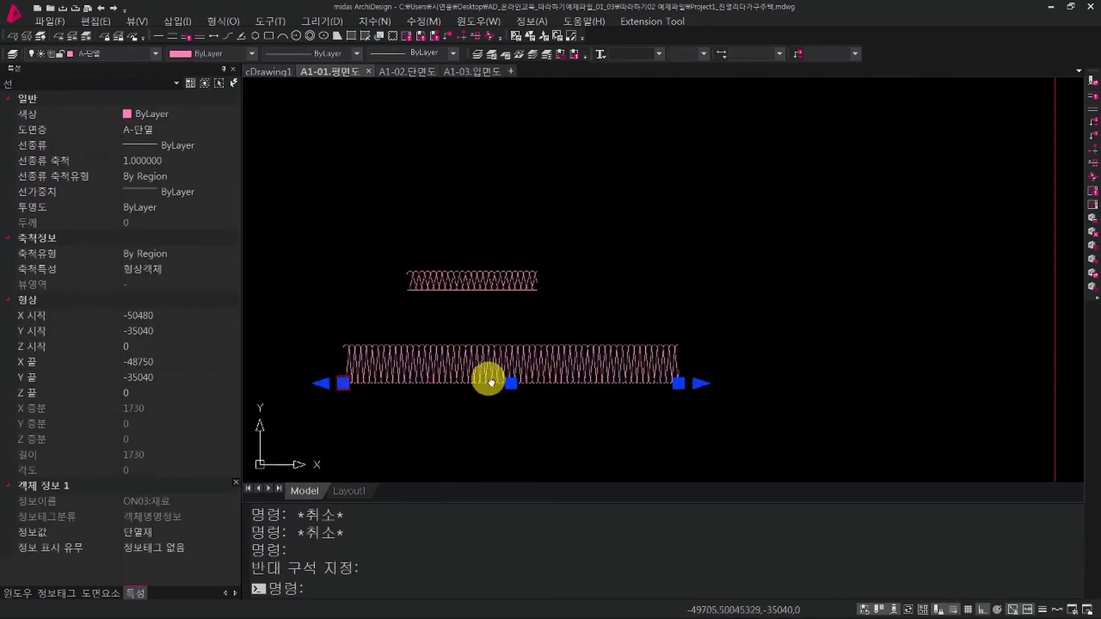
# Draw a horizontal 200-thick insulation run beside the two user-line samples with the Extension Tool's 단열재 (INSULATION) command.
pyautogui.press('Escape')
pyautogui.press('Escape')
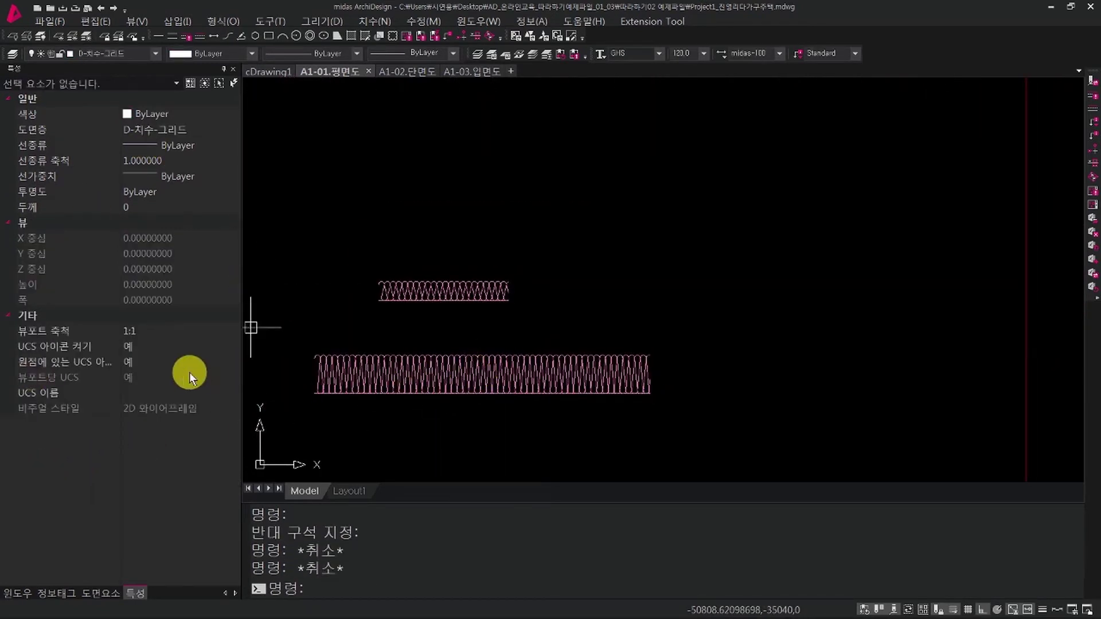
pyautogui.click(657, 23)
pyautogui.moveTo(659, 39)
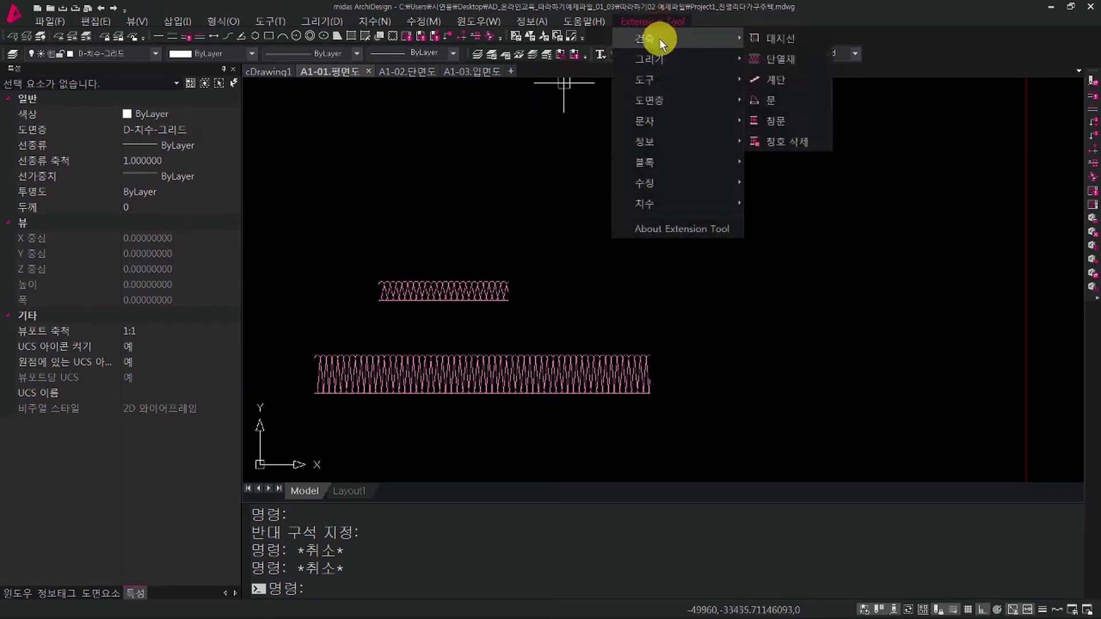
pyautogui.click(811, 54)
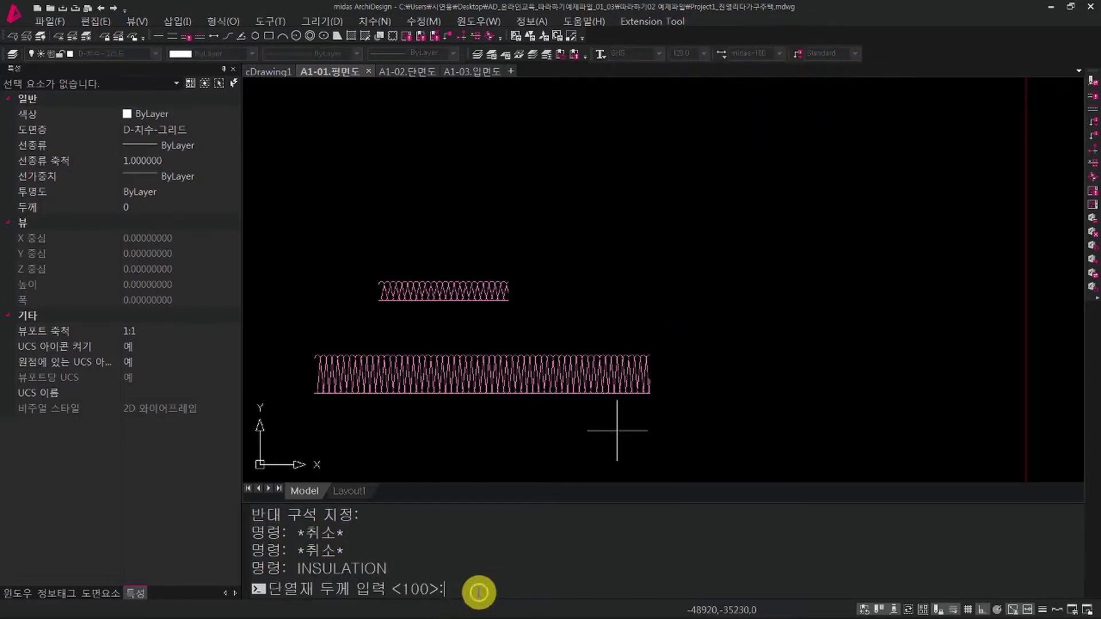
pyautogui.write('200')
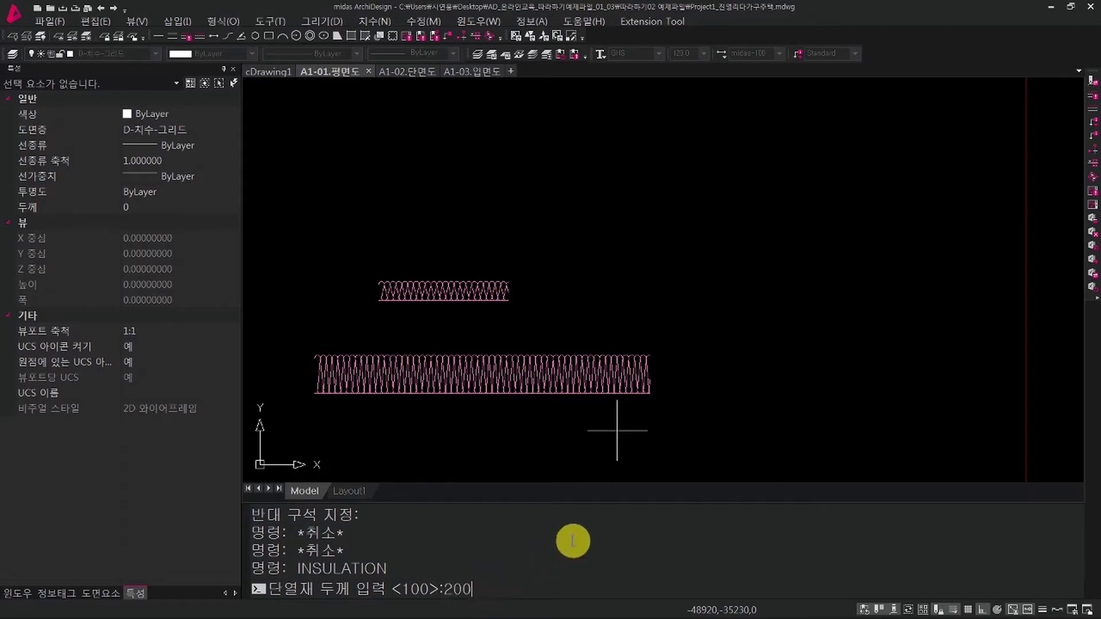
pyautogui.press('Return')
pyautogui.click(646, 281)
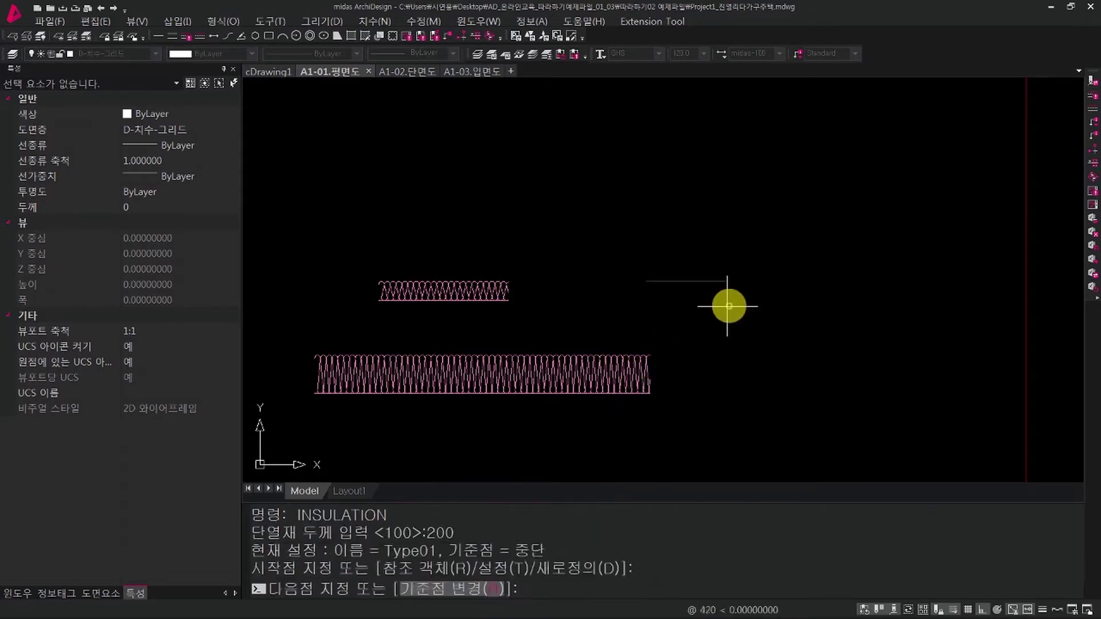
pyautogui.click(884, 257)
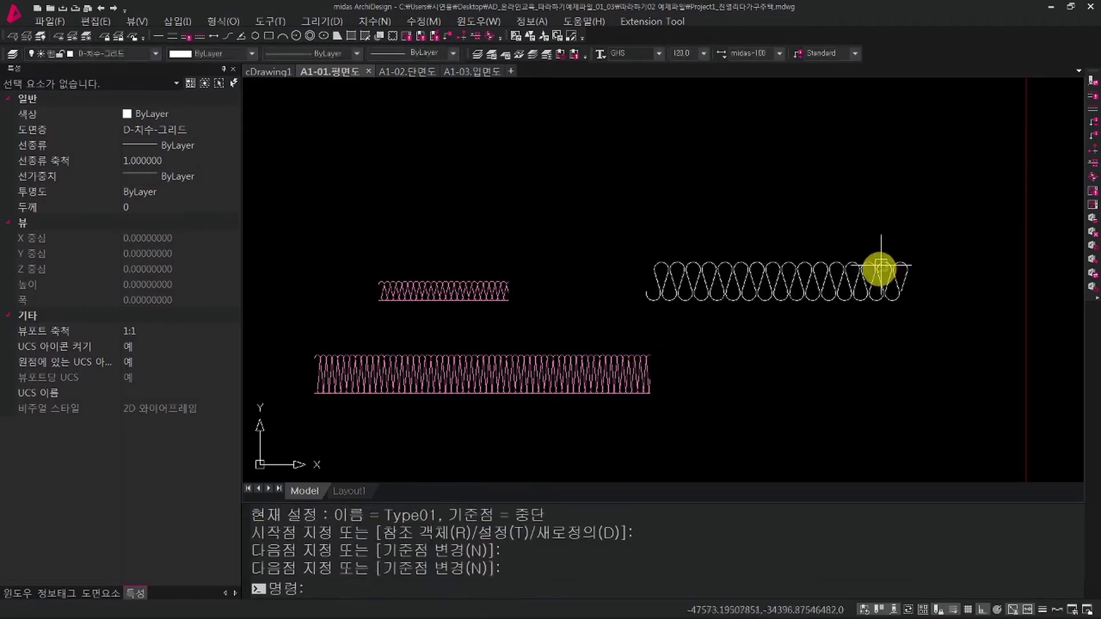
pyautogui.press('Return')
# Examine the properties of the insulation polyline drawn with the INSULATION command, and clear the selection.
pyautogui.click(841, 318)
pyautogui.click(764, 264)
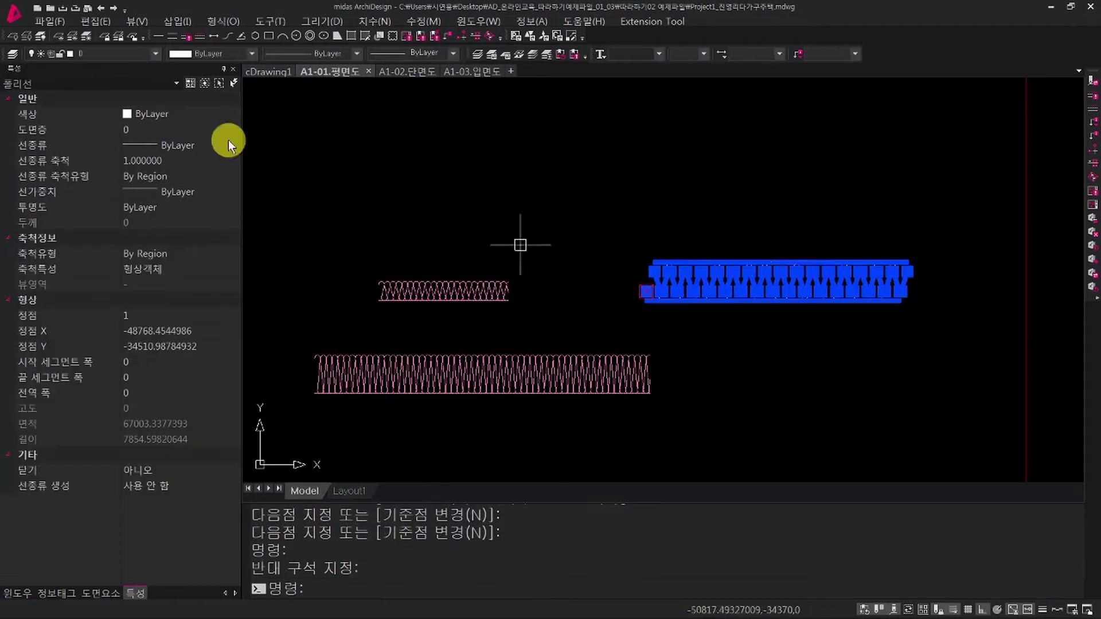
pyautogui.moveTo(788, 291)
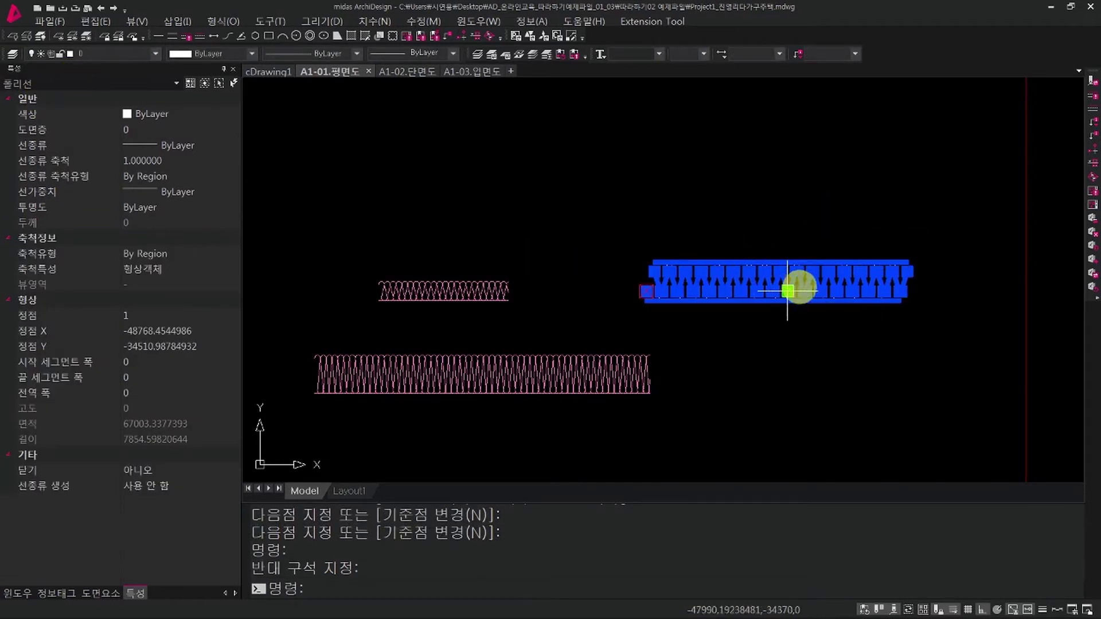
pyautogui.press('Escape')
pyautogui.press('Escape')
pyautogui.press('Escape')
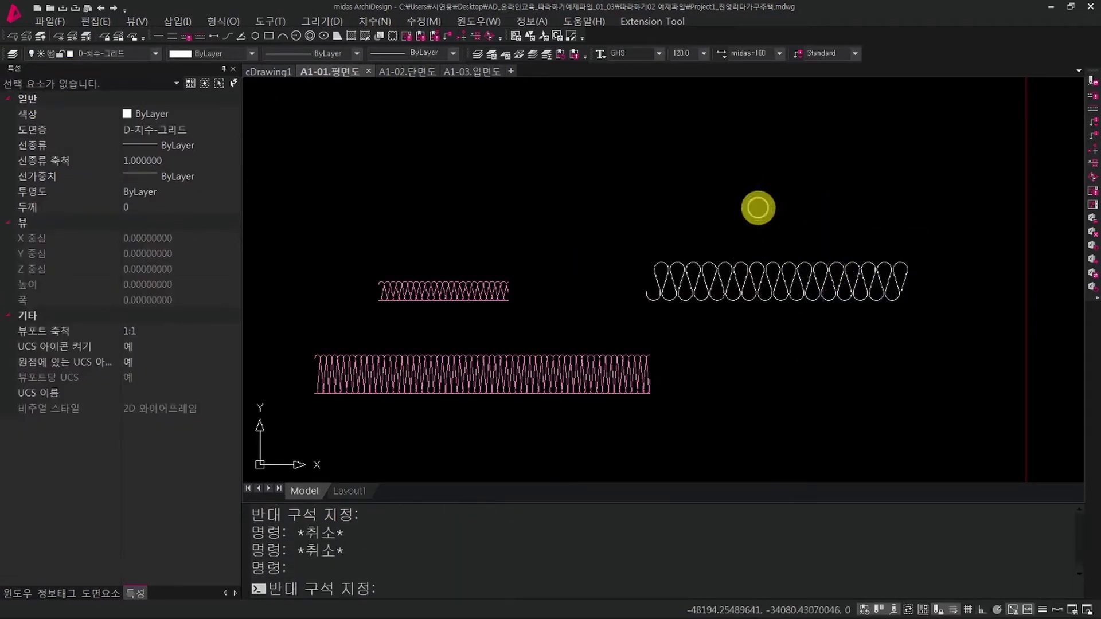
# Restart the 단열재 (INSULATION) command with 200 thickness and browse the pattern types Type02 to Type06 in its settings.
pyautogui.click(648, 22)
pyautogui.moveTo(730, 37)
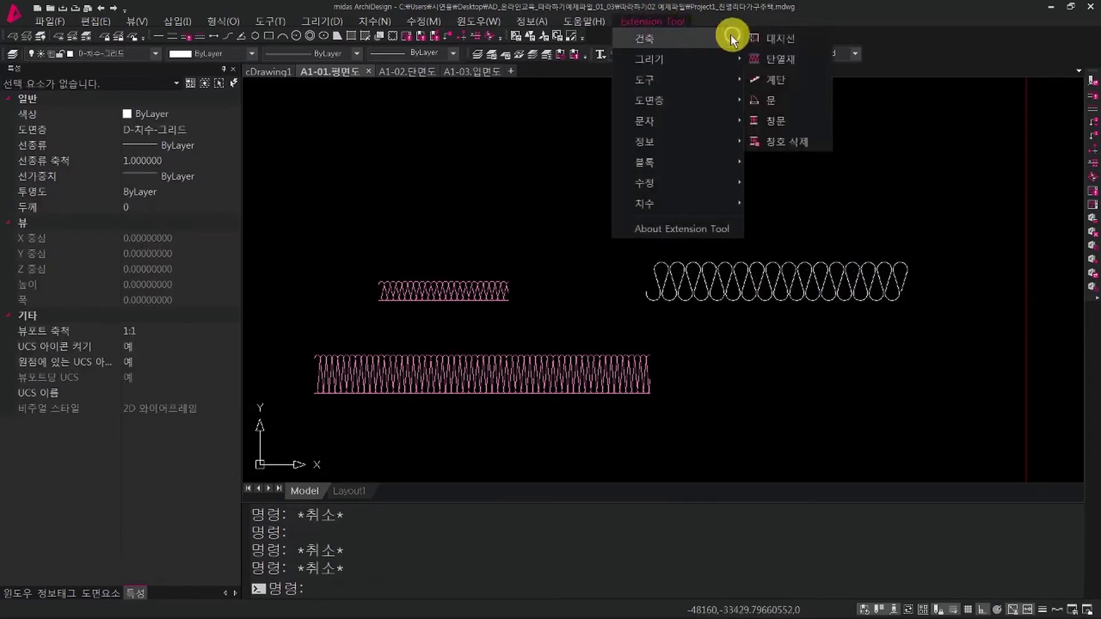
pyautogui.click(808, 63)
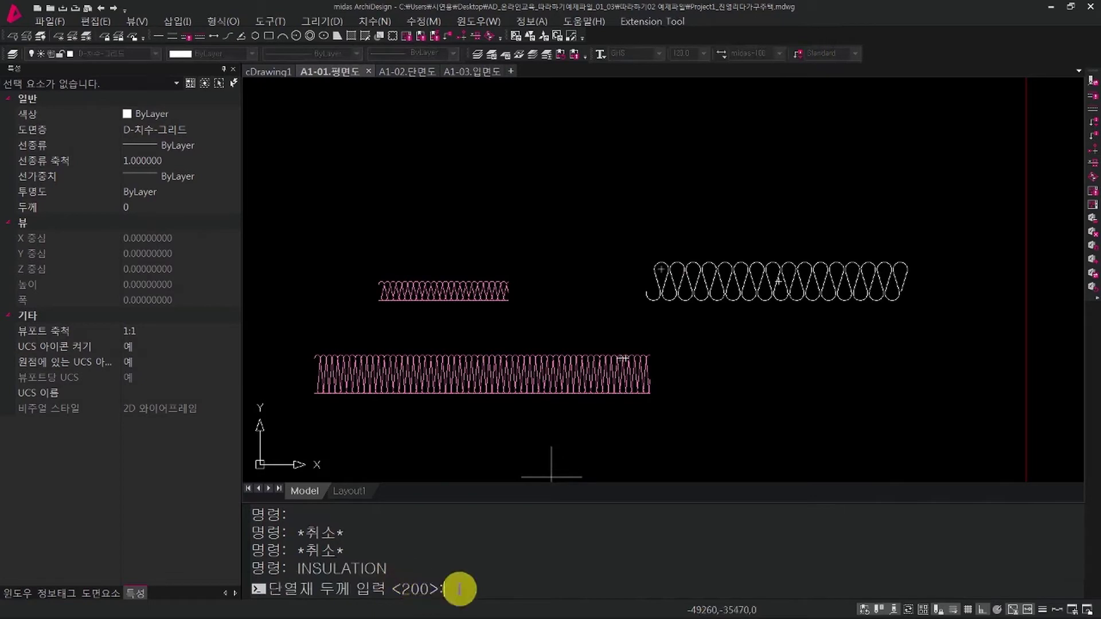
pyautogui.press('Return')
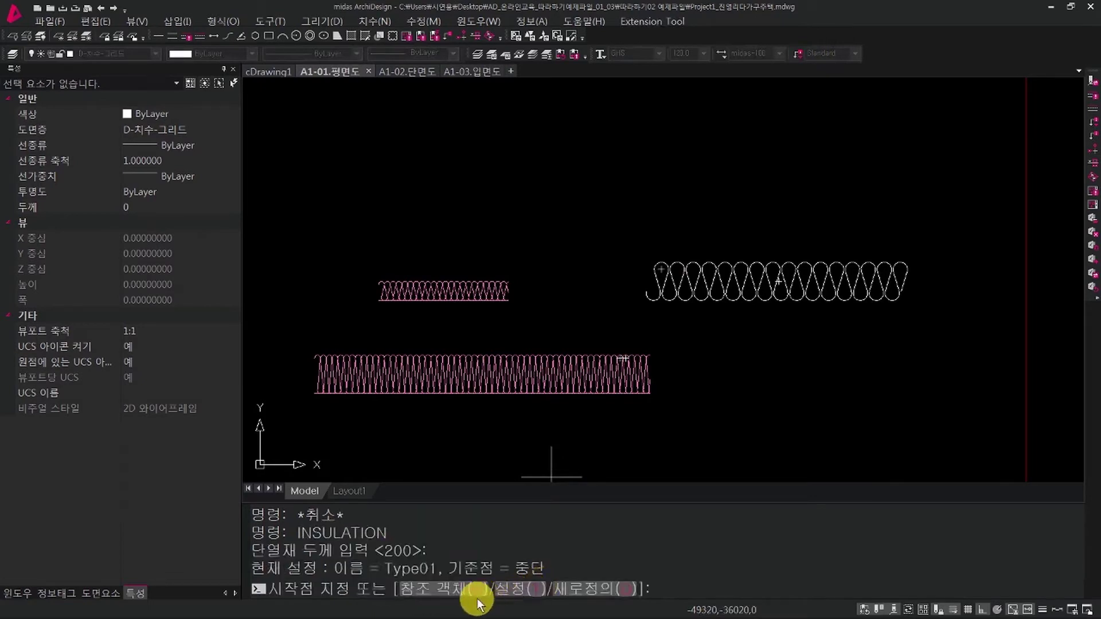
pyautogui.click(509, 590)
pyautogui.click(556, 224)
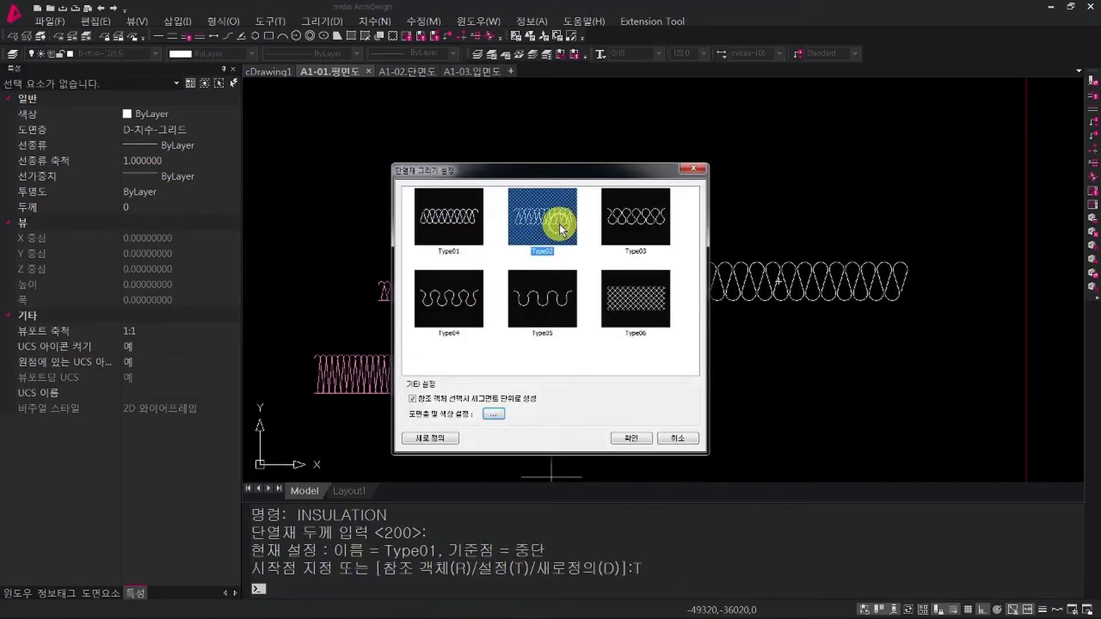
pyautogui.click(641, 228)
pyautogui.click(637, 295)
pyautogui.click(559, 304)
pyautogui.click(462, 310)
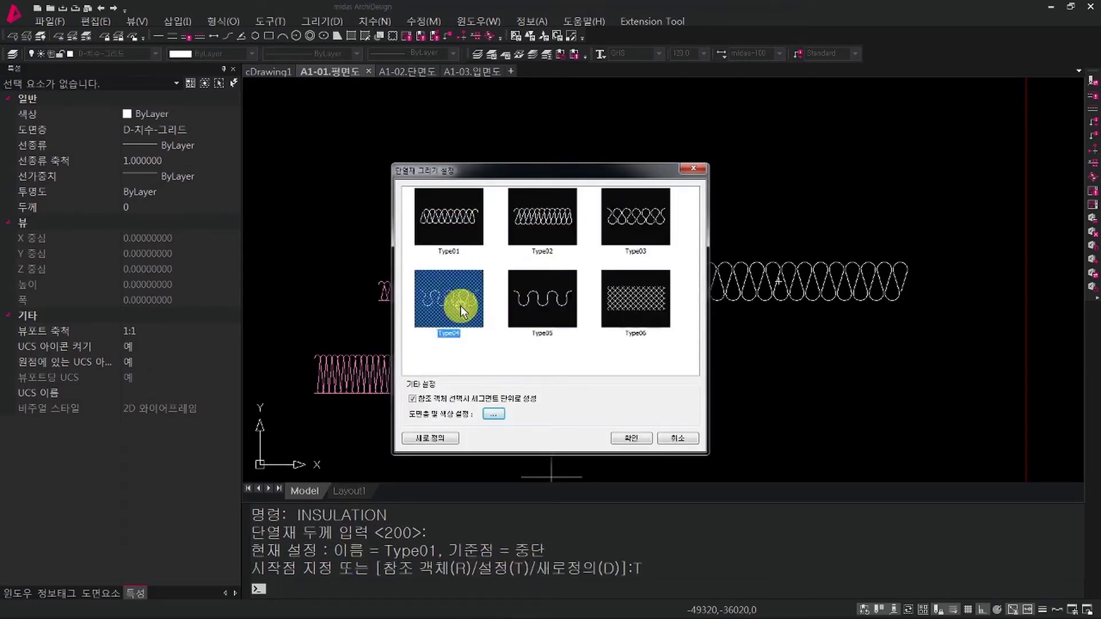
# Review the layer and color choices in the insulation drawing settings, and cancel the command without changing anything.
pyautogui.click(494, 414)
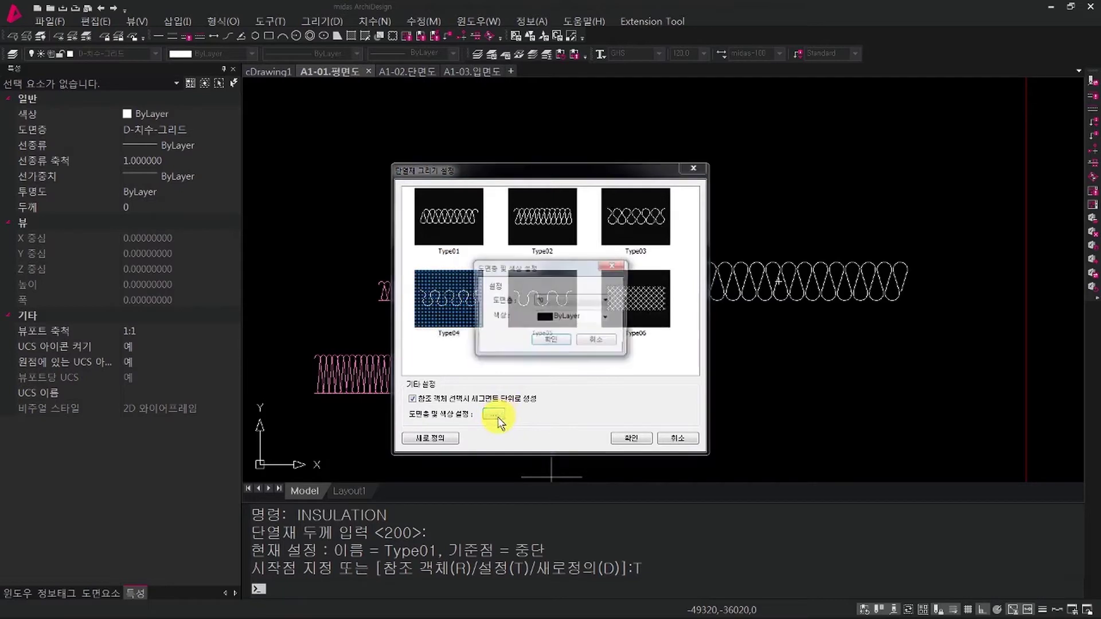
pyautogui.click(573, 301)
pyautogui.click(505, 347)
pyautogui.click(570, 317)
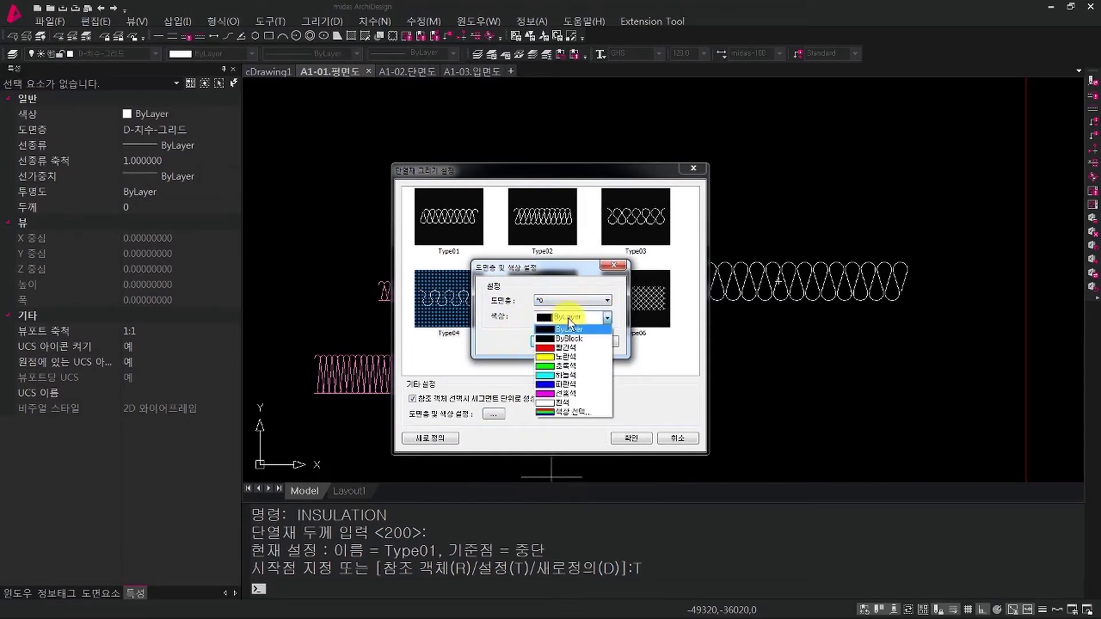
pyautogui.click(504, 321)
pyautogui.click(598, 342)
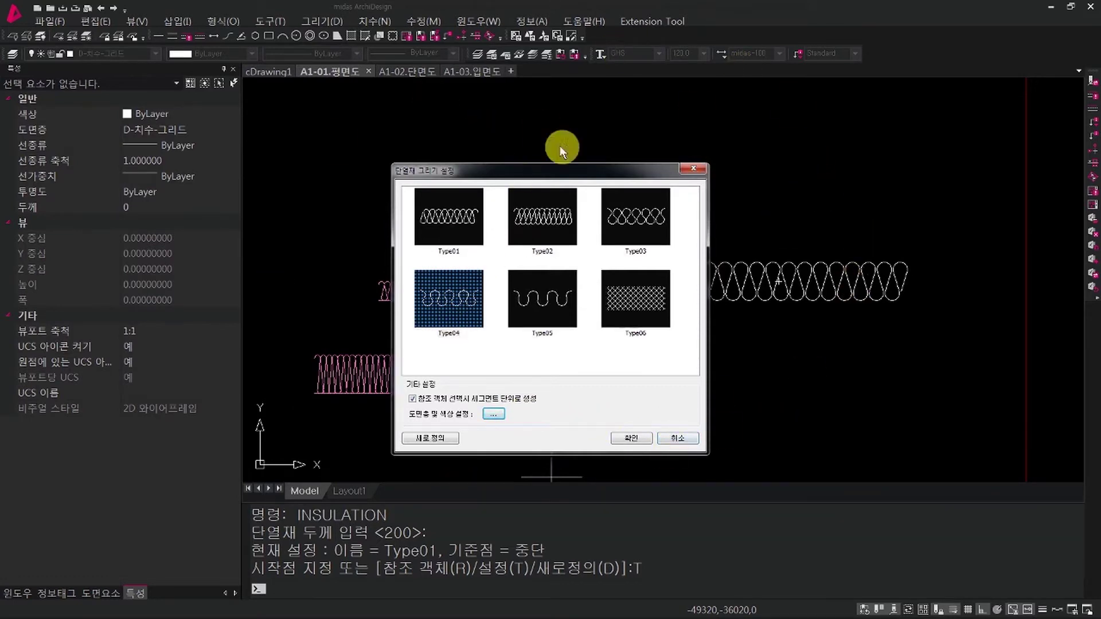
pyautogui.click(680, 442)
pyautogui.scroll(-5, 670, 394)
pyautogui.press('Escape')
pyautogui.press('Escape')
pyautogui.press('Escape')
pyautogui.press('Escape')
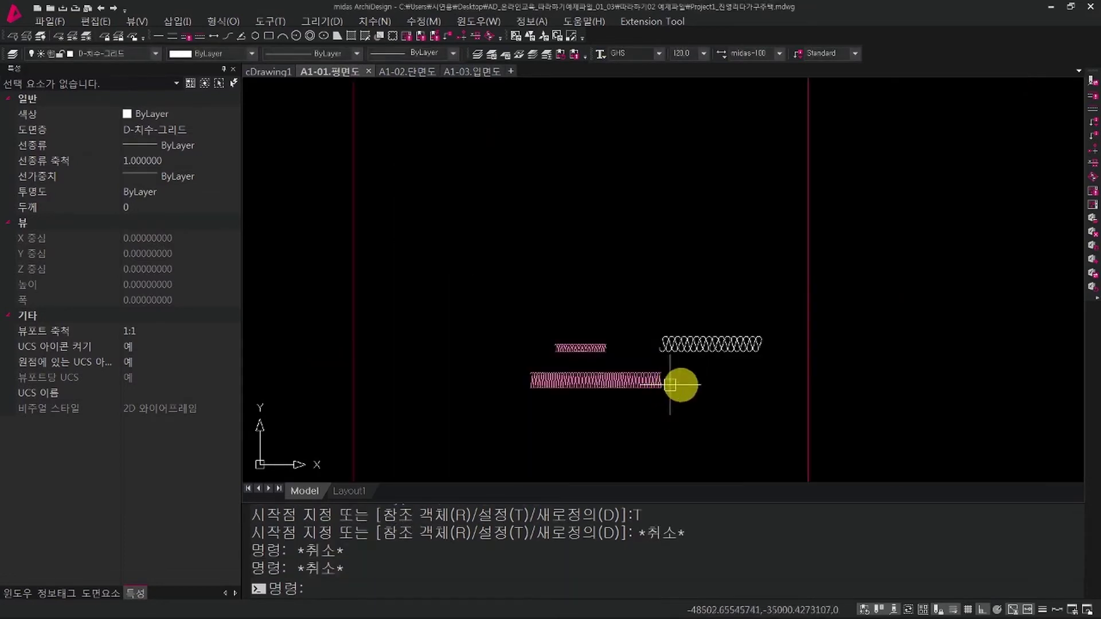
# Erase all three insulation samples inside the building with one crossing selection.
pyautogui.write('e')
pyautogui.press('Return')
pyautogui.click(767, 405)
pyautogui.click(473, 268)
pyautogui.press('Return')
pyautogui.press('Escape')
pyautogui.press('Escape')
pyautogui.scroll(-5, 472, 268)
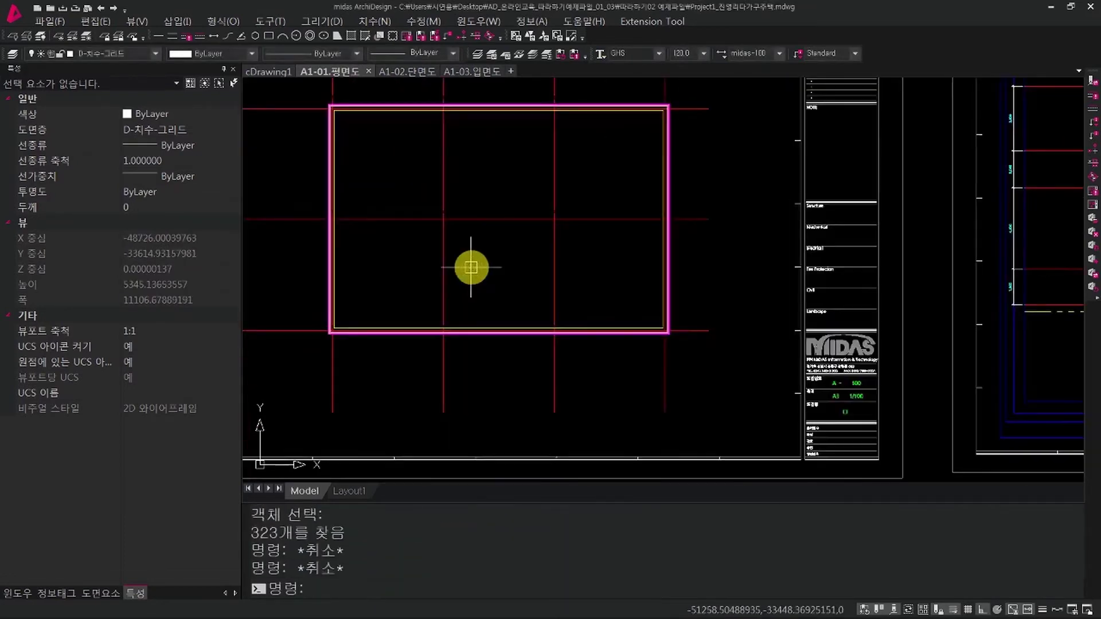
pyautogui.moveTo(495, 286); pyautogui.dragTo(571, 375, button='middle')
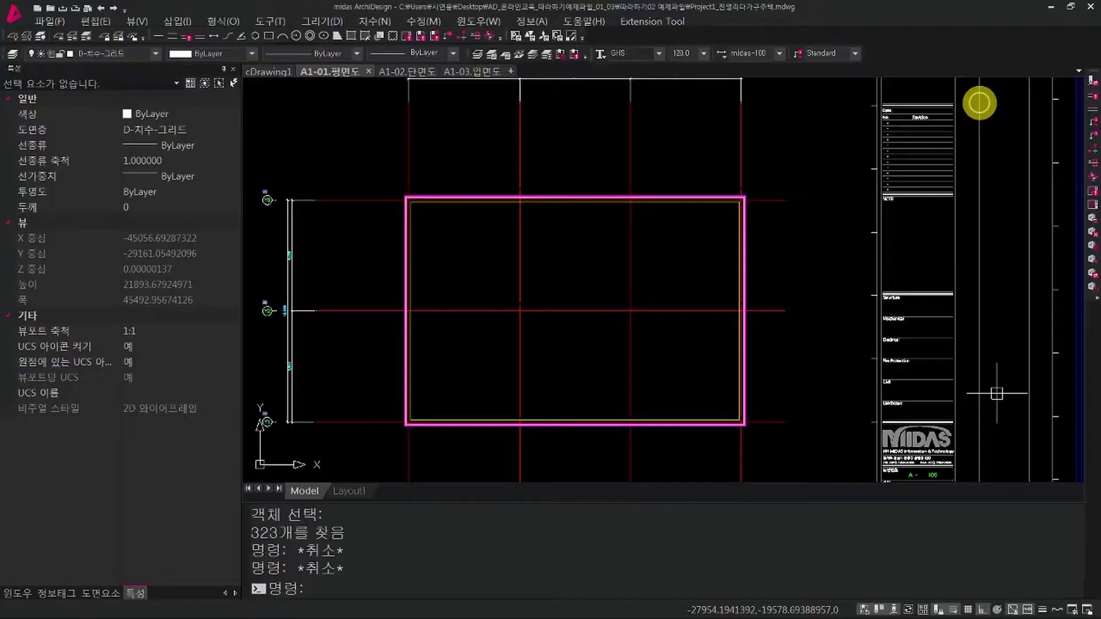
pyautogui.click(747, 266)
pyautogui.press('Escape')
pyautogui.press('Escape')
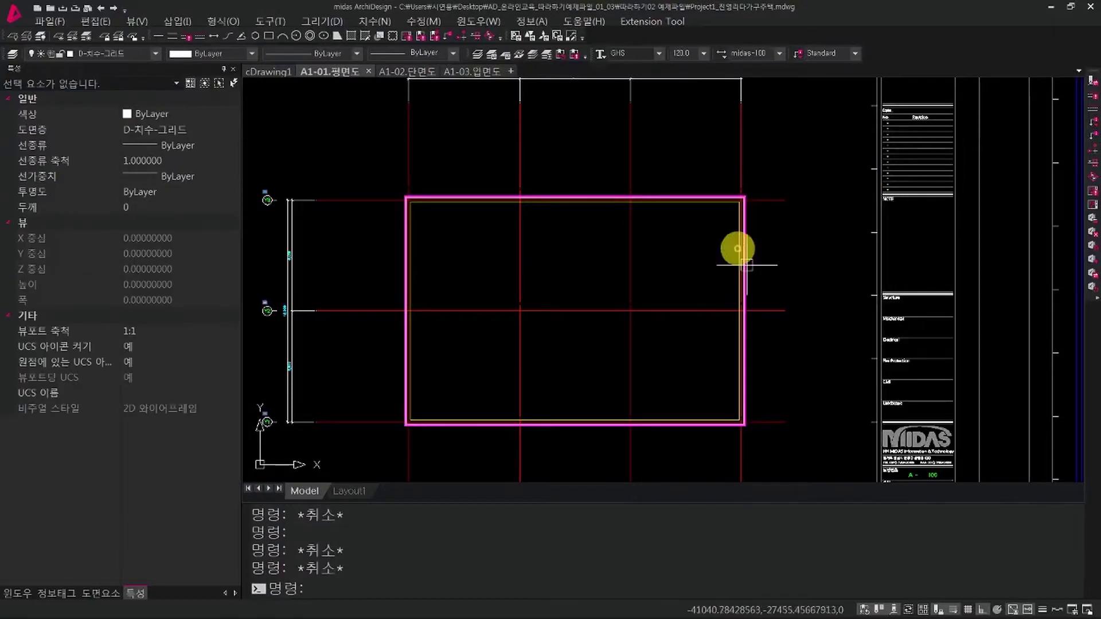
# Start the Extension Tool's 문 (DOORDRAW) command at the building's upper outer wall and open its settings.
pyautogui.click(672, 23)
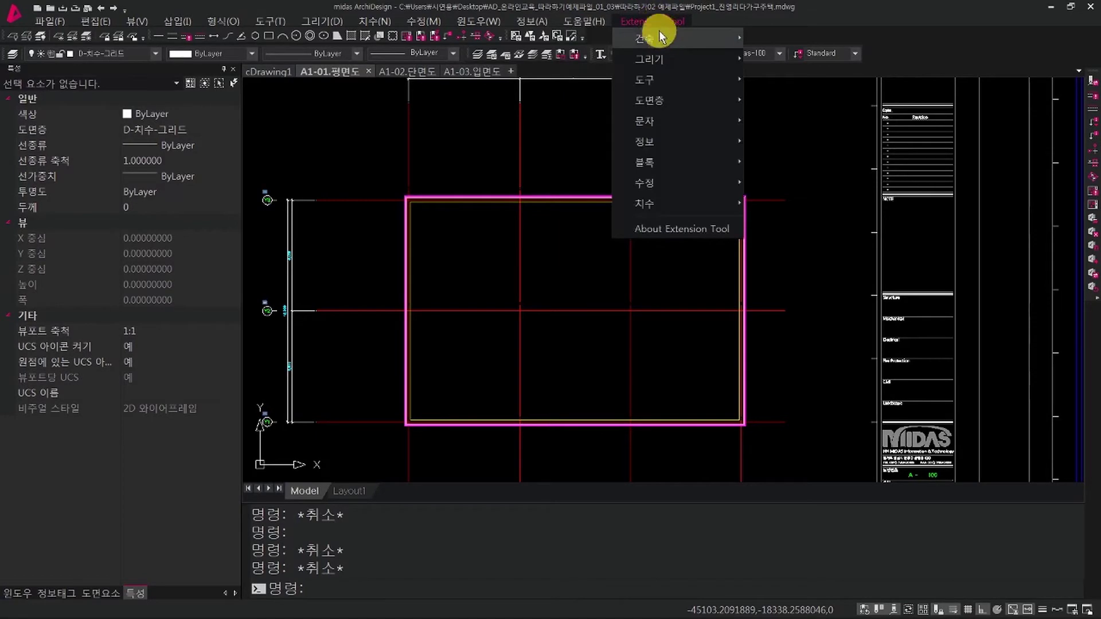
pyautogui.moveTo(662, 36)
pyautogui.click(804, 104)
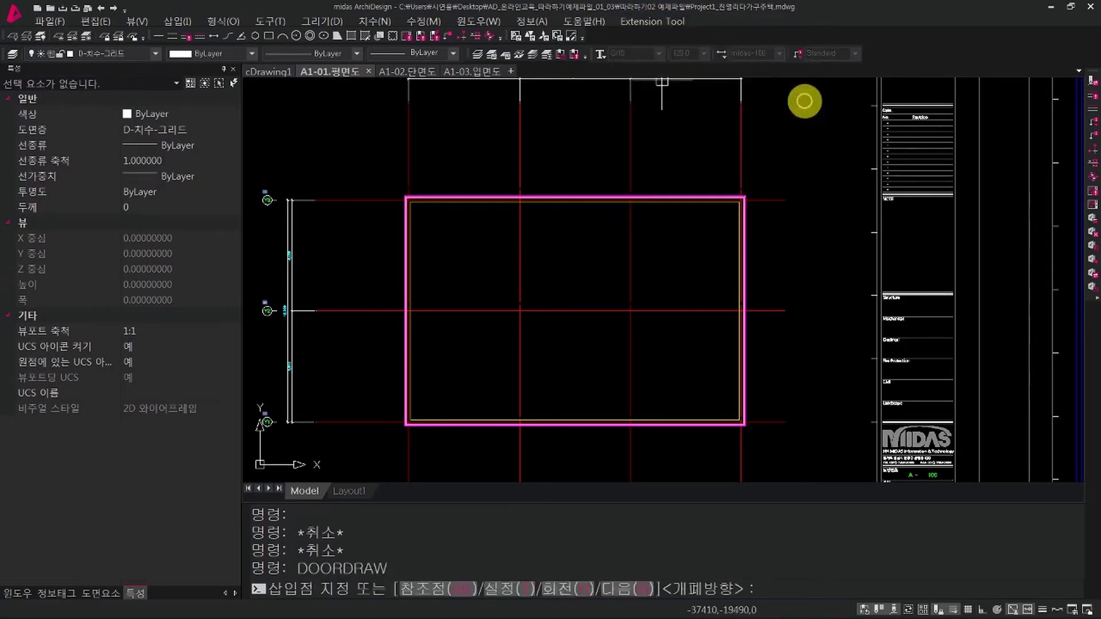
pyautogui.scroll(5, 516, 240)
pyautogui.scroll(4, 482, 270)
pyautogui.moveTo(482, 270); pyautogui.dragTo(520, 425, button='middle')
pyautogui.moveTo(521, 313); pyautogui.dragTo(533, 366, button='middle')
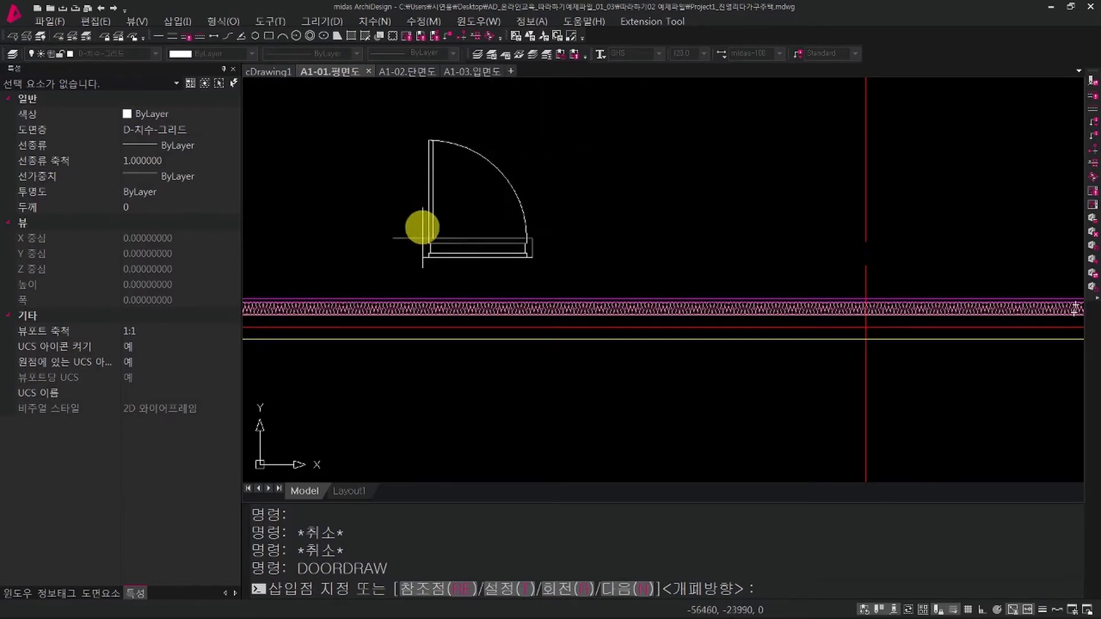
pyautogui.click(514, 594)
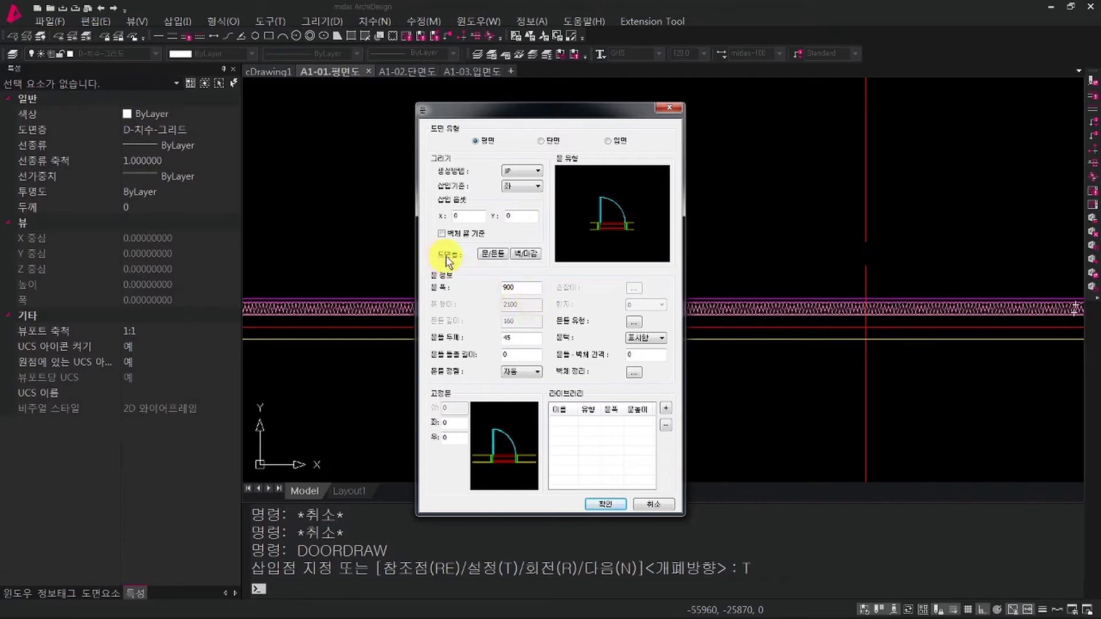
# In the door's wall/finish layer settings, set the concrete wall layer to A-구체-단면선 by picking the wall's inner concrete line.
pyautogui.click(529, 254)
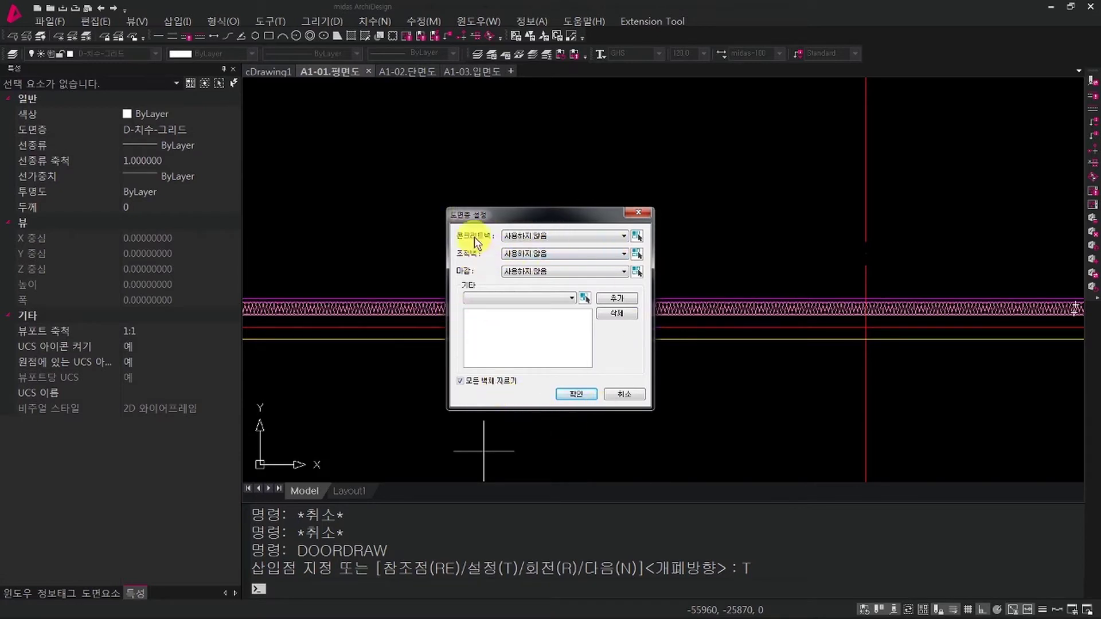
pyautogui.click(584, 239)
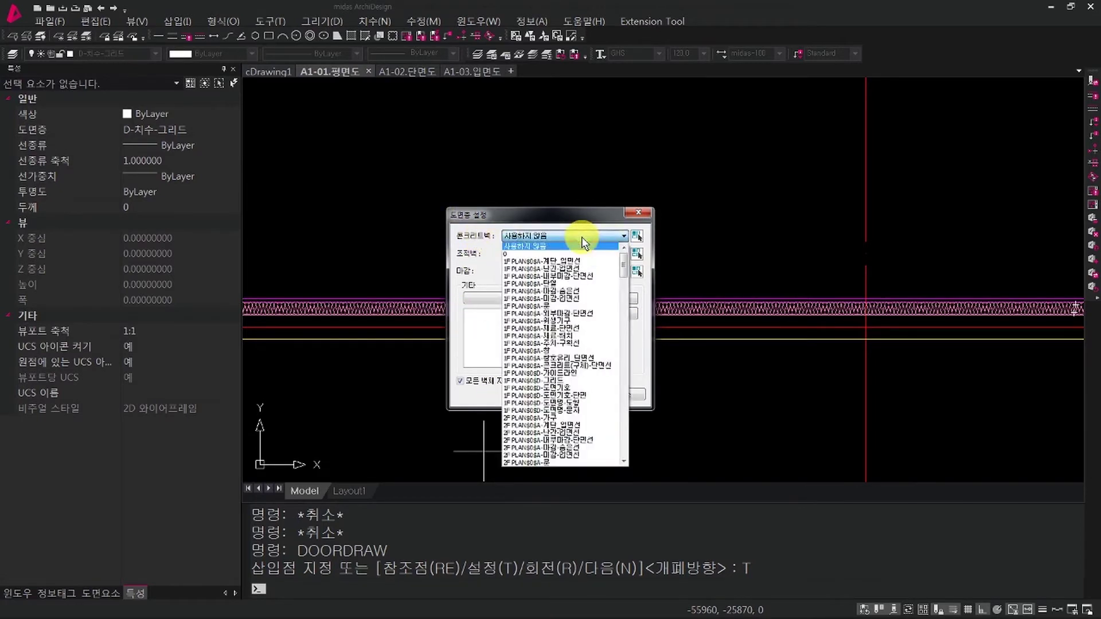
pyautogui.click(541, 221)
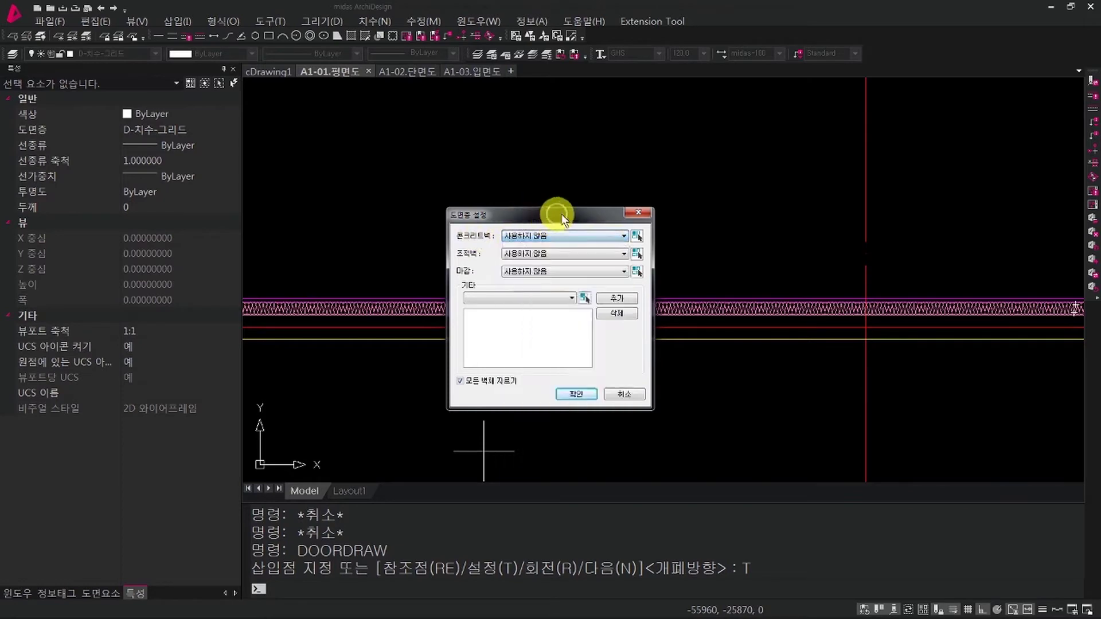
pyautogui.click(640, 237)
pyautogui.scroll(5, 565, 319)
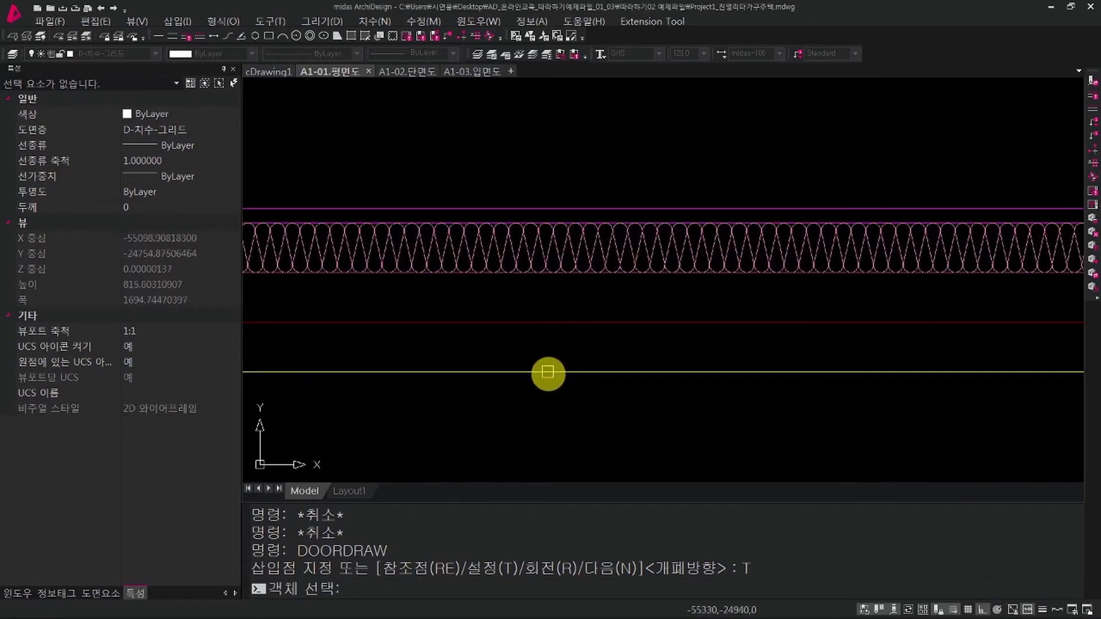
pyautogui.click(548, 372)
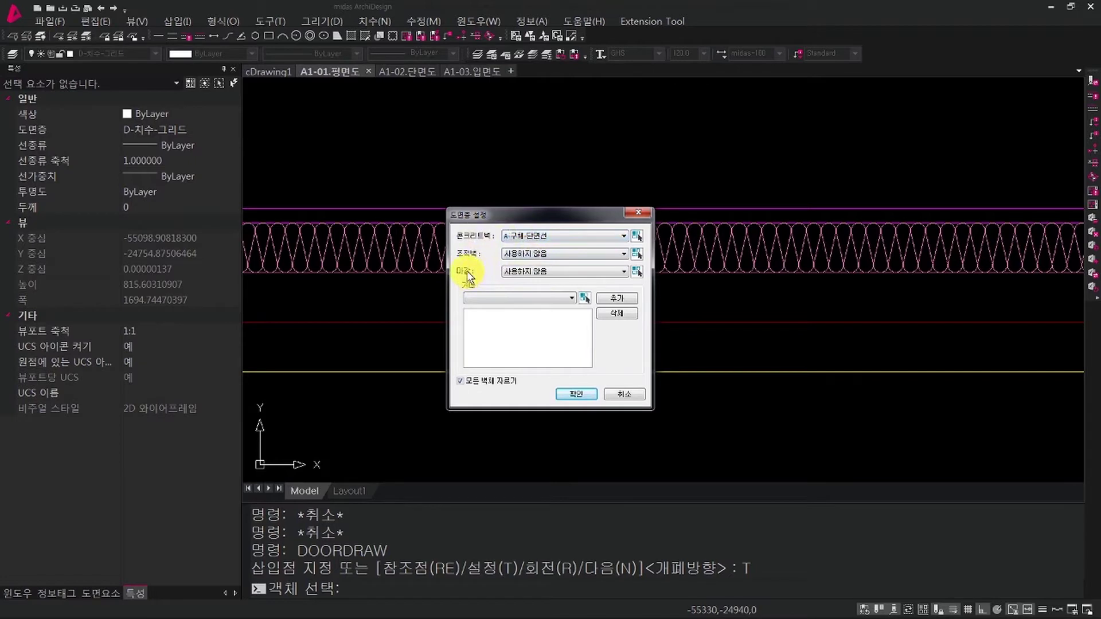
# Pick the stone line to set the finish layer to A-석재-단면선, and add the insulation's A-단열 layer under 기타.
pyautogui.click(635, 270)
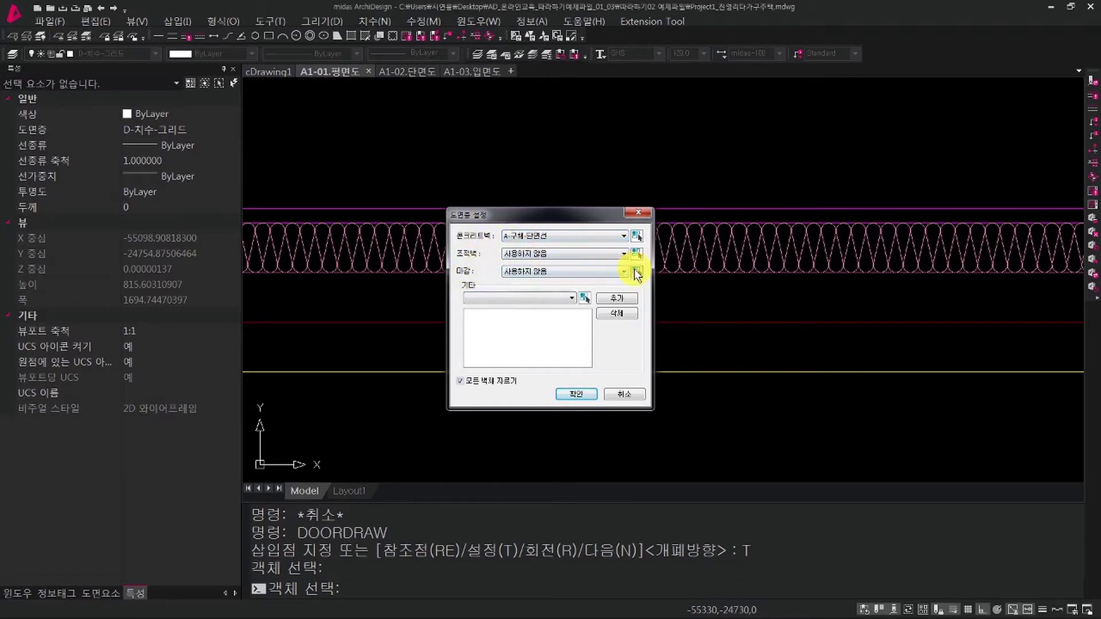
pyautogui.click(642, 206)
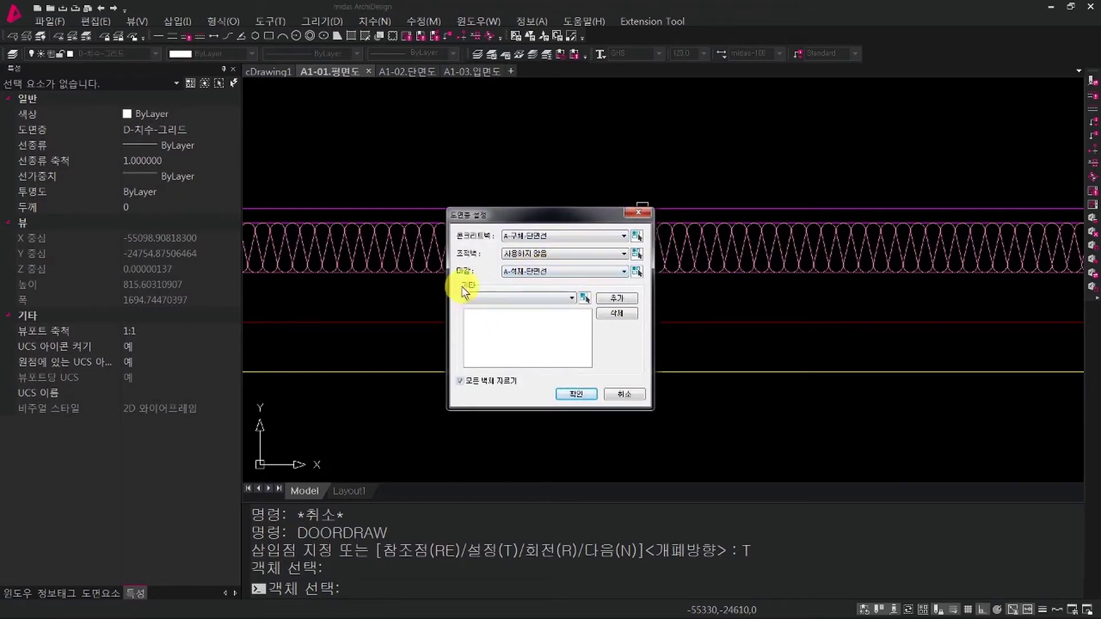
pyautogui.click(585, 299)
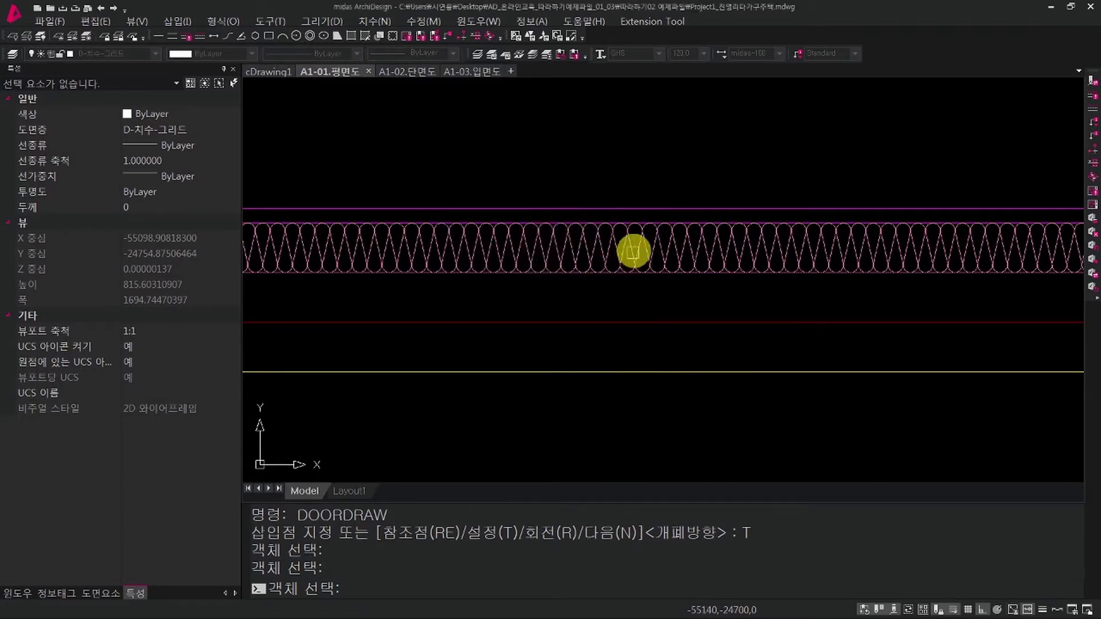
pyautogui.click(633, 251)
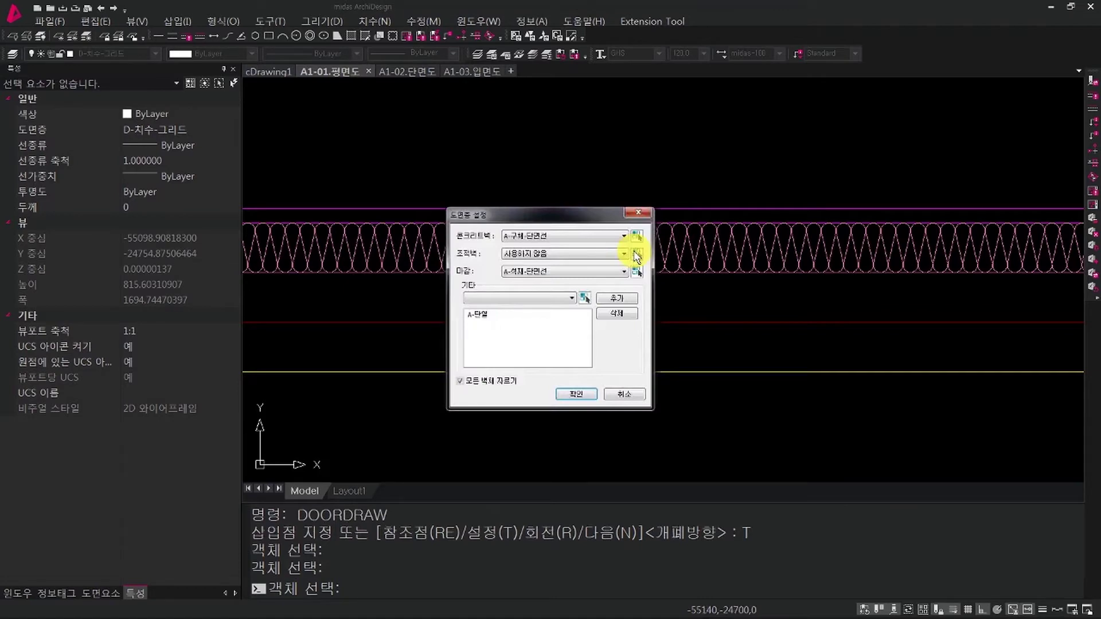
pyautogui.click(577, 393)
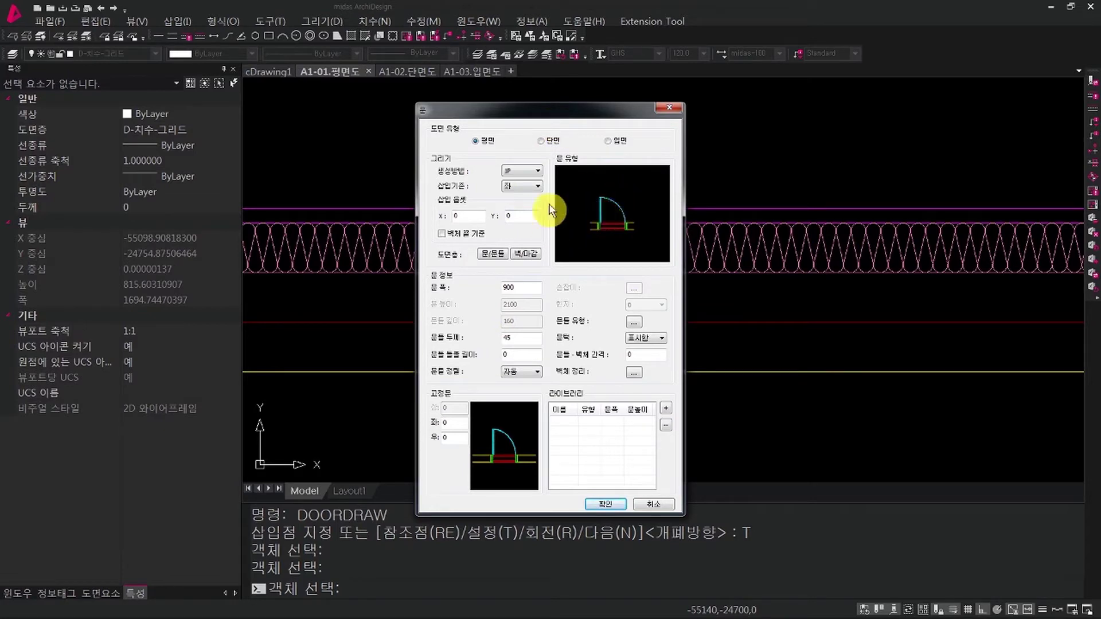
# Choose the double swing door, Type 2, set its width to 1800, and accept the door settings.
pyautogui.click(616, 206)
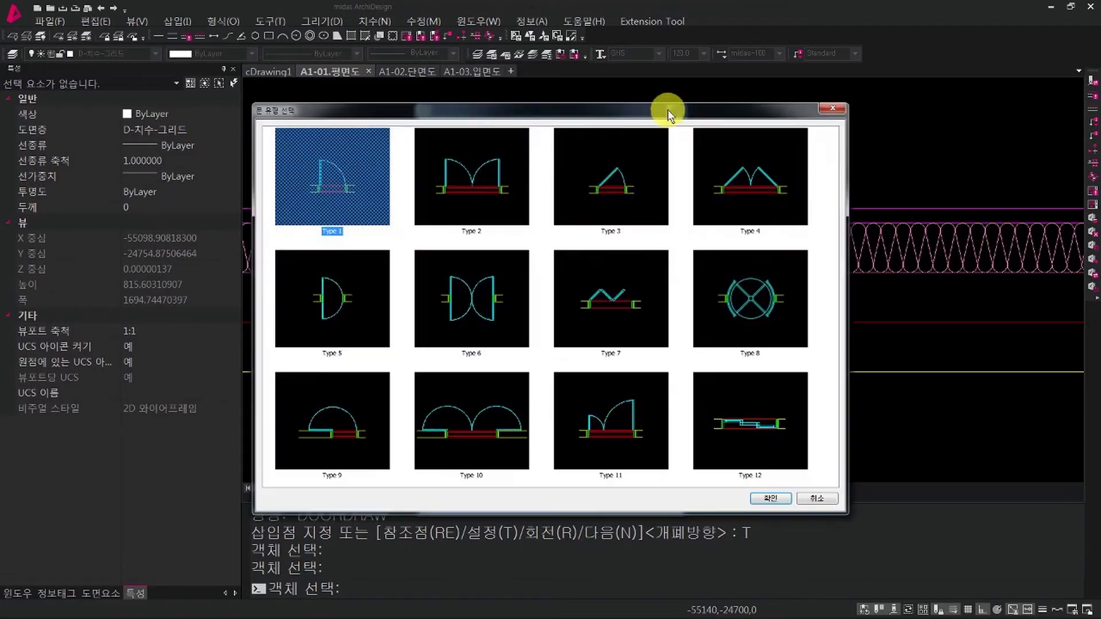
pyautogui.moveTo(667, 109); pyautogui.dragTo(690, 91)
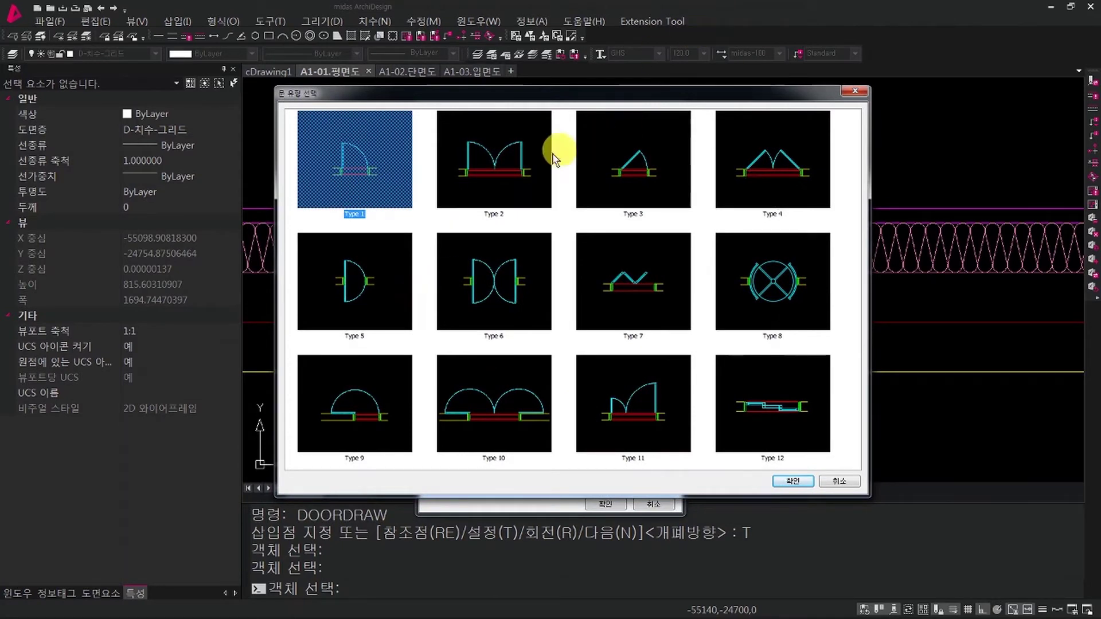
pyautogui.click(512, 168)
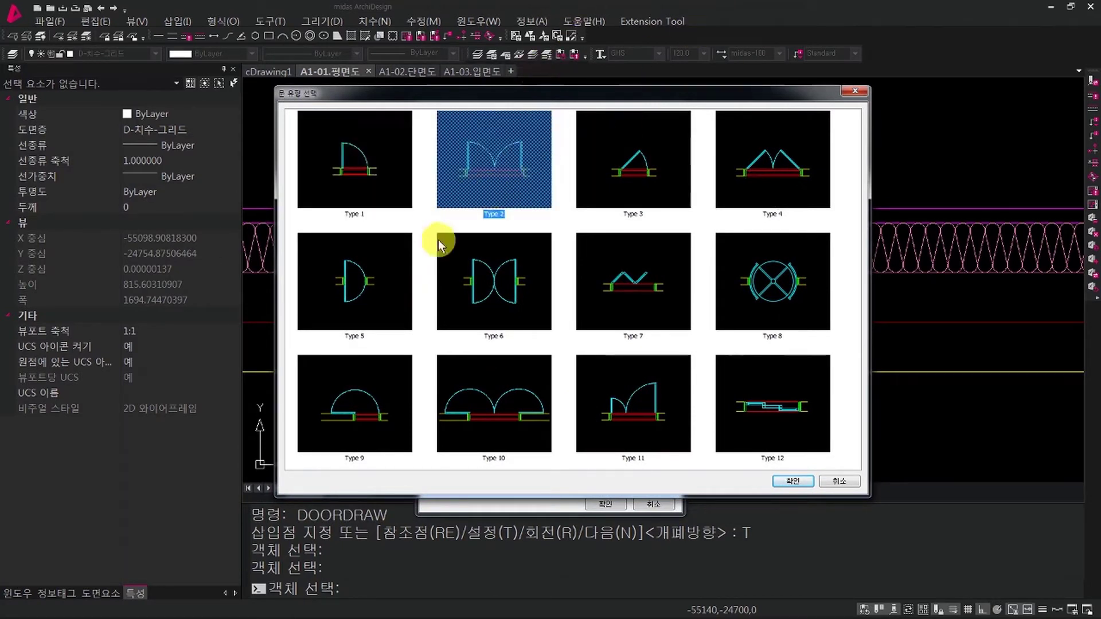
pyautogui.click(793, 482)
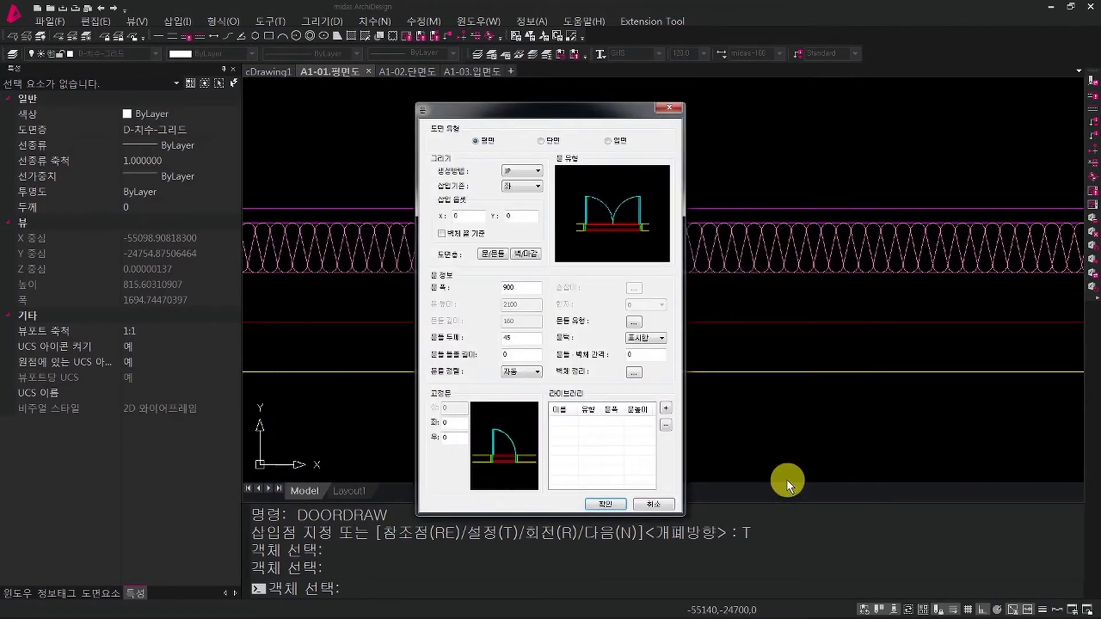
pyautogui.doubleClick(519, 288)
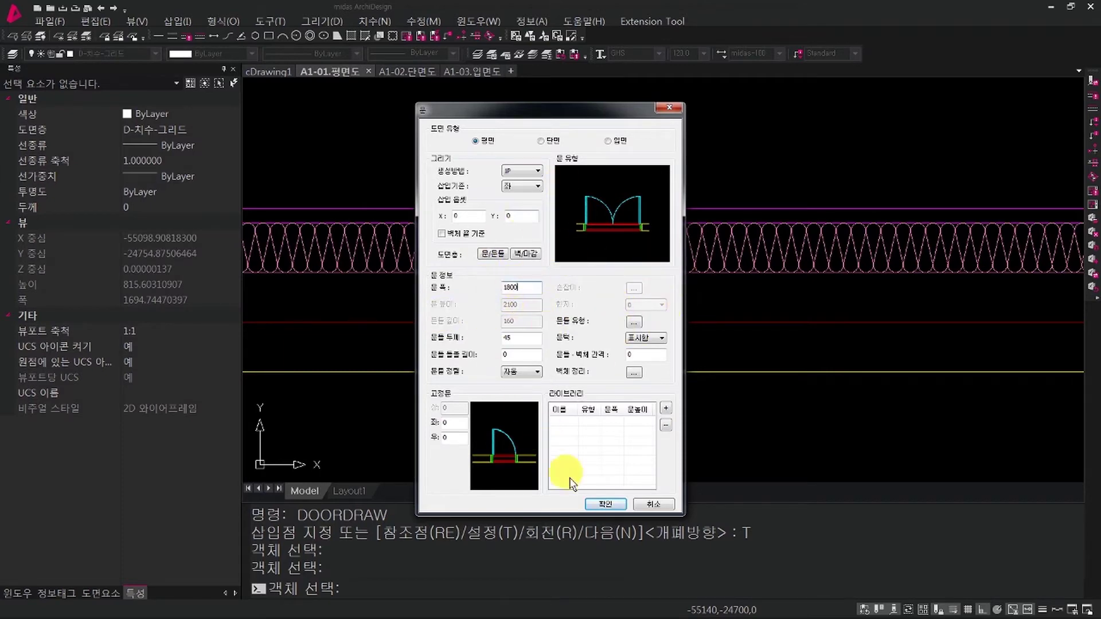
pyautogui.click(607, 503)
# Insert the double door in the upper outer wall between the first and second vertical axes, opening outward from the building.
pyautogui.scroll(-4, 648, 346)
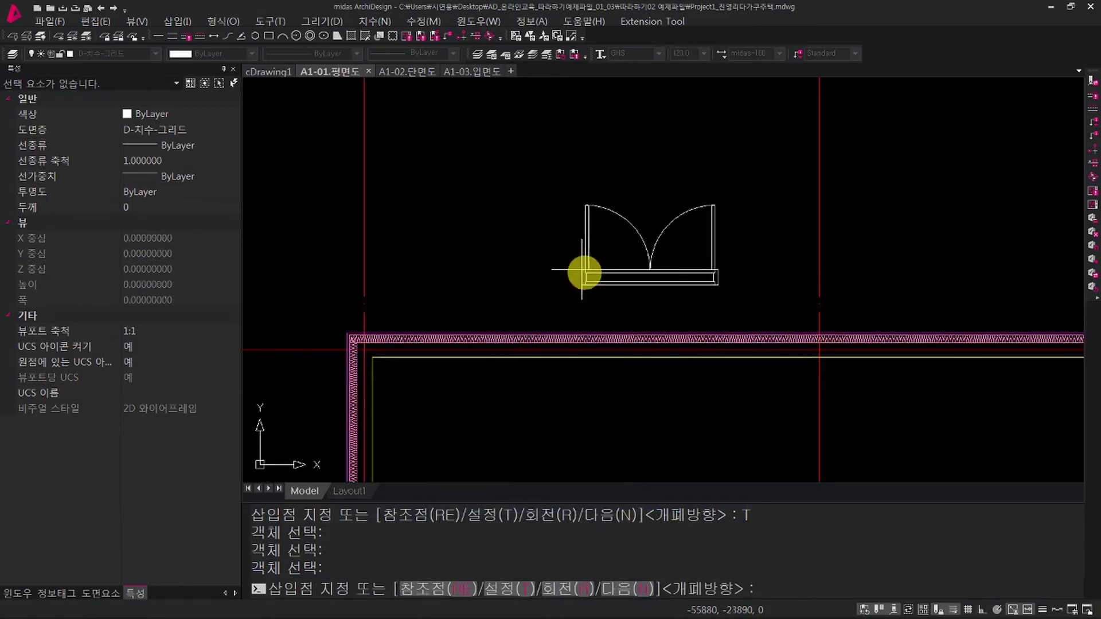
pyautogui.scroll(3, 587, 302)
pyautogui.scroll(-1, 538, 302)
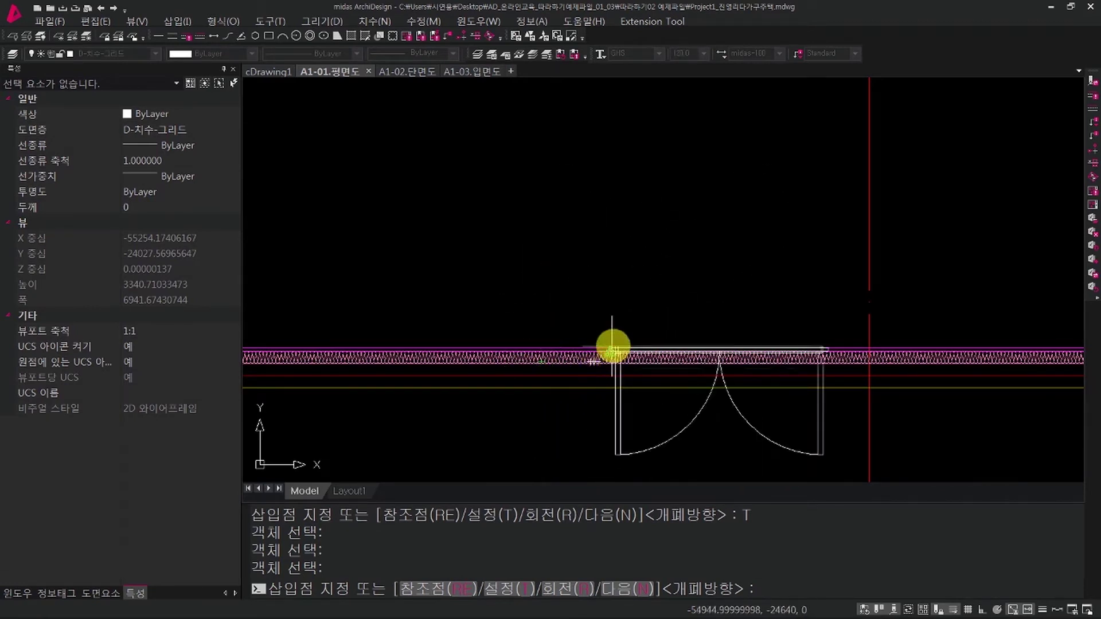
pyautogui.scroll(4, 611, 346)
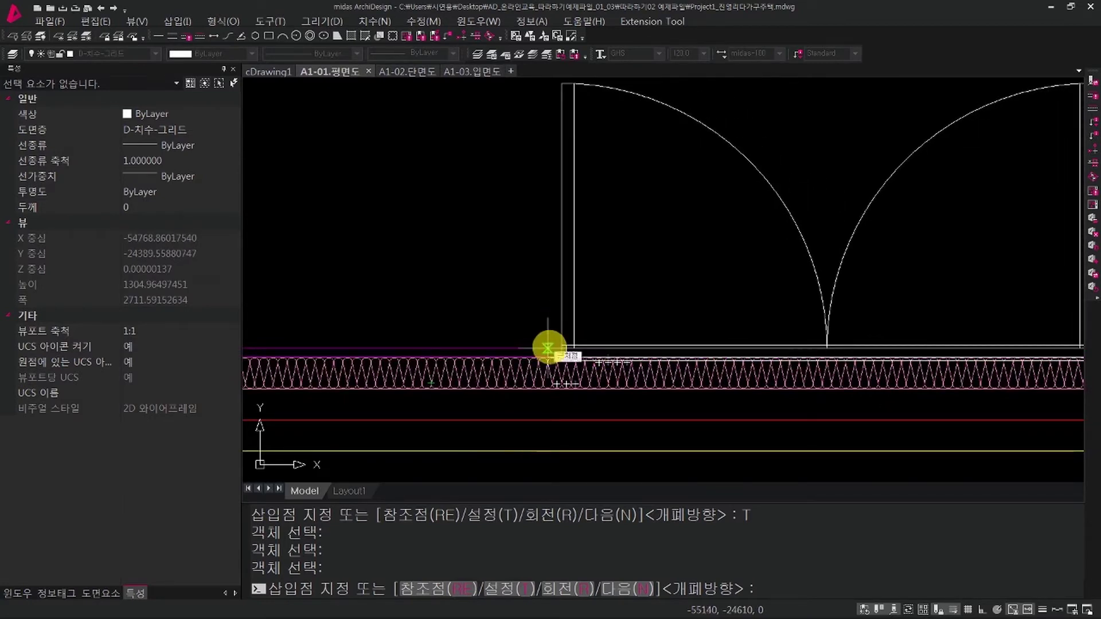
pyautogui.scroll(-2, 548, 348)
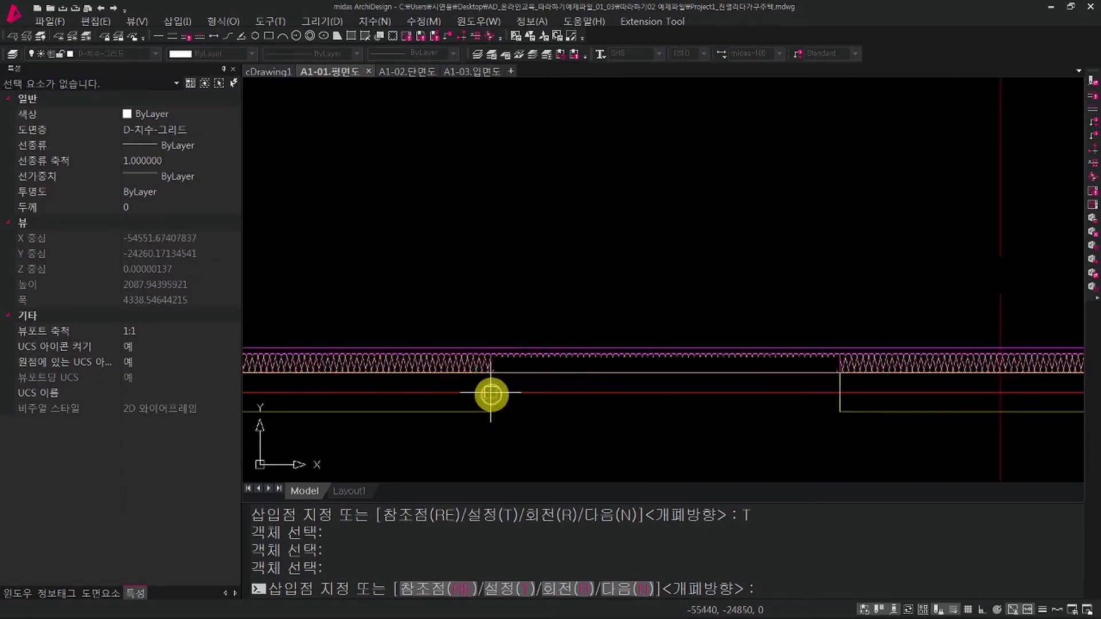
pyautogui.click(491, 394)
pyautogui.scroll(2, 815, 453)
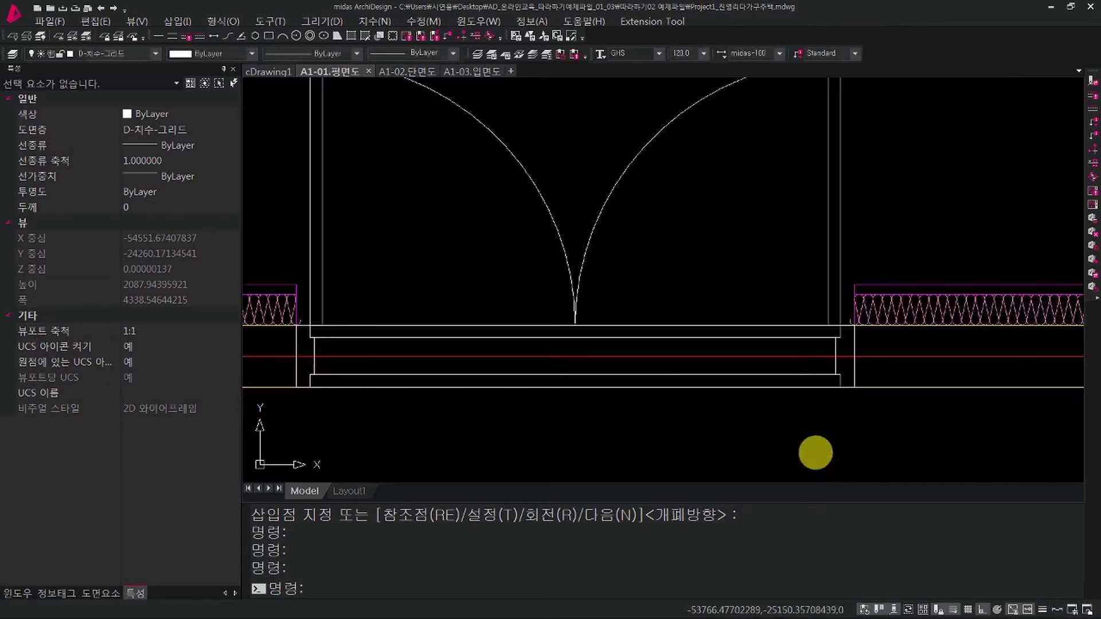
pyautogui.moveTo(879, 395); pyautogui.dragTo(947, 424, button='middle')
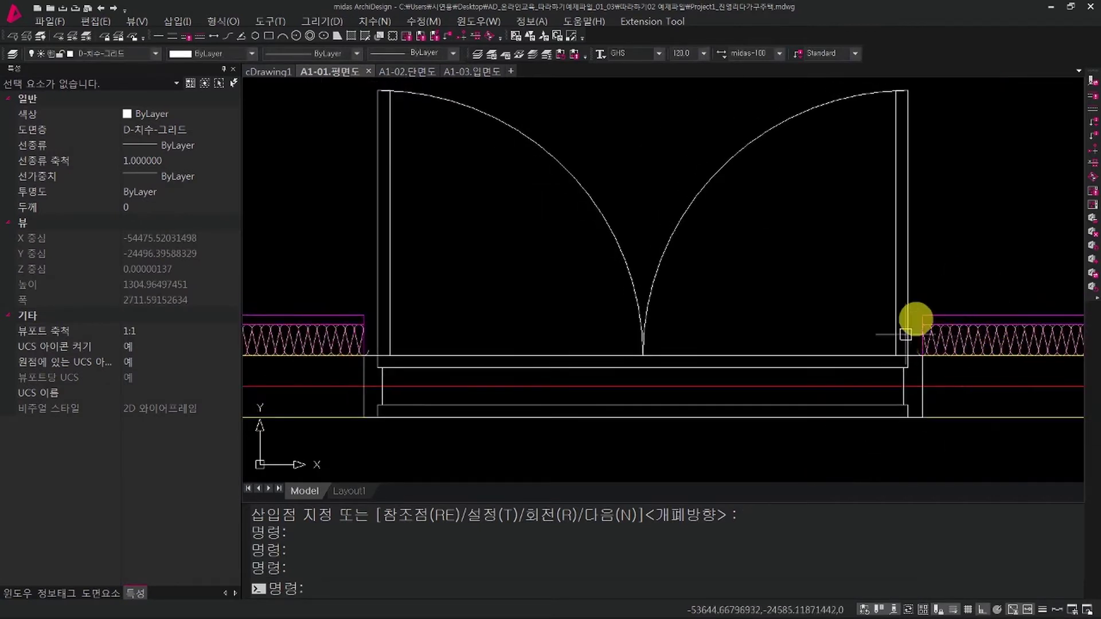
pyautogui.moveTo(941, 329); pyautogui.dragTo(942, 330, button='middle')
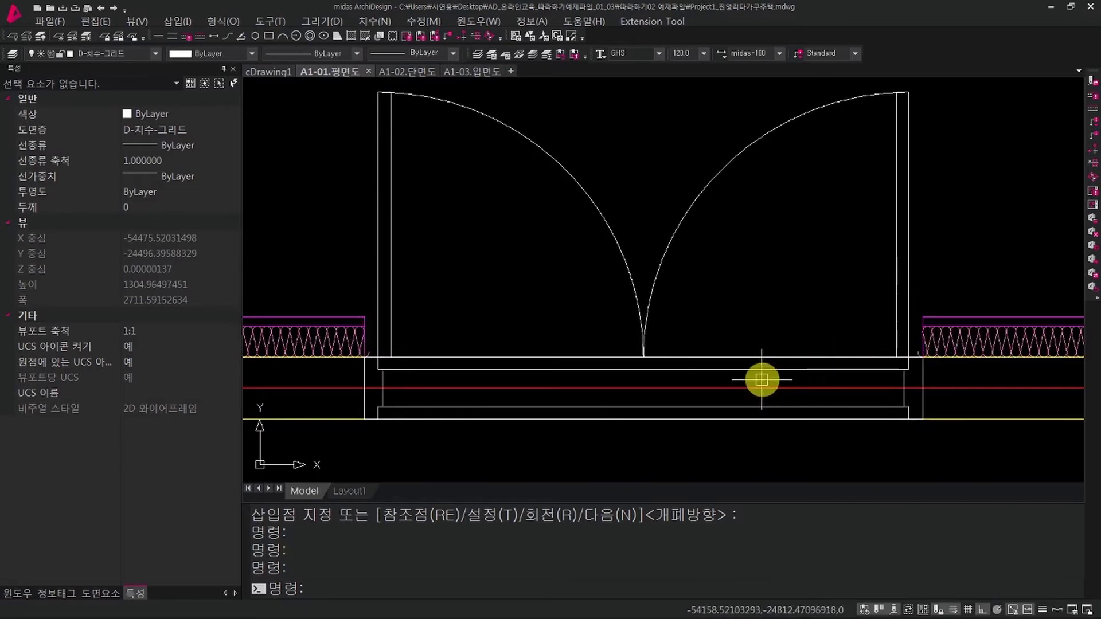
pyautogui.scroll(-3, 762, 380)
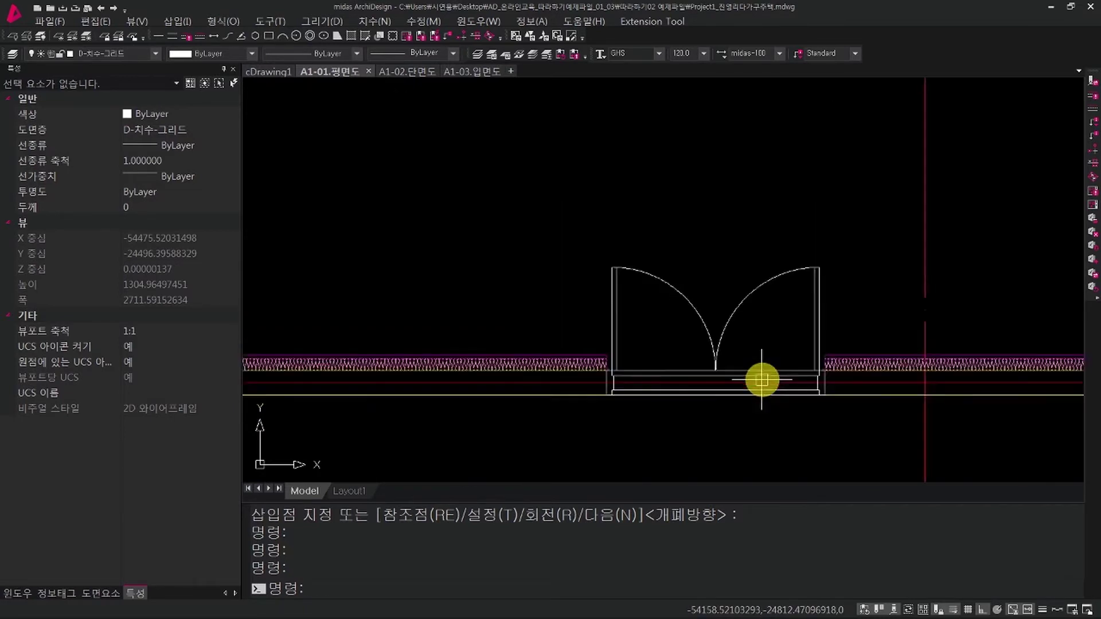
# Start the Extension Tool's 창문 (WINDOWDRAW) command at the upper outer wall beyond the door and open its settings.
pyautogui.scroll(-1, 945, 405)
pyautogui.moveTo(946, 405)
pyautogui.mouseDown(button='middle')
pyautogui.moveTo(700, 331)
pyautogui.moveTo(657, 354)
pyautogui.mouseUp(button='middle')
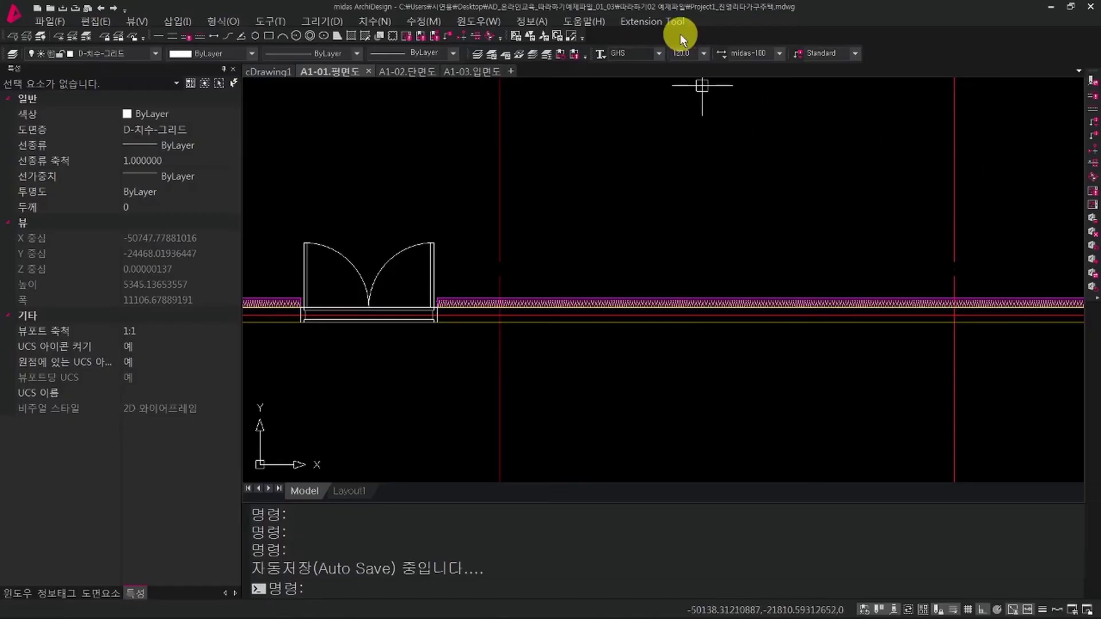
pyautogui.click(660, 24)
pyautogui.moveTo(669, 38)
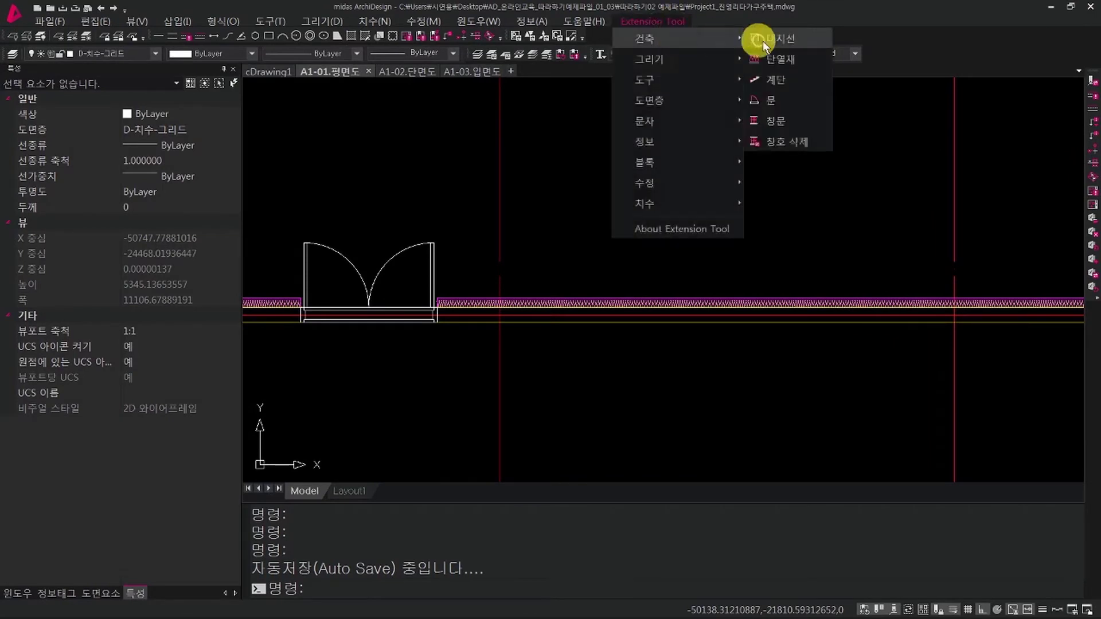
pyautogui.click(781, 120)
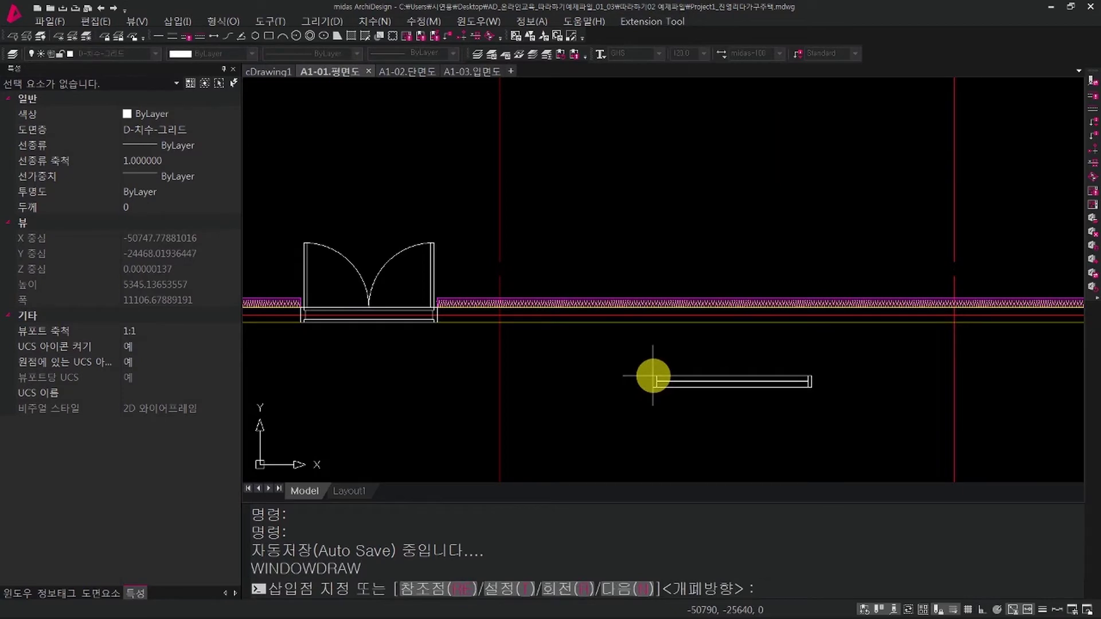
pyautogui.moveTo(752, 354); pyautogui.dragTo(548, 408, button='middle')
pyautogui.scroll(2, 535, 361)
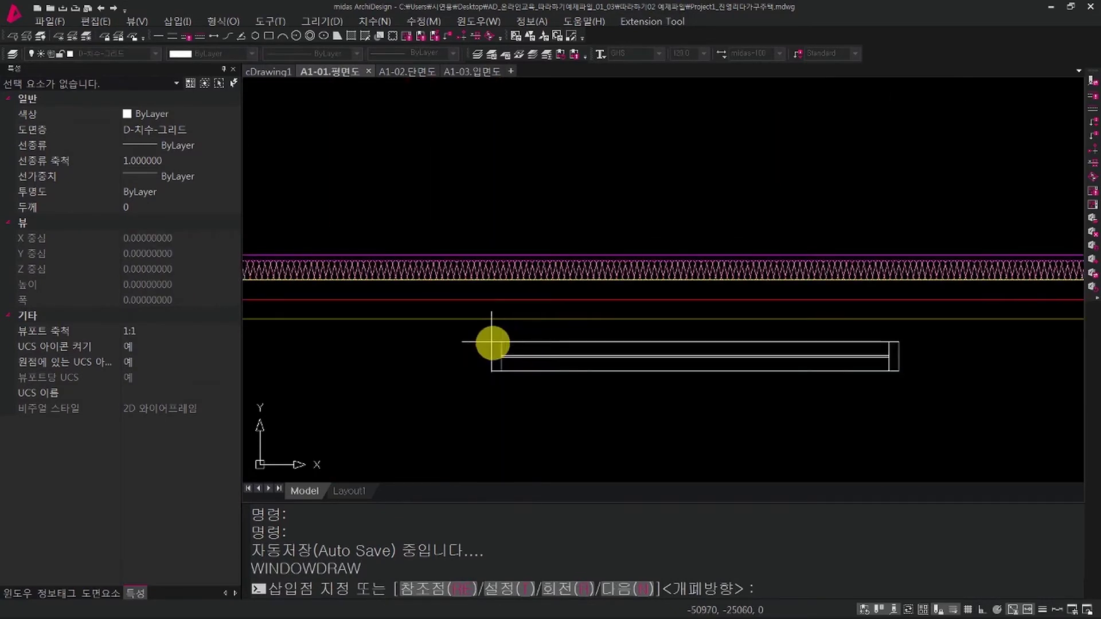
pyautogui.write('T')
pyautogui.press('Return')
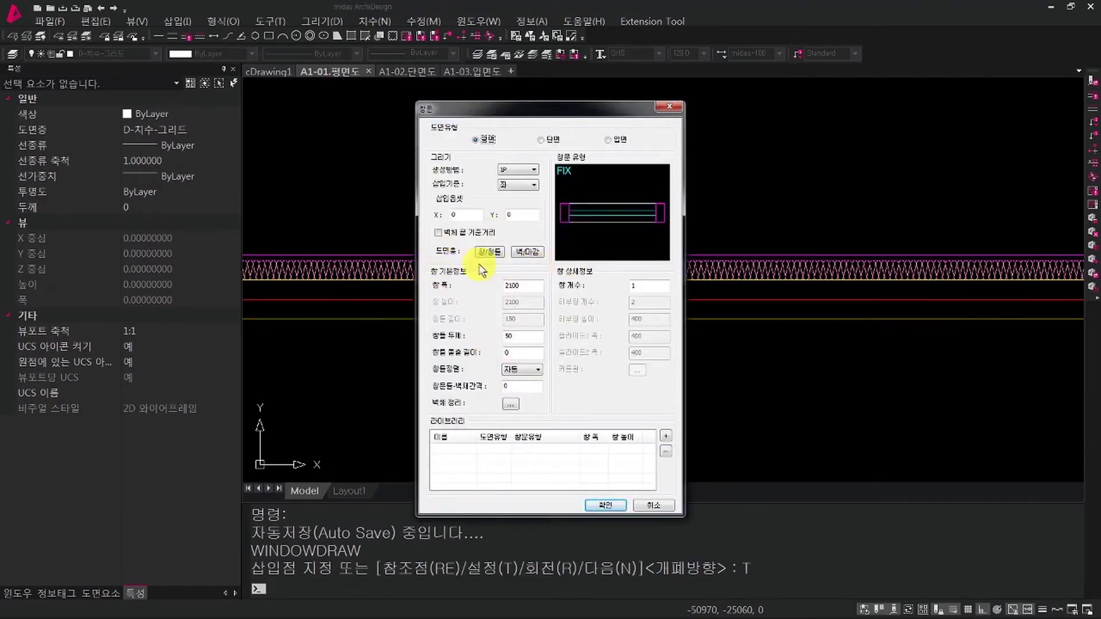
# Accept the existing wall and finish layers for the window, keep the FIX type (Type 1), and set the window width to 1800.
pyautogui.click(535, 253)
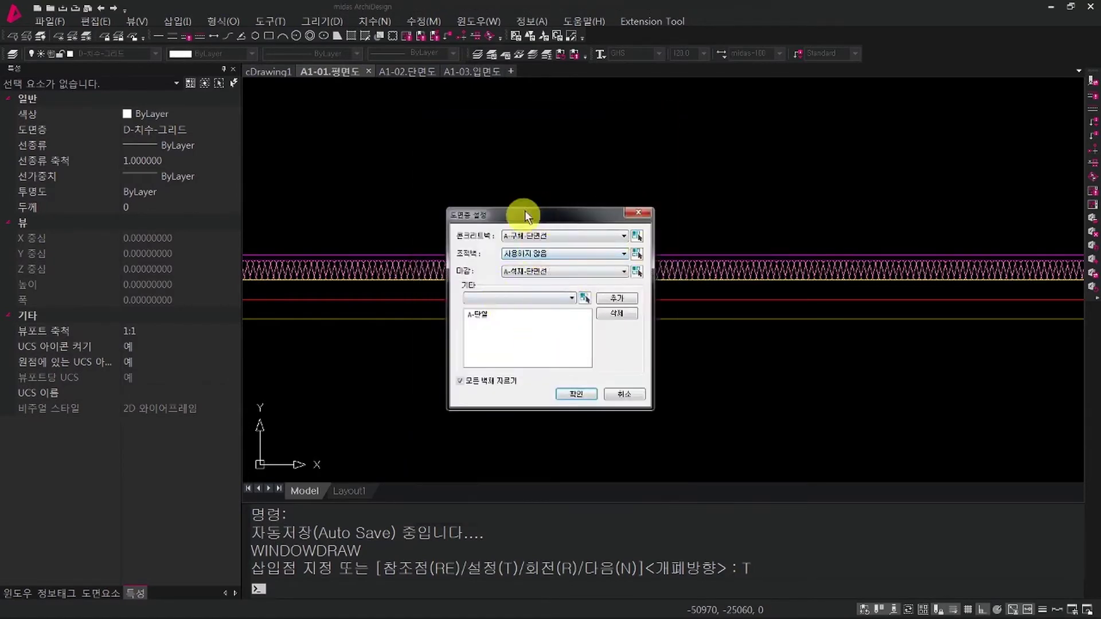
pyautogui.click(571, 395)
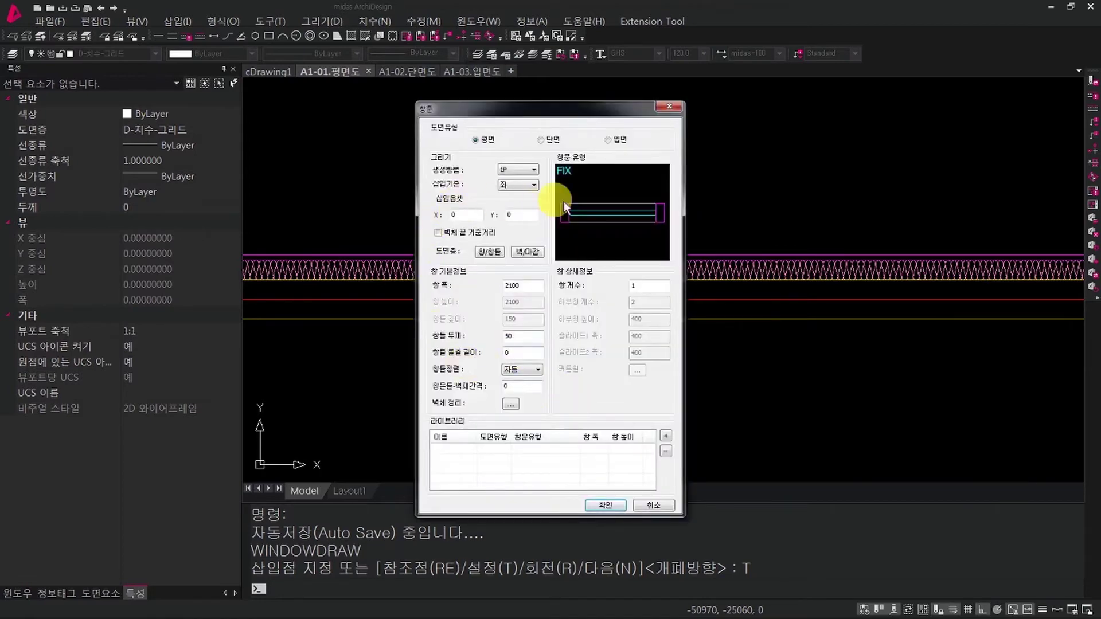
pyautogui.click(607, 252)
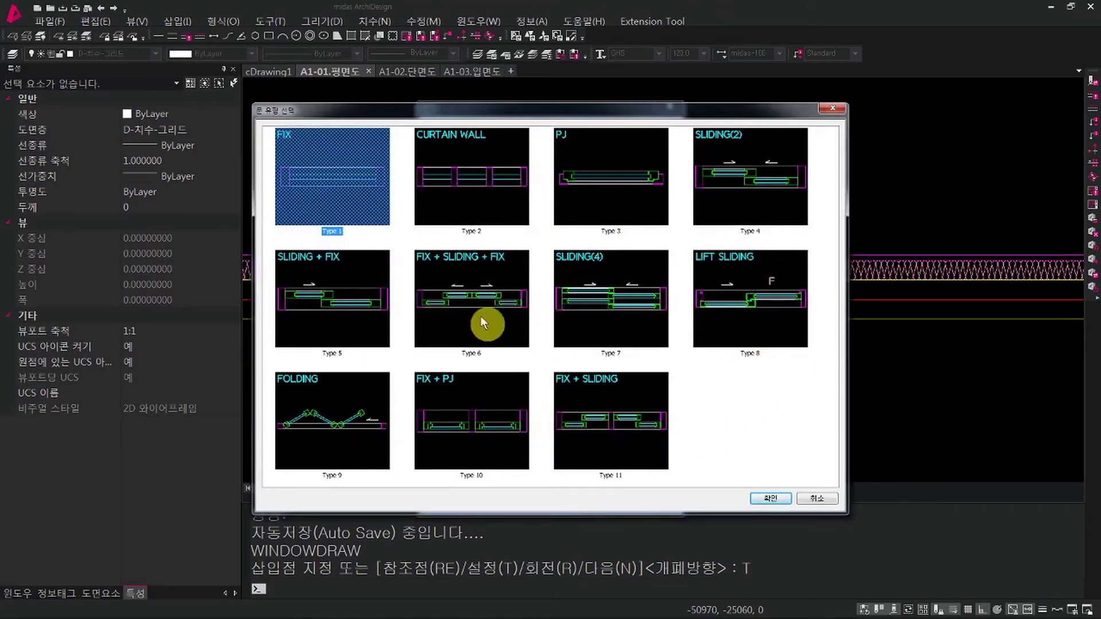
pyautogui.click(770, 498)
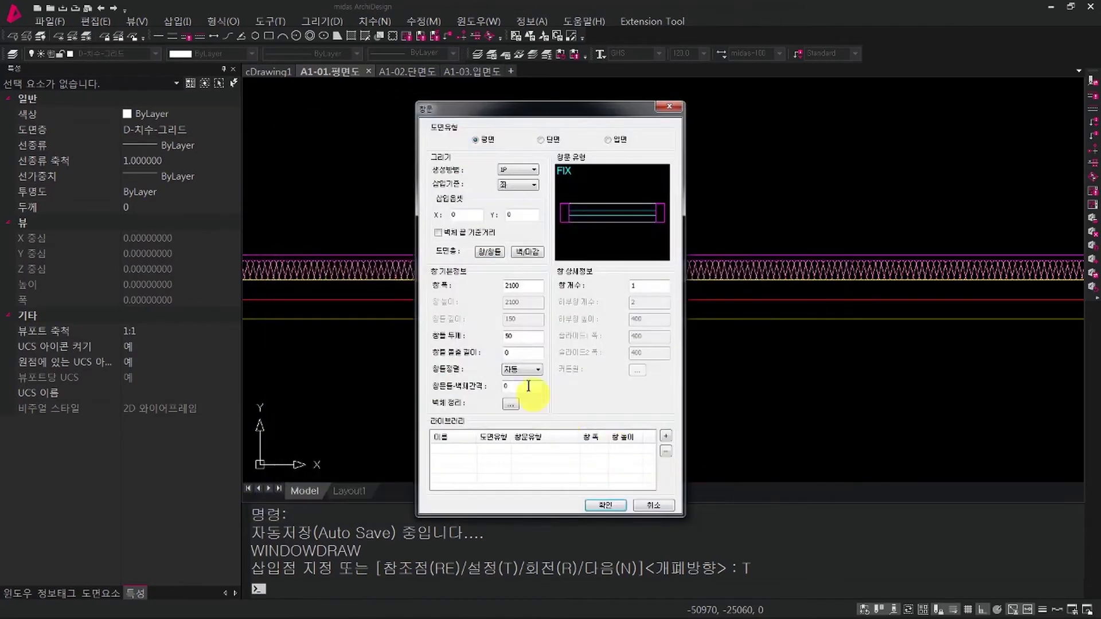
pyautogui.doubleClick(523, 286)
pyautogui.write('18')
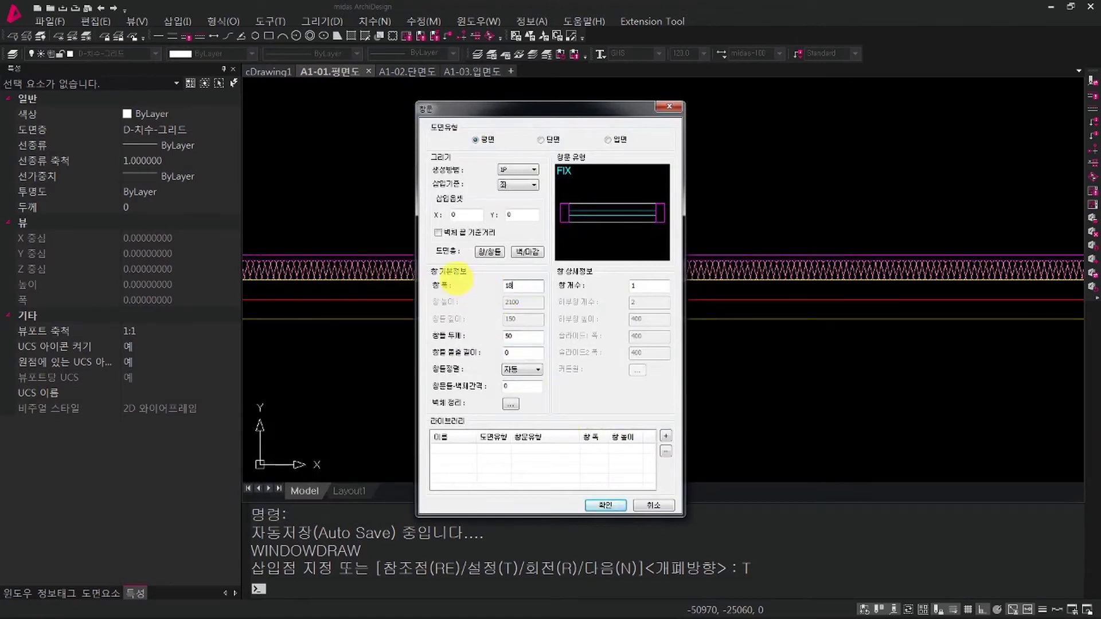
pyautogui.click(604, 505)
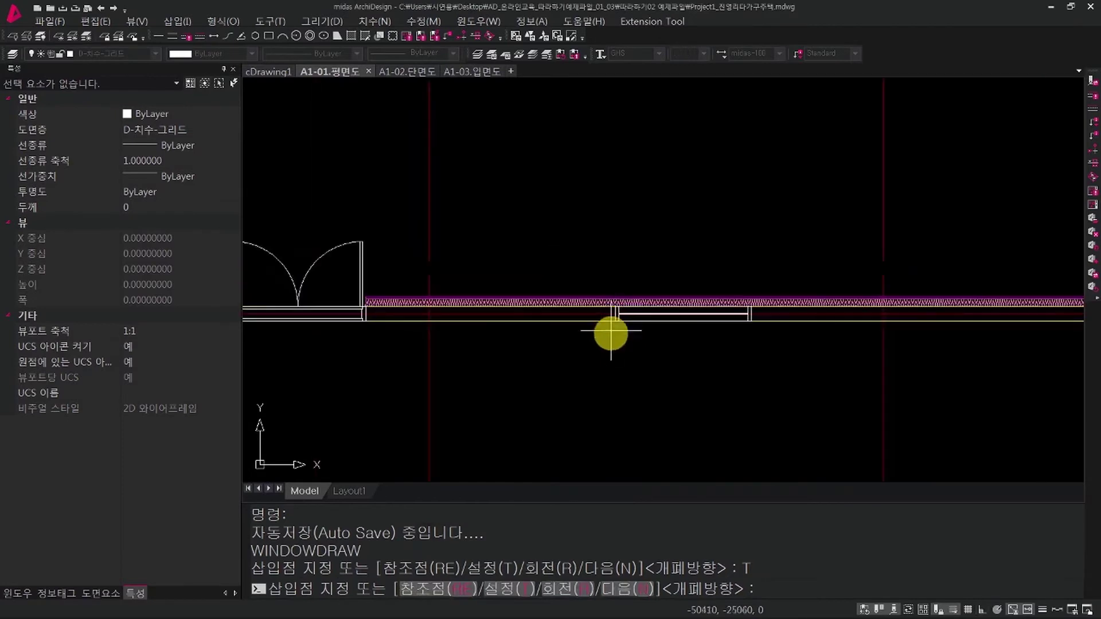
# Insert one fixed window in the upper outer wall between the second and third vertical axes, and another between the third and fourth.
pyautogui.moveTo(701, 380); pyautogui.dragTo(556, 390, button='middle')
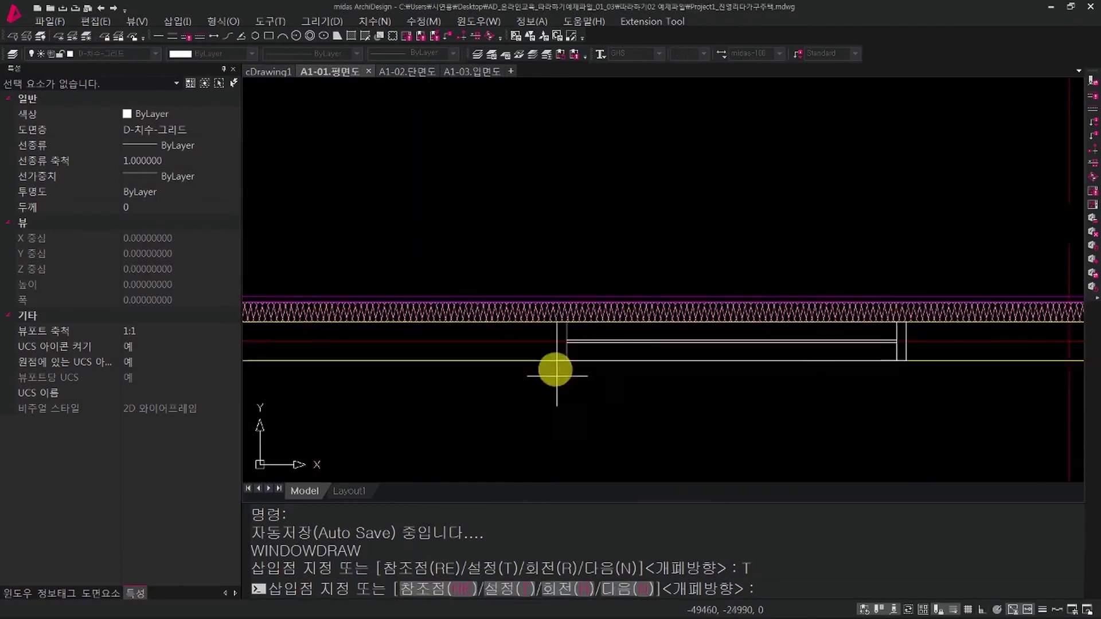
pyautogui.click(532, 357)
pyautogui.moveTo(988, 420)
pyautogui.mouseDown(button='middle')
pyautogui.moveTo(542, 420)
pyautogui.moveTo(555, 398)
pyautogui.mouseUp(button='middle')
pyautogui.scroll(-2, 555, 398)
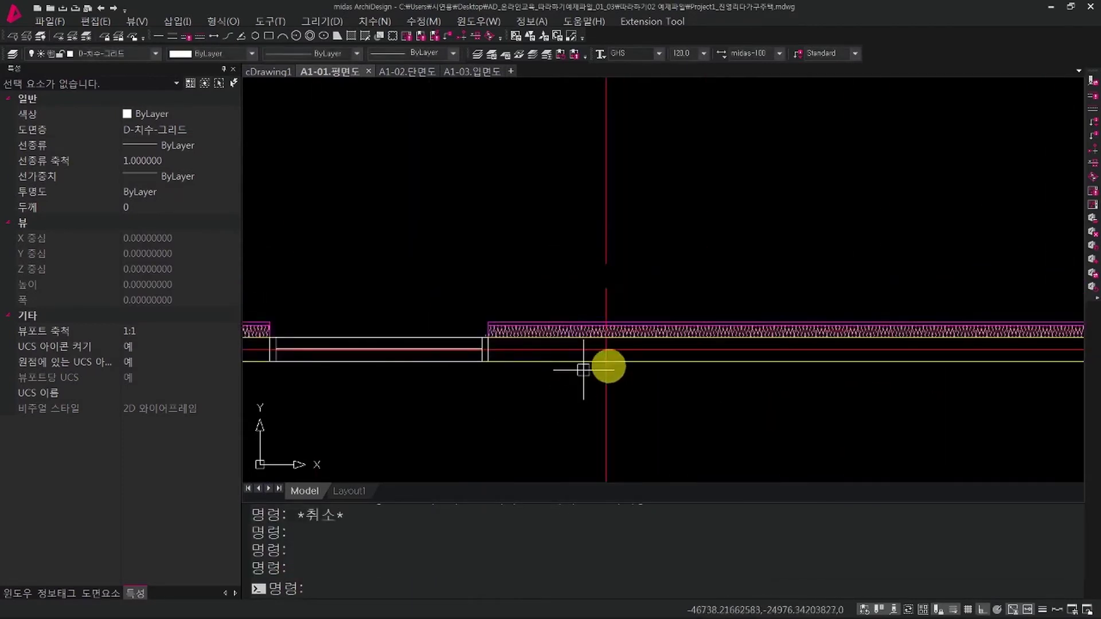
pyautogui.press('space')
pyautogui.click(686, 363)
pyautogui.moveTo(700, 400)
pyautogui.mouseDown(button='middle')
pyautogui.moveTo(822, 368)
pyautogui.moveTo(822, 356)
pyautogui.mouseUp(button='middle')
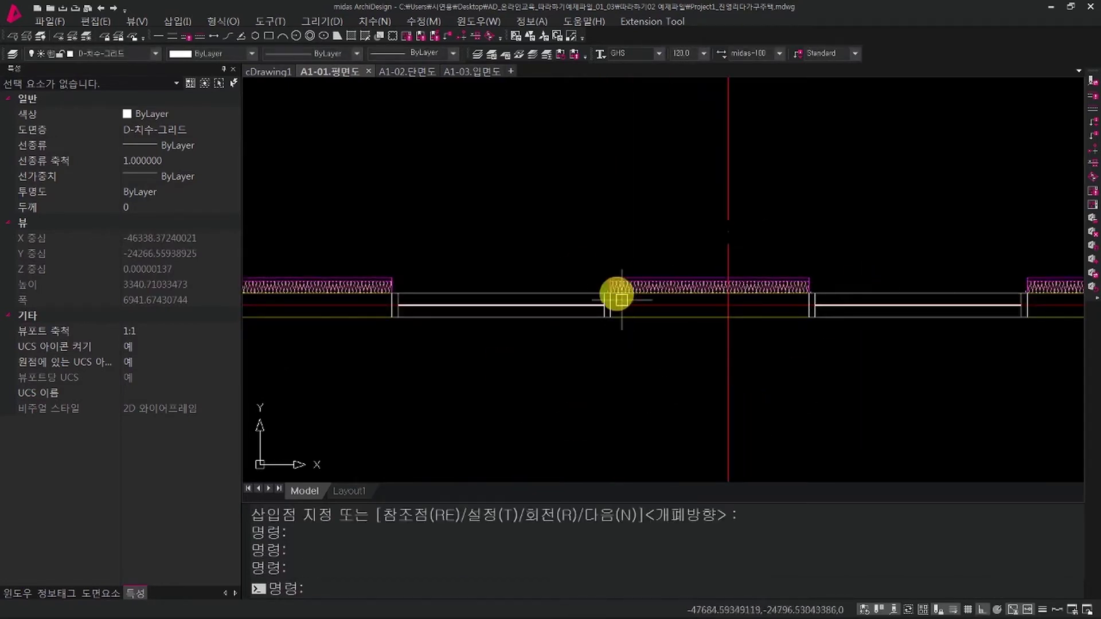
# Examine the door and windows inserted in the upper outer wall, along with the Extension Tool's 건축 commands.
pyautogui.scroll(-2, 617, 295)
pyautogui.moveTo(616, 295)
pyautogui.mouseDown(button='middle')
pyautogui.moveTo(710, 373)
pyautogui.moveTo(756, 344)
pyautogui.mouseUp(button='middle')
pyautogui.scroll(-2, 740, 356)
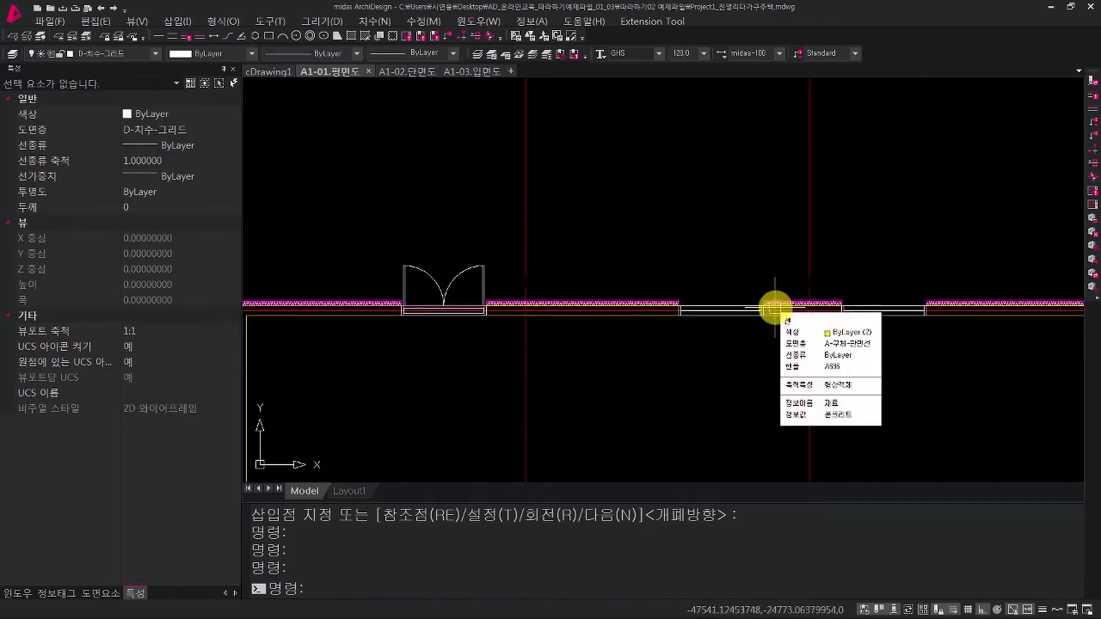
pyautogui.click(672, 22)
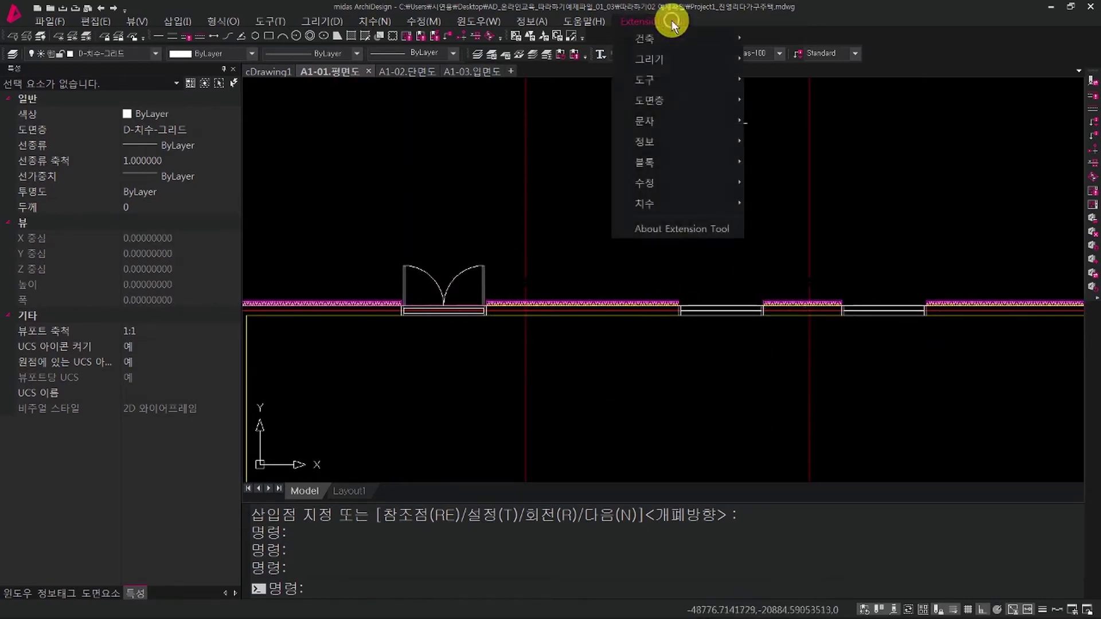
pyautogui.moveTo(661, 37)
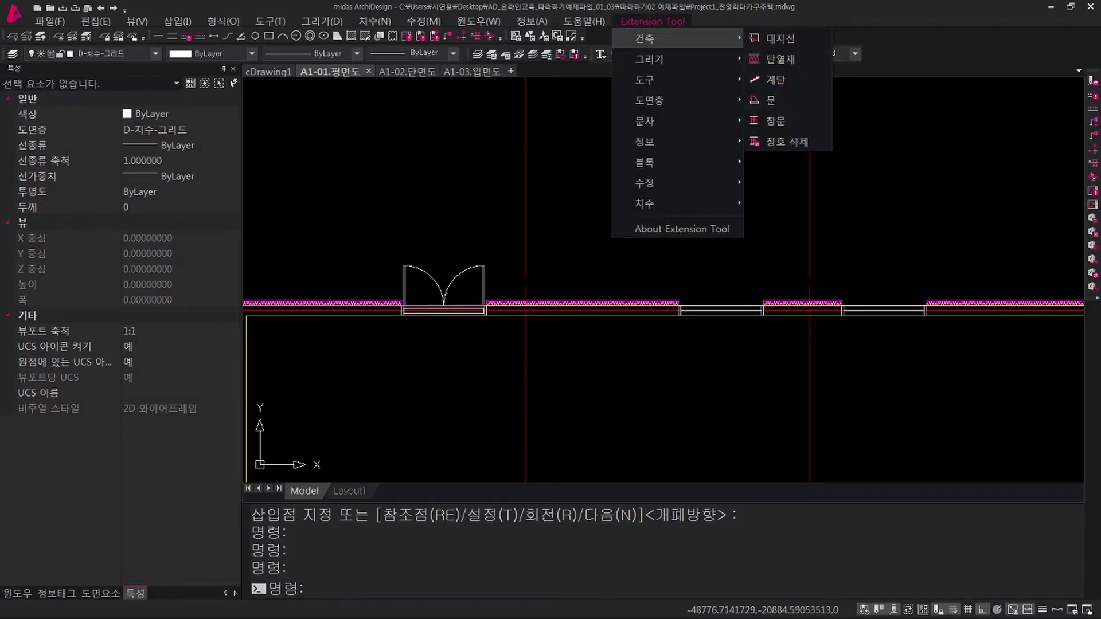
pyautogui.click(820, 102)
pyautogui.scroll(5, 711, 367)
pyautogui.moveTo(680, 352); pyautogui.dragTo(762, 209, button='middle')
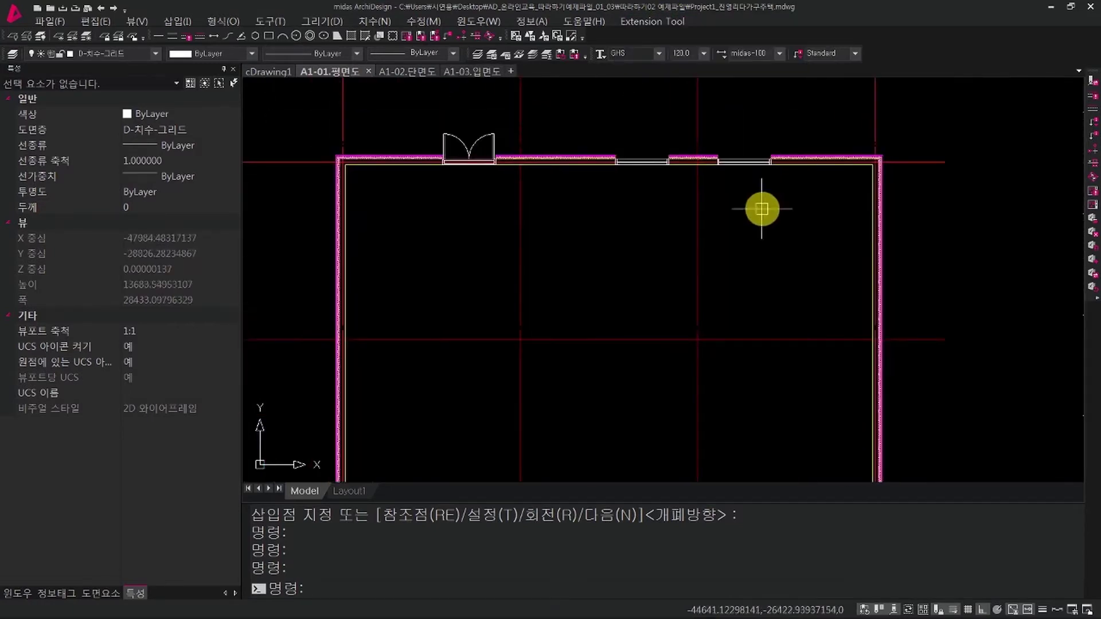
pyautogui.scroll(-3, 761, 208)
pyautogui.moveTo(729, 265); pyautogui.dragTo(720, 294, button='middle')
pyautogui.scroll(8, 565, 192)
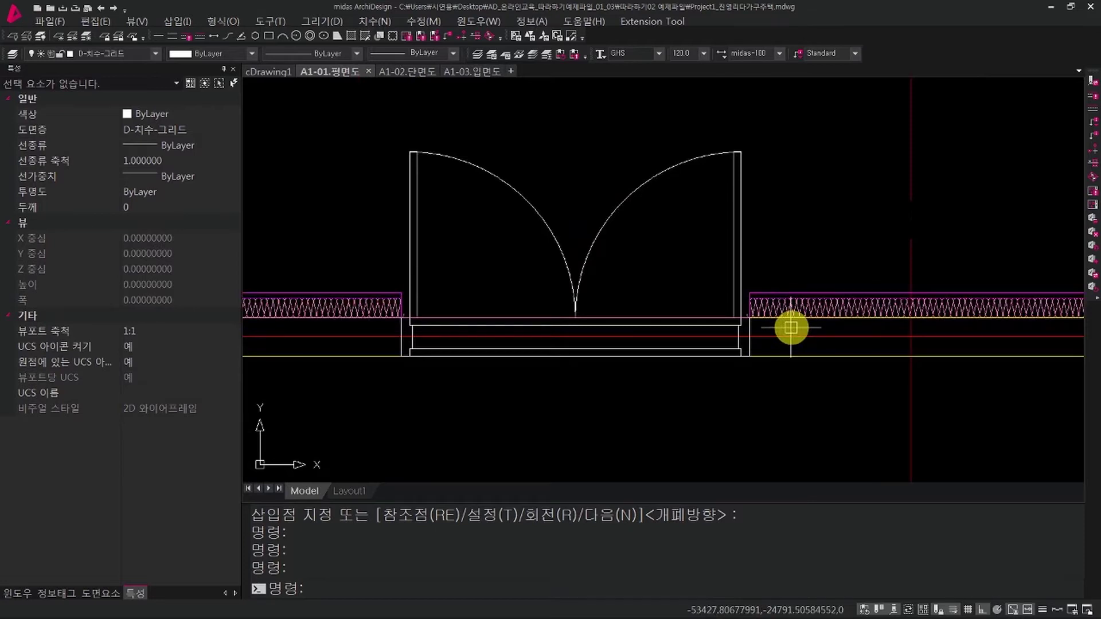
# Review the Extension Tool's 문 (DOORDRAW) settings, including the 벽/마감 layer assignments, and cancel without changing anything.
pyautogui.press('Escape')
pyautogui.press('Escape')
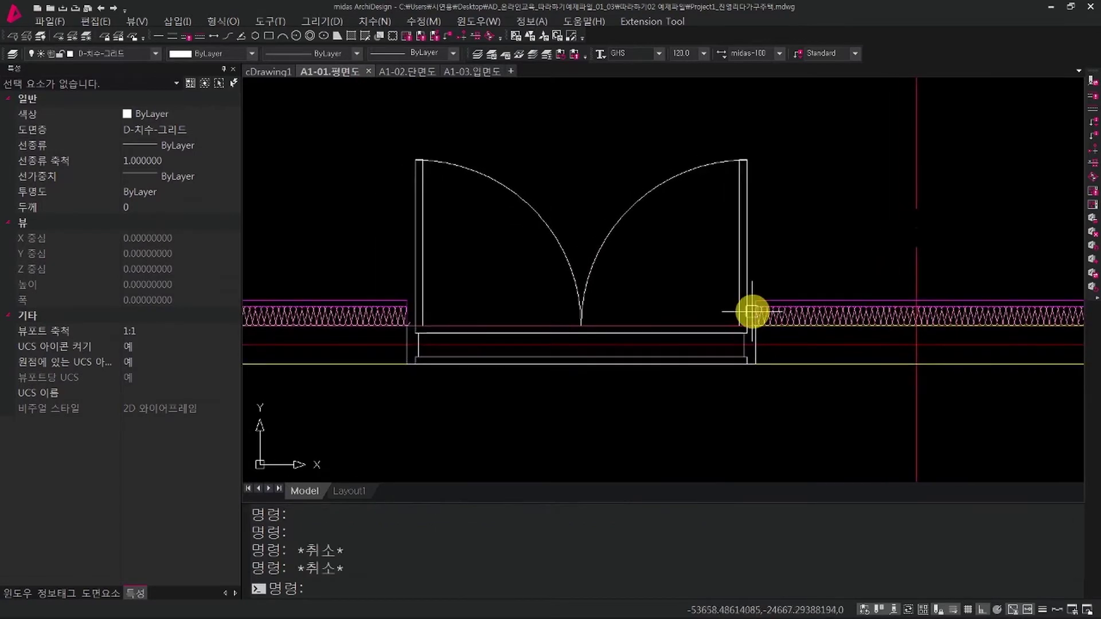
pyautogui.press('Escape')
pyautogui.press('Escape')
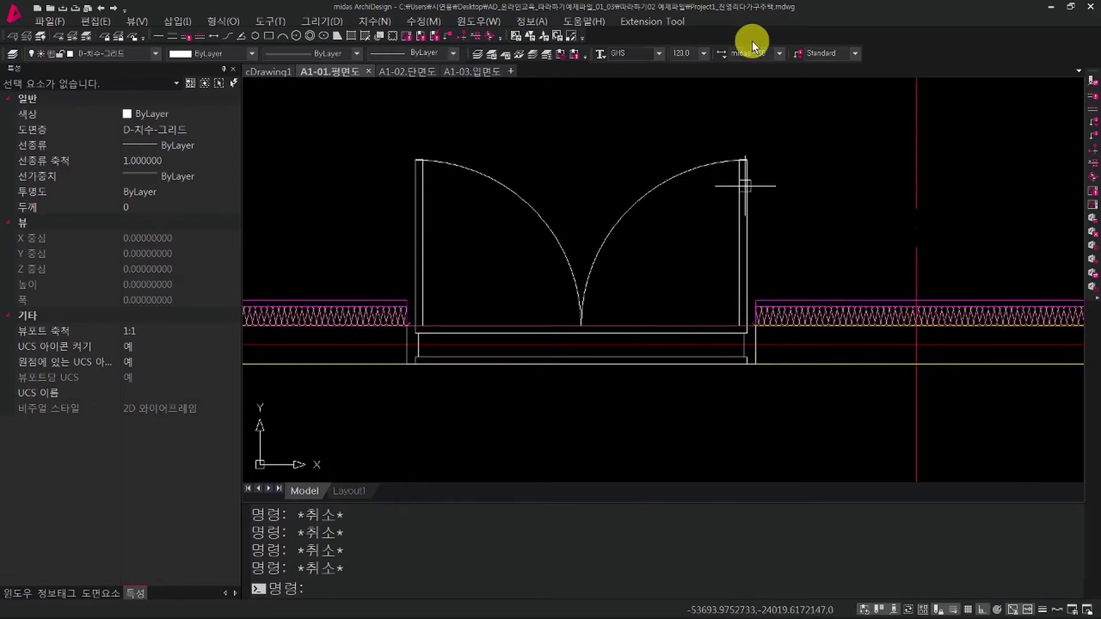
pyautogui.click(651, 23)
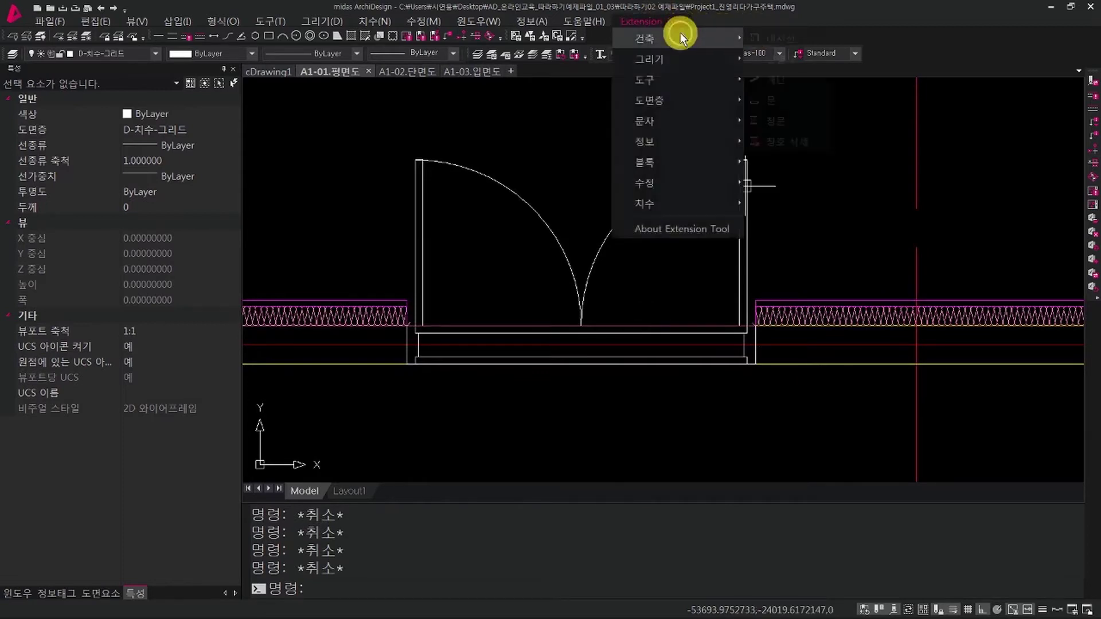
pyautogui.moveTo(738, 57)
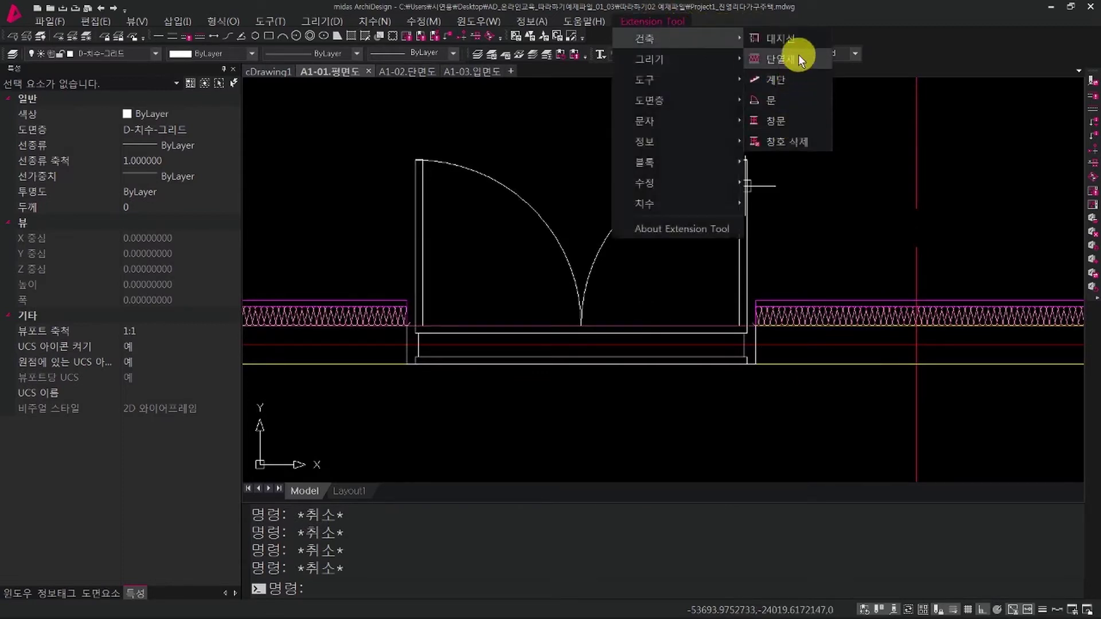
pyautogui.click(780, 99)
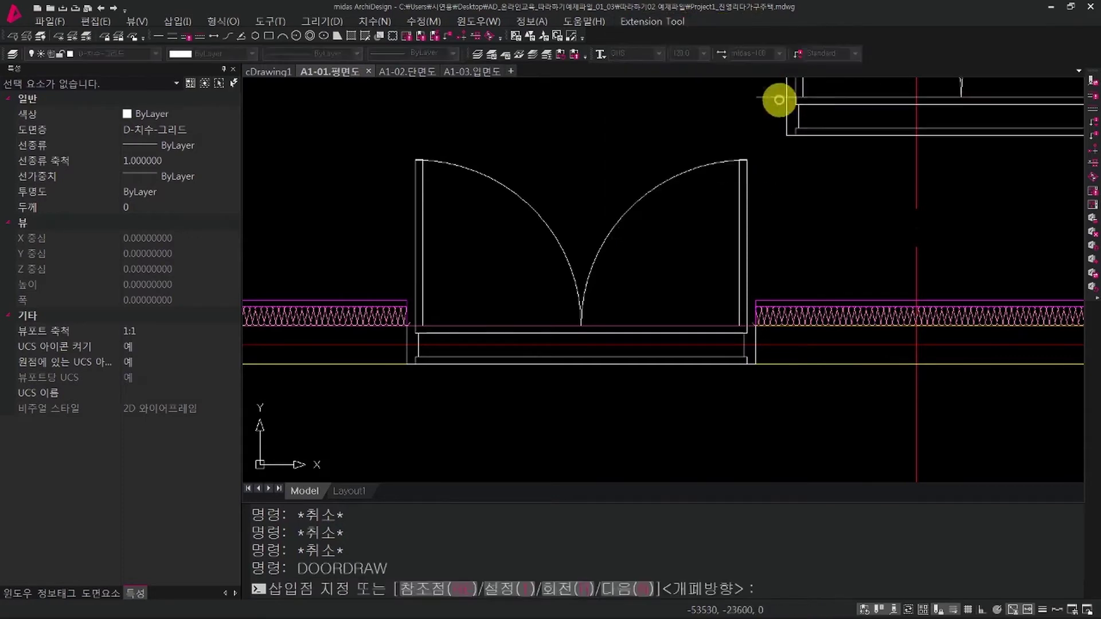
pyautogui.click(510, 590)
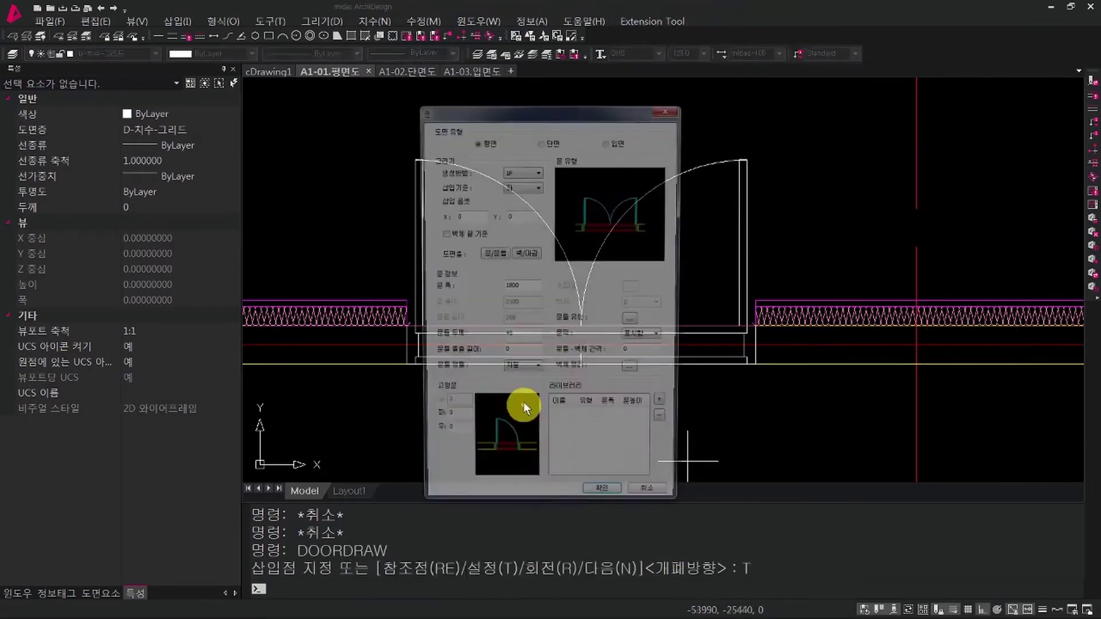
pyautogui.click(529, 255)
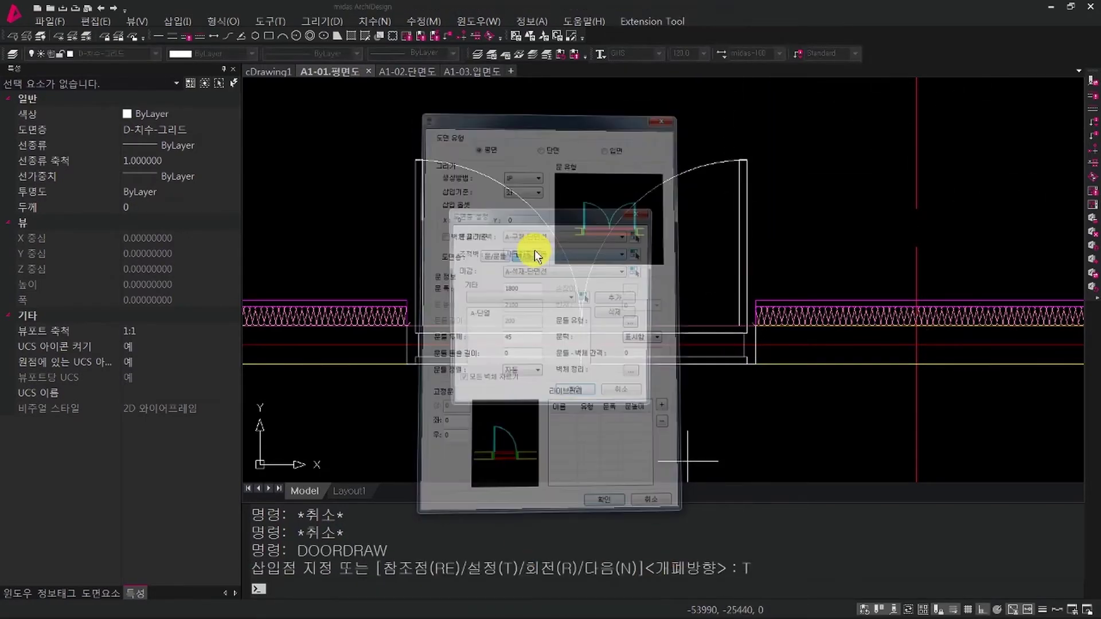
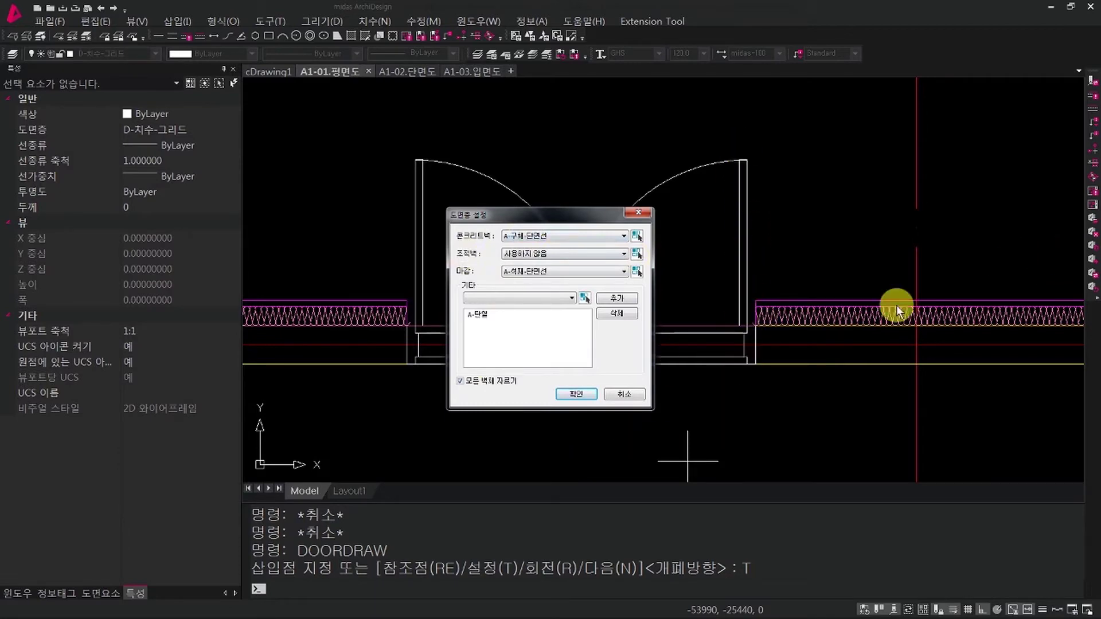
pyautogui.click(632, 393)
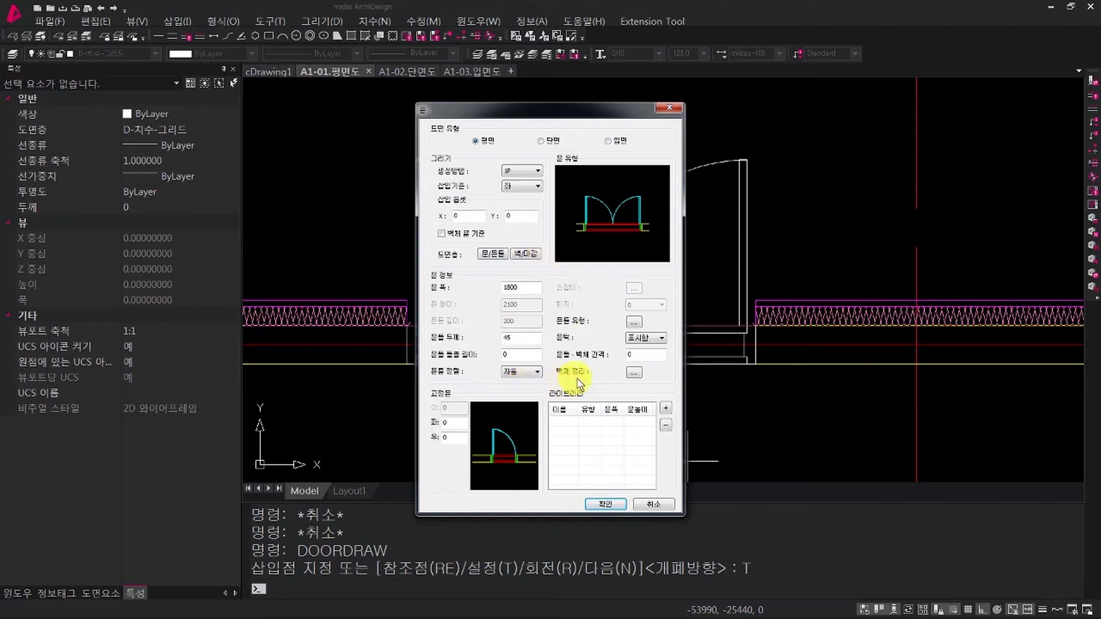
pyautogui.click(658, 504)
pyautogui.scroll(-3, 825, 303)
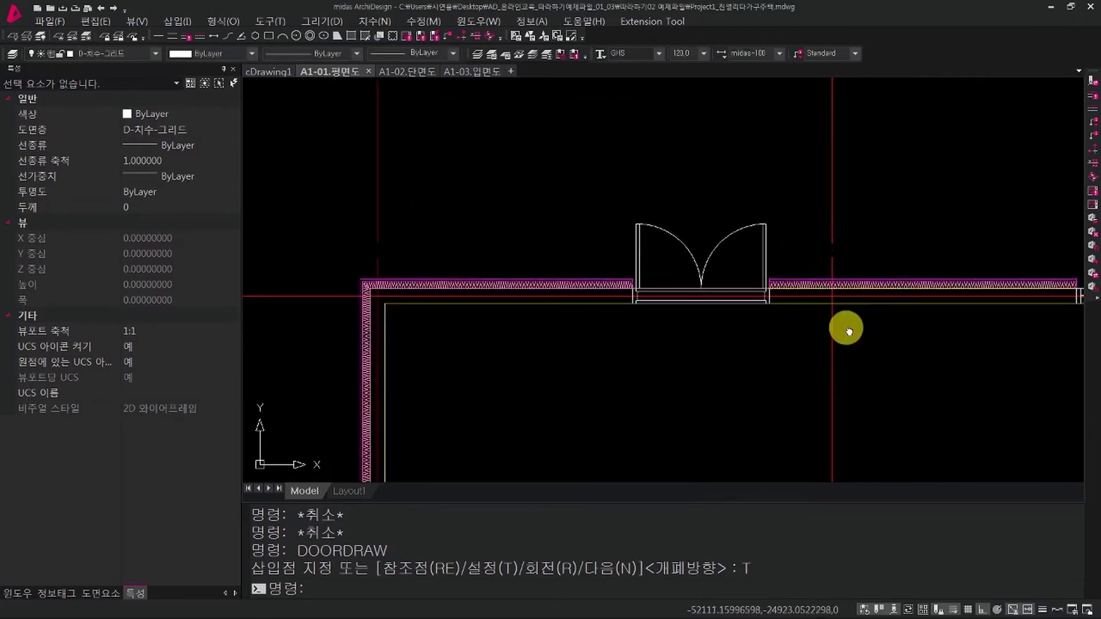
pyautogui.scroll(2, 917, 269)
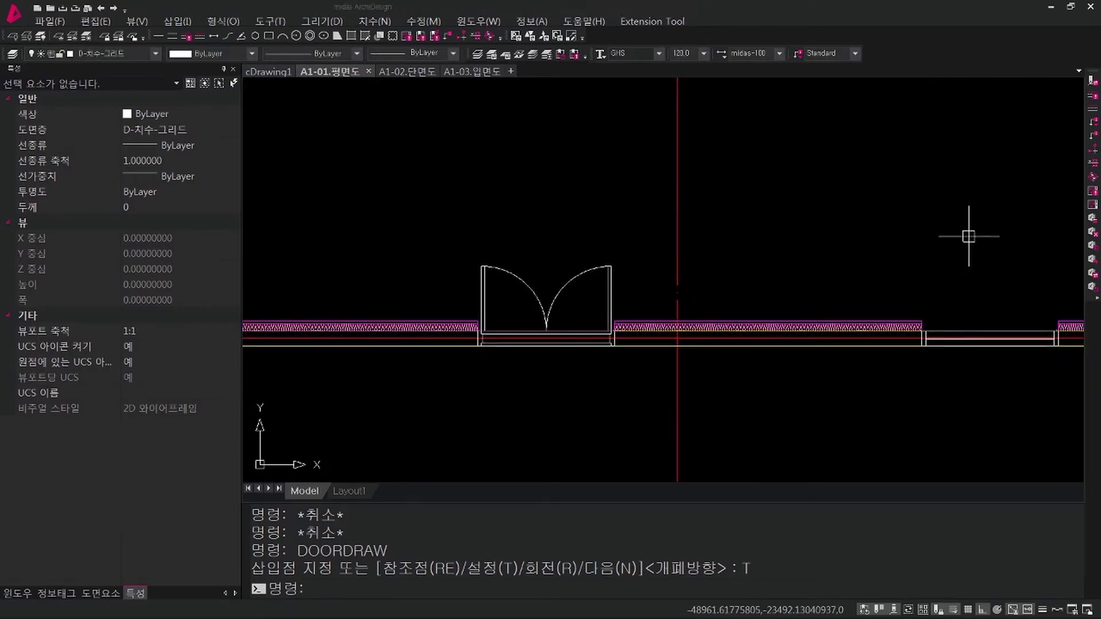
pyautogui.click(771, 432)
pyautogui.click(710, 359)
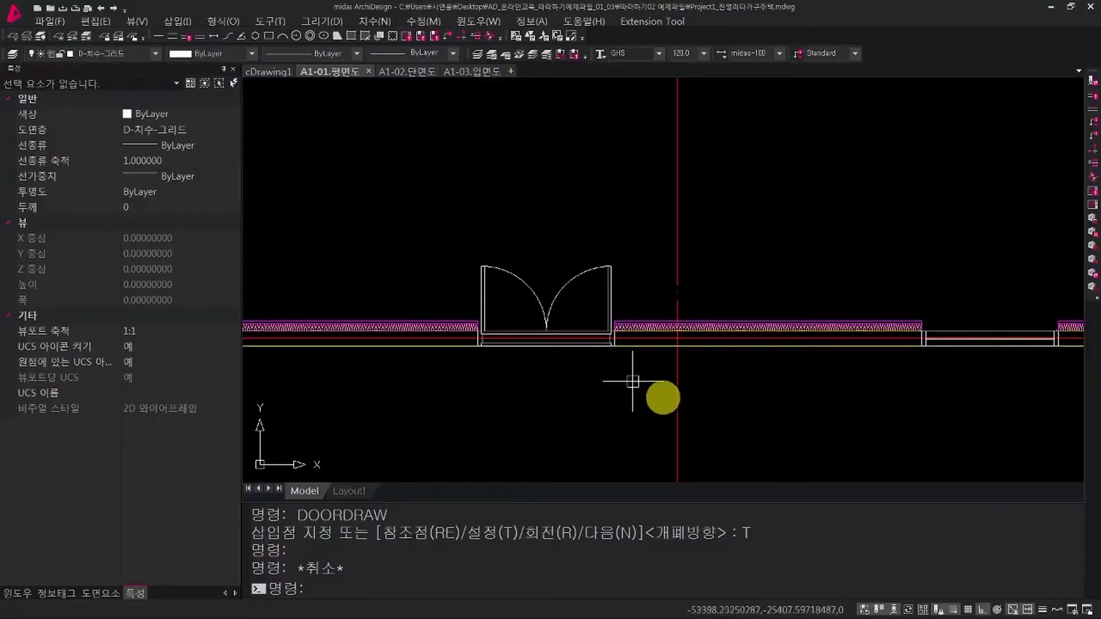
pyautogui.press('Escape')
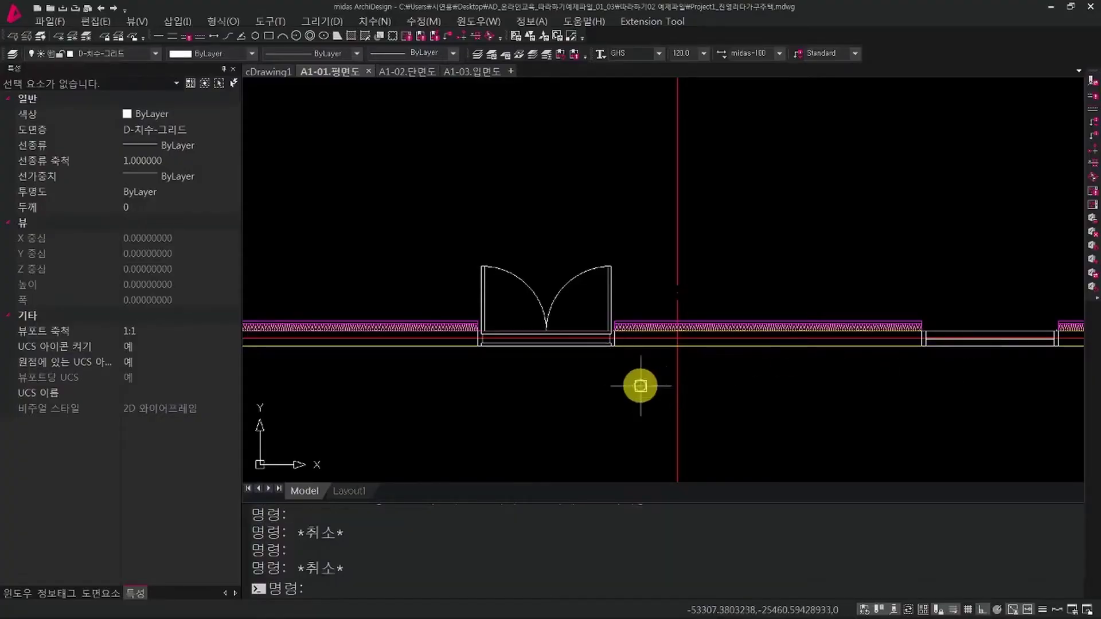
# Start a plot of the A1-01 평면도 drawing with the Microsoft XPS Document Writer printer and A3 paper.
pyautogui.scroll(-8, 638, 386)
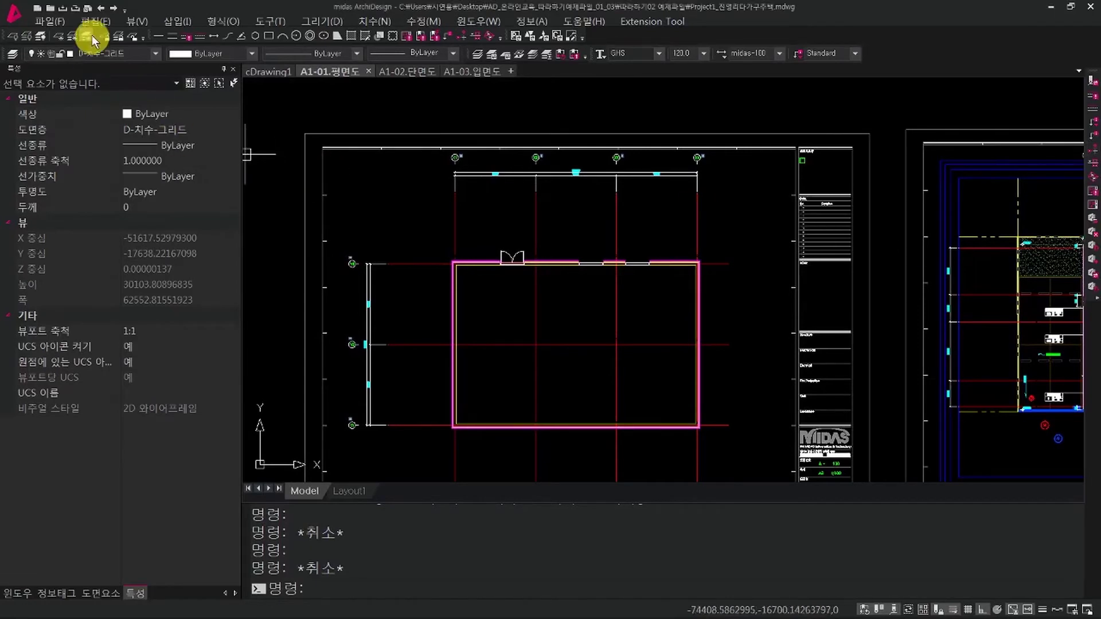
pyautogui.click(51, 23)
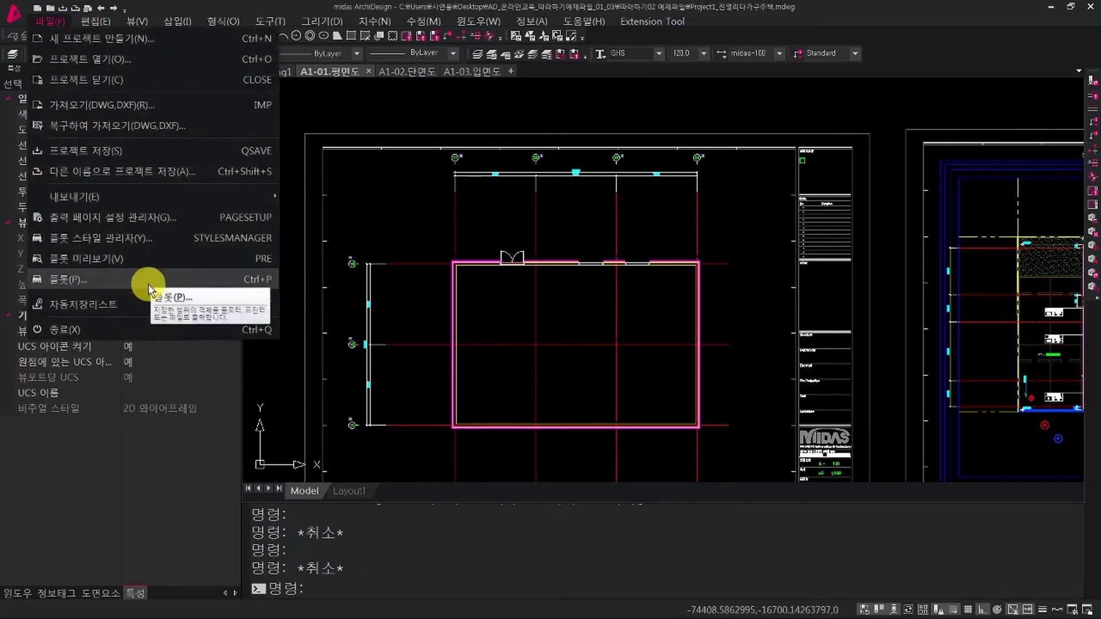
pyautogui.click(260, 281)
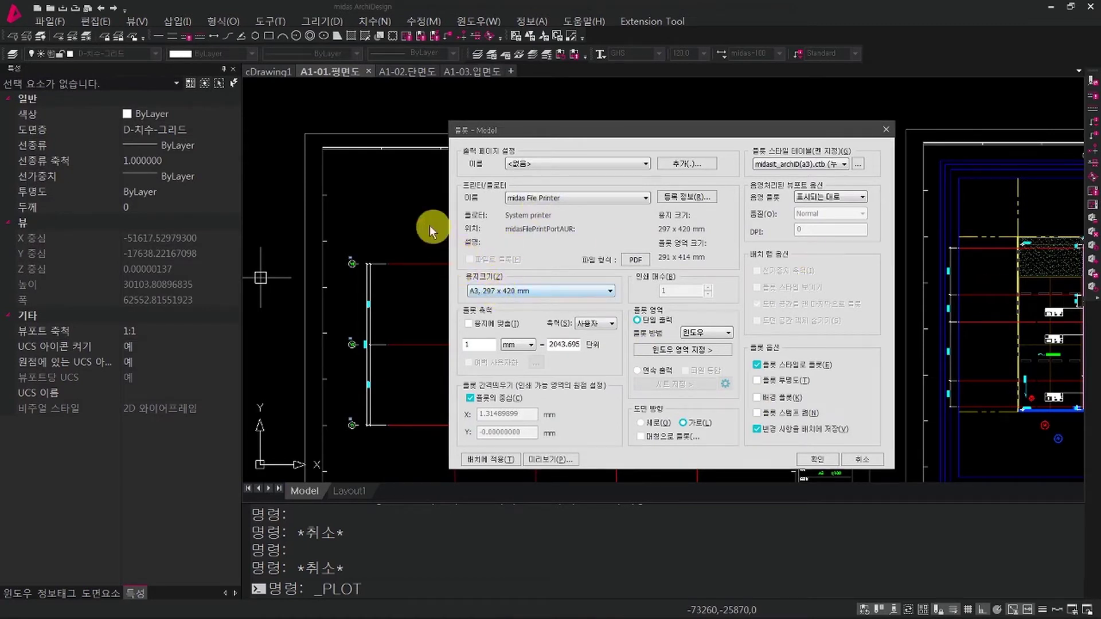
pyautogui.click(526, 198)
pyautogui.click(526, 212)
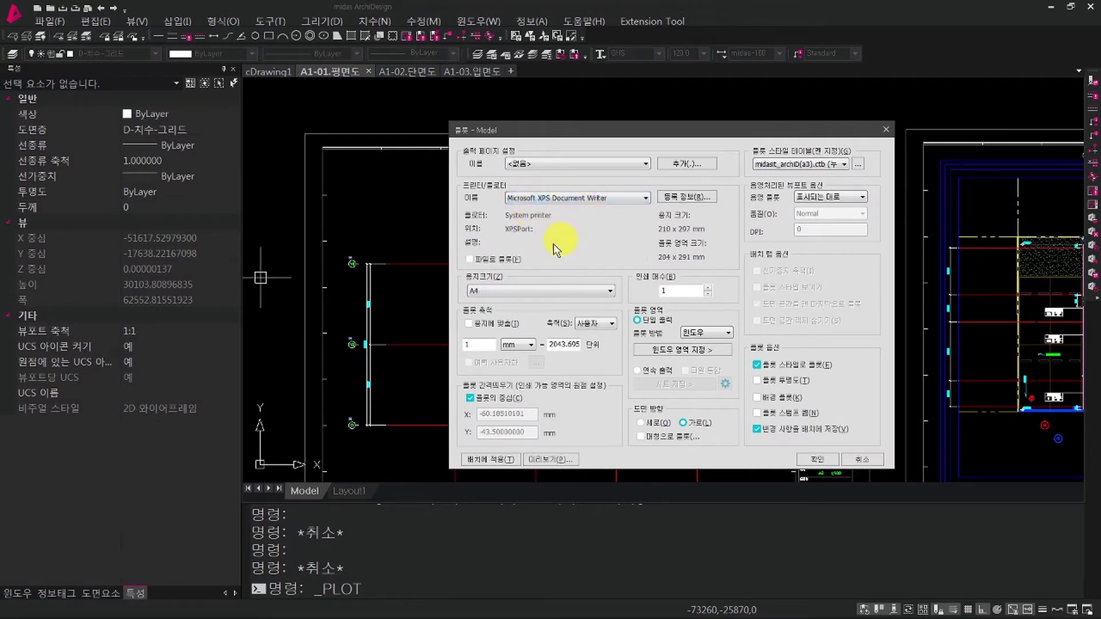
pyautogui.click(520, 296)
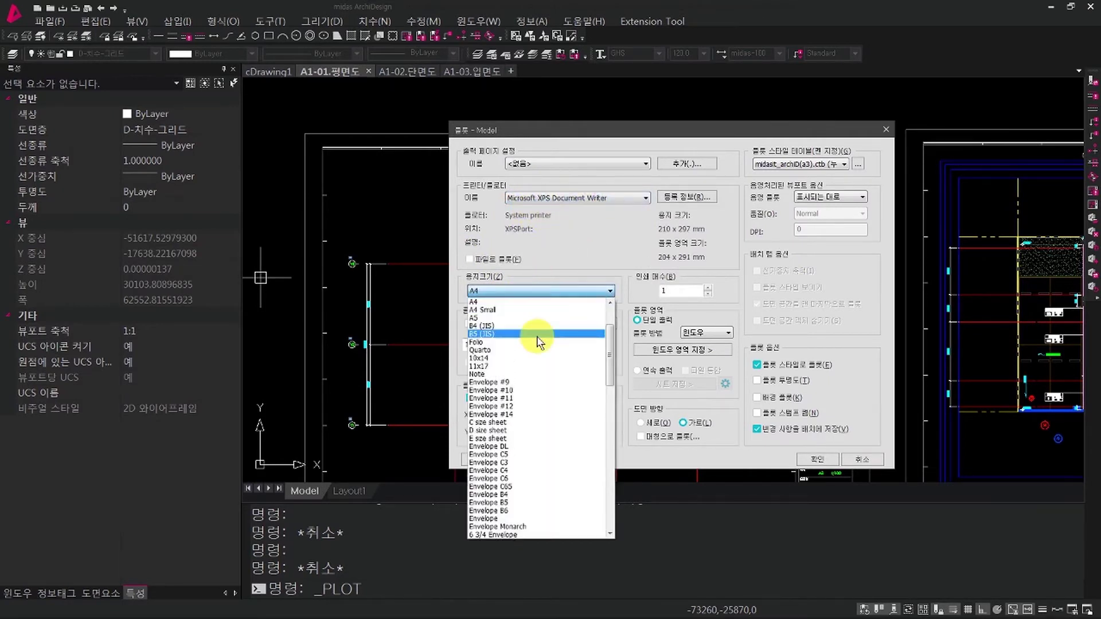
pyautogui.scroll(2, 516, 338)
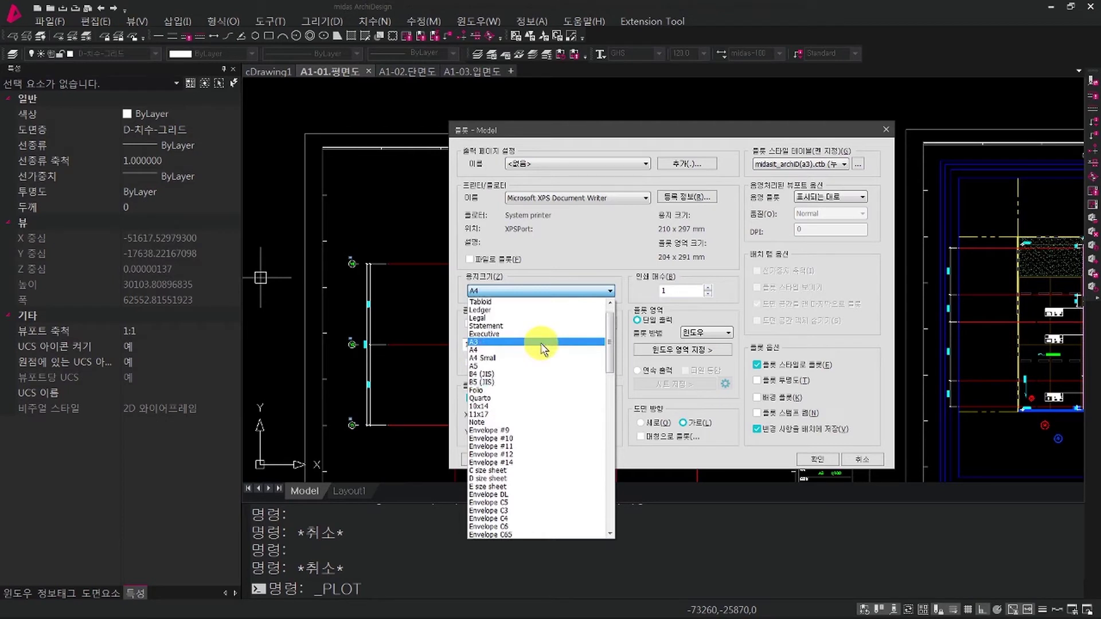
pyautogui.click(542, 342)
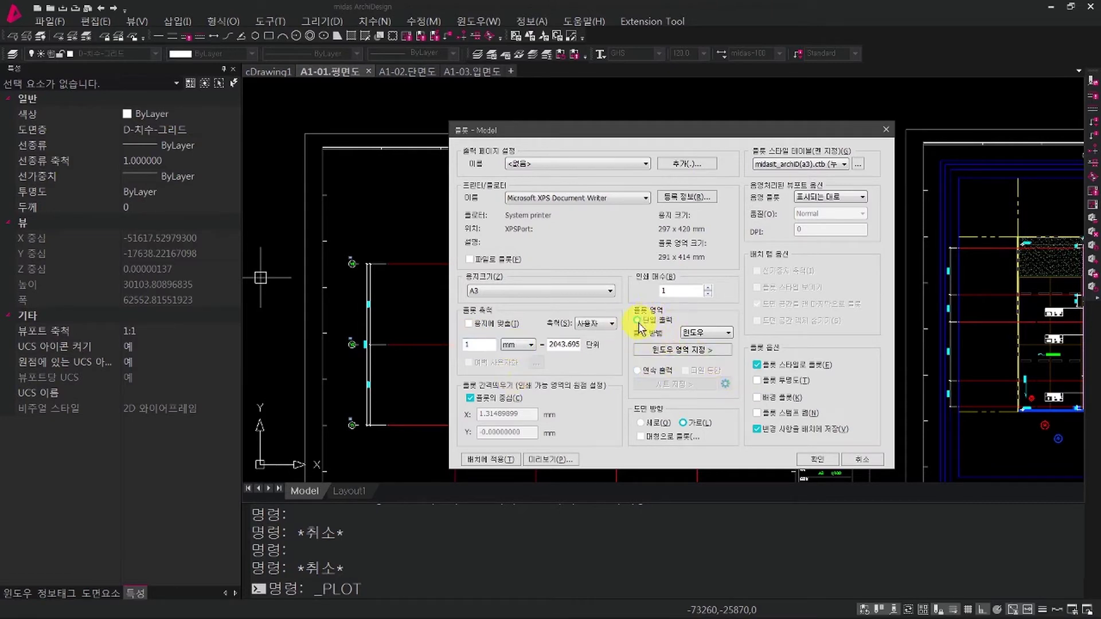
# Define the plot area as a window (윈도우) spanning opposite corners of the floor plan sheet's outer border.
pyautogui.click(700, 334)
pyautogui.click(706, 369)
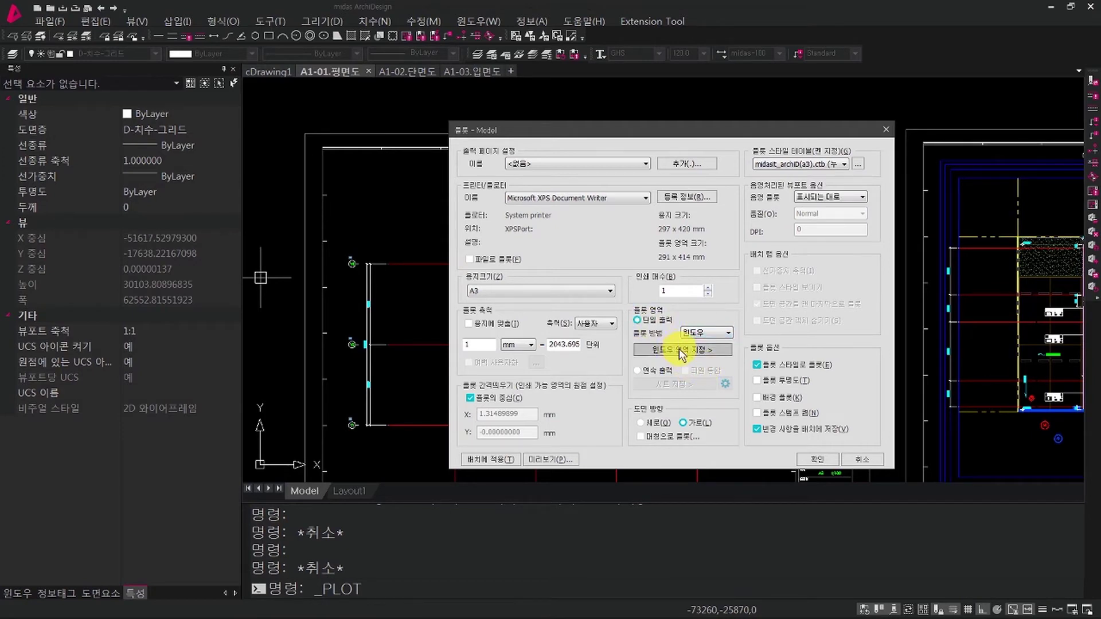
pyautogui.click(682, 351)
pyautogui.scroll(-2, 663, 312)
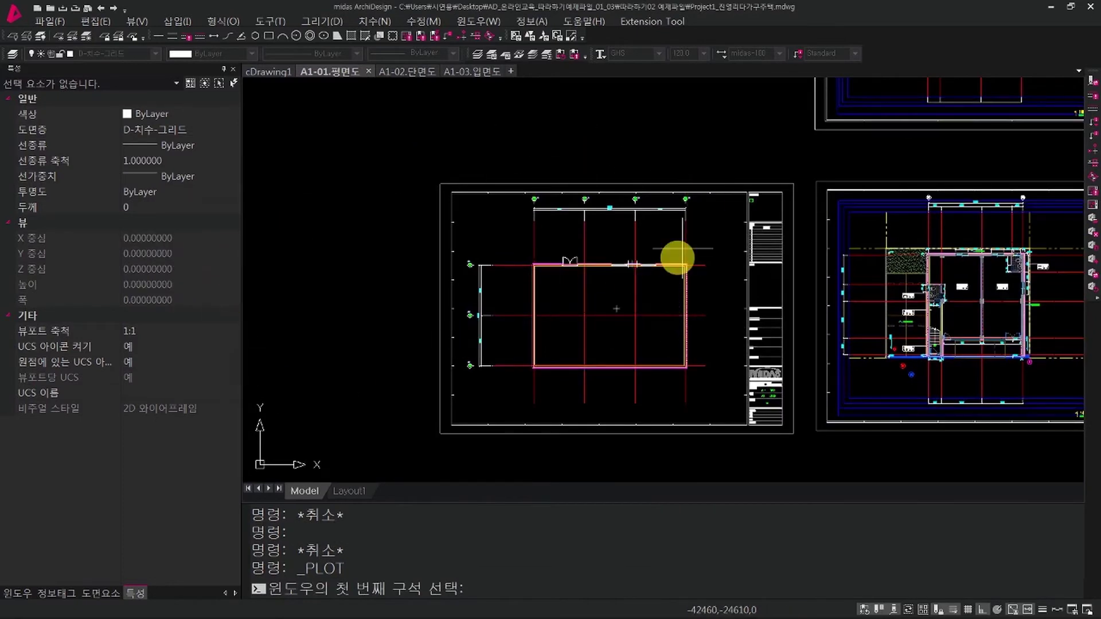
pyautogui.click(440, 434)
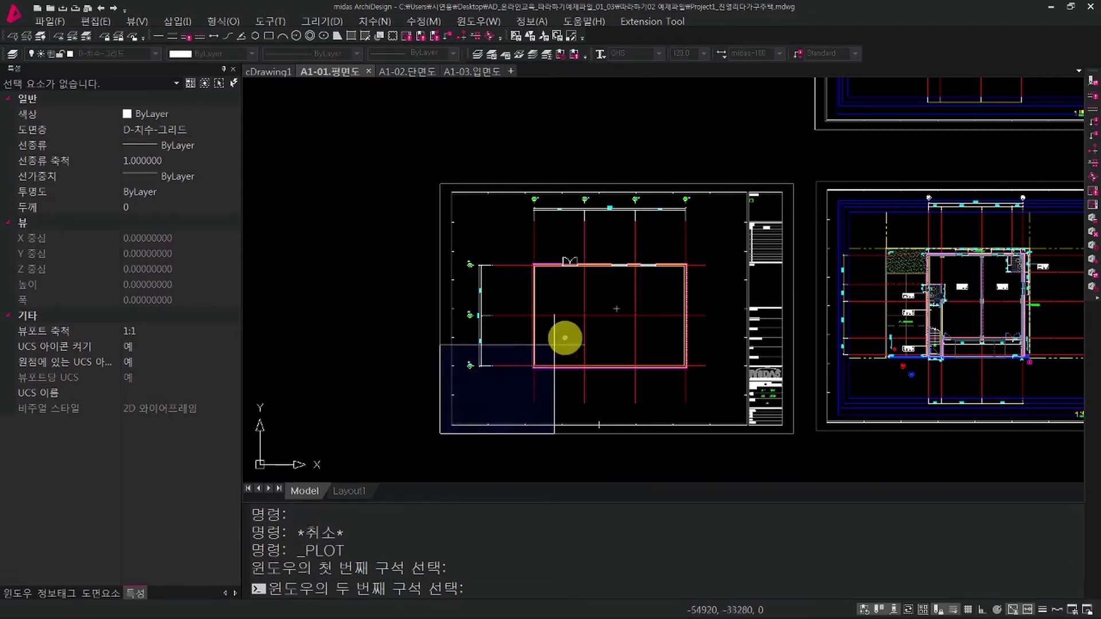
pyautogui.click(793, 184)
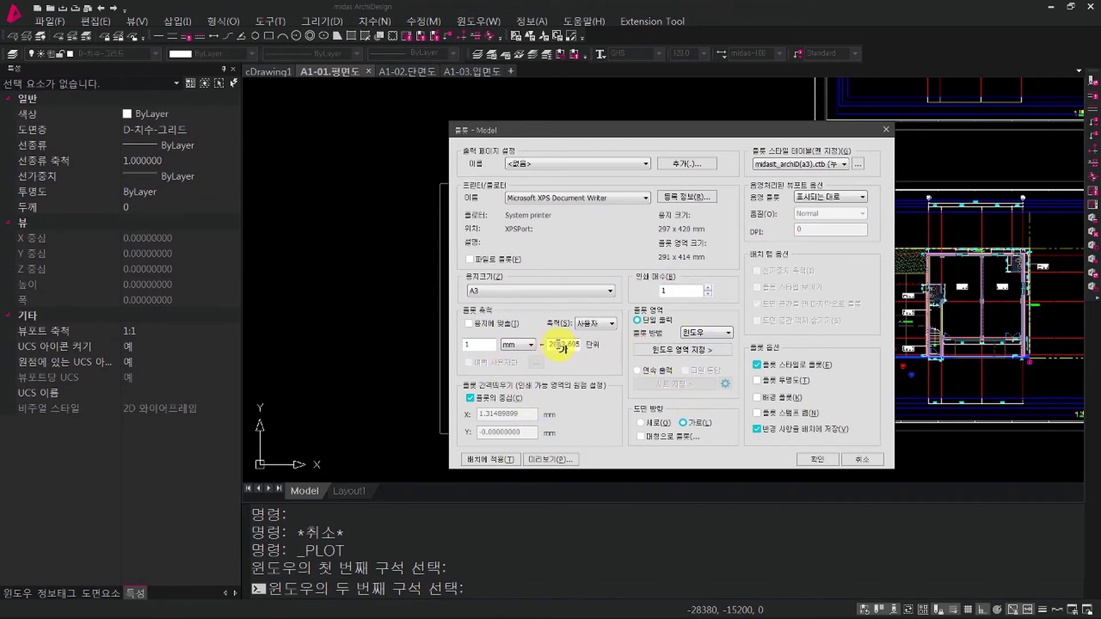
# Try the fit-to-paper (용지에 맞춤) scale with custom margins (여백 사용자화), and turn both options back off.
pyautogui.click(492, 324)
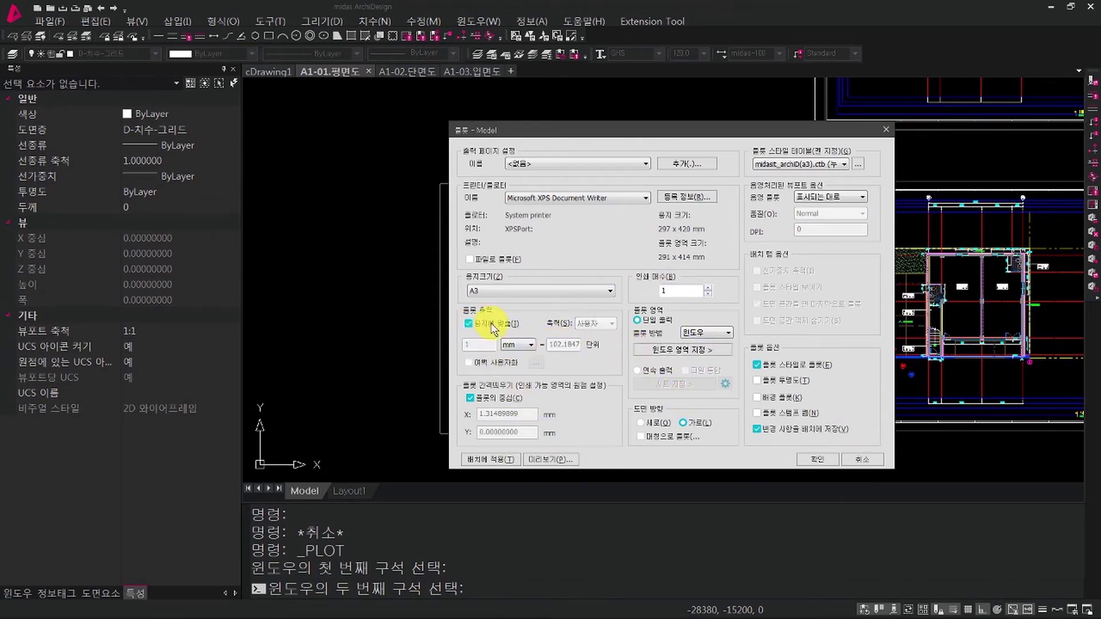
pyautogui.click(491, 323)
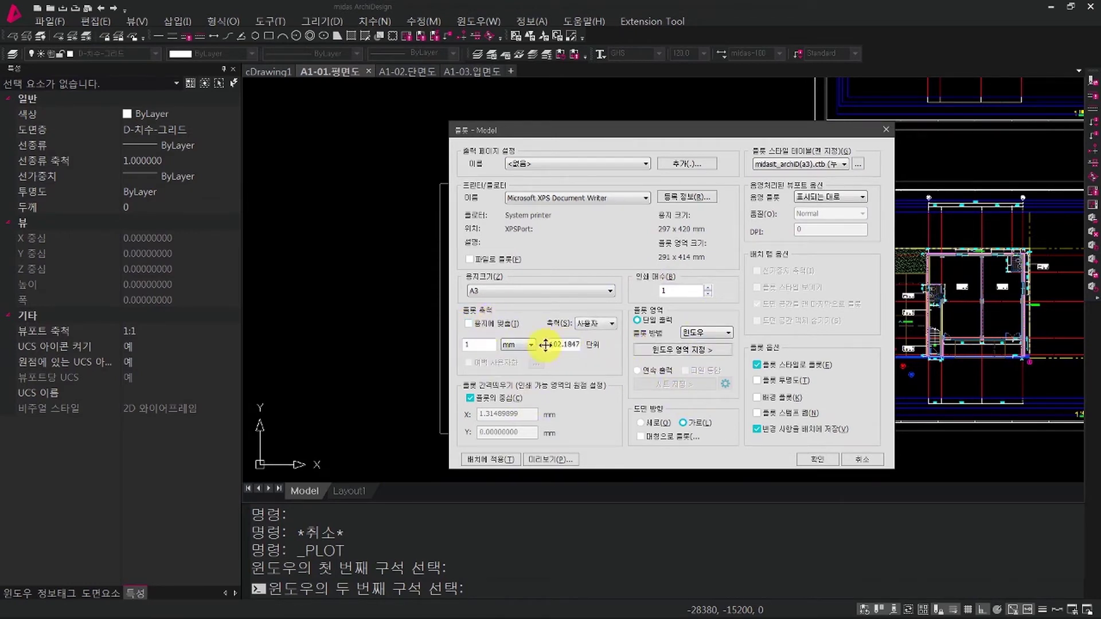
pyautogui.click(471, 324)
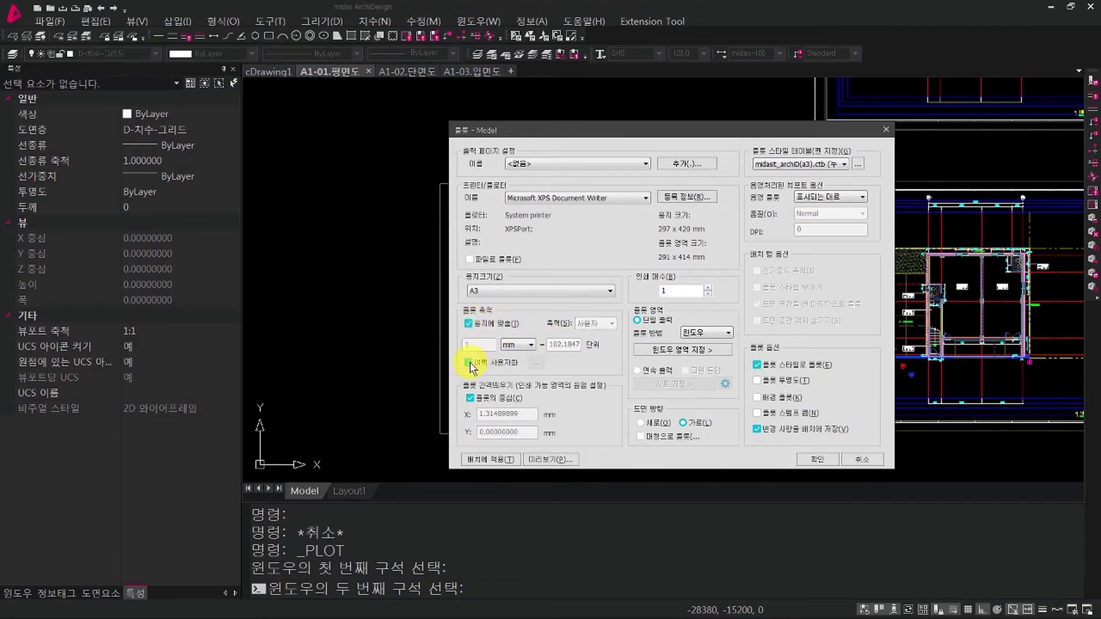
pyautogui.click(469, 362)
pyautogui.click(535, 362)
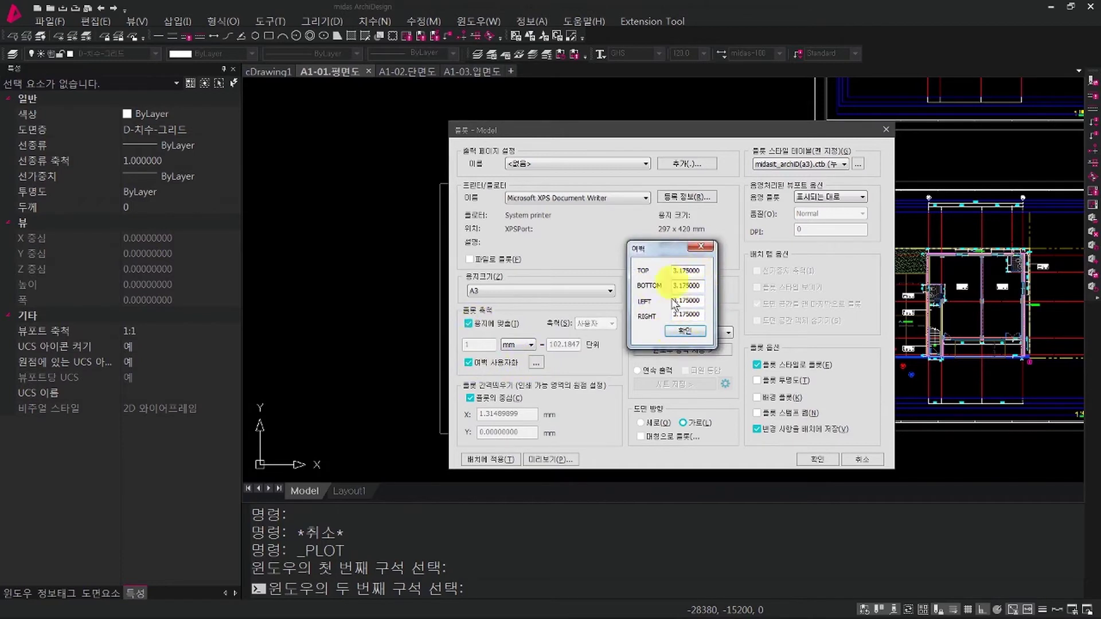
pyautogui.click(697, 248)
pyautogui.click(469, 362)
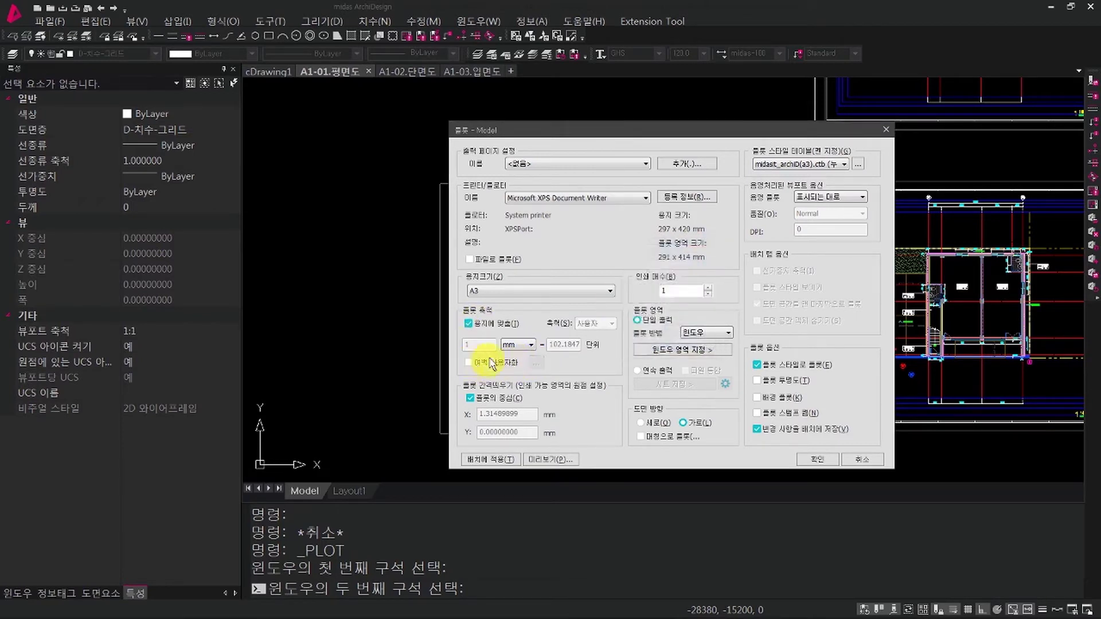
pyautogui.click(501, 324)
# Set the plot scale to 1 mm = 100 units and assign the MIDAS_A3.ctb plot style table.
pyautogui.doubleClick(548, 344)
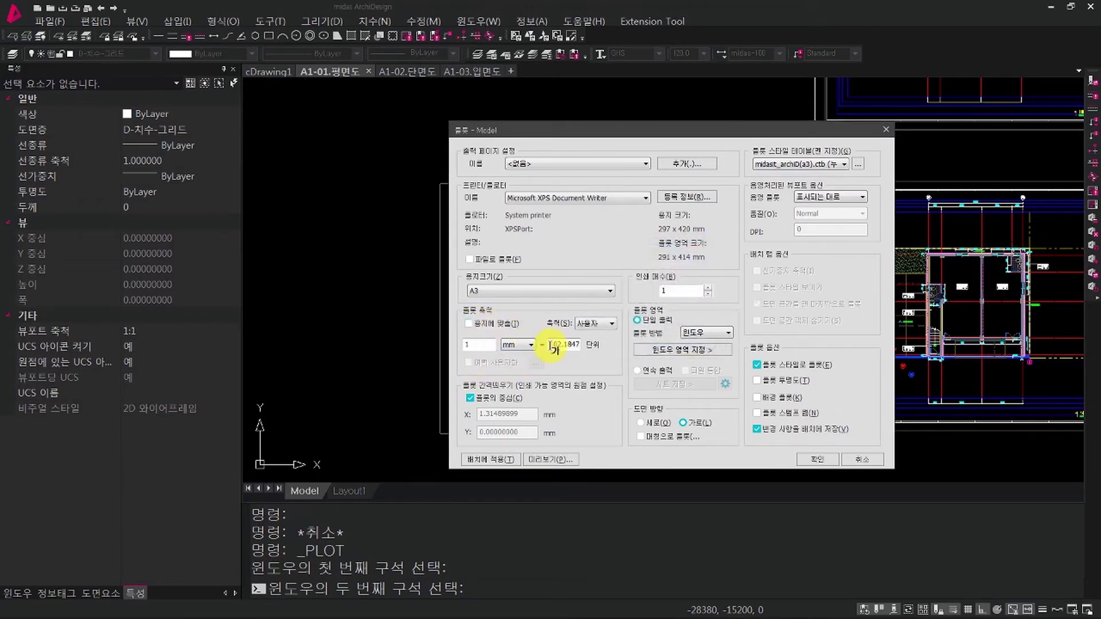
pyautogui.write('100')
pyautogui.click(803, 462)
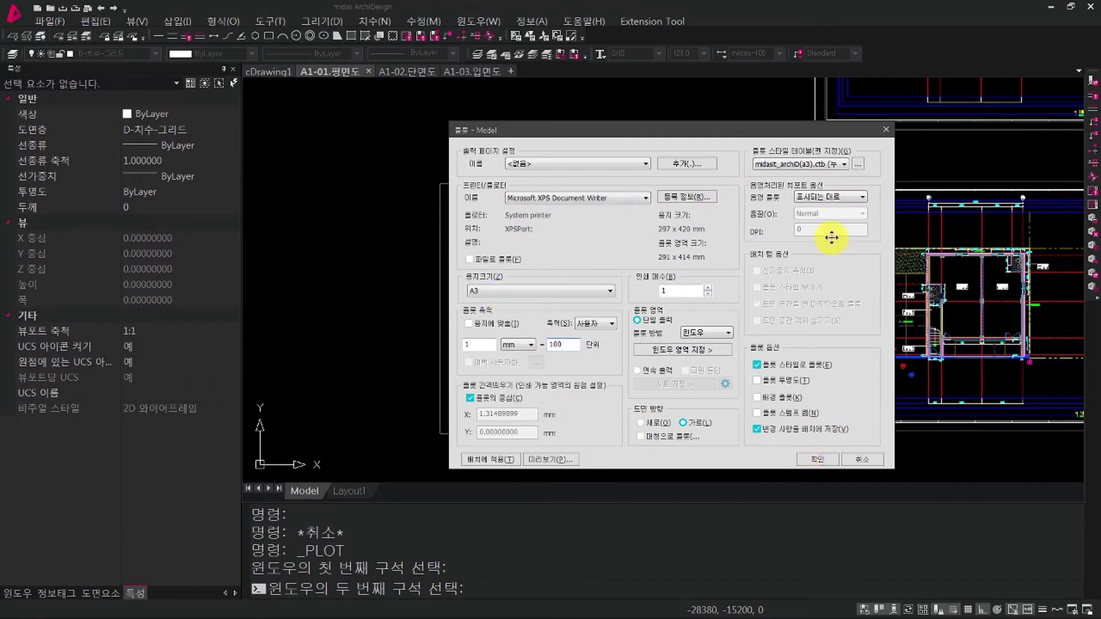
pyautogui.click(813, 166)
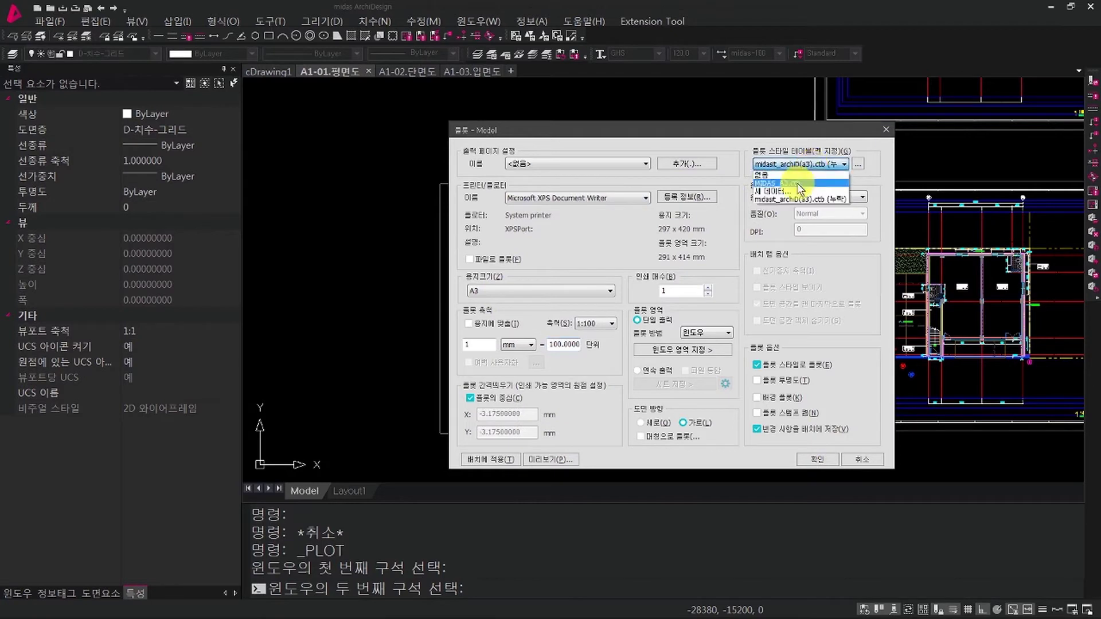
pyautogui.click(798, 184)
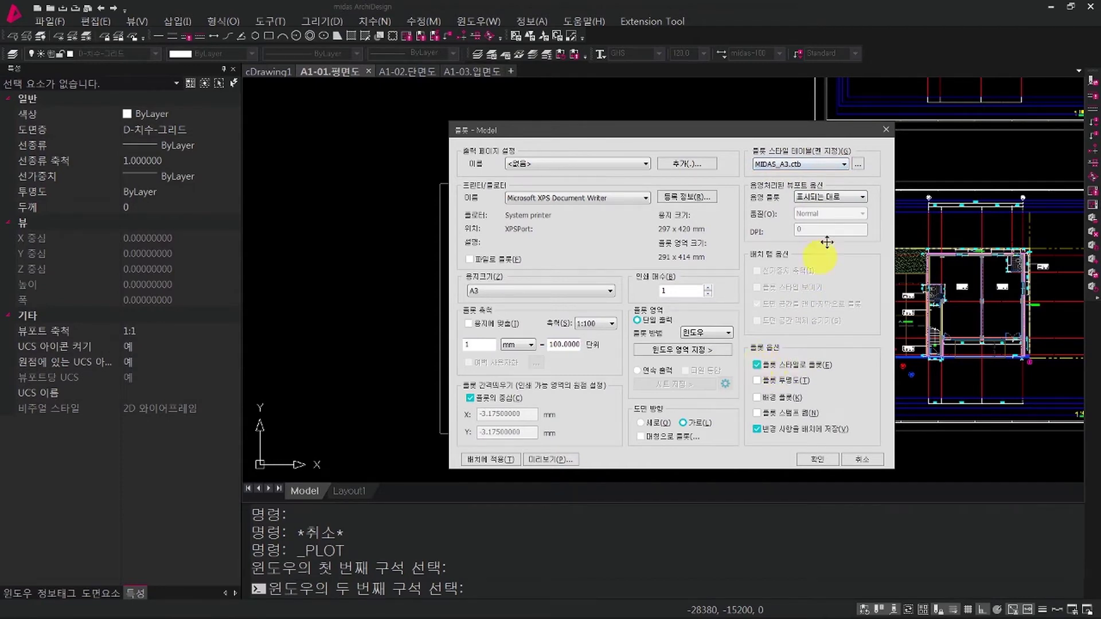
# Review the colour and lineweight settings of Color_1 to Color_6 in the MIDAS_A3.ctb plot style table, and exit the plot without printing.
pyautogui.click(858, 164)
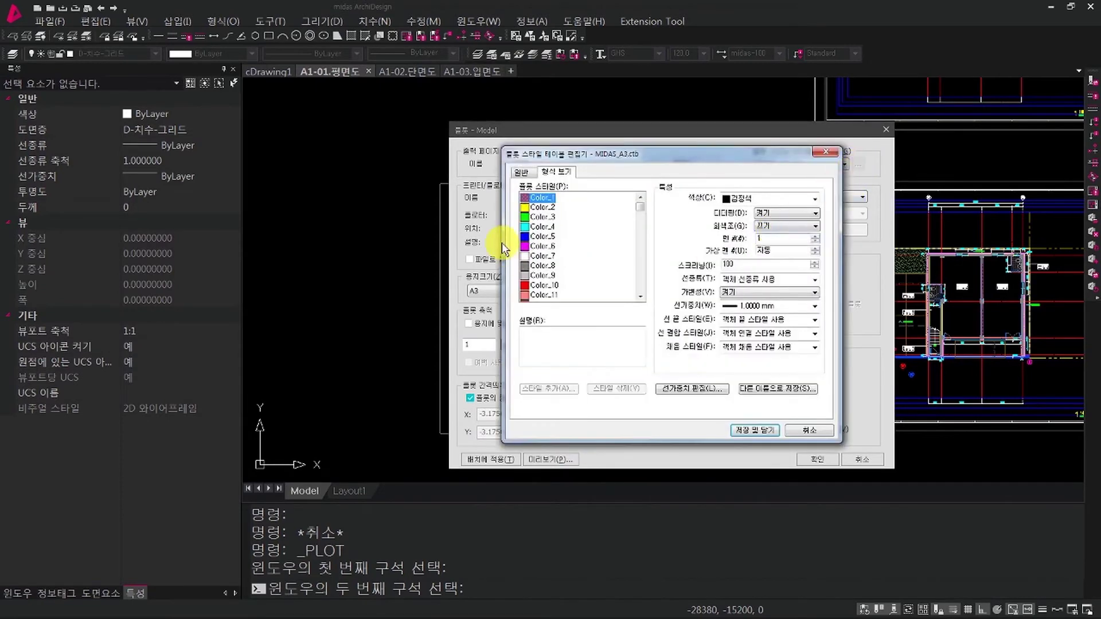
pyautogui.moveTo(535, 203); pyautogui.dragTo(541, 246)
pyautogui.click(748, 306)
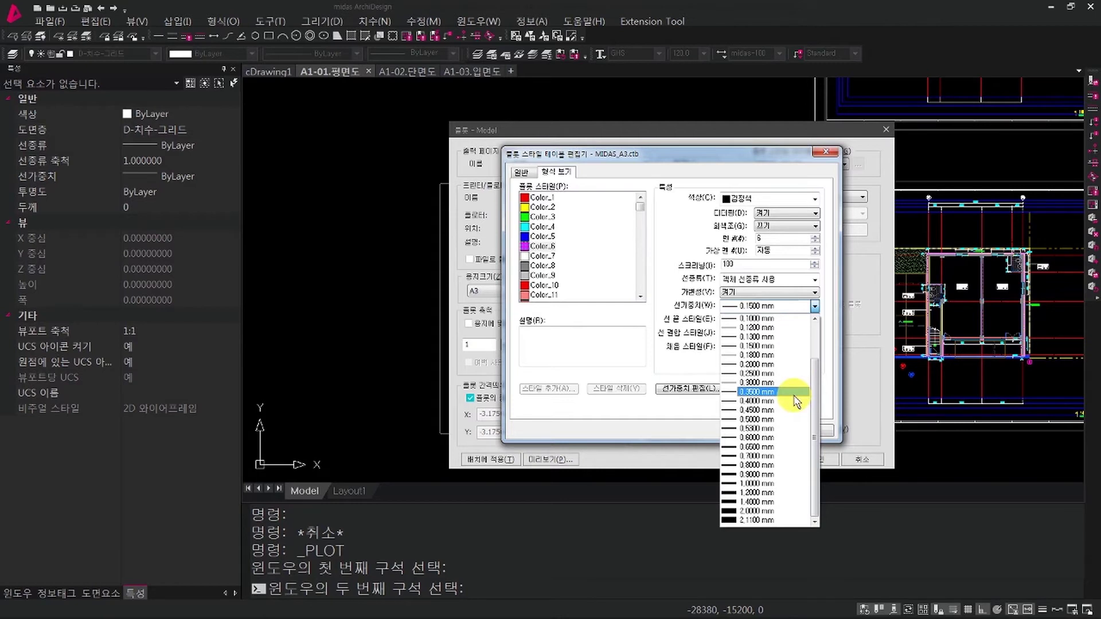
pyautogui.click(833, 304)
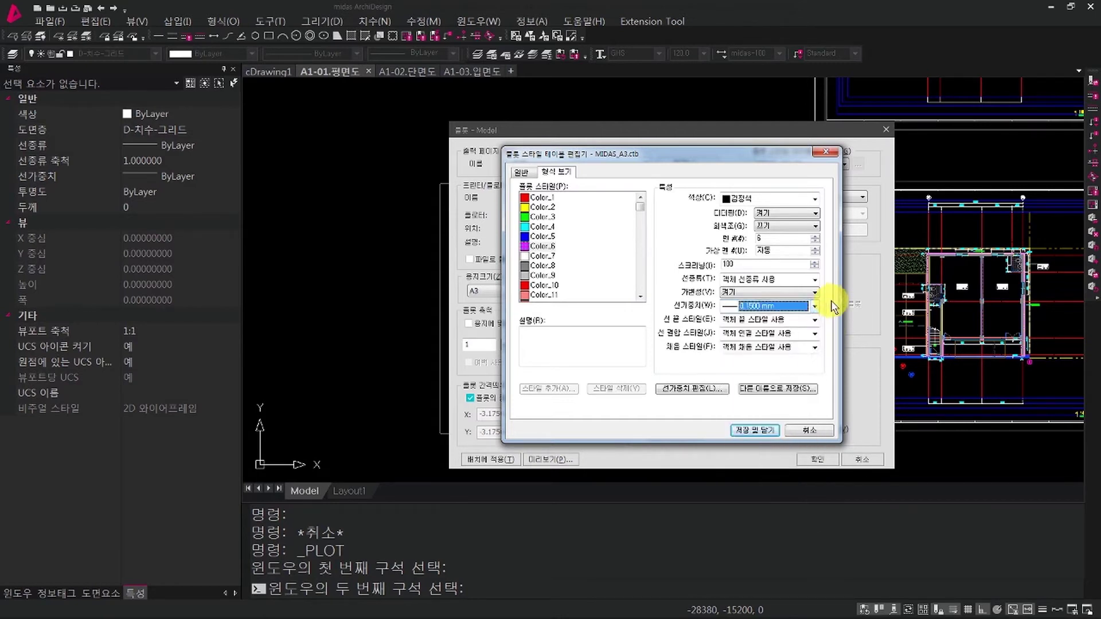
pyautogui.click(565, 230)
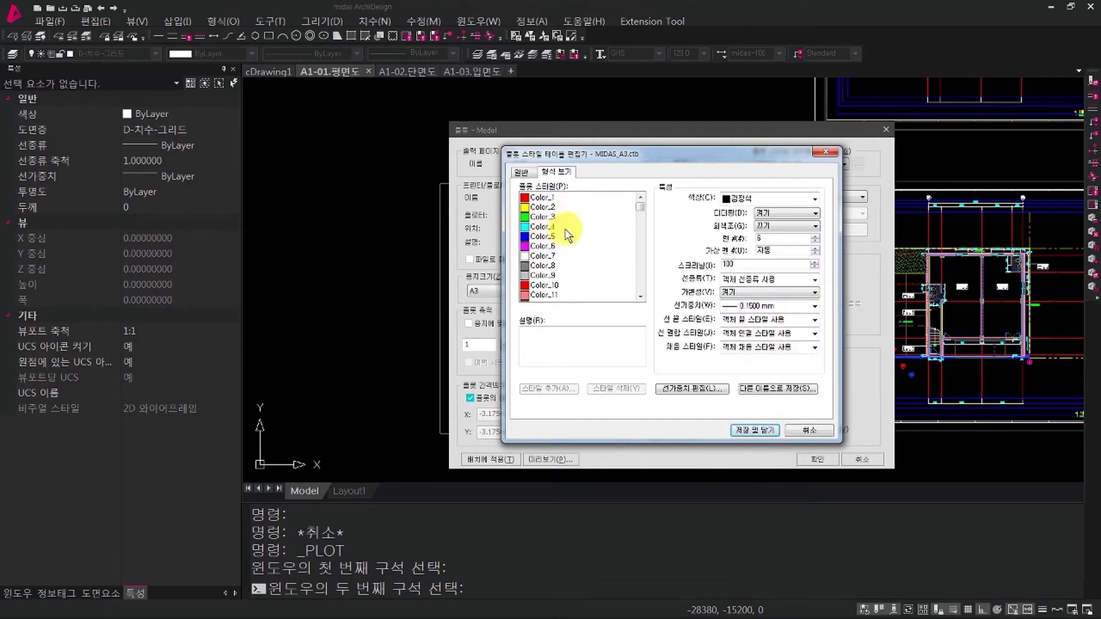
pyautogui.click(806, 431)
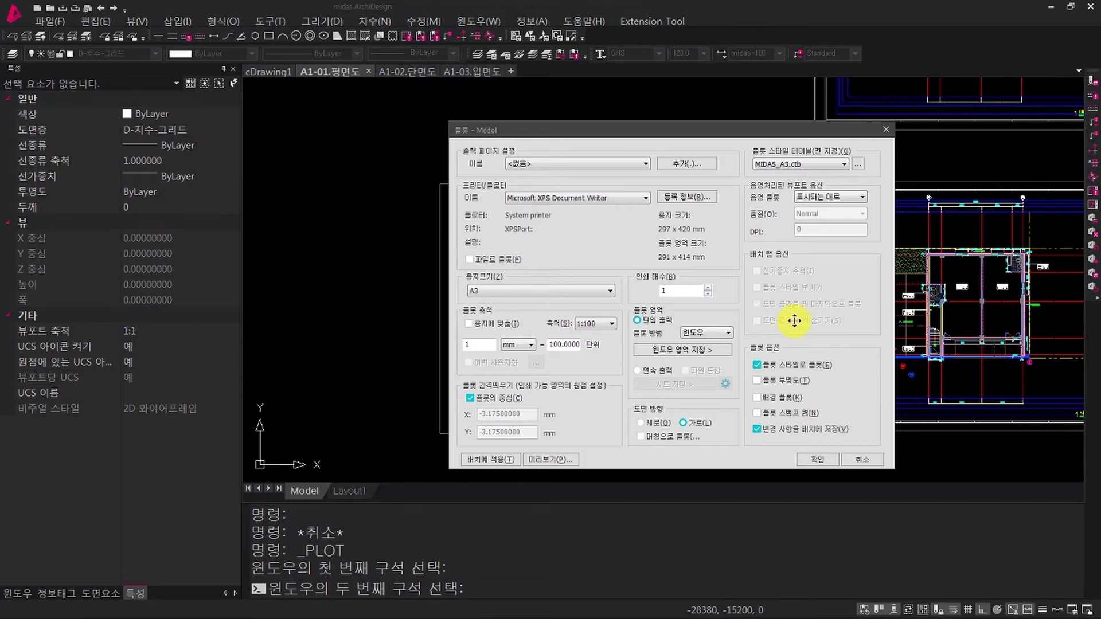
pyautogui.press('Escape')
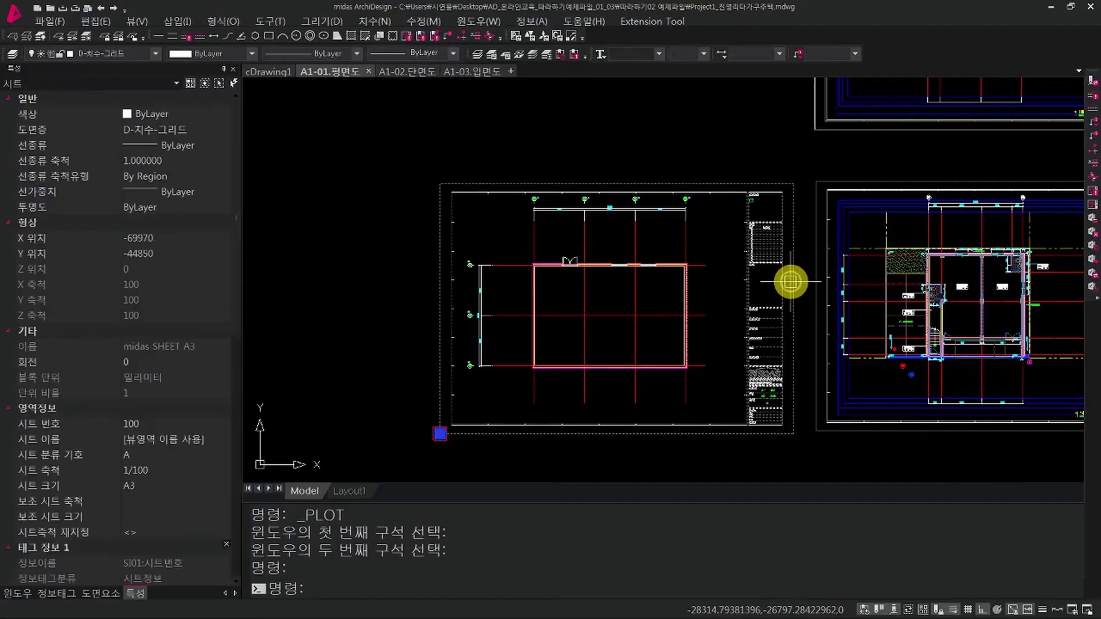
pyautogui.press('Escape')
pyautogui.press('Escape')
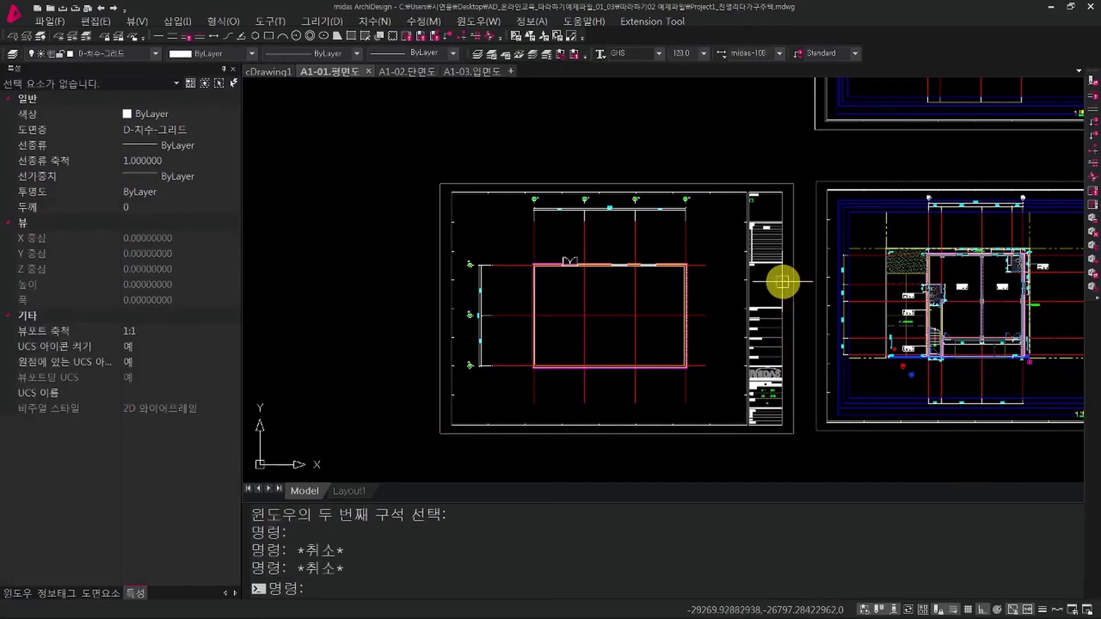
# Start a plot with the midas File Printer, try the EMF file format, and return the format to PDF.
pyautogui.hotkey('ctrl', 'p')
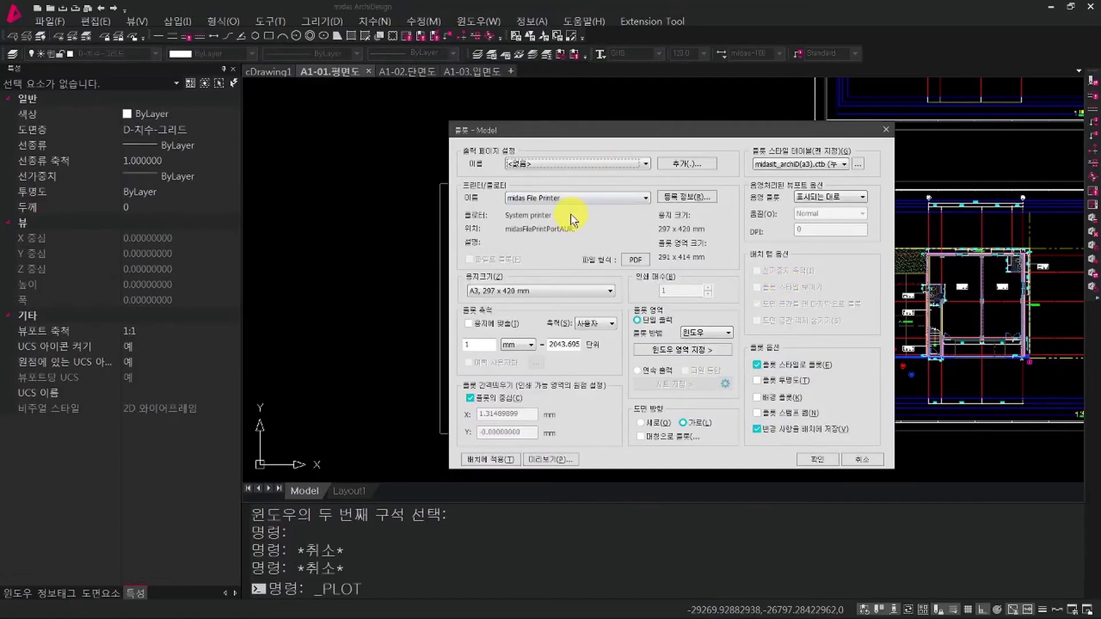
pyautogui.click(575, 198)
pyautogui.click(569, 210)
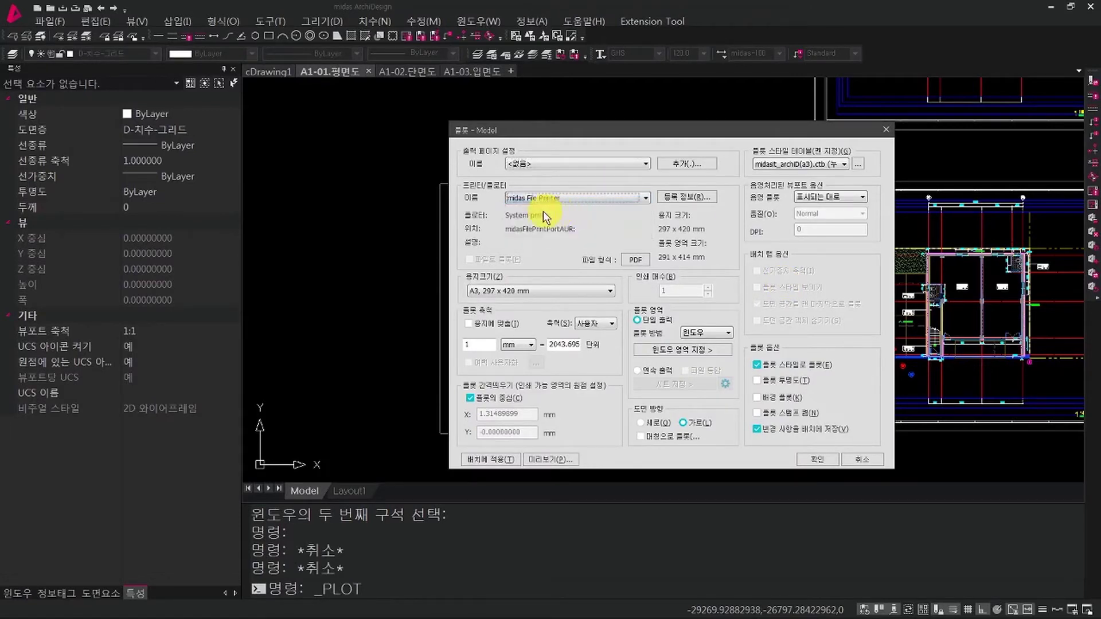
pyautogui.click(632, 260)
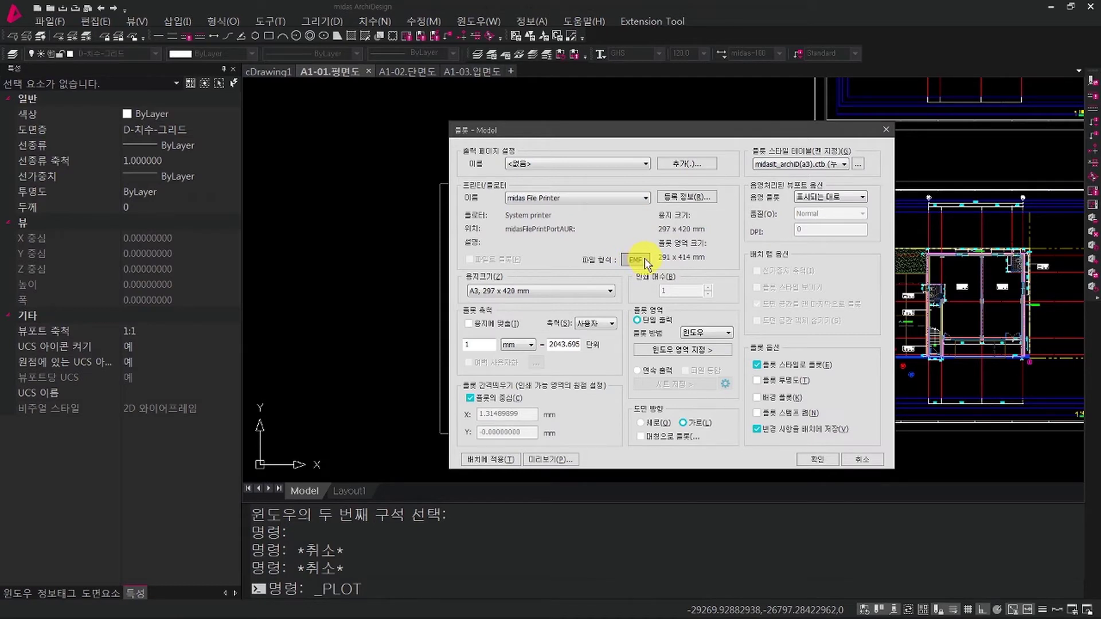
pyautogui.click(634, 262)
pyautogui.click(634, 262)
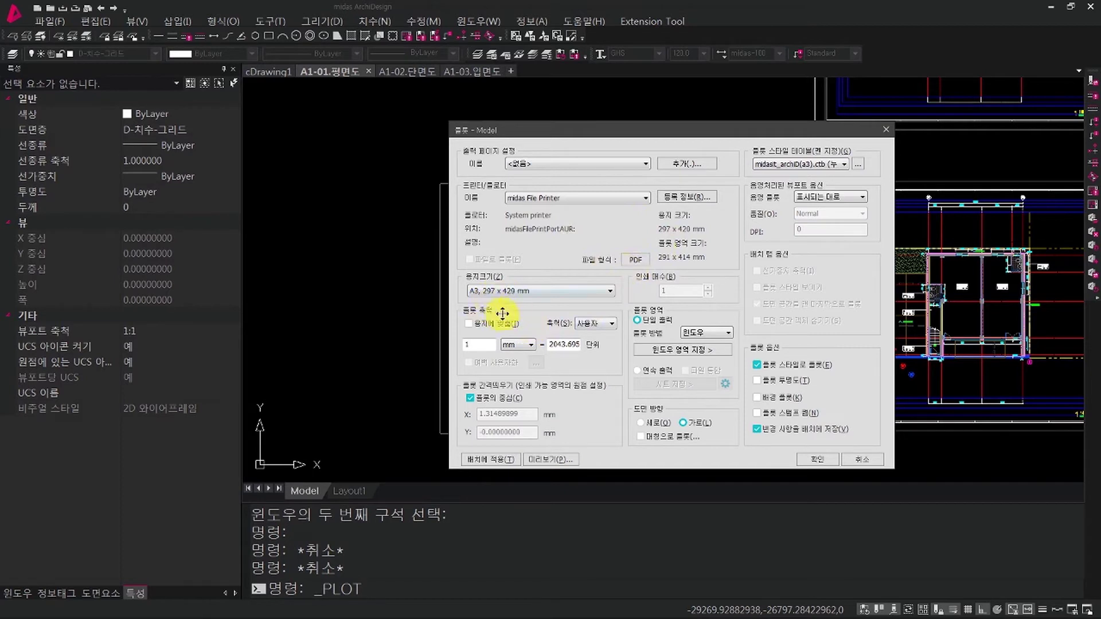
# Set the plot scale to 1 mm = 100 units, assign MIDAS_A3.ctb, and run the plot up to the PDF save prompt, cancelling the save.
pyautogui.doubleClick(550, 345)
pyautogui.write('100')
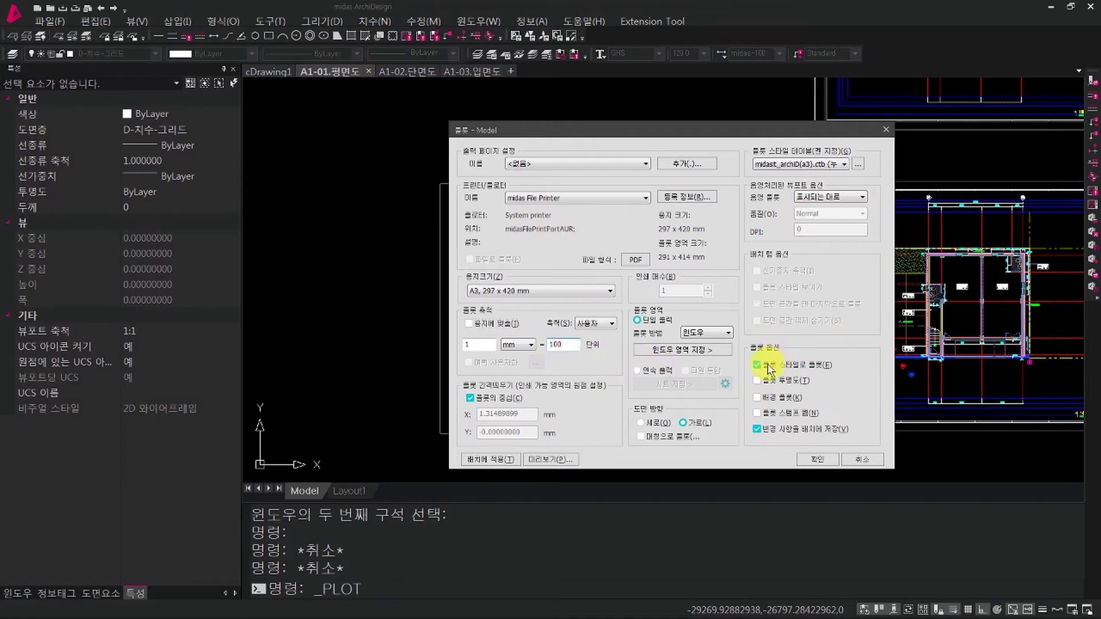
pyautogui.click(781, 164)
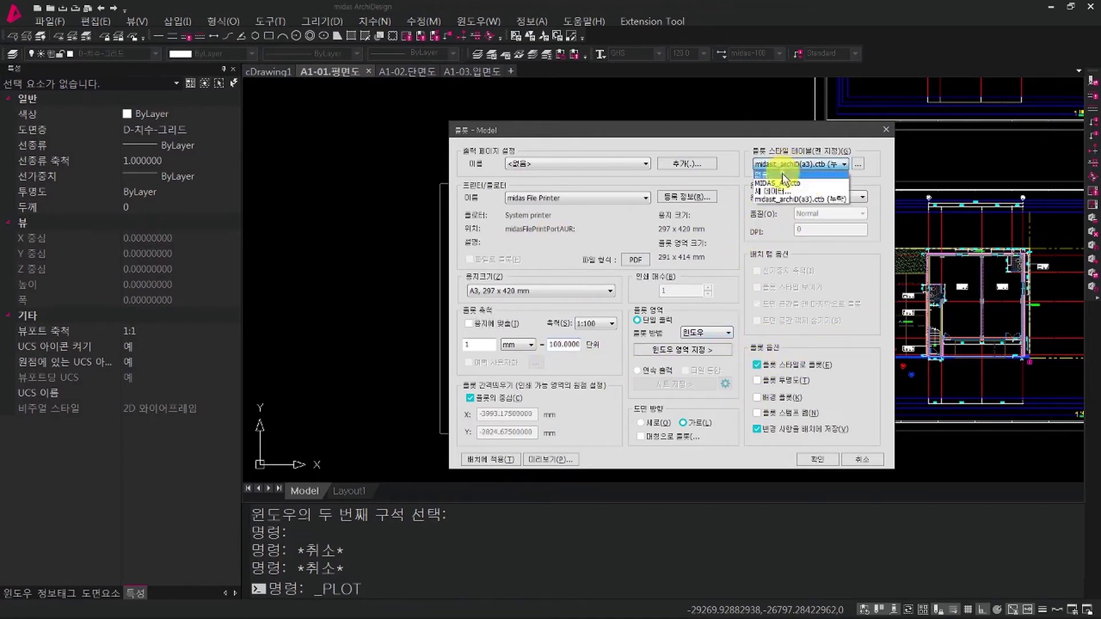
pyautogui.click(782, 183)
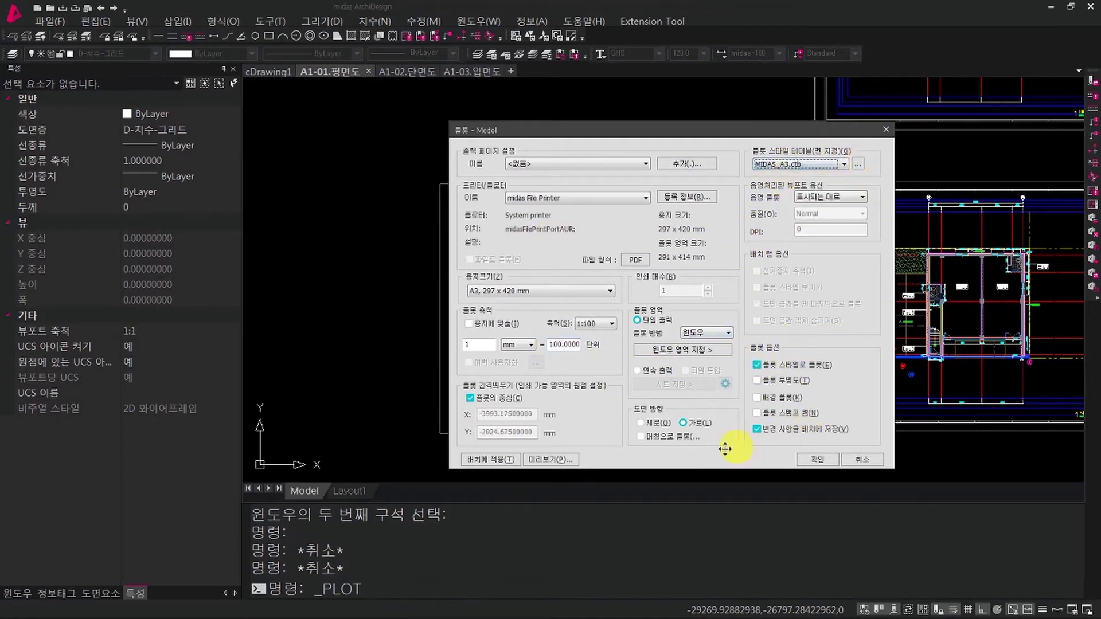
pyautogui.click(814, 459)
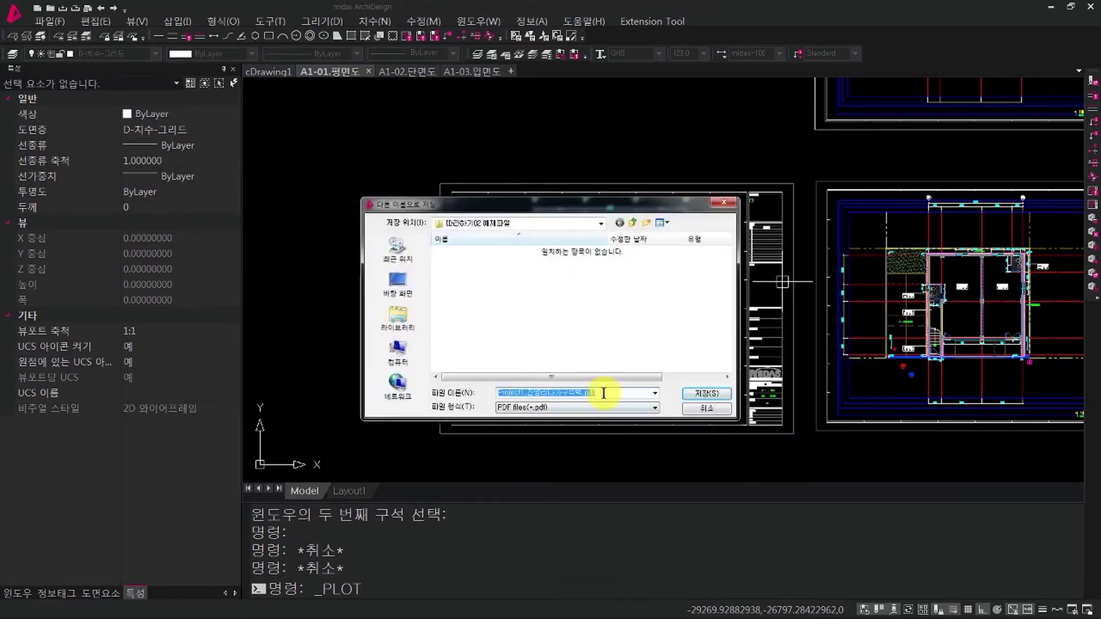
pyautogui.click(706, 409)
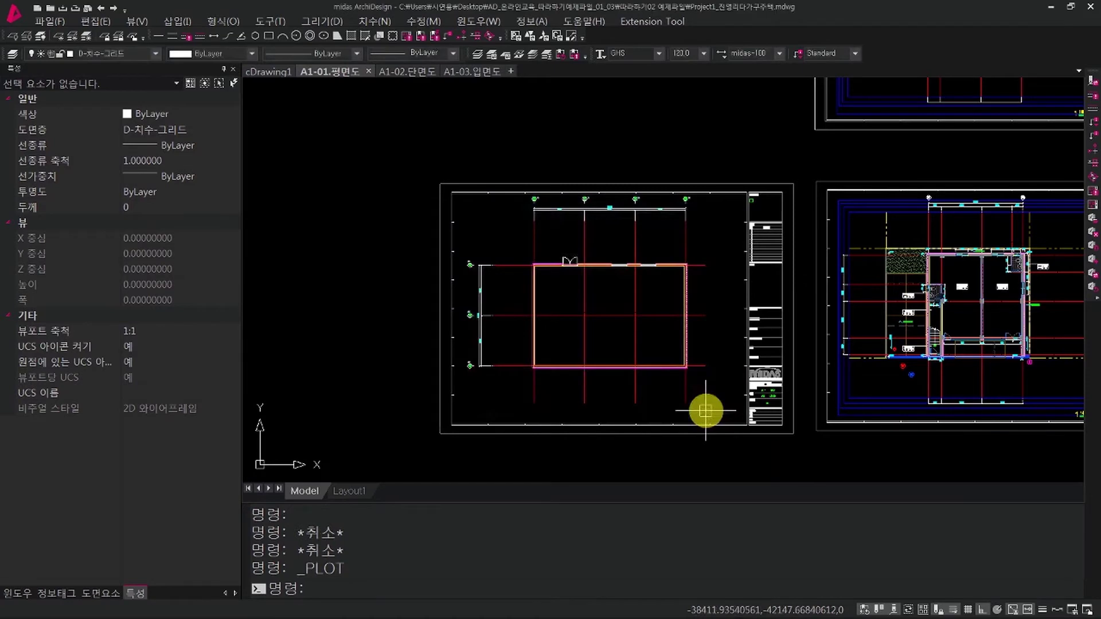
# Reopen the plot settings, choose continuous output (연속 출력) as the plot area, and select all sheets for it.
pyautogui.hotkey('ctrl', 'p')
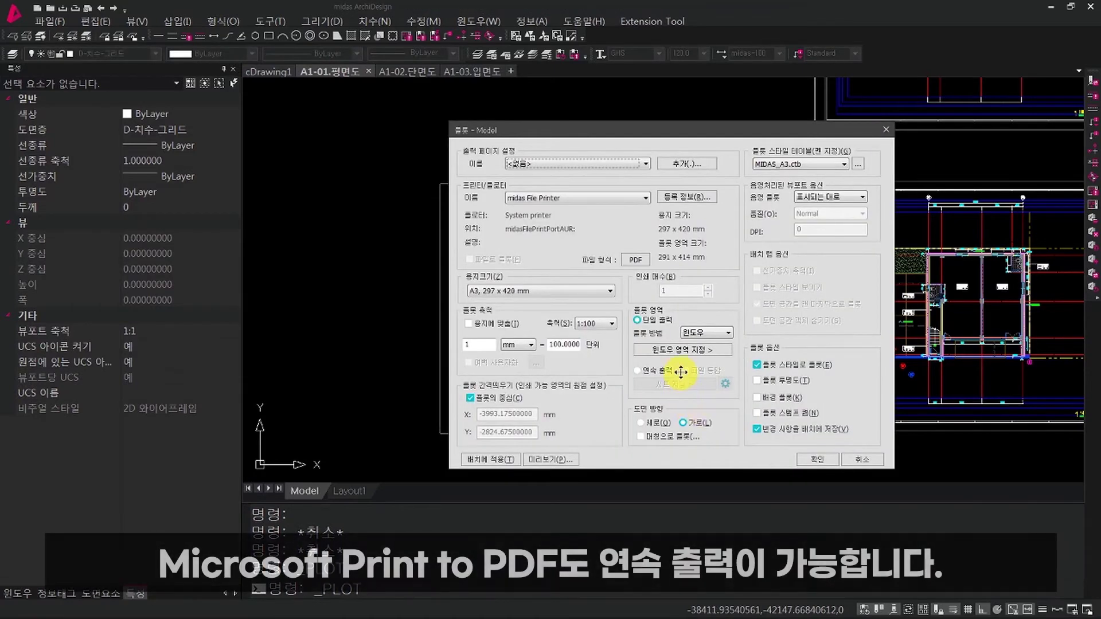
pyautogui.click(659, 372)
pyautogui.click(655, 383)
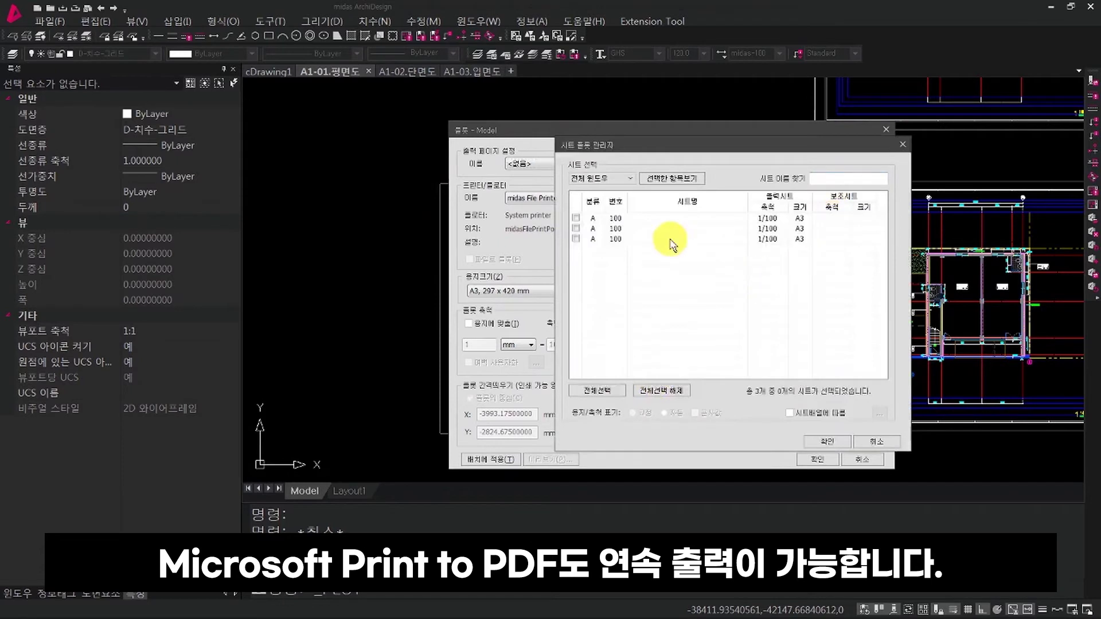
pyautogui.click(582, 389)
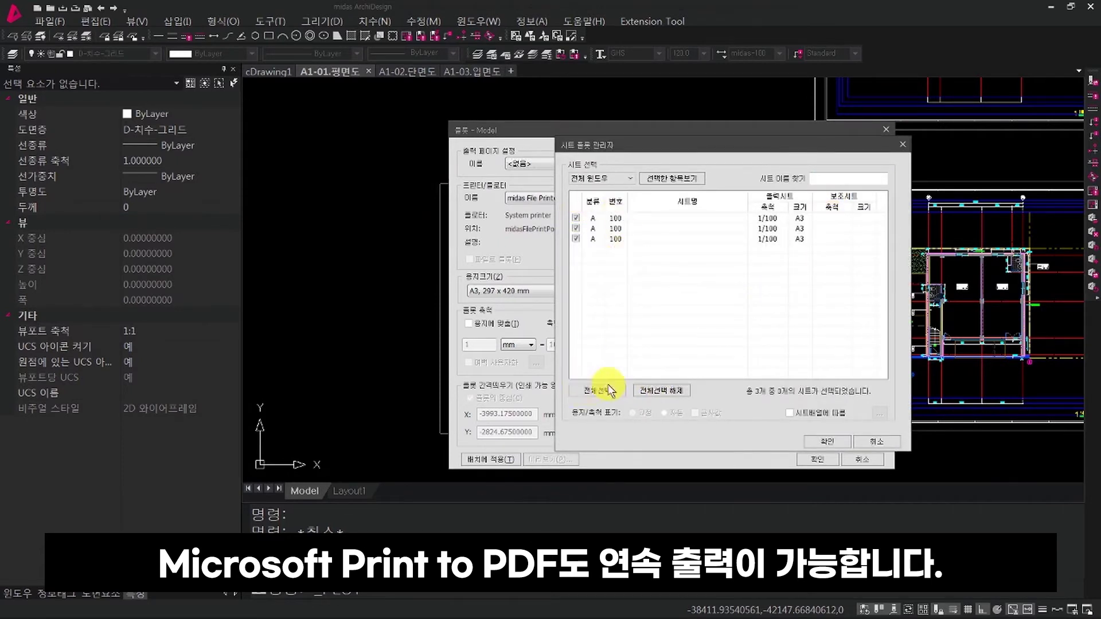
pyautogui.click(825, 442)
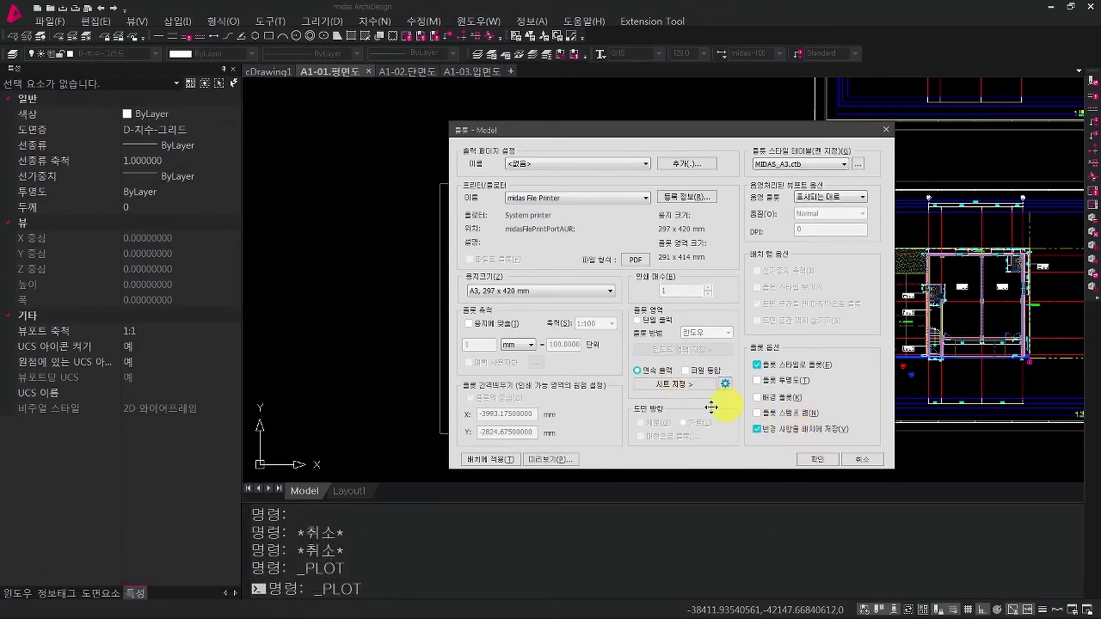
pyautogui.click(679, 389)
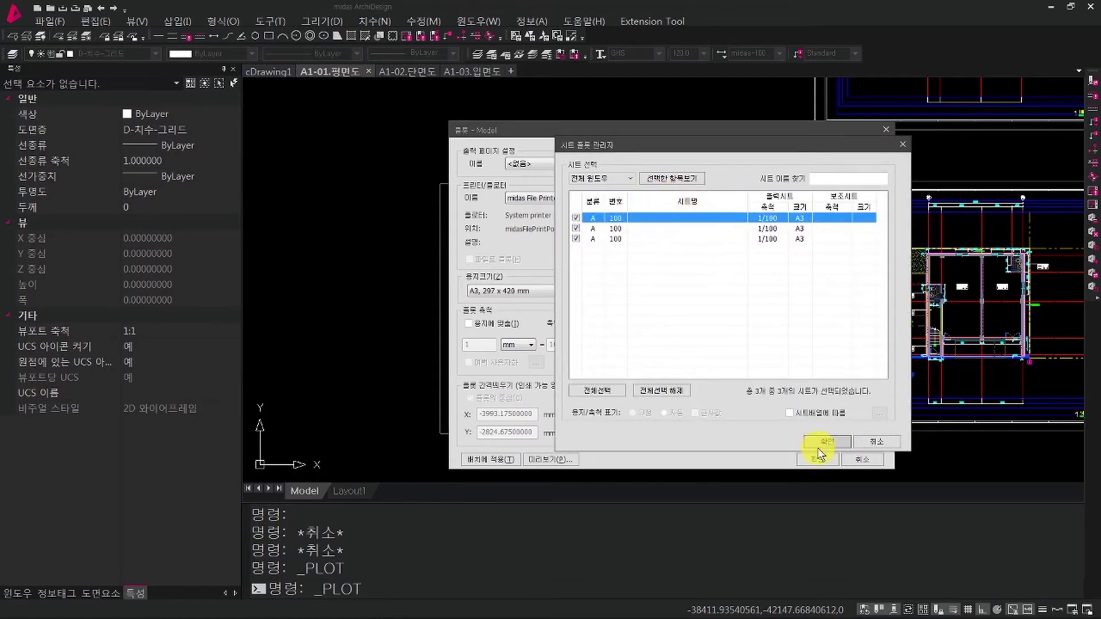
pyautogui.click(841, 447)
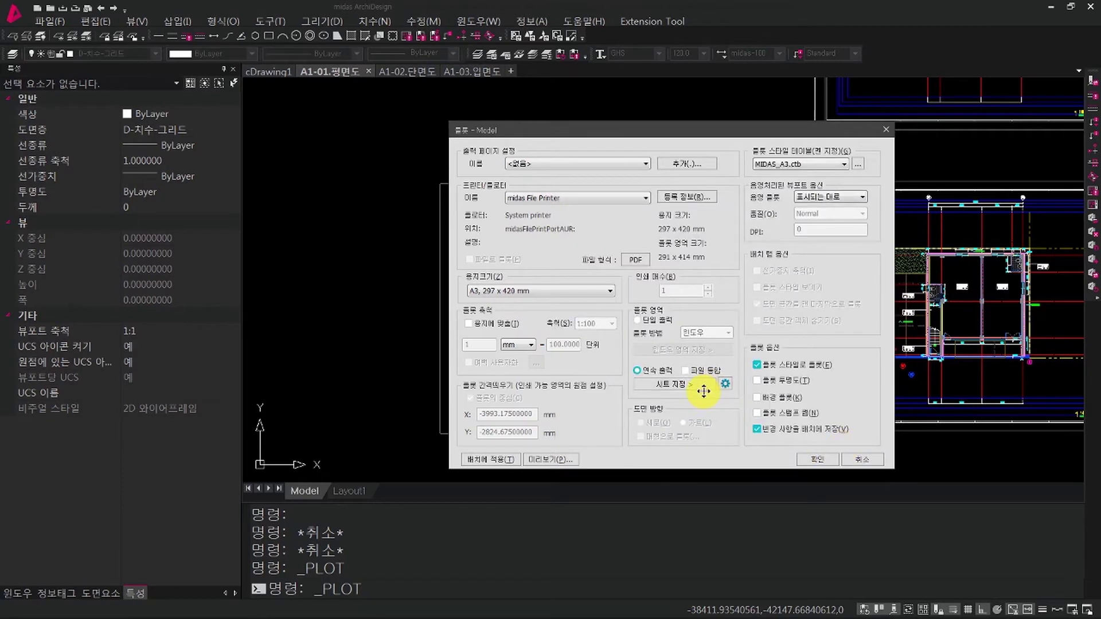
# Enable file merging (파일 통합) and run the plot up to the PDF save prompt, cancelling the save.
pyautogui.click(685, 368)
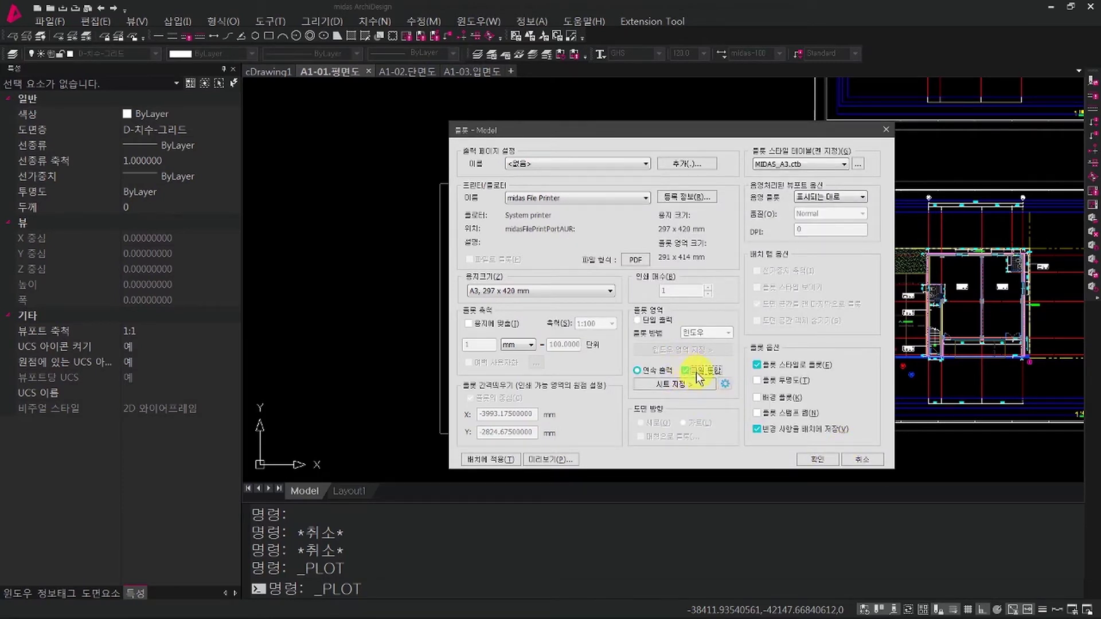
pyautogui.click(805, 459)
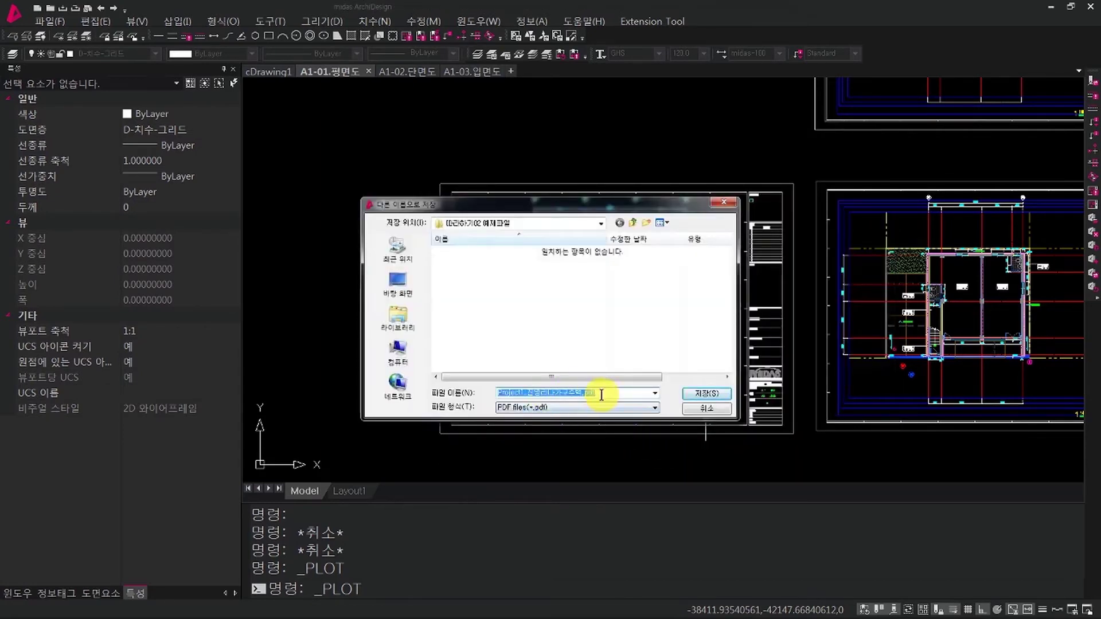
pyautogui.moveTo(623, 393); pyautogui.dragTo(423, 388)
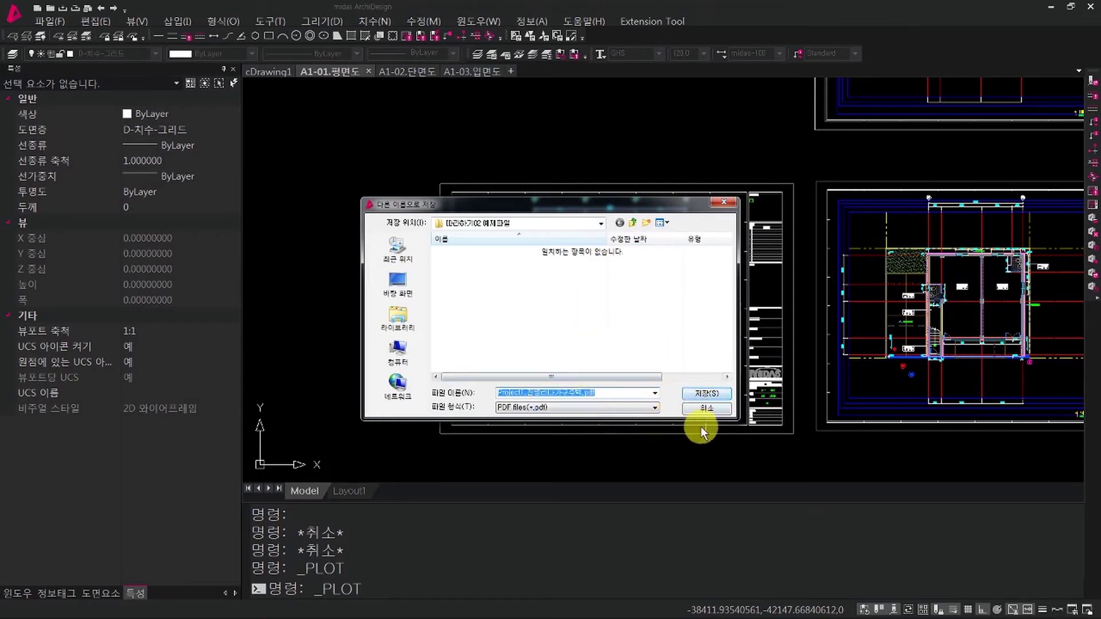
pyautogui.click(717, 408)
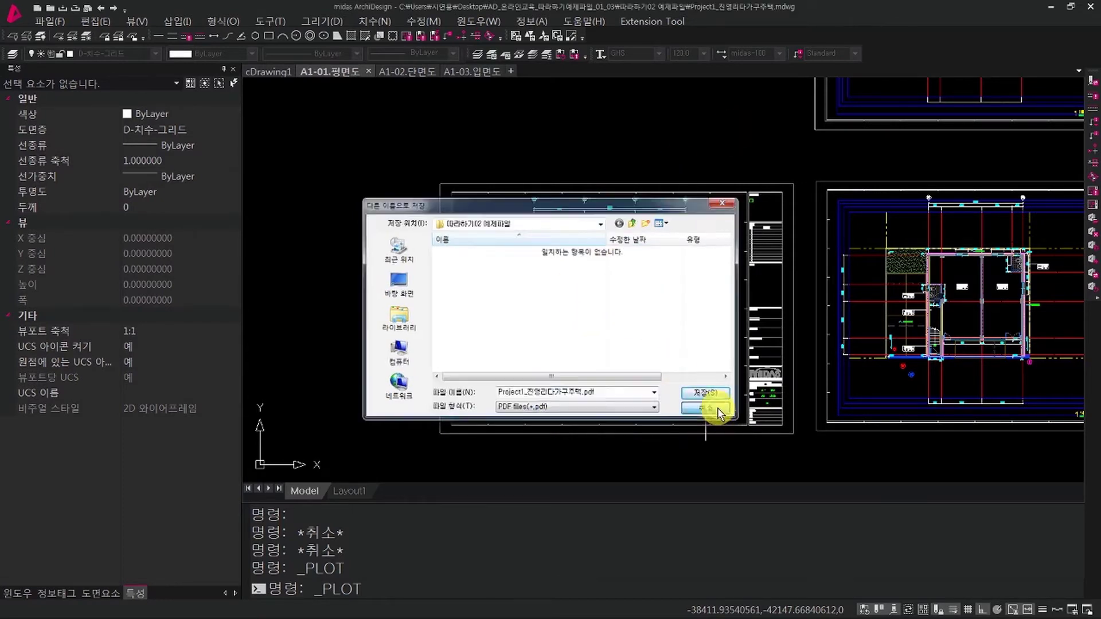
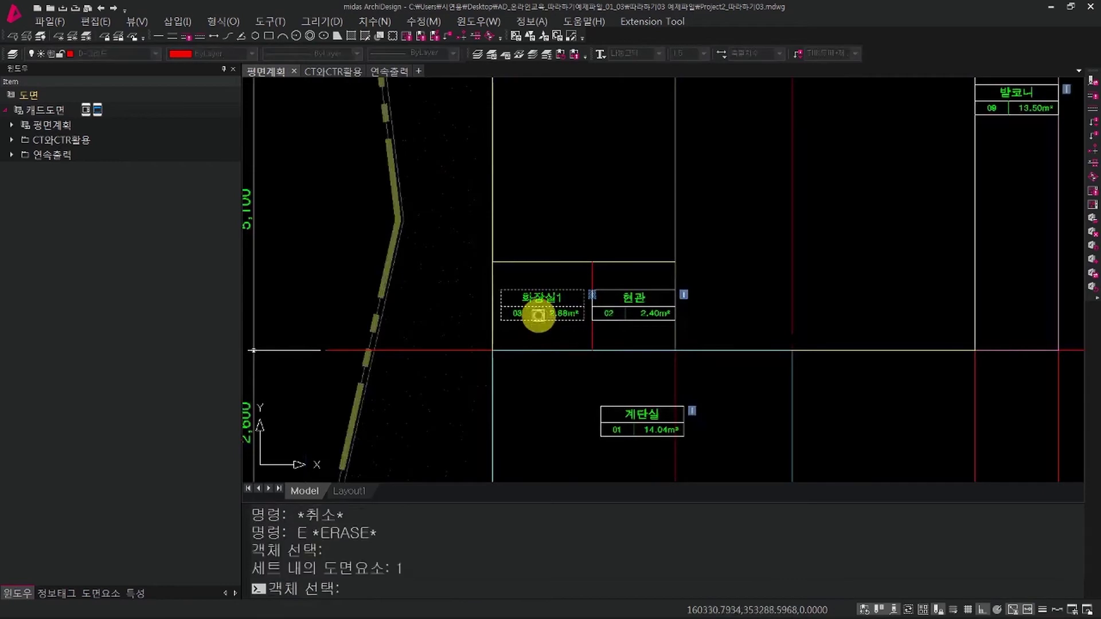
# Erase the 화장실1, 현관 and 계단실 room tags from the 평면계획 drawing.
pyautogui.press('Return')
pyautogui.press('Return')
pyautogui.click(655, 320)
pyautogui.press('Return')
pyautogui.click(577, 394)
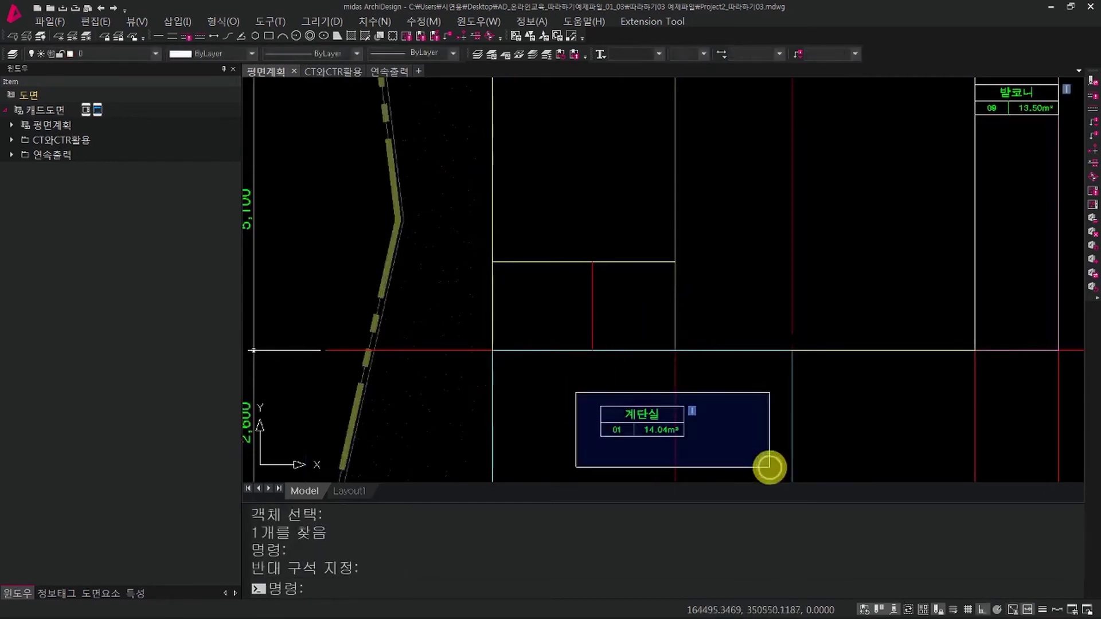
pyautogui.click(769, 464)
pyautogui.press('Delete')
# Erase the 발코니 room tag with the ERASE command.
pyautogui.scroll(-2, 747, 386)
pyautogui.press('Escape')
pyautogui.press('Escape')
pyautogui.write('E')
pyautogui.press('Return')
pyautogui.click(910, 221)
pyautogui.press('Return')
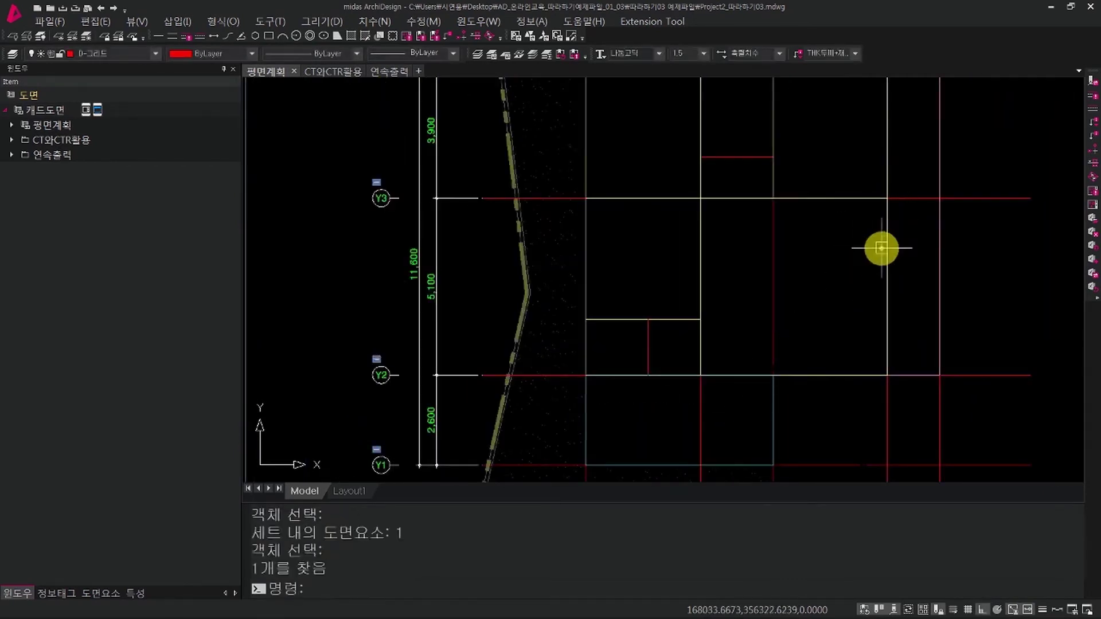
pyautogui.scroll(-4, 659, 327)
# Select all objects in the 평면계획 drawing and change their scale type to Constant.
pyautogui.press('Escape')
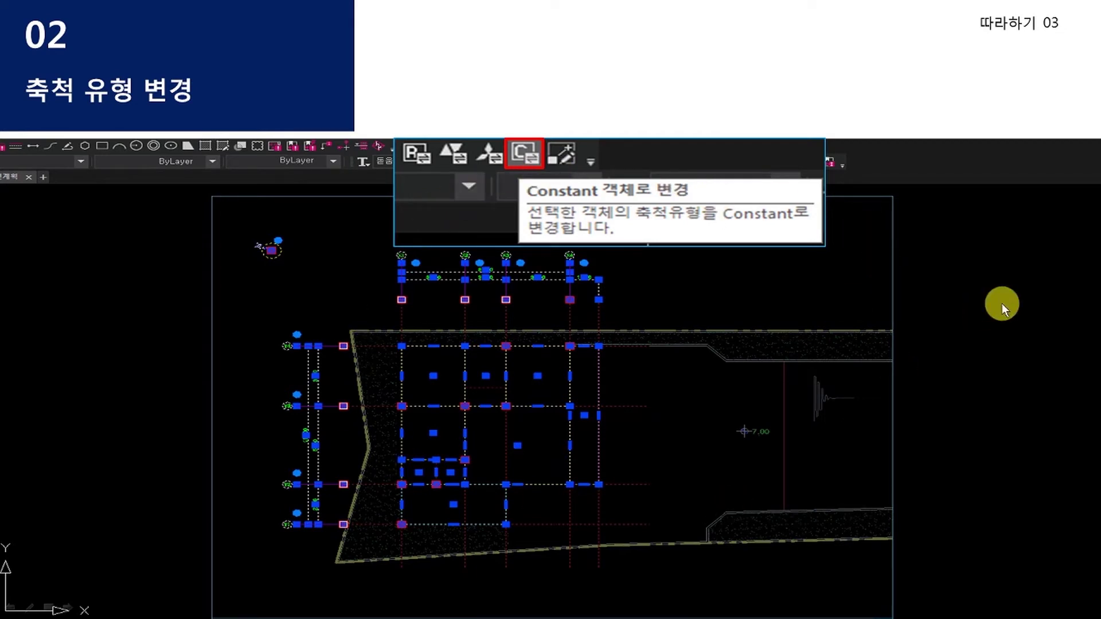
pyautogui.press('Escape')
pyautogui.press('Escape')
pyautogui.press('Escape')
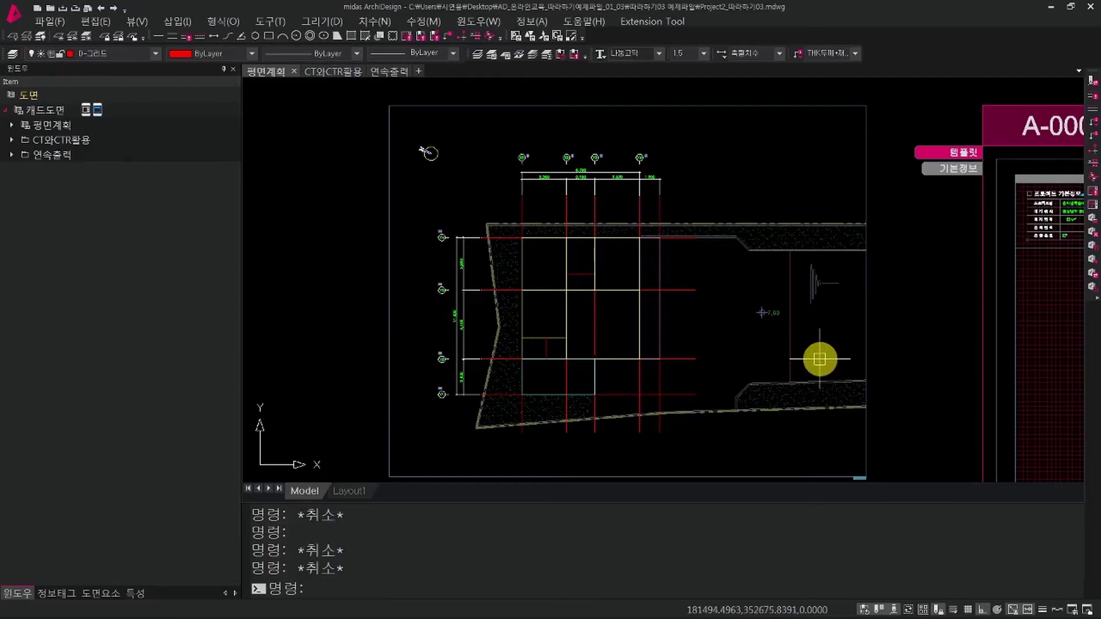
pyautogui.hotkey('ctrl', 'a')
pyautogui.moveTo(822, 360); pyautogui.dragTo(696, 360, button='middle')
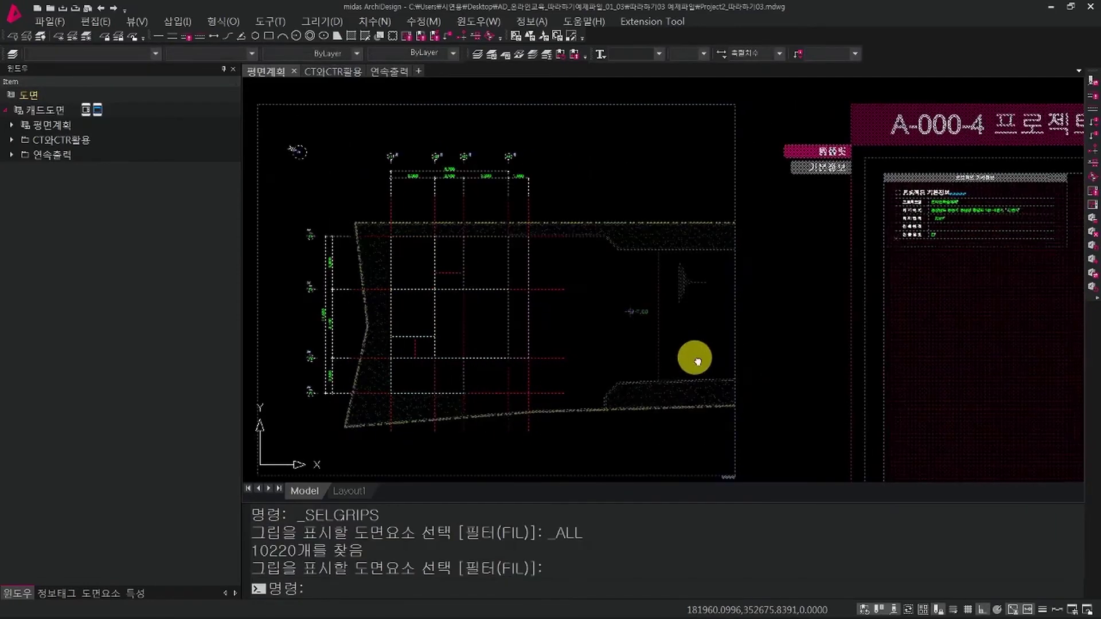
pyautogui.click(556, 39)
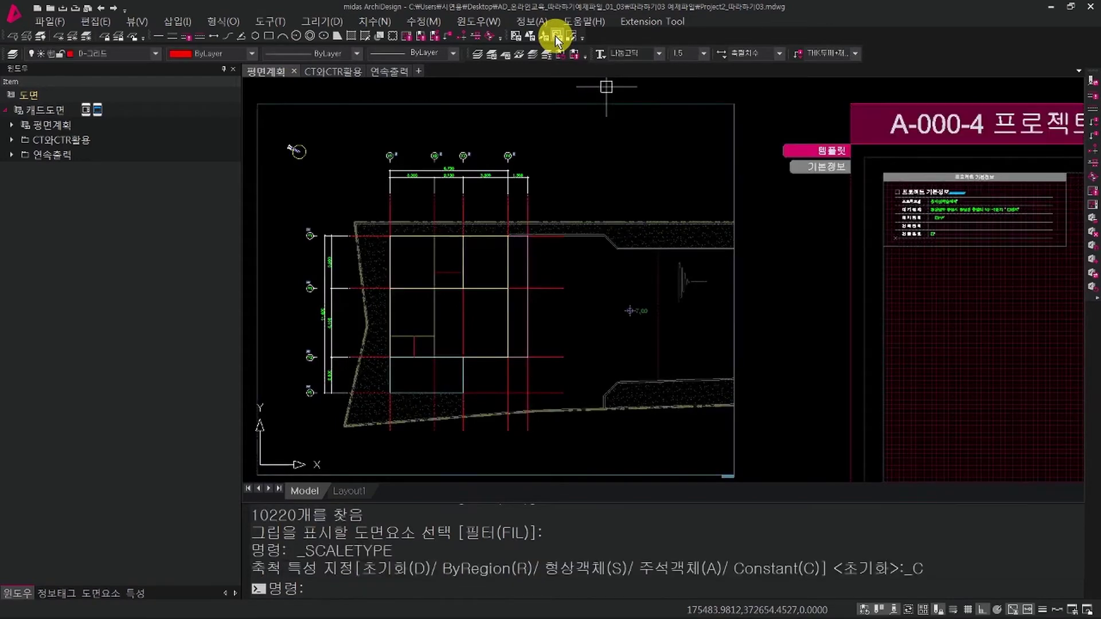
pyautogui.moveTo(627, 172); pyautogui.dragTo(682, 165, button='middle')
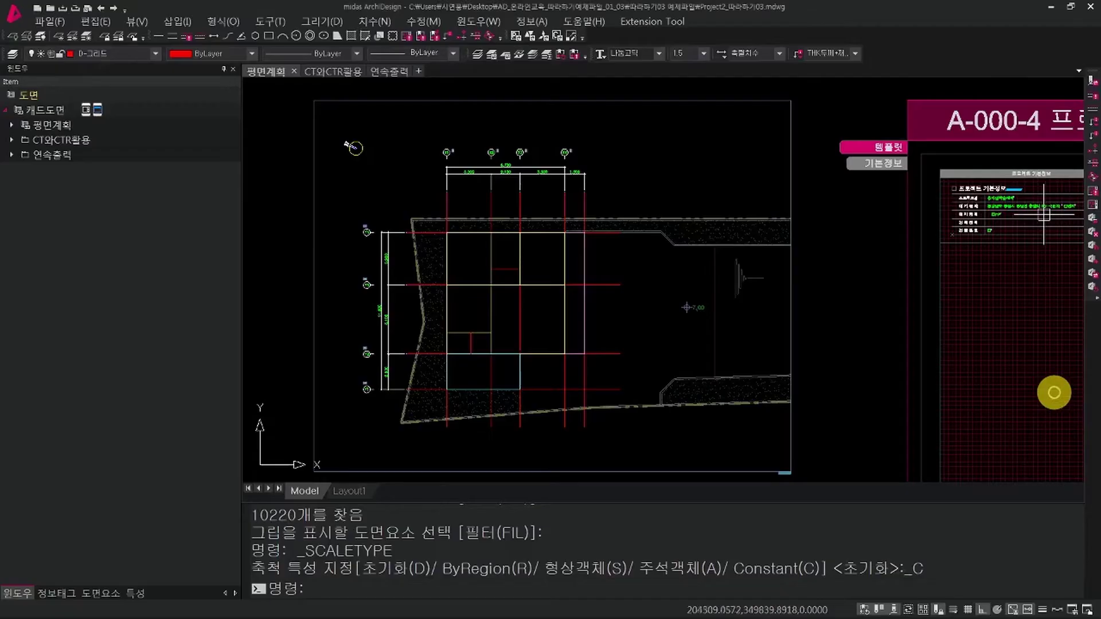
pyautogui.press('Escape')
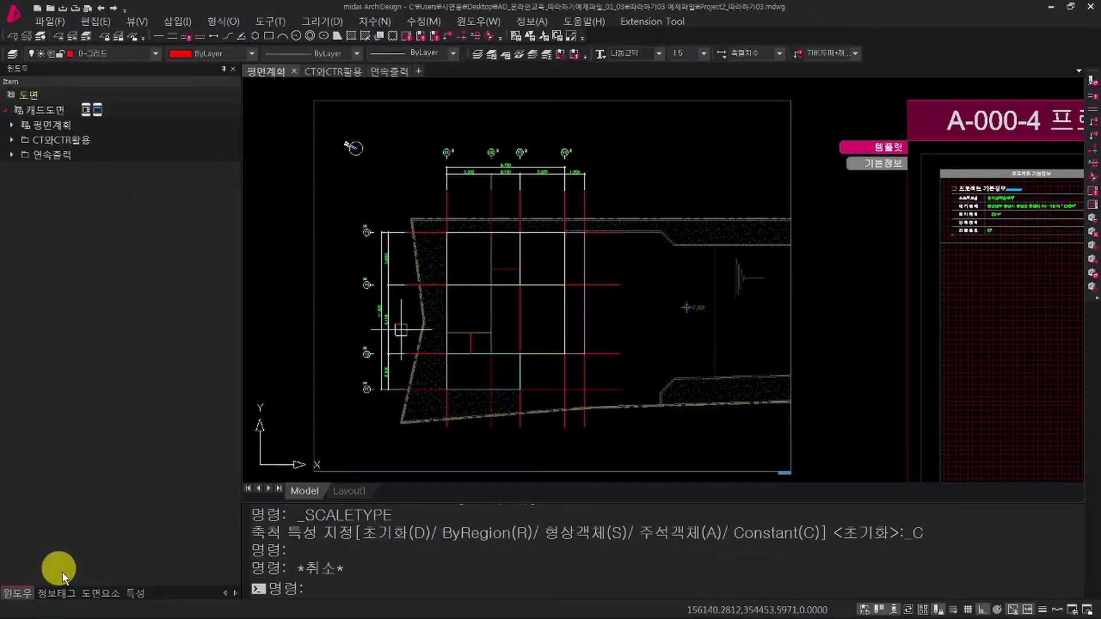
# Insert the project sheet midas SHEET A3 so that it frames the floor plan in the 평면계획 drawing.
pyautogui.click(99, 595)
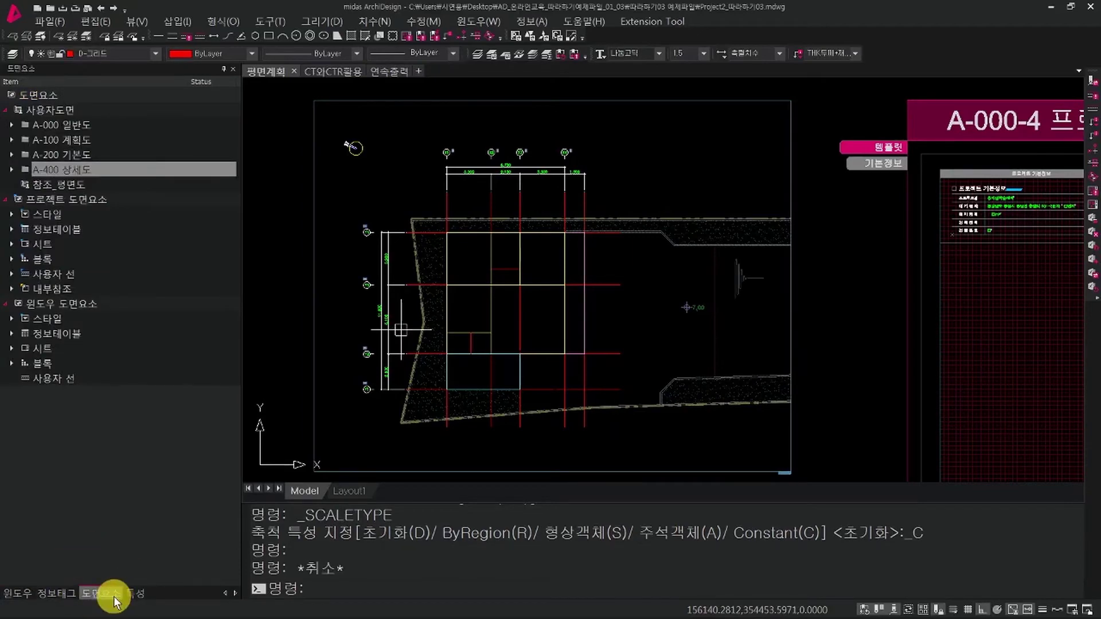
pyautogui.click(10, 245)
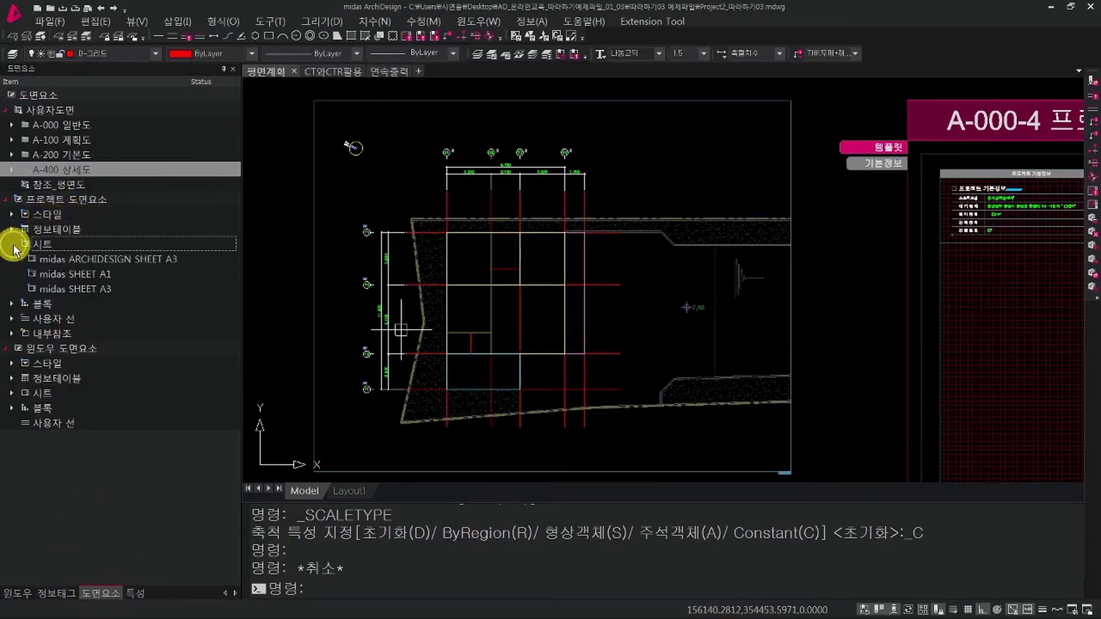
pyautogui.moveTo(73, 288); pyautogui.dragTo(443, 364)
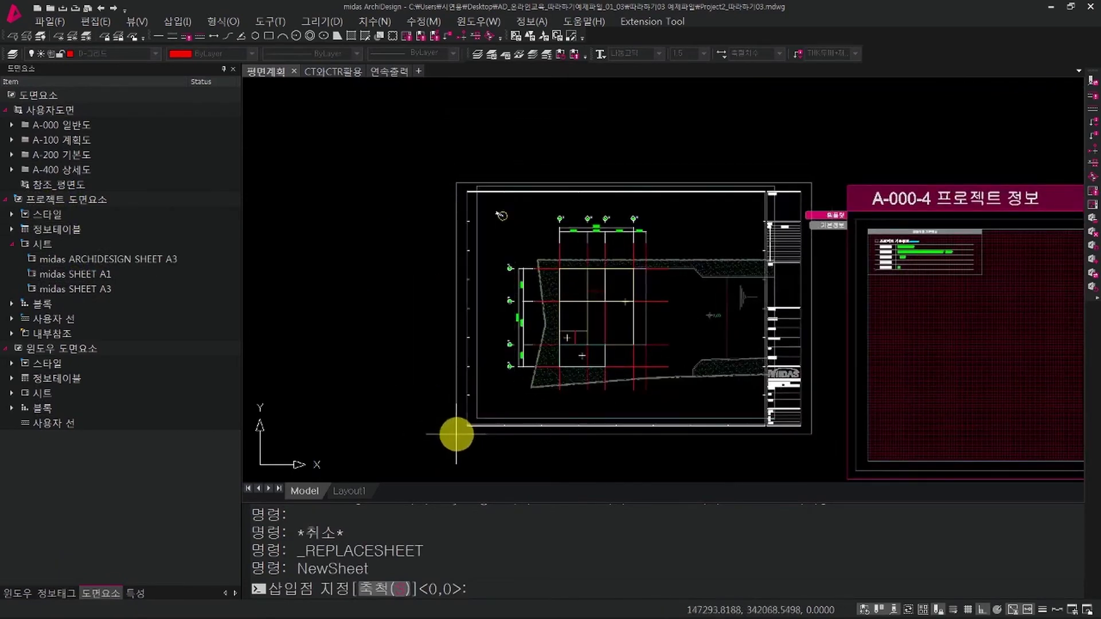
pyautogui.click(473, 429)
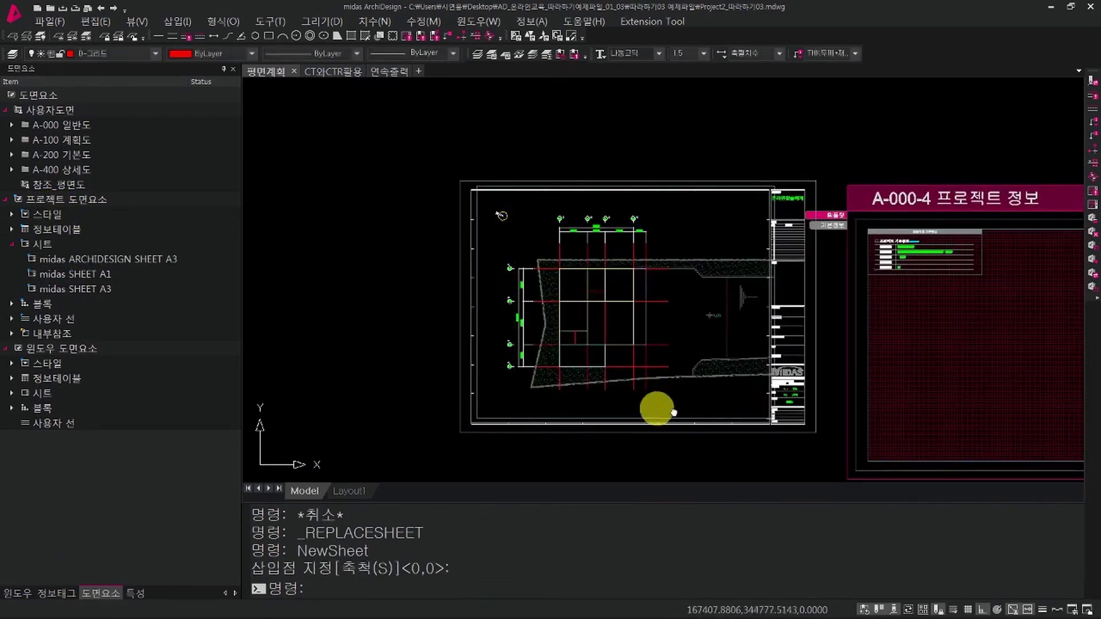
# Open the [200-1-1 일반사항] 도면기호 folder of the project's block elements, collapsing the sheet list.
pyautogui.scroll(1, 656, 410)
pyautogui.scroll(2, 705, 322)
pyautogui.moveTo(695, 342); pyautogui.dragTo(761, 343, button='middle')
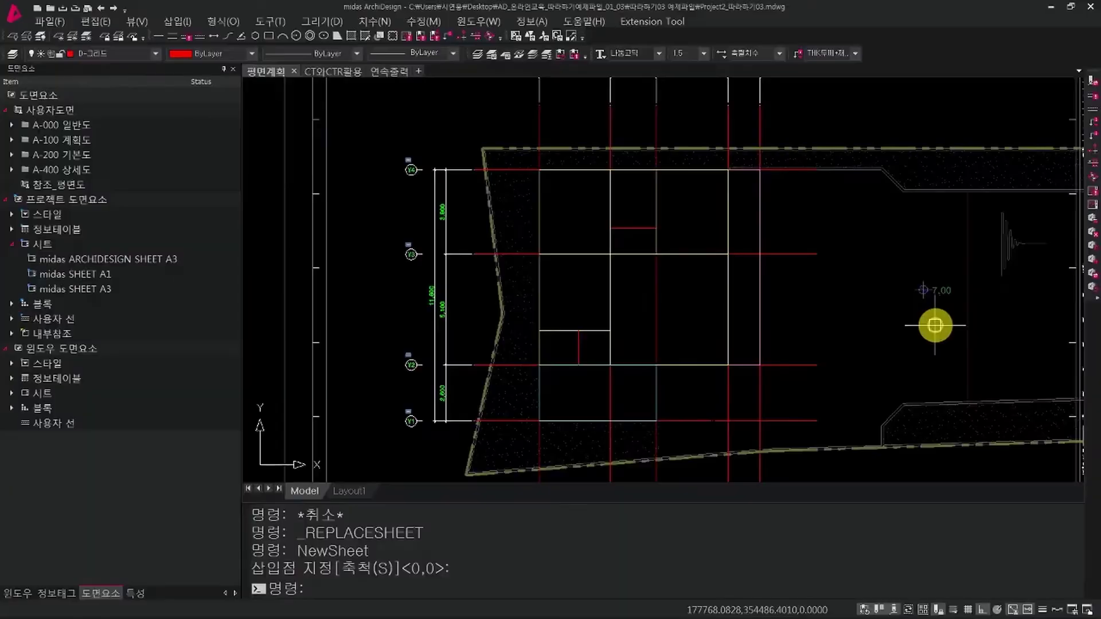
pyautogui.click(46, 274)
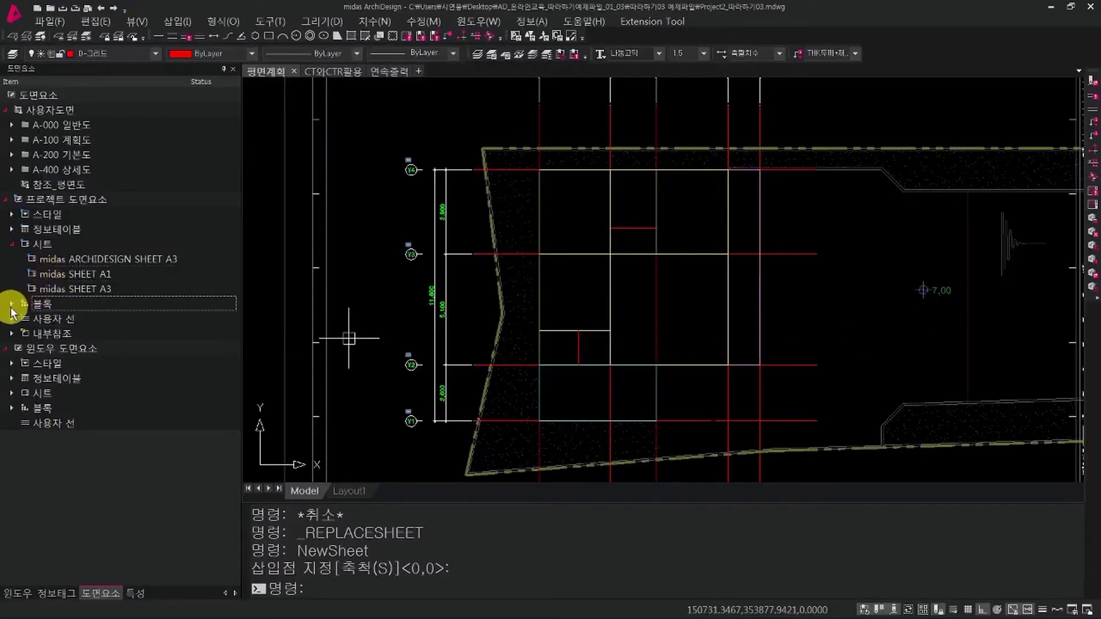
pyautogui.click(25, 304)
pyautogui.click(12, 244)
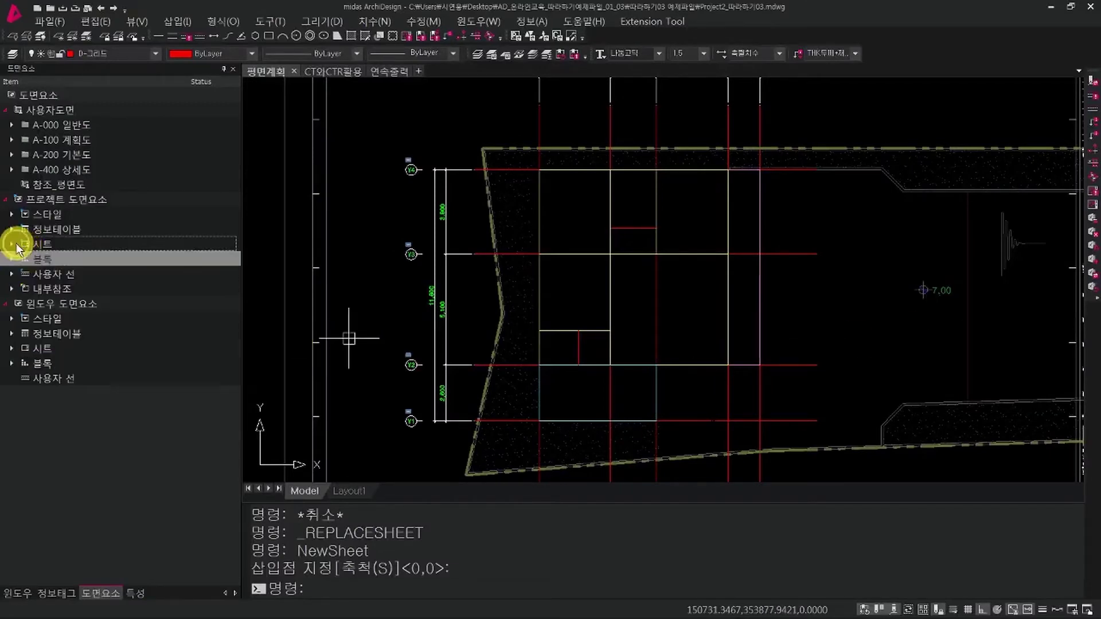
pyautogui.click(11, 259)
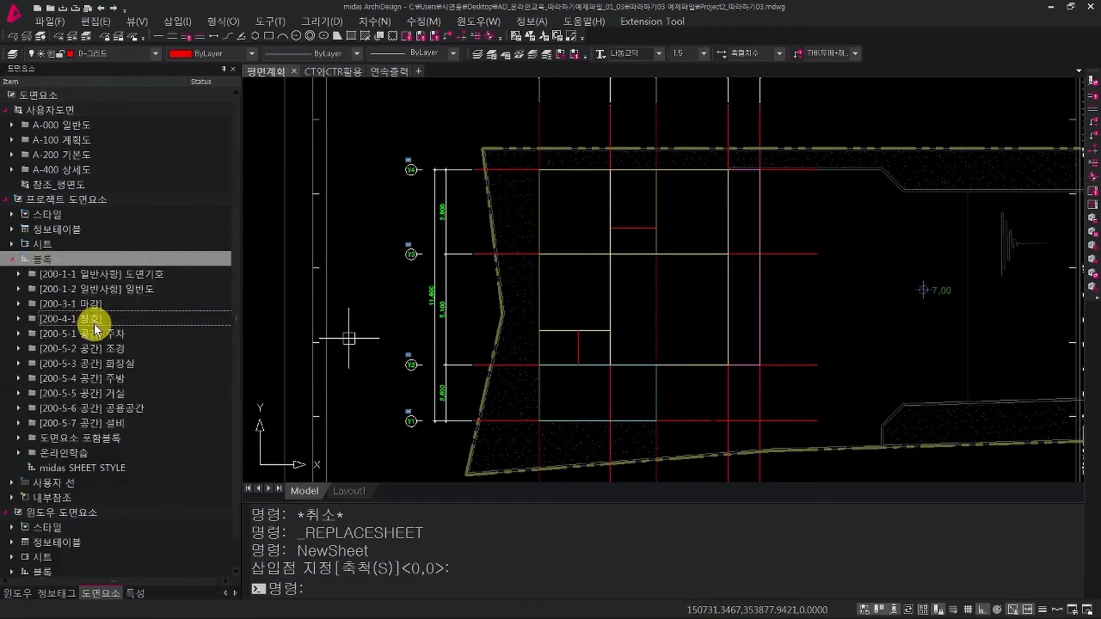
pyautogui.click(126, 274)
pyautogui.click(19, 274)
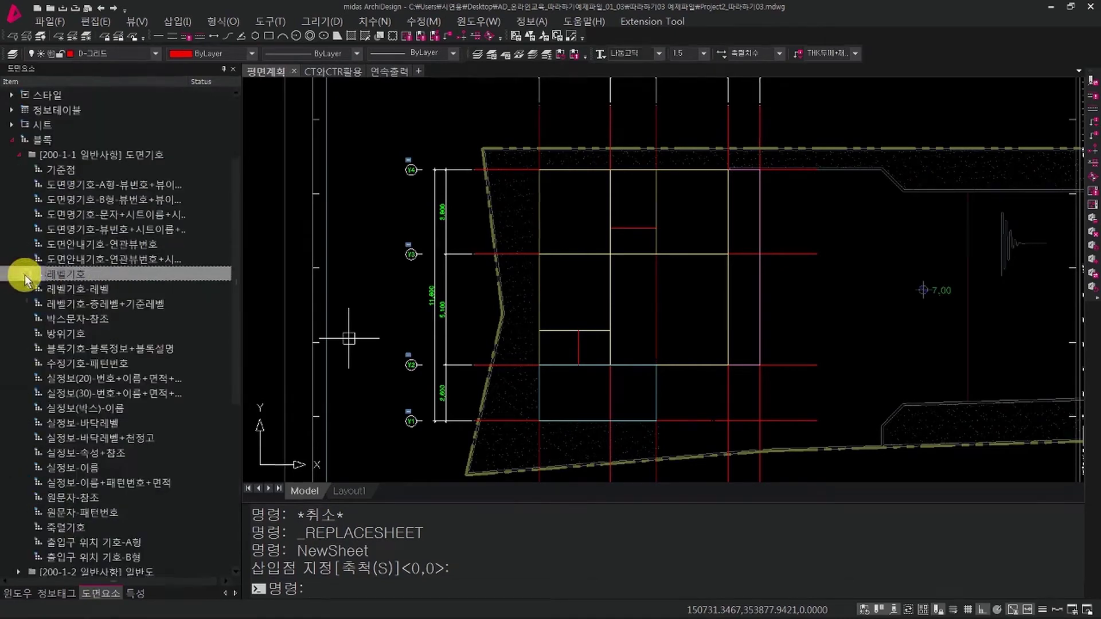
# Insert the drawing-title symbol block 도면명기호-A형 below the floor plan, inside the sheet frame near its title block.
pyautogui.press('Escape')
pyautogui.scroll(-2, 921, 376)
pyautogui.moveTo(920, 376); pyautogui.dragTo(762, 229, button='middle')
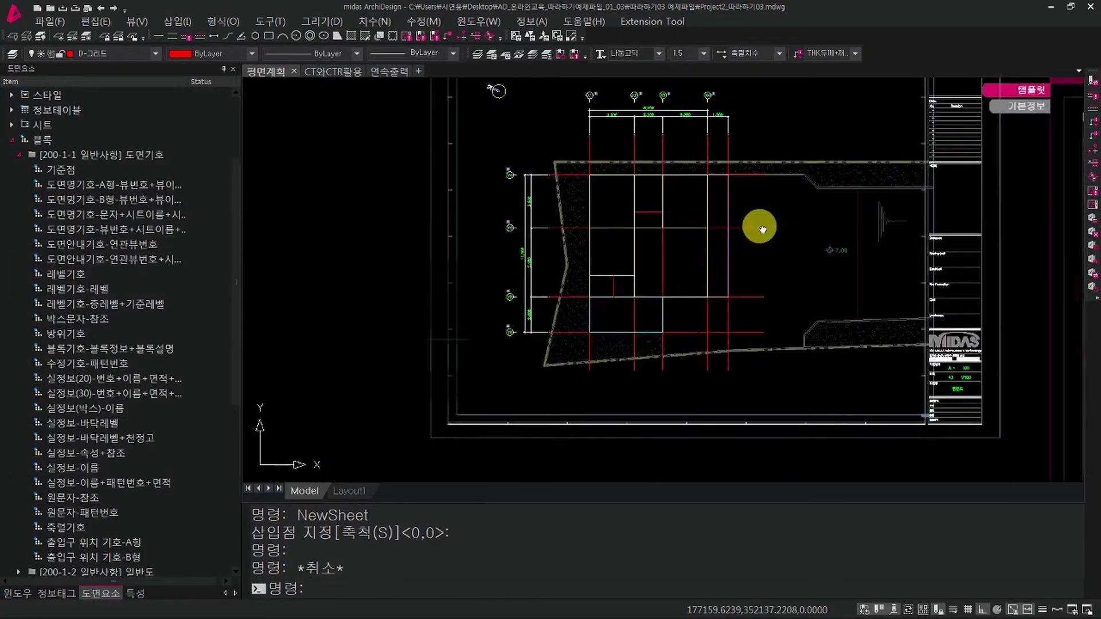
pyautogui.scroll(4, 768, 349)
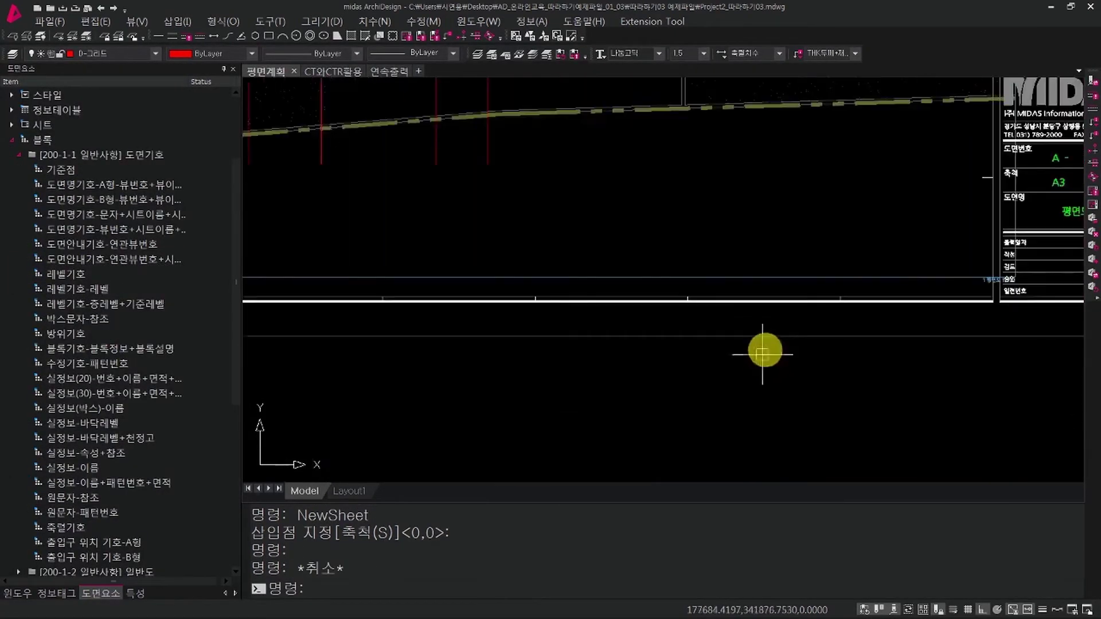
pyautogui.click(111, 186)
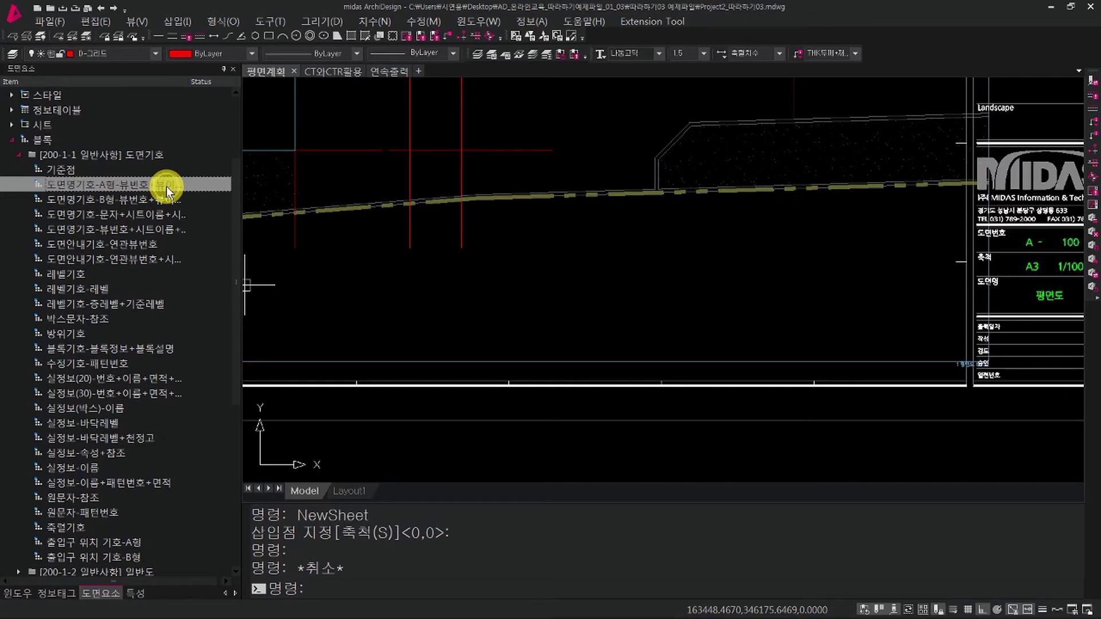
pyautogui.moveTo(166, 187); pyautogui.dragTo(619, 267)
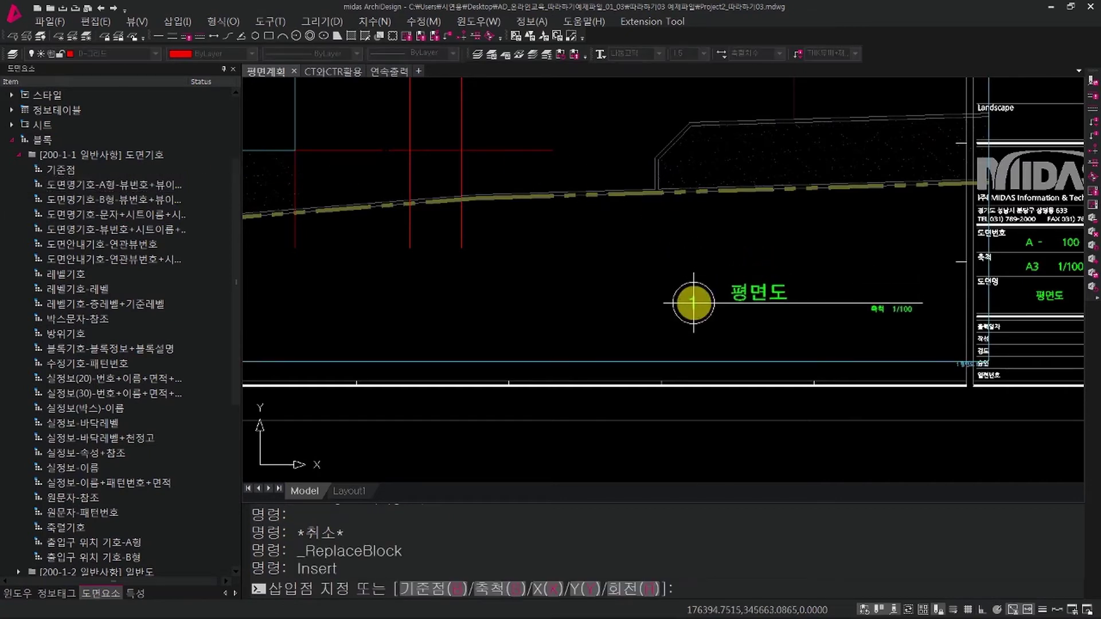
pyautogui.click(693, 303)
# Explode the inserted drawing-title symbol into separate objects.
pyautogui.scroll(2, 774, 364)
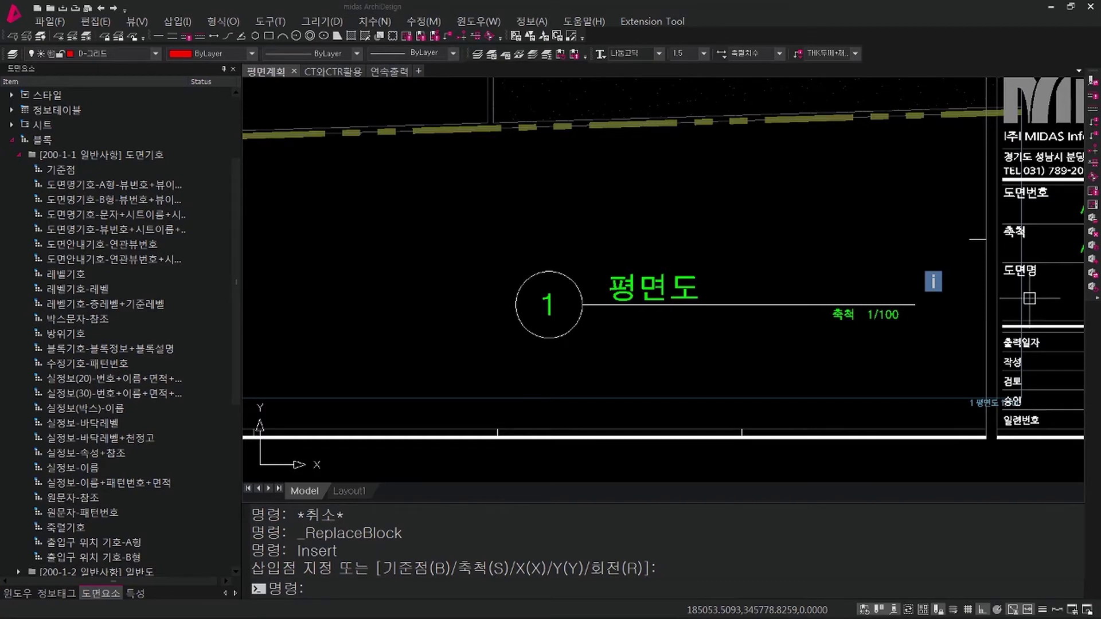
pyautogui.click(784, 371)
pyautogui.press('Escape')
pyautogui.press('Escape')
pyautogui.click(761, 354)
pyautogui.click(644, 285)
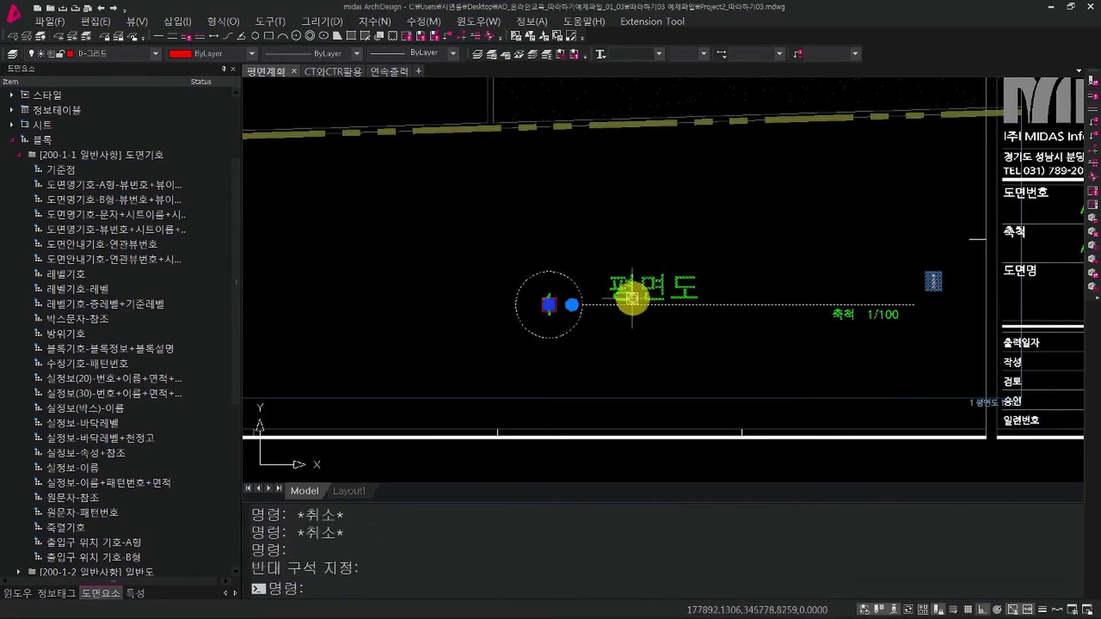
pyautogui.moveTo(635, 295)
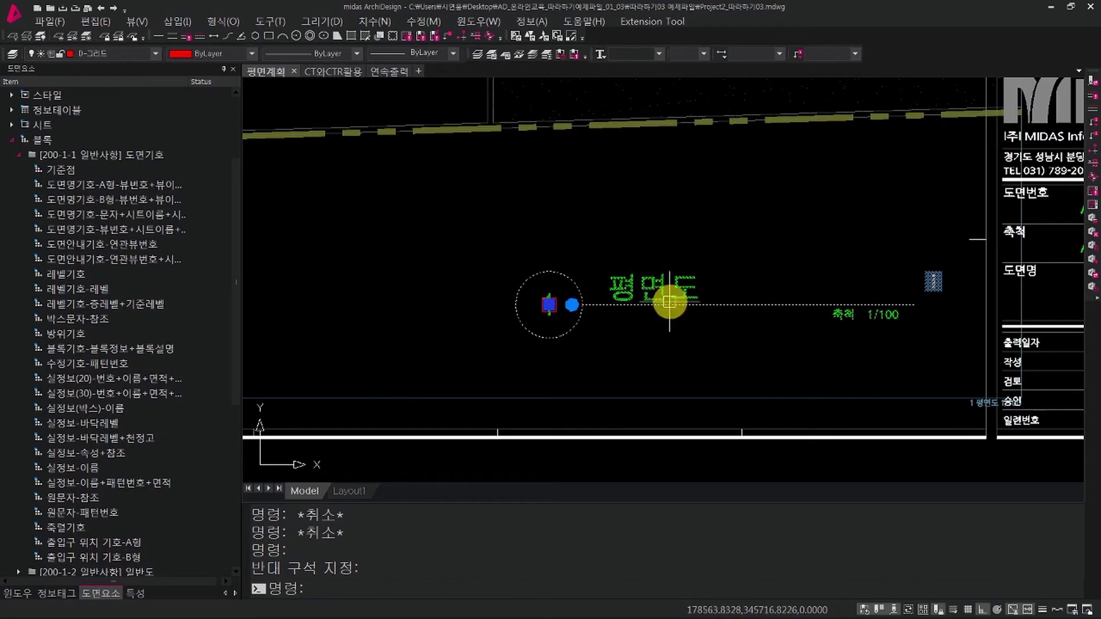
pyautogui.moveTo(668, 300); pyautogui.dragTo(590, 314, button='middle')
pyautogui.write('x')
pyautogui.press('Return')
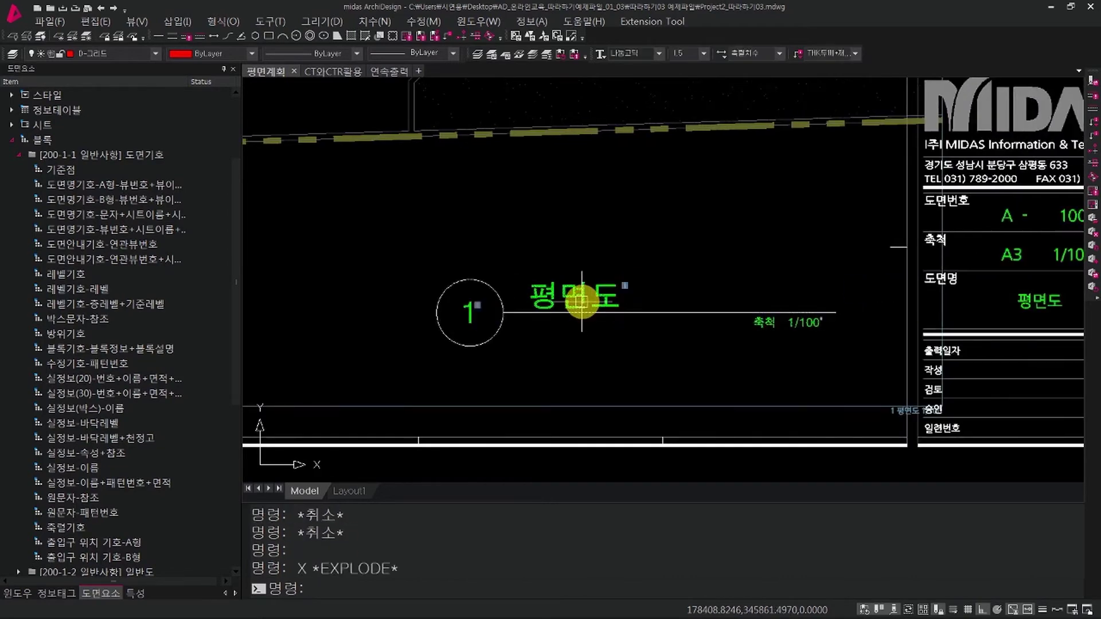
# Inspect the information tags behind the drawing name, scale and view number of the exploded title symbol.
pyautogui.scroll(5, 599, 292)
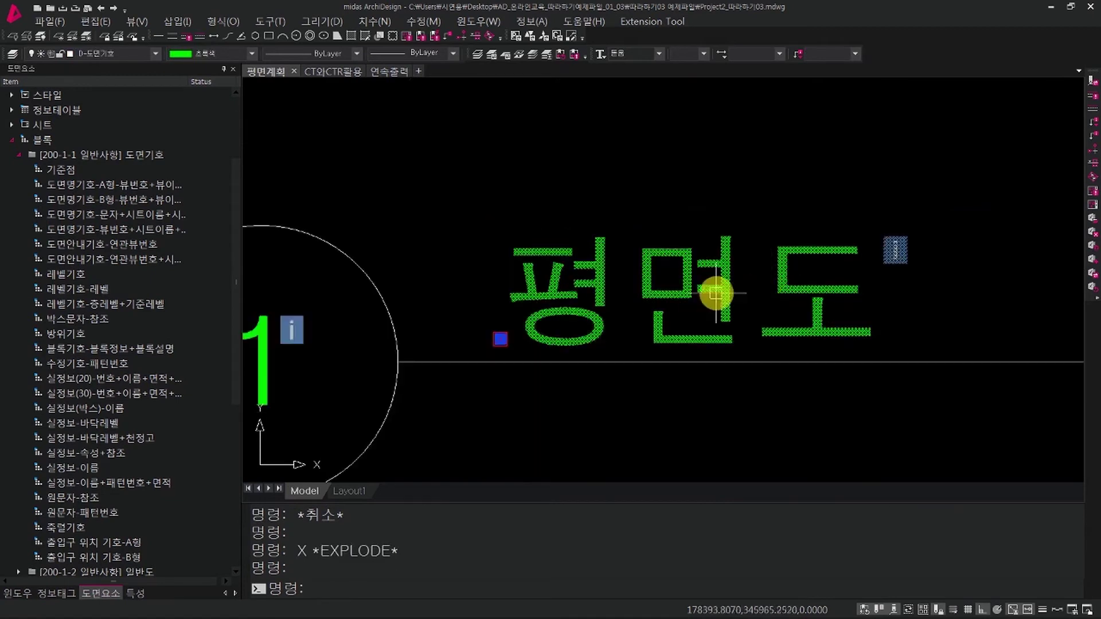
pyautogui.moveTo(716, 293)
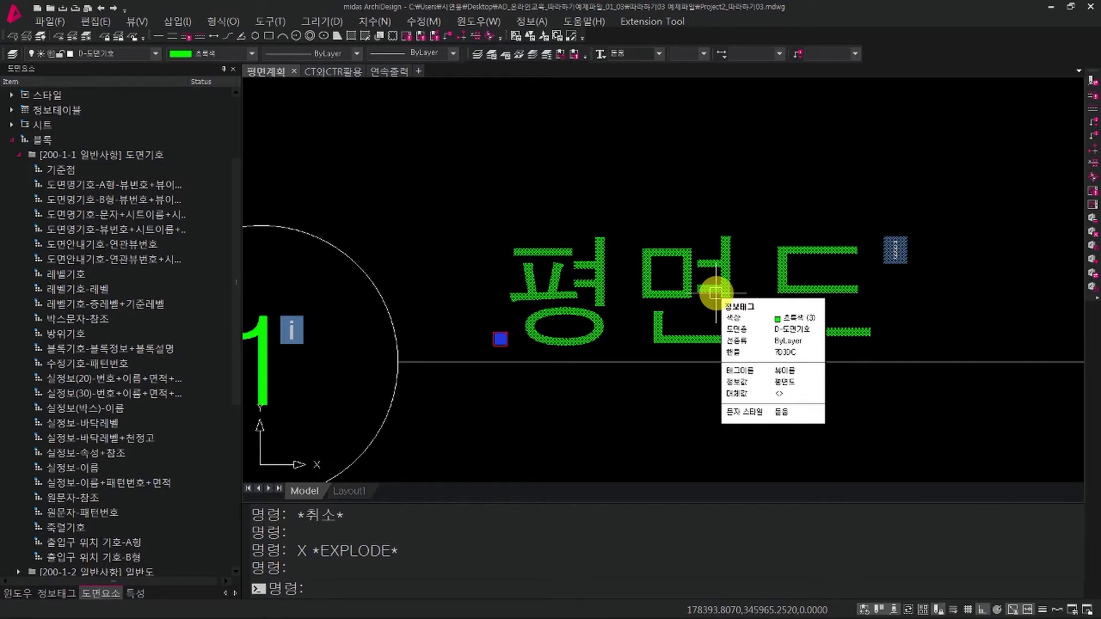
pyautogui.scroll(-1, 715, 293)
pyautogui.scroll(-1, 558, 287)
pyautogui.moveTo(530, 313); pyautogui.dragTo(435, 291, button='middle')
pyautogui.press('Escape')
pyautogui.click(916, 307)
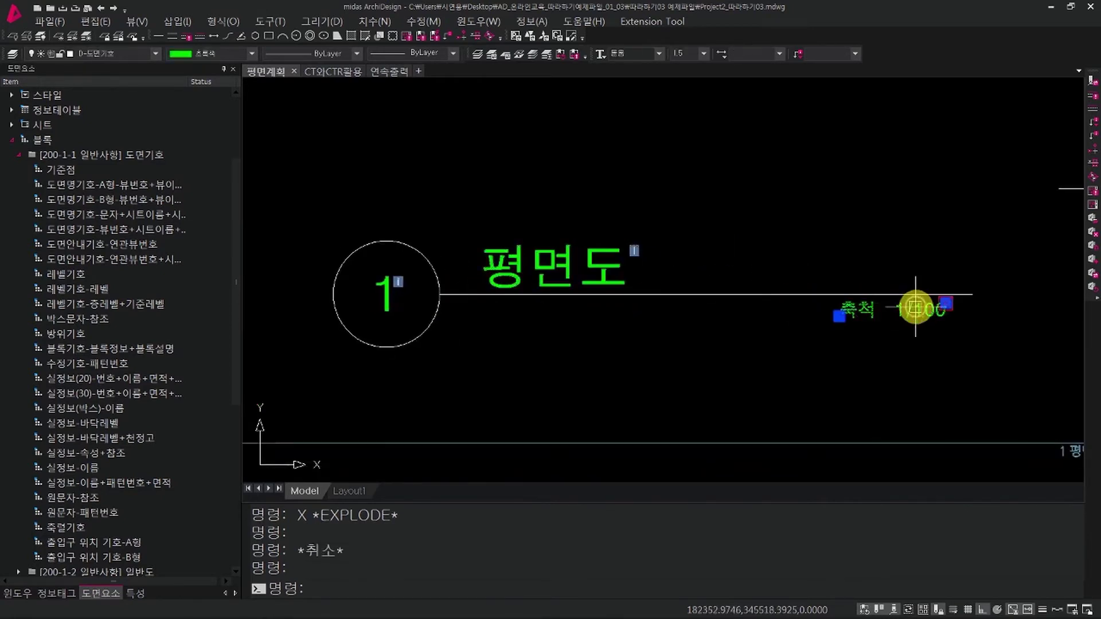
pyautogui.moveTo(924, 315)
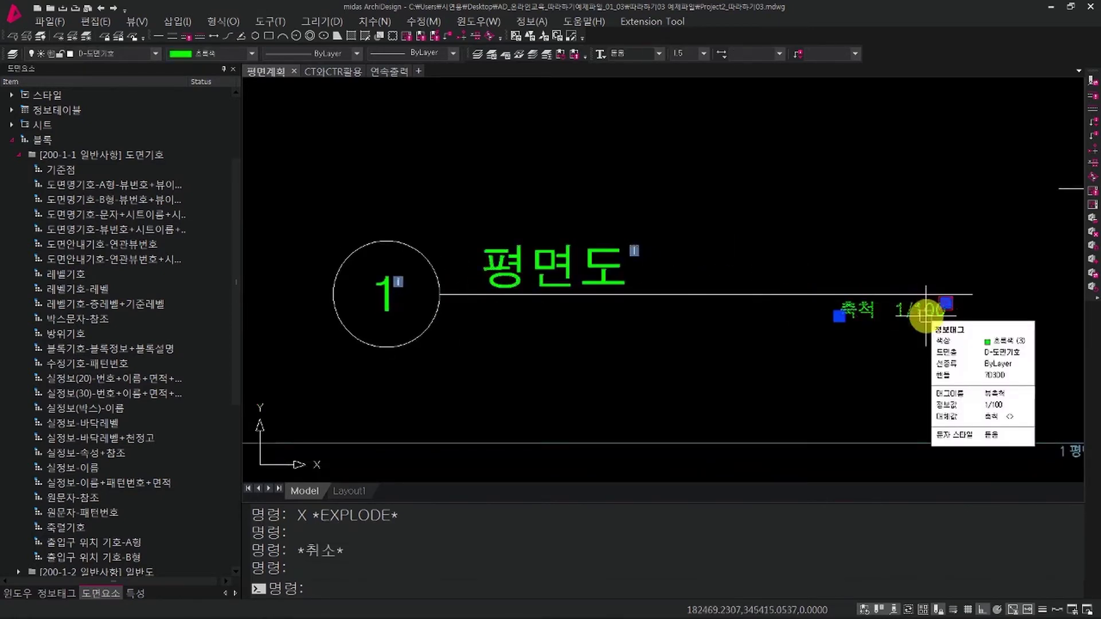
pyautogui.press('Escape')
pyautogui.click(387, 292)
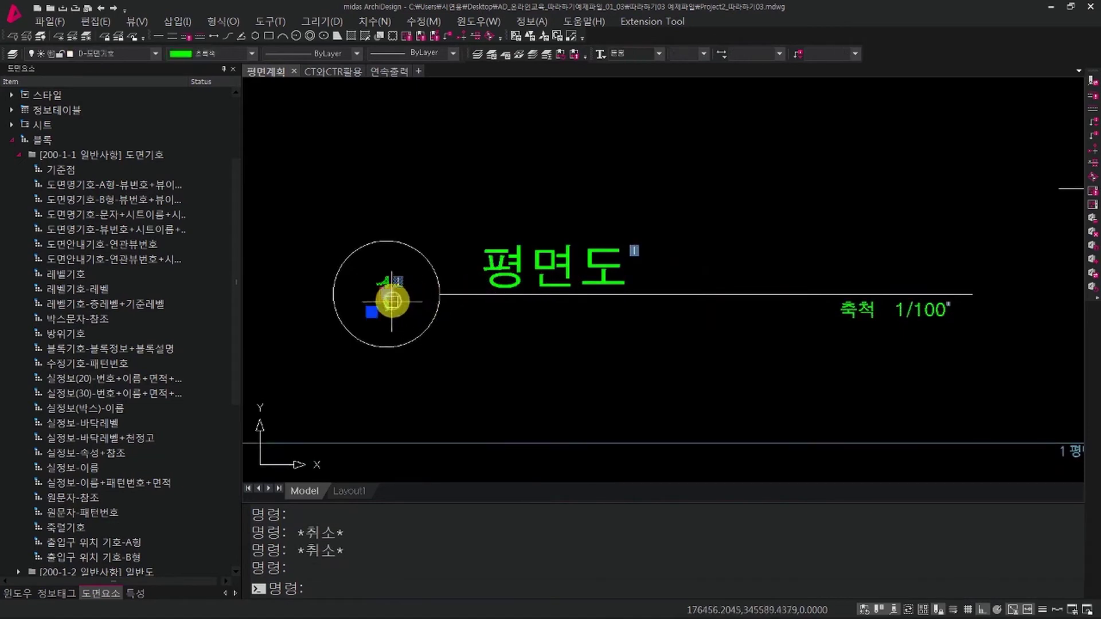
pyautogui.moveTo(394, 305)
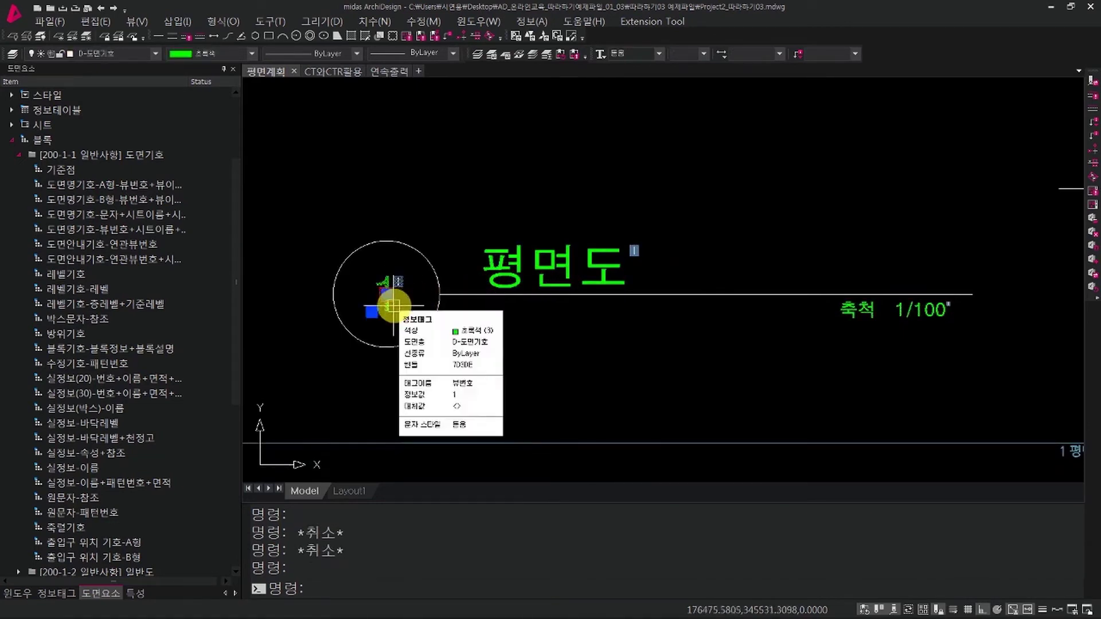
pyautogui.press('Escape')
pyautogui.press('Escape')
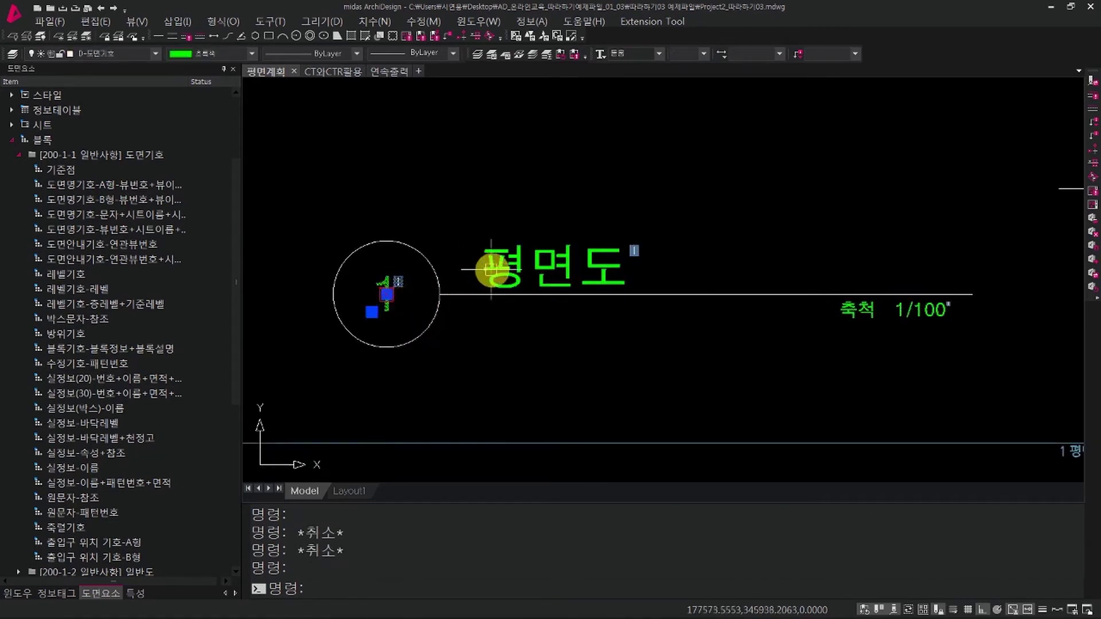
# Compare the view region's label with the sheet's title block by selecting each of them in turn.
pyautogui.scroll(-2, 607, 307)
pyautogui.scroll(2, 870, 391)
pyautogui.scroll(4, 904, 423)
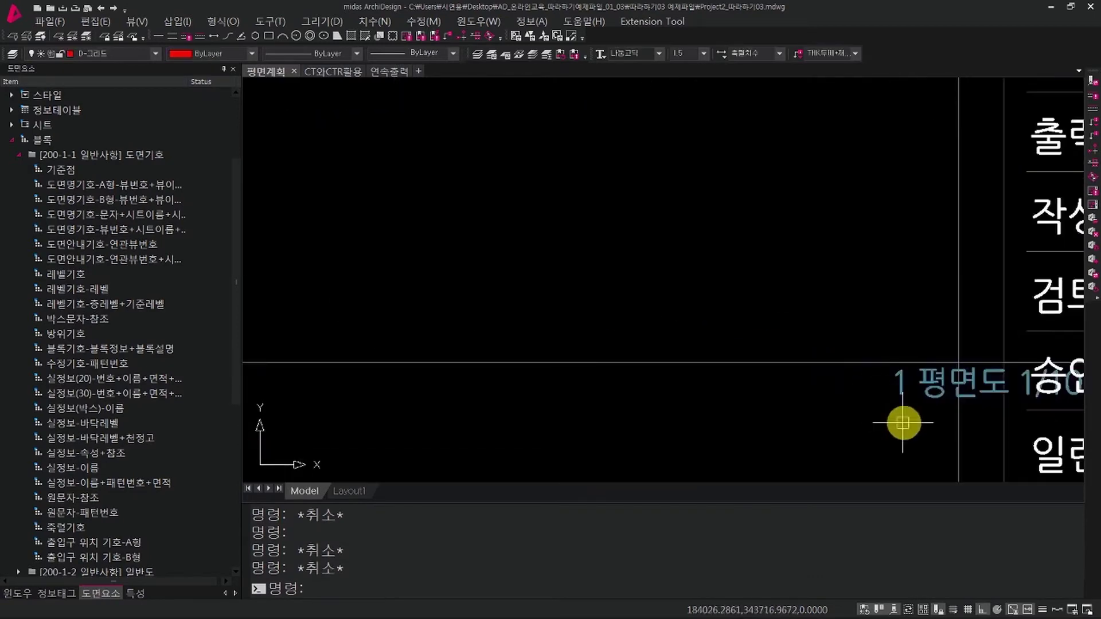
pyautogui.scroll(-5, 911, 430)
pyautogui.moveTo(1024, 330); pyautogui.dragTo(904, 356, button='middle')
pyautogui.click(936, 334)
pyautogui.click(901, 252)
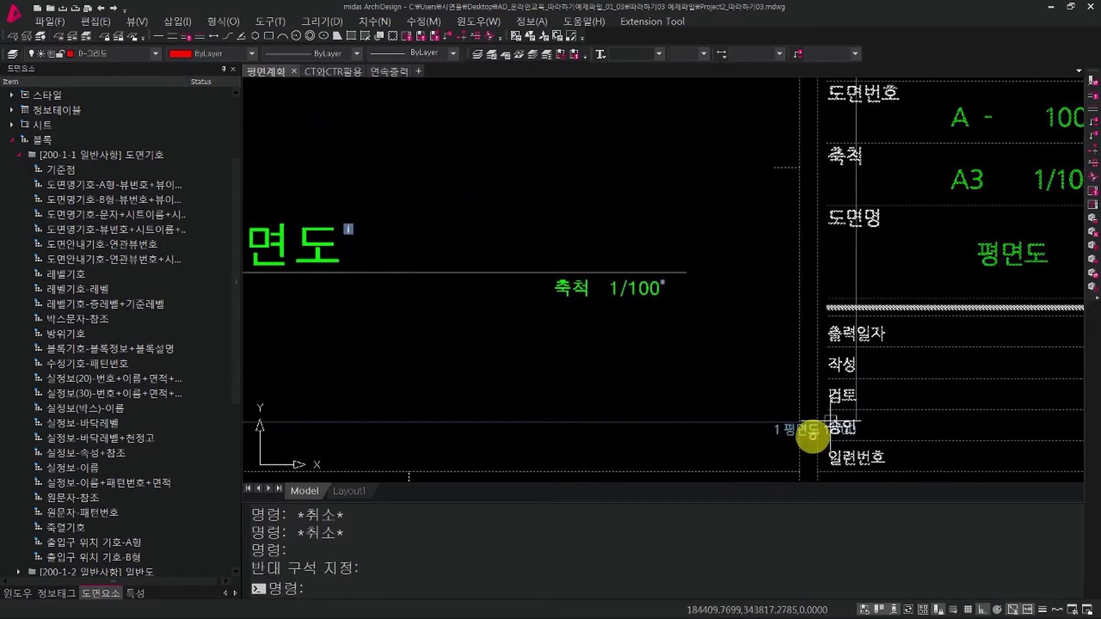
pyautogui.press('Escape')
pyautogui.click(762, 447)
pyautogui.click(676, 376)
pyautogui.scroll(-2, 676, 376)
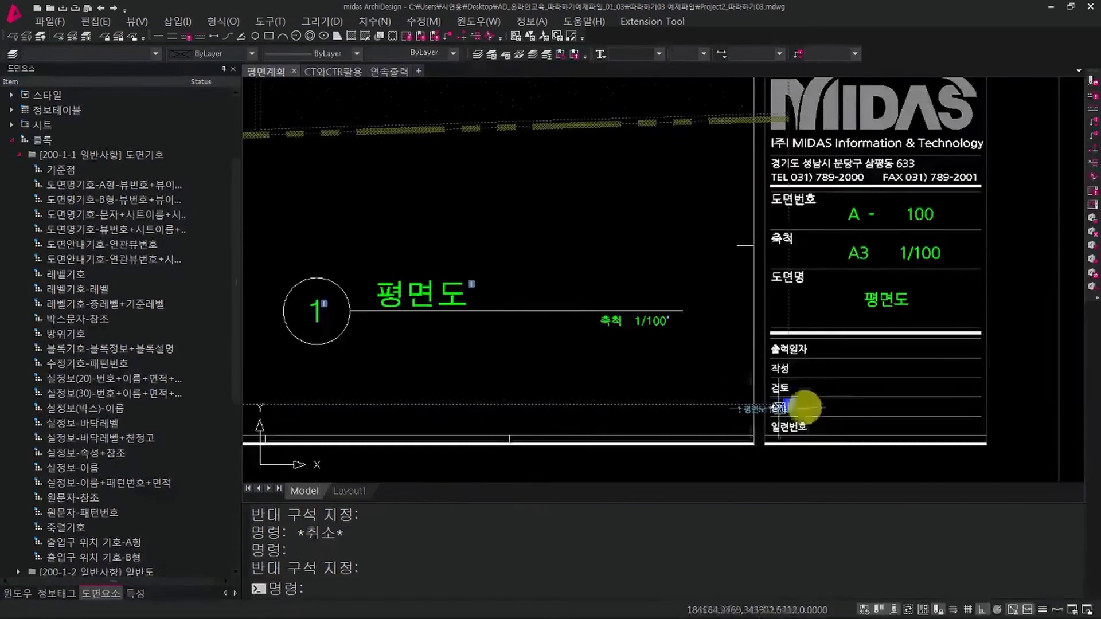
pyautogui.scroll(2, 789, 403)
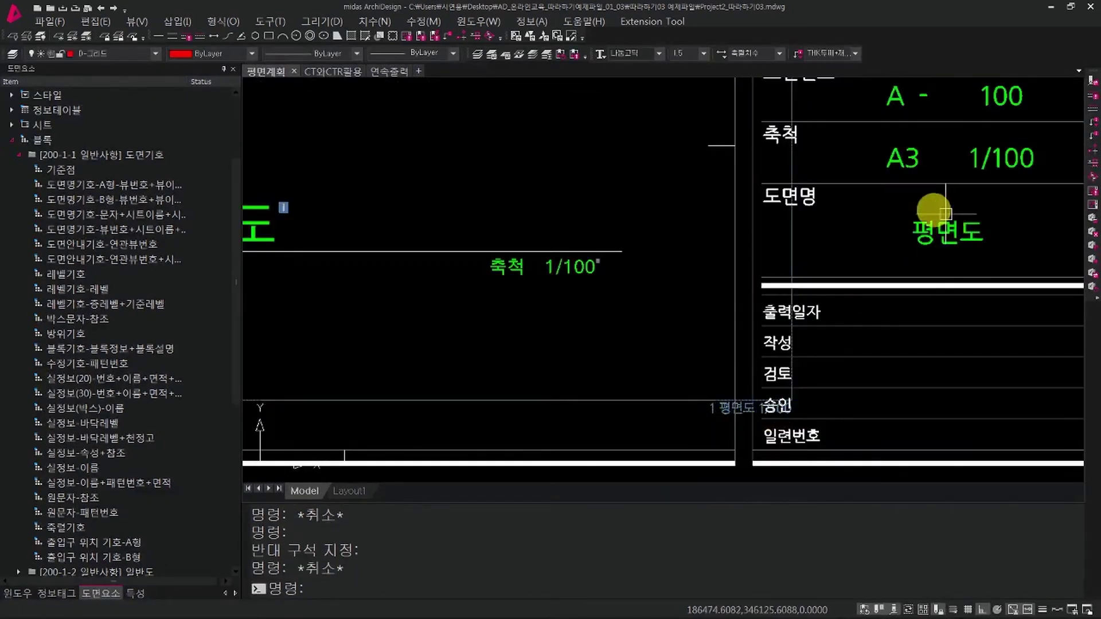
pyautogui.press('Escape')
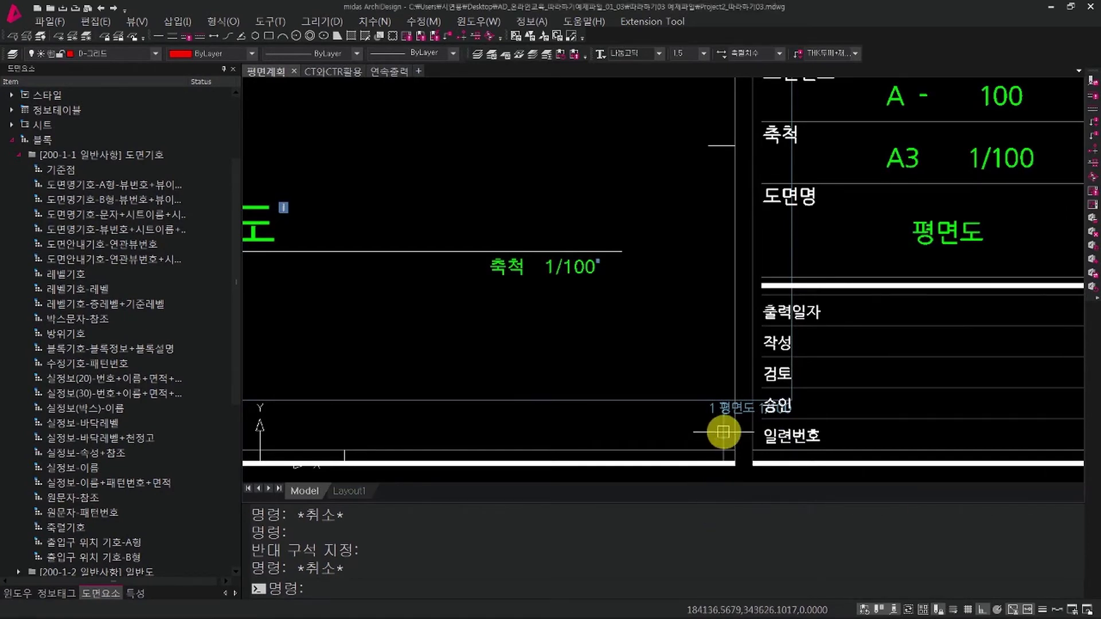
# Examine the number, name and scale in the view region's label against the title symbol's entries.
pyautogui.moveTo(685, 429); pyautogui.dragTo(726, 406, button='middle')
pyautogui.scroll(5, 738, 386)
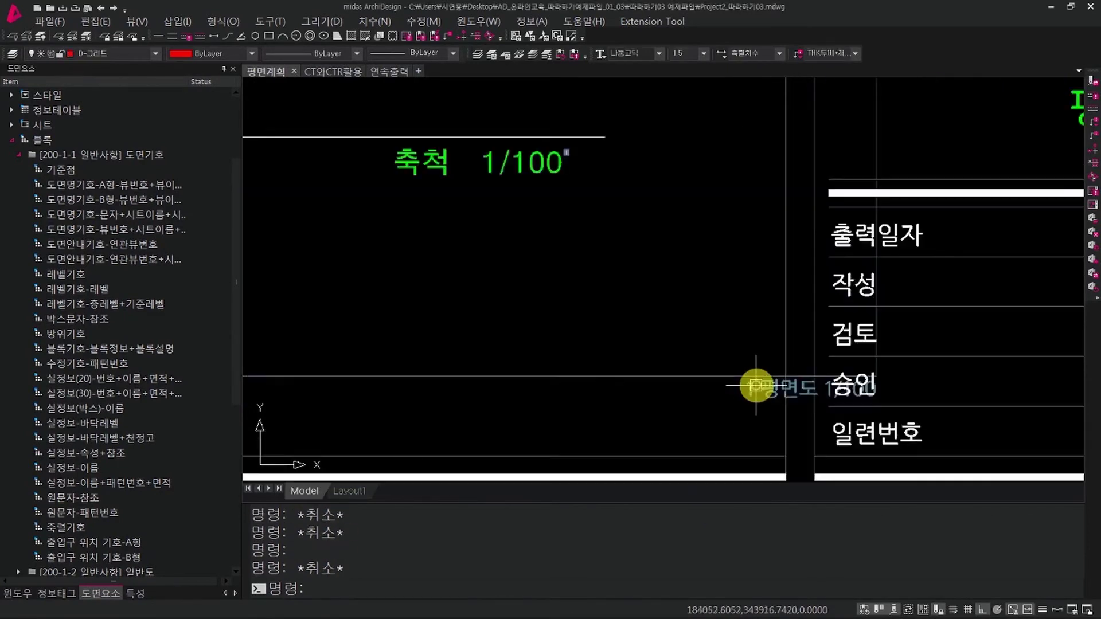
pyautogui.scroll(-5, 516, 303)
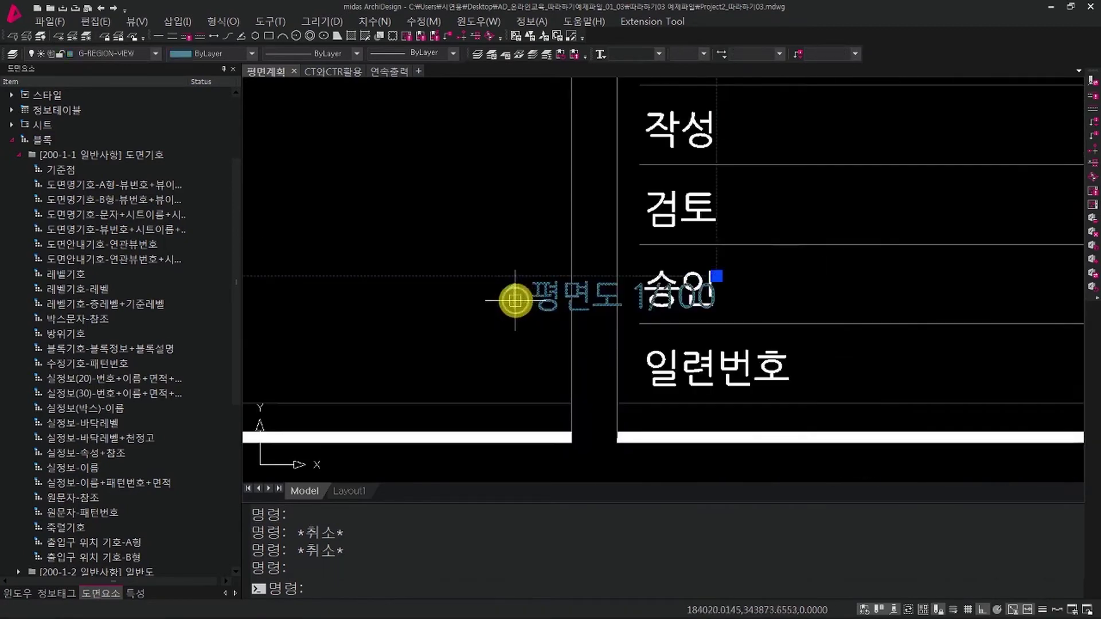
pyautogui.click(640, 426)
pyautogui.moveTo(639, 426); pyautogui.dragTo(744, 359, button='middle')
pyautogui.scroll(3, 786, 344)
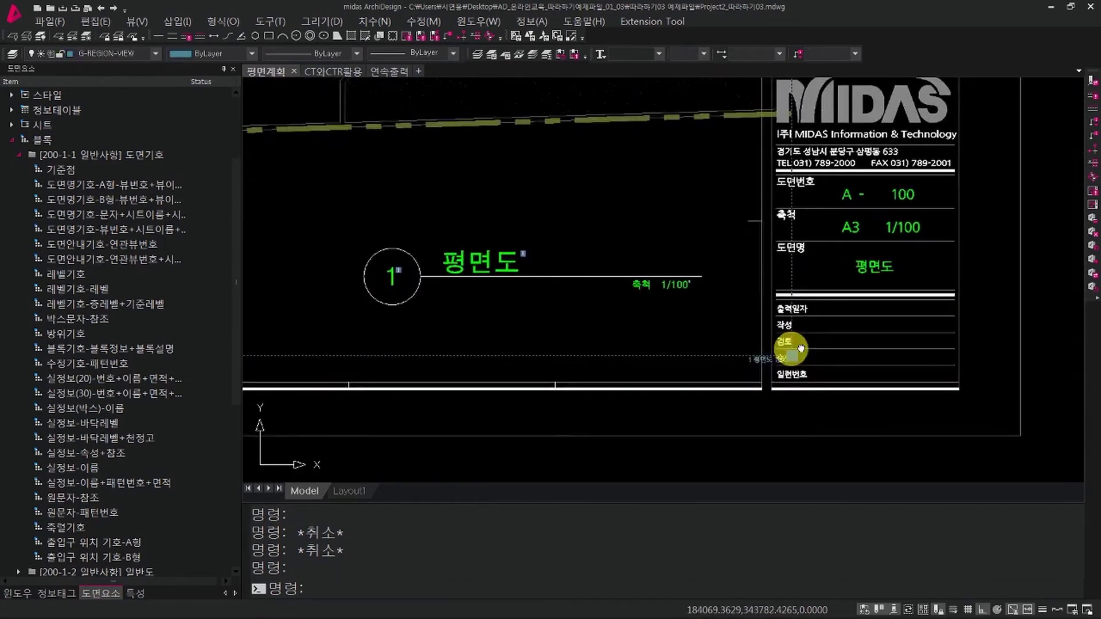
pyautogui.moveTo(904, 349); pyautogui.dragTo(920, 351, button='middle')
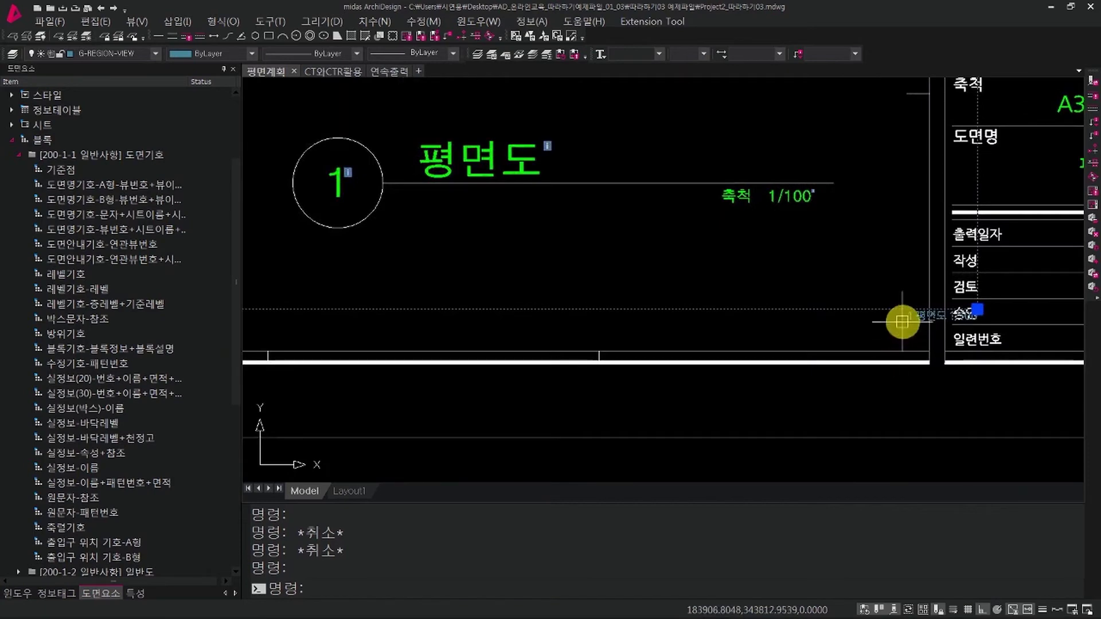
pyautogui.press('Escape')
pyautogui.scroll(-3, 818, 315)
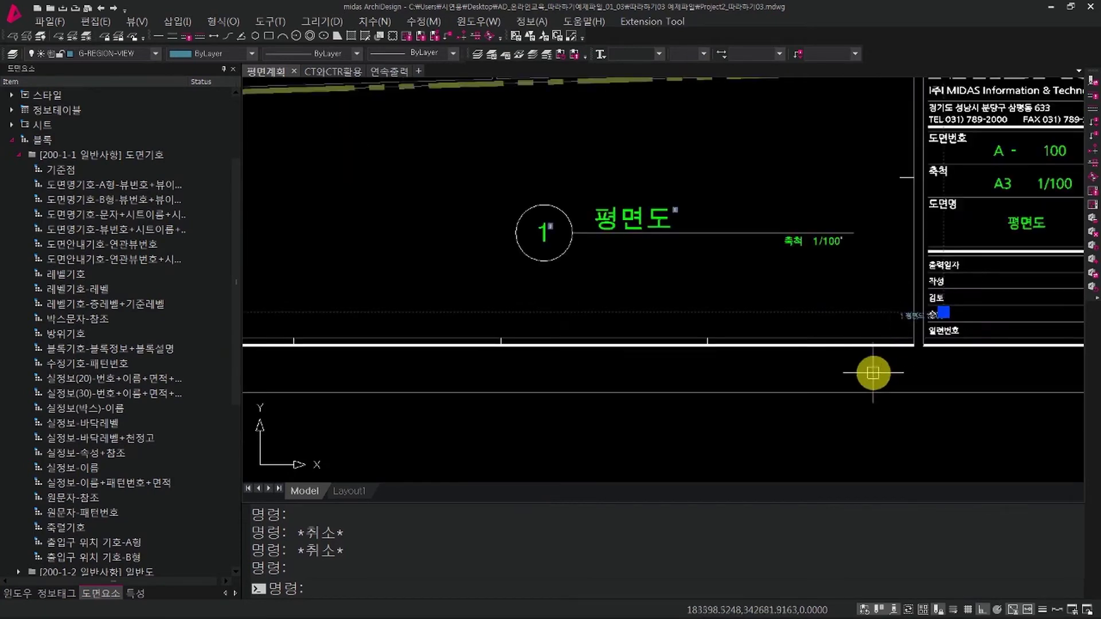
pyautogui.scroll(-2, 872, 374)
pyautogui.scroll(-1, 892, 218)
pyautogui.click(916, 171)
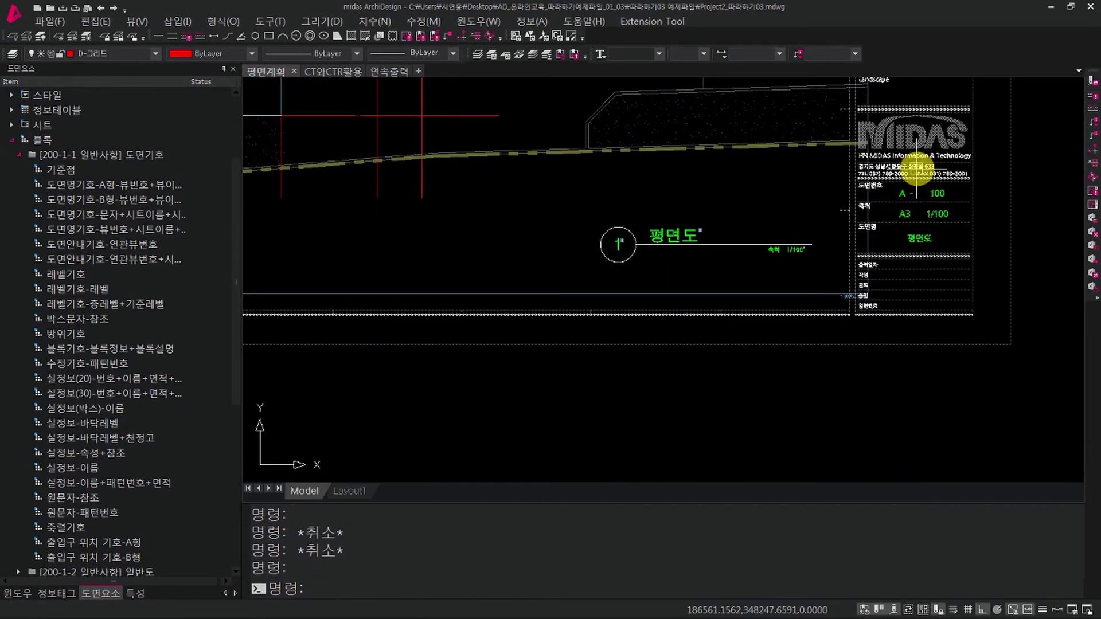
pyautogui.moveTo(916, 171); pyautogui.dragTo(909, 189, button='middle')
pyautogui.press('Escape')
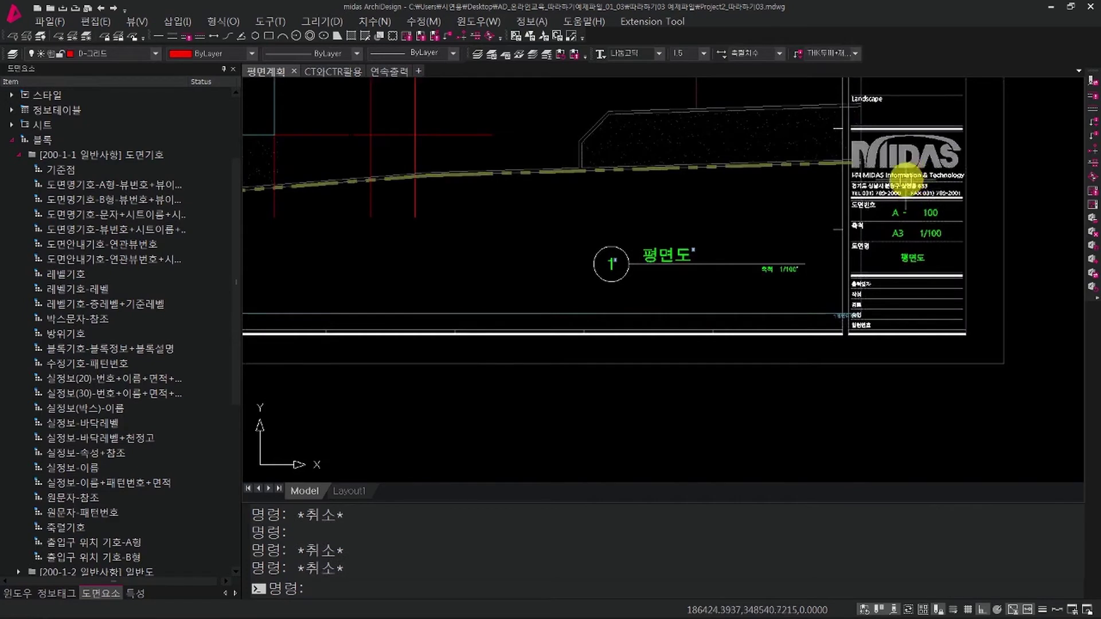
pyautogui.press('space')
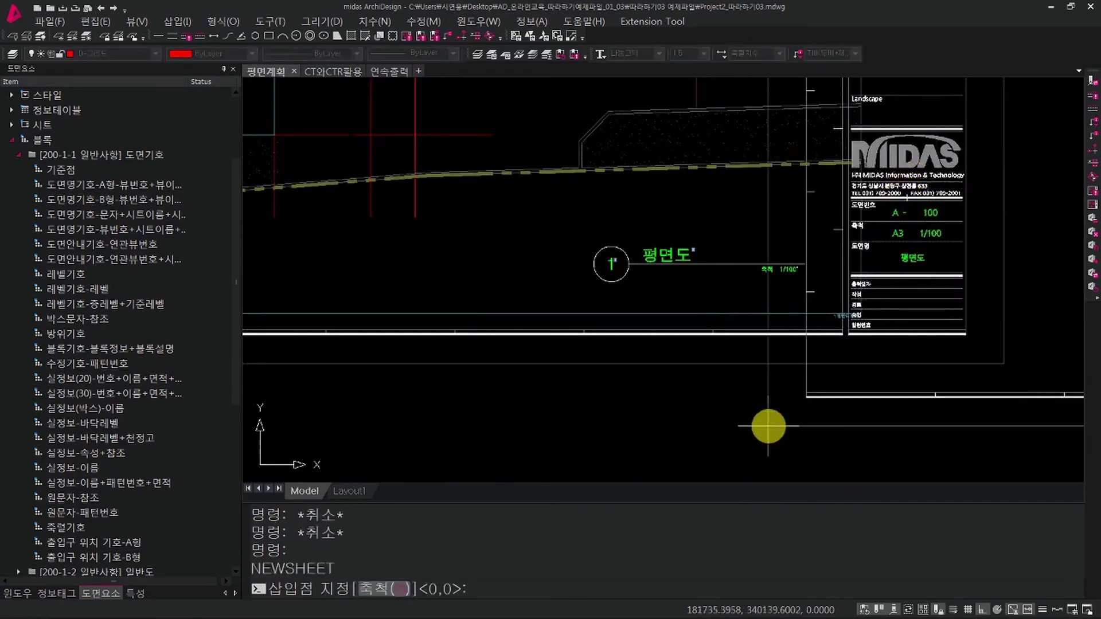
pyautogui.press('Escape')
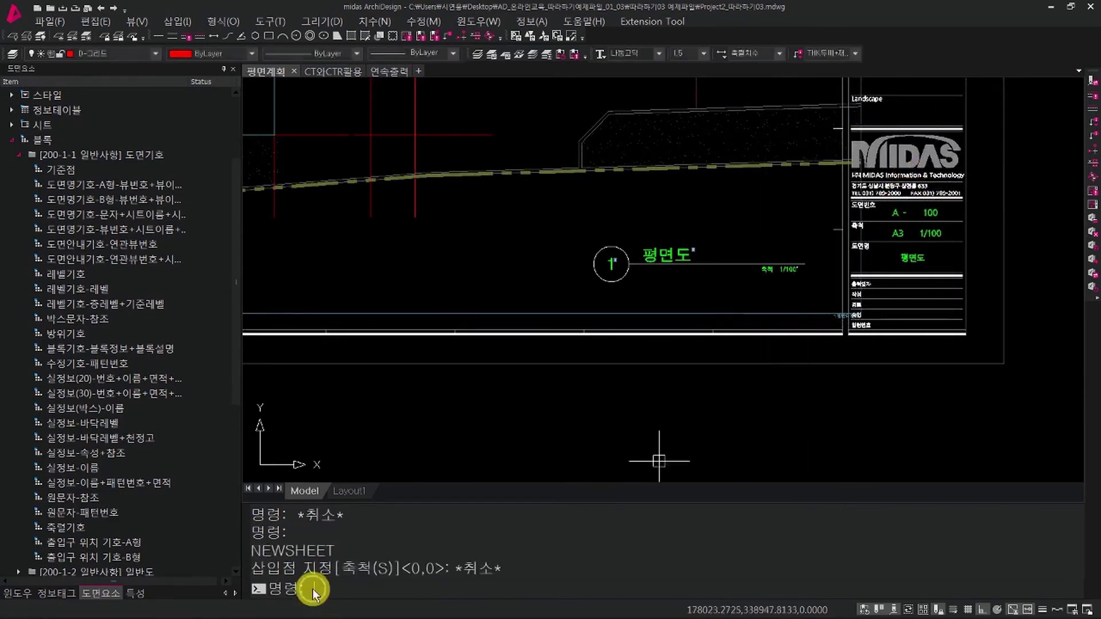
# Open the NEWSHEET settings, look through the sheet format and scale choices, and leave without creating a sheet.
pyautogui.write('NEWSHEET')
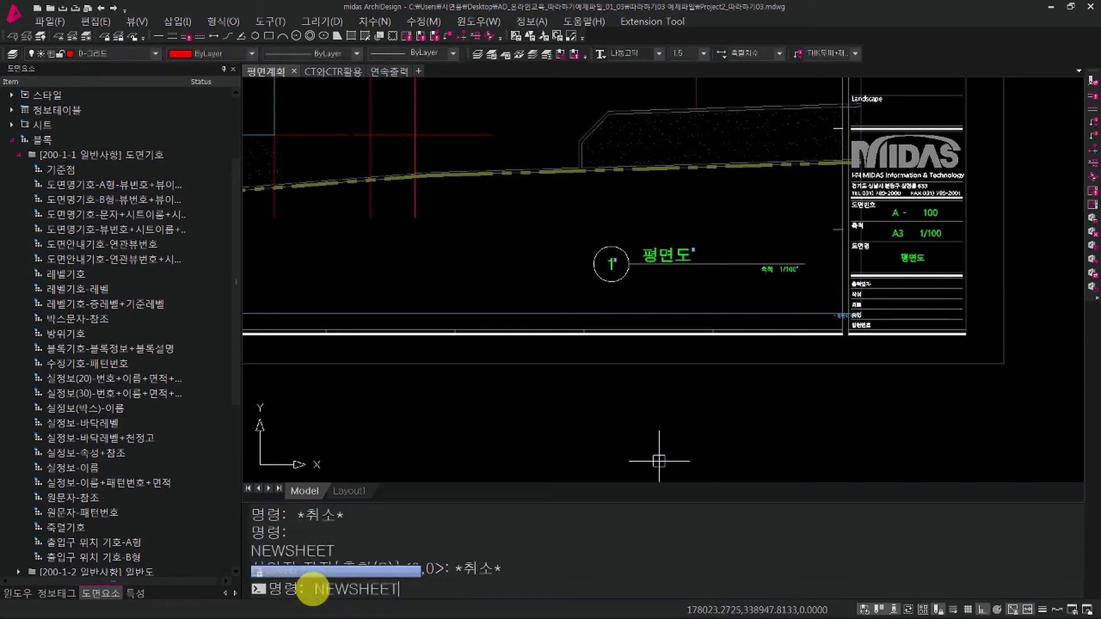
pyautogui.press('Return')
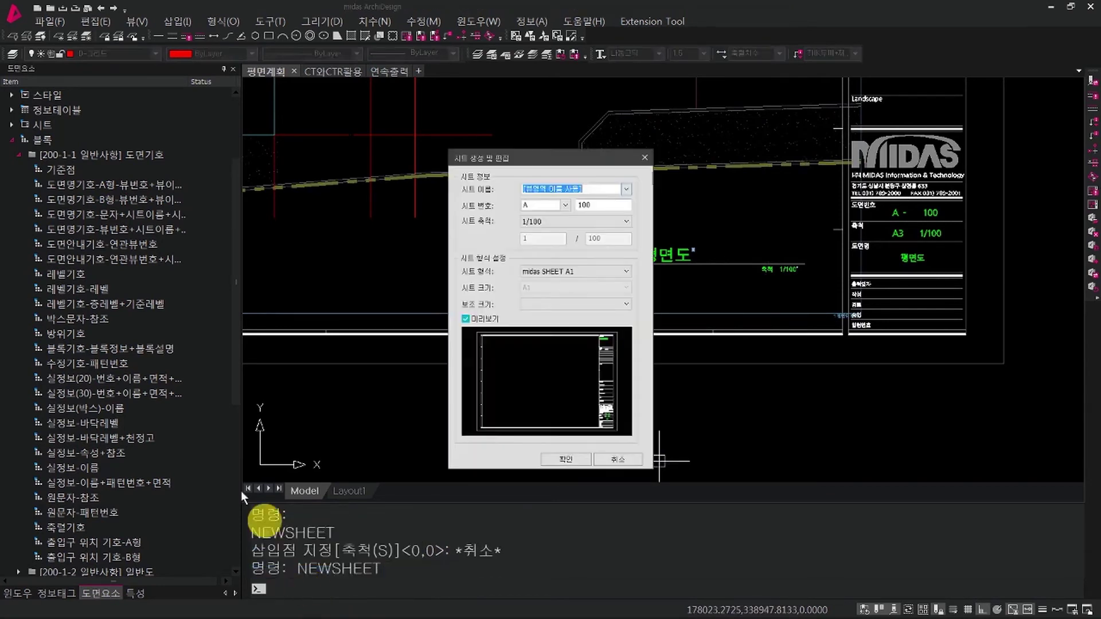
pyautogui.click(586, 277)
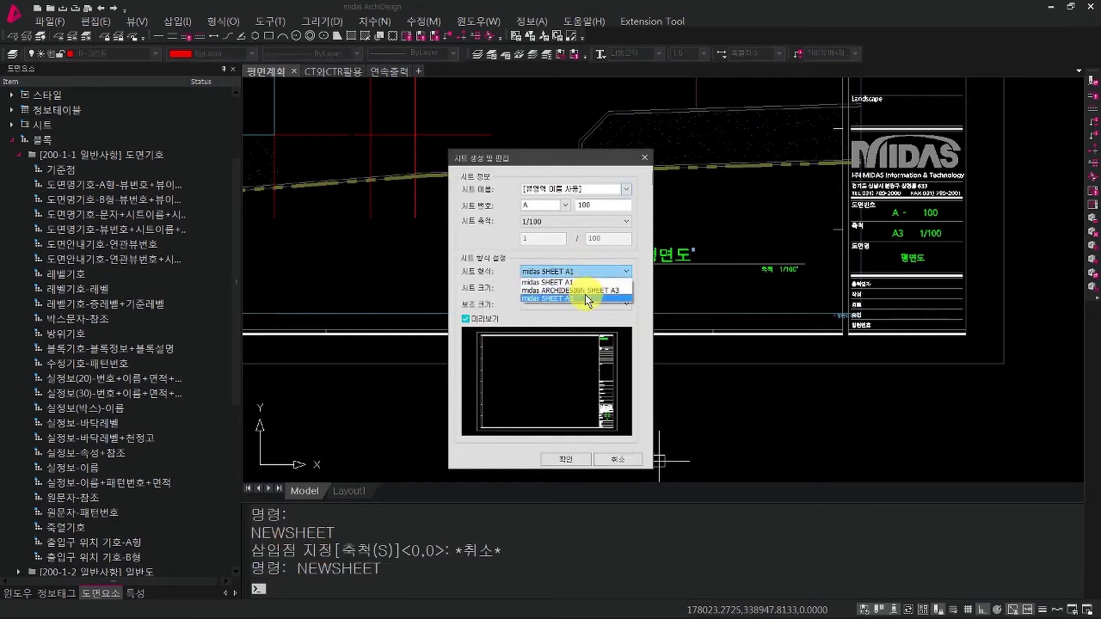
pyautogui.click(599, 225)
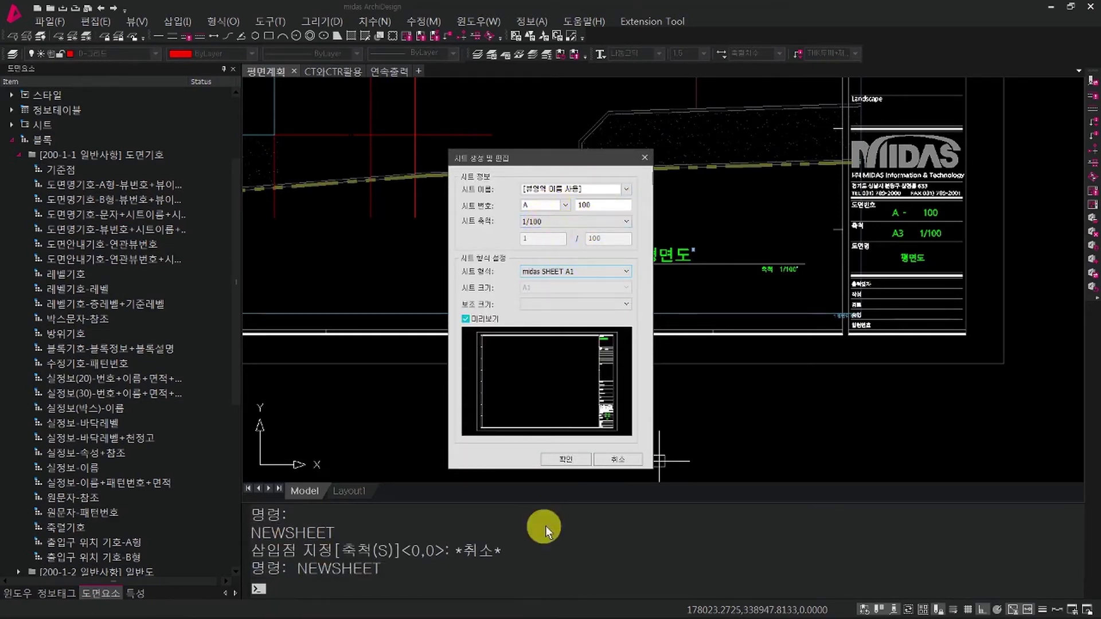
pyautogui.click(628, 458)
pyautogui.moveTo(844, 325); pyautogui.dragTo(844, 302, button='middle')
pyautogui.press('Escape')
pyautogui.press('Escape')
pyautogui.press('Escape')
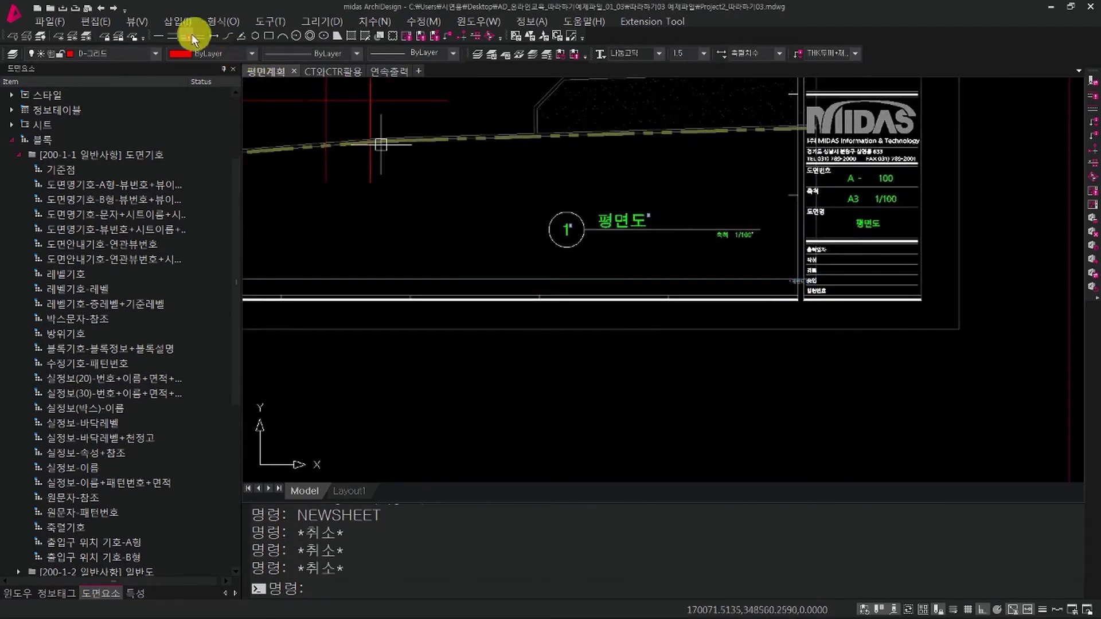
# Create a view region named 평면도2 at scale 1/200 with NVR, drawn as a rectangle in the empty area below the sheet.
pyautogui.click(174, 21)
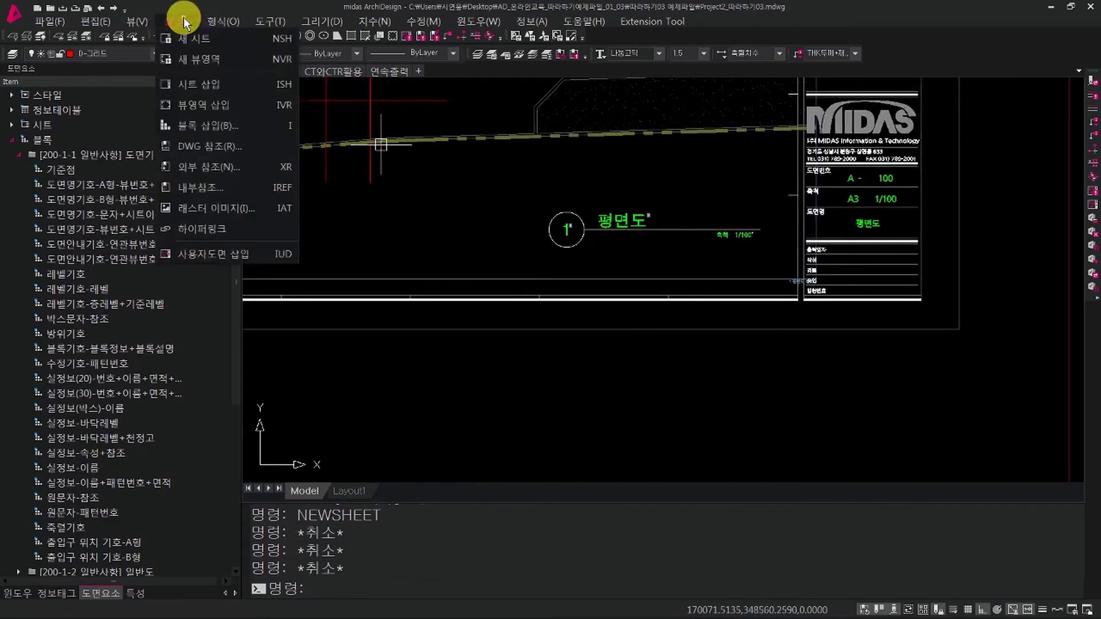
pyautogui.moveTo(177, 21)
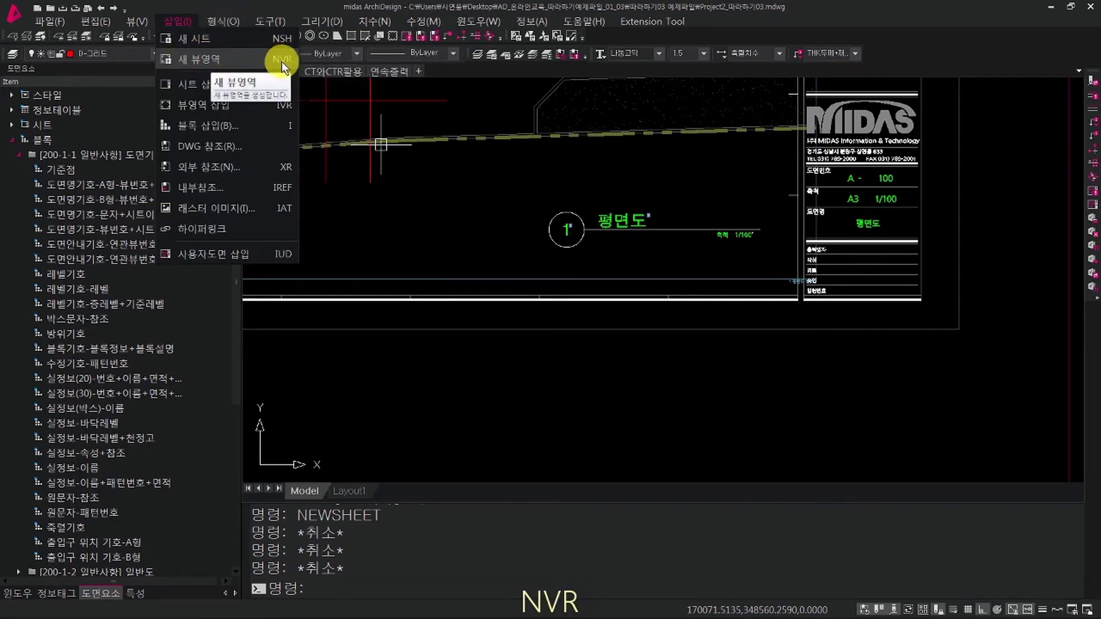
pyautogui.click(367, 589)
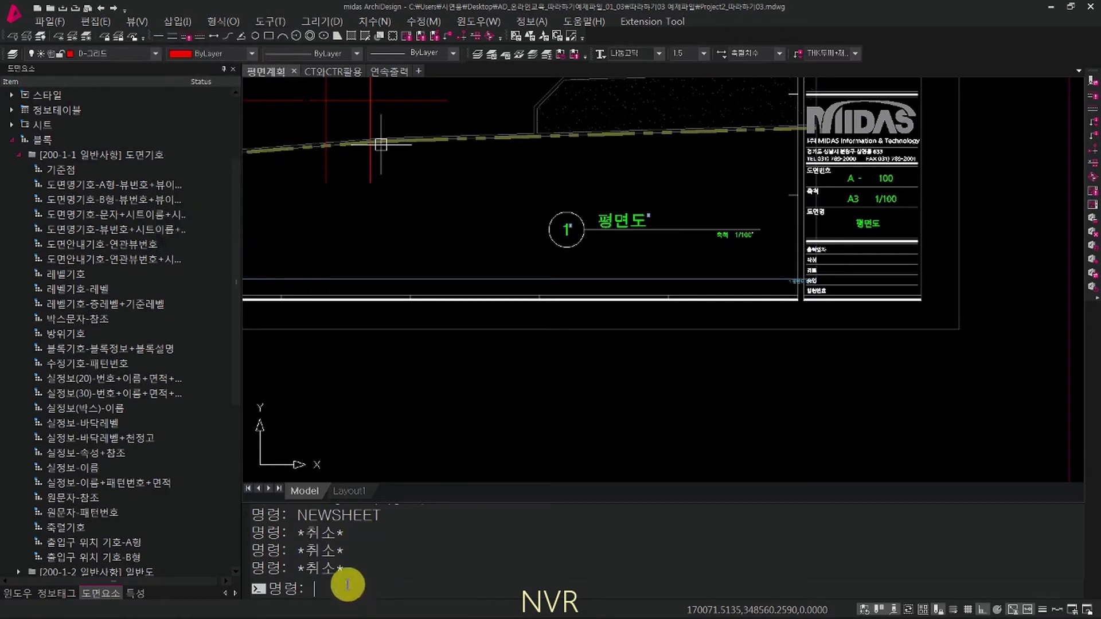
pyautogui.write('NVR *NEWVIEWREGION*')
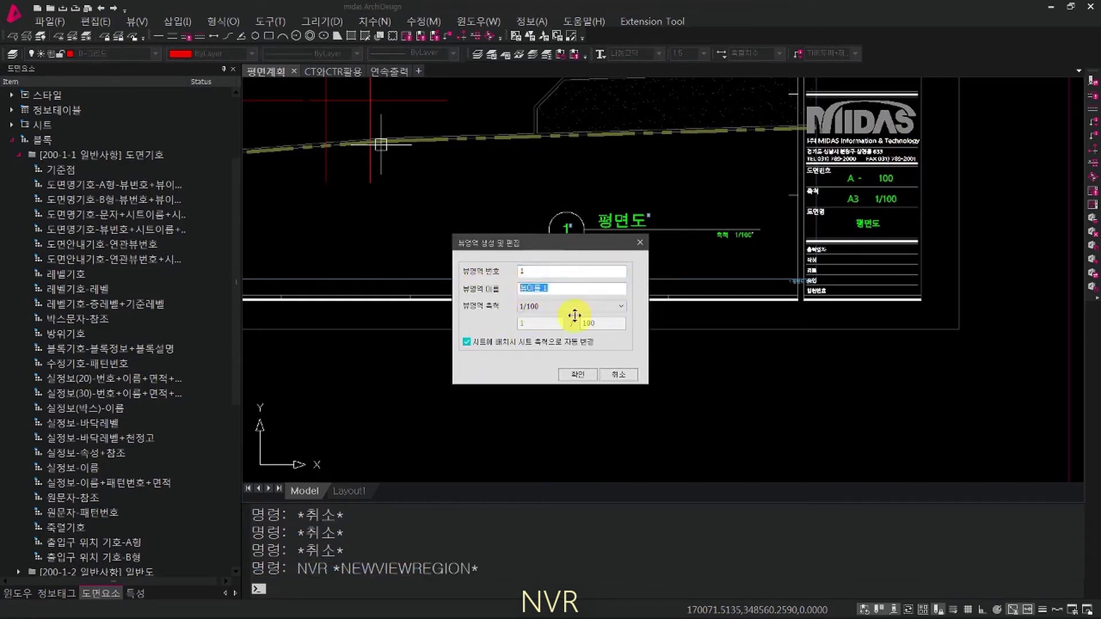
pyautogui.write('평면도2')
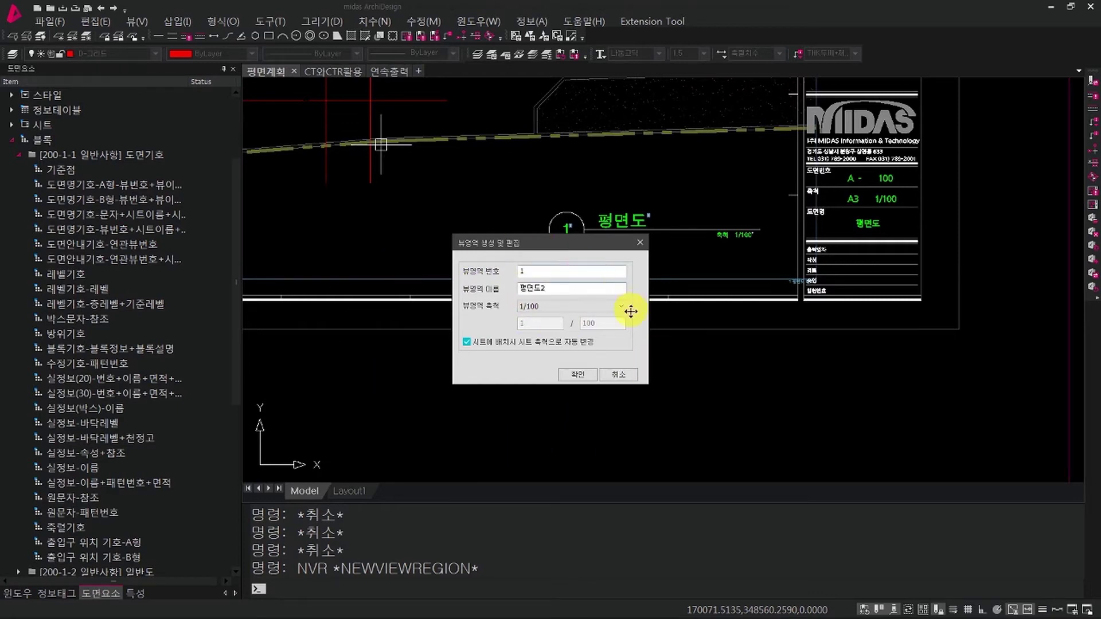
pyautogui.click(607, 309)
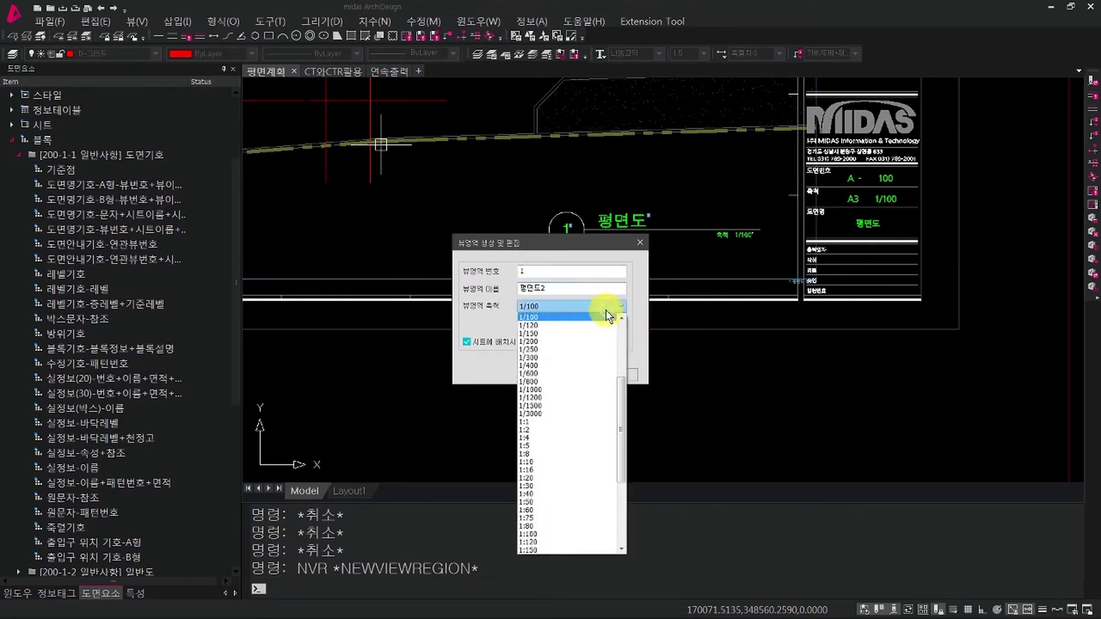
pyautogui.click(593, 342)
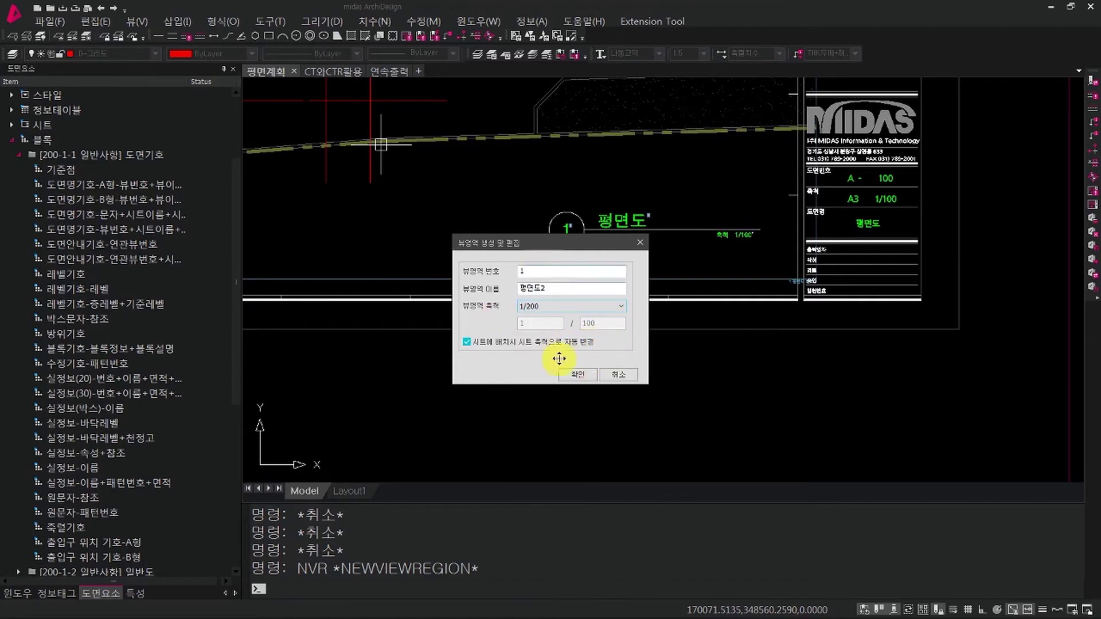
pyautogui.click(577, 375)
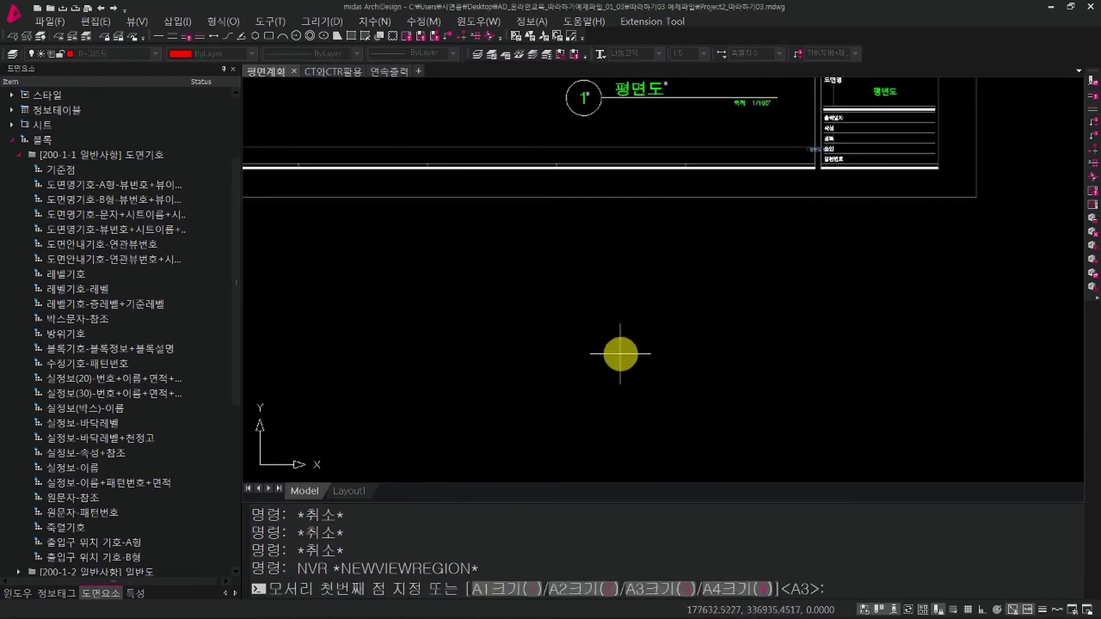
pyautogui.click(536, 433)
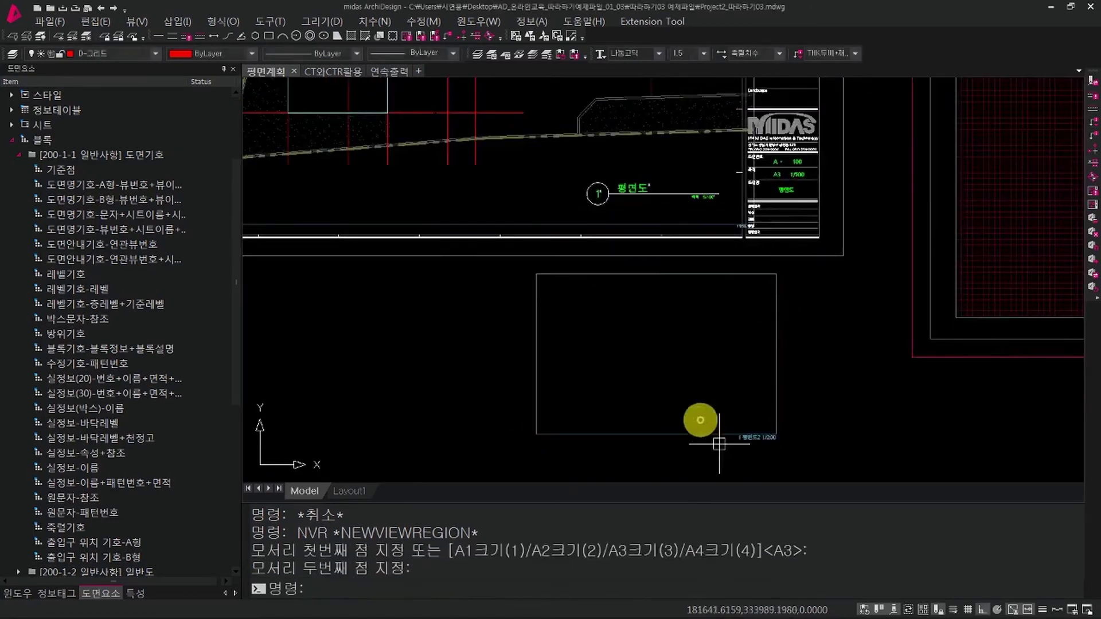
pyautogui.click(816, 404)
# Insert the A-type drawing-title symbol (도면명기호-A형) inside the 평면도2 view region.
pyautogui.moveTo(779, 417); pyautogui.dragTo(749, 419, button='middle')
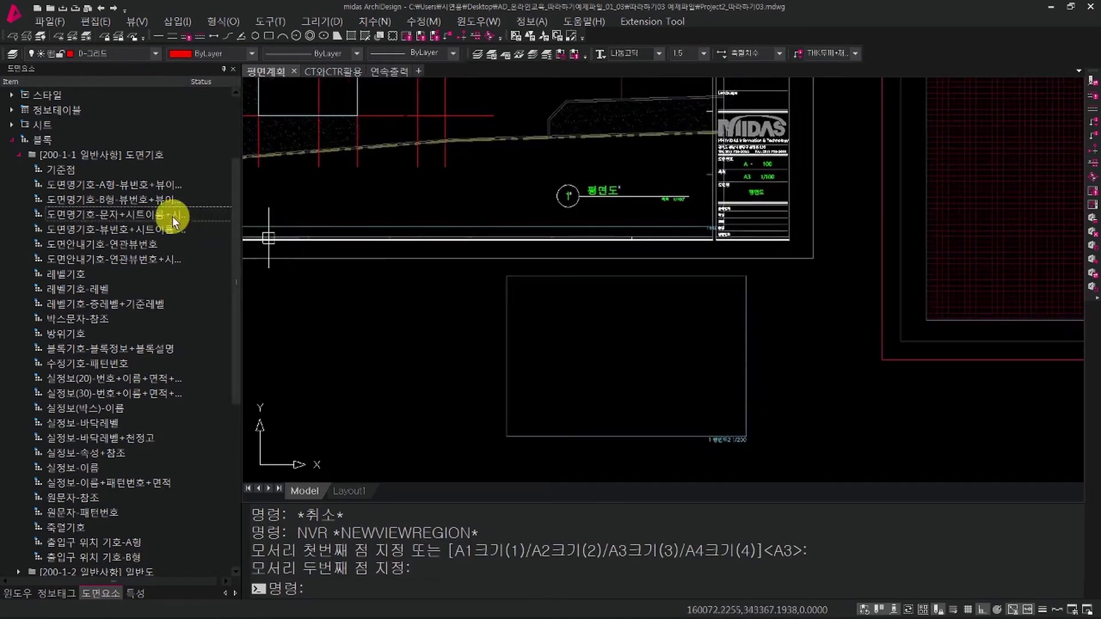
pyautogui.click(138, 185)
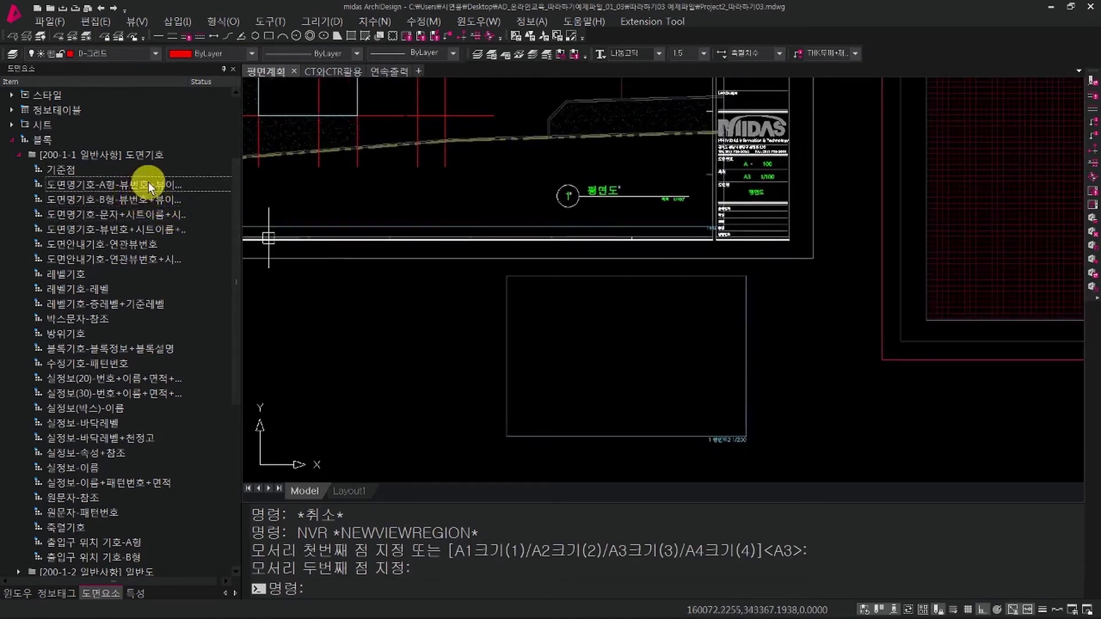
pyautogui.moveTo(138, 189); pyautogui.dragTo(622, 360)
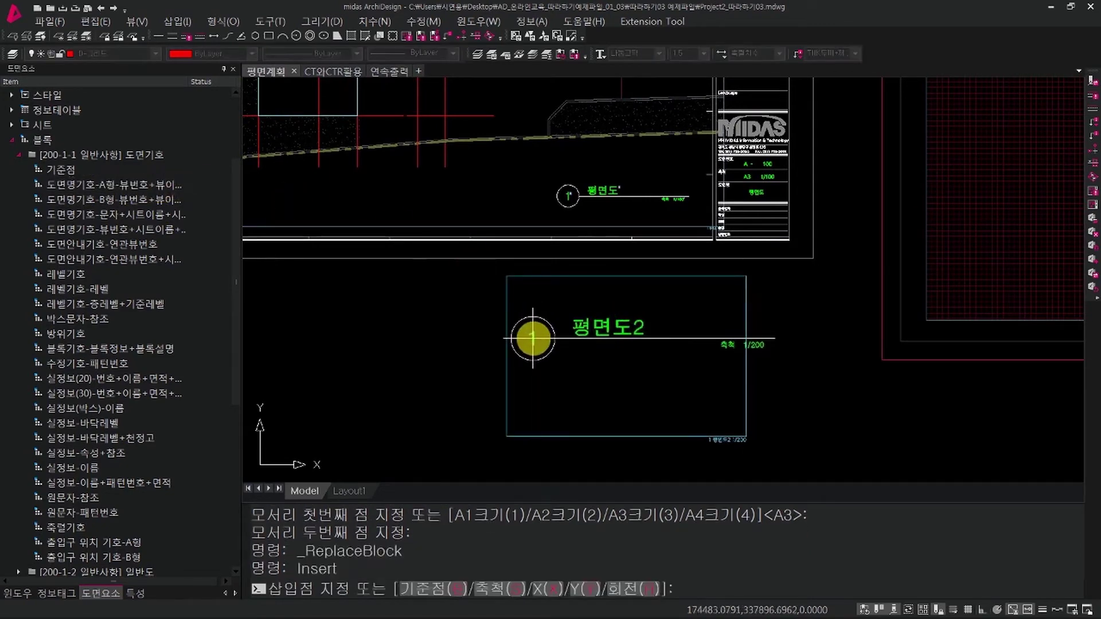
pyautogui.moveTo(716, 409); pyautogui.dragTo(696, 417, button='middle')
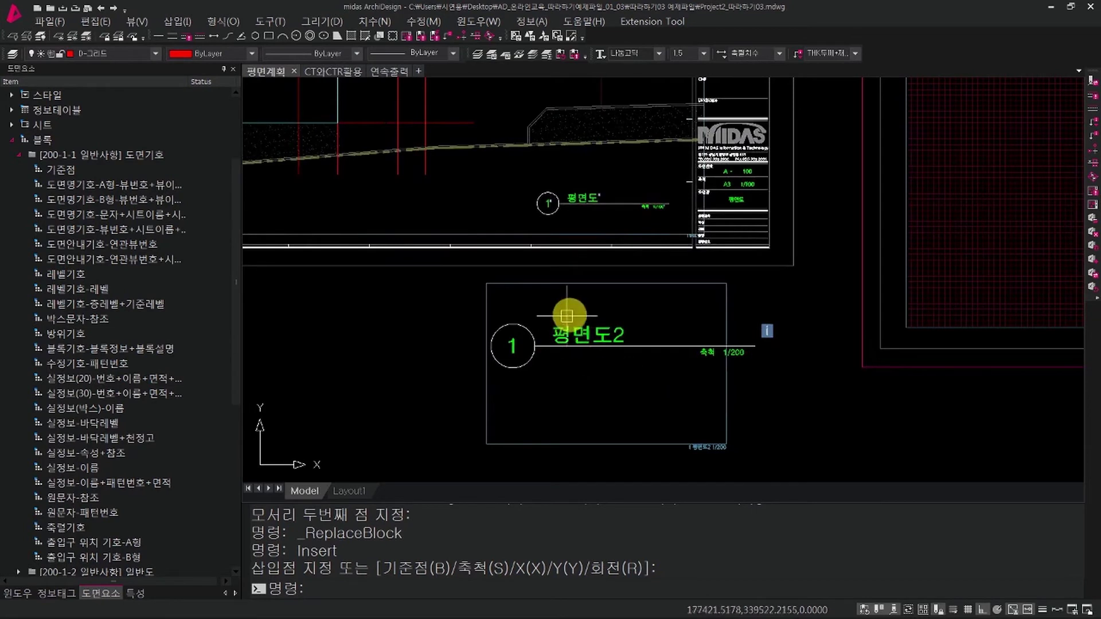
# Select the 평면도2 view region and compare its number, name and scale with the inserted title symbol.
pyautogui.click(727, 450)
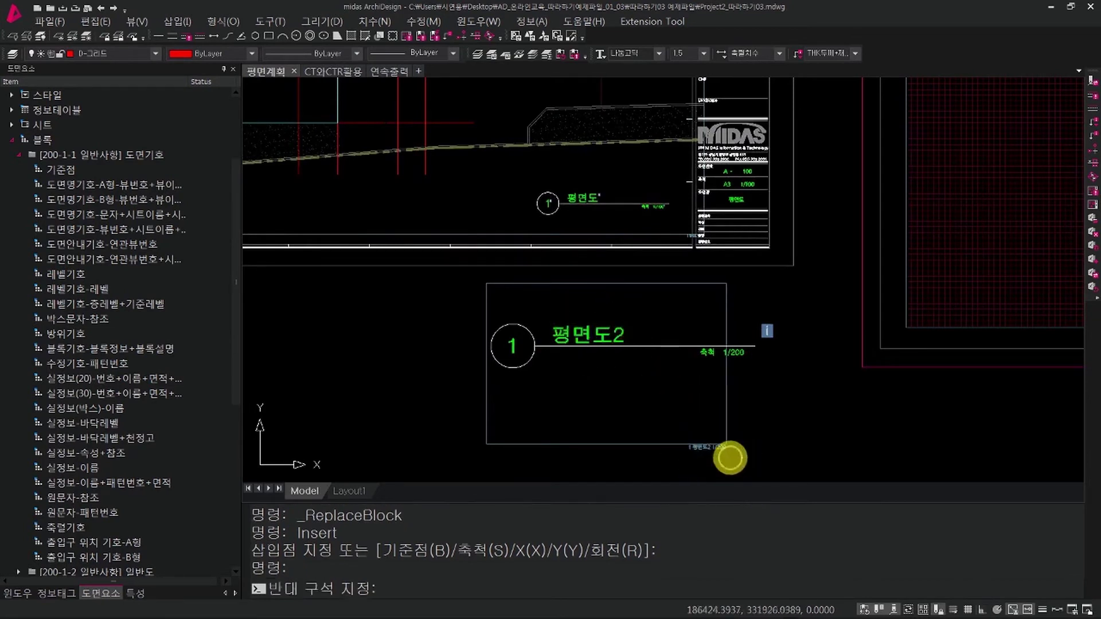
pyautogui.click(659, 410)
pyautogui.scroll(2, 656, 439)
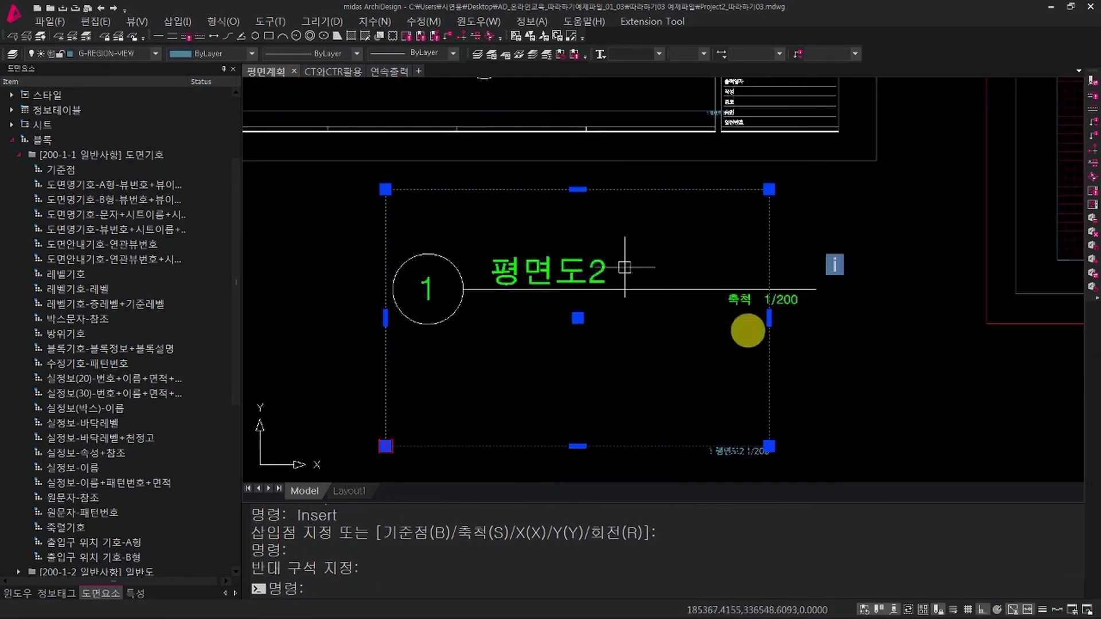
pyautogui.moveTo(746, 339); pyautogui.dragTo(757, 404, button='middle')
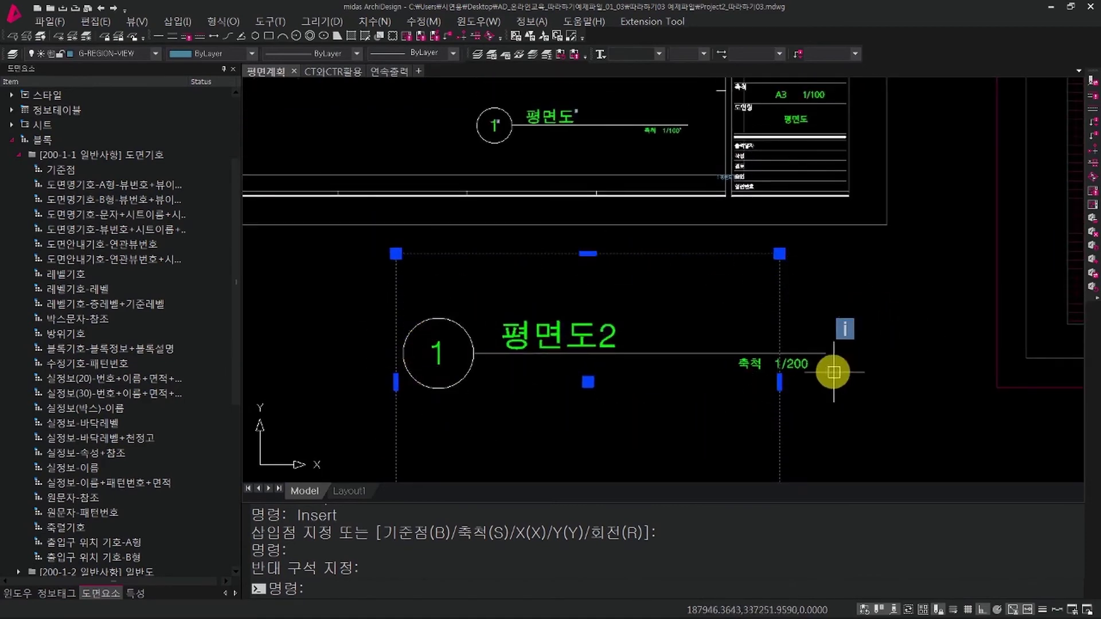
pyautogui.scroll(-3, 835, 368)
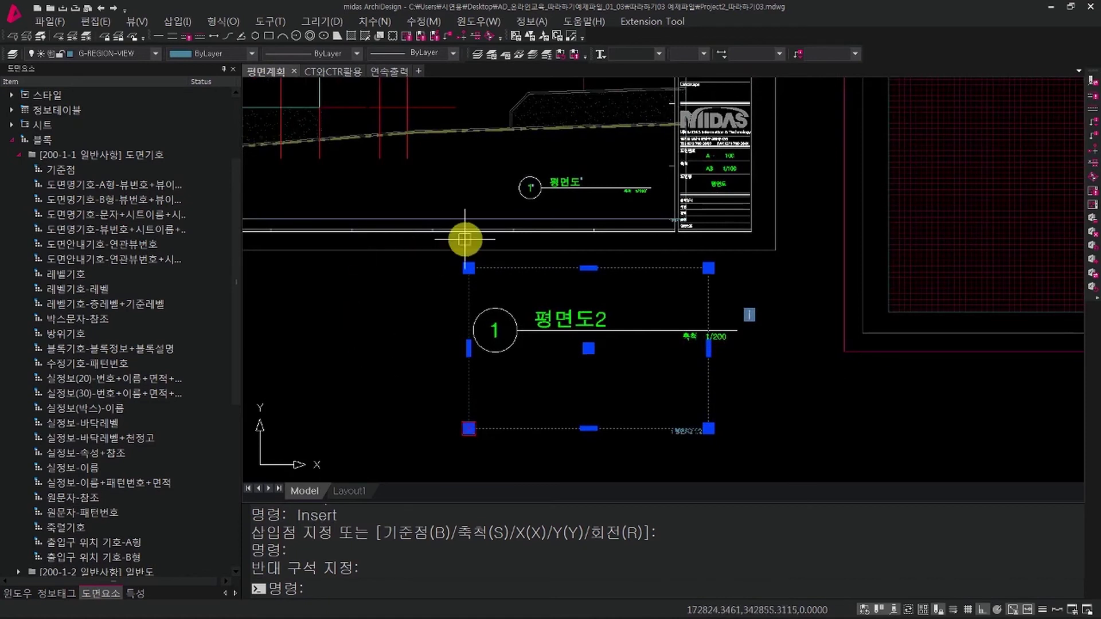
pyautogui.press('Escape')
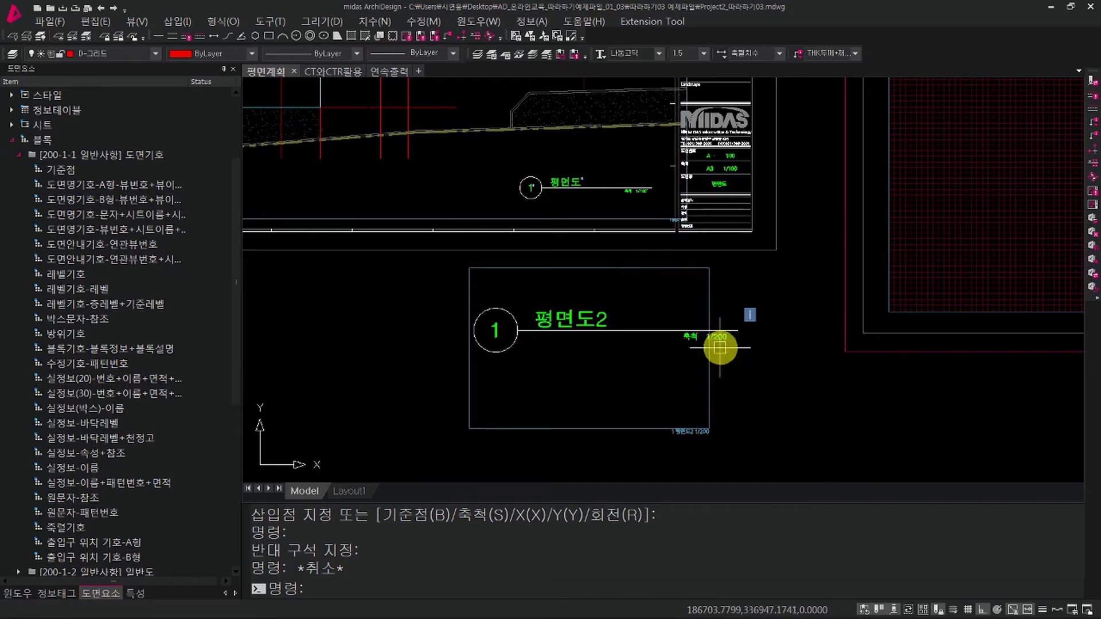
pyautogui.press('Escape')
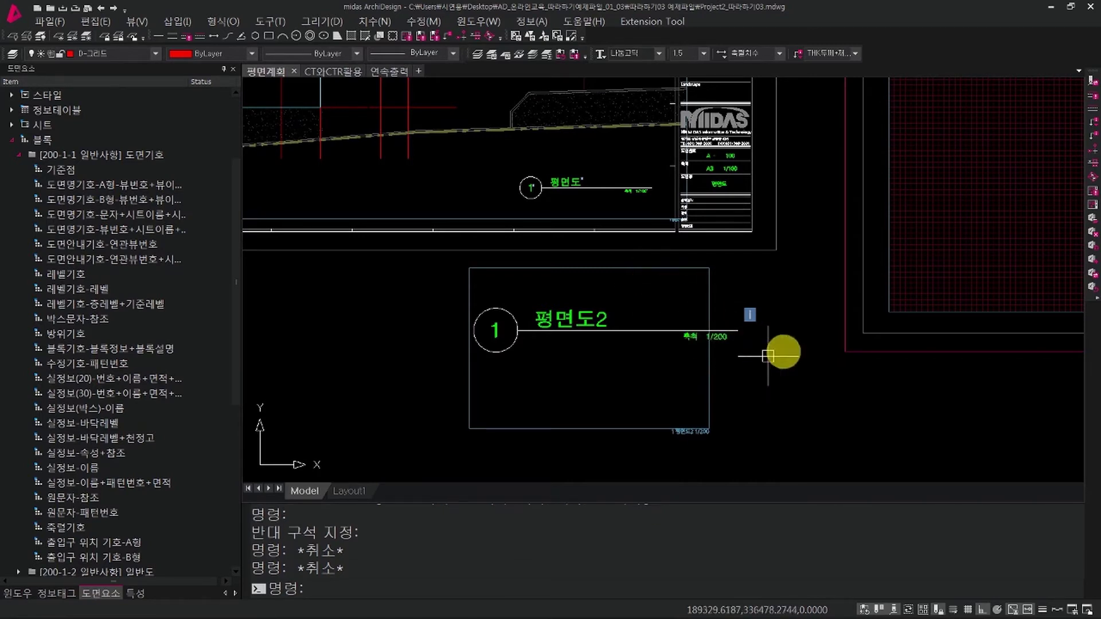
# Select the 평면도2 view region again, clear the selection, and inspect the block reference details of its title symbol.
pyautogui.moveTo(781, 352)
pyautogui.mouseDown(button='middle')
pyautogui.moveTo(831, 376)
pyautogui.moveTo(817, 377)
pyautogui.mouseUp(button='middle')
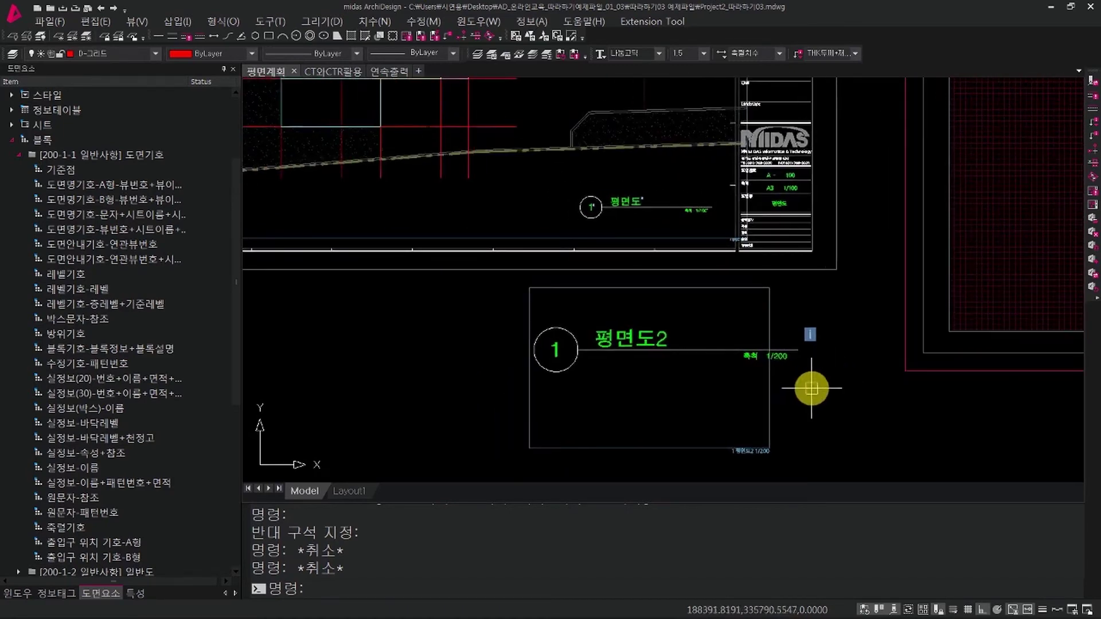
pyautogui.press('Escape')
pyautogui.press('Escape')
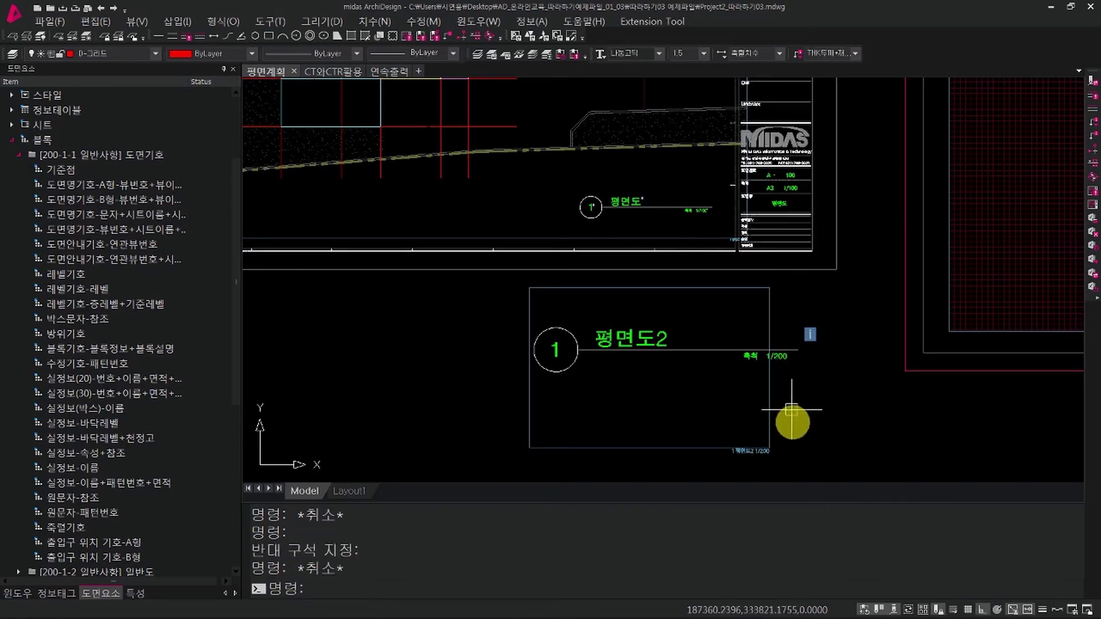
pyautogui.click(793, 443)
pyautogui.click(742, 415)
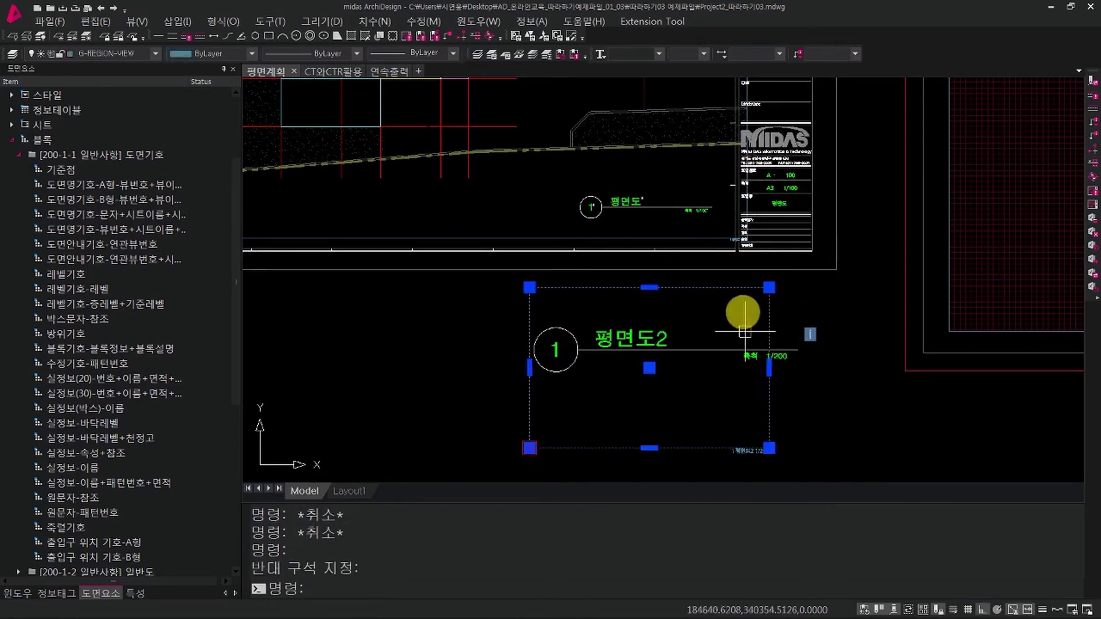
pyautogui.press('Escape')
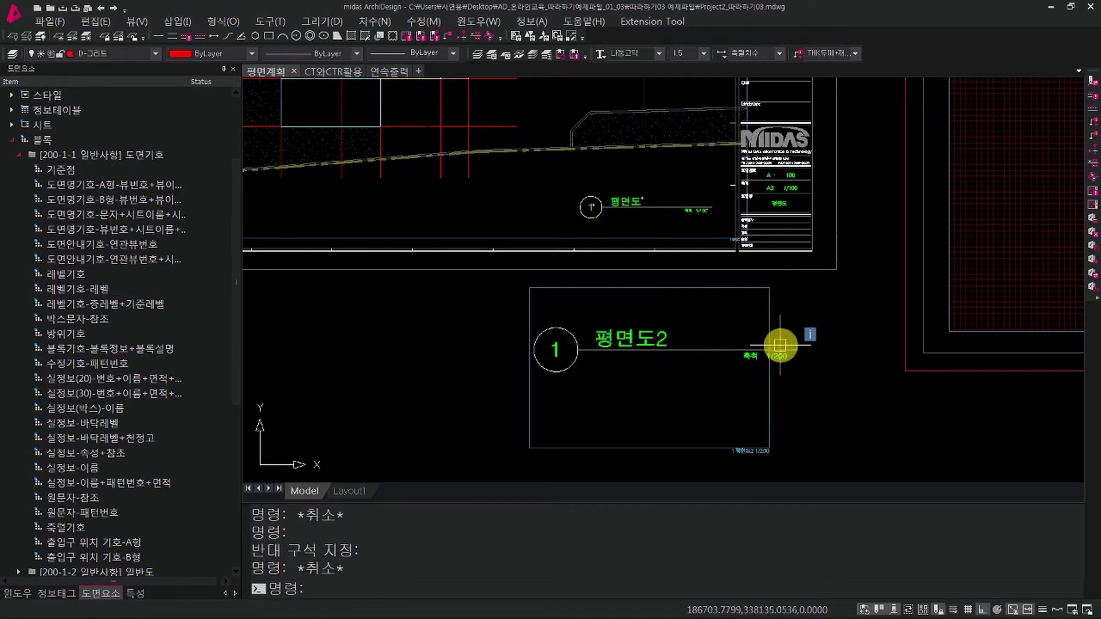
pyautogui.moveTo(778, 344)
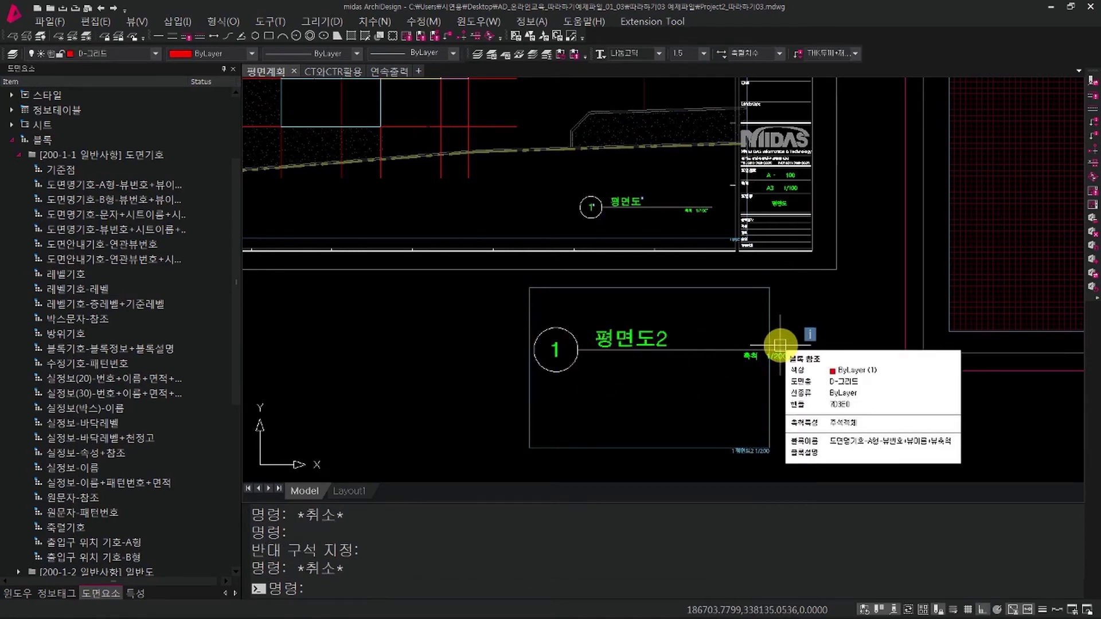
pyautogui.press('Escape')
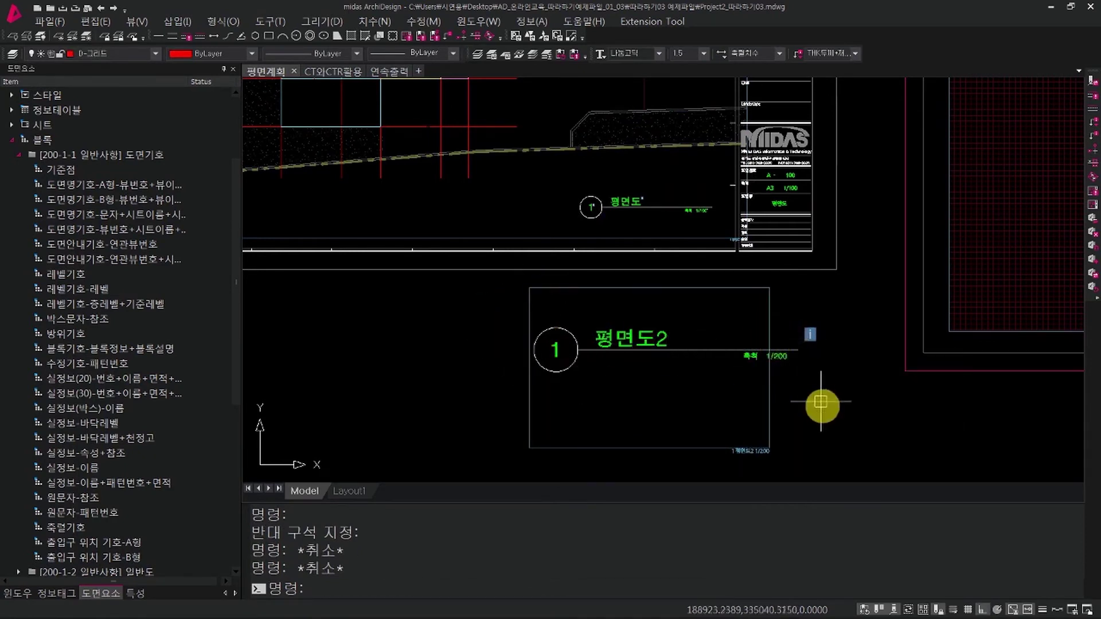
pyautogui.click(823, 405)
pyautogui.click(737, 394)
pyautogui.press('Escape')
pyautogui.click(857, 256)
pyautogui.press('Escape')
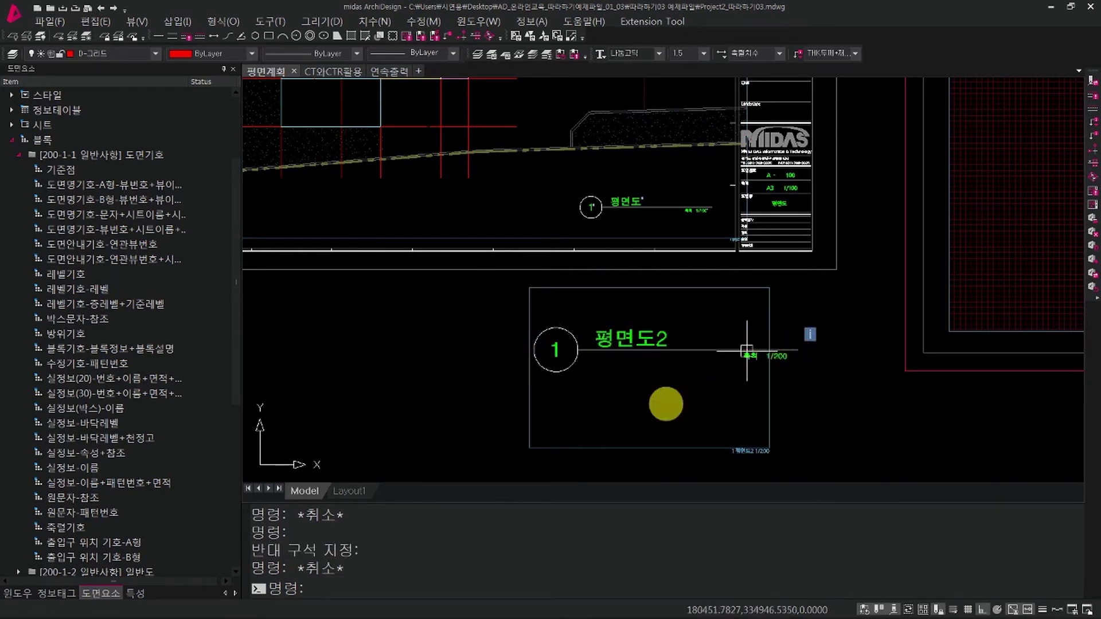
pyautogui.press('Escape')
# Compare the 평면도 title symbol on the sheet with the 평면도2 title symbol in the view region below it.
pyautogui.scroll(4, 682, 356)
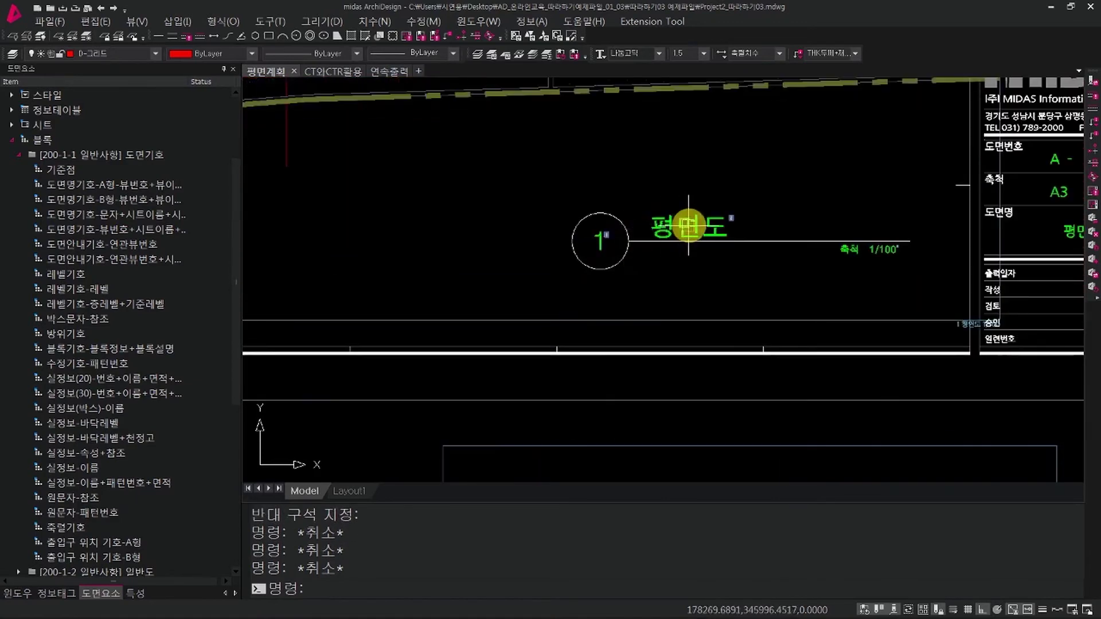
pyautogui.scroll(-4, 682, 225)
pyautogui.moveTo(619, 369); pyautogui.dragTo(598, 340, button='middle')
pyautogui.click(514, 295)
pyautogui.press('Escape')
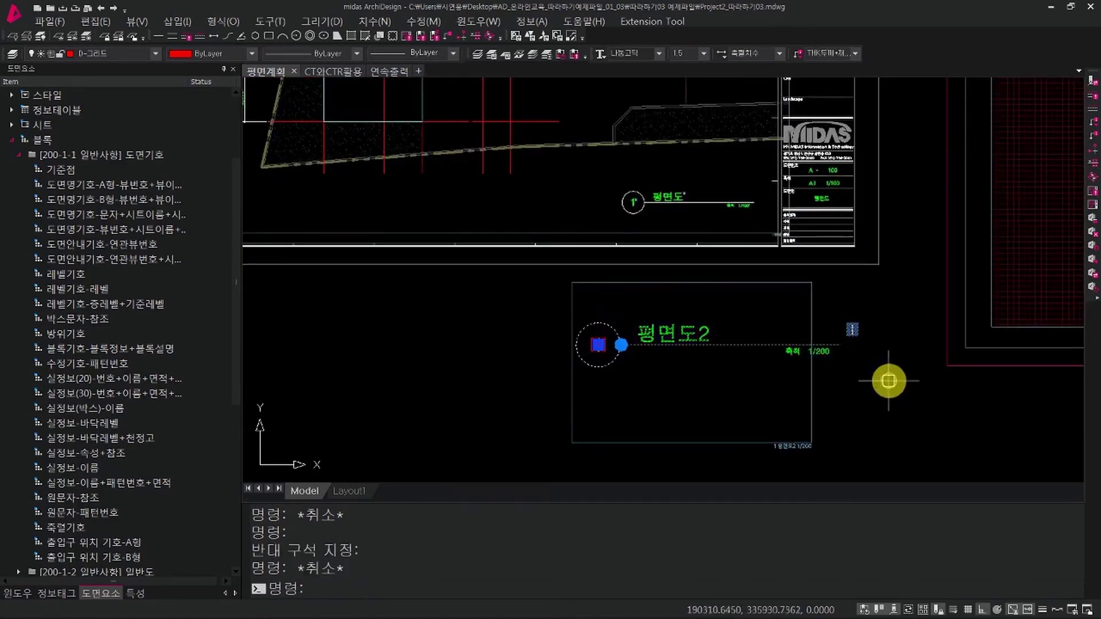
pyautogui.moveTo(712, 379); pyautogui.dragTo(706, 377, button='middle')
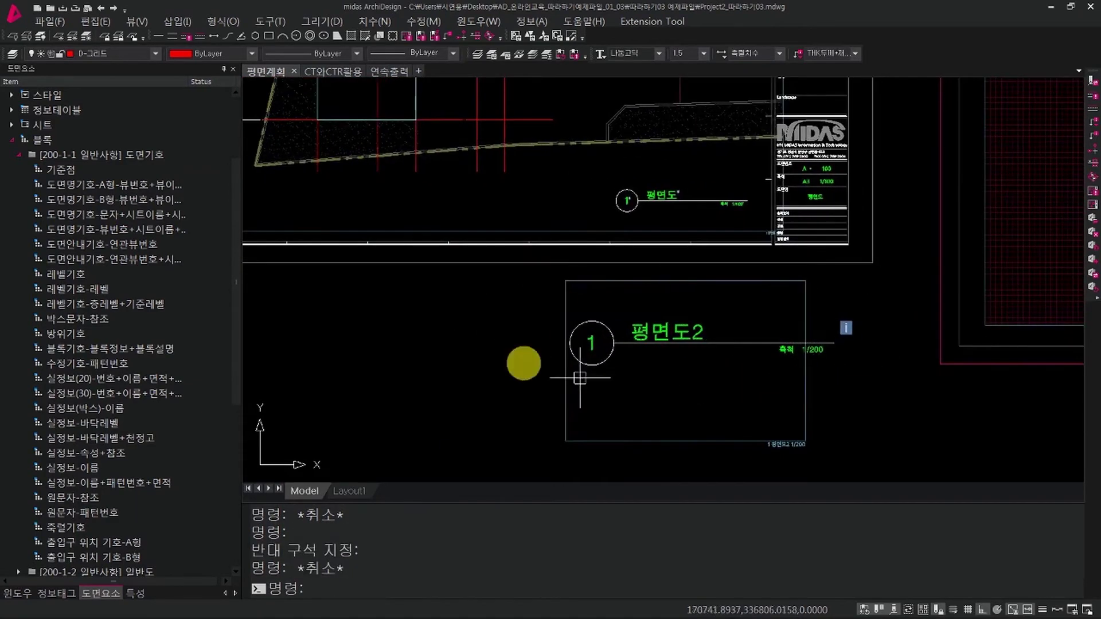
pyautogui.press('Escape')
pyautogui.press('Escape')
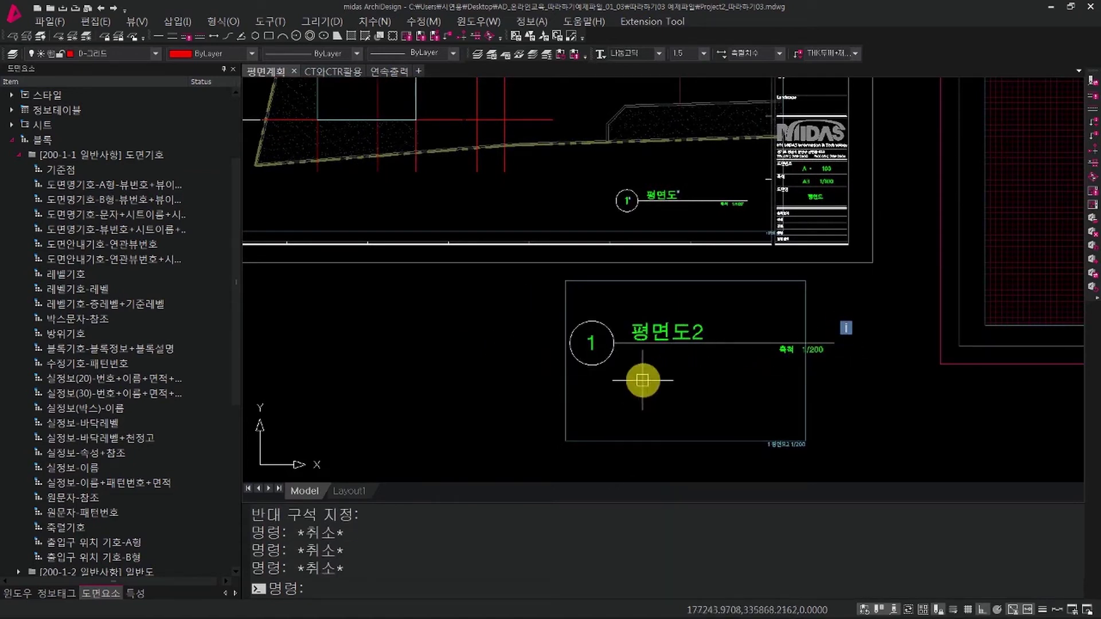
pyautogui.moveTo(710, 356); pyautogui.dragTo(715, 373, button='middle')
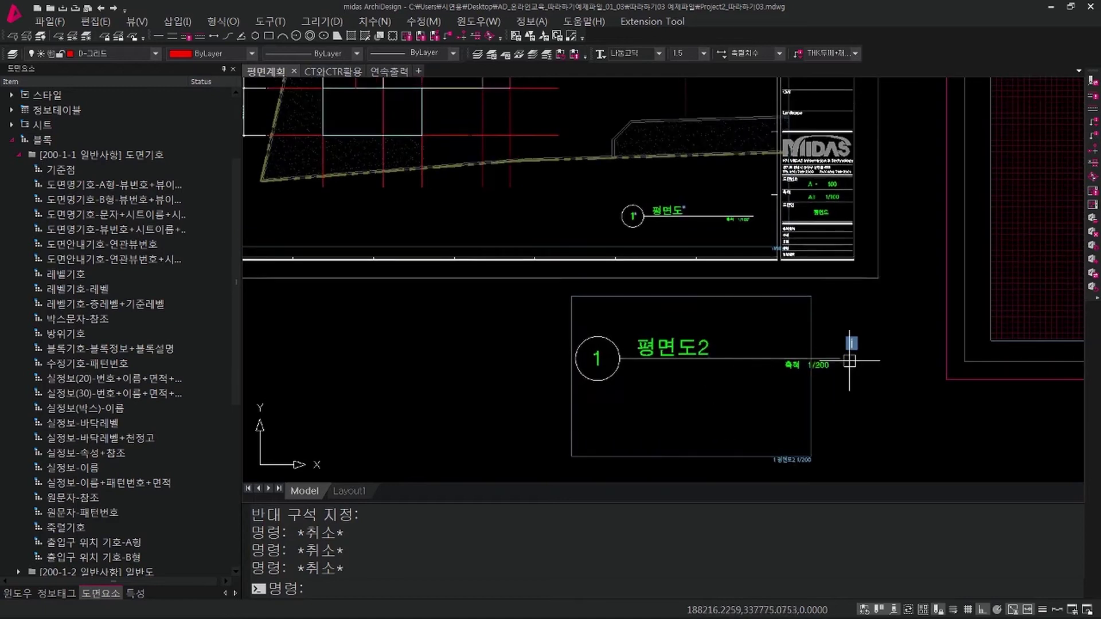
pyautogui.click(850, 346)
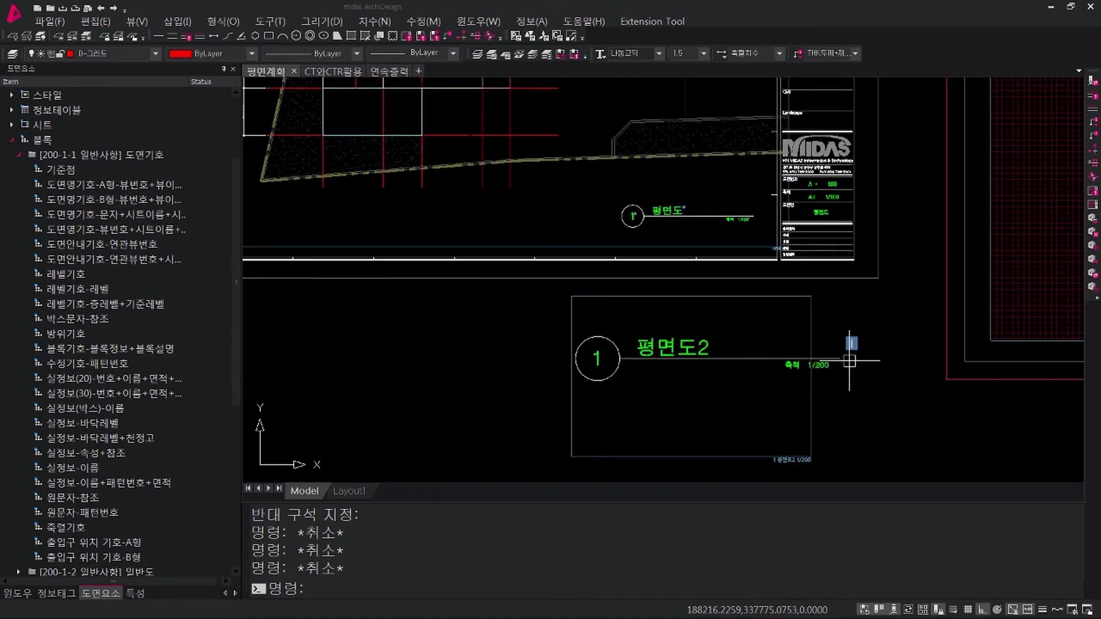
pyautogui.press('Escape')
pyautogui.press('Escape')
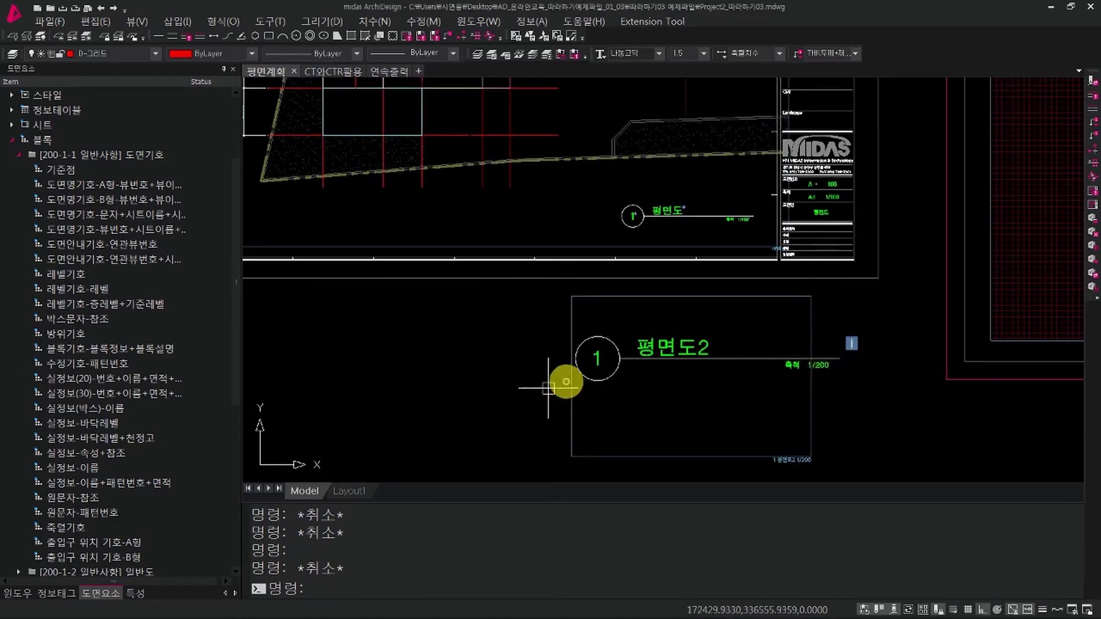
# Stretch the right edge of the 평면도2 view region outward so it encloses the whole title symbol.
pyautogui.moveTo(774, 407); pyautogui.dragTo(760, 394, button='middle')
pyautogui.moveTo(808, 452); pyautogui.dragTo(767, 423)
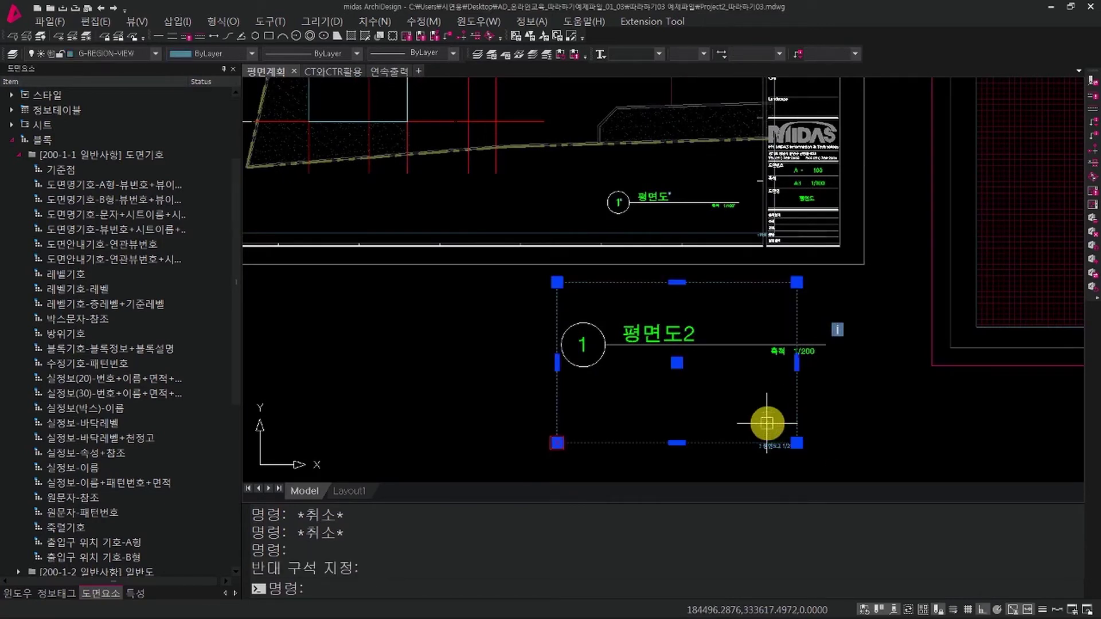
pyautogui.click(797, 362)
pyautogui.click(859, 358)
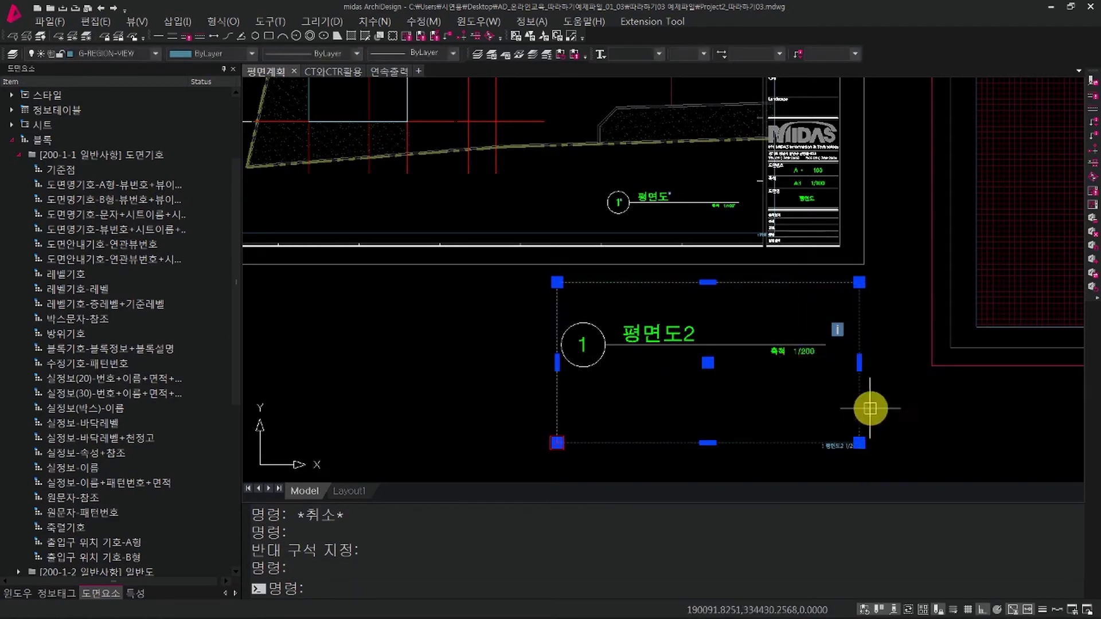
pyautogui.press('Escape')
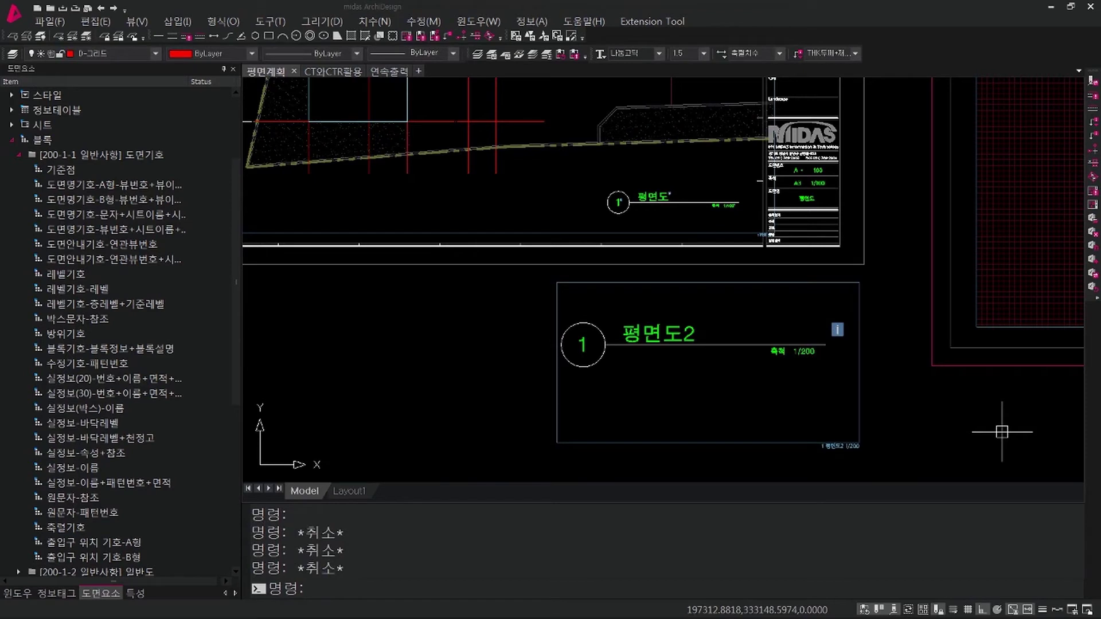
pyautogui.click(645, 409)
pyautogui.press('Escape')
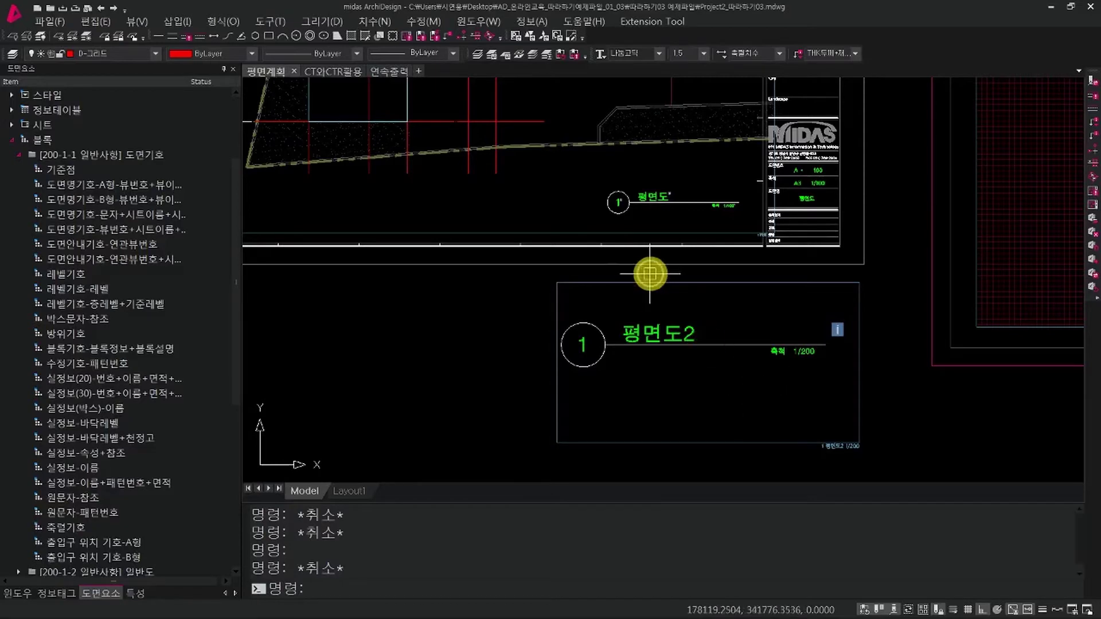
# Lock the D-그리드 layer of the floor plan's grid lines.
pyautogui.scroll(-2, 650, 274)
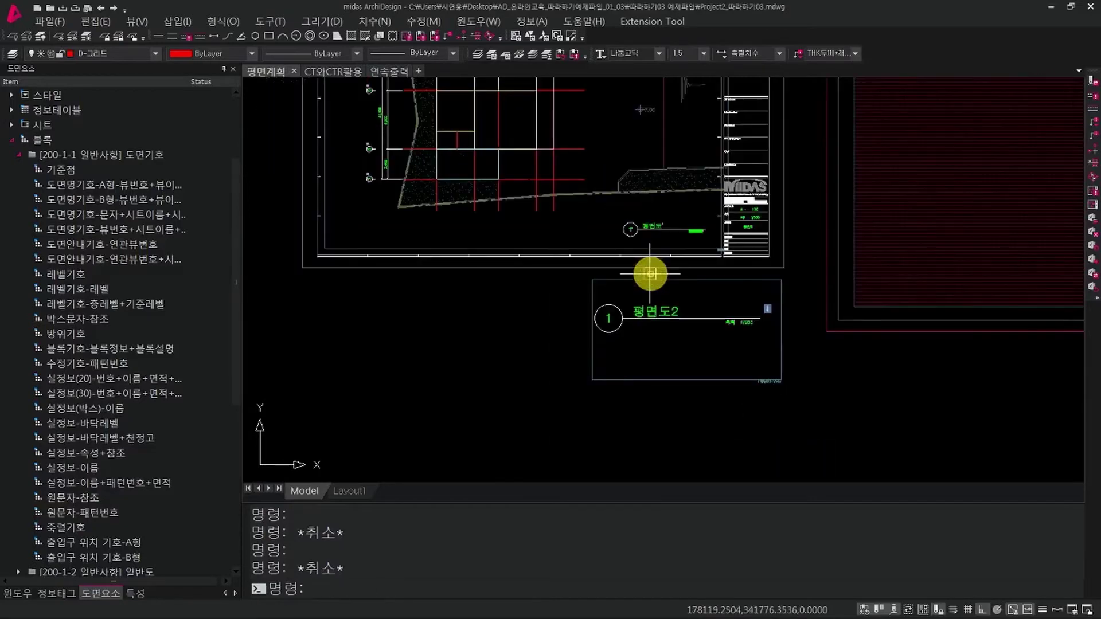
pyautogui.moveTo(649, 273); pyautogui.dragTo(695, 439, button='middle')
pyautogui.moveTo(612, 346); pyautogui.dragTo(635, 369, button='middle')
pyautogui.scroll(2, 574, 358)
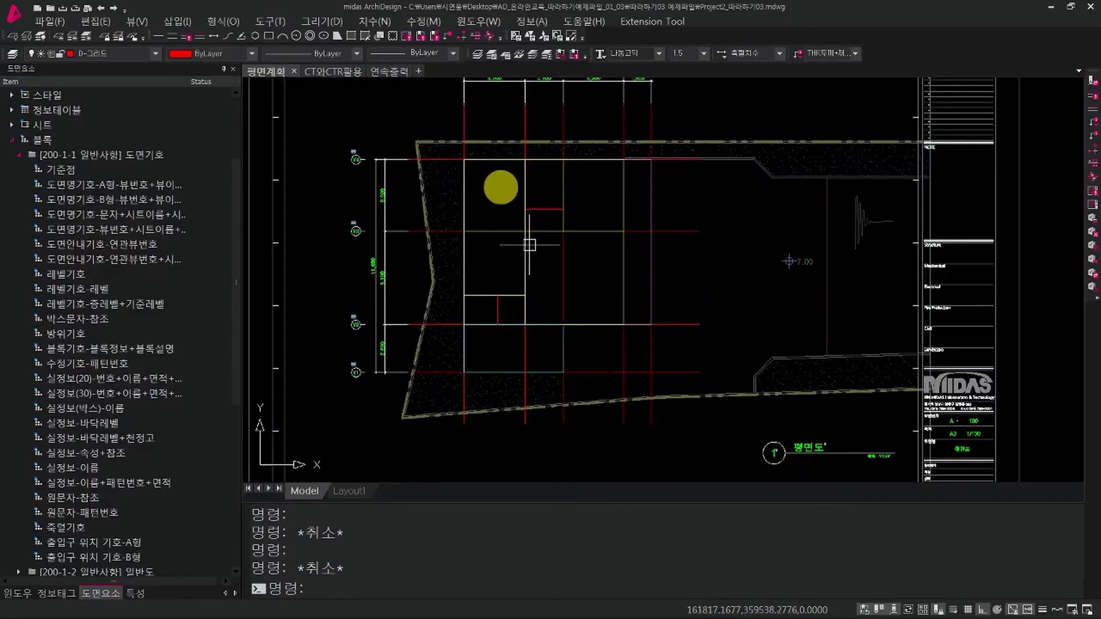
pyautogui.click(485, 131)
pyautogui.click(430, 115)
pyautogui.click(120, 55)
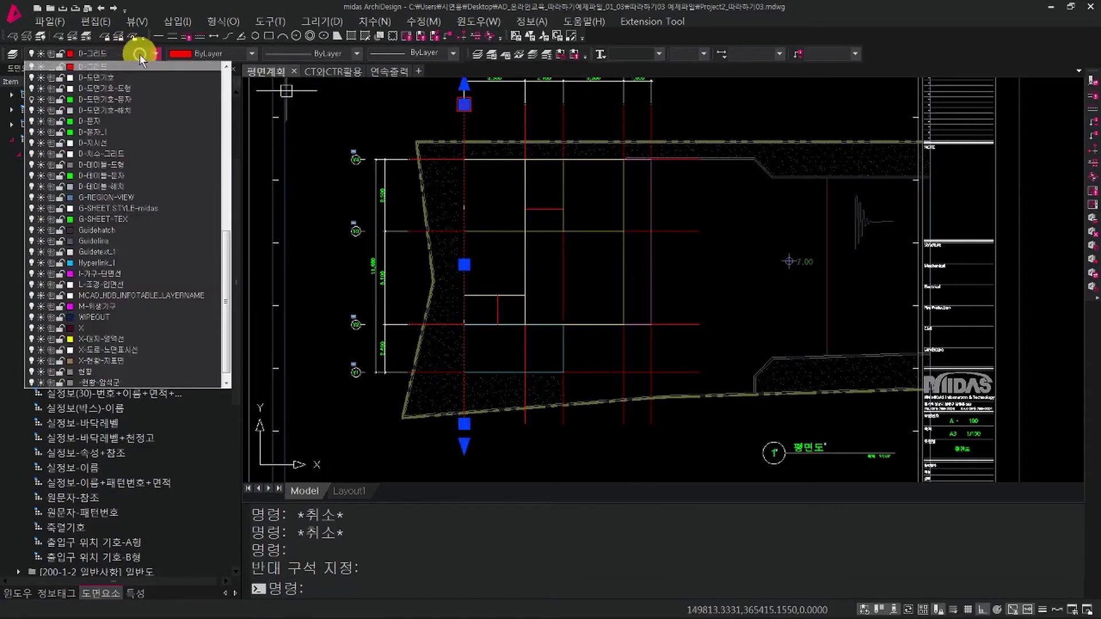
pyautogui.click(62, 65)
pyautogui.press('Escape')
pyautogui.press('Escape')
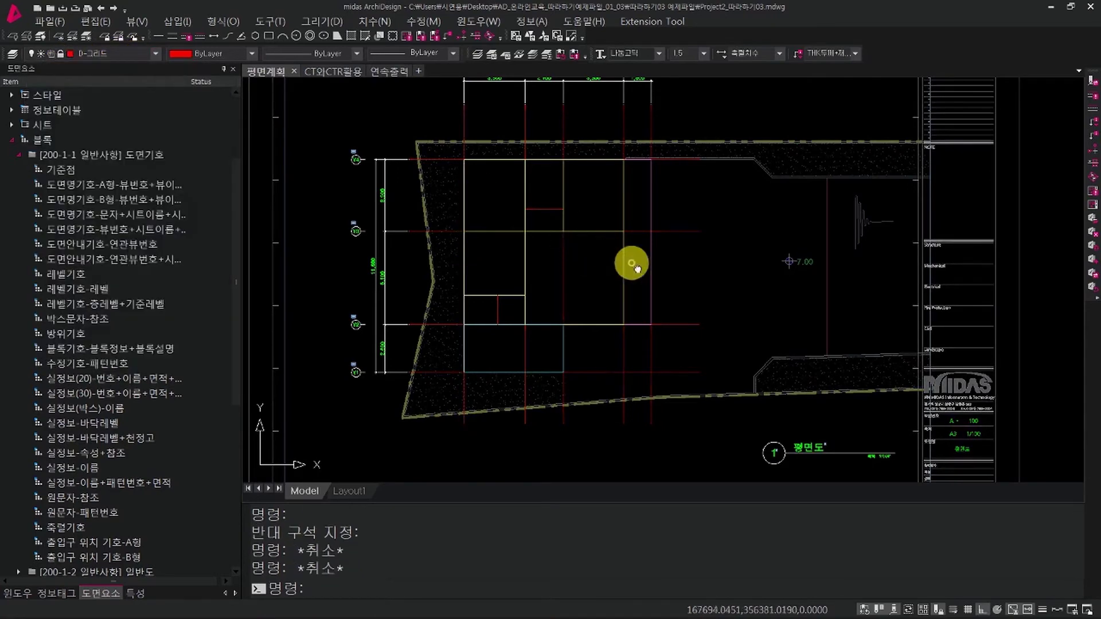
pyautogui.moveTo(614, 261); pyautogui.dragTo(635, 277, button='middle')
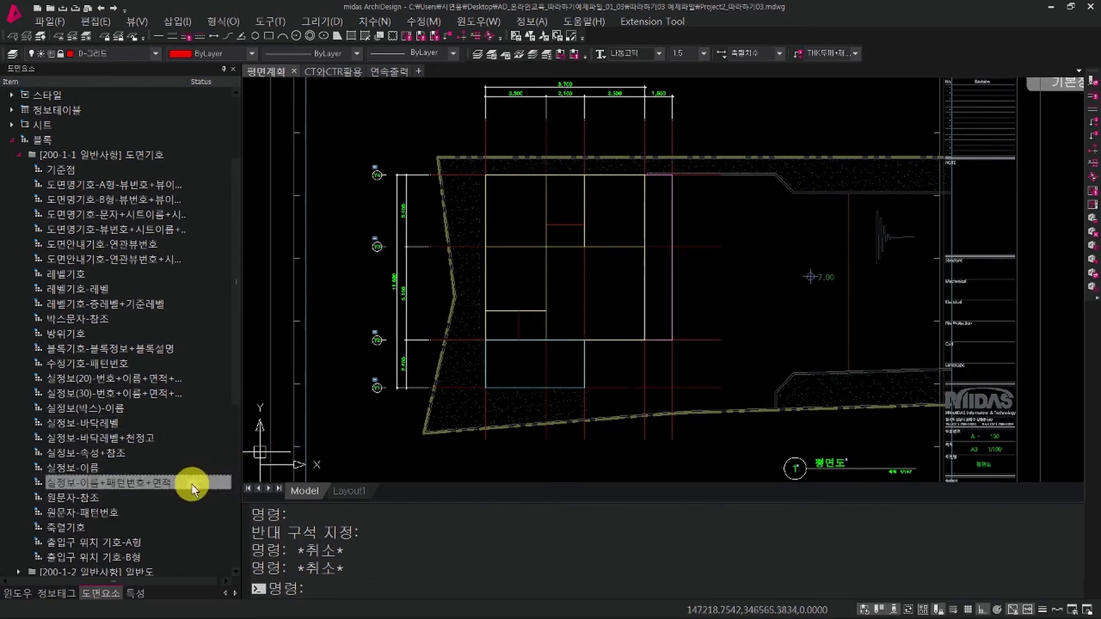
# Insert the 실정보-이름+패턴번호+면적 block in the empty area right of the rooms, outside any room region.
pyautogui.moveTo(191, 484); pyautogui.dragTo(756, 304)
pyautogui.click(761, 314)
pyautogui.scroll(5, 768, 316)
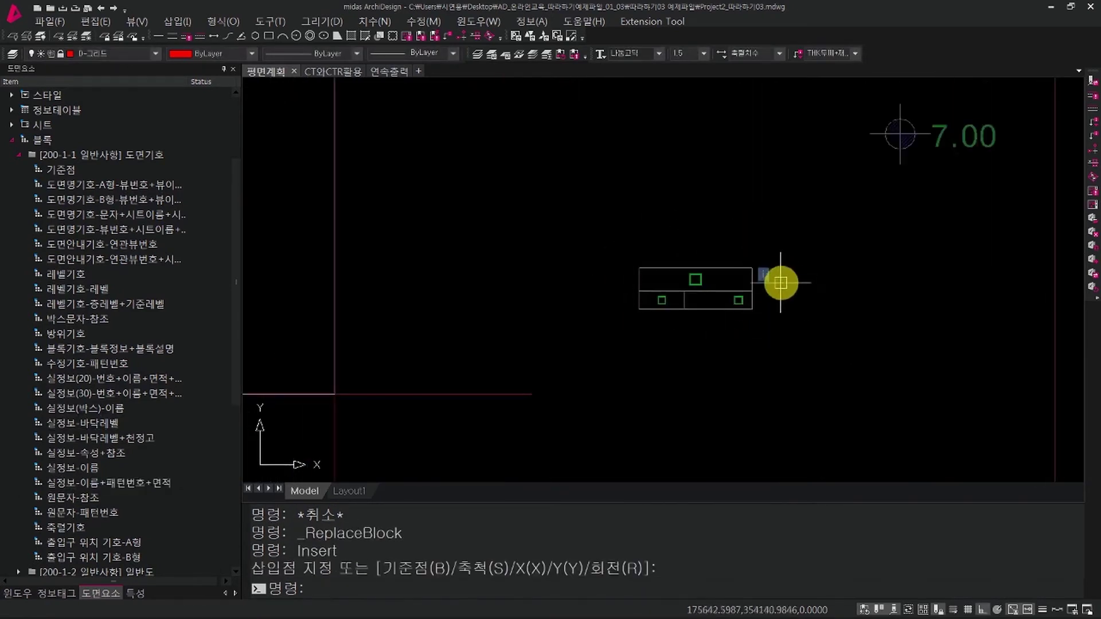
pyautogui.click(741, 286)
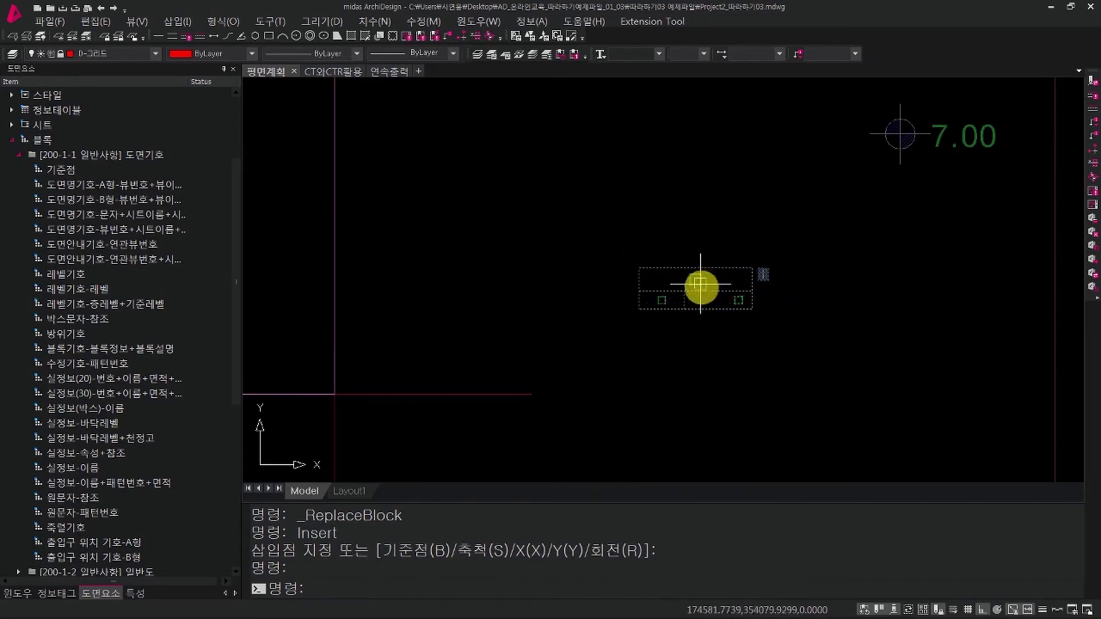
pyautogui.scroll(-8, 701, 283)
pyautogui.scroll(4, 634, 295)
pyautogui.press('Escape')
pyautogui.press('Escape')
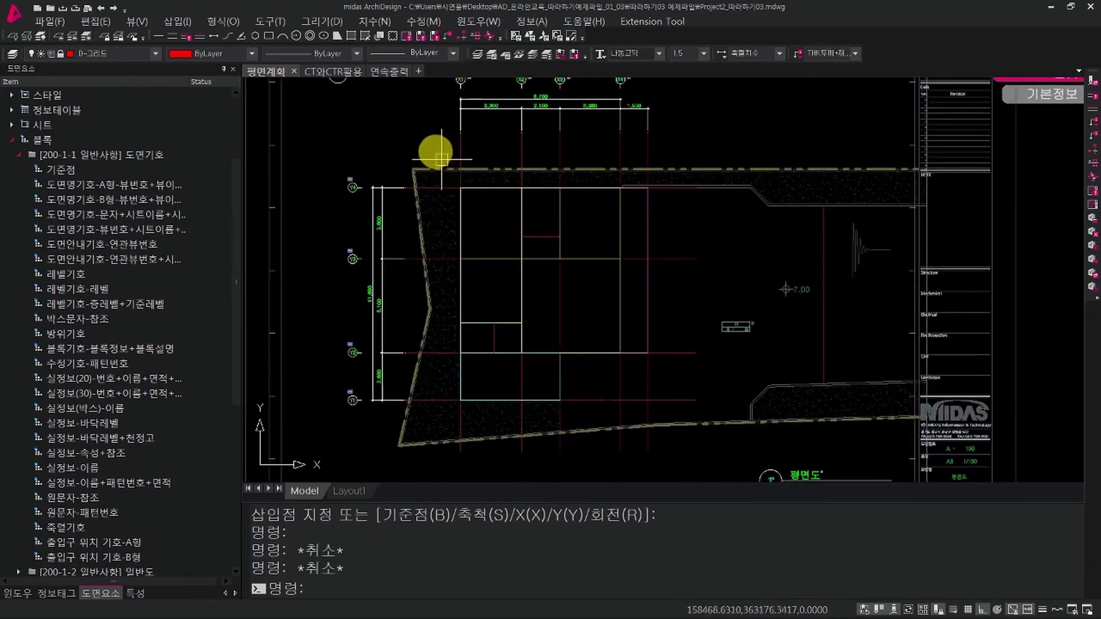
# Select all room regions of the floor plan together and apply the 실정보-이름+패턴번호+면적 block to them.
pyautogui.click(433, 148)
pyautogui.click(660, 417)
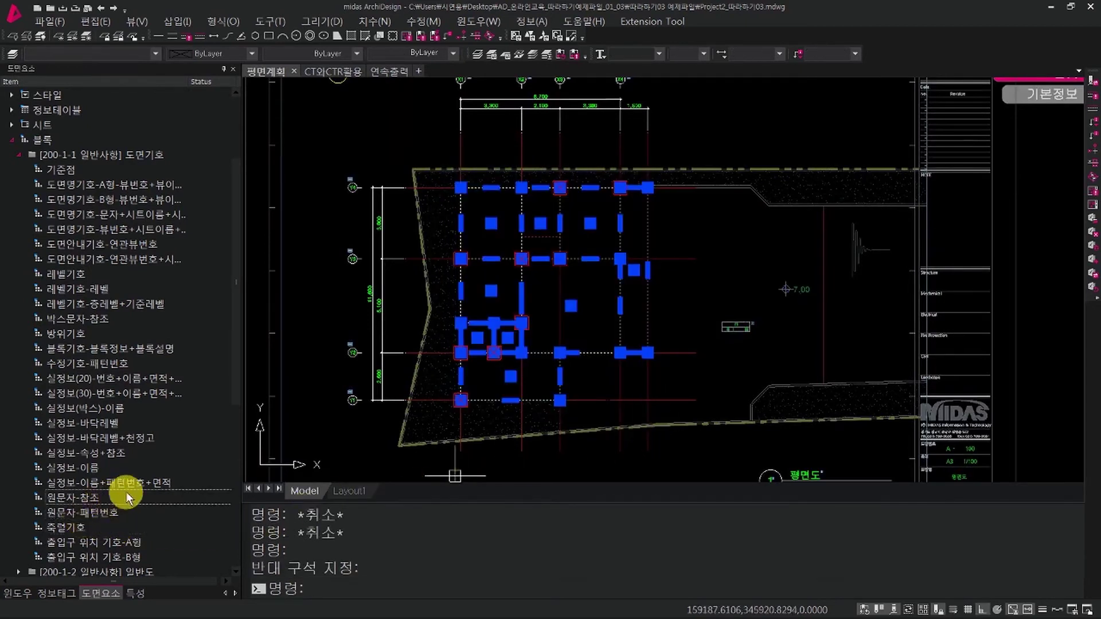
pyautogui.moveTo(148, 487); pyautogui.dragTo(499, 307)
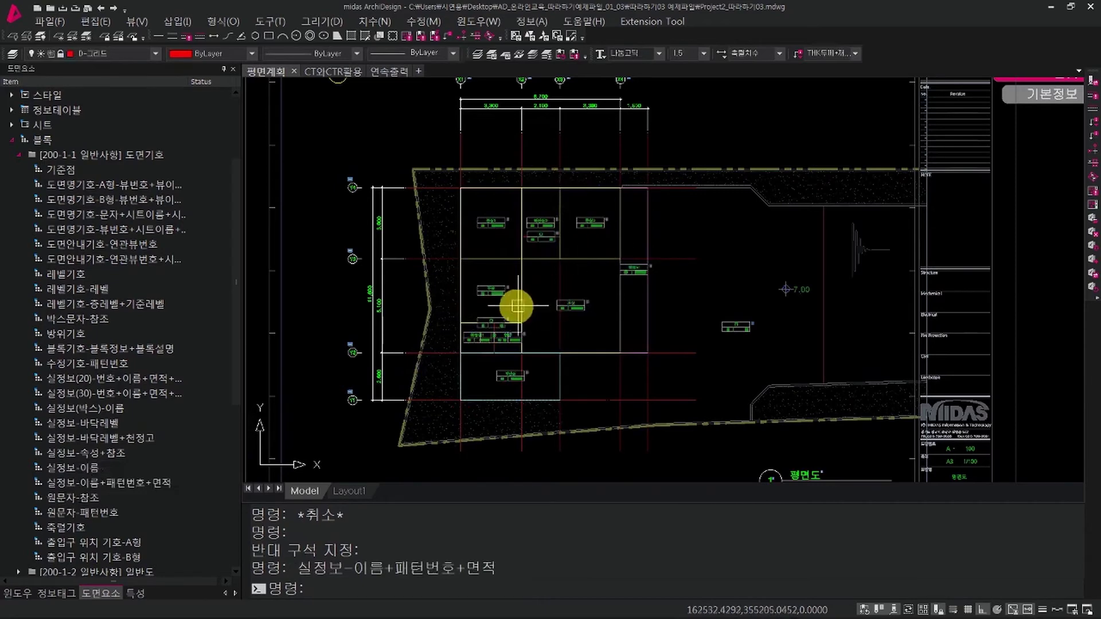
# Examine the room name, pattern number and area in the tags placed in the room regions, such as 거실 and 발코니.
pyautogui.scroll(4, 516, 307)
pyautogui.moveTo(673, 277); pyautogui.dragTo(370, 317, button='middle')
pyautogui.scroll(4, 370, 316)
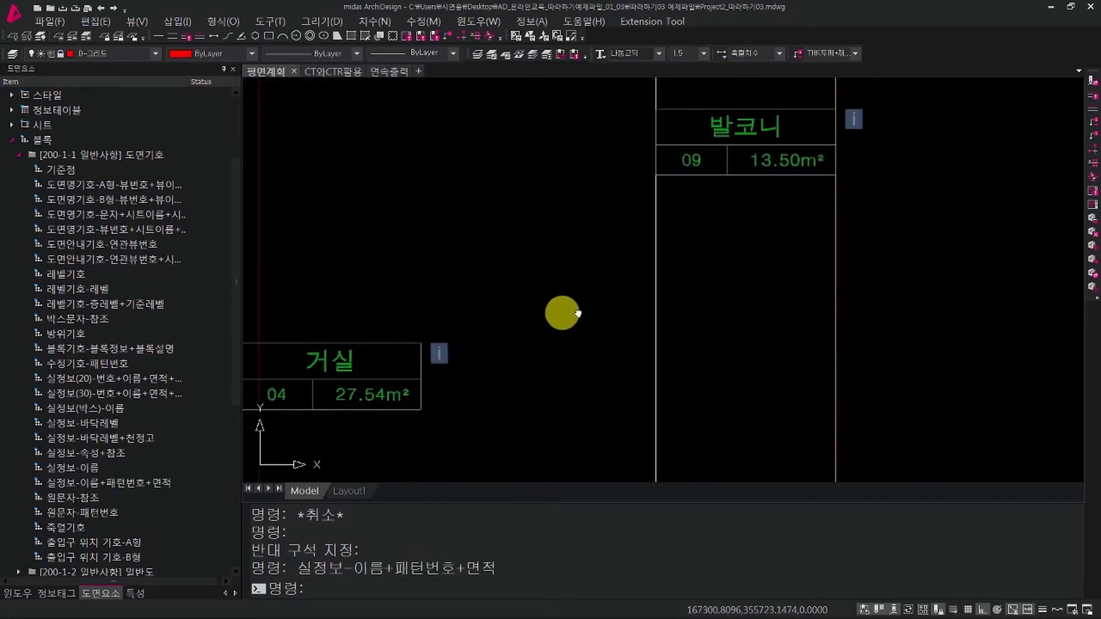
pyautogui.moveTo(563, 314); pyautogui.dragTo(741, 280, button='middle')
pyautogui.moveTo(642, 335); pyautogui.dragTo(726, 228, button='middle')
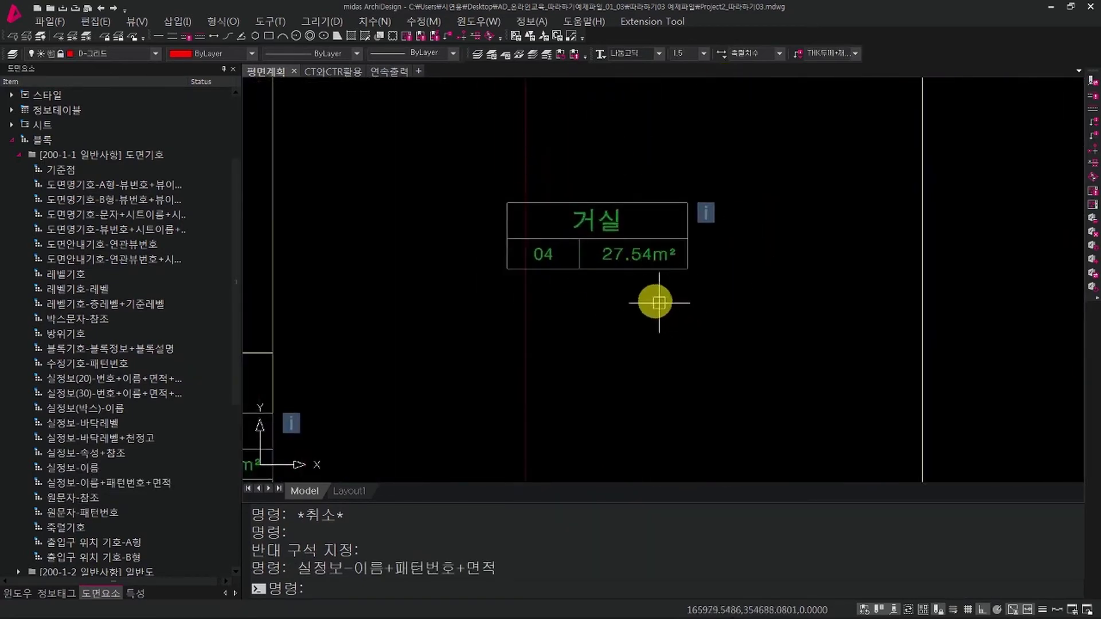
pyautogui.scroll(-6, 650, 300)
pyautogui.moveTo(614, 344); pyautogui.dragTo(559, 397, button='middle')
pyautogui.press('Escape')
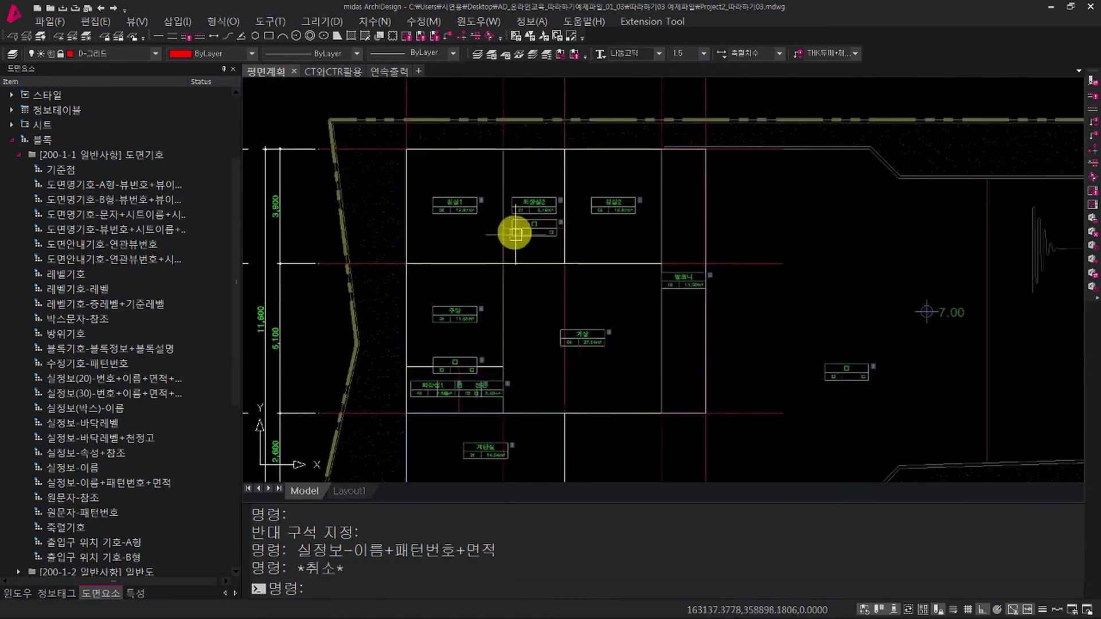
# Unlock the D-그리드 layer so the room tags placed on it can be edited.
pyautogui.click(519, 195)
pyautogui.click(89, 54)
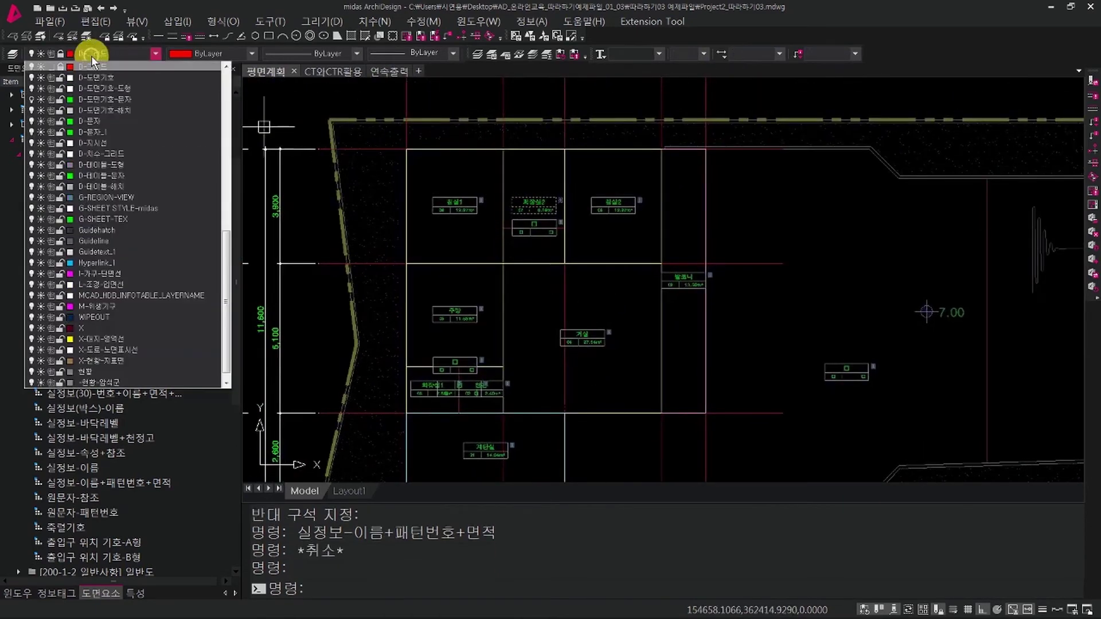
pyautogui.click(61, 66)
pyautogui.click(492, 235)
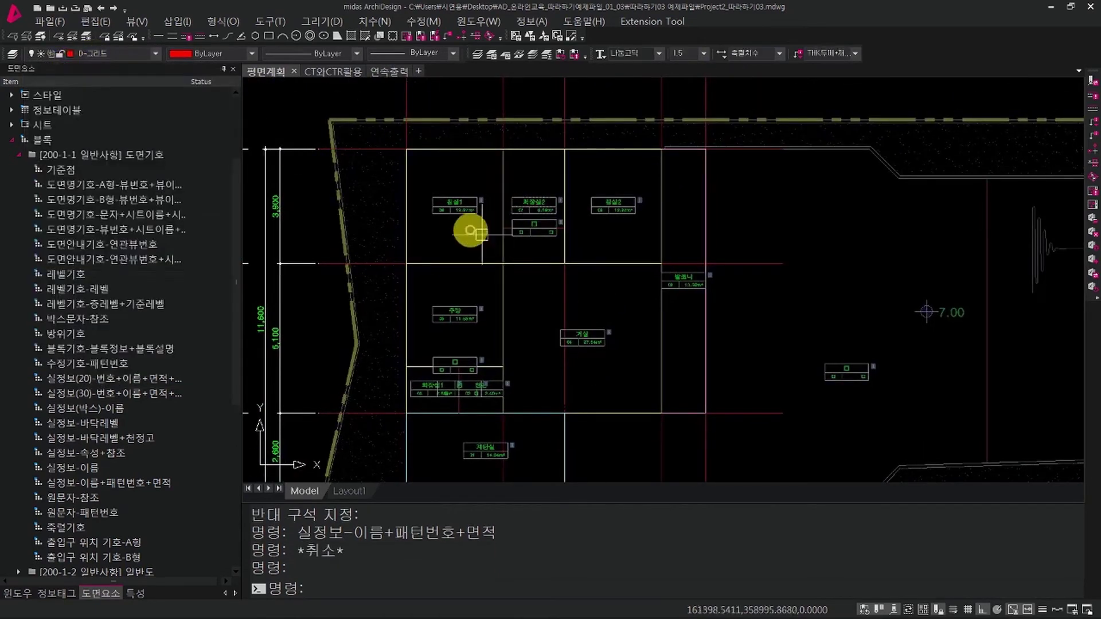
pyautogui.press('Escape')
pyautogui.press('Escape')
pyautogui.click(552, 290)
pyautogui.press('Escape')
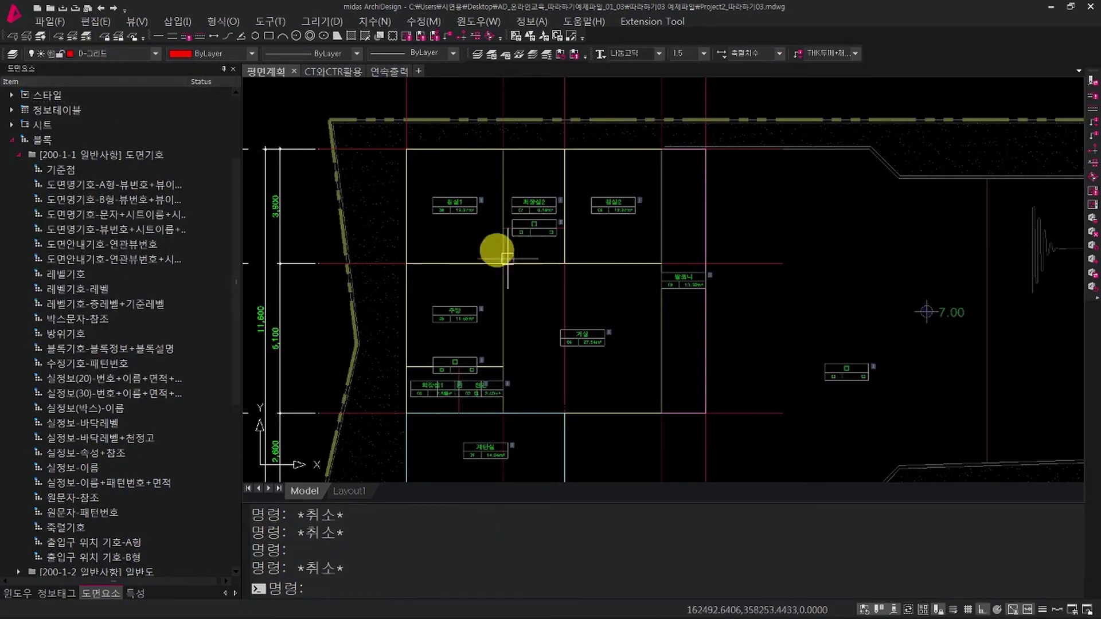
# Explode the 침실1 room tag block into separate lines and text.
pyautogui.moveTo(449, 230); pyautogui.dragTo(509, 343, button='middle')
pyautogui.scroll(2, 481, 316)
pyautogui.scroll(2, 604, 384)
pyautogui.click(533, 273)
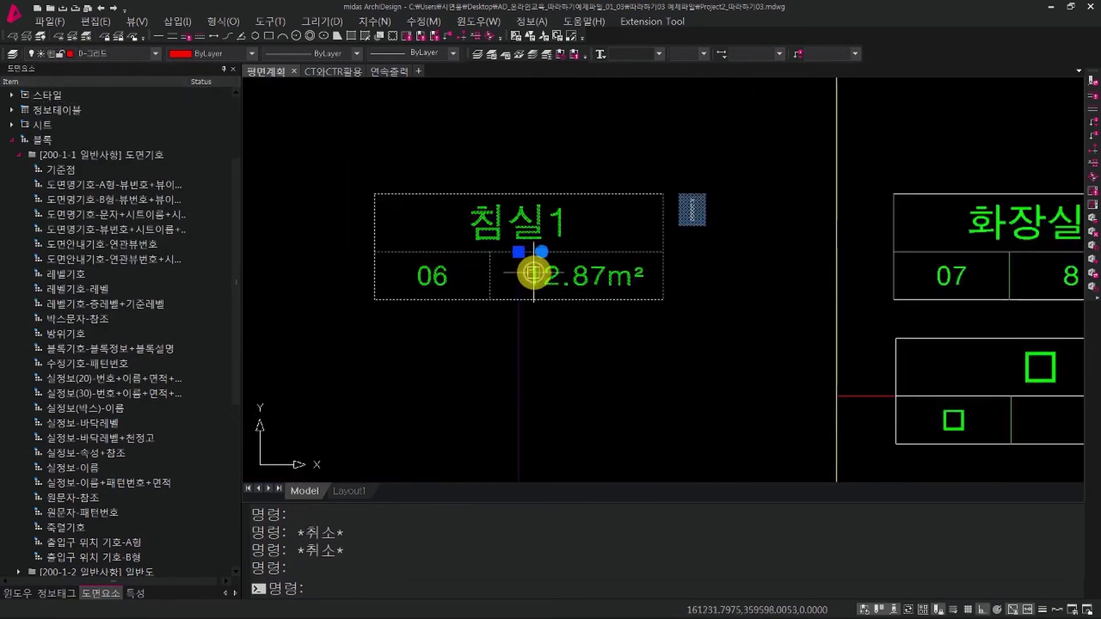
pyautogui.moveTo(571, 287); pyautogui.dragTo(657, 359, button='middle')
pyautogui.press('Escape')
pyautogui.click(601, 278)
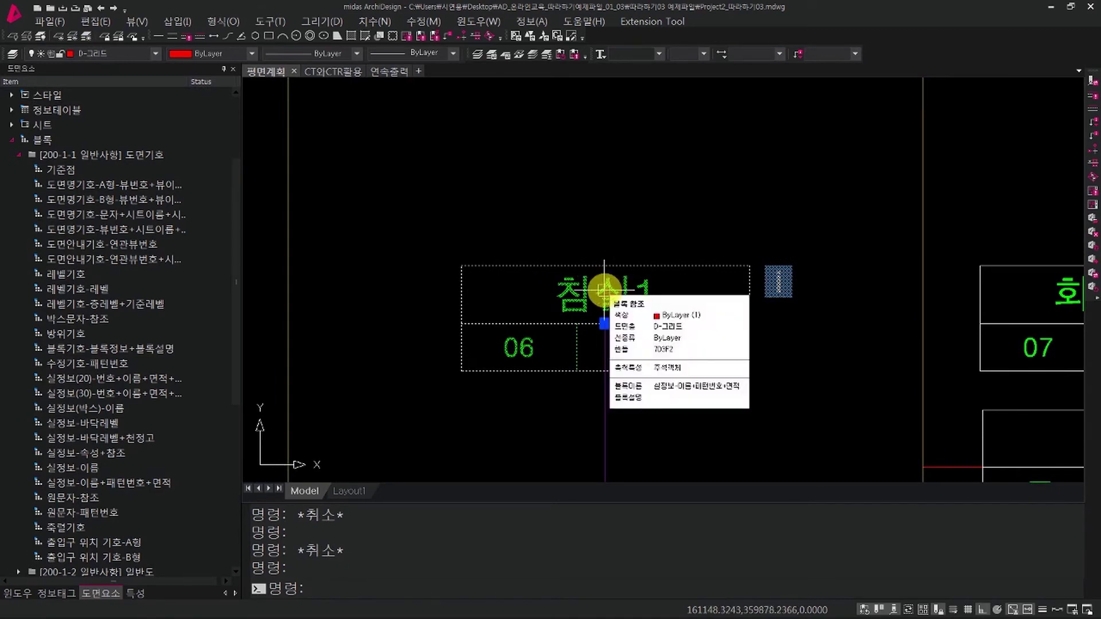
pyautogui.press('Escape')
pyautogui.click(604, 291)
pyautogui.write('x')
pyautogui.press('Return')
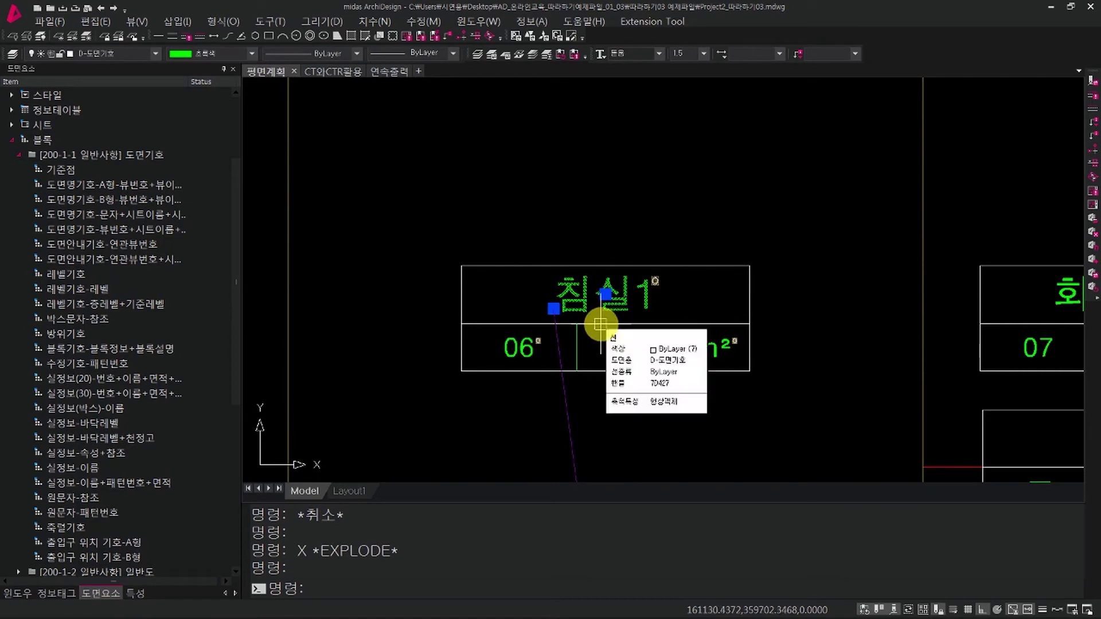
pyautogui.press('Escape')
pyautogui.press('Escape')
# Select the 침실1 region boundary and examine its object information for area, name and pattern number.
pyautogui.scroll(-2, 634, 352)
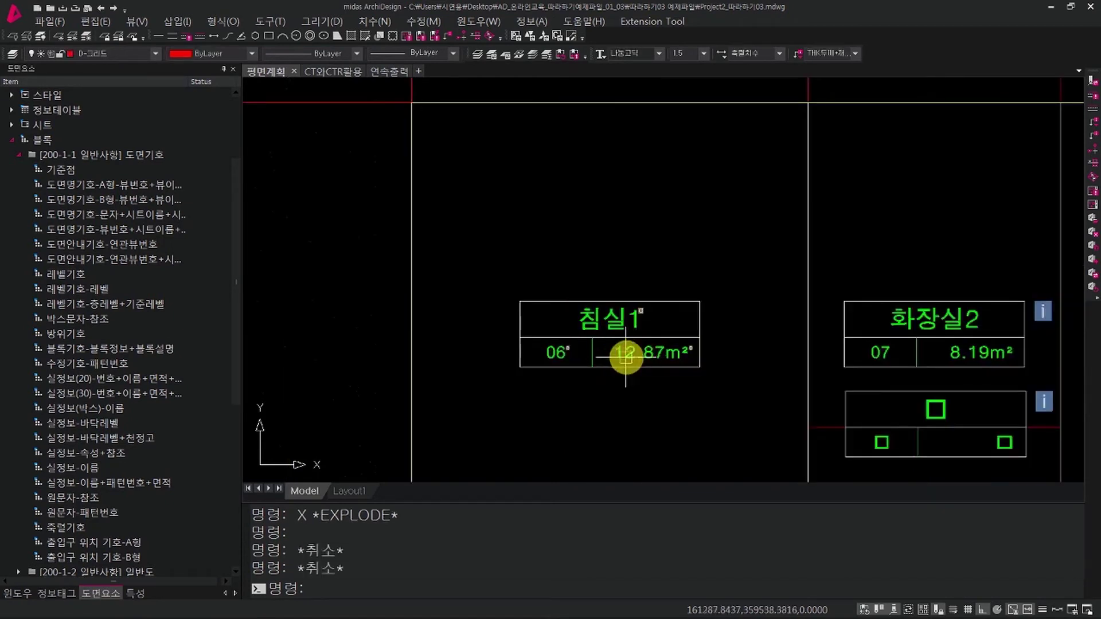
pyautogui.click(411, 269)
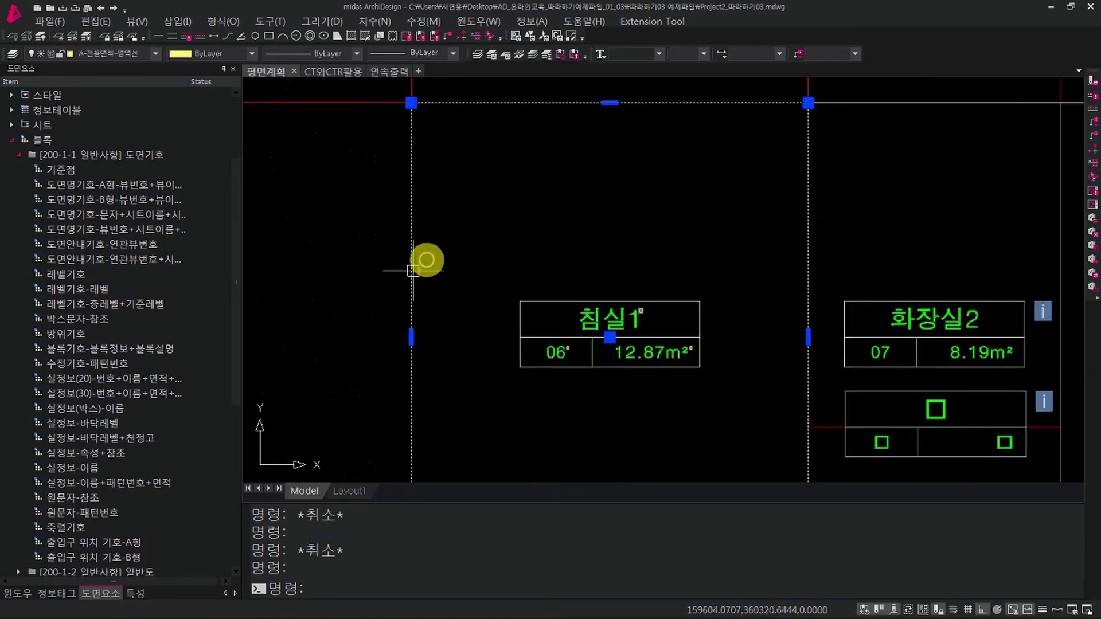
pyautogui.scroll(-2, 427, 256)
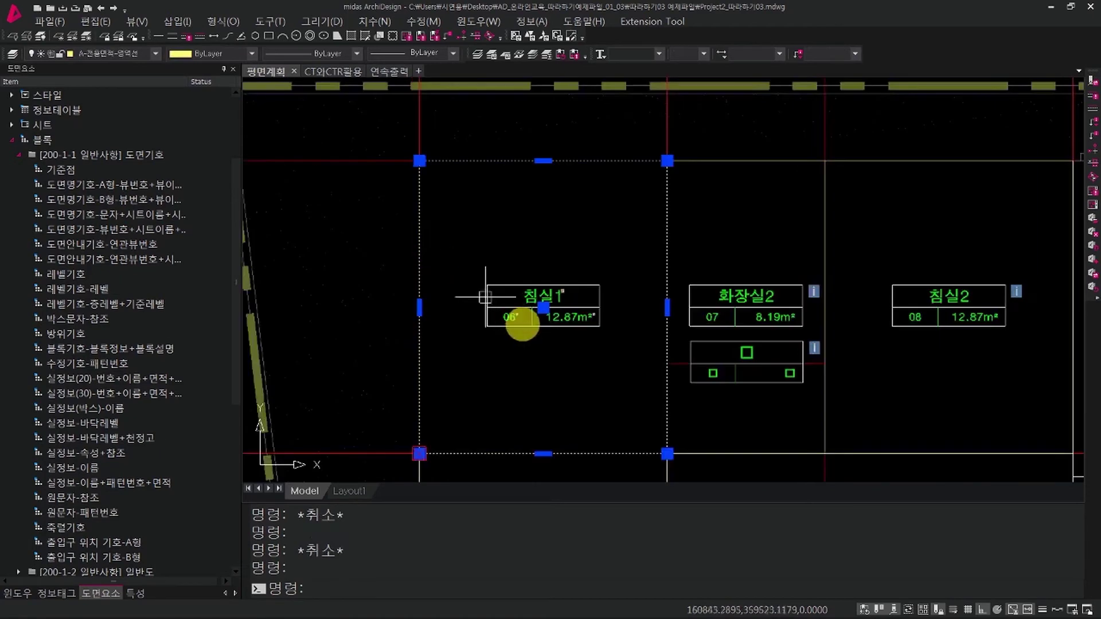
pyautogui.click(141, 597)
pyautogui.scroll(-10, 113, 504)
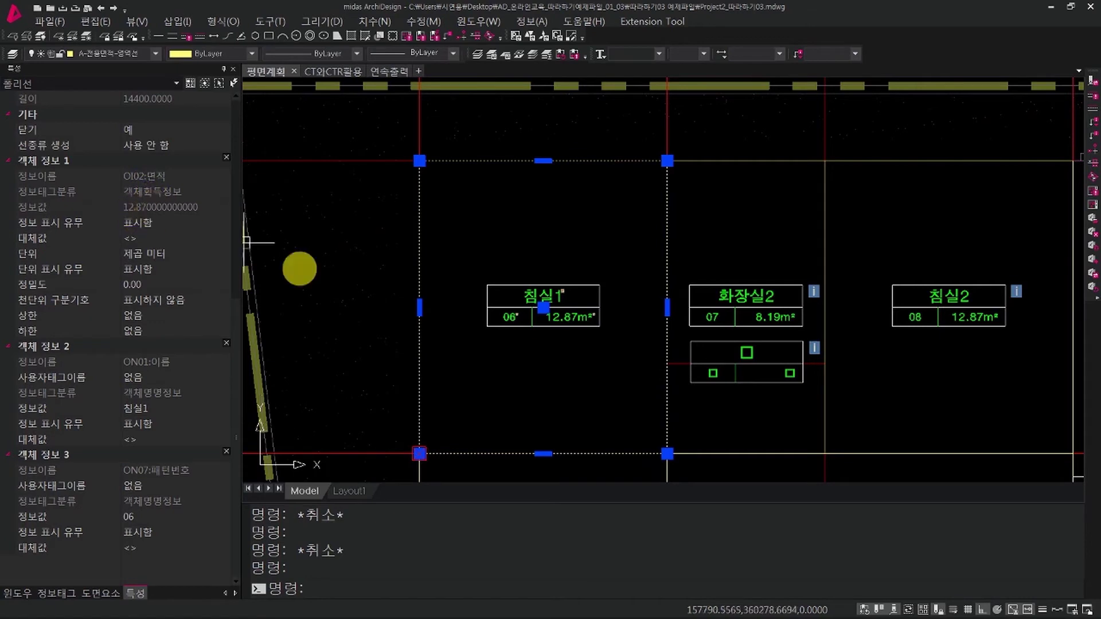
# Inspect the exploded area text of the 침실1 tag and its link to the region.
pyautogui.click(572, 320)
pyautogui.scroll(4, 574, 317)
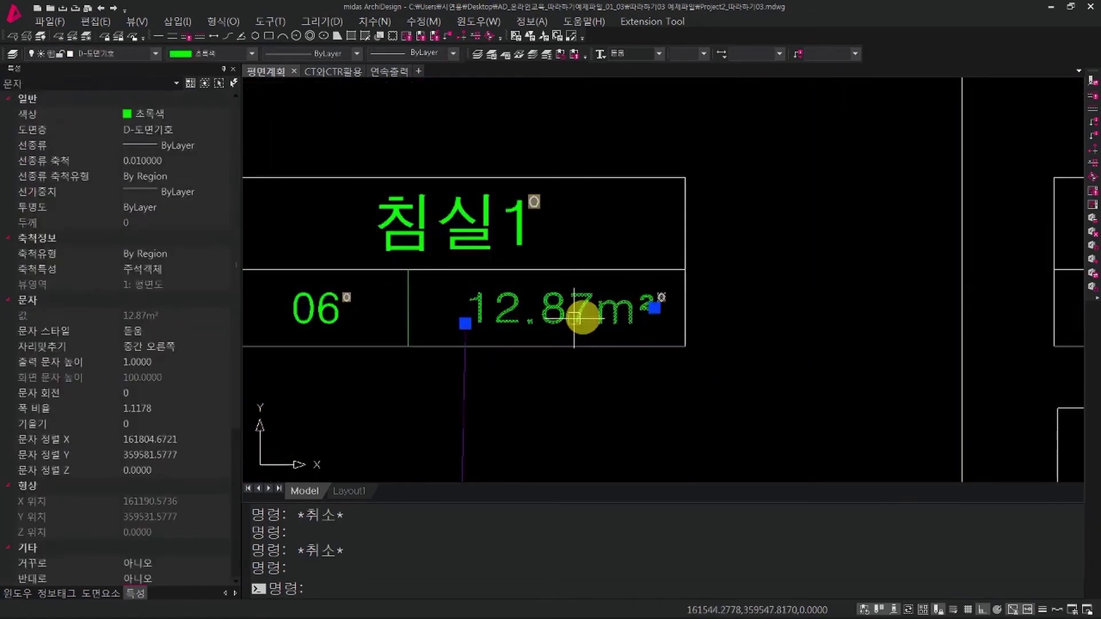
pyautogui.moveTo(584, 311)
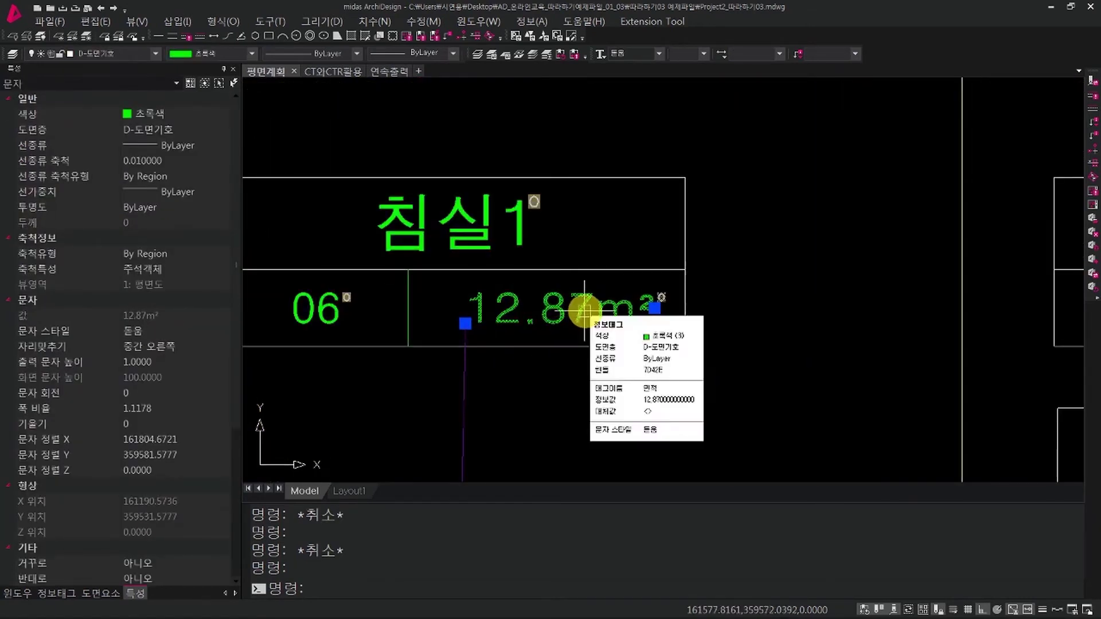
pyautogui.scroll(-6, 584, 311)
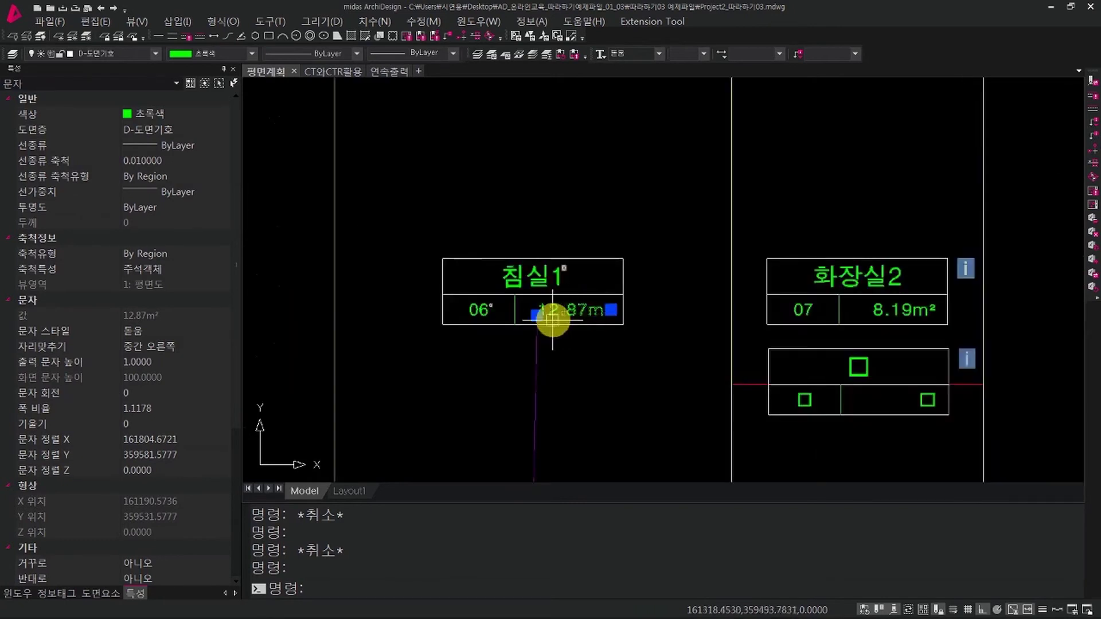
pyautogui.press('Escape')
# Reselect the 침실1 region boundary and compare its name and pattern number information with the exploded tag texts.
pyautogui.click(408, 276)
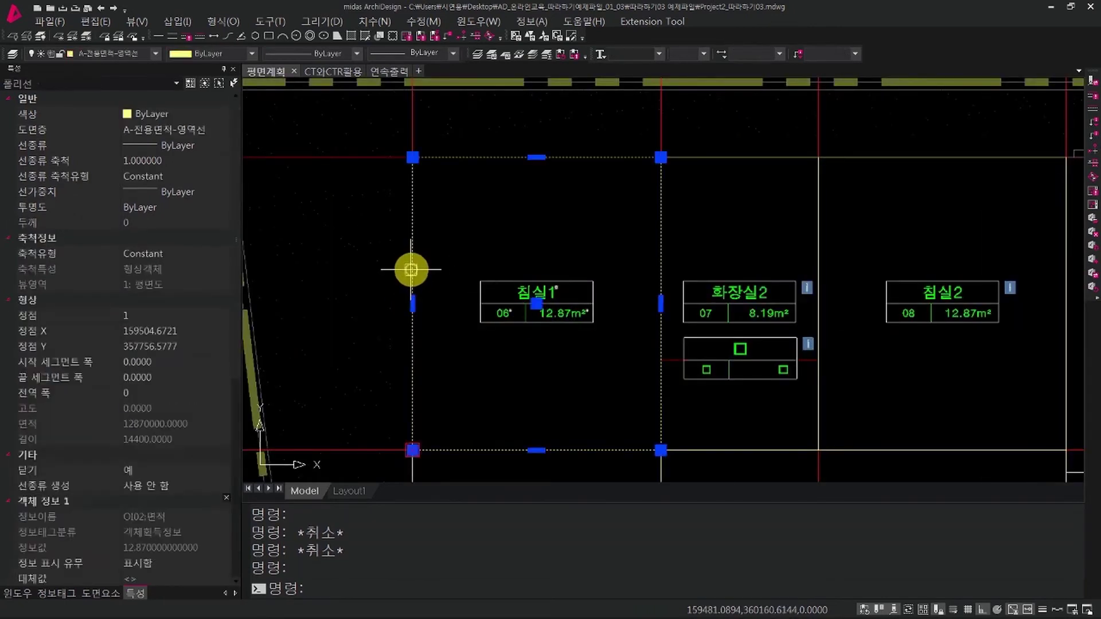
pyautogui.scroll(-5, 127, 445)
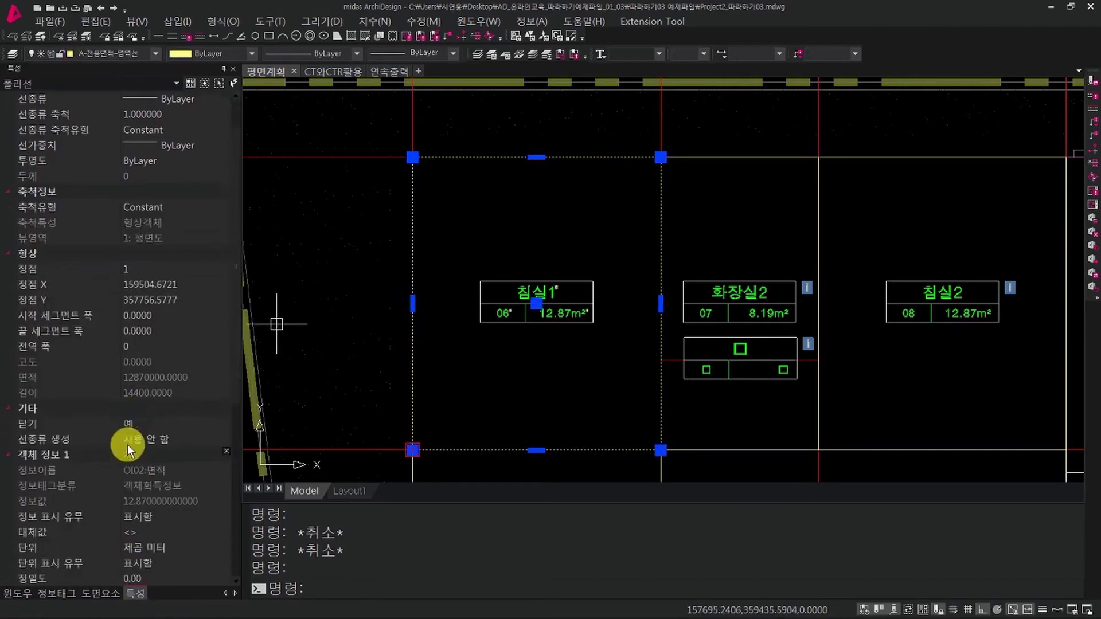
pyautogui.scroll(-1, 167, 504)
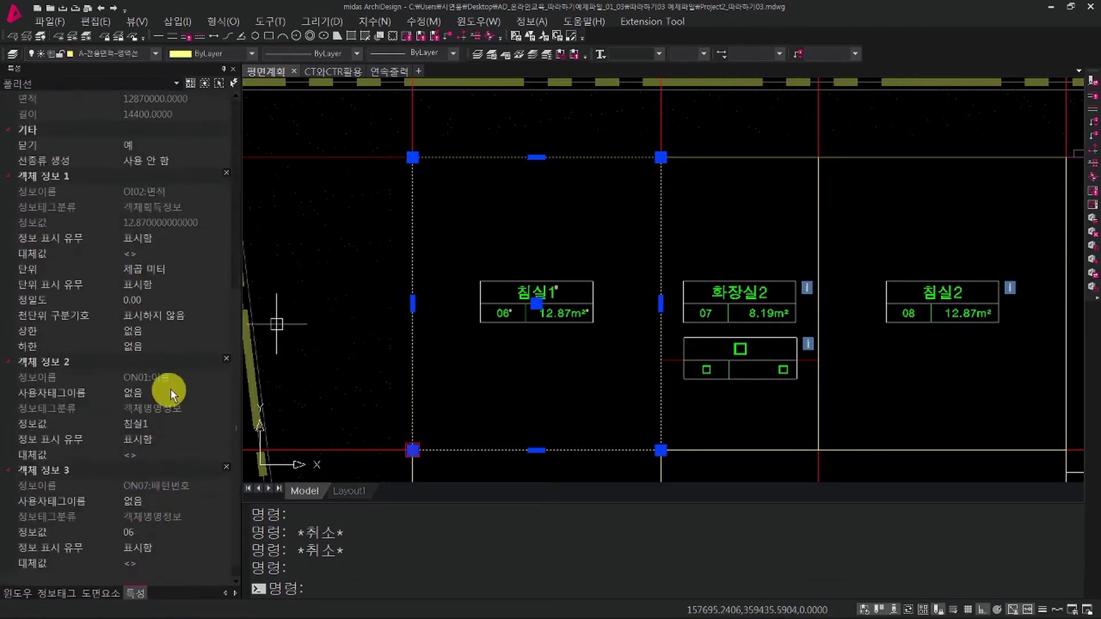
pyautogui.rightClick(545, 285)
pyautogui.press('Escape')
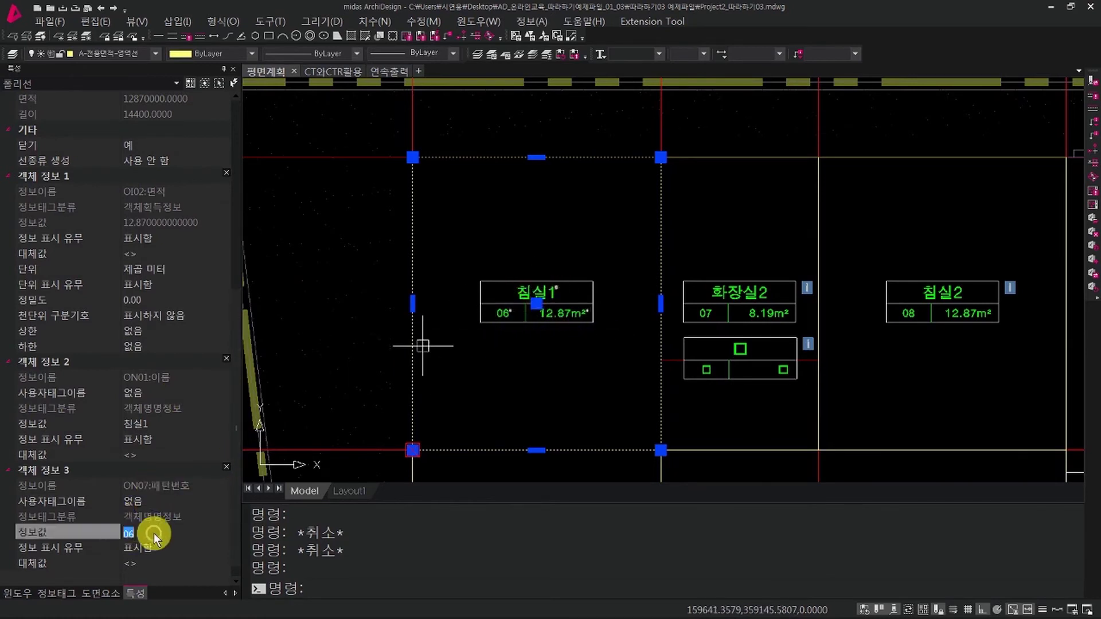
pyautogui.moveTo(602, 337); pyautogui.dragTo(634, 283, button='middle')
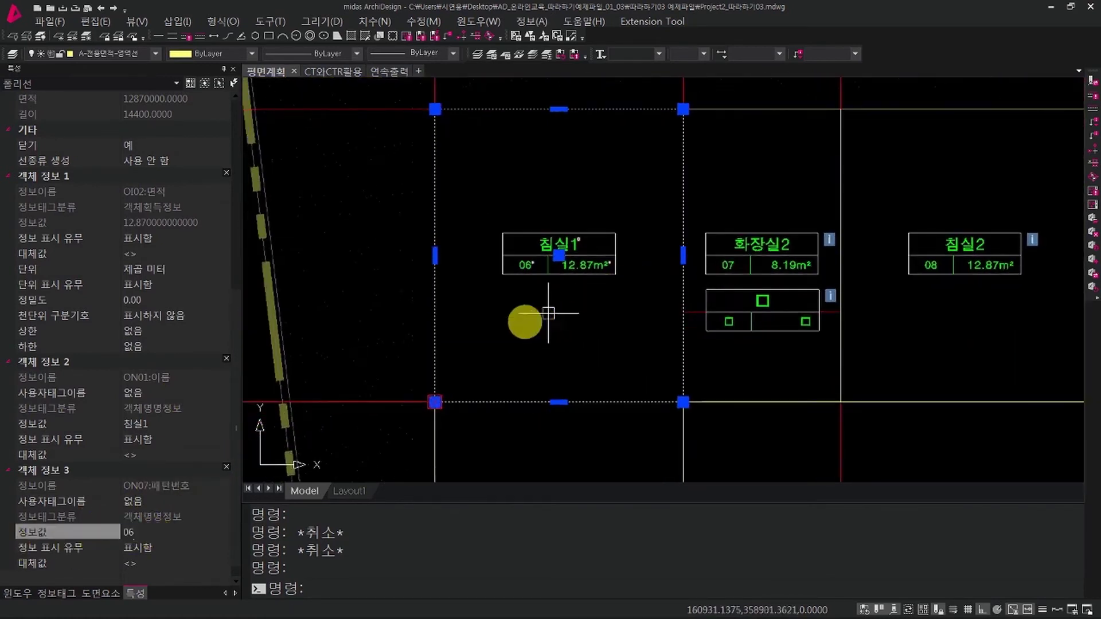
pyautogui.scroll(3, 523, 319)
pyautogui.press('Escape')
pyautogui.press('Escape')
# Make A-구체-단면선 the current layer and draw a rectangle of about 1.40 m² below the 침실1 tag.
pyautogui.click(108, 54)
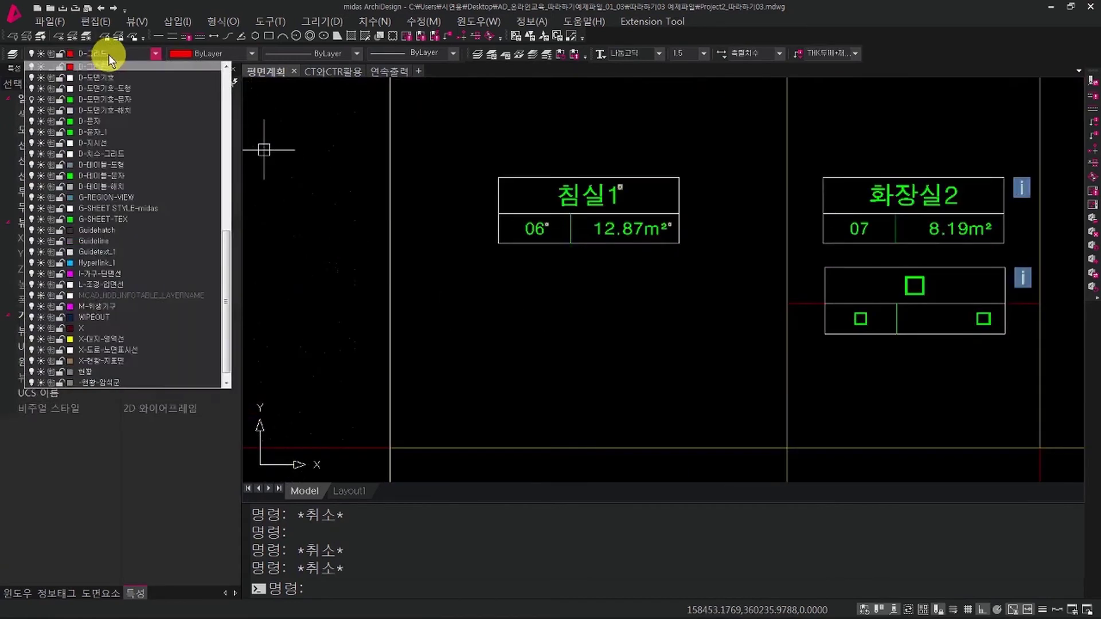
pyautogui.scroll(7, 144, 189)
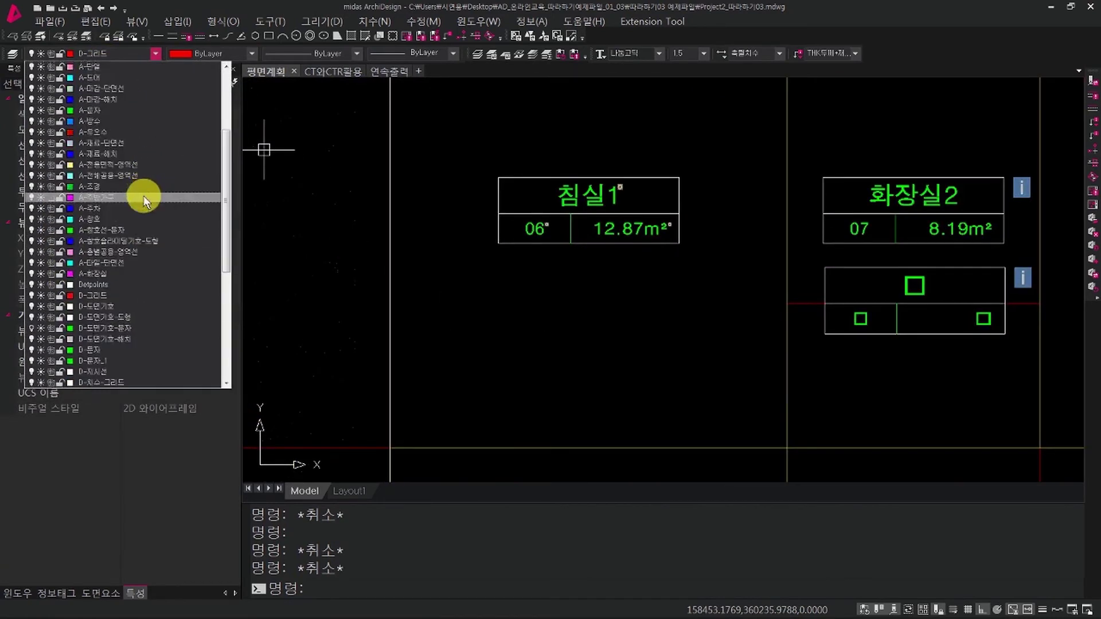
pyautogui.click(149, 164)
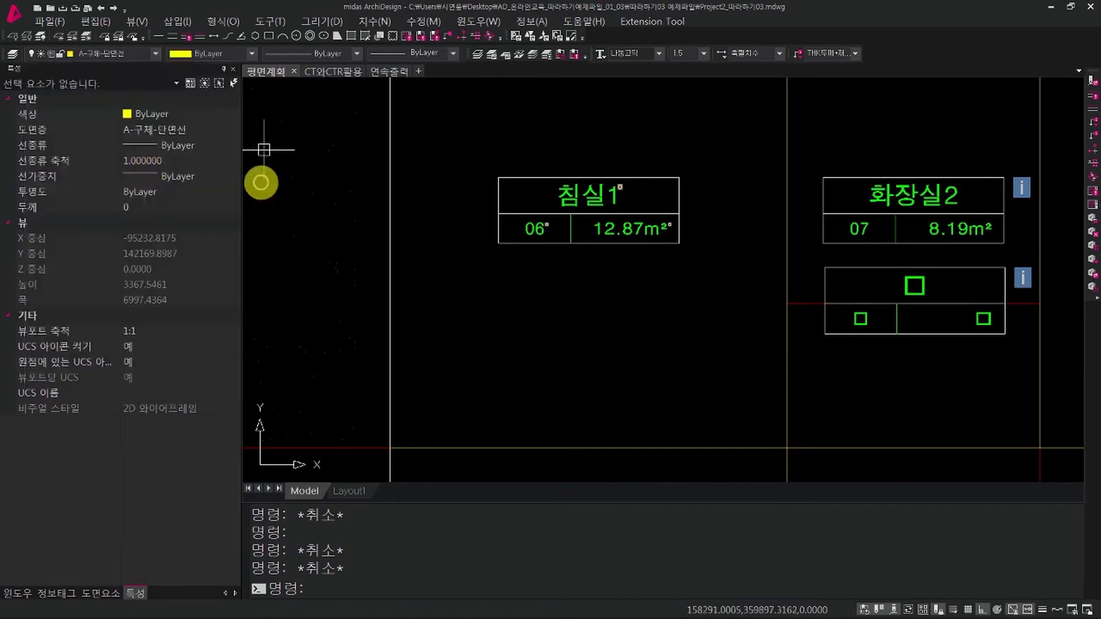
pyautogui.write('EC')
pyautogui.press('Return')
pyautogui.click(524, 289)
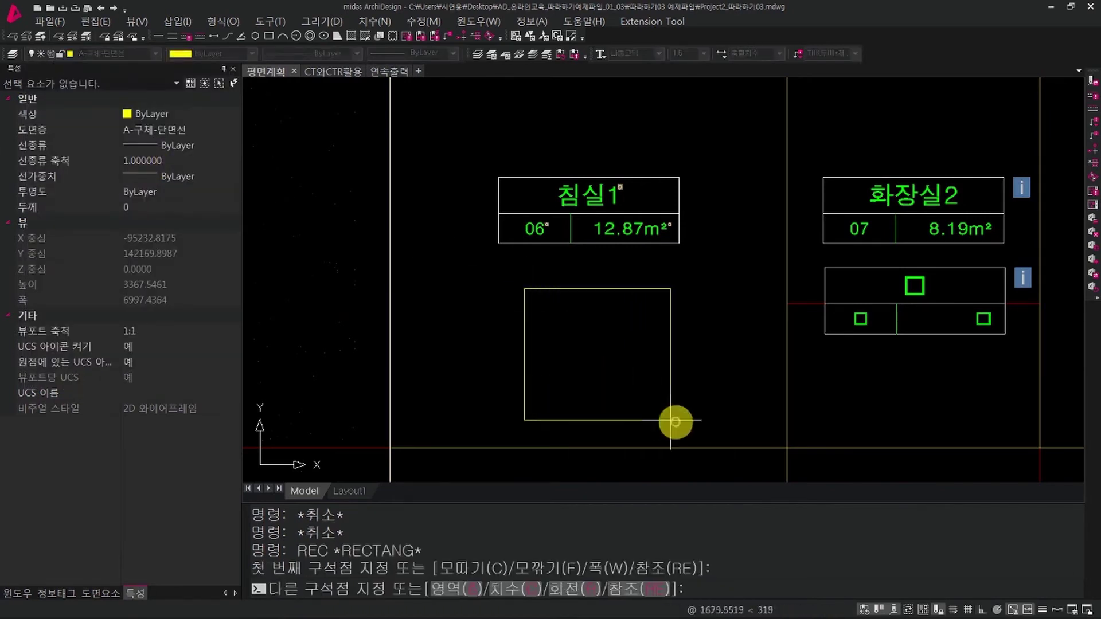
pyautogui.click(677, 420)
pyautogui.press('Escape')
# Apply the 실정보-이름+패턴번호+면적 block to the new rectangle below the 침실1 tag.
pyautogui.click(702, 394)
pyautogui.click(634, 344)
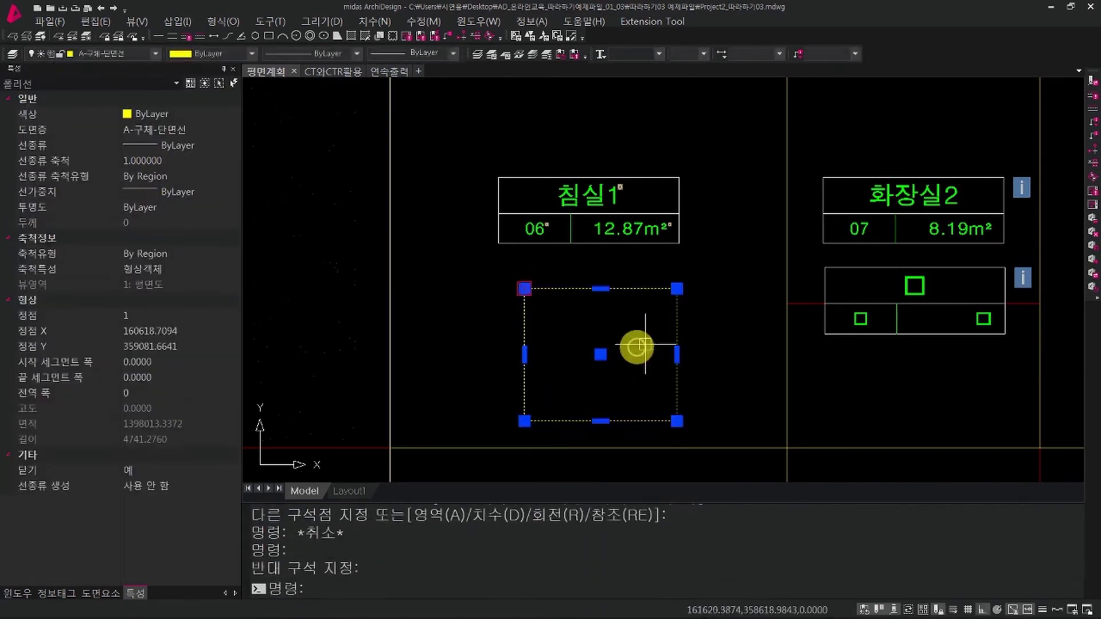
pyautogui.click(109, 592)
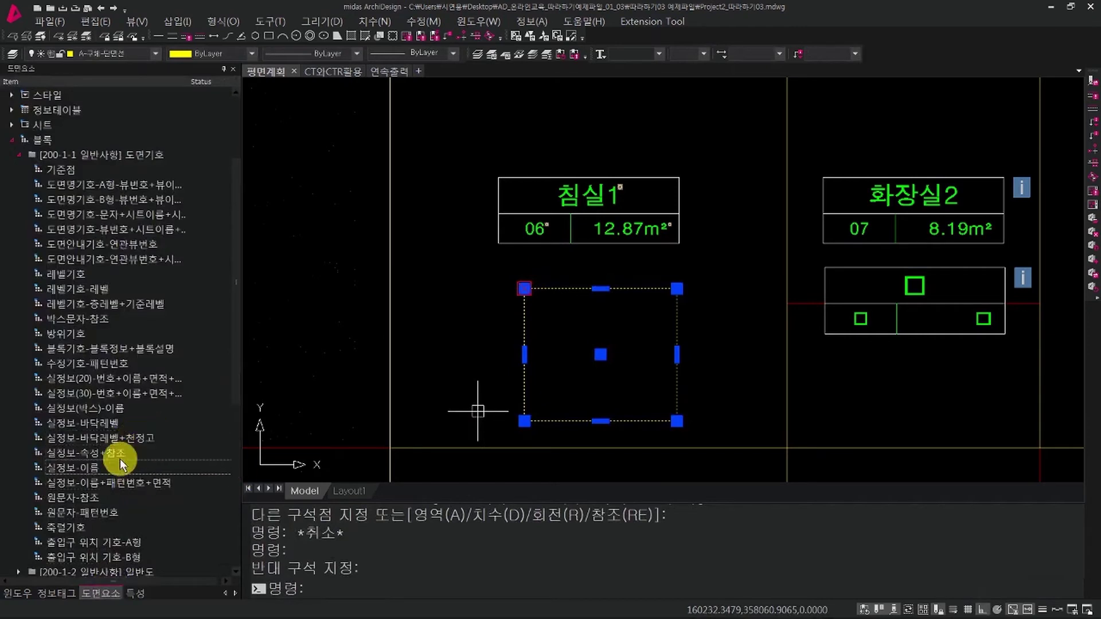
pyautogui.moveTo(128, 483)
pyautogui.mouseDown()
pyautogui.moveTo(562, 372)
pyautogui.moveTo(566, 405)
pyautogui.mouseUp()
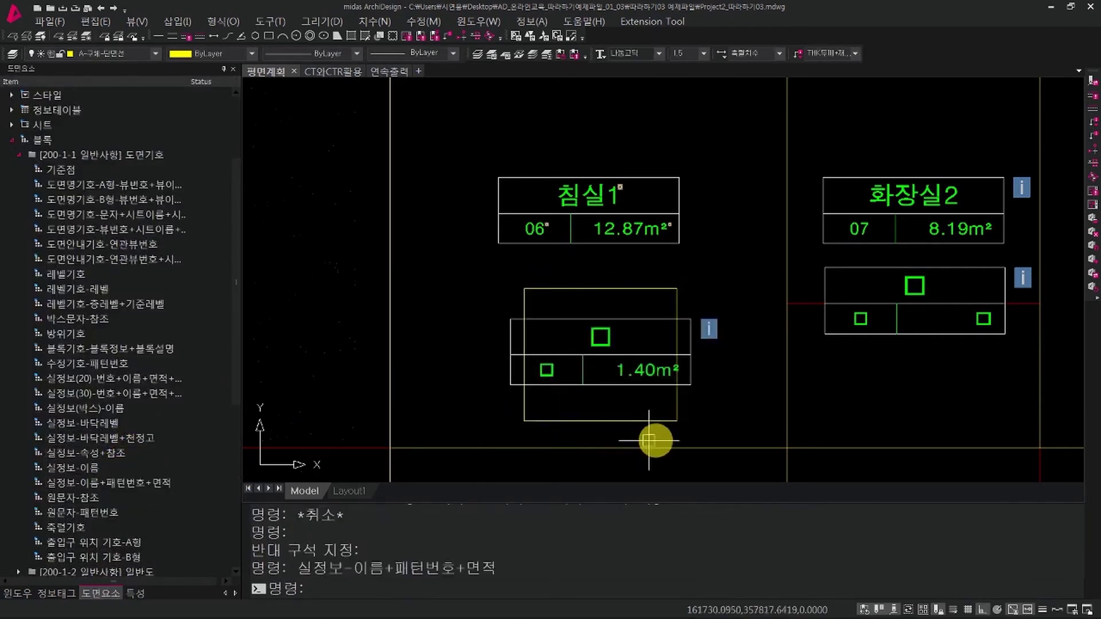
pyautogui.press('Escape')
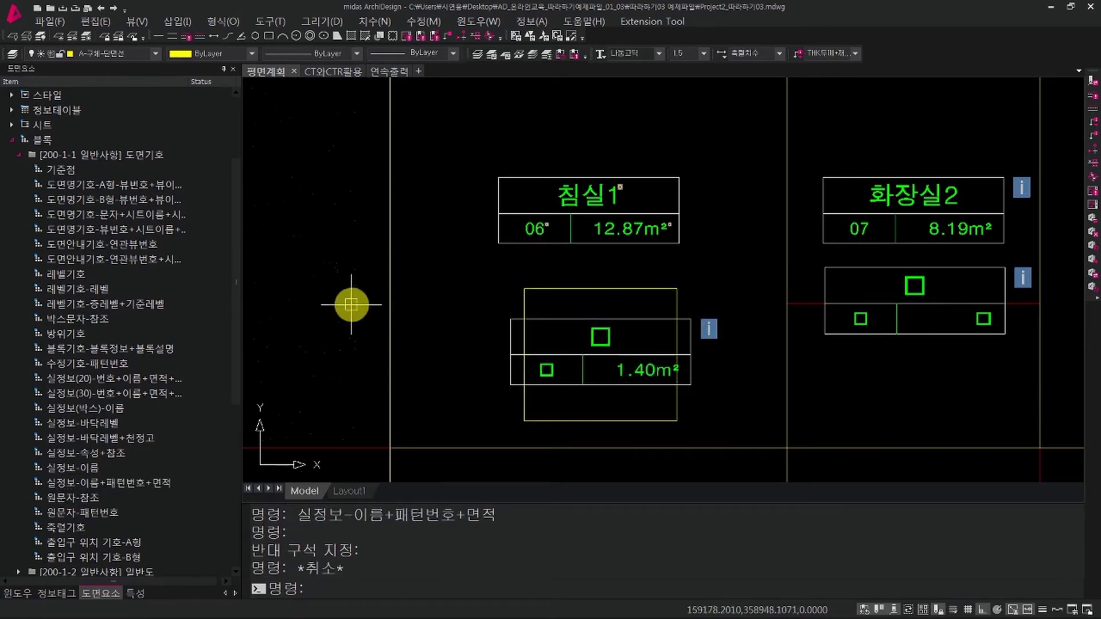
pyautogui.press('Escape')
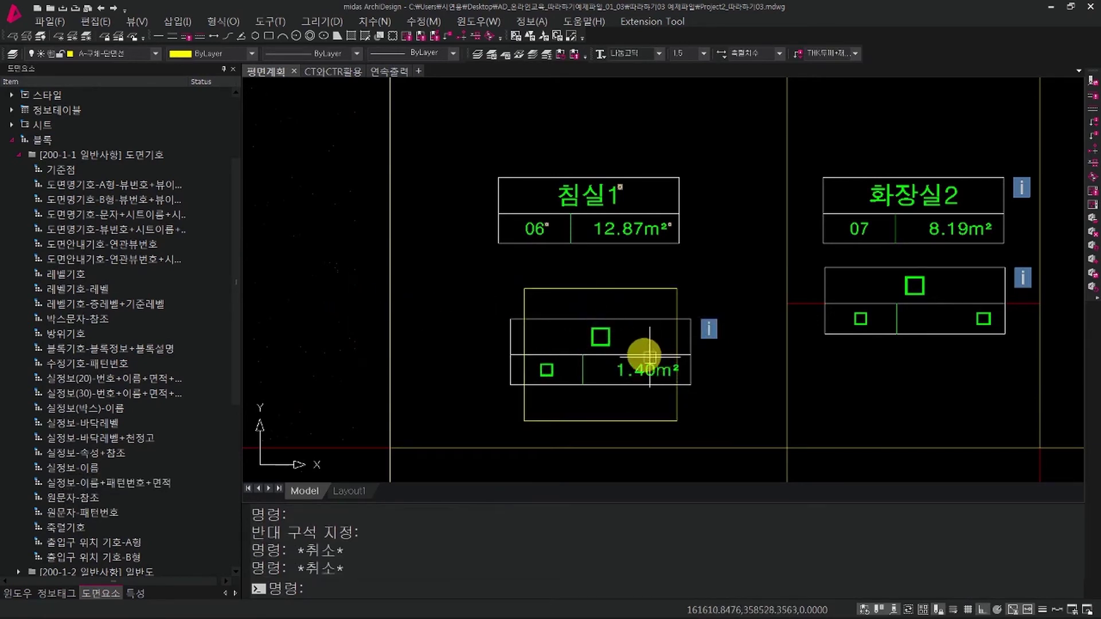
# Set the room name in the new rectangle's tag to 거실2, changing only the selected tag.
pyautogui.doubleClick(605, 334)
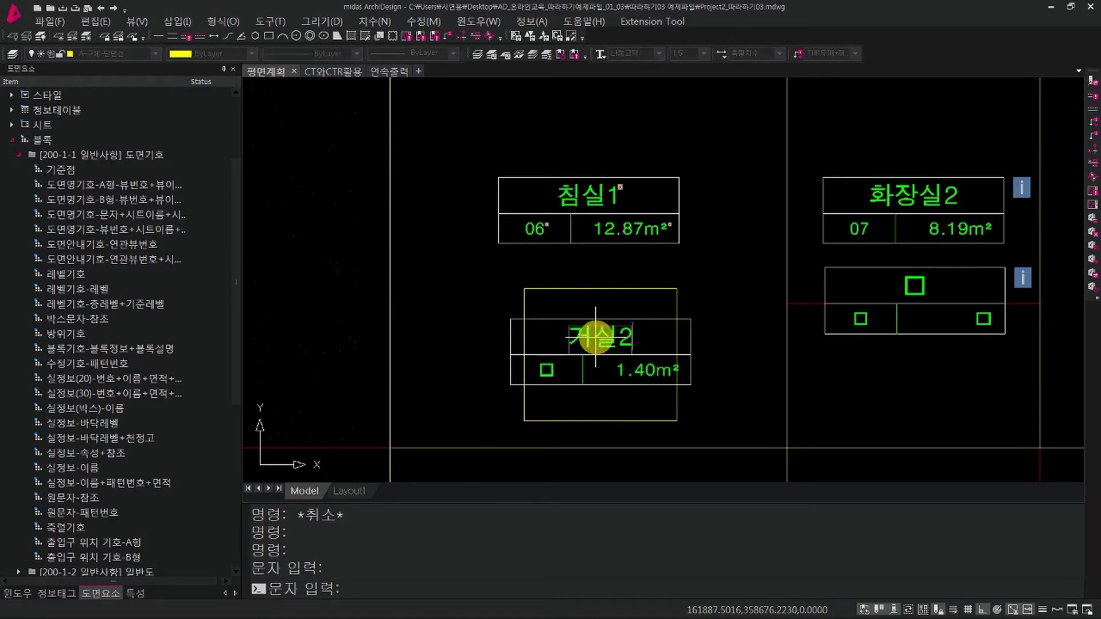
pyautogui.press('Return')
pyautogui.press('Return')
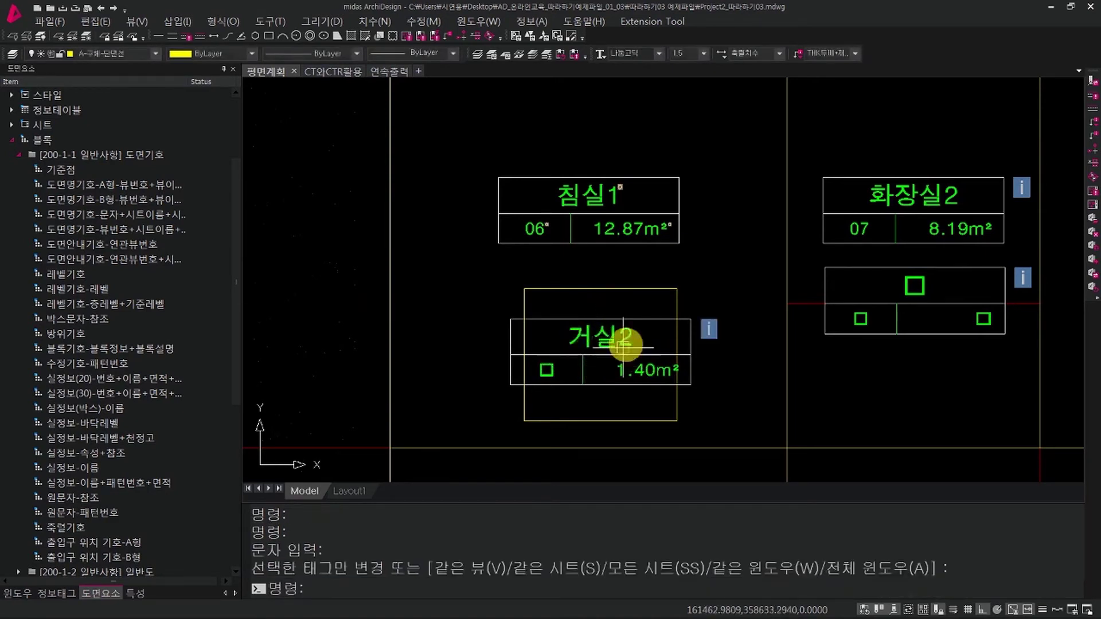
# Select the tagged rectangle and check the name value stored in its object information.
pyautogui.click(694, 292)
pyautogui.click(667, 279)
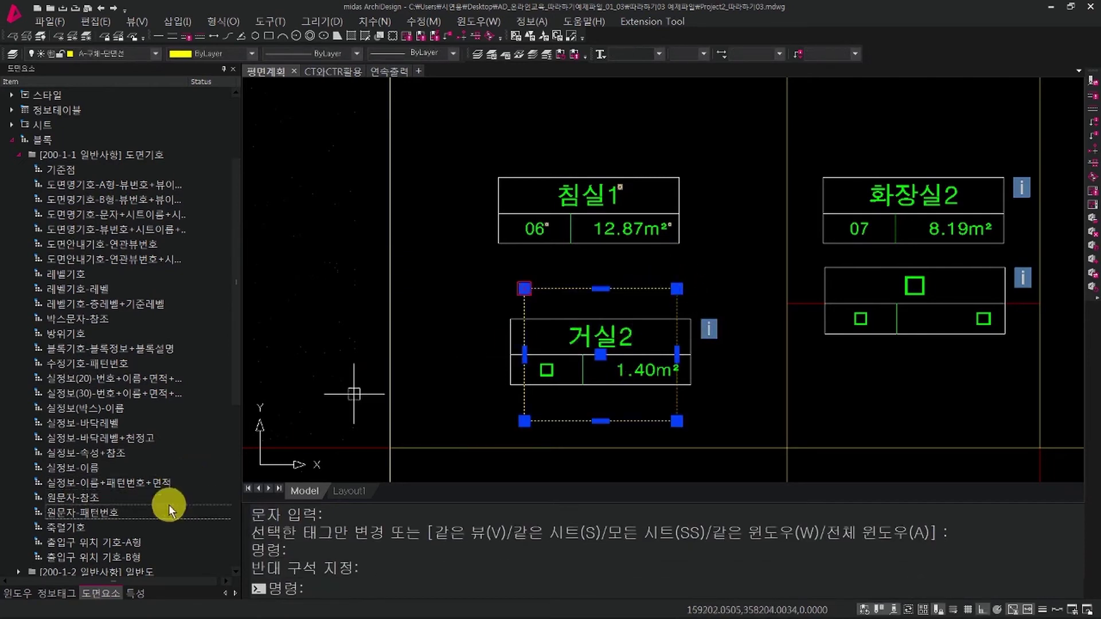
pyautogui.click(138, 590)
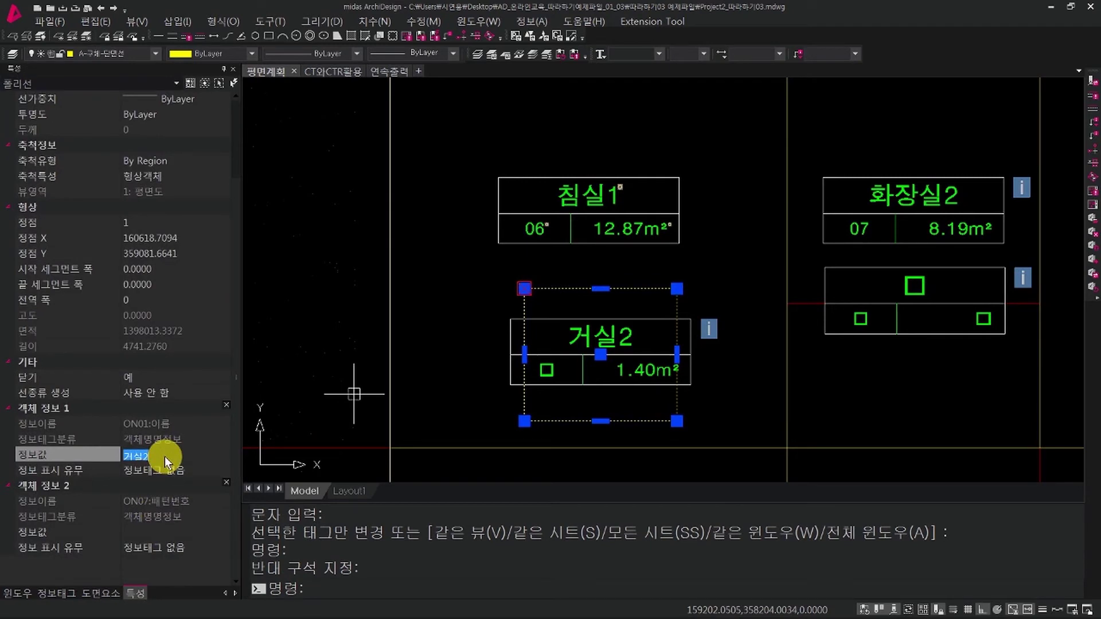
pyautogui.press('Escape')
pyautogui.press('Escape')
# Set the pattern number in the 거실2 tag to 11, changing only the selected tag.
pyautogui.doubleClick(541, 371)
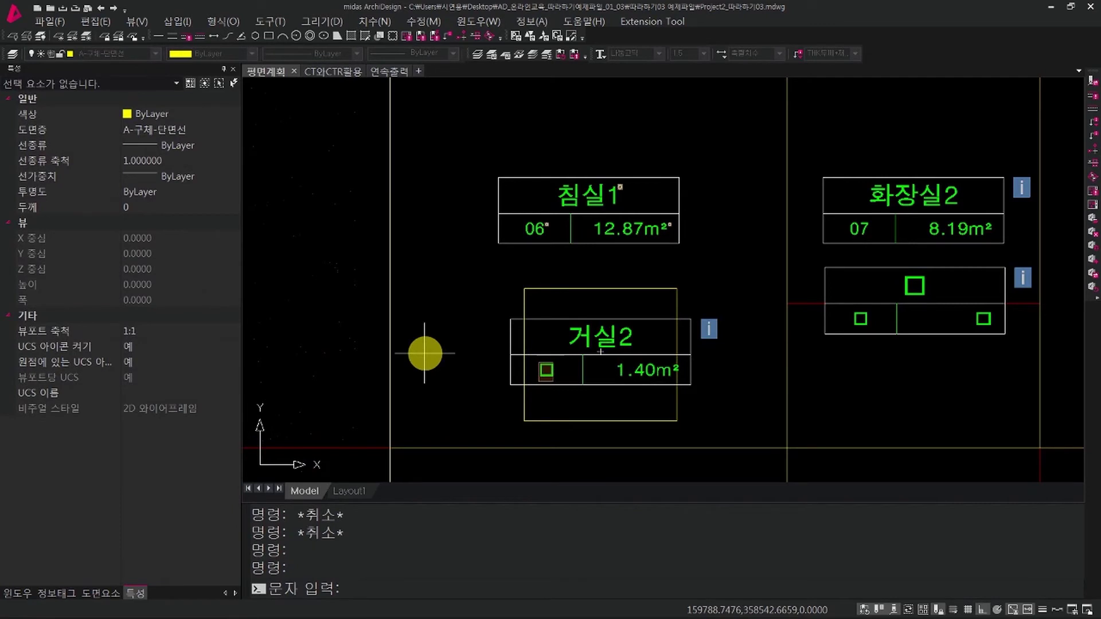
pyautogui.write('11')
pyautogui.press('Return')
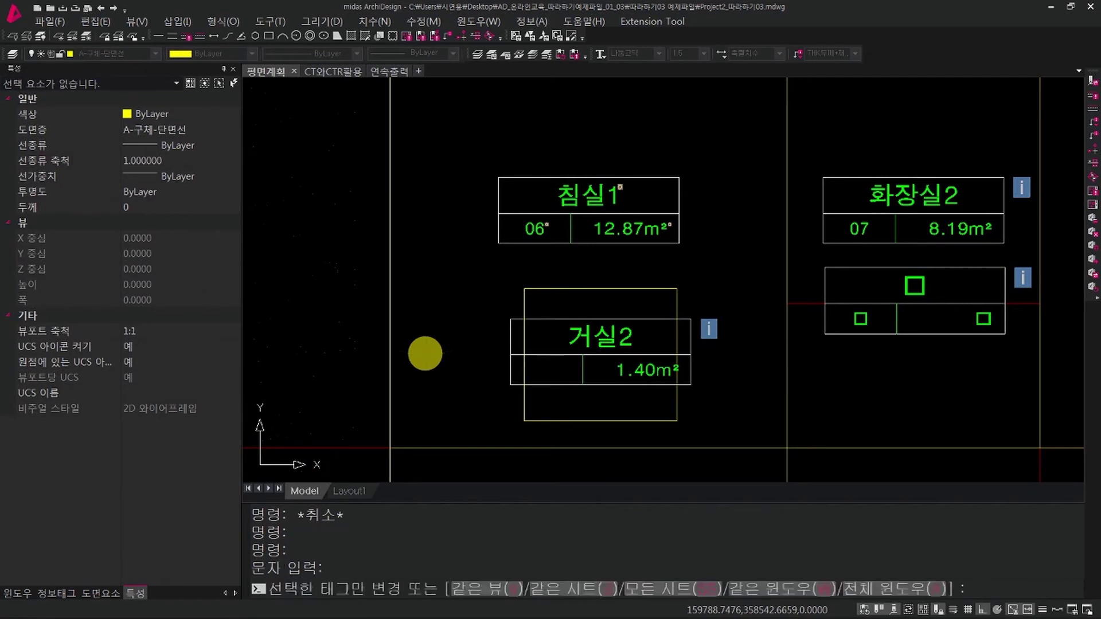
pyautogui.press('Return')
pyautogui.press('Escape')
# Select the 거실2 rectangle and examine the name and pattern number values stored in its object information.
pyautogui.click(610, 270)
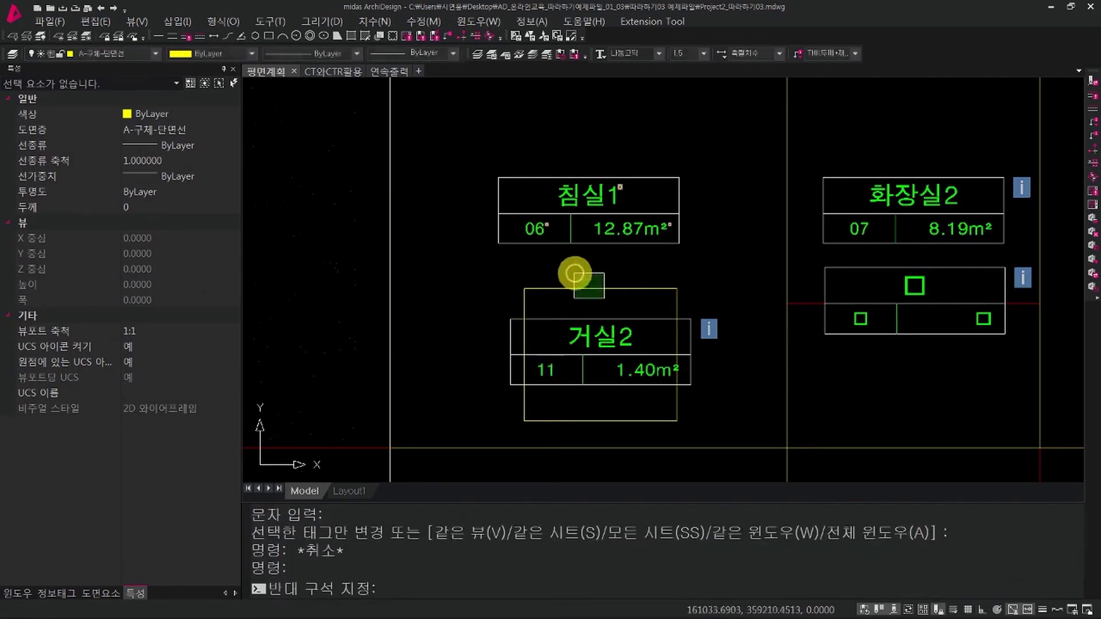
pyautogui.click(576, 294)
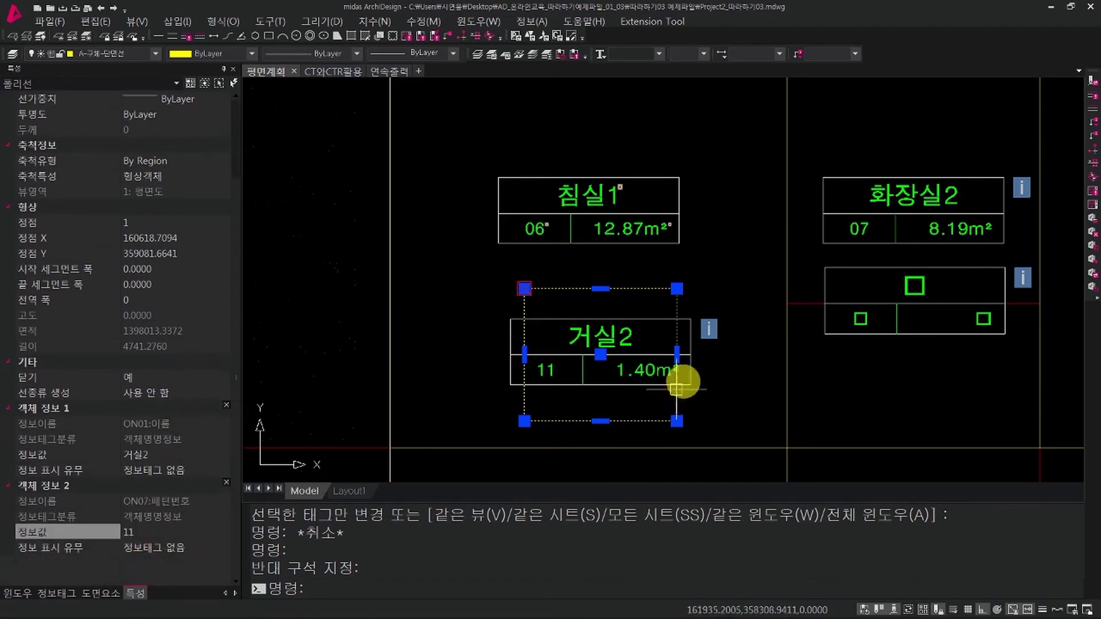
pyautogui.press('Escape')
pyautogui.press('Escape')
pyautogui.scroll(-5, 666, 337)
pyautogui.scroll(5, 528, 339)
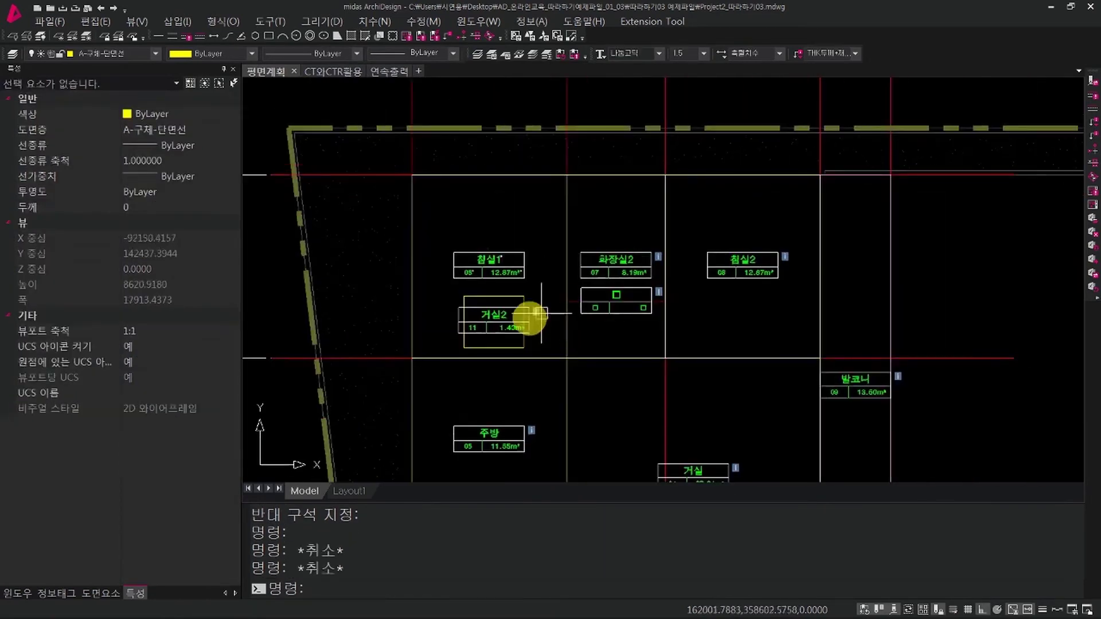
pyautogui.press('Escape')
pyautogui.click(459, 250)
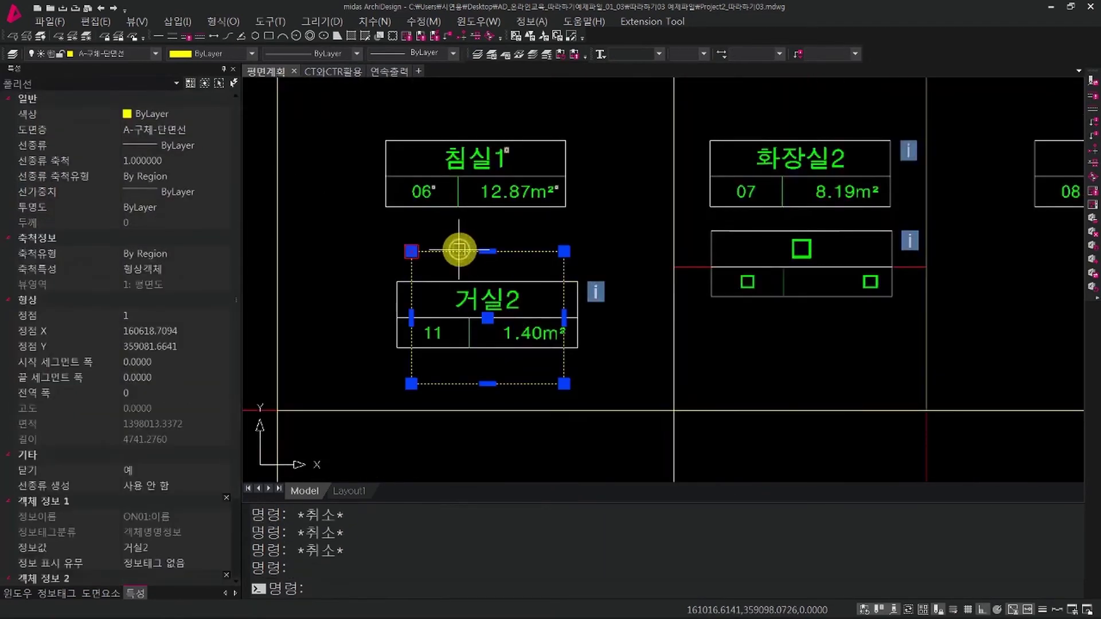
pyautogui.press('Escape')
pyautogui.moveTo(546, 282); pyautogui.dragTo(615, 285, button='middle')
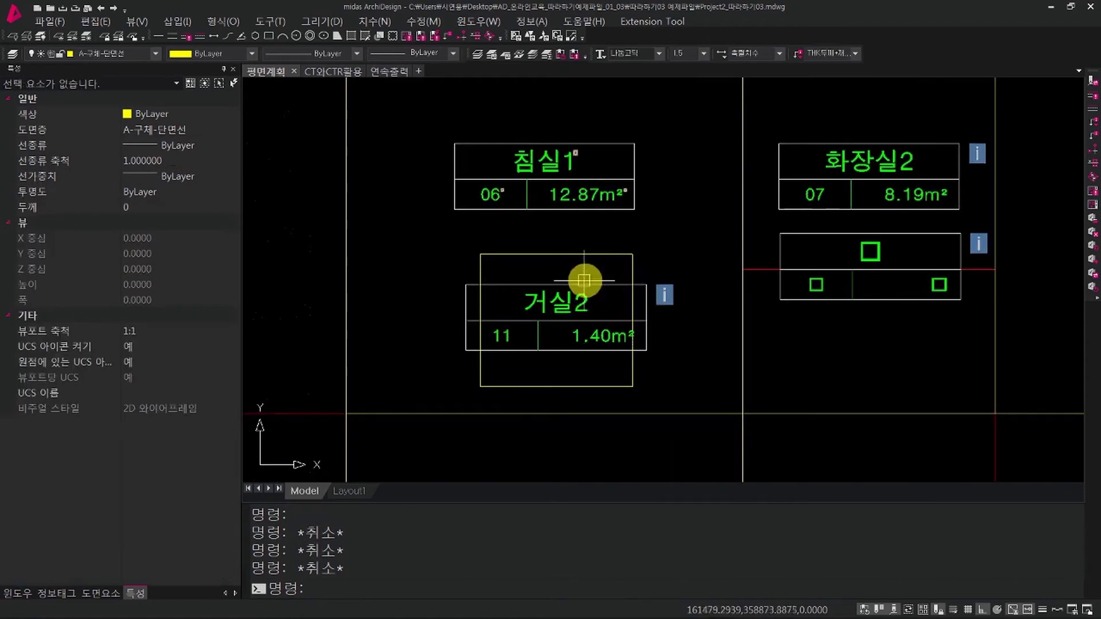
# Draw another rectangle of about 4.18 m² in the empty area outside the 발코니 region and select it.
pyautogui.press('space')
pyautogui.scroll(-2, 536, 255)
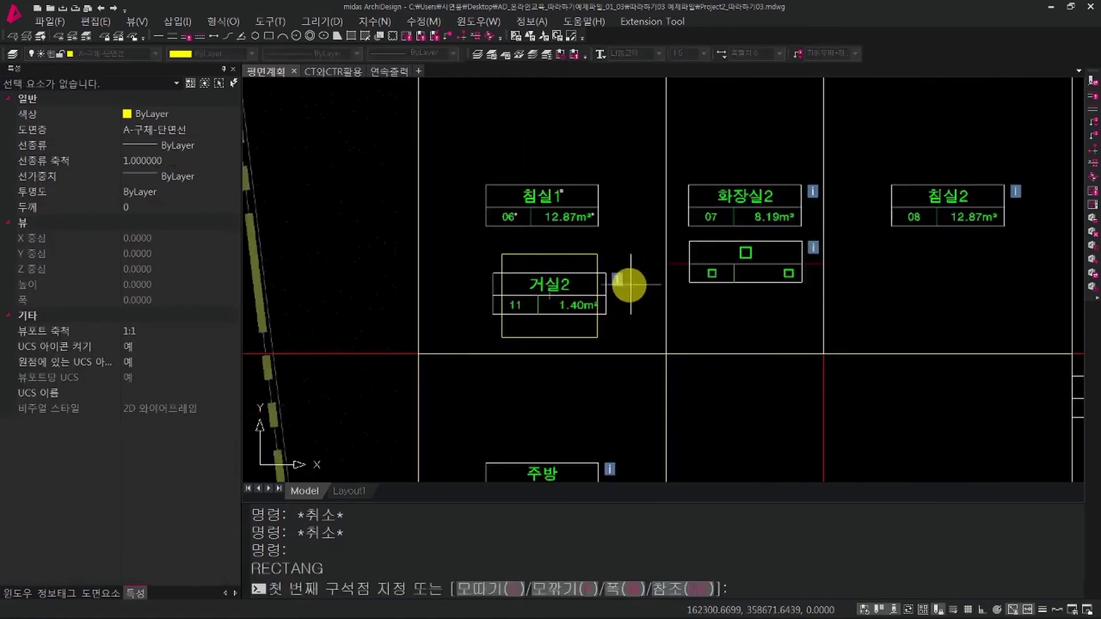
pyautogui.scroll(-2, 604, 303)
pyautogui.moveTo(858, 307); pyautogui.dragTo(671, 312, button='middle')
pyautogui.click(838, 290)
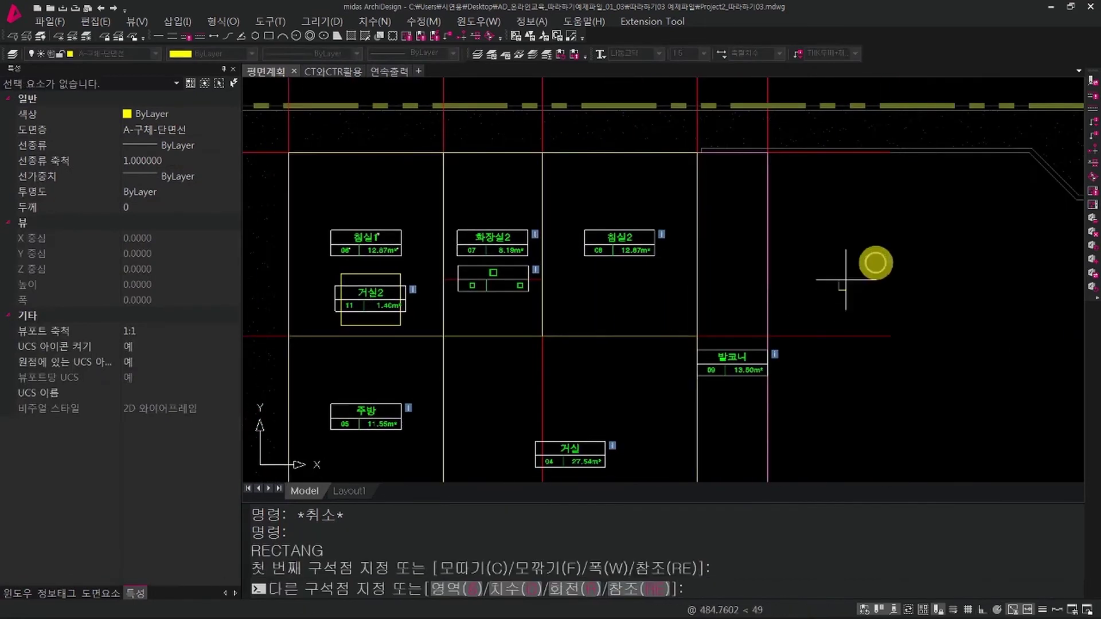
pyautogui.click(938, 198)
pyautogui.press('Escape')
pyautogui.moveTo(927, 228); pyautogui.dragTo(917, 253)
pyautogui.moveTo(916, 253); pyautogui.dragTo(683, 258, button='middle')
pyautogui.scroll(3, 630, 275)
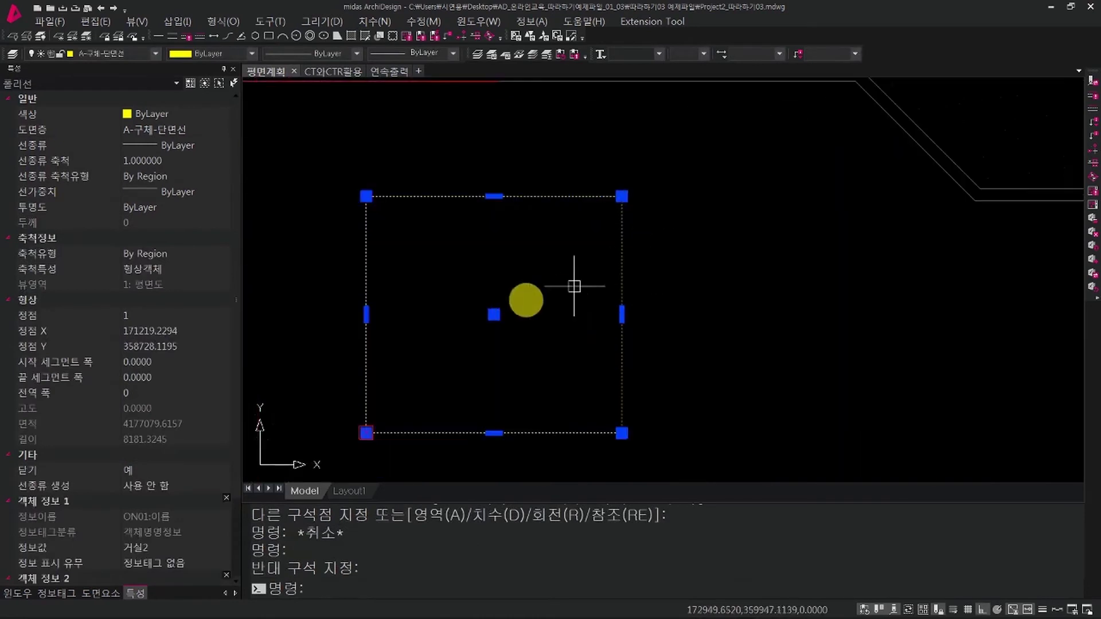
# Place the 실정보-이름+패턴번호+면적 information block on the selected rectangle outside the 발코니 region.
pyautogui.click(111, 596)
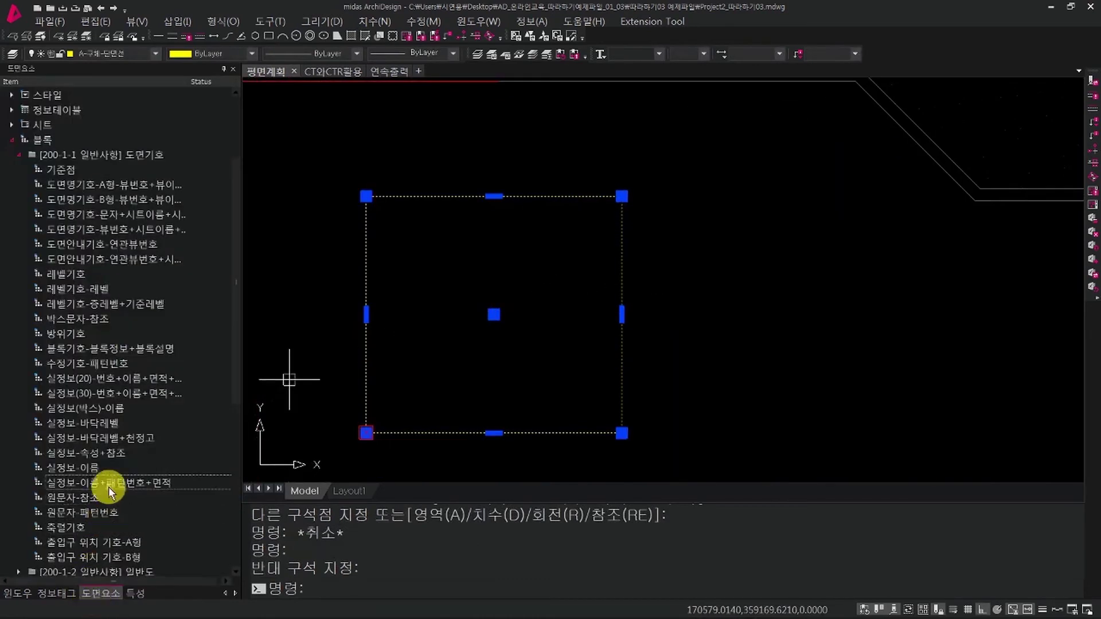
pyautogui.doubleClick(139, 486)
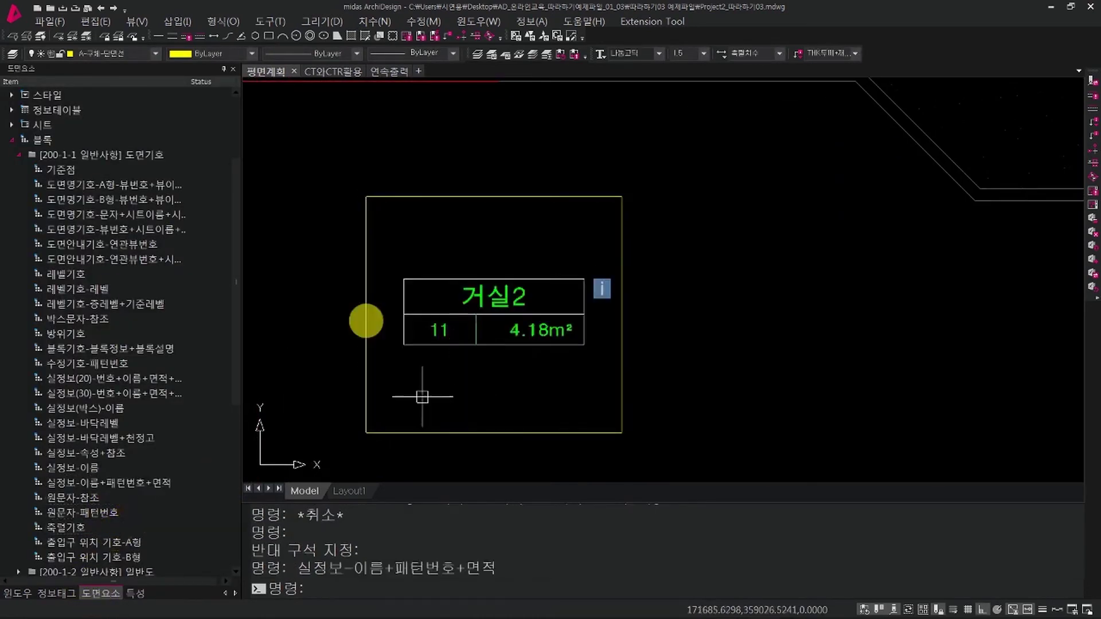
pyautogui.click(692, 366)
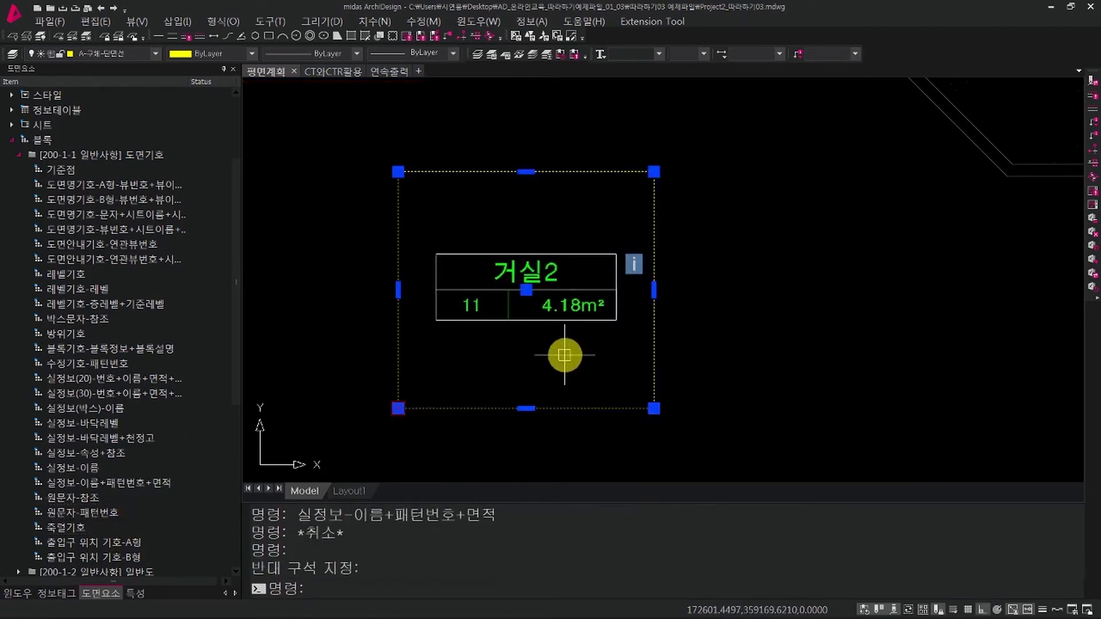
pyautogui.press('Escape')
pyautogui.press('Escape')
pyautogui.press('Escape')
# Select the 침실2 region and the rectangle below the 침실1 tag in turn to compare them with their room tags.
pyautogui.scroll(-5, 575, 359)
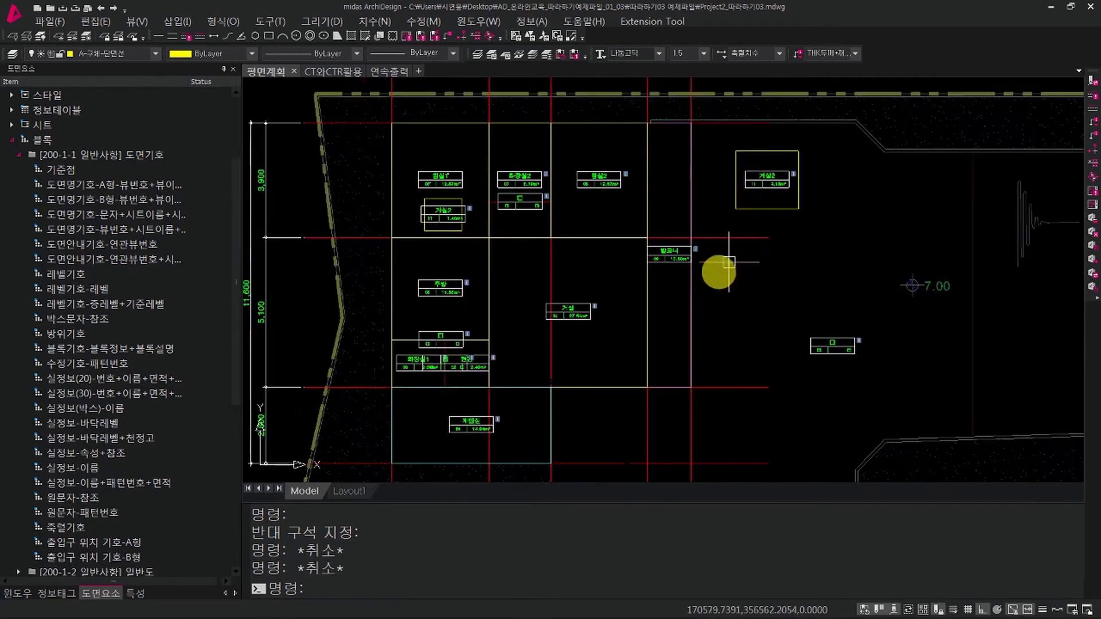
pyautogui.moveTo(500, 250); pyautogui.dragTo(517, 289, button='middle')
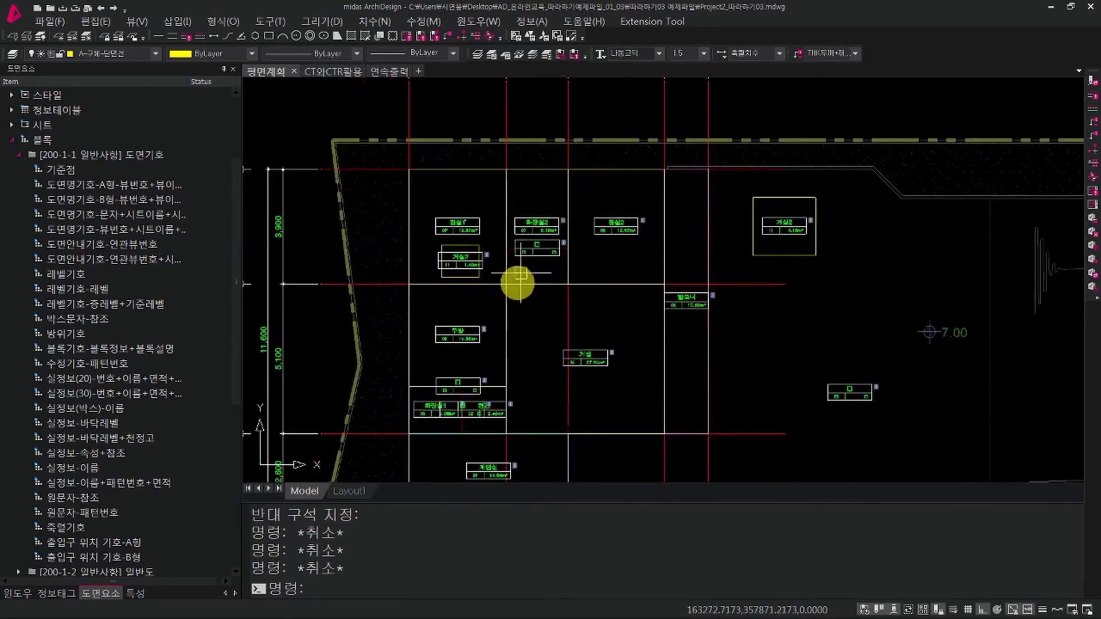
pyautogui.click(567, 179)
pyautogui.click(79, 440)
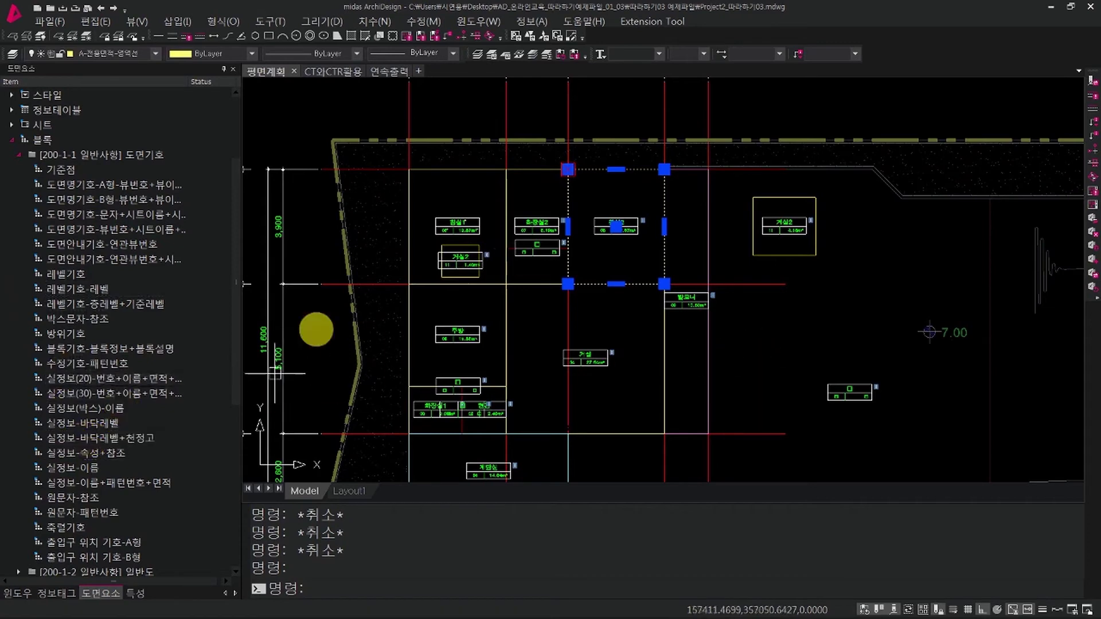
pyautogui.moveTo(603, 370); pyautogui.dragTo(663, 356, button='middle')
pyautogui.press('Escape')
pyautogui.press('Escape')
pyautogui.scroll(5, 516, 238)
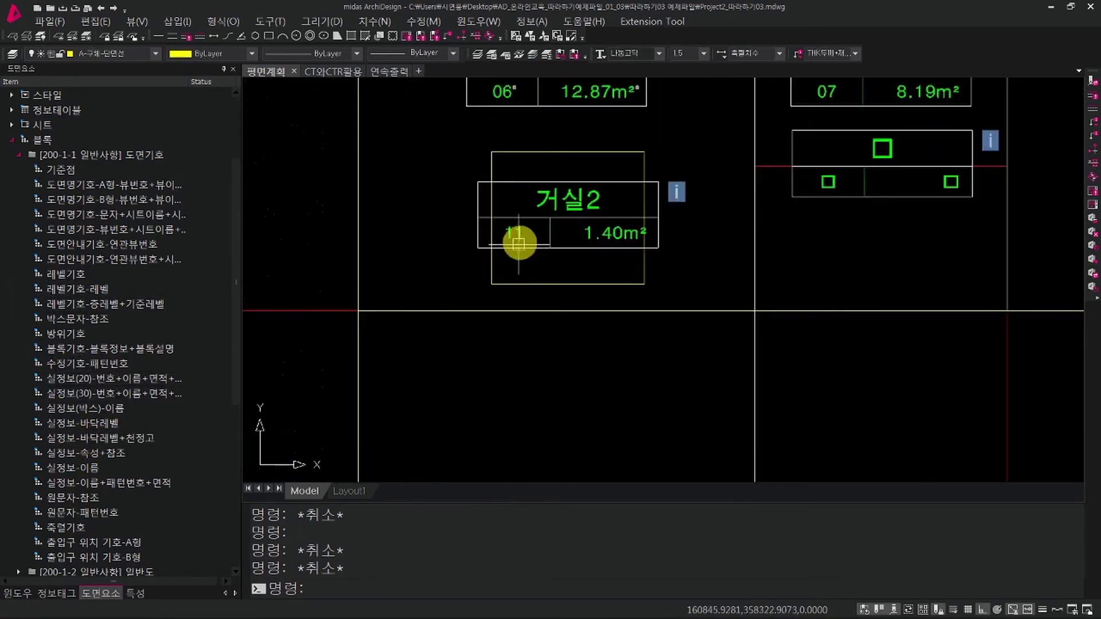
pyautogui.moveTo(516, 239); pyautogui.dragTo(521, 336, button='middle')
pyautogui.press('Escape')
pyautogui.click(531, 377)
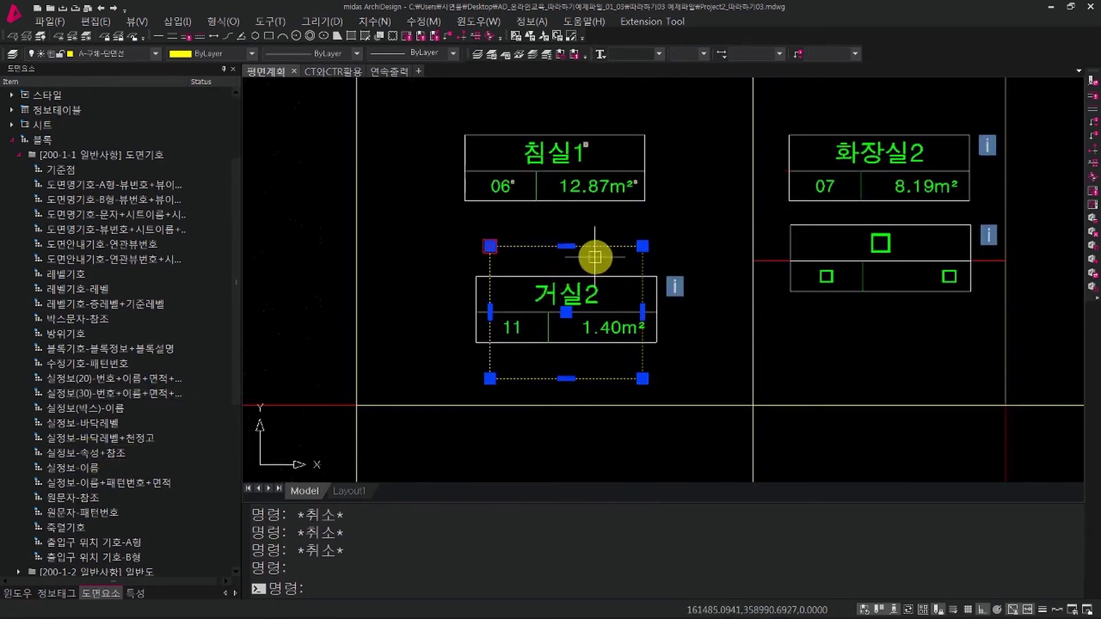
pyautogui.press('Escape')
pyautogui.press('Escape')
pyautogui.scroll(-3, 683, 344)
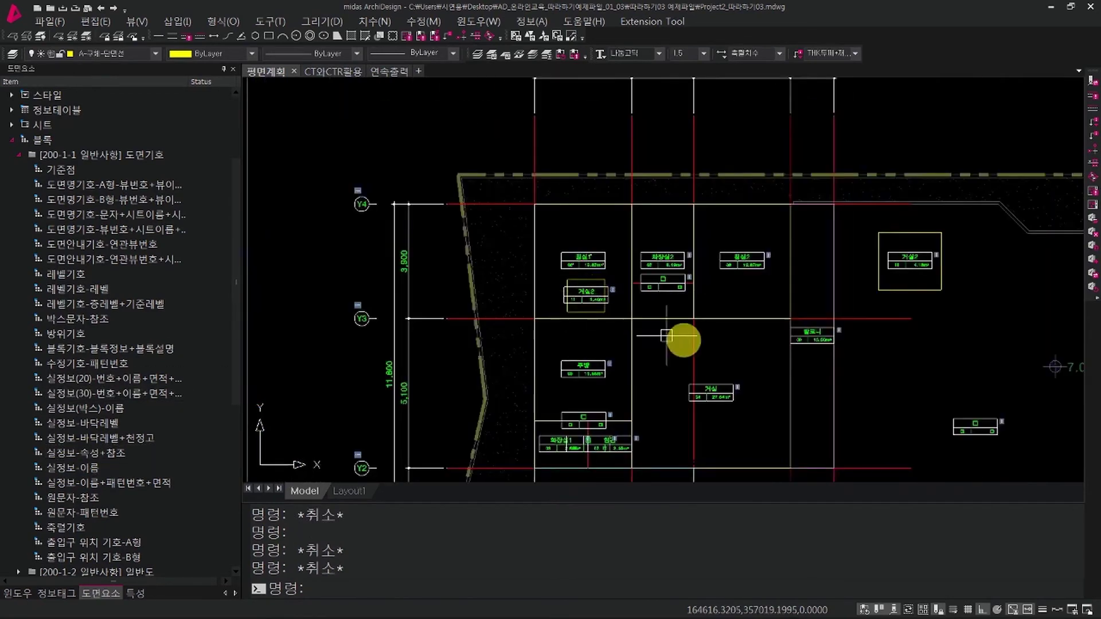
pyautogui.scroll(-1, 678, 321)
pyautogui.scroll(6, 636, 273)
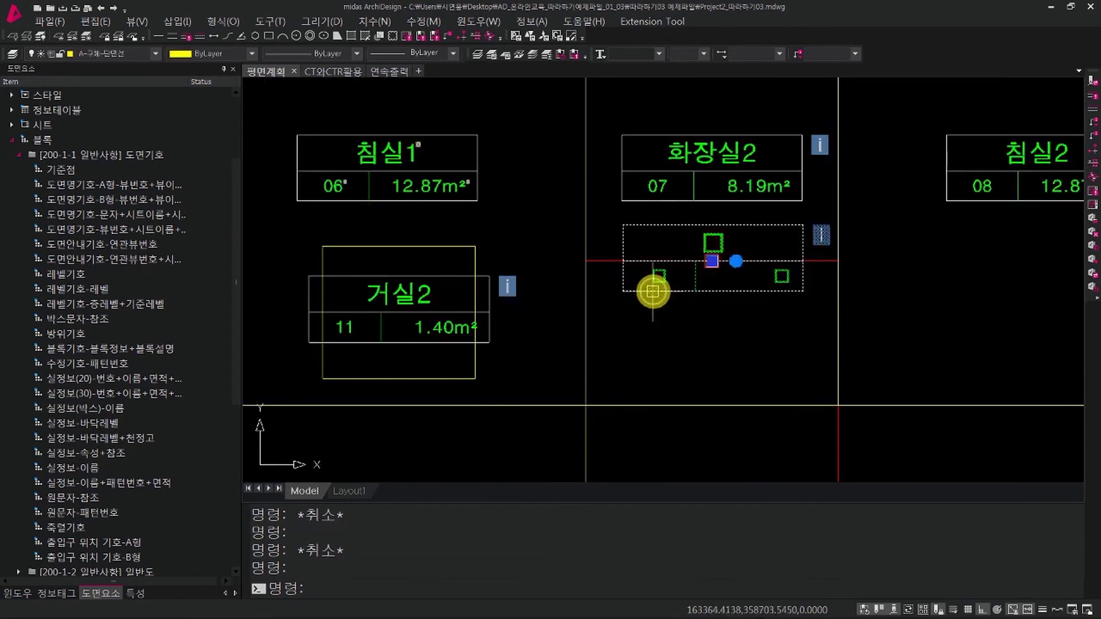
pyautogui.click(610, 262)
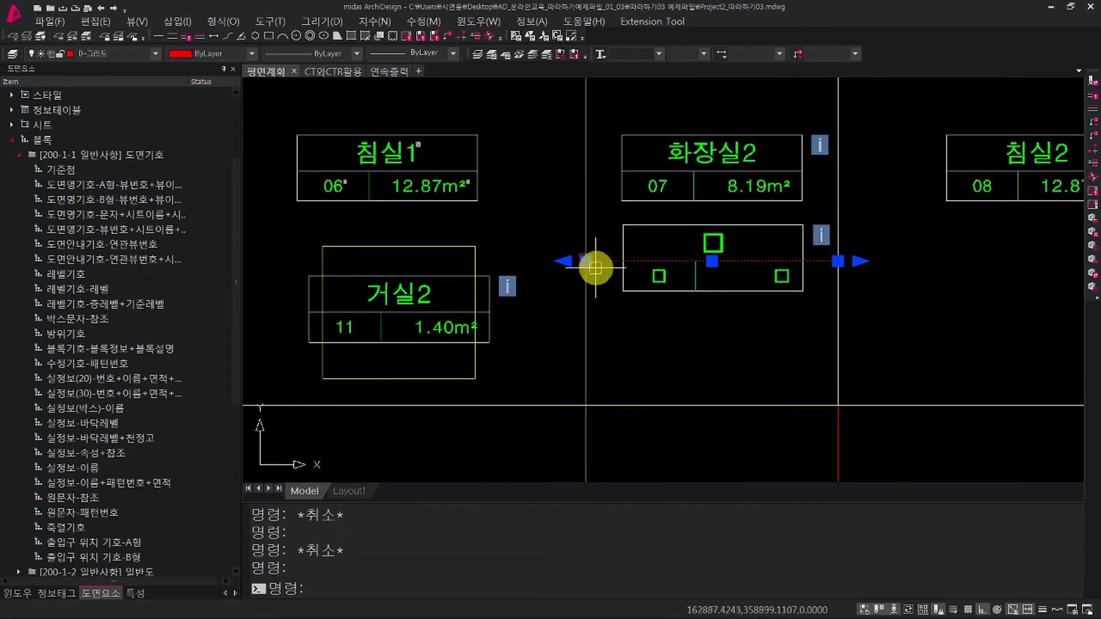
pyautogui.click(665, 284)
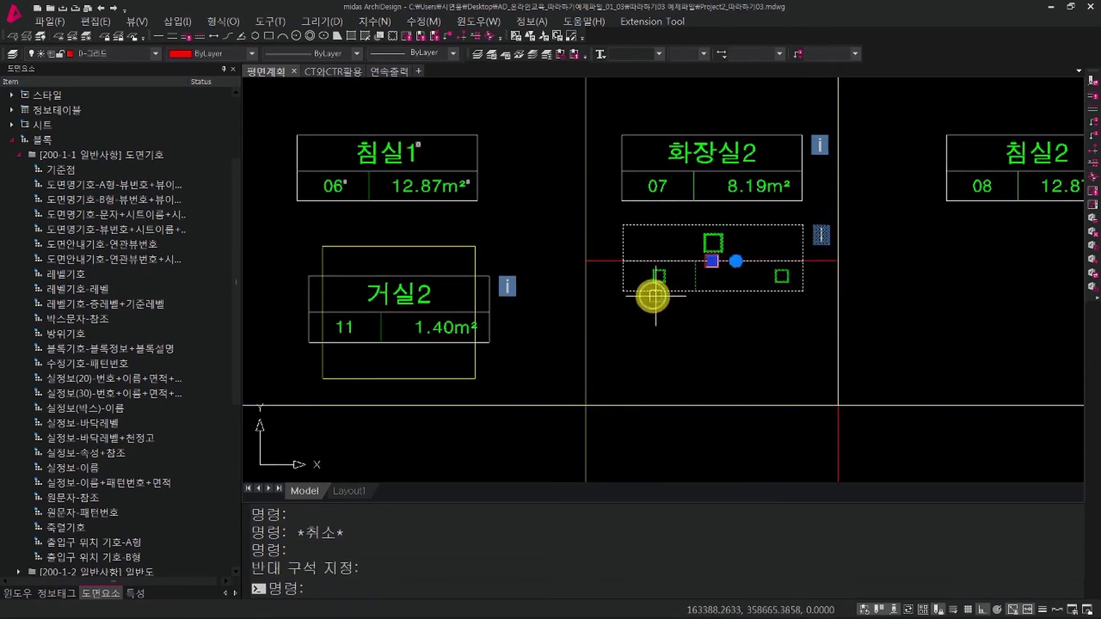
pyautogui.moveTo(704, 283)
pyautogui.mouseDown(button='middle')
pyautogui.moveTo(640, 346)
pyautogui.moveTo(594, 364)
pyautogui.mouseUp(button='middle')
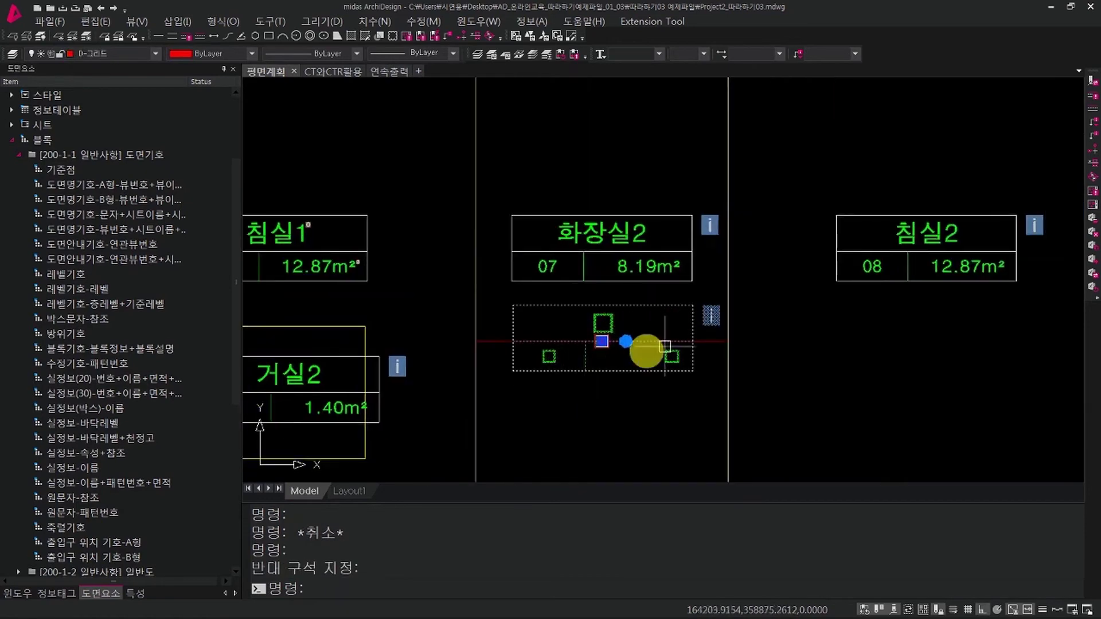
pyautogui.press('Escape')
pyautogui.press('Escape')
pyautogui.write('e')
pyautogui.press('Return')
pyautogui.click(652, 374)
pyautogui.click(599, 319)
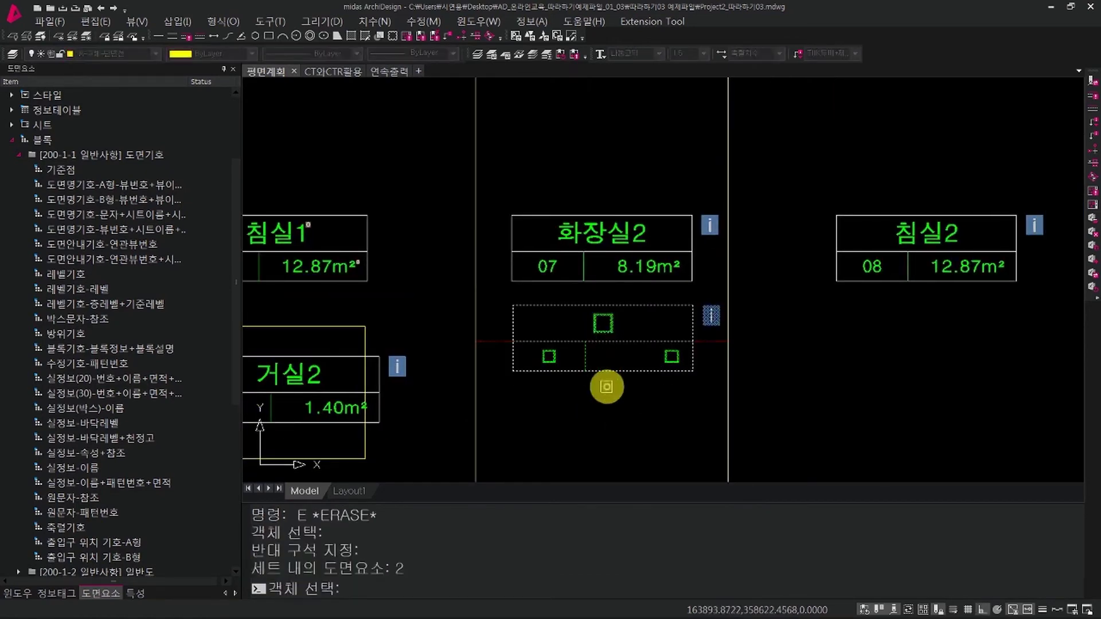
pyautogui.scroll(-4, 607, 419)
pyautogui.moveTo(607, 419)
pyautogui.mouseDown(button='middle')
pyautogui.moveTo(601, 339)
pyautogui.moveTo(535, 293)
pyautogui.mouseUp(button='middle')
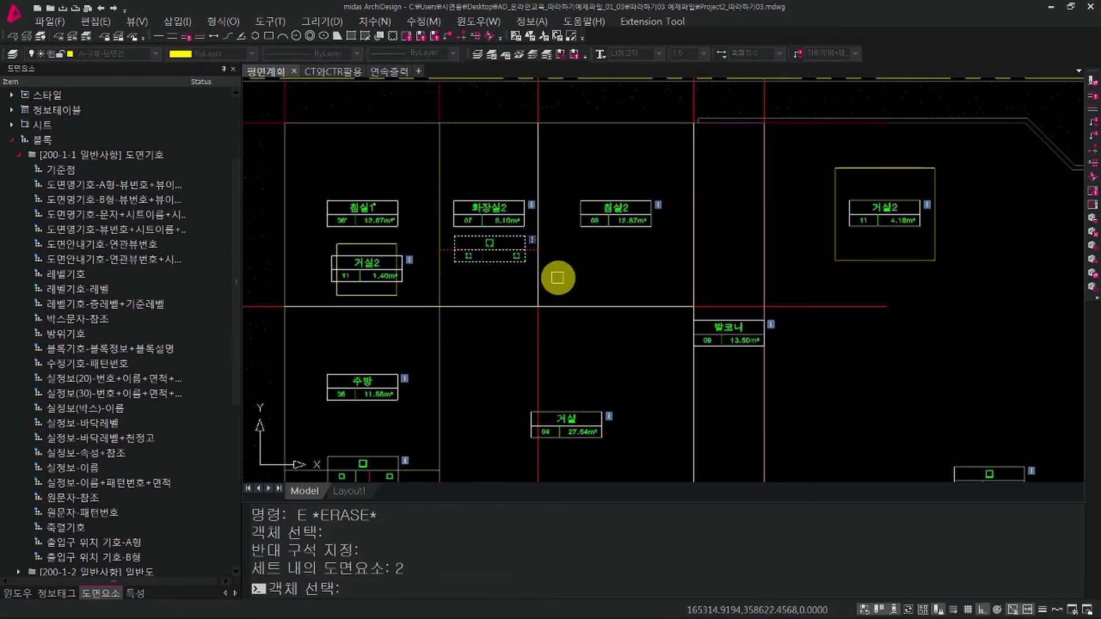
pyautogui.scroll(-6, 559, 280)
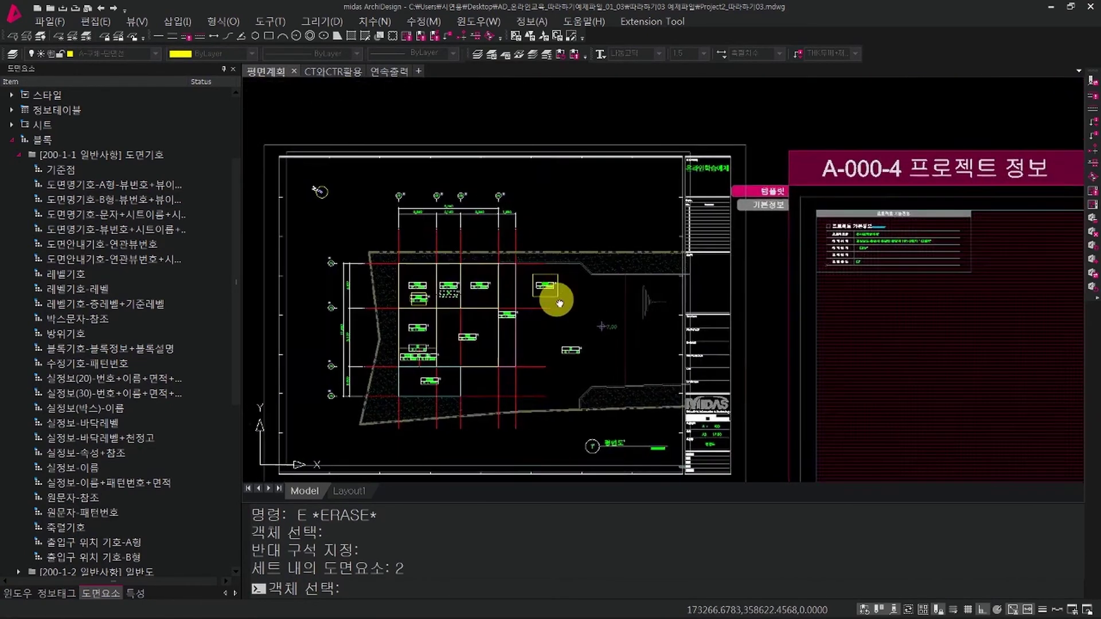
pyautogui.moveTo(687, 309); pyautogui.dragTo(695, 330, button='middle')
pyautogui.scroll(-6, 674, 298)
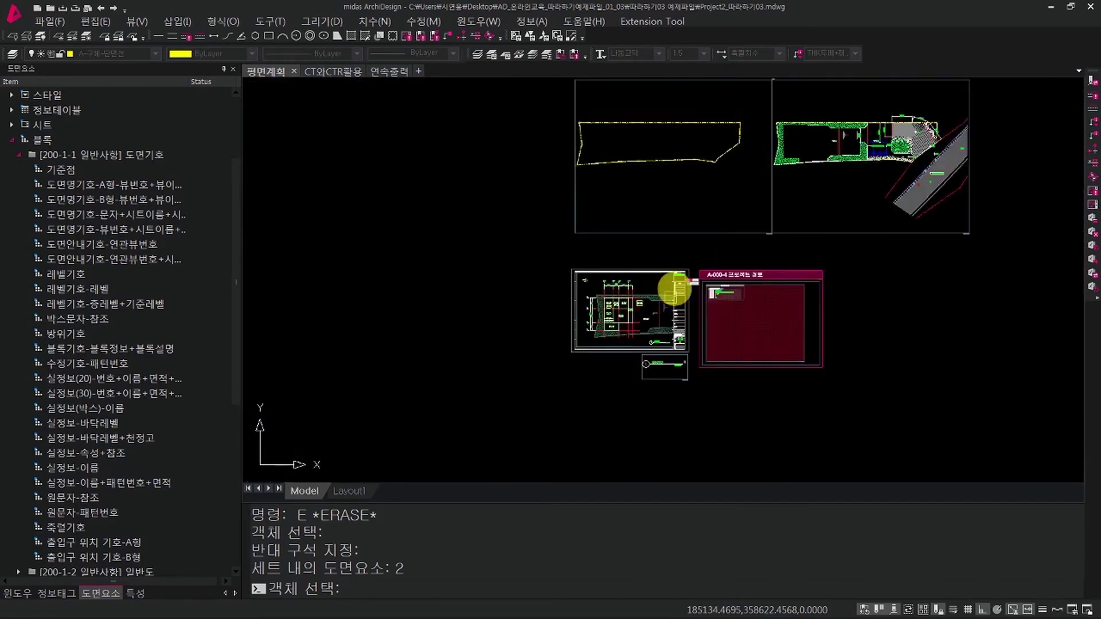
pyautogui.moveTo(679, 229)
pyautogui.mouseDown(button='middle')
pyautogui.moveTo(632, 405)
pyautogui.moveTo(665, 301)
pyautogui.mouseUp(button='middle')
pyautogui.scroll(5, 597, 381)
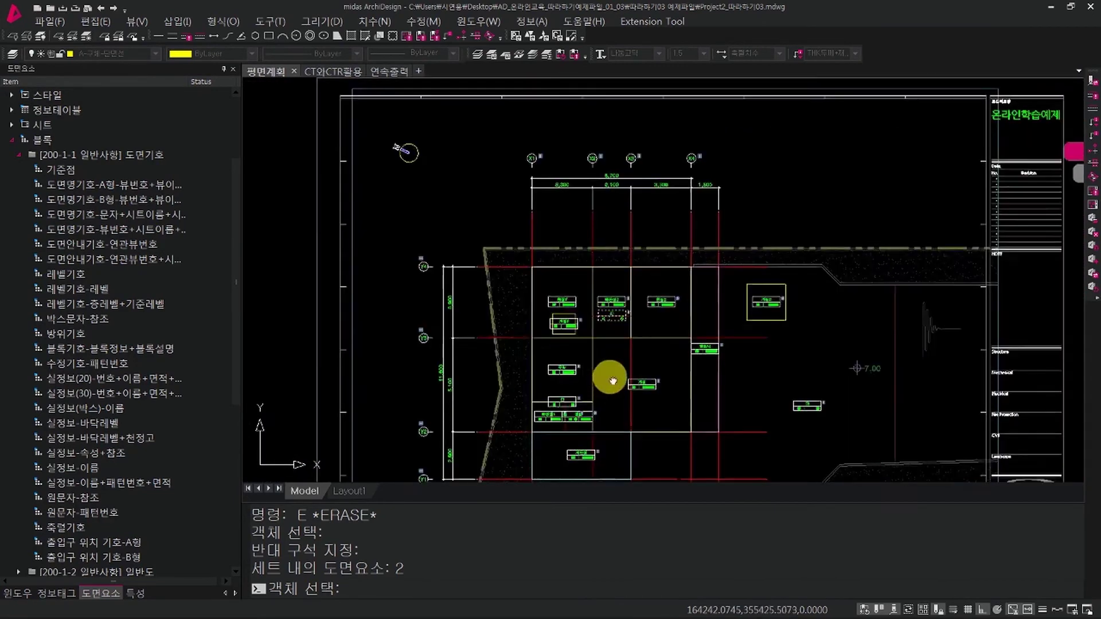
pyautogui.press('Escape')
pyautogui.moveTo(607, 376); pyautogui.dragTo(619, 312, button='middle')
pyautogui.press('Escape')
pyautogui.press('Escape')
pyautogui.scroll(2, 618, 312)
pyautogui.press('Escape')
pyautogui.press('Escape')
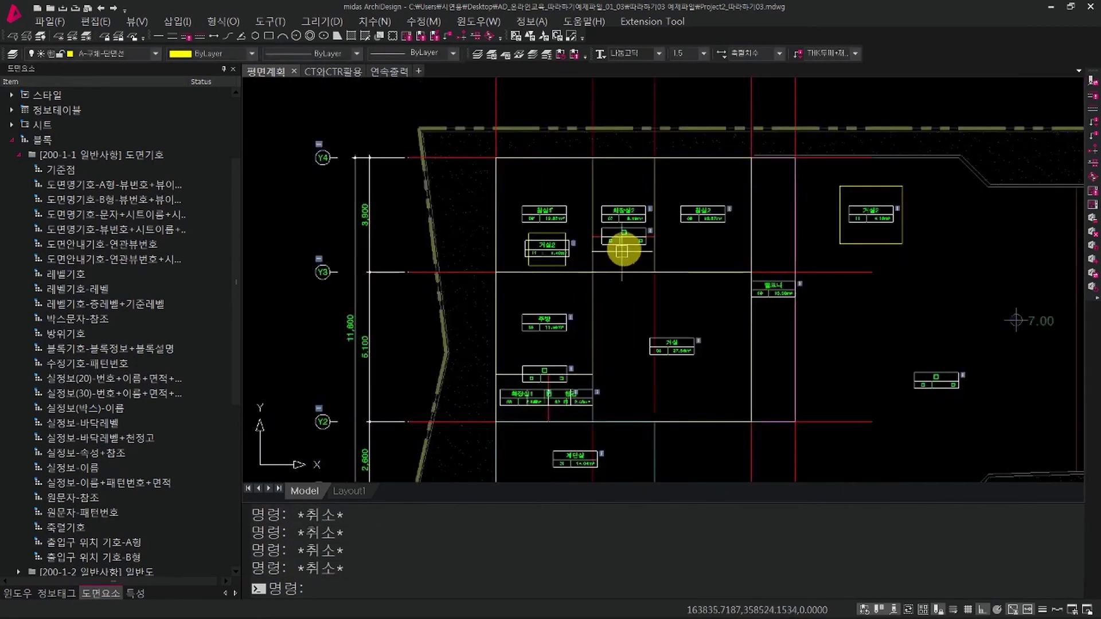
# Erase the empty room tag and the short grid line crossing it below the 화장실2 tag.
pyautogui.write('e')
pyautogui.press('space')
pyautogui.click(627, 244)
pyautogui.press('space')
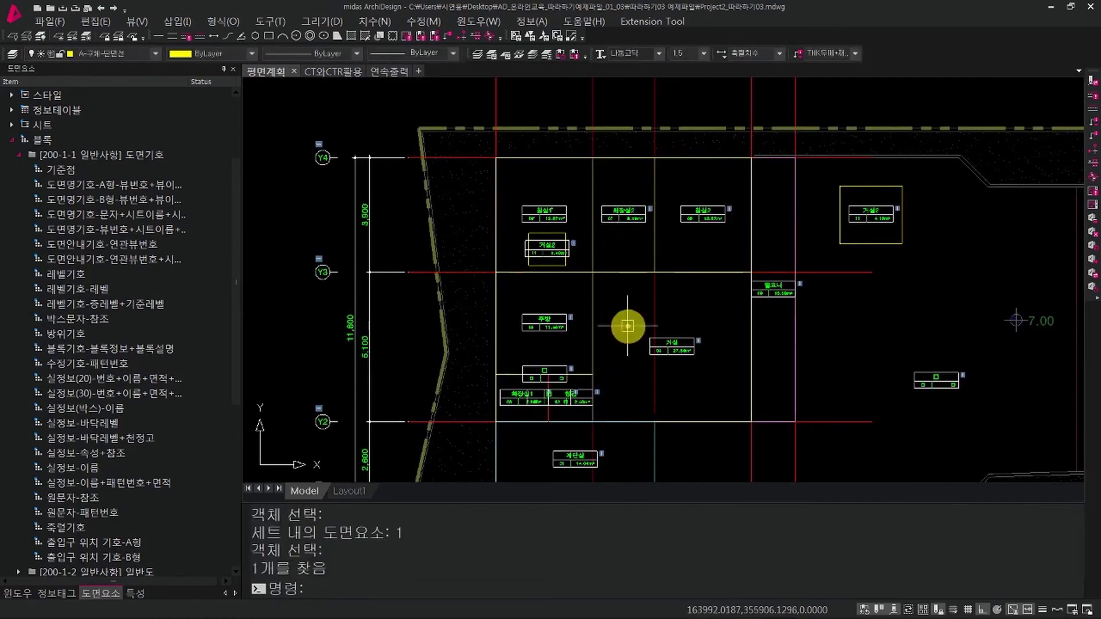
# Erase the empty room tag between the 주방 tag and the 화장실1 and 현관 tags.
pyautogui.scroll(5, 568, 335)
pyautogui.press('Escape')
pyautogui.press('Escape')
pyautogui.write('e')
pyautogui.press('space')
pyautogui.click(597, 263)
pyautogui.press('space')
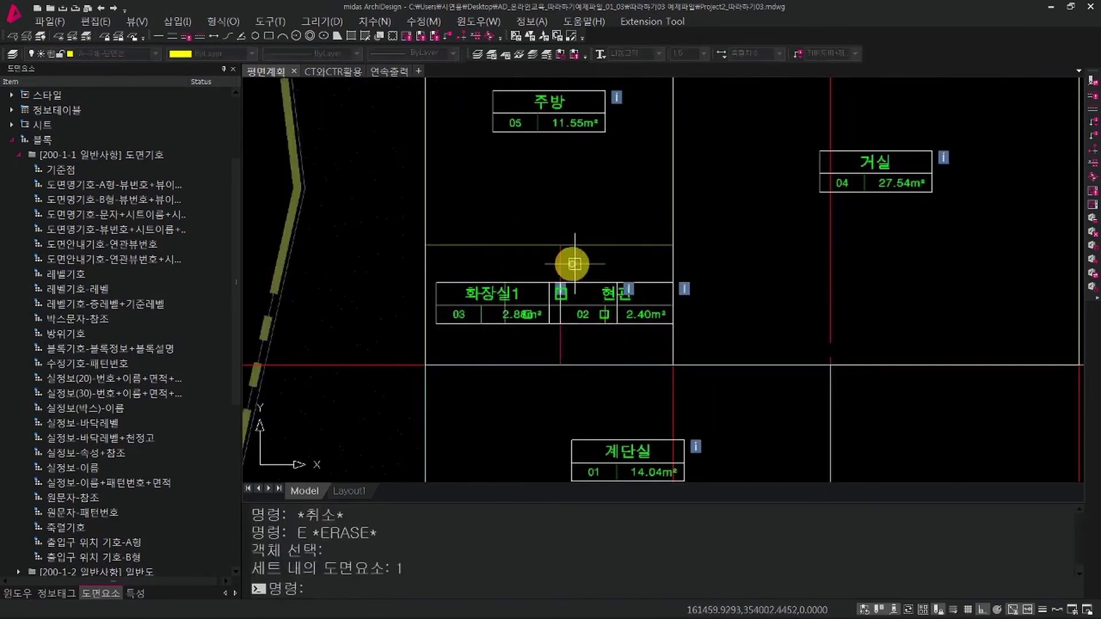
# Try to erase the leftover objects around the 화장실1 and 현관 boundary, and undo that erase.
pyautogui.press('space')
pyautogui.click(567, 266)
pyautogui.click(548, 263)
pyautogui.press('space')
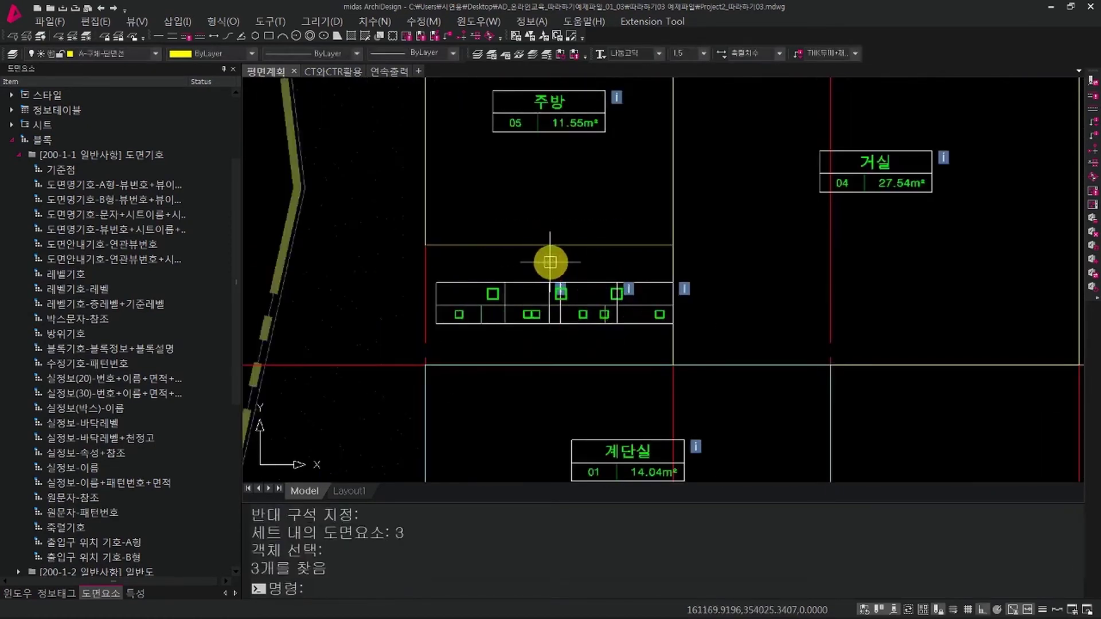
pyautogui.hotkey('ctrl', 'z')
pyautogui.press('Escape')
# Erase the short vertical grid line between 화장실1 and 현관 and the empty tag overlapping their tags.
pyautogui.click(561, 340)
pyautogui.press('space')
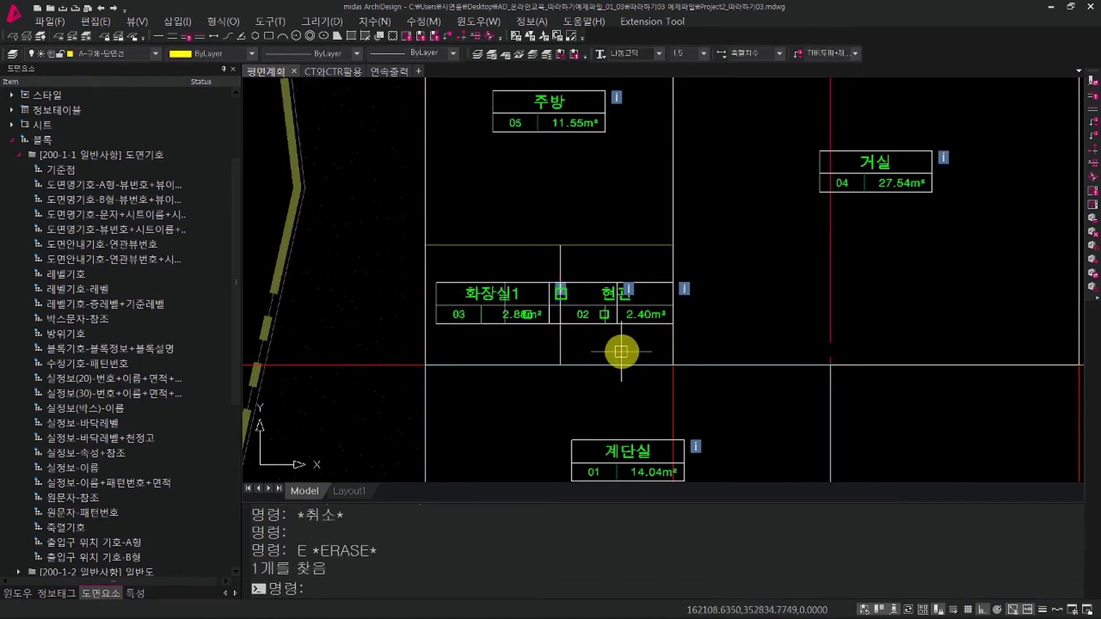
pyautogui.scroll(-6, 609, 346)
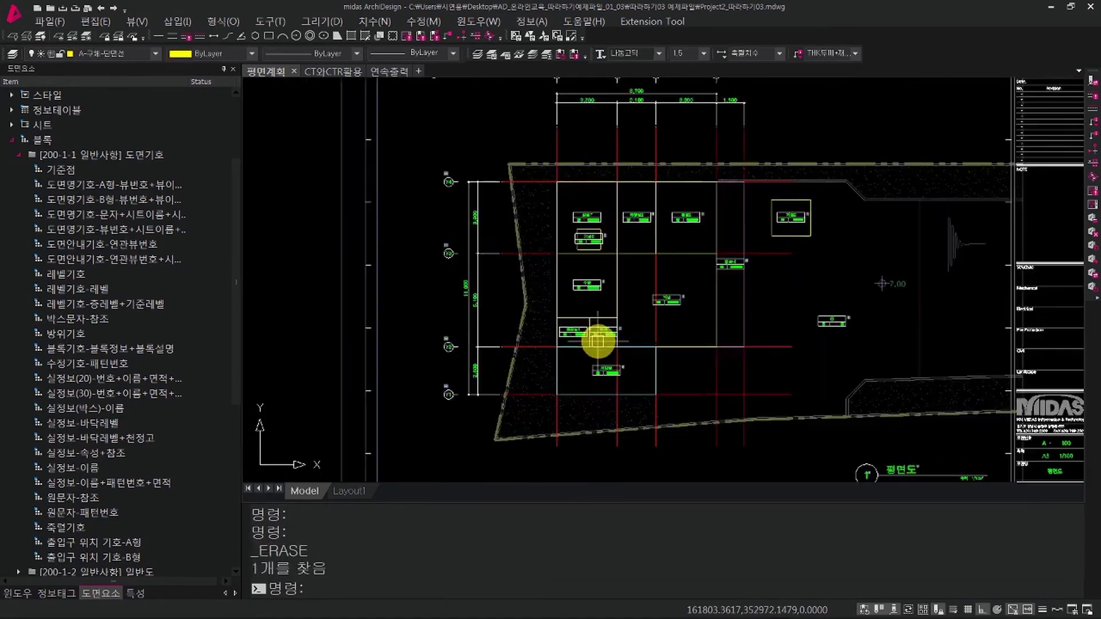
# Erase the 4.18 m² rectangle outside the 발코니 region together with its 거실2 tag.
pyautogui.moveTo(687, 317); pyautogui.dragTo(652, 334, button='middle')
pyautogui.press('Escape')
pyautogui.press('Escape')
pyautogui.write('E')
pyautogui.press('space')
pyautogui.click(776, 256)
pyautogui.click(795, 251)
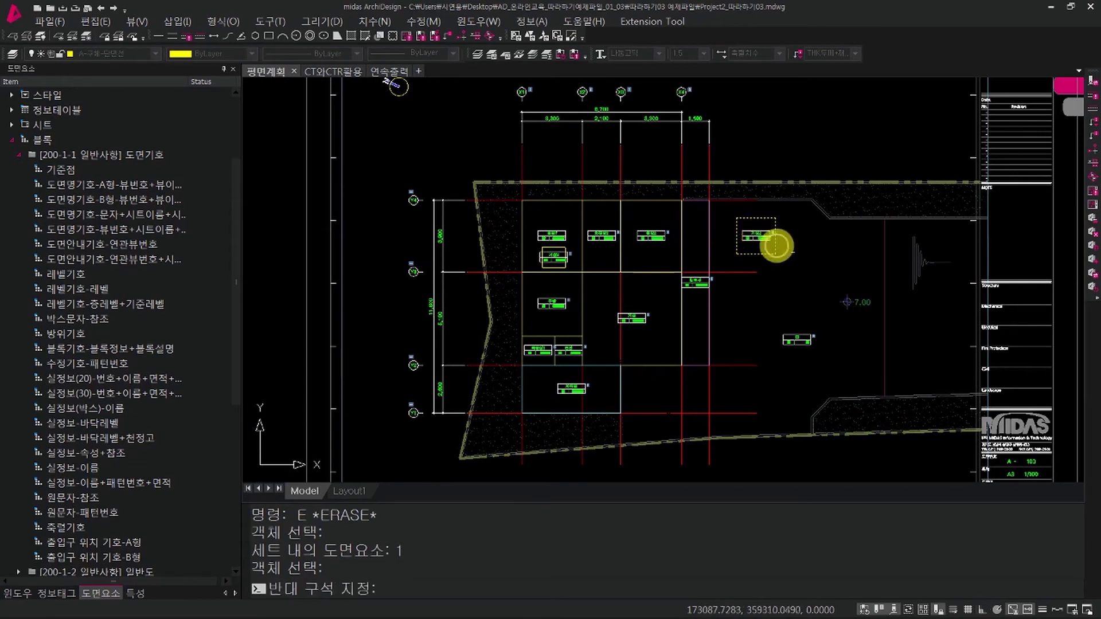
pyautogui.click(749, 227)
pyautogui.press('space')
# Erase the remaining empty room tag in the open yard beyond the 발코니 region.
pyautogui.press('space')
pyautogui.click(812, 367)
pyautogui.click(786, 318)
pyautogui.press('space')
# Erase the 1.40 m² rectangle below the 침실1 tag together with its 거실2 tag.
pyautogui.scroll(6, 553, 266)
pyautogui.press('Escape')
pyautogui.press('Escape')
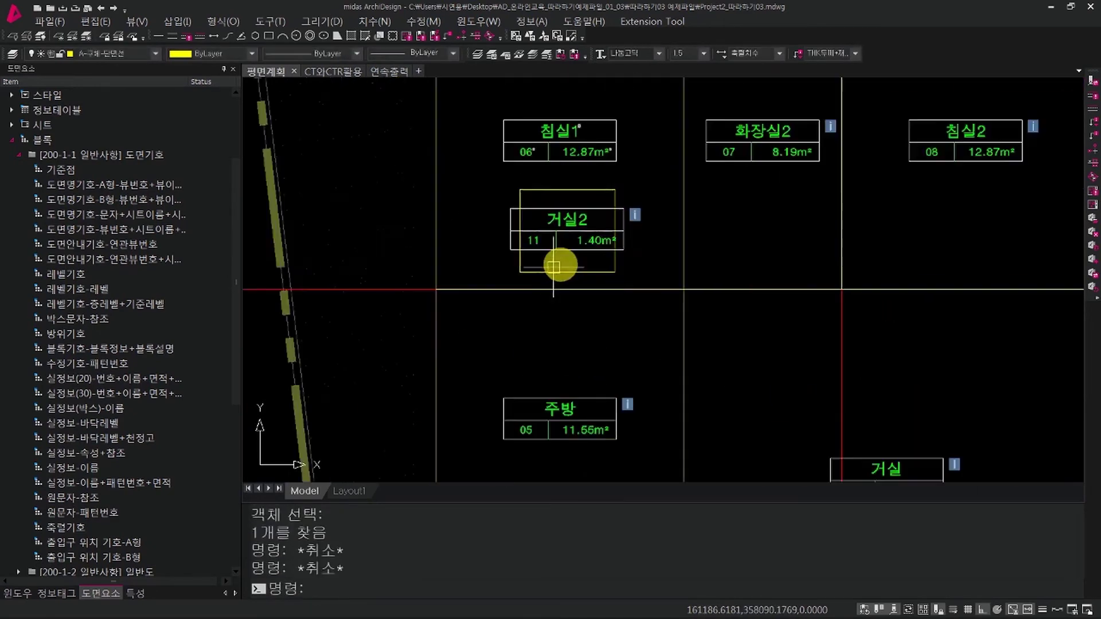
pyautogui.write('E')
pyautogui.press('space')
pyautogui.click(656, 272)
pyautogui.click(505, 196)
pyautogui.press('space')
pyautogui.scroll(-6, 534, 228)
pyautogui.scroll(4, 533, 228)
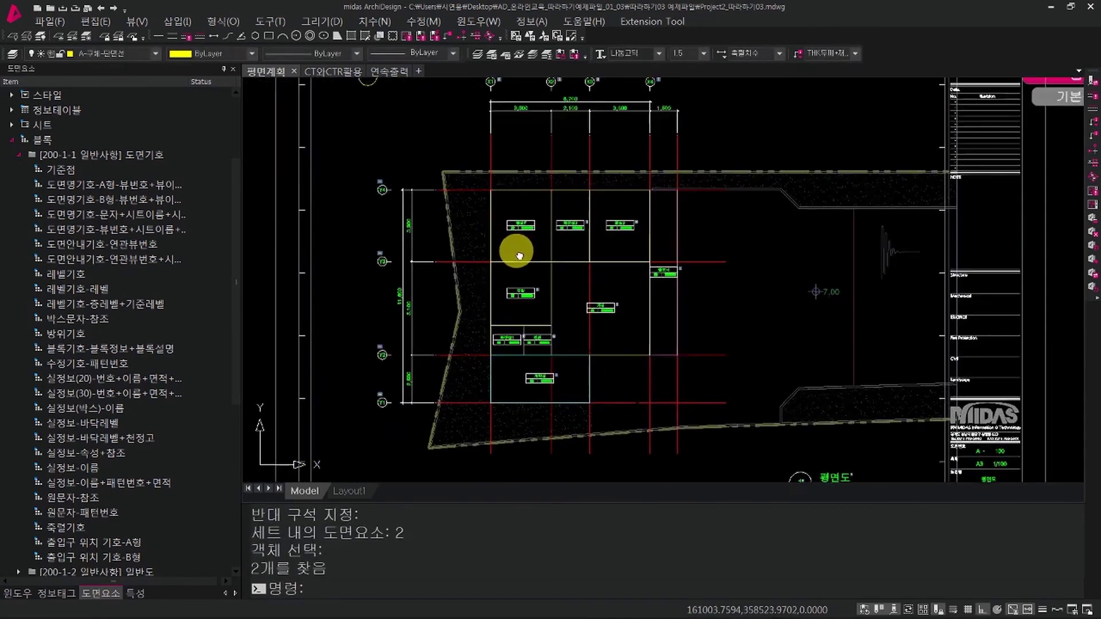
# Select the text and frame of the 침실1 tag to check which layer they are on.
pyautogui.press('Escape')
pyautogui.press('Escape')
pyautogui.click(531, 168)
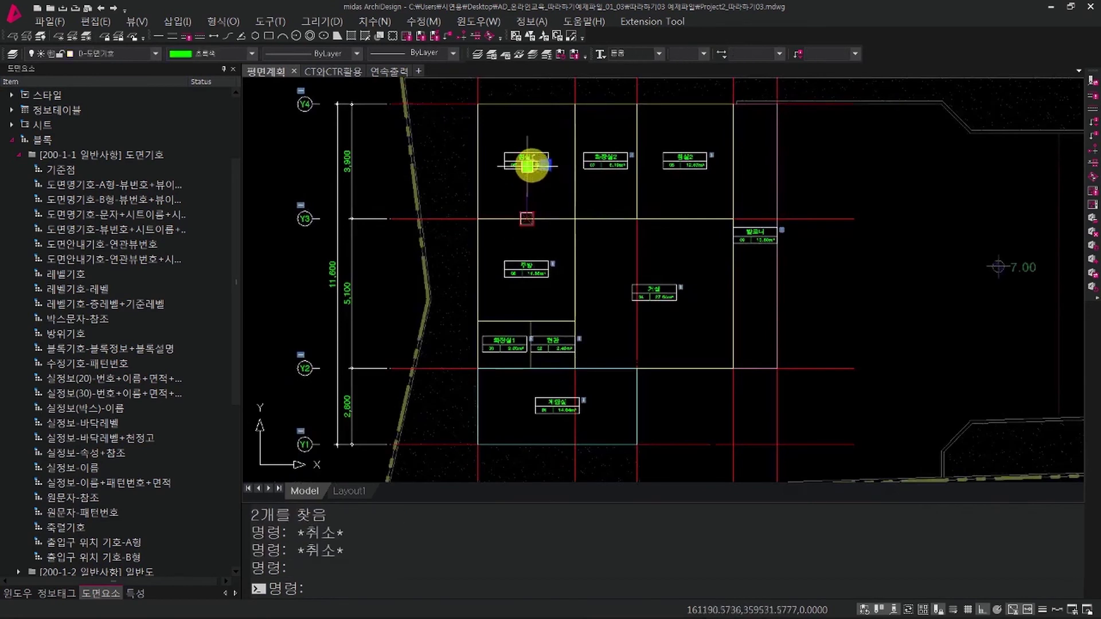
pyautogui.click(527, 167)
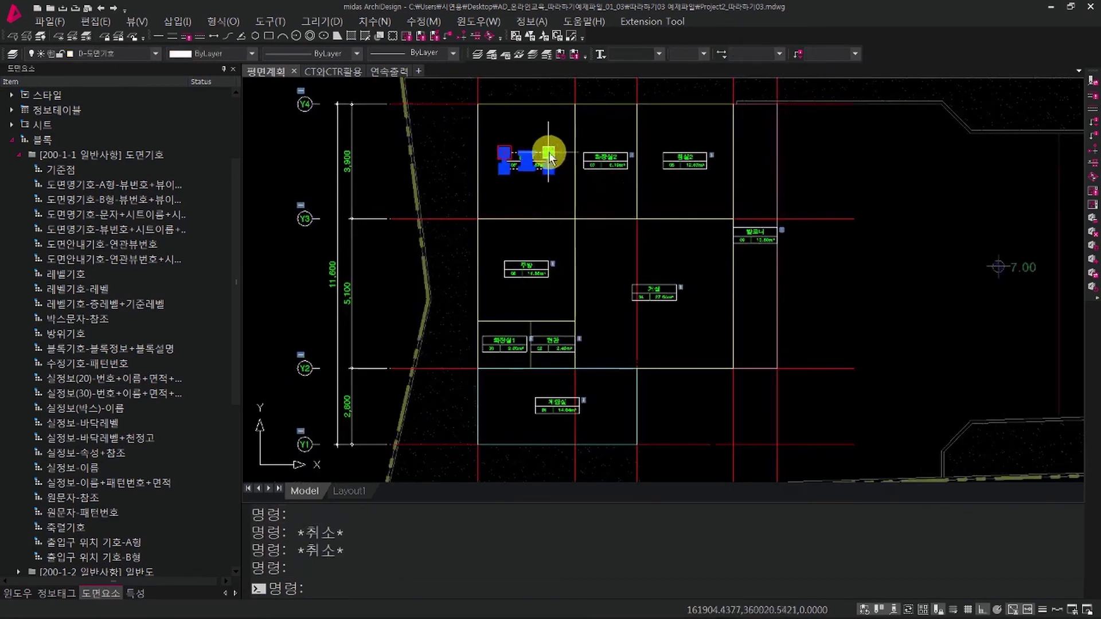
pyautogui.press('Escape')
# Lock the D-그리드 layer, on which the 침실2 tag lies.
pyautogui.click(687, 165)
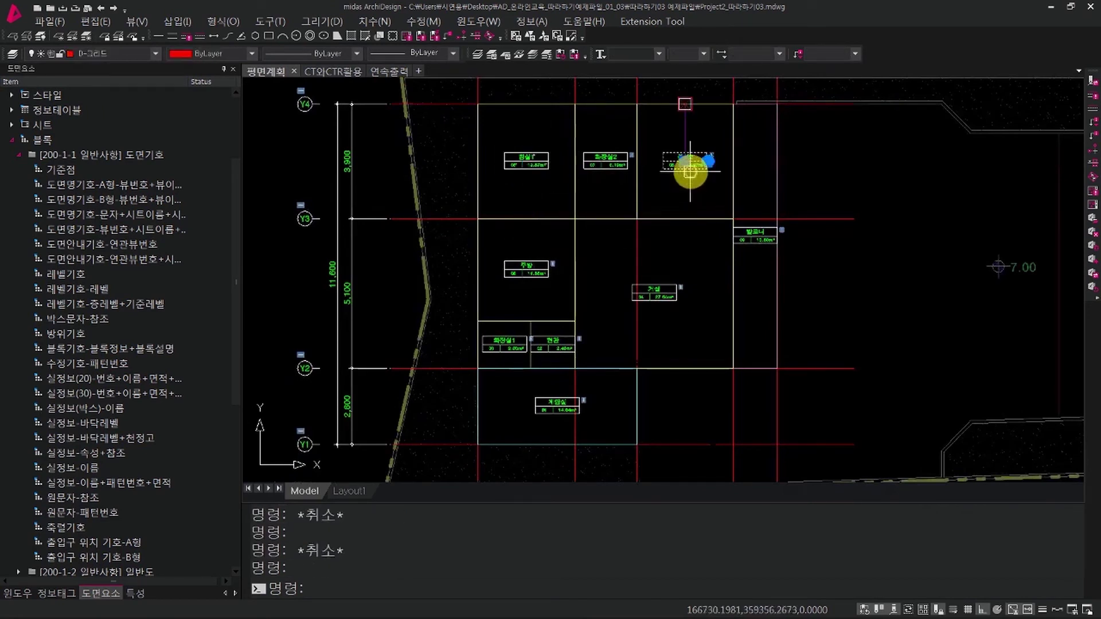
pyautogui.click(95, 53)
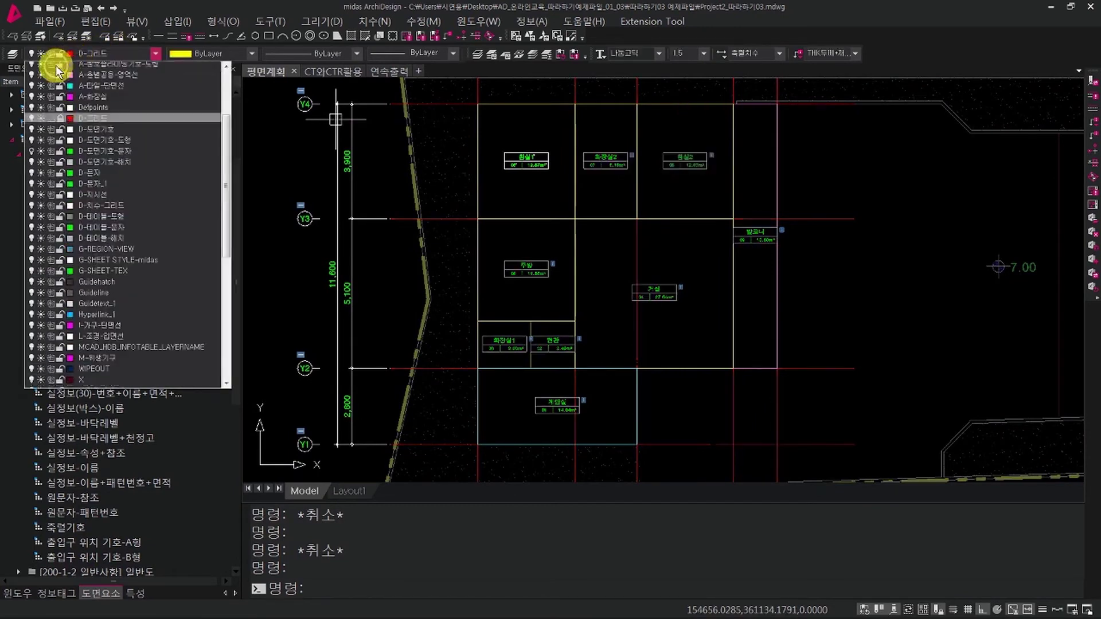
pyautogui.click(57, 66)
pyautogui.moveTo(560, 191); pyautogui.dragTo(564, 205, button='middle')
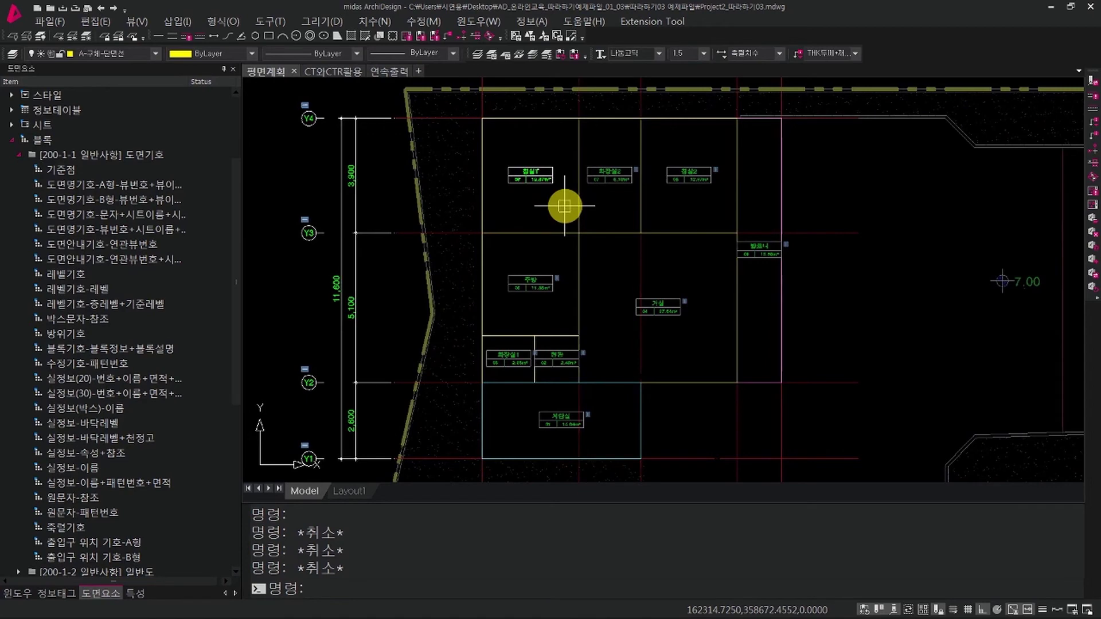
# Match the properties of all 침실1 tag parts to those of the 화장실2 tag.
pyautogui.write('A')
pyautogui.press('Return')
pyautogui.click(593, 179)
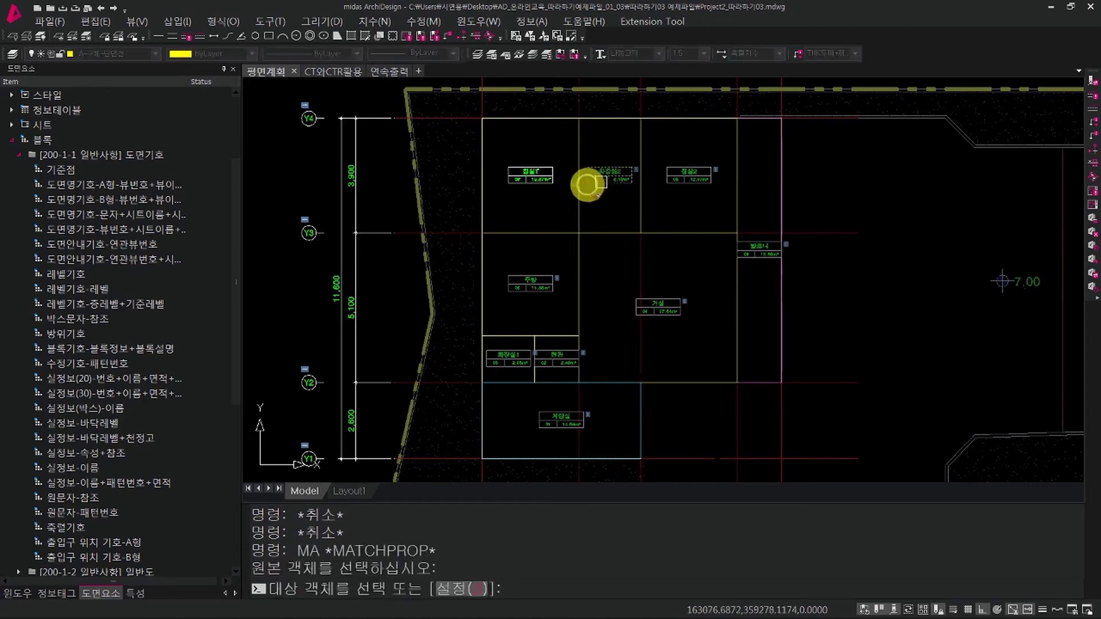
pyautogui.click(556, 196)
pyautogui.click(485, 146)
pyautogui.press('Escape')
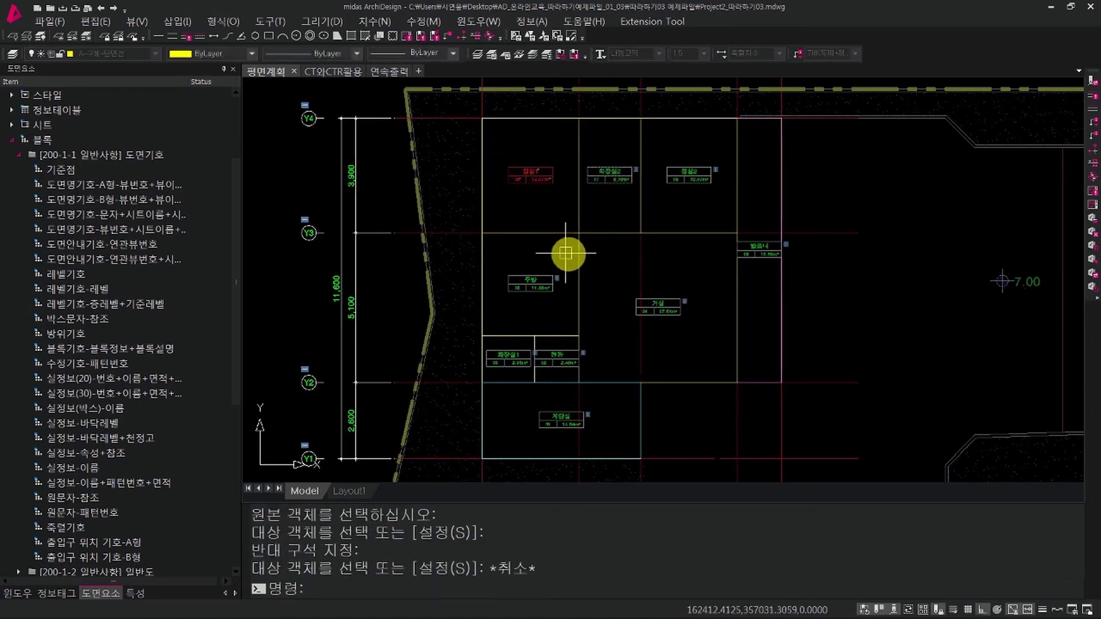
pyautogui.press('Escape')
pyautogui.scroll(-4, 531, 253)
pyautogui.moveTo(537, 255); pyautogui.dragTo(527, 277, button='middle')
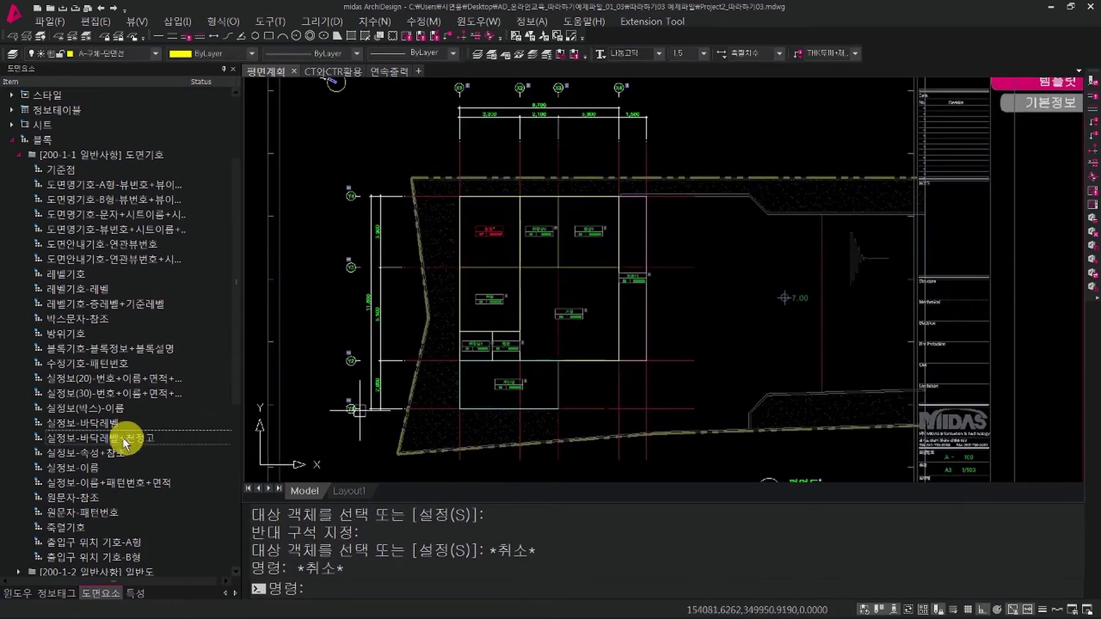
# Collapse the 블록 list, expand 면적표 under the project's 정보테이블 and pick the 일반-패턴번호+산출근거+면적 table.
pyautogui.click(19, 155)
pyautogui.scroll(2, 23, 189)
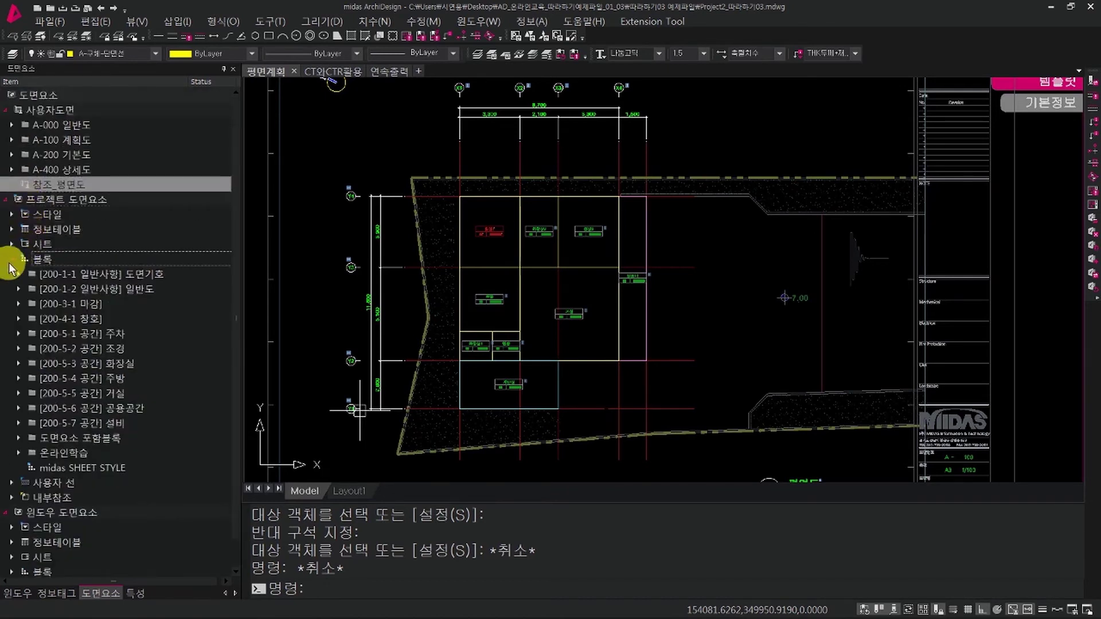
pyautogui.click(12, 259)
pyautogui.click(63, 201)
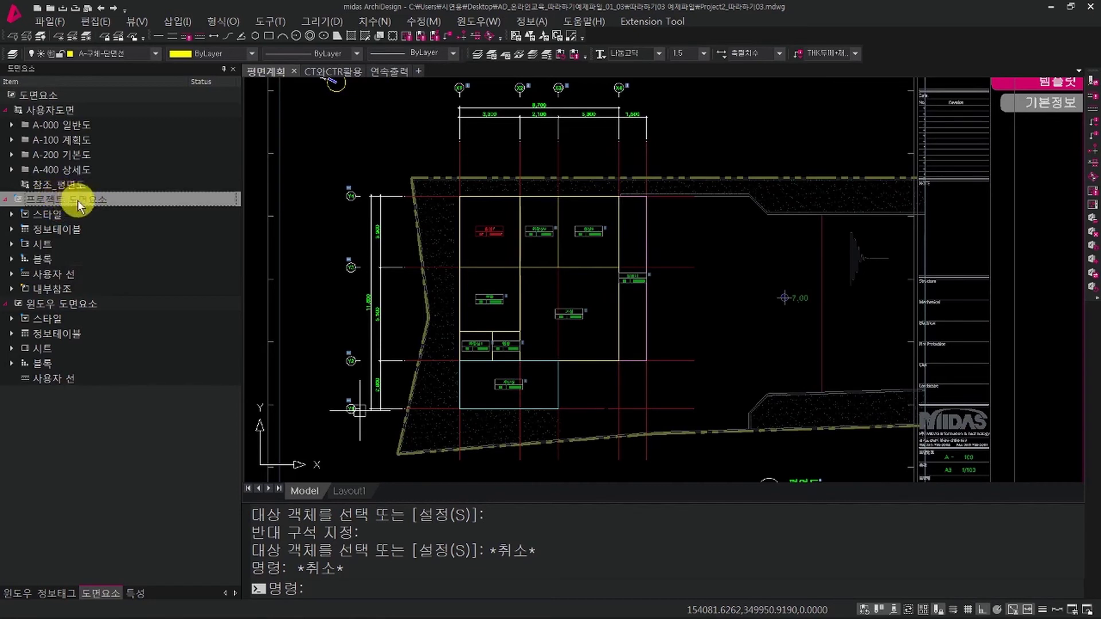
pyautogui.click(13, 228)
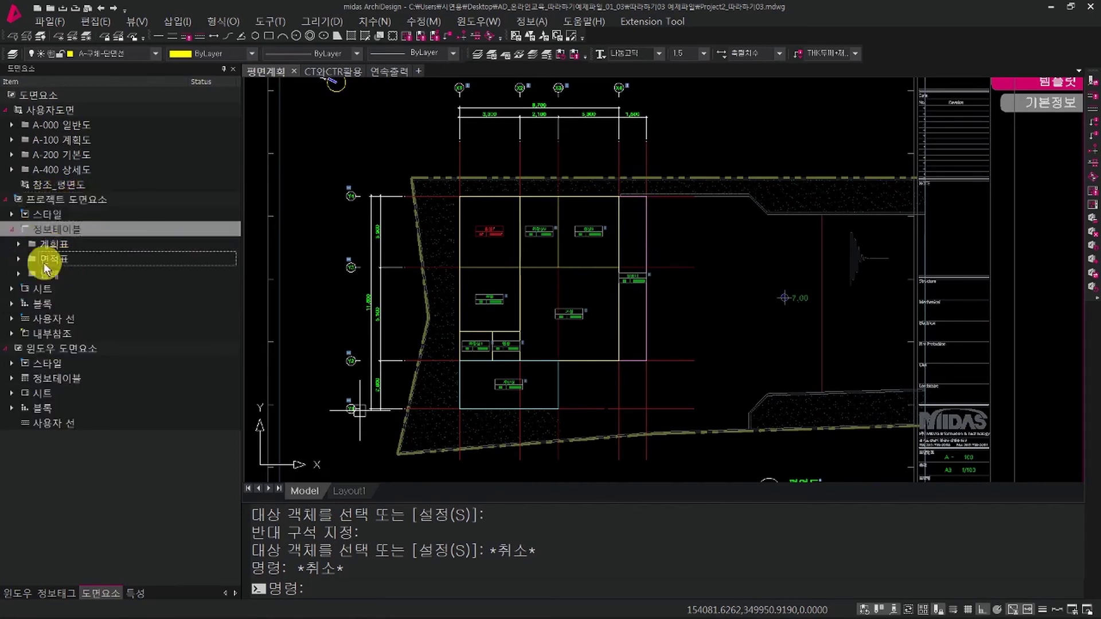
pyautogui.click(19, 259)
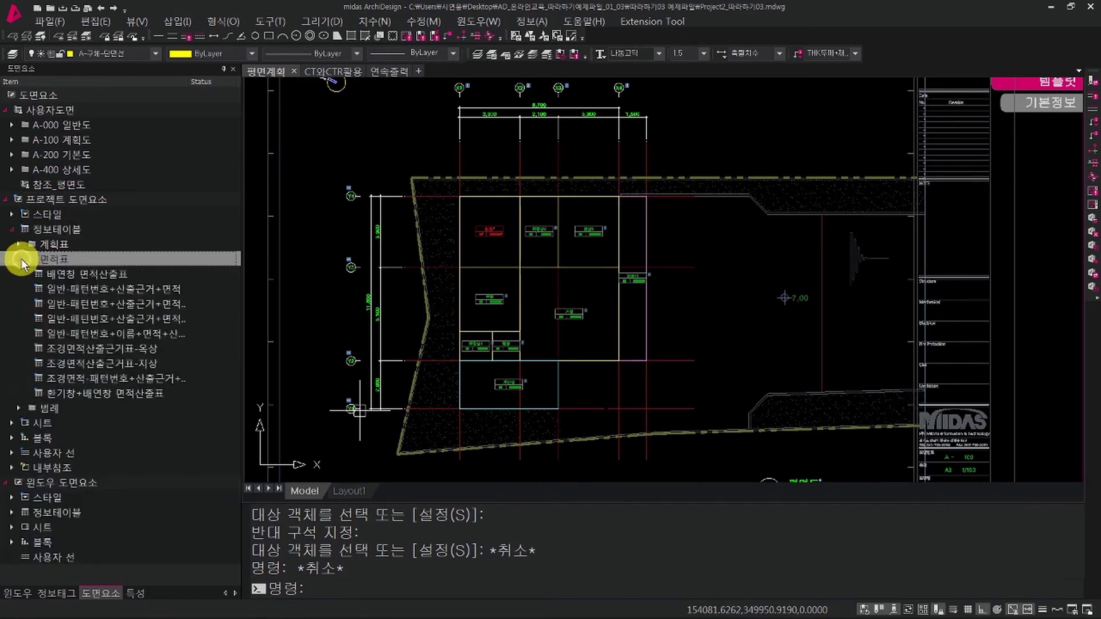
pyautogui.click(63, 293)
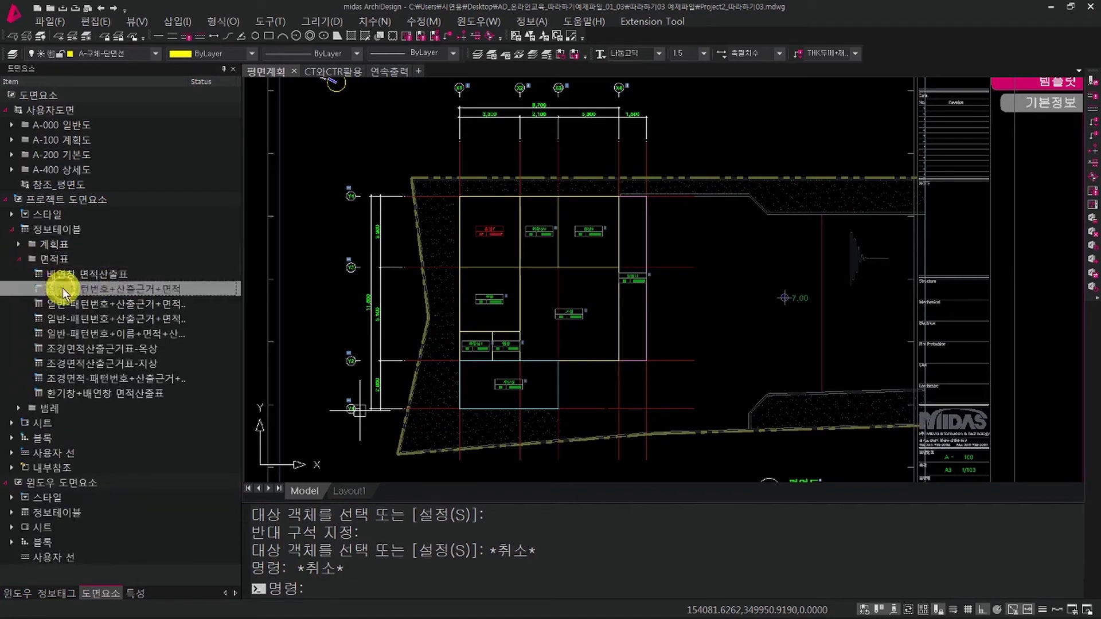
pyautogui.click(207, 287)
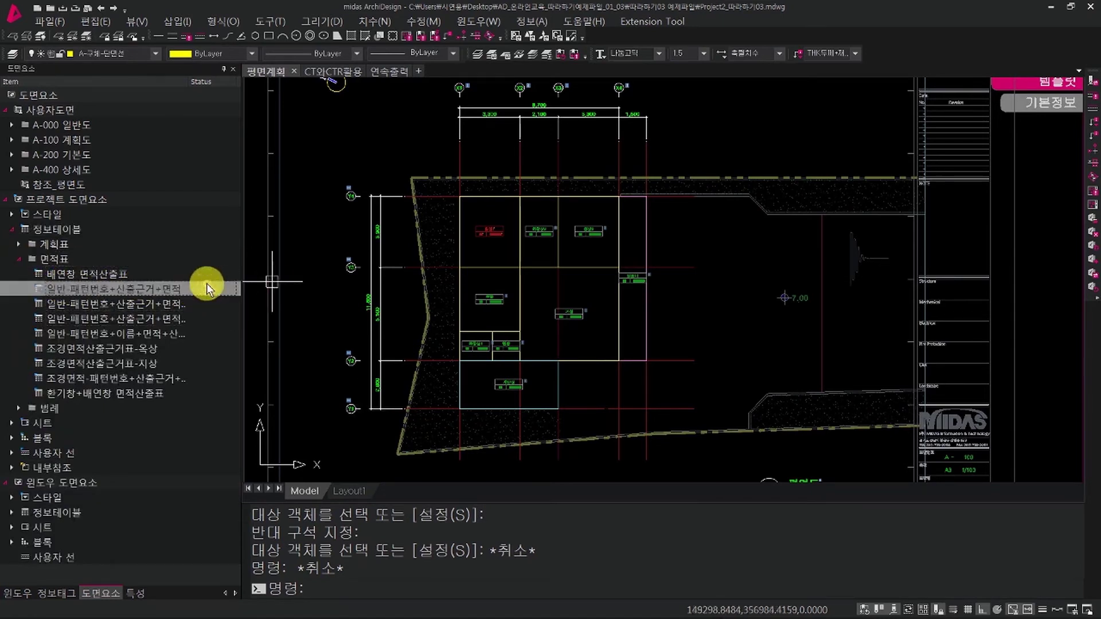
pyautogui.click(724, 350)
pyautogui.press('Escape')
pyautogui.press('Escape')
pyautogui.moveTo(749, 342); pyautogui.dragTo(708, 318, button='middle')
pyautogui.scroll(2, 685, 307)
pyautogui.write('RE')
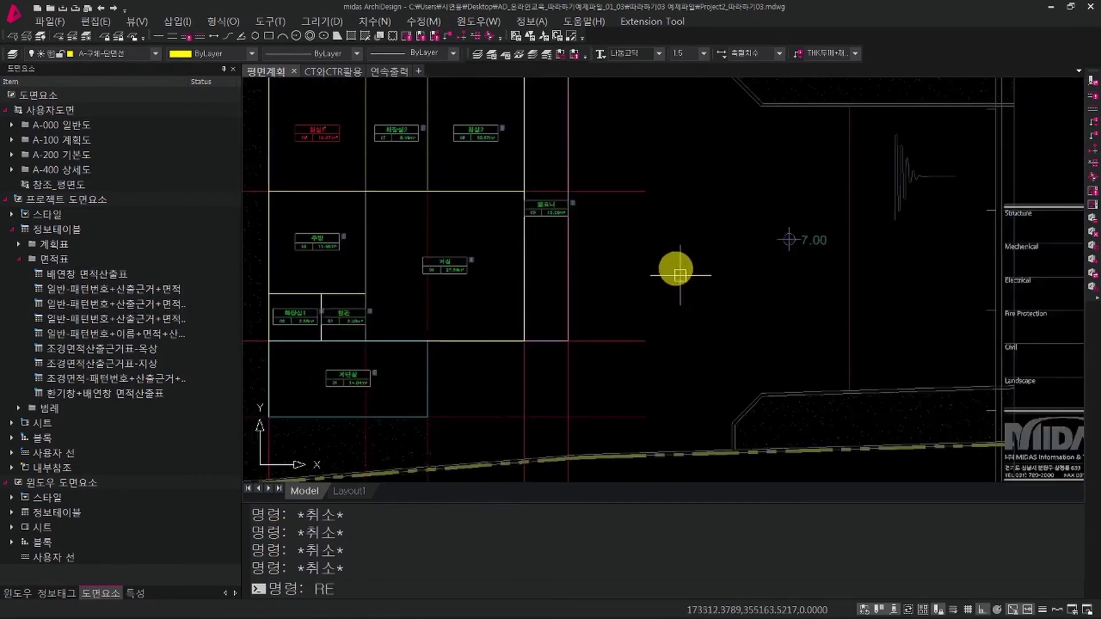
pyautogui.write('C')
pyautogui.press('Return')
pyautogui.click(630, 231)
pyautogui.moveTo(616, 245); pyautogui.dragTo(699, 298, button='middle')
pyautogui.press('Escape')
pyautogui.press('Escape')
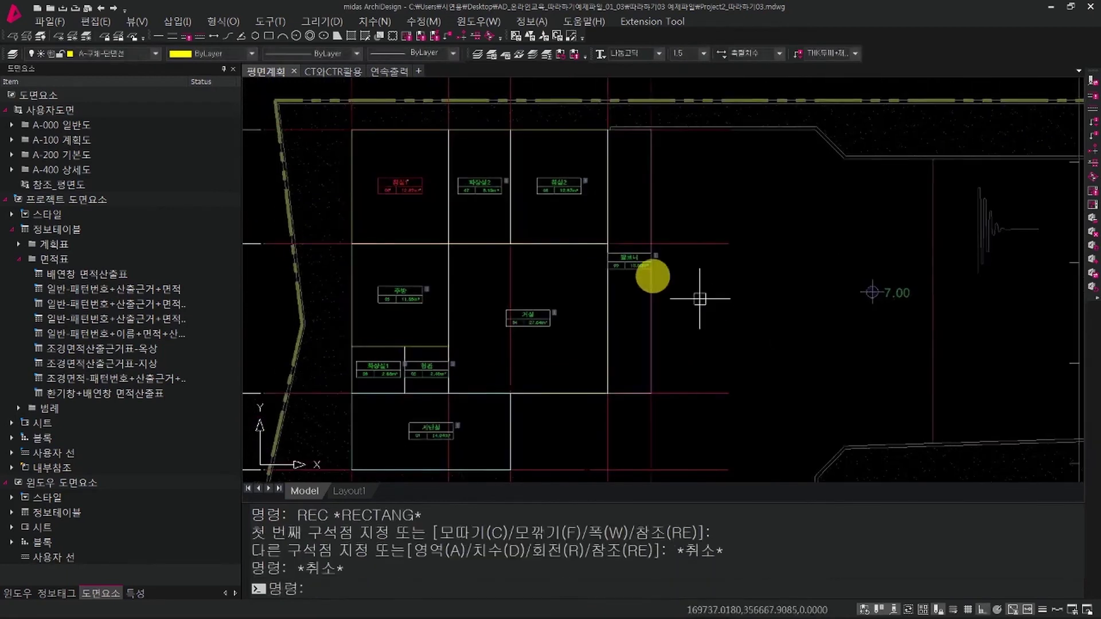
pyautogui.click(602, 197)
pyautogui.press('Escape')
pyautogui.click(613, 183)
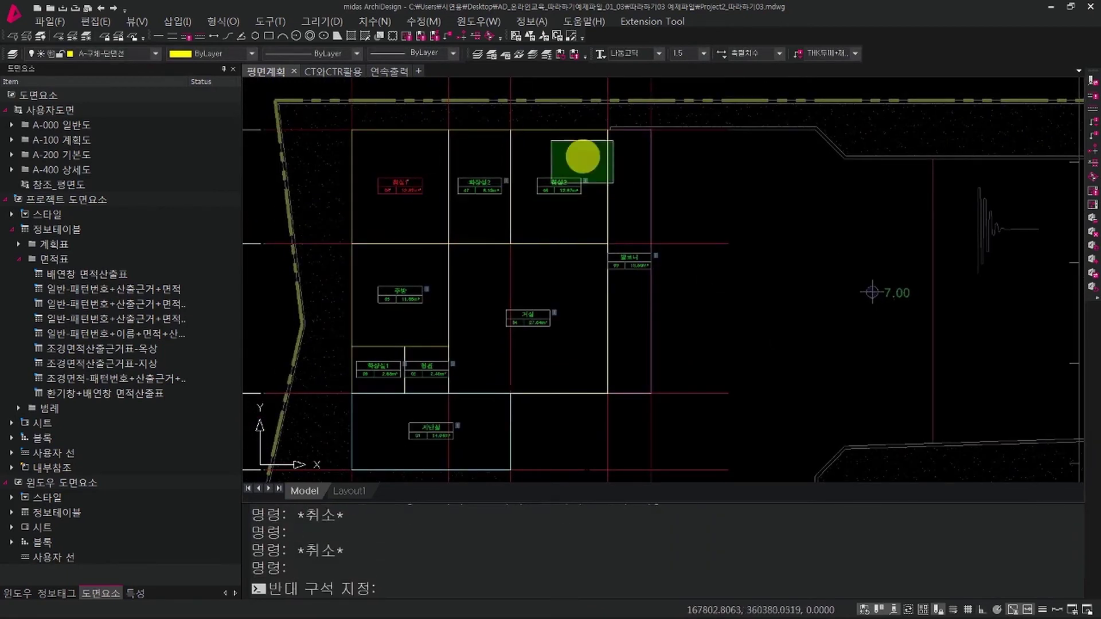
pyautogui.press('Escape')
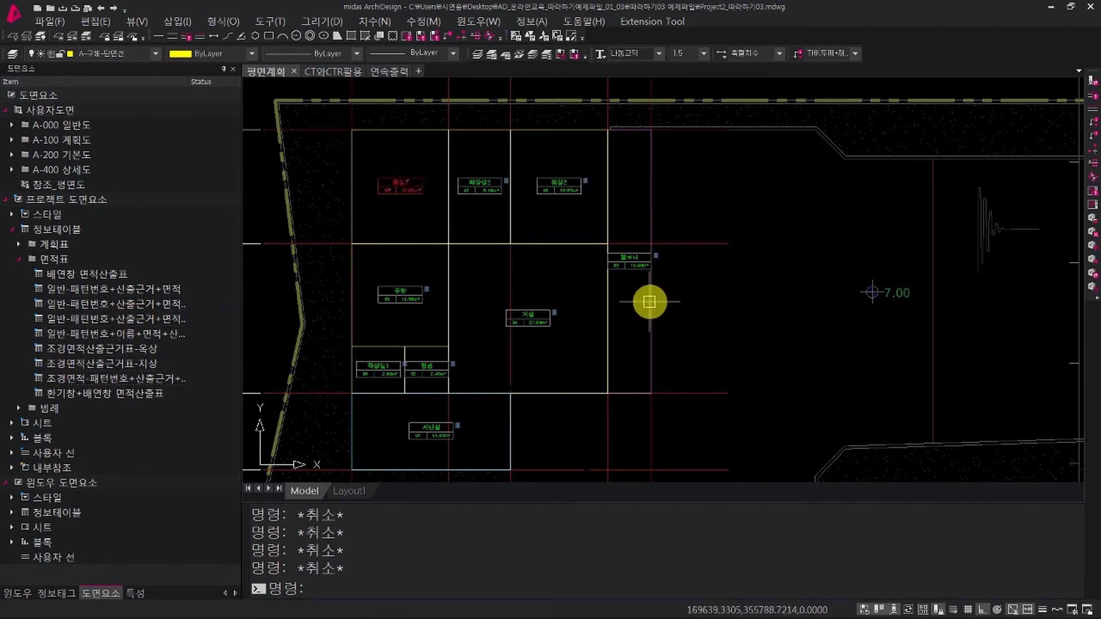
pyautogui.moveTo(649, 302)
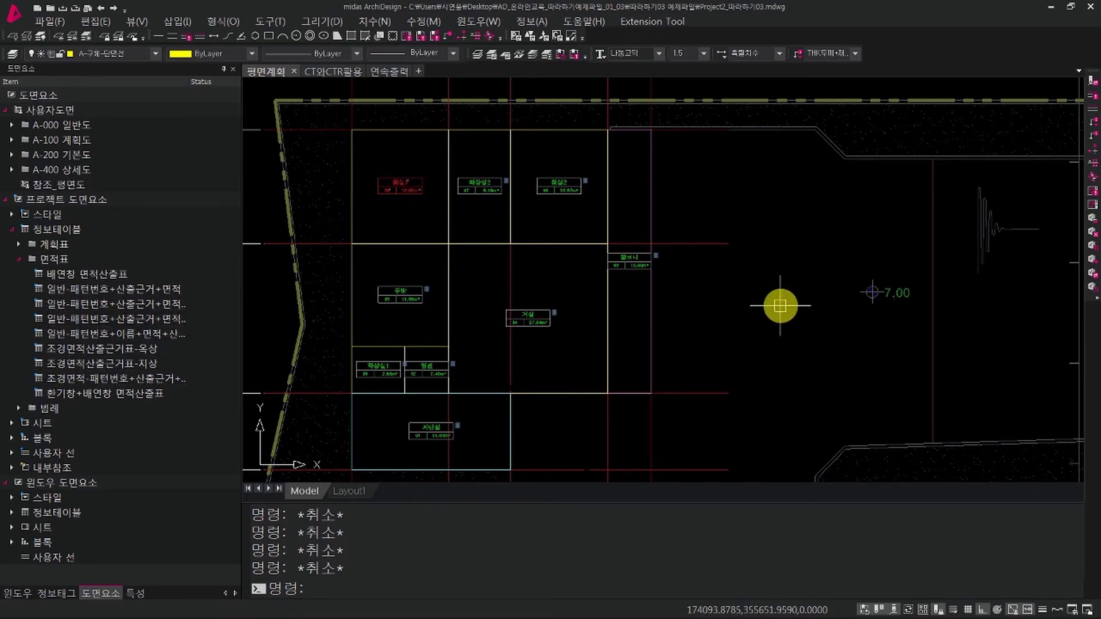
# Draw a rectangle of about 5.13 m² in the empty area beside the floor plan and an adjoining one of about 3.01 m² from its lower-right corner.
pyautogui.moveTo(844, 389); pyautogui.dragTo(786, 304, button='middle')
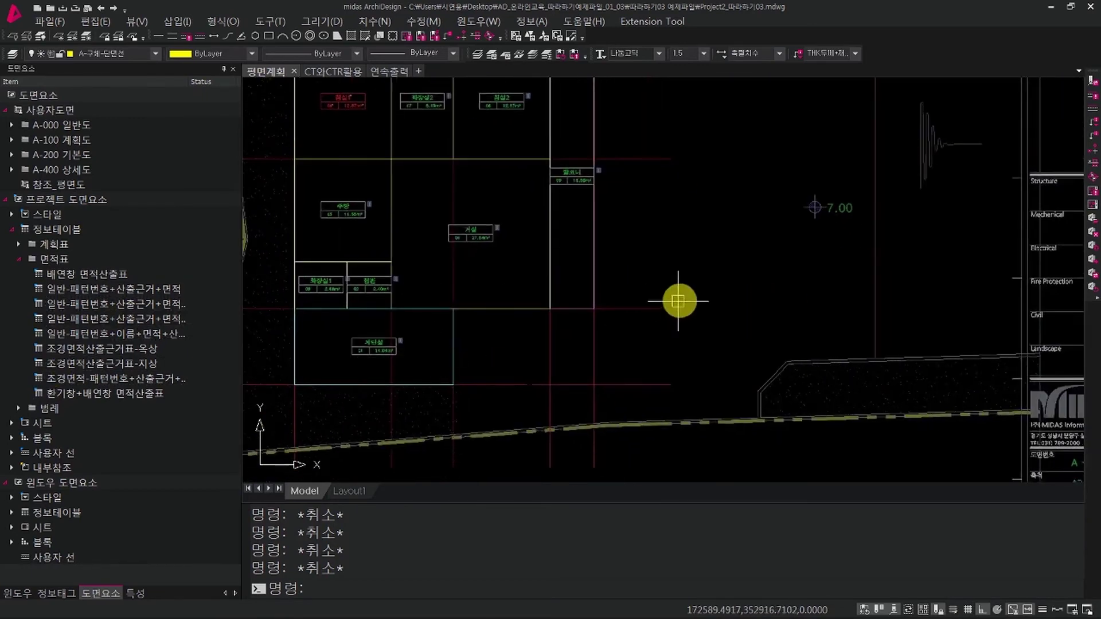
pyautogui.write('REC')
pyautogui.press('Return')
pyautogui.click(683, 224)
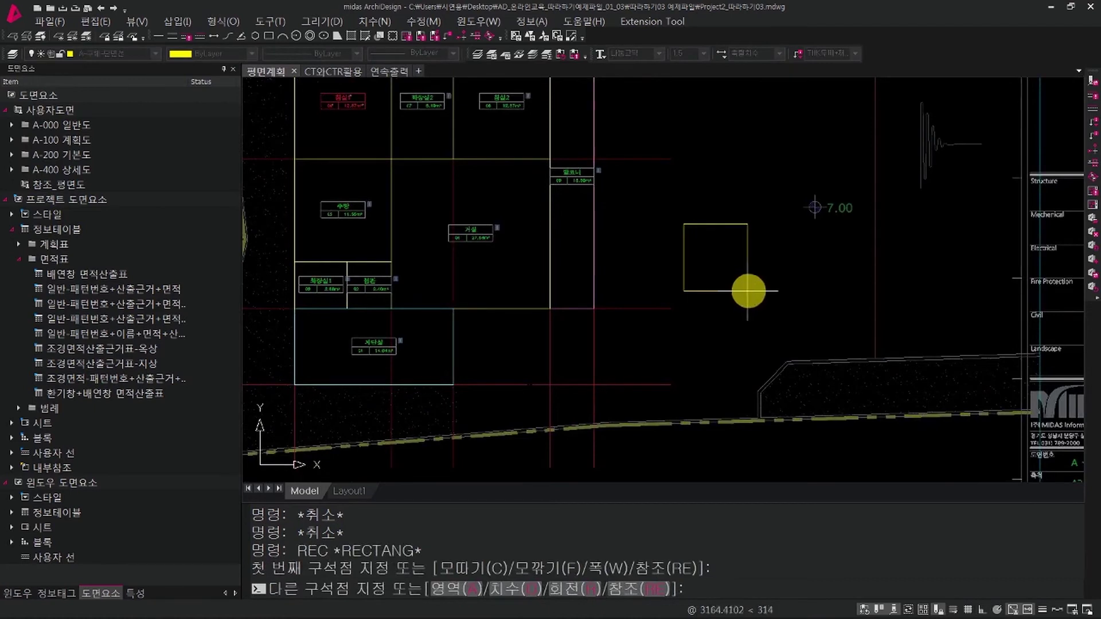
pyautogui.click(748, 291)
pyautogui.press('Return')
pyautogui.click(748, 291)
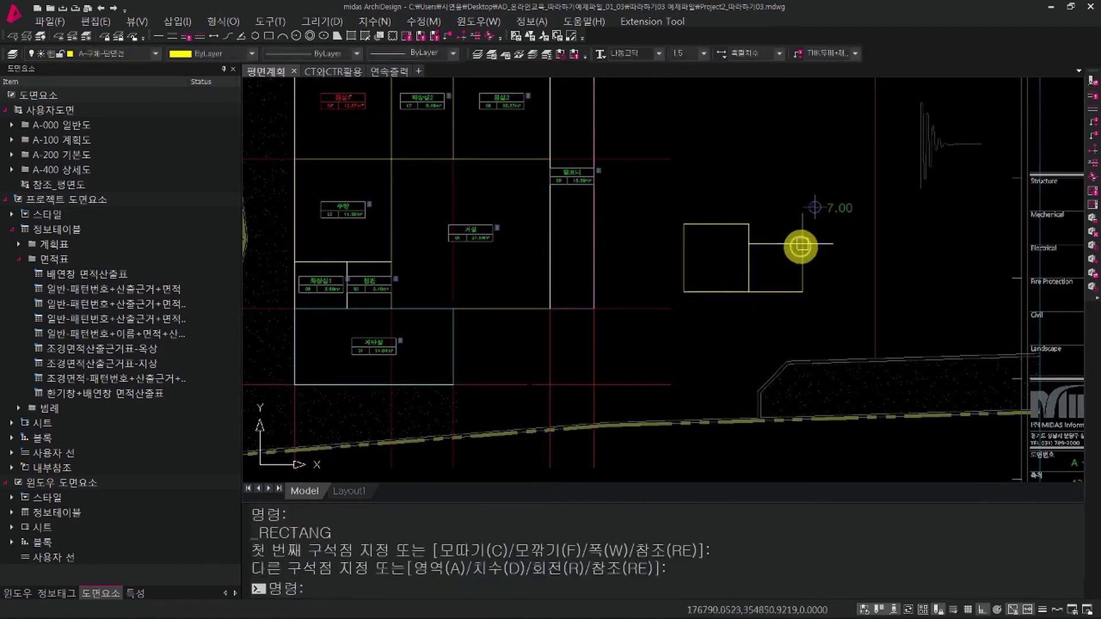
pyautogui.click(802, 244)
# Draw a third rectangle of about 3.79 m² downward from the corner shared by the two adjoining rectangles.
pyautogui.press('Return')
pyautogui.click(749, 291)
pyautogui.press('Escape')
pyautogui.press('Escape')
pyautogui.press('Return')
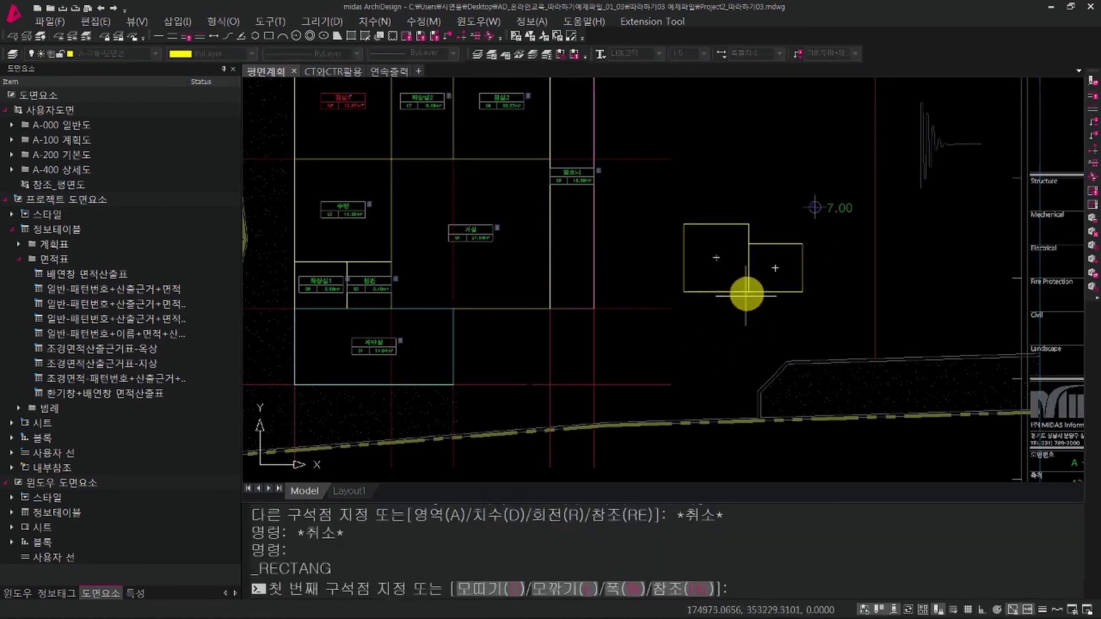
pyautogui.click(749, 291)
pyautogui.click(704, 366)
pyautogui.press('Escape')
pyautogui.press('Escape')
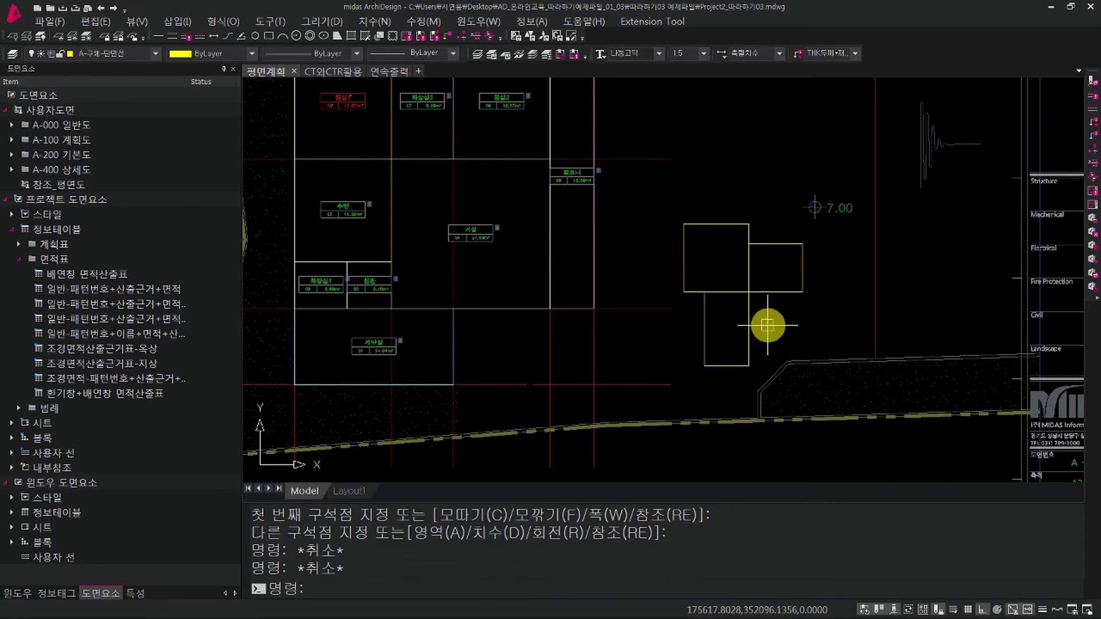
# Assign the OI02: 면적 information tag to all three rectangles at once.
pyautogui.moveTo(786, 312); pyautogui.dragTo(717, 288)
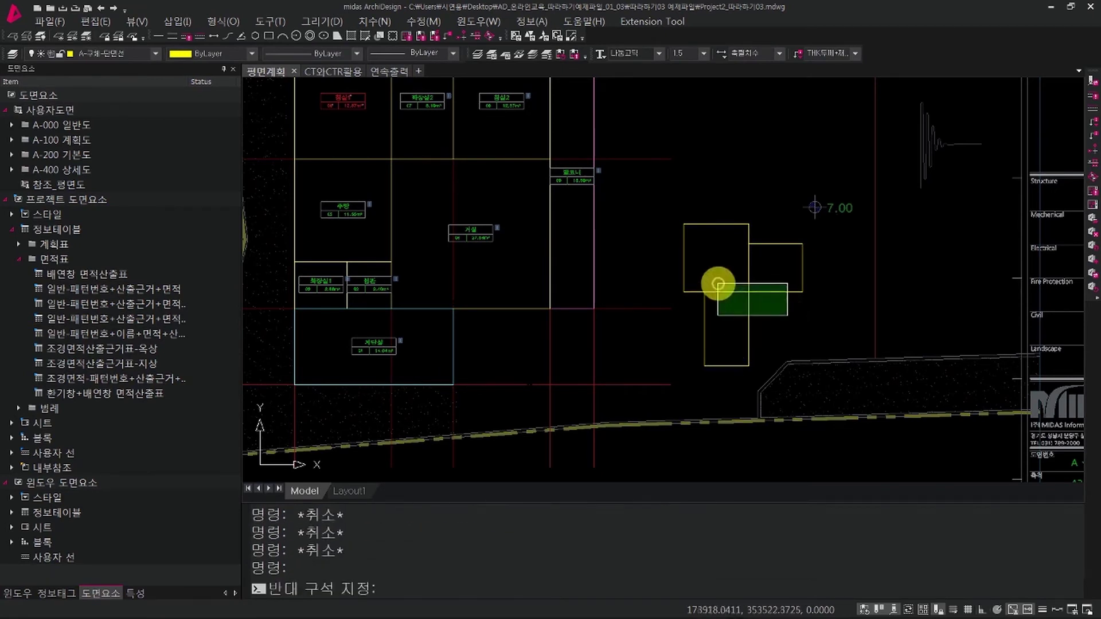
pyautogui.click(49, 596)
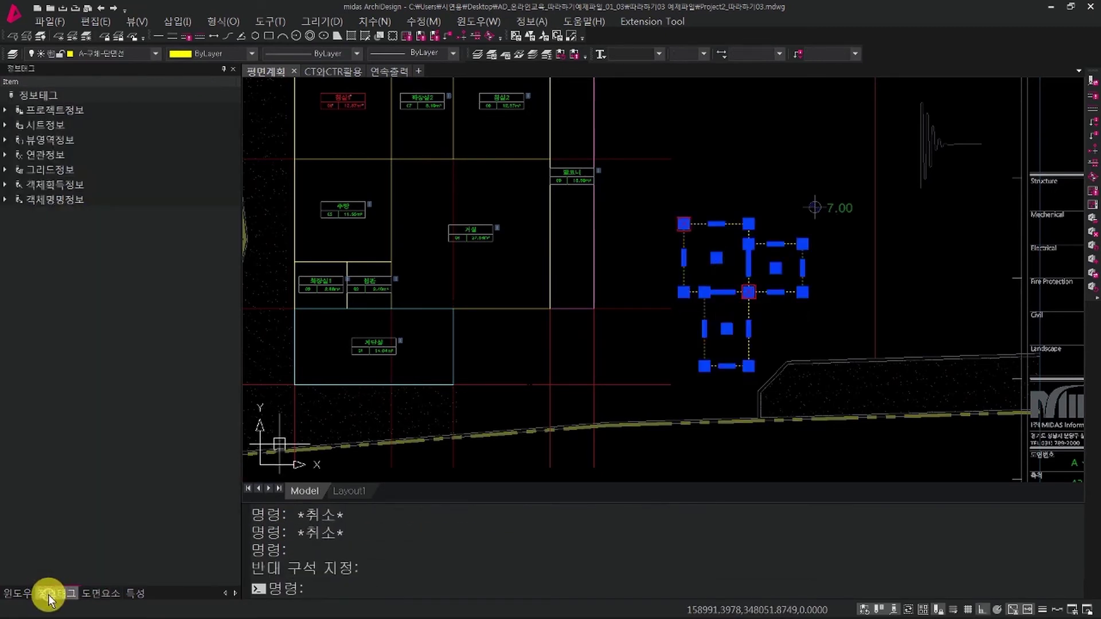
pyautogui.click(10, 184)
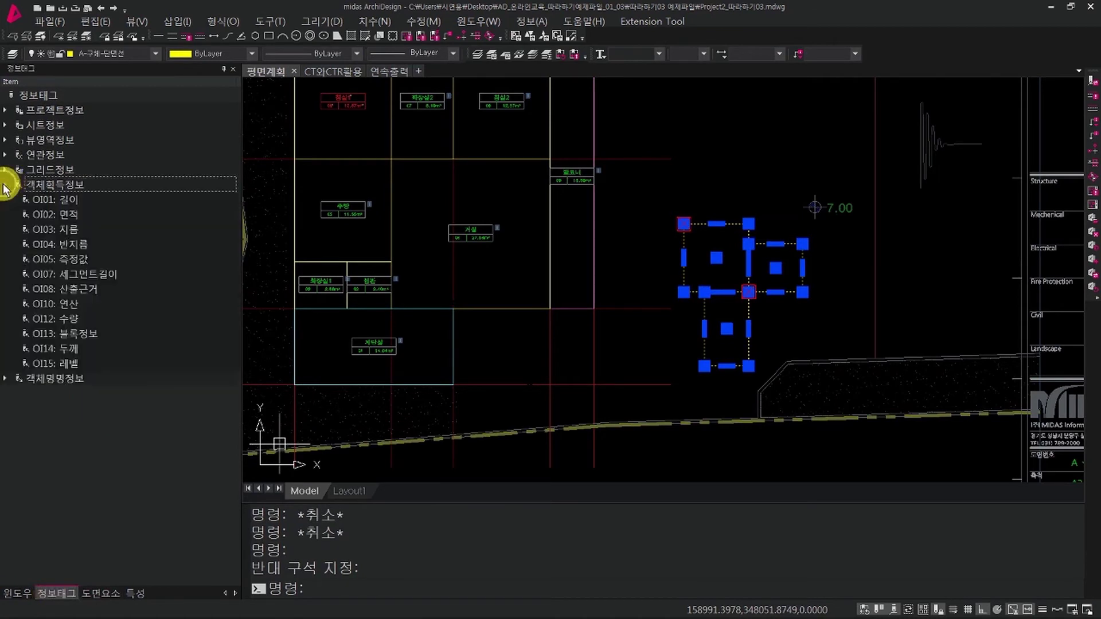
pyautogui.click(73, 213)
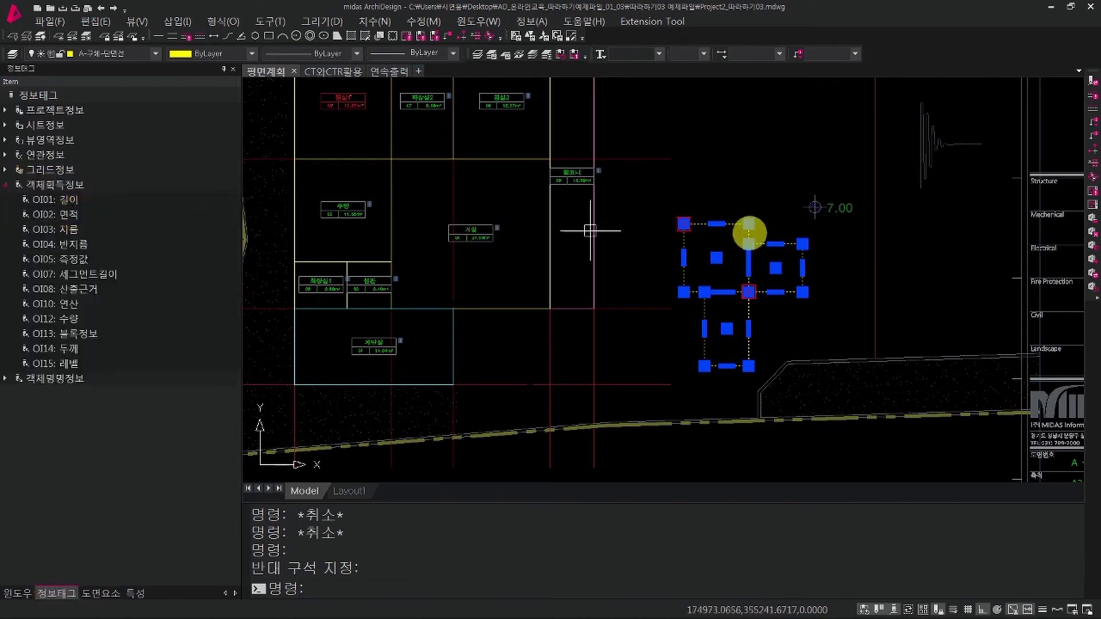
pyautogui.press('Escape')
pyautogui.press('Escape')
pyautogui.moveTo(719, 265); pyautogui.dragTo(661, 286, button='middle')
pyautogui.moveTo(708, 332); pyautogui.dragTo(671, 293)
pyautogui.moveTo(62, 259); pyautogui.dragTo(234, 262)
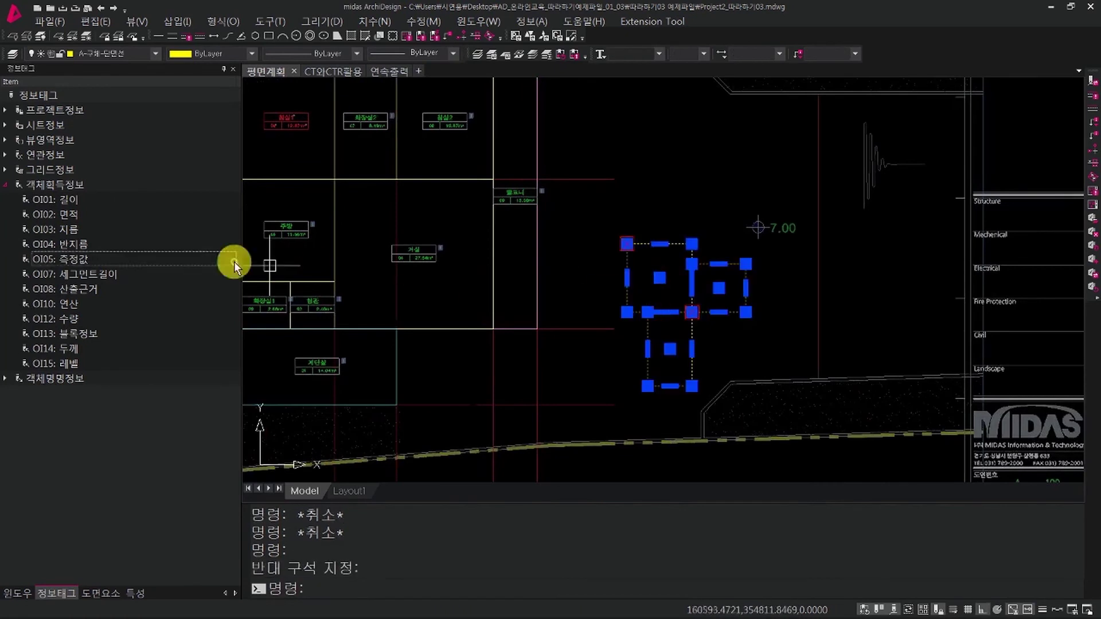
pyautogui.moveTo(89, 215); pyautogui.dragTo(672, 307)
pyautogui.scroll(3, 671, 306)
pyautogui.scroll(2, 700, 356)
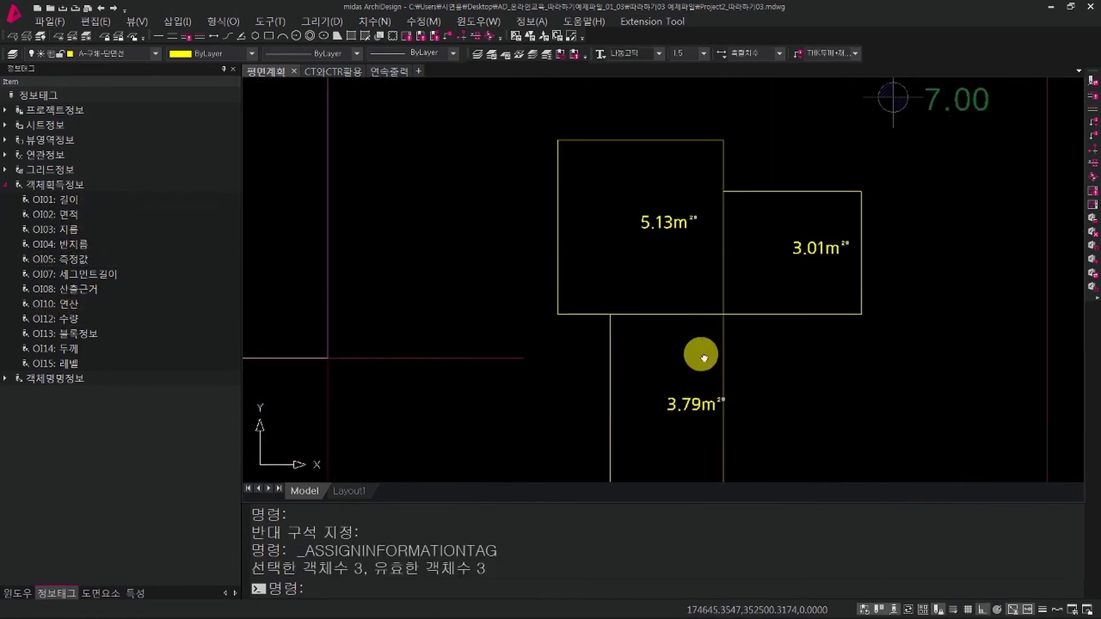
pyautogui.scroll(1, 680, 213)
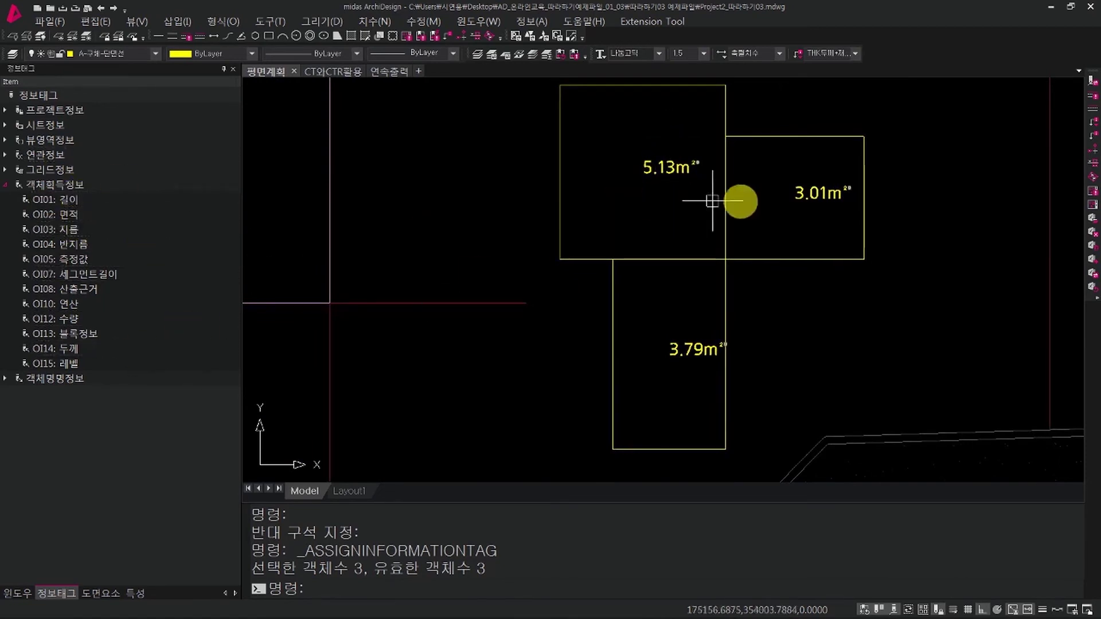
pyautogui.press('Escape')
# Examine the 거실 room tag up close to compare its layout with the plain area tags.
pyautogui.scroll(-3, 710, 231)
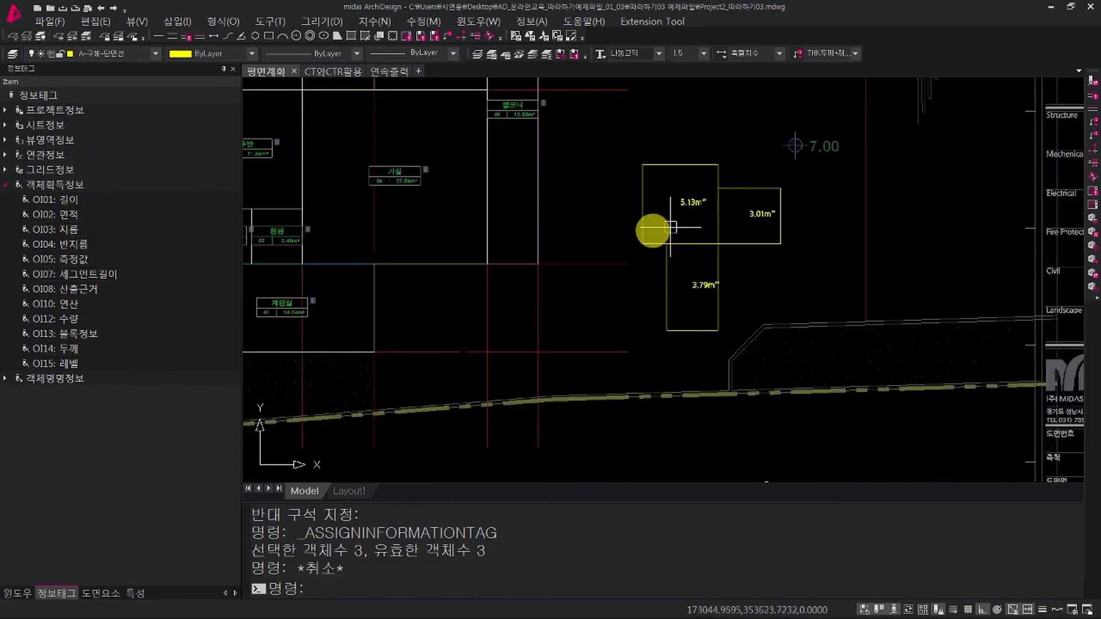
pyautogui.moveTo(654, 231); pyautogui.dragTo(894, 260, button='middle')
pyautogui.scroll(2, 641, 267)
pyautogui.press('Escape')
pyautogui.click(643, 261)
pyautogui.click(623, 219)
pyautogui.press('Escape')
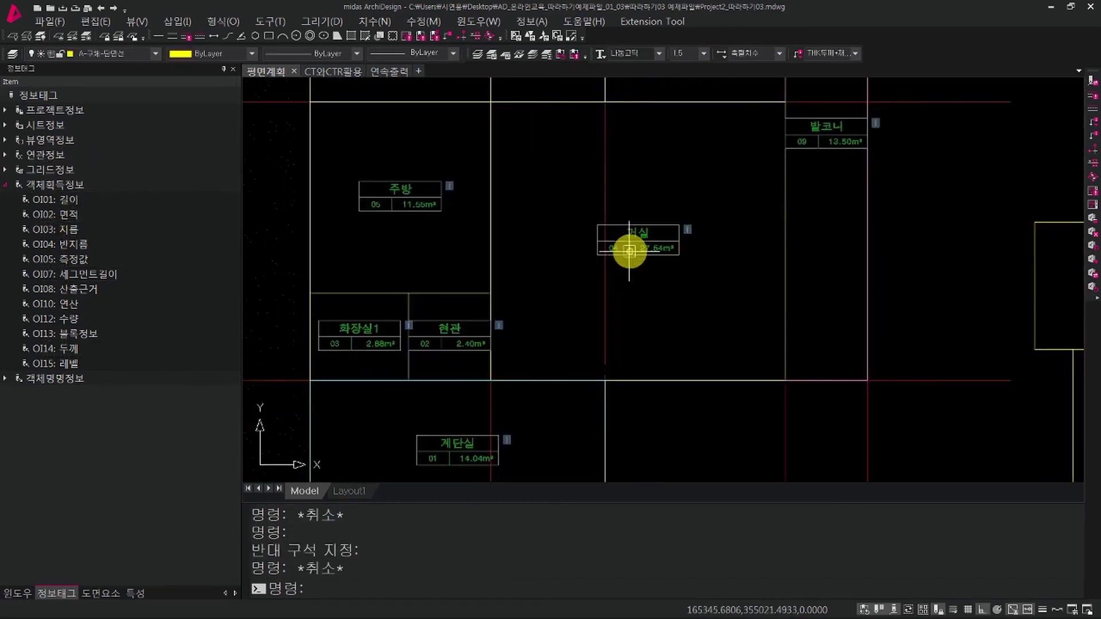
pyautogui.scroll(5, 629, 249)
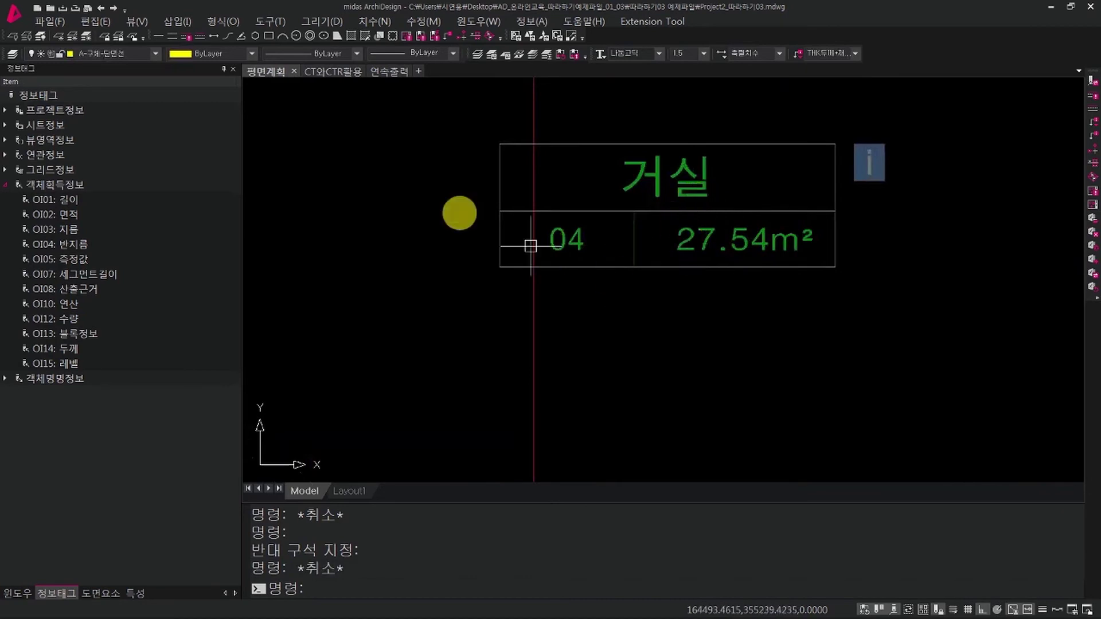
pyautogui.scroll(-6, 708, 179)
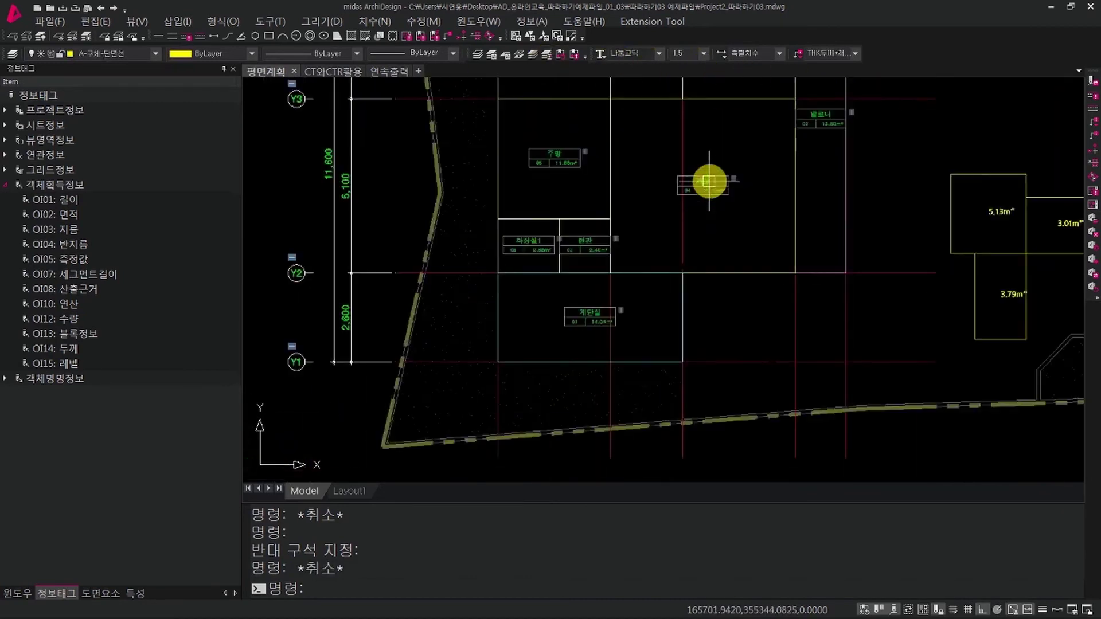
# Undo the area tag assignment on the three adjoining rectangles.
pyautogui.moveTo(898, 256); pyautogui.dragTo(526, 307, button='middle')
pyautogui.press('Escape')
pyautogui.press('Escape')
pyautogui.scroll(2, 651, 320)
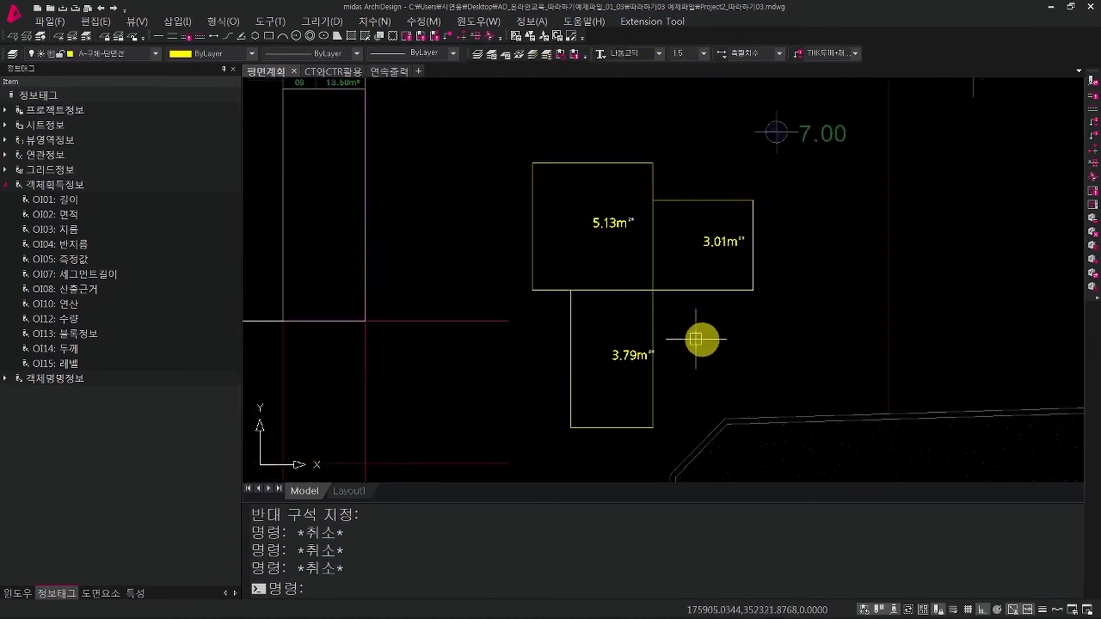
pyautogui.click(728, 336)
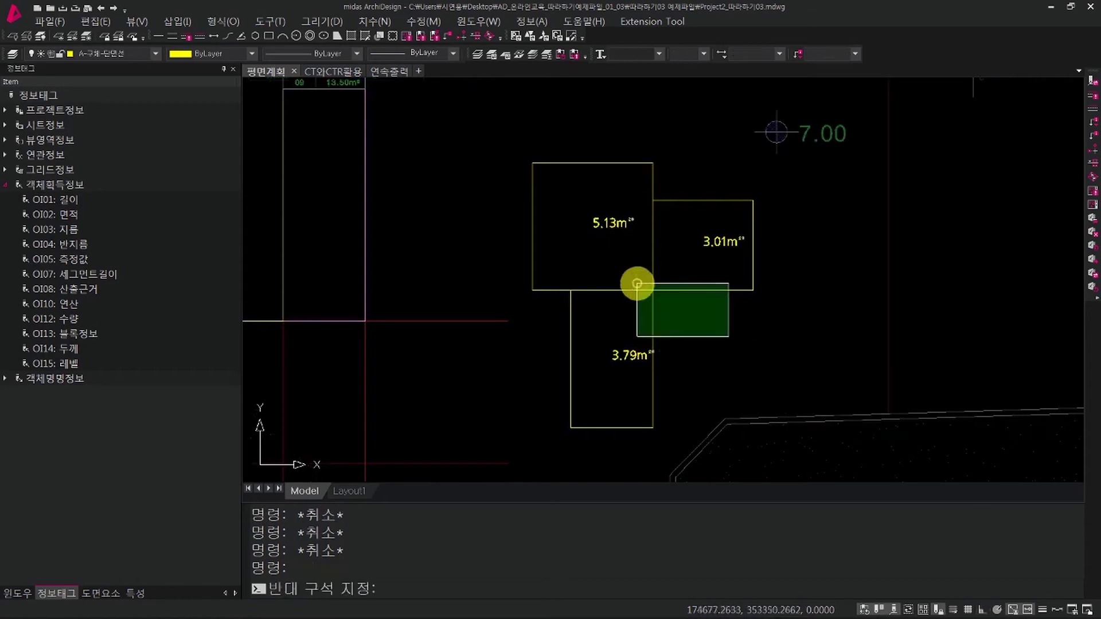
pyautogui.click(634, 283)
pyautogui.press('Escape')
pyautogui.hotkey('ctrl', 'z')
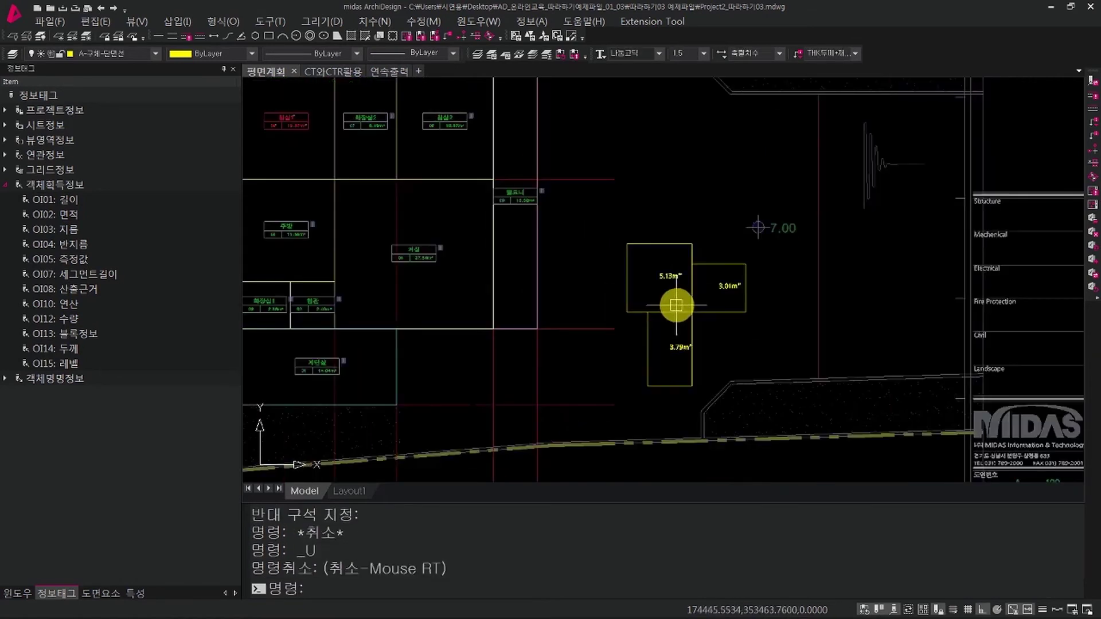
pyautogui.hotkey('ctrl', 'z')
pyautogui.scroll(2, 696, 341)
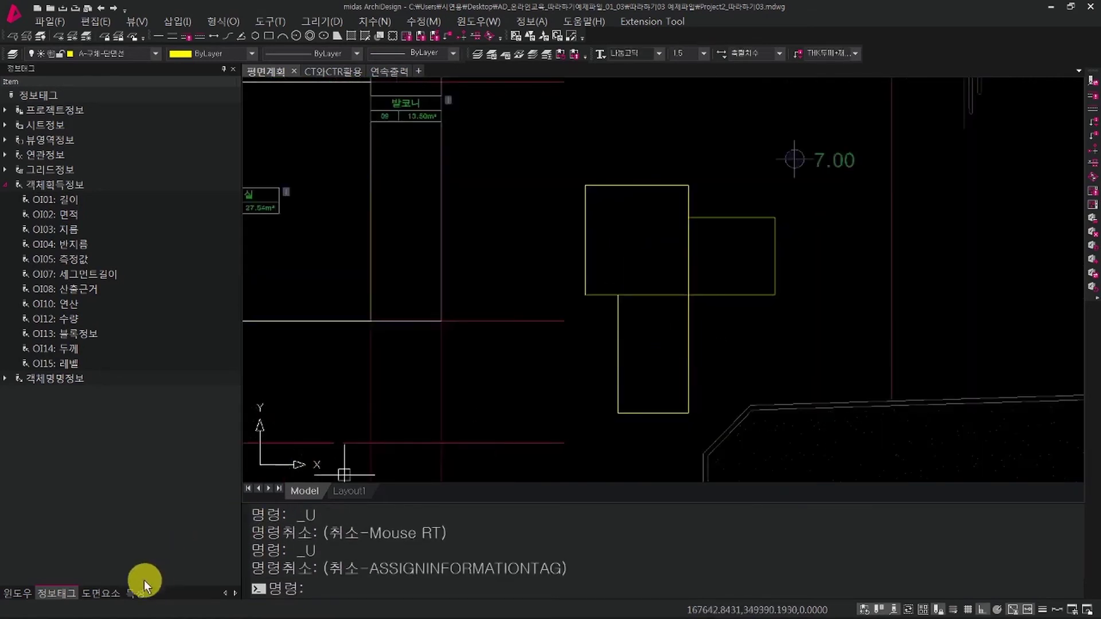
# Check the drawing elements list against the 객체획득정보 information tags, reopening that group to examine OI02: 면적.
pyautogui.click(101, 593)
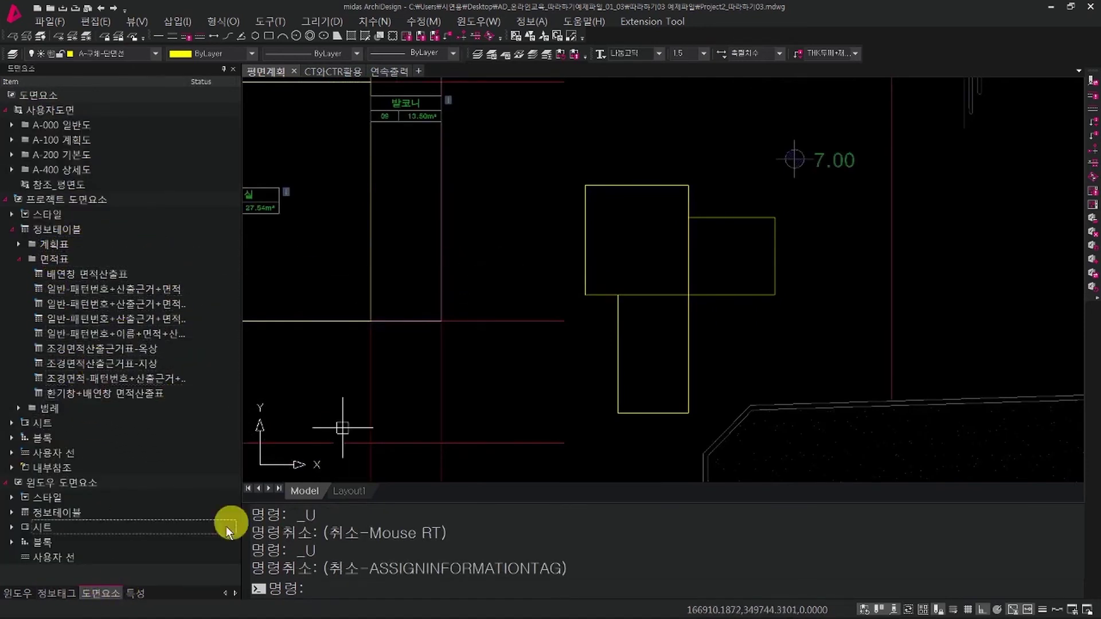
pyautogui.click(49, 595)
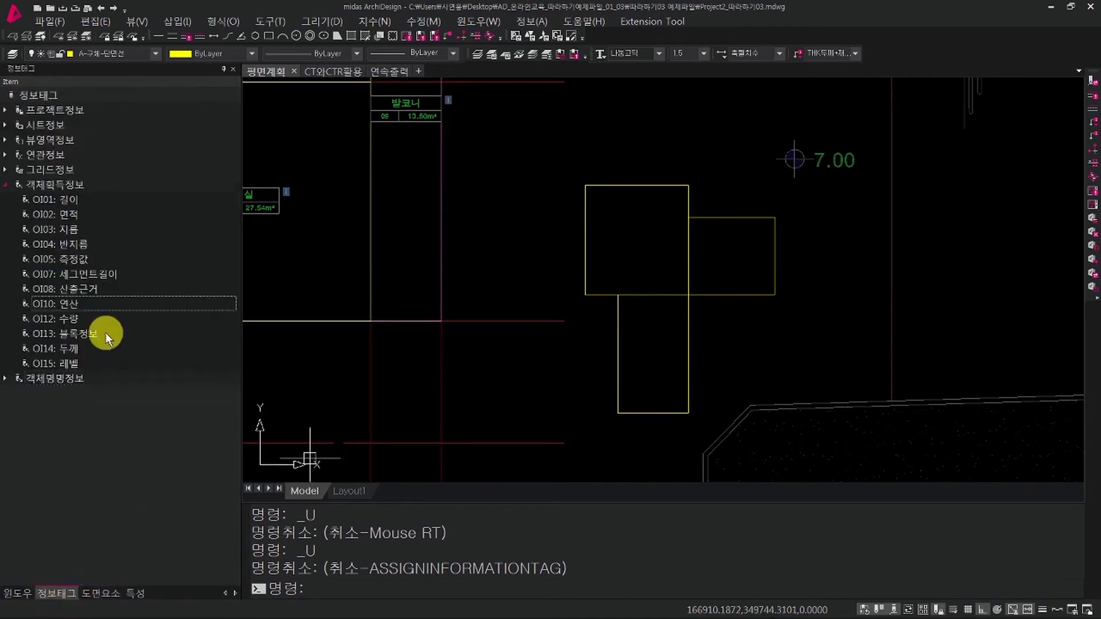
pyautogui.click(11, 186)
pyautogui.click(71, 186)
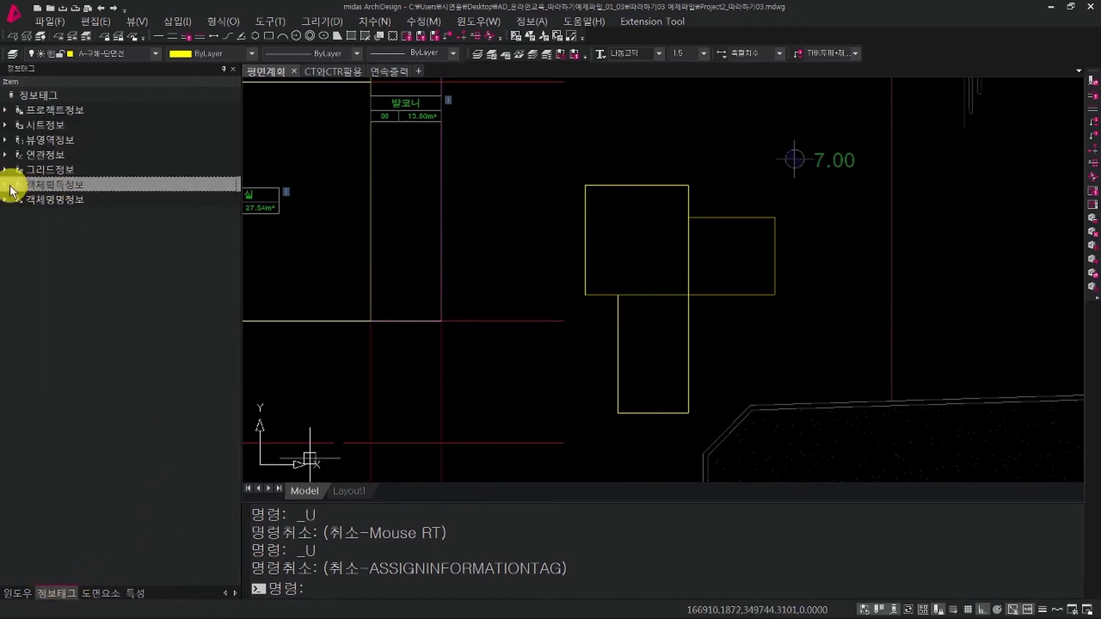
pyautogui.click(6, 186)
pyautogui.click(64, 218)
pyautogui.click(69, 217)
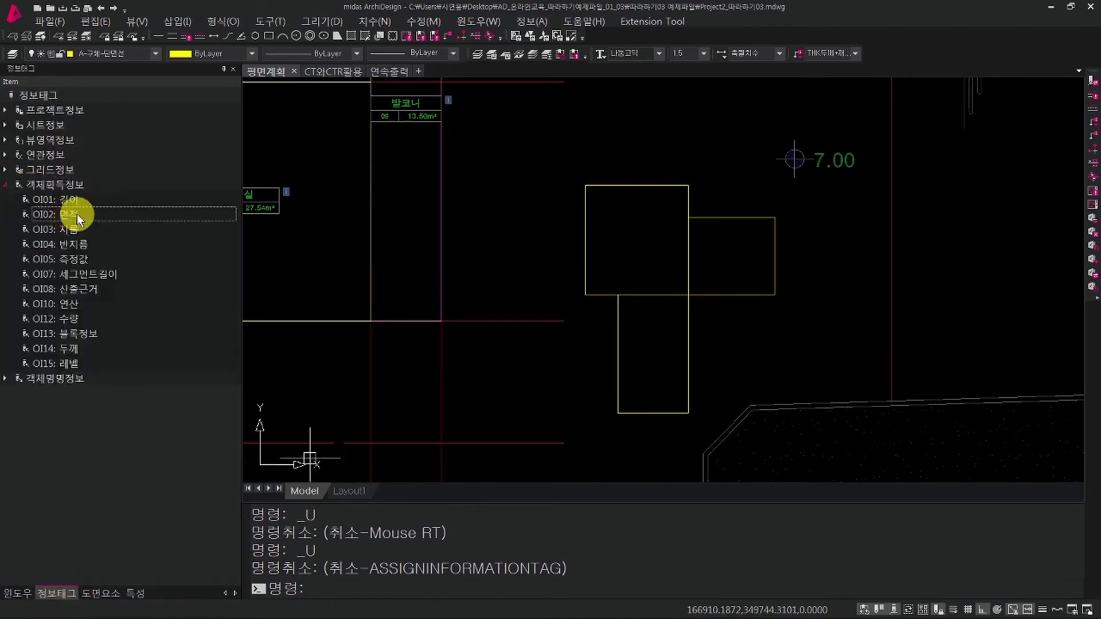
# Assign the OI02: 면적 information tag to the three adjoining sample rectangles in one go.
pyautogui.click(77, 215)
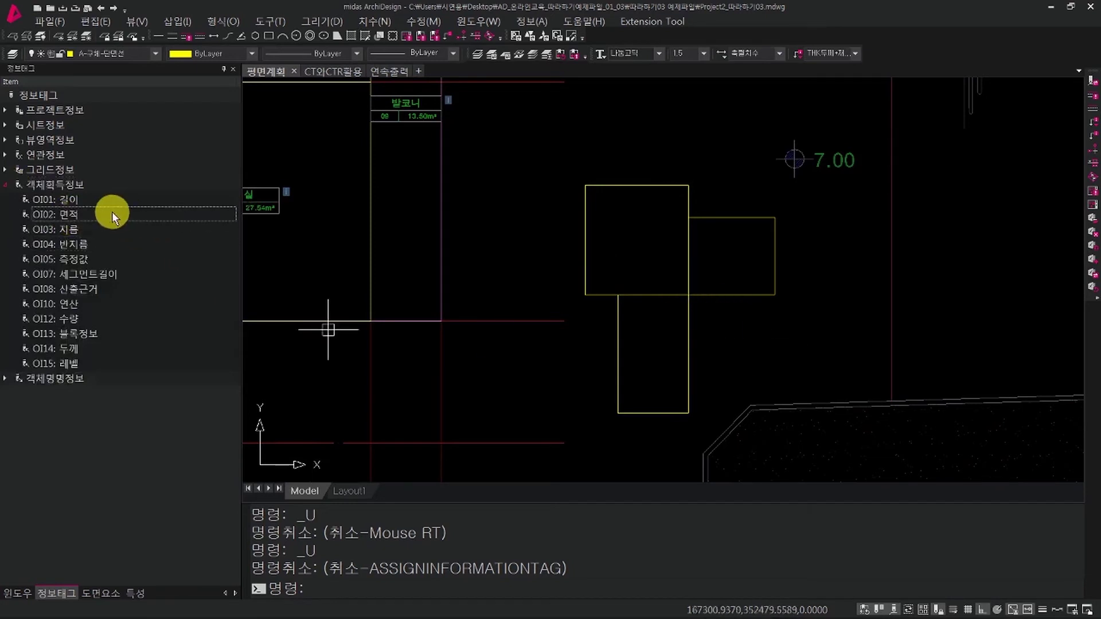
pyautogui.click(766, 344)
pyautogui.click(661, 258)
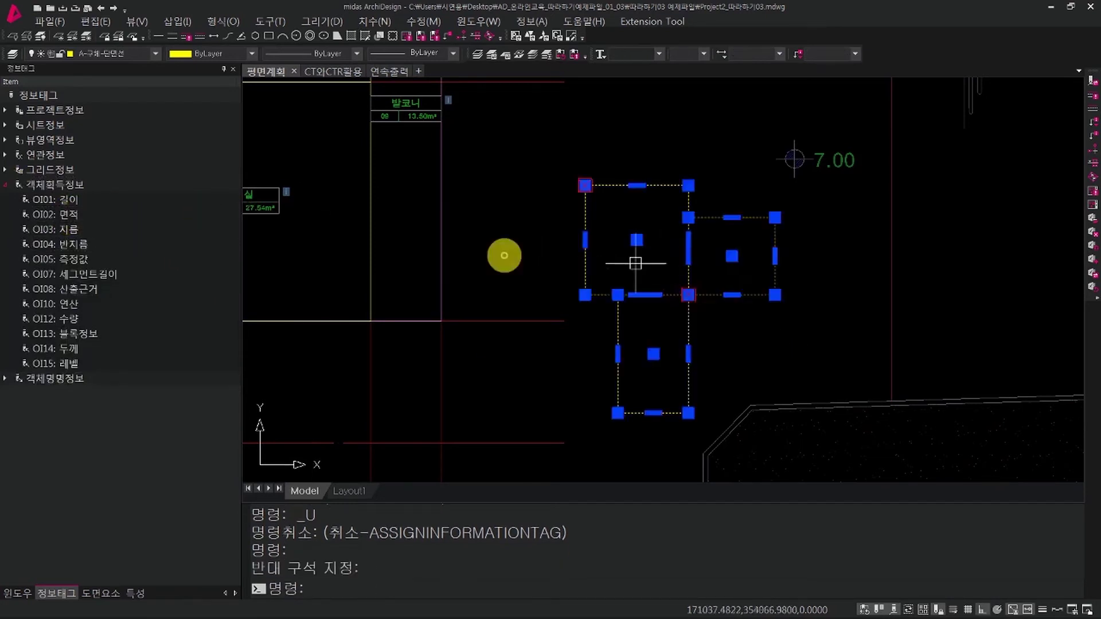
pyautogui.moveTo(55, 214)
pyautogui.mouseDown()
pyautogui.moveTo(558, 213)
pyautogui.moveTo(767, 272)
pyautogui.mouseUp()
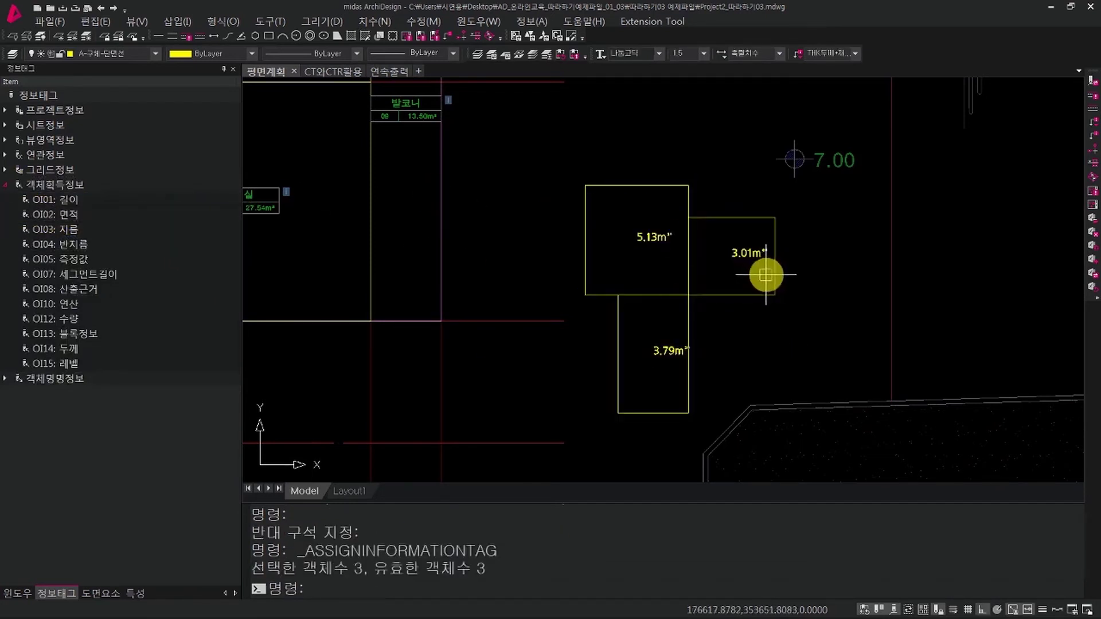
# Check the link of the large rectangle's area tag, and undo the tag assignment on the three rectangles.
pyautogui.click(658, 255)
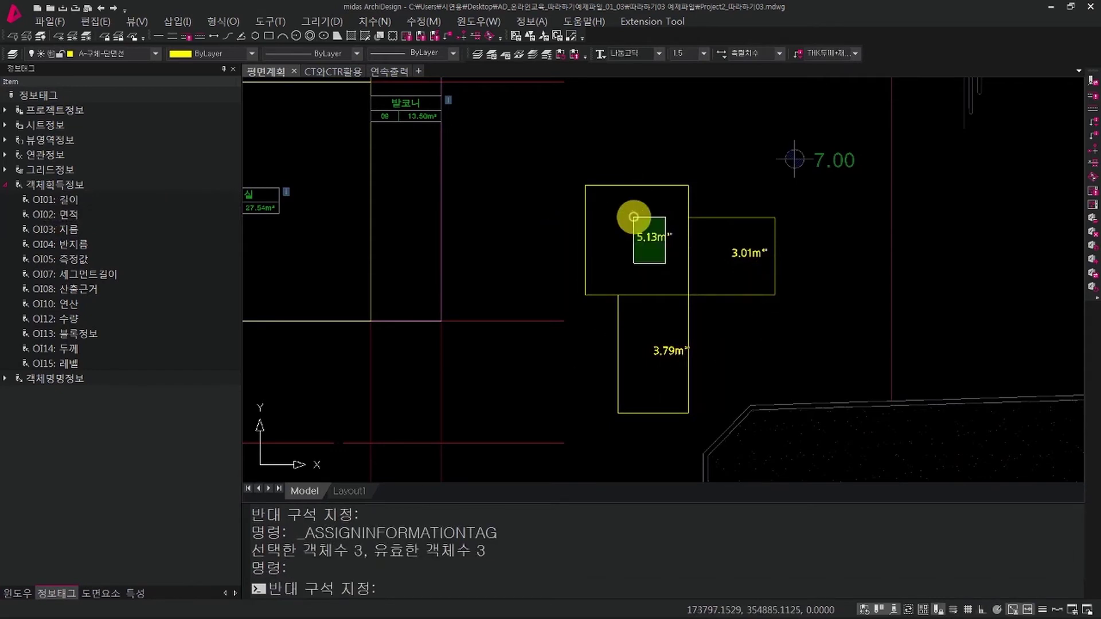
pyautogui.click(638, 226)
pyautogui.scroll(3, 636, 229)
pyautogui.scroll(-2, 646, 275)
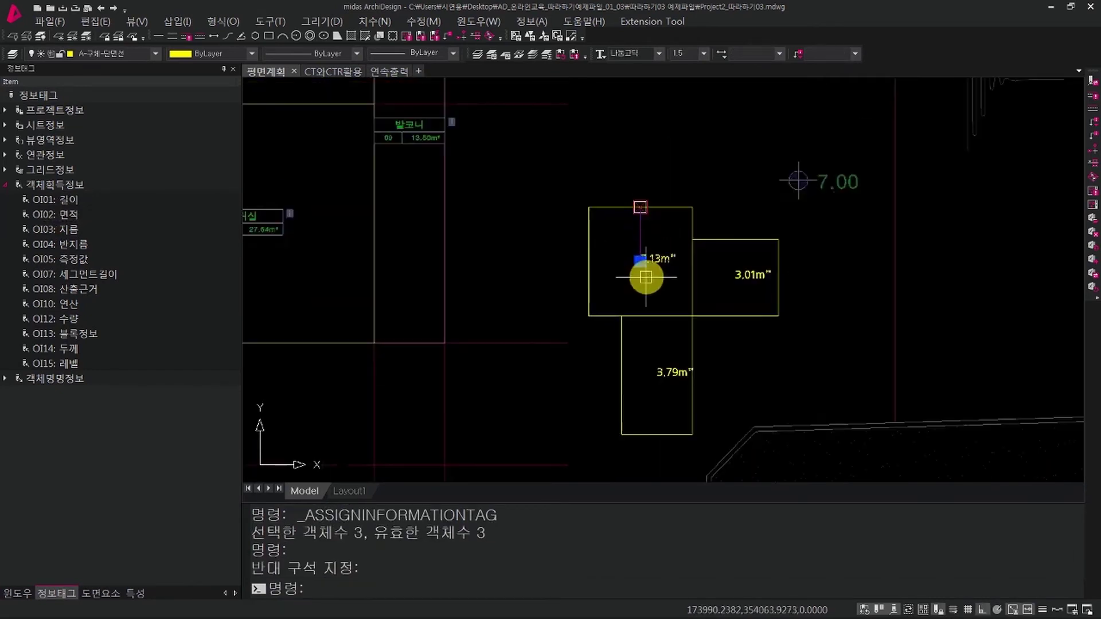
pyautogui.scroll(4, 646, 277)
pyautogui.scroll(-3, 646, 277)
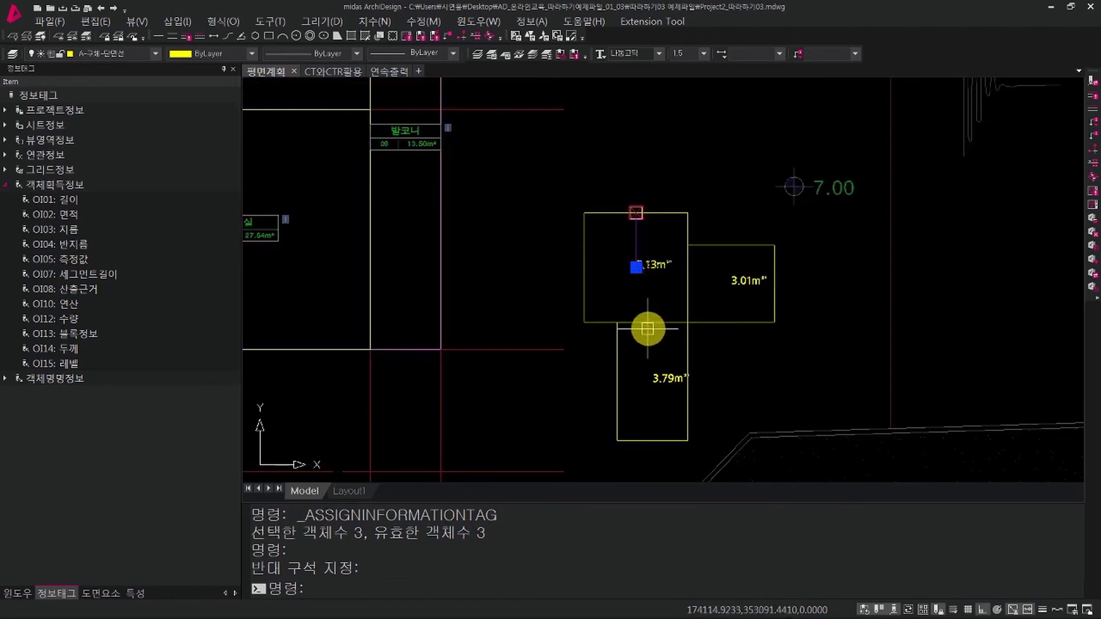
pyautogui.hotkey('ctrl', 'z')
pyautogui.hotkey('ctrl', 'z')
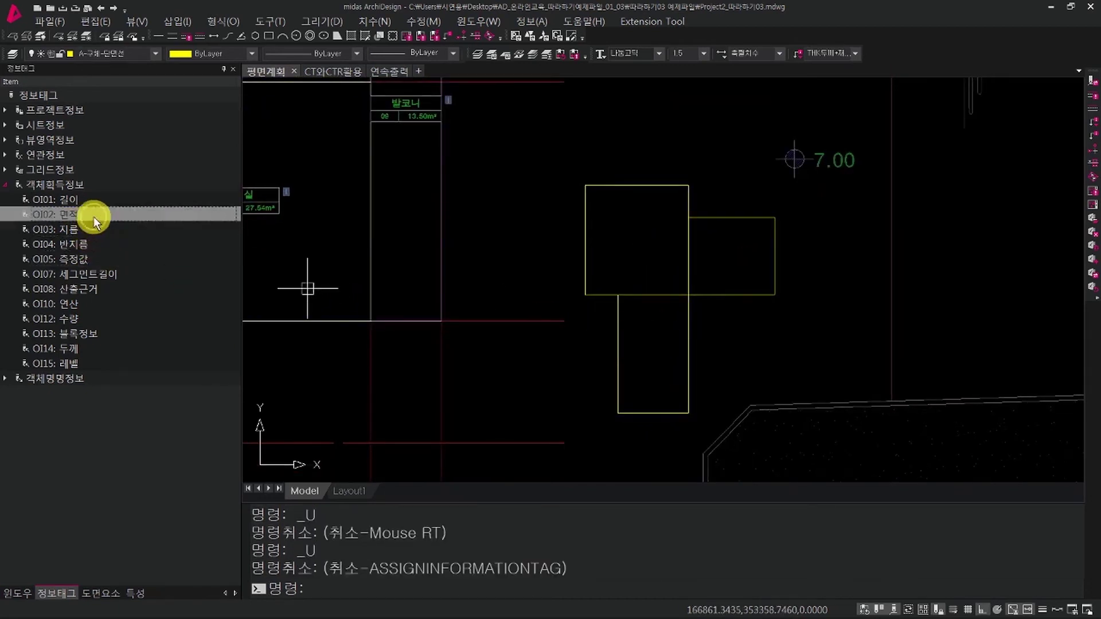
# Assign the OI02: 면적 information tag to the large upper-left rectangle only.
pyautogui.moveTo(94, 217)
pyautogui.mouseDown()
pyautogui.moveTo(629, 253)
pyautogui.moveTo(611, 145)
pyautogui.mouseUp()
pyautogui.click(639, 251)
pyautogui.scroll(3, 662, 253)
pyautogui.click(640, 252)
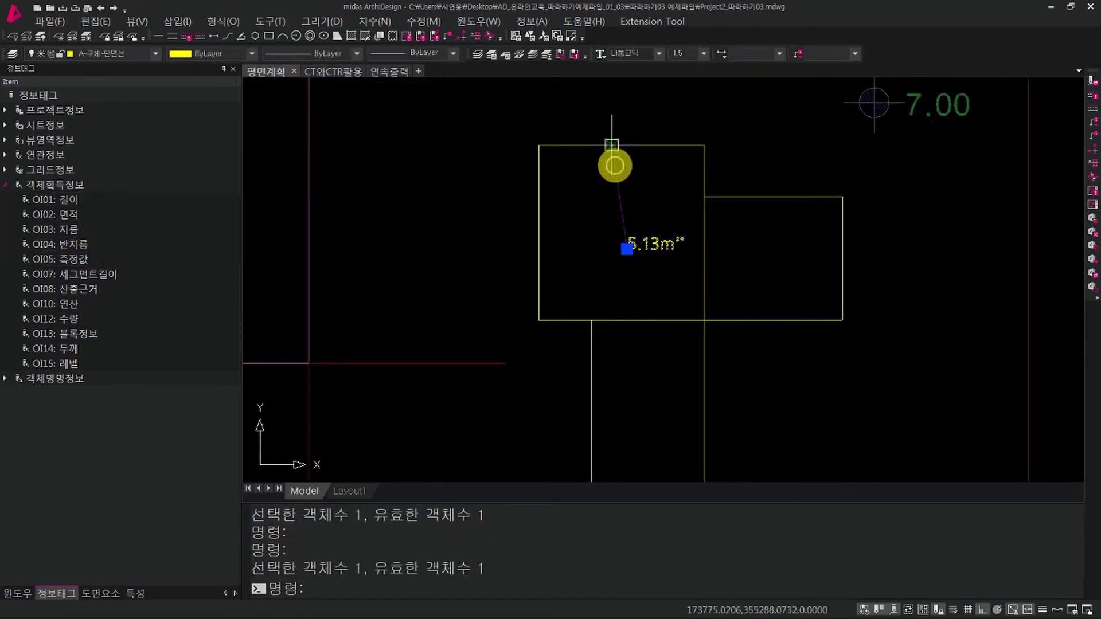
pyautogui.scroll(2, 665, 246)
pyautogui.press('Escape')
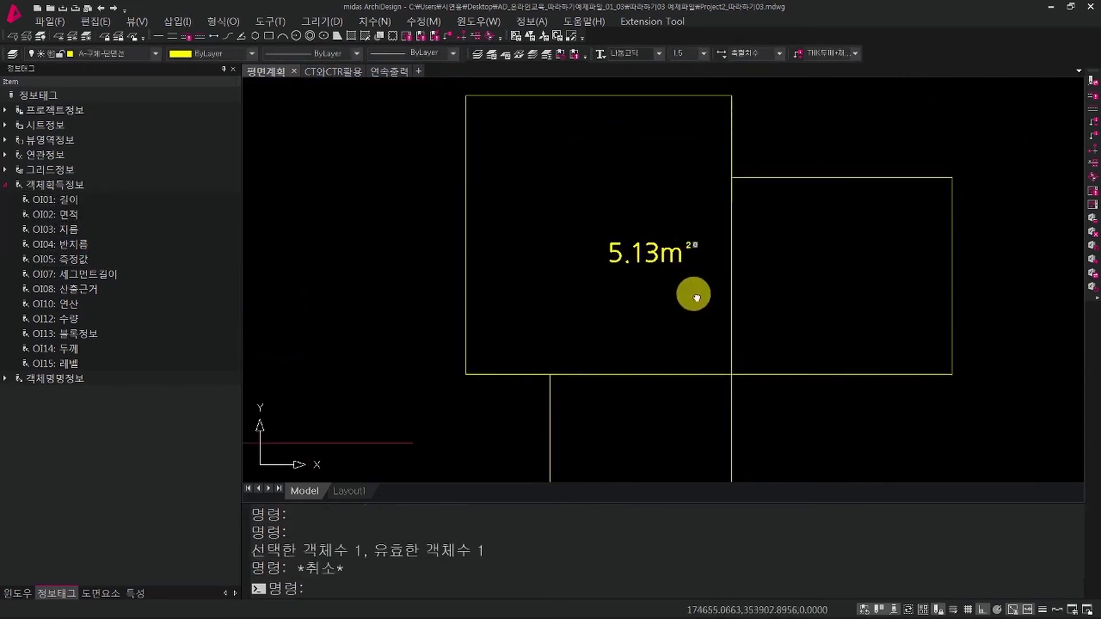
# Select the large rectangle's area tag to examine its link to the outline, and clear the selection.
pyautogui.moveTo(685, 297); pyautogui.dragTo(578, 219)
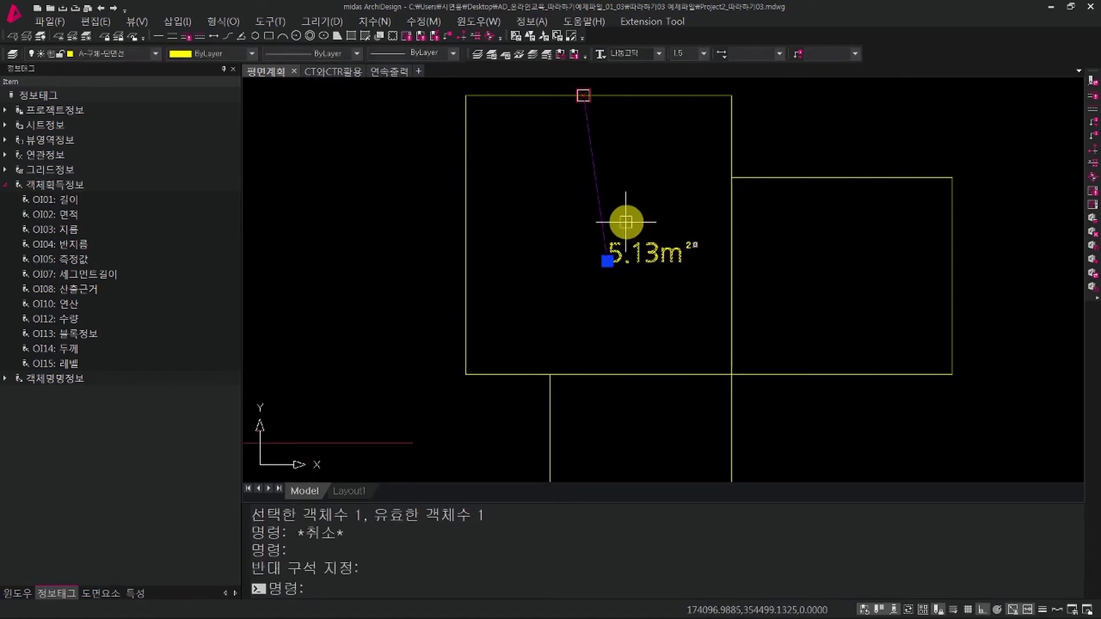
pyautogui.press('Escape')
pyautogui.scroll(-3, 625, 222)
pyautogui.press('Escape')
pyautogui.press('Escape')
pyautogui.press('Escape')
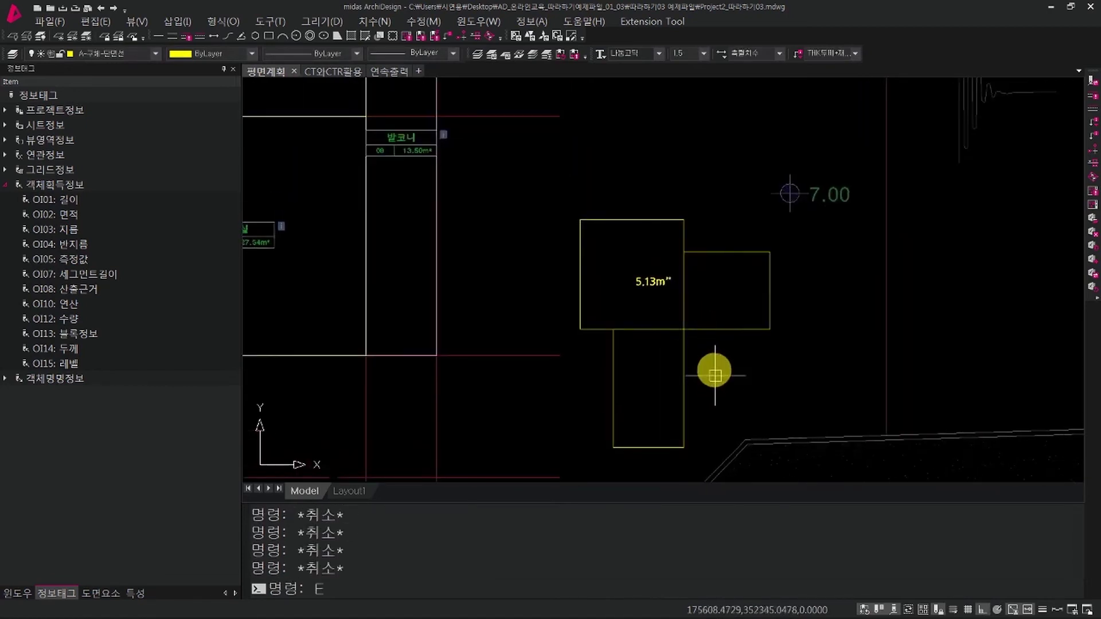
# Erase the three sample rectangles together with the area tag.
pyautogui.write('E')
pyautogui.press('Return')
pyautogui.moveTo(713, 368); pyautogui.dragTo(650, 229)
pyautogui.press('Return')
# Start an information table in the 일반-패턴번호+산출근거+면적 format and select all room outlines of the floor plan as its objects.
pyautogui.scroll(-5, 664, 319)
pyautogui.scroll(4, 659, 361)
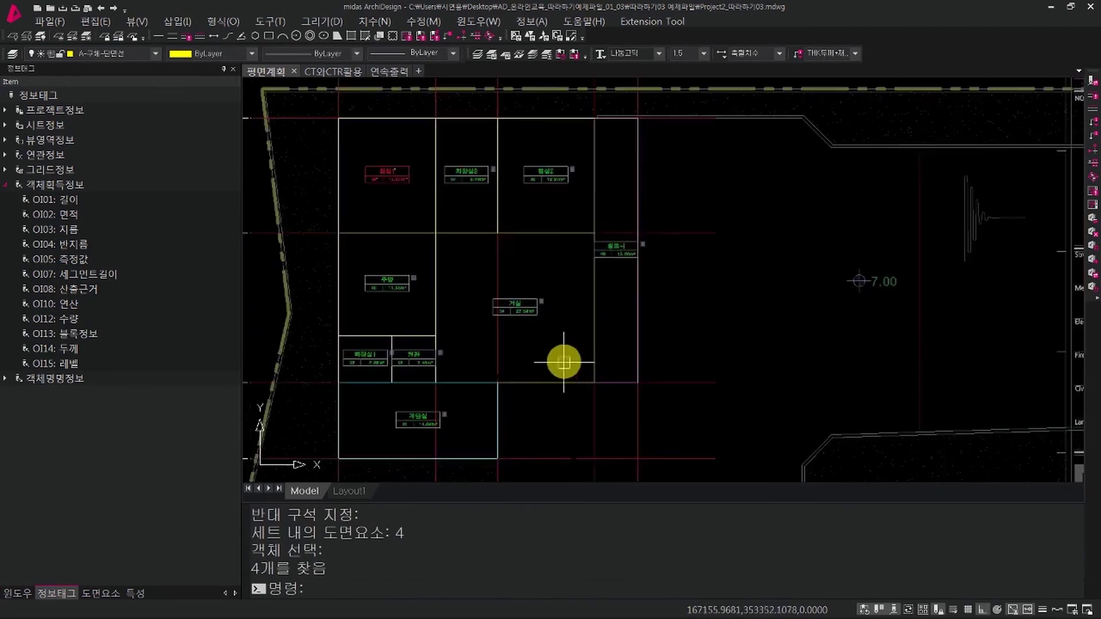
pyautogui.scroll(-3, 642, 340)
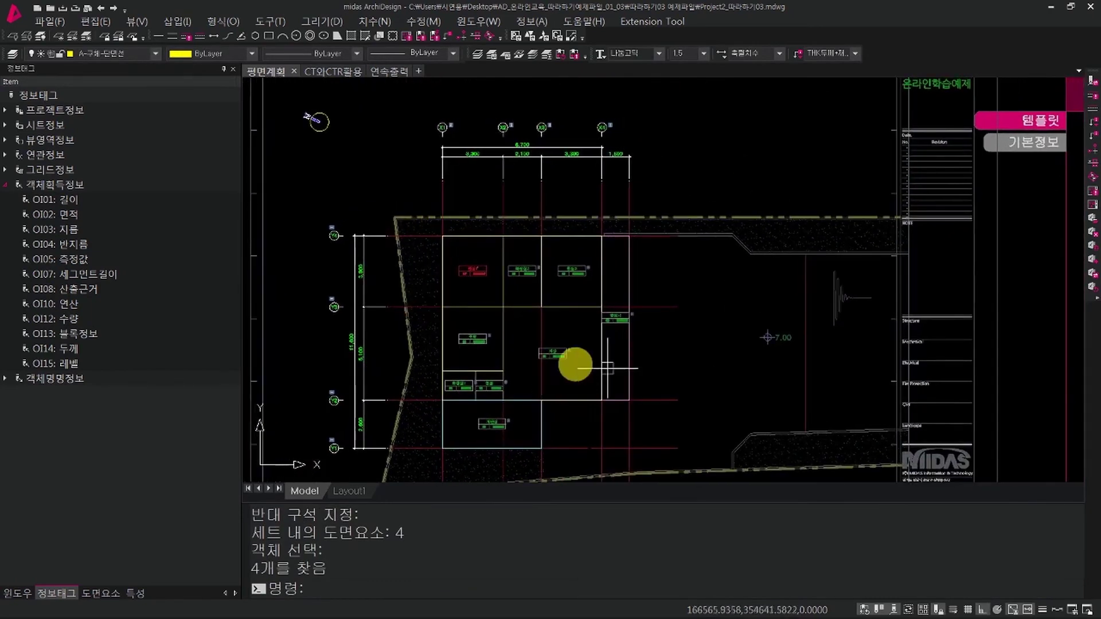
pyautogui.click(6, 184)
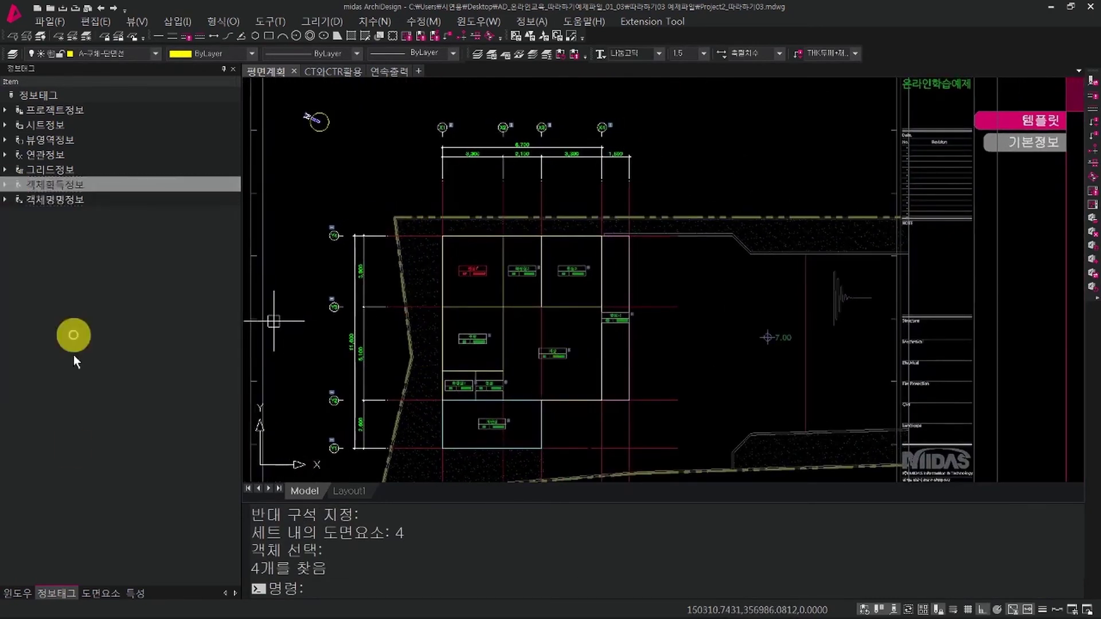
pyautogui.click(101, 596)
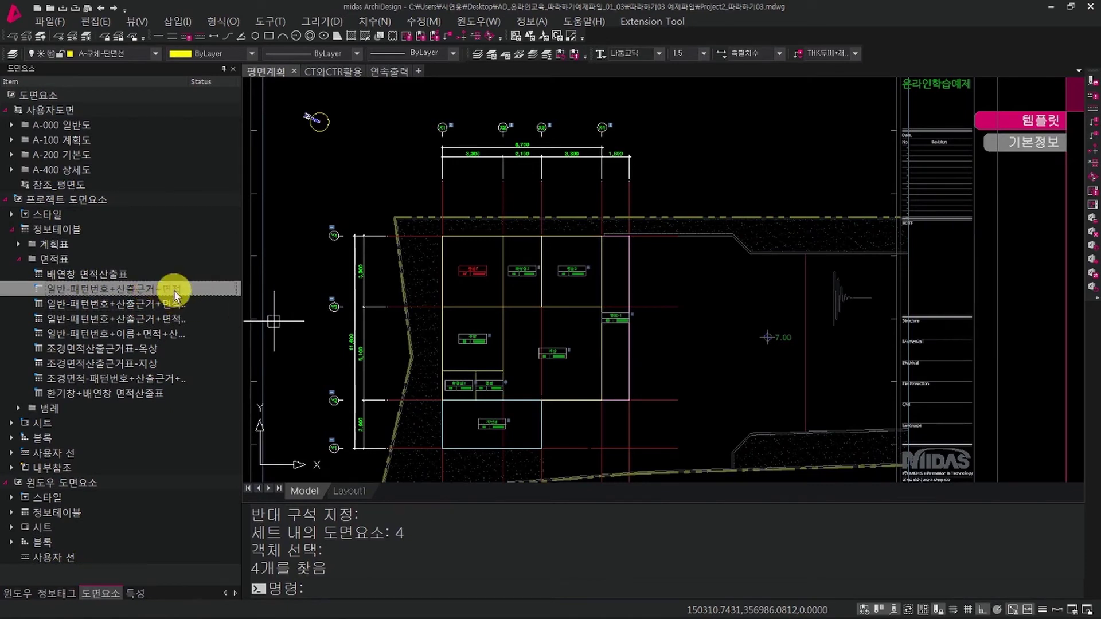
pyautogui.moveTo(288, 243); pyautogui.dragTo(742, 180)
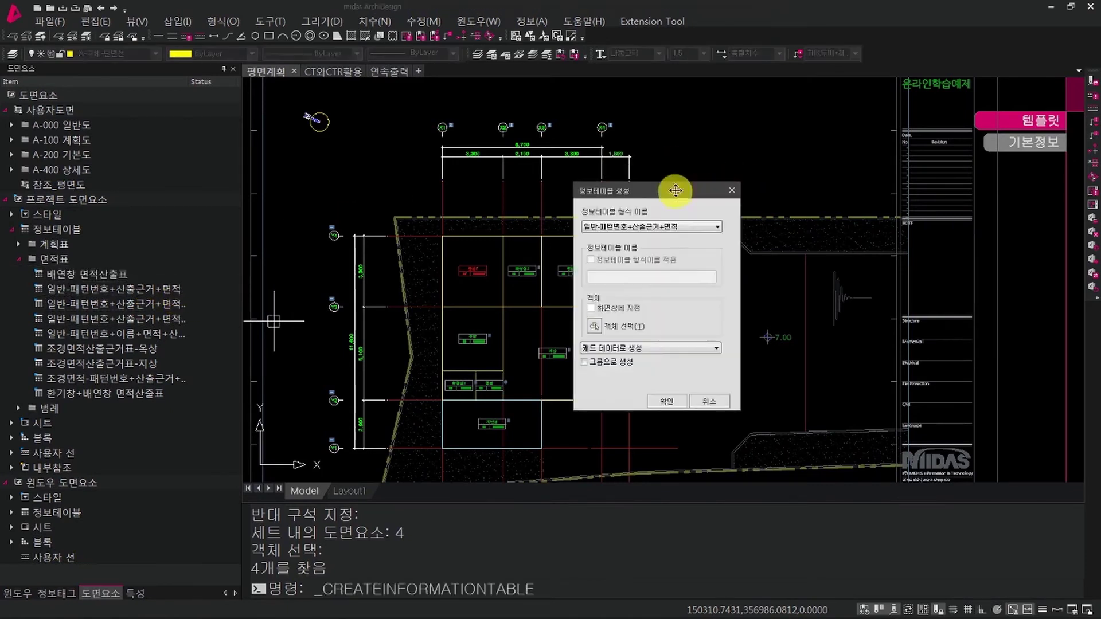
pyautogui.moveTo(675, 190); pyautogui.dragTo(787, 178)
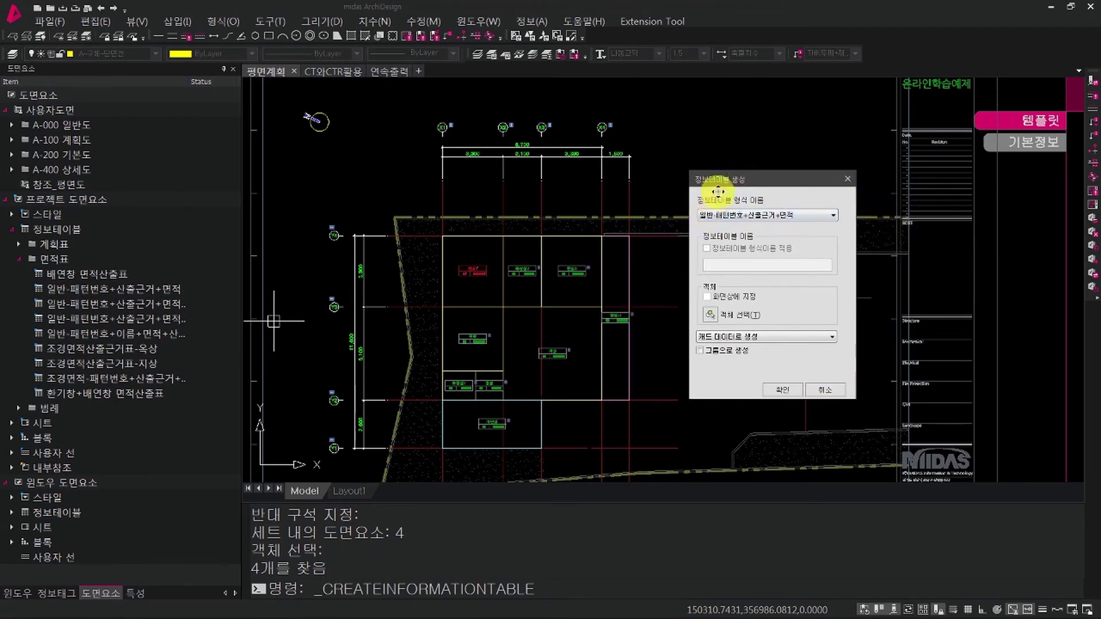
pyautogui.click(711, 316)
pyautogui.click(423, 206)
pyautogui.click(636, 460)
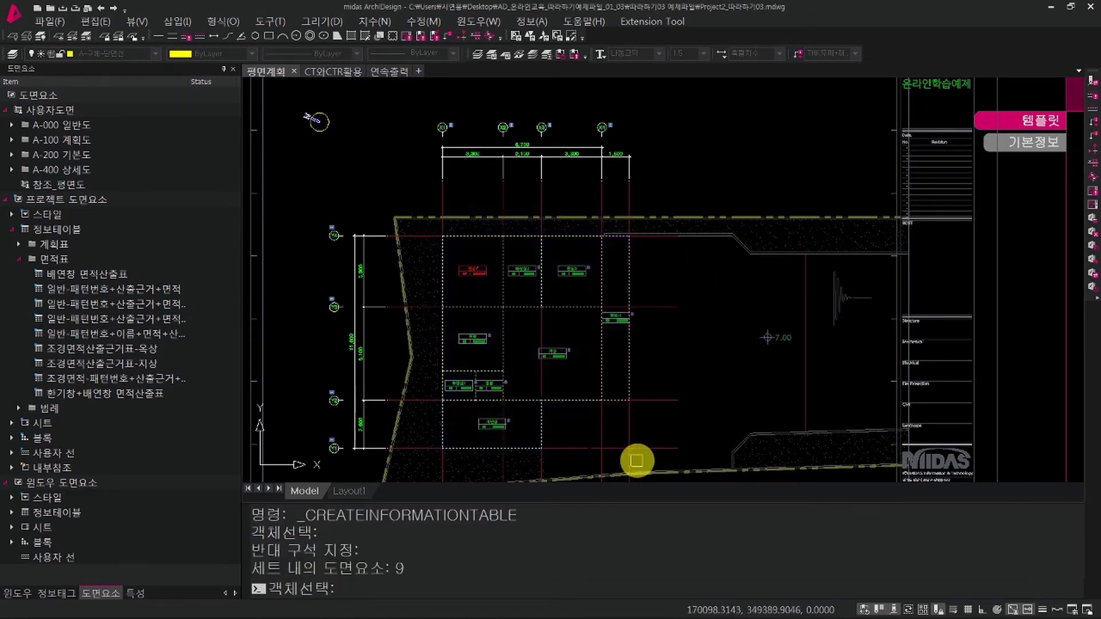
pyautogui.rightClick(647, 437)
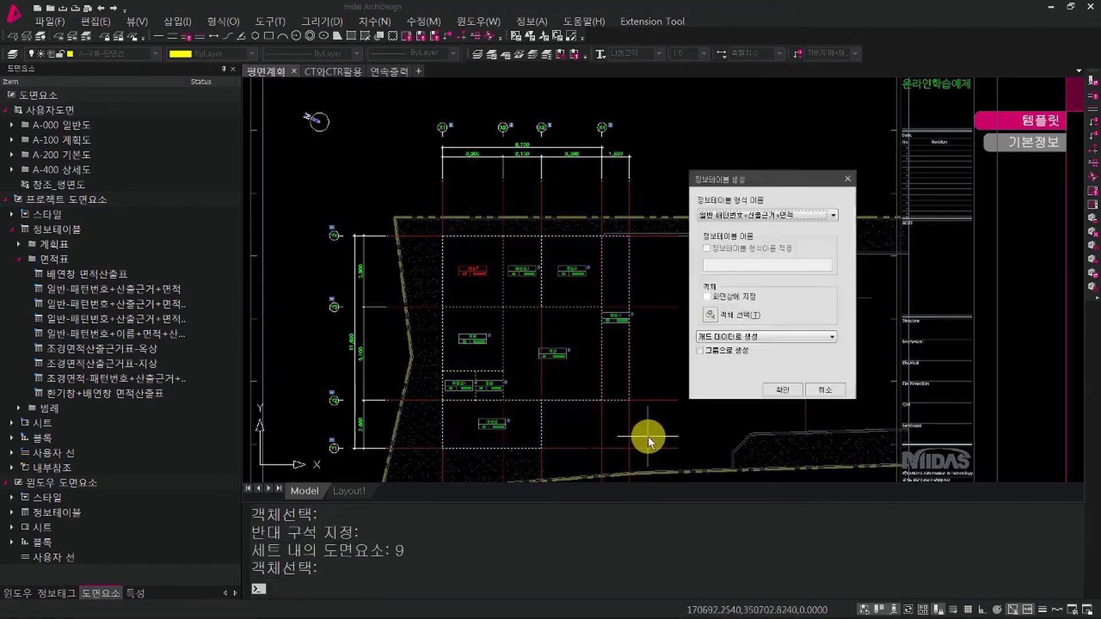
# Generate the area table and place it in the empty sheet area above the site boundary, beside the title block.
pyautogui.click(780, 391)
pyautogui.moveTo(737, 184)
pyautogui.mouseDown(button='middle')
pyautogui.moveTo(706, 288)
pyautogui.moveTo(718, 342)
pyautogui.mouseUp(button='middle')
pyautogui.click(716, 341)
pyautogui.scroll(8, 759, 290)
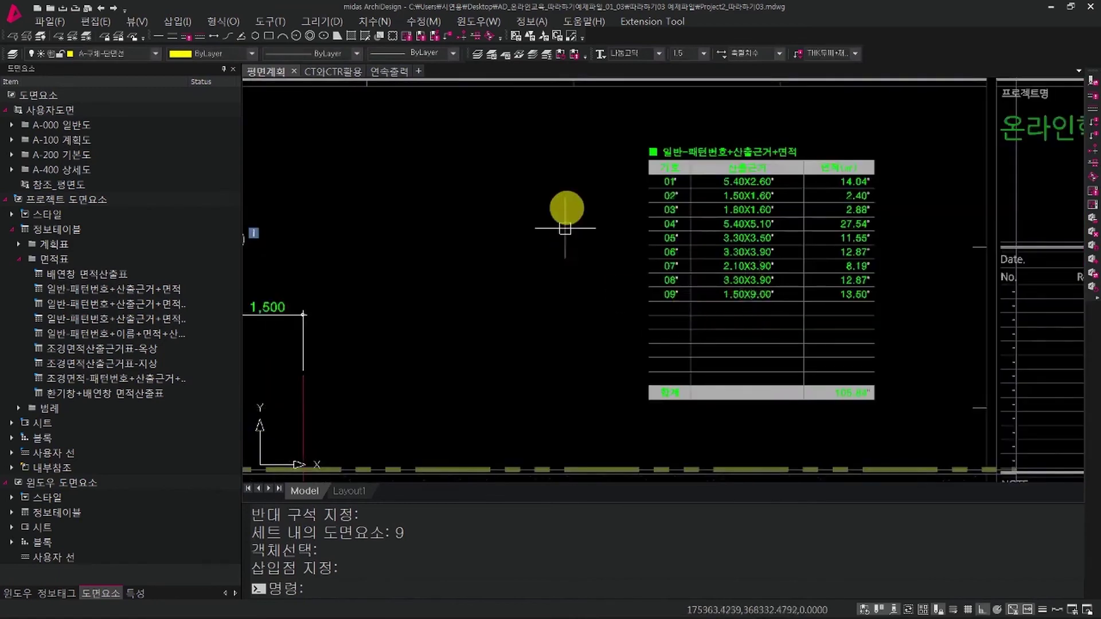
pyautogui.moveTo(786, 144); pyautogui.dragTo(773, 144, button='middle')
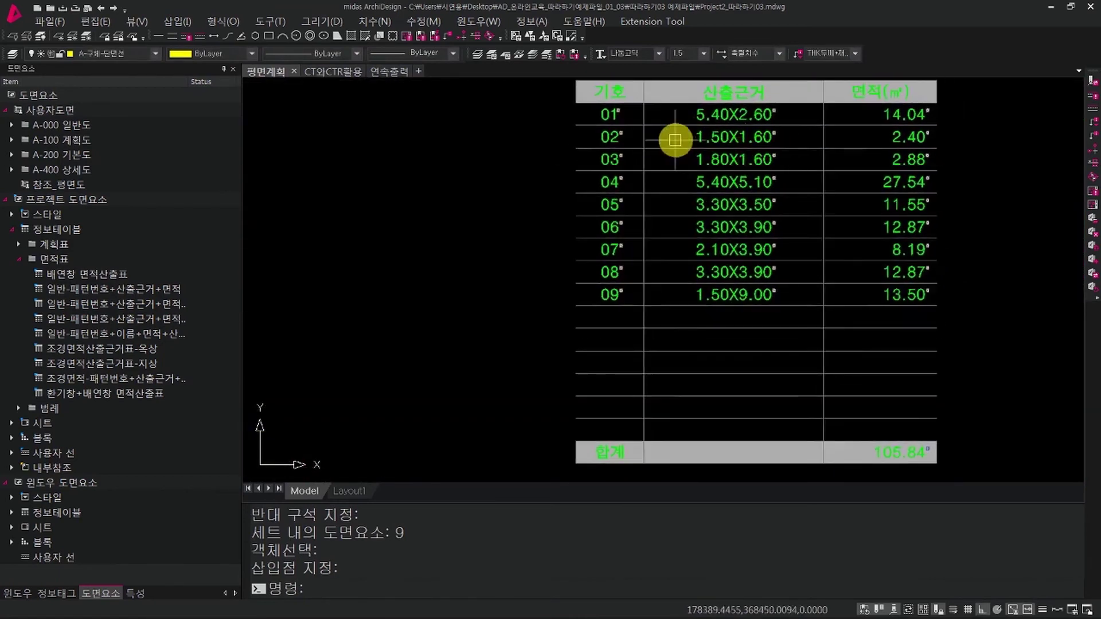
pyautogui.scroll(-3, 725, 214)
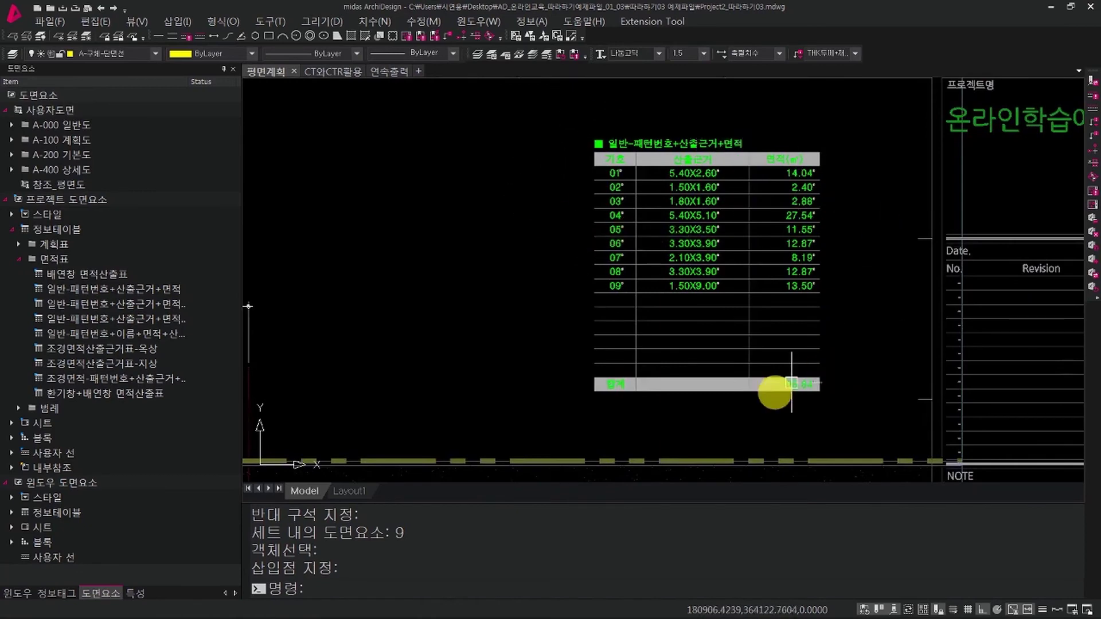
# Examine the 기호, 산출근거 and 면적 entries of the table's 01 row and their links to the plan.
pyautogui.press('Escape')
pyautogui.scroll(2, 622, 158)
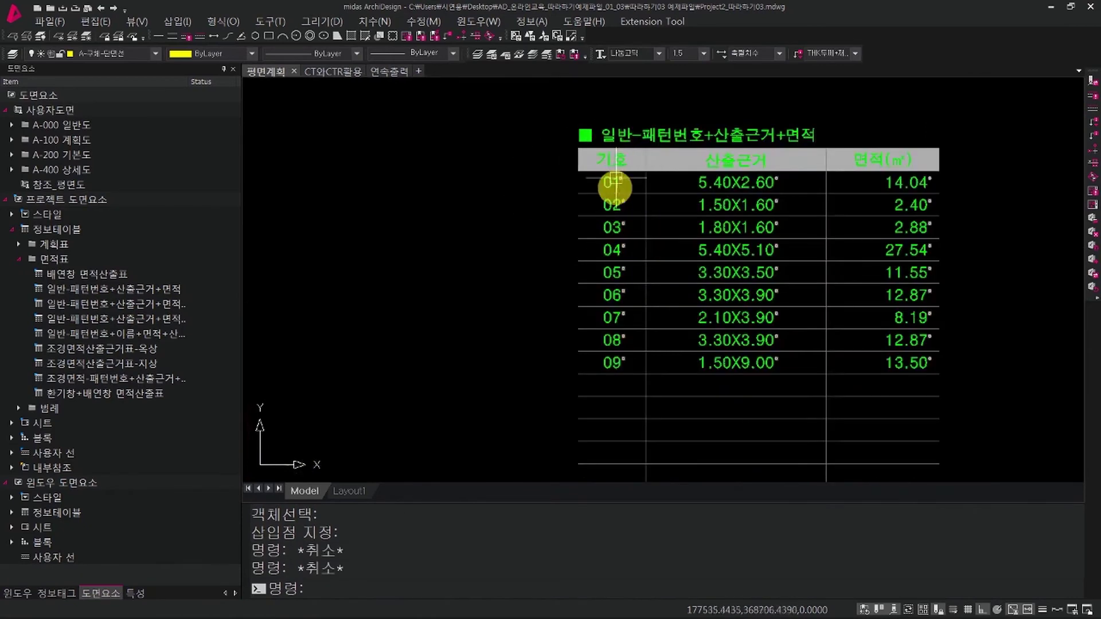
pyautogui.click(612, 184)
pyautogui.scroll(2, 682, 185)
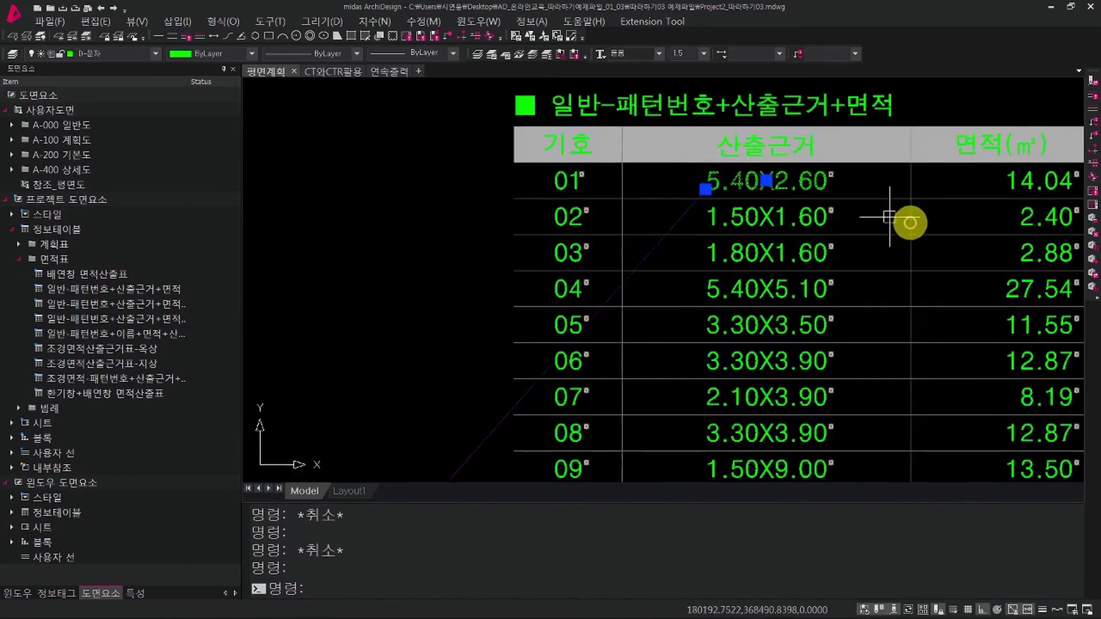
pyautogui.moveTo(1014, 204); pyautogui.dragTo(890, 221, button='middle')
pyautogui.click(895, 198)
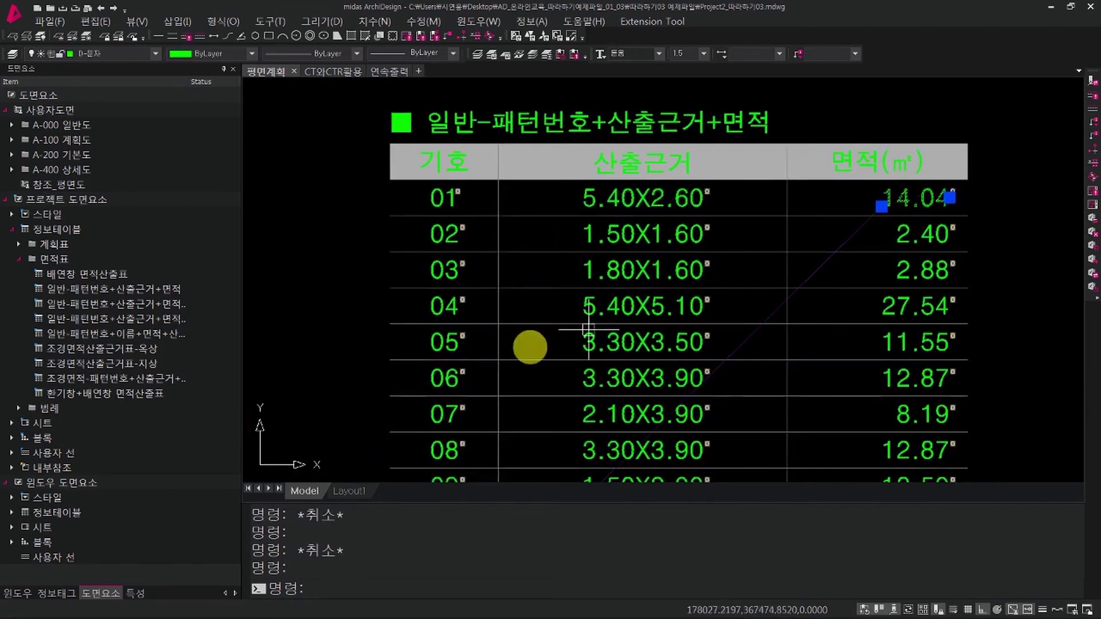
pyautogui.press('Escape')
# Compare the table's columns with the OI08: 산출근거, OI02: 면적 and ON07: 패턴번호 information tags.
pyautogui.click(60, 595)
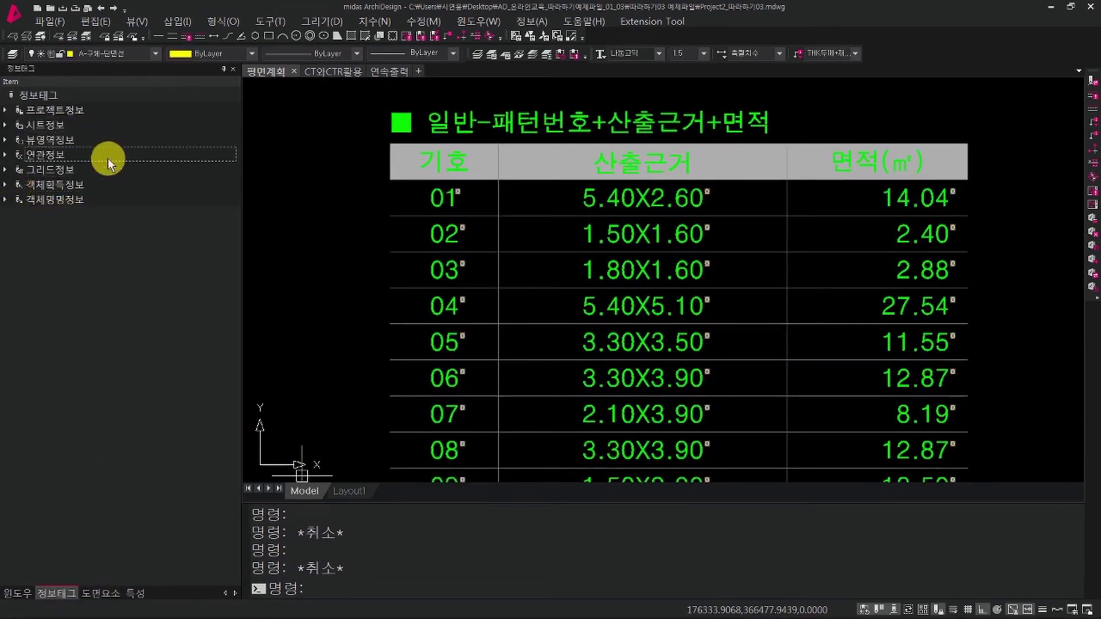
pyautogui.click(4, 186)
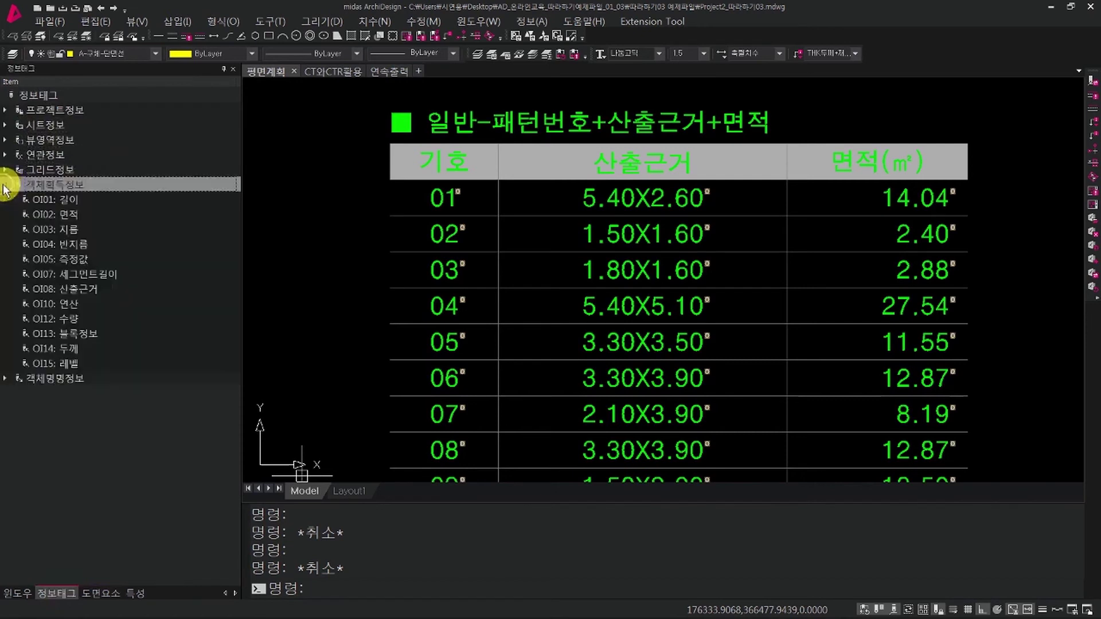
pyautogui.click(98, 288)
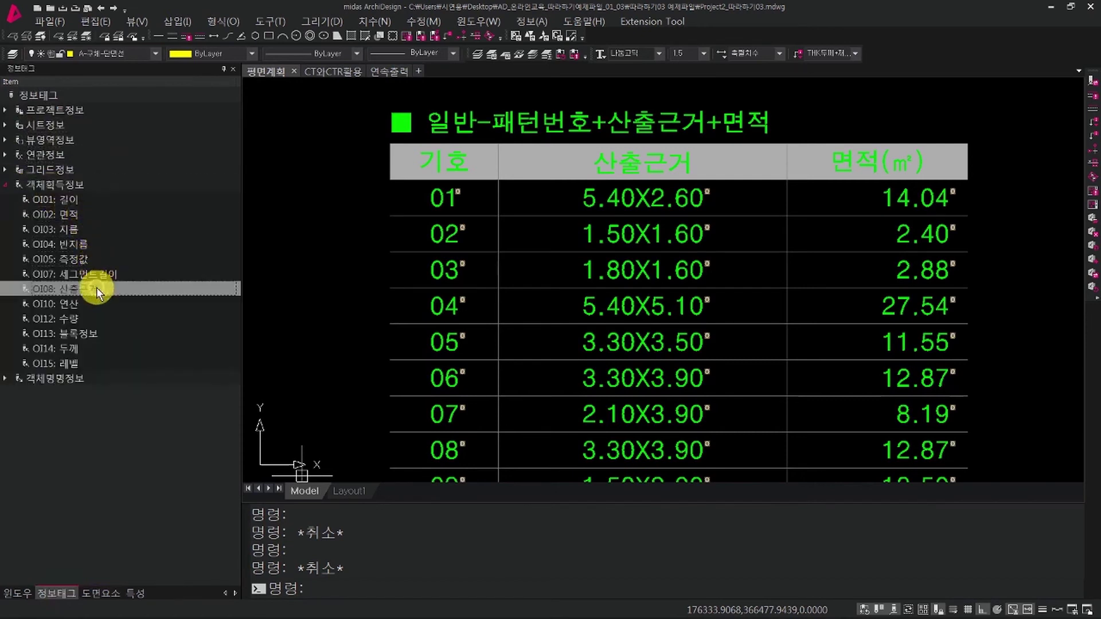
pyautogui.click(88, 215)
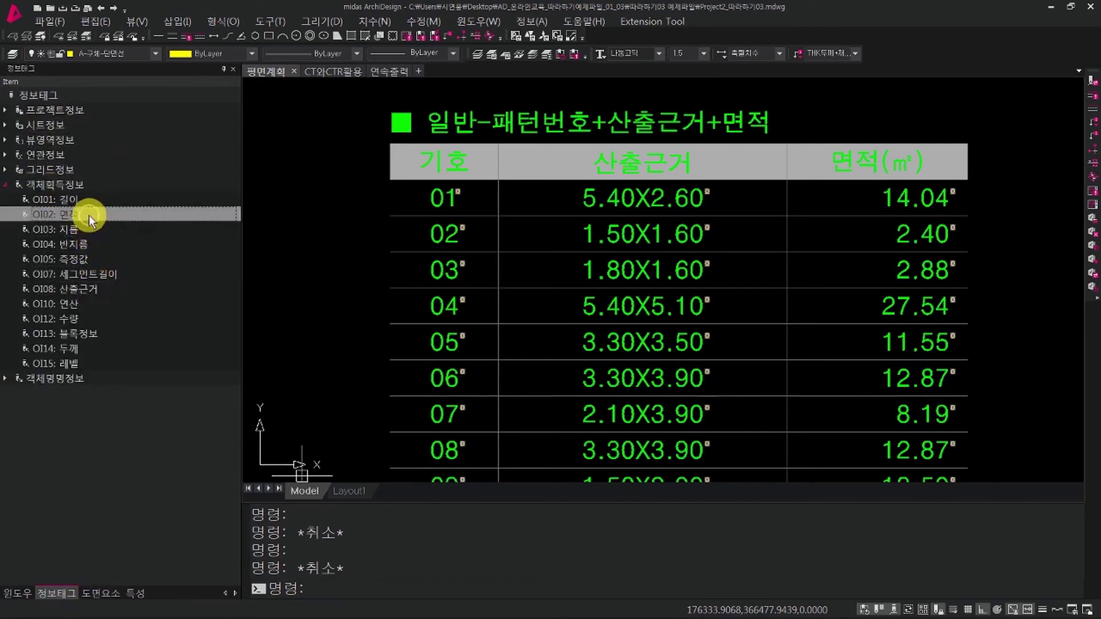
pyautogui.click(5, 379)
pyautogui.moveTo(81, 453)
pyautogui.mouseDown()
pyautogui.moveTo(634, 228)
pyautogui.moveTo(454, 201)
pyautogui.moveTo(447, 186)
pyautogui.mouseUp()
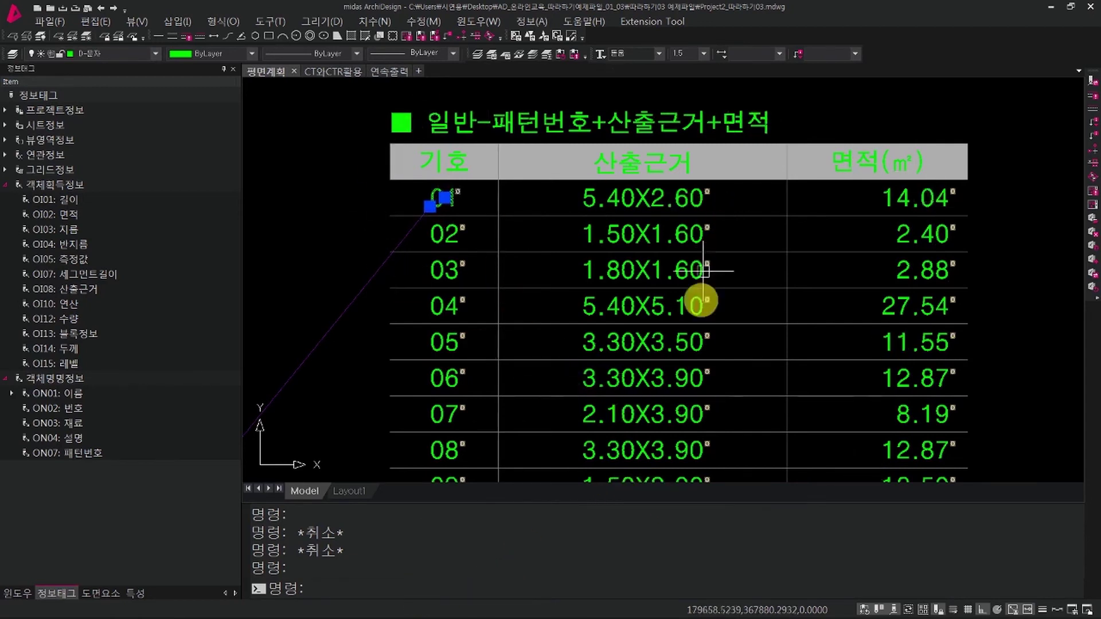
# Trace the 01 entry's link back to the plan, and select the 합계 value to check which area cells feed it.
pyautogui.scroll(-3, 629, 352)
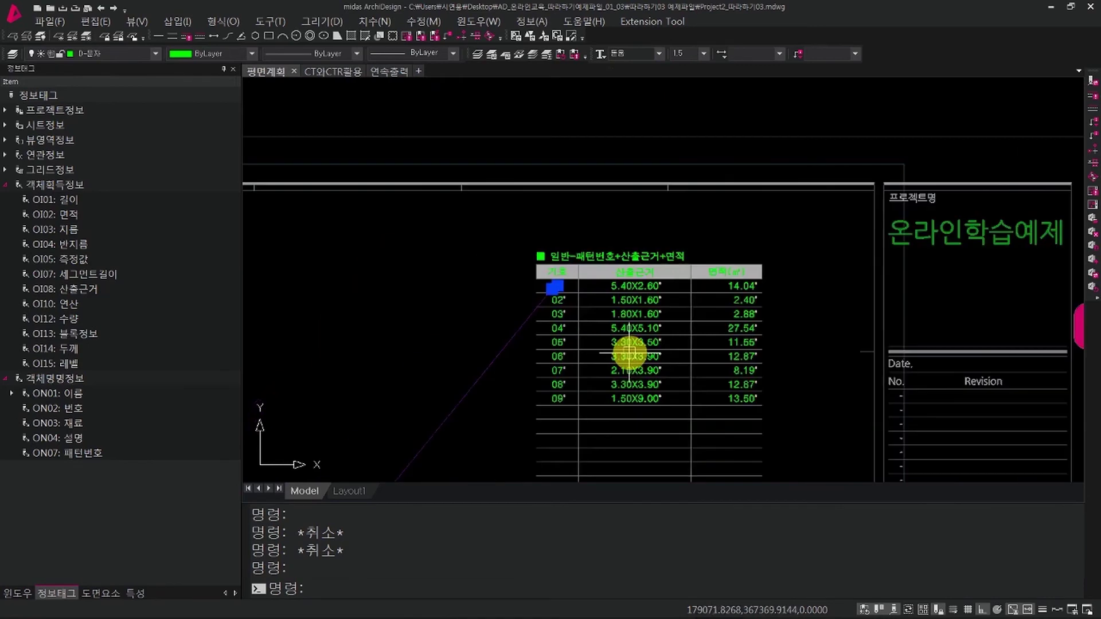
pyautogui.scroll(-1, 629, 352)
pyautogui.scroll(-1, 573, 316)
pyautogui.scroll(-2, 569, 268)
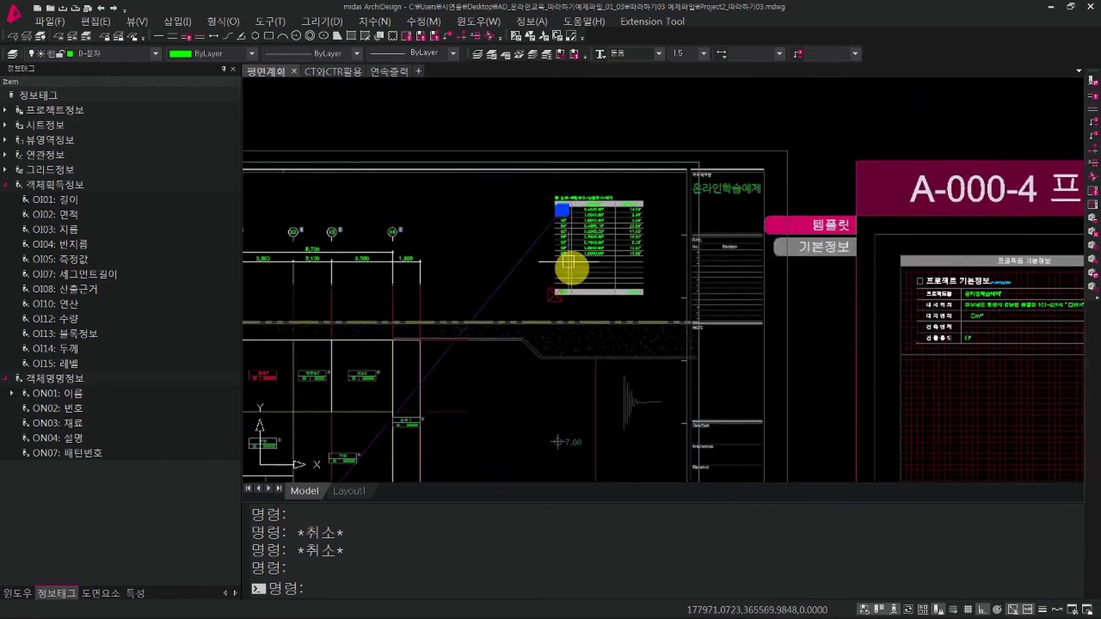
pyautogui.scroll(1, 427, 396)
pyautogui.scroll(4, 698, 187)
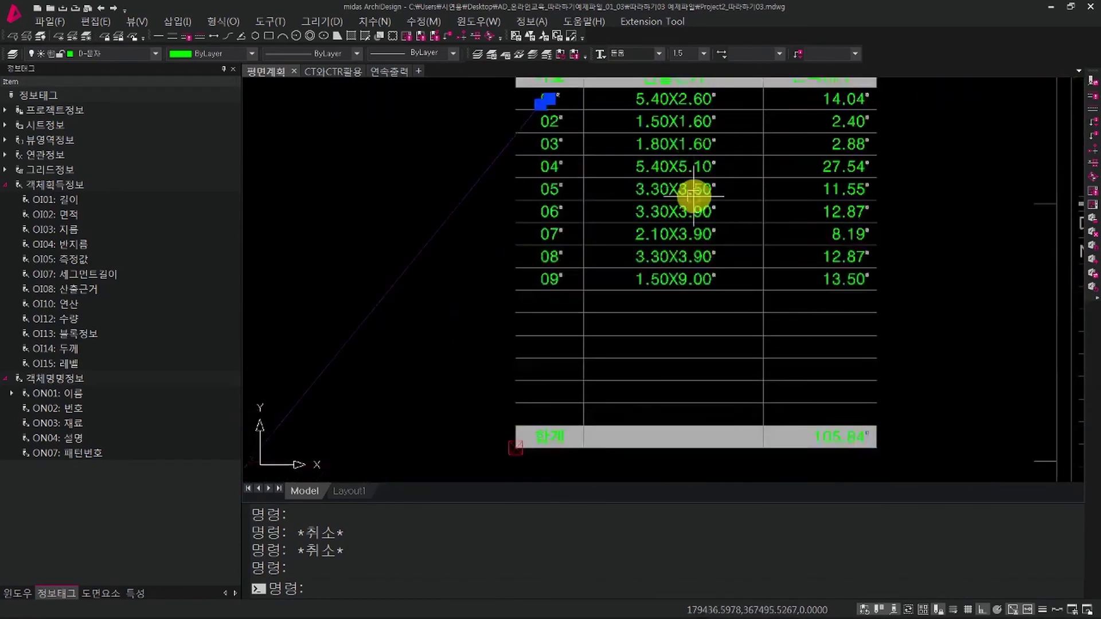
pyautogui.moveTo(694, 195); pyautogui.dragTo(705, 227, button='middle')
pyautogui.click(838, 456)
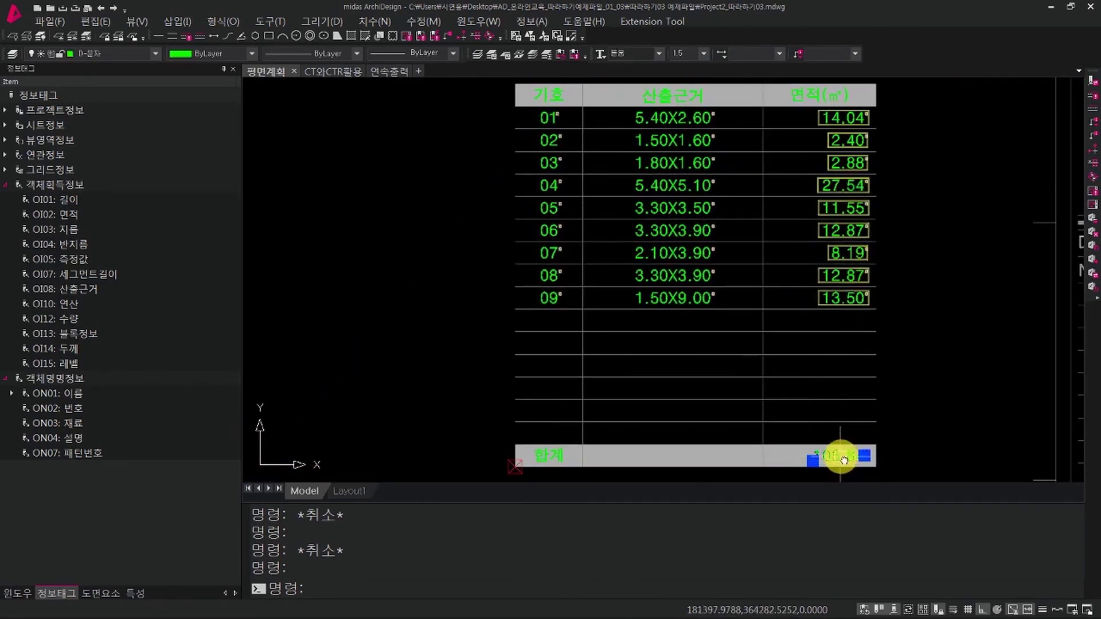
pyautogui.moveTo(840, 457); pyautogui.dragTo(836, 436, button='middle')
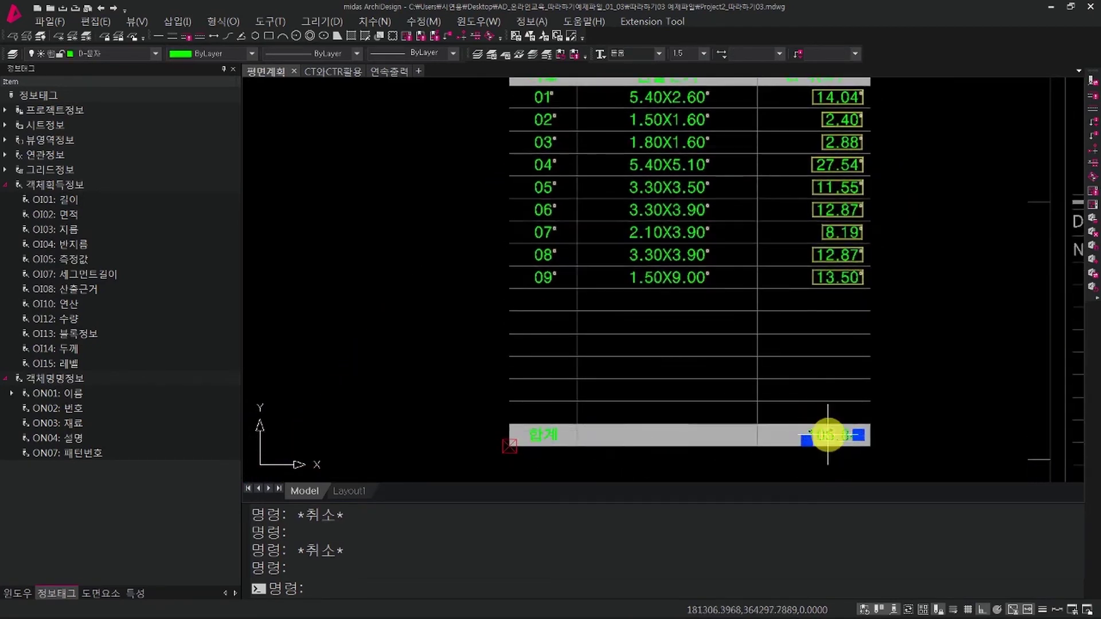
# Open the 합계 value's SUM formula, check which area cells its TAG references point to, and cancel the edit.
pyautogui.doubleClick(827, 435)
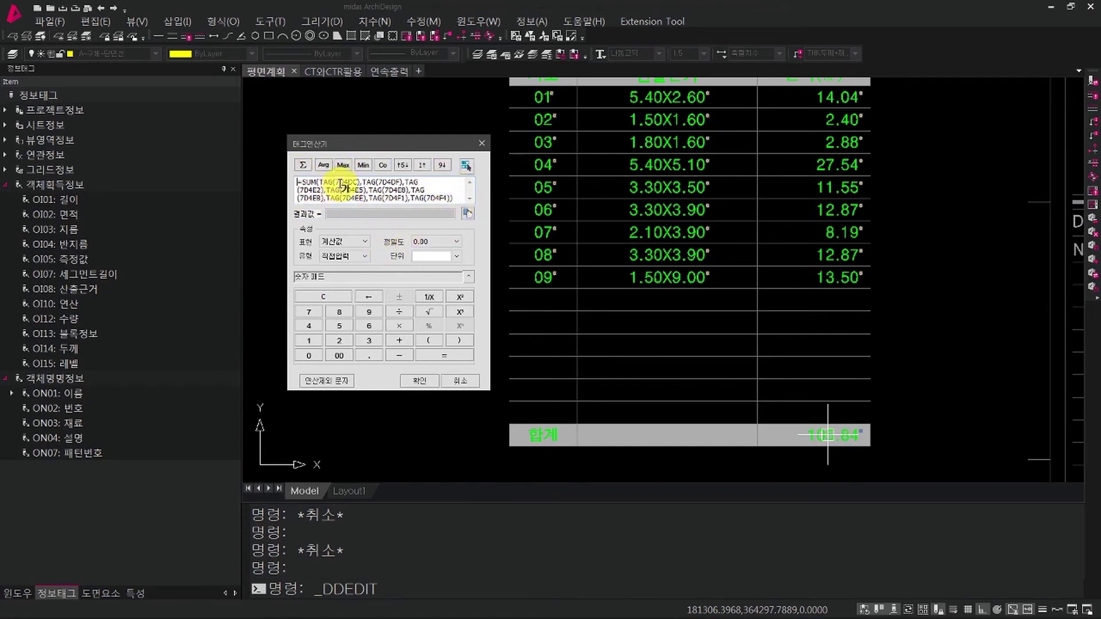
pyautogui.click(342, 185)
pyautogui.click(360, 191)
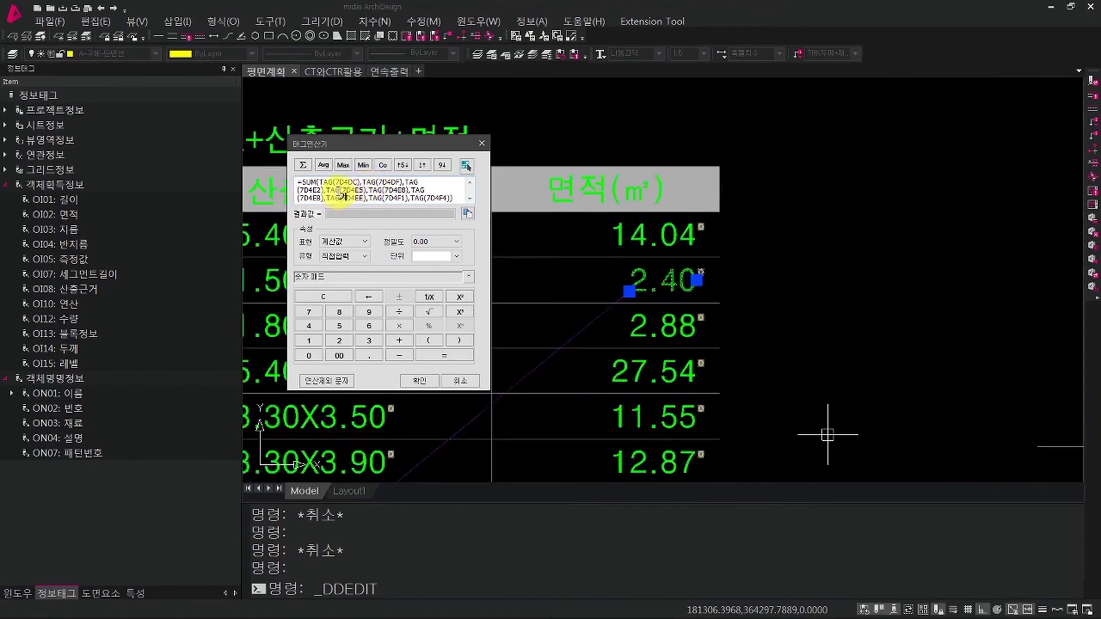
pyautogui.click(338, 191)
pyautogui.click(386, 196)
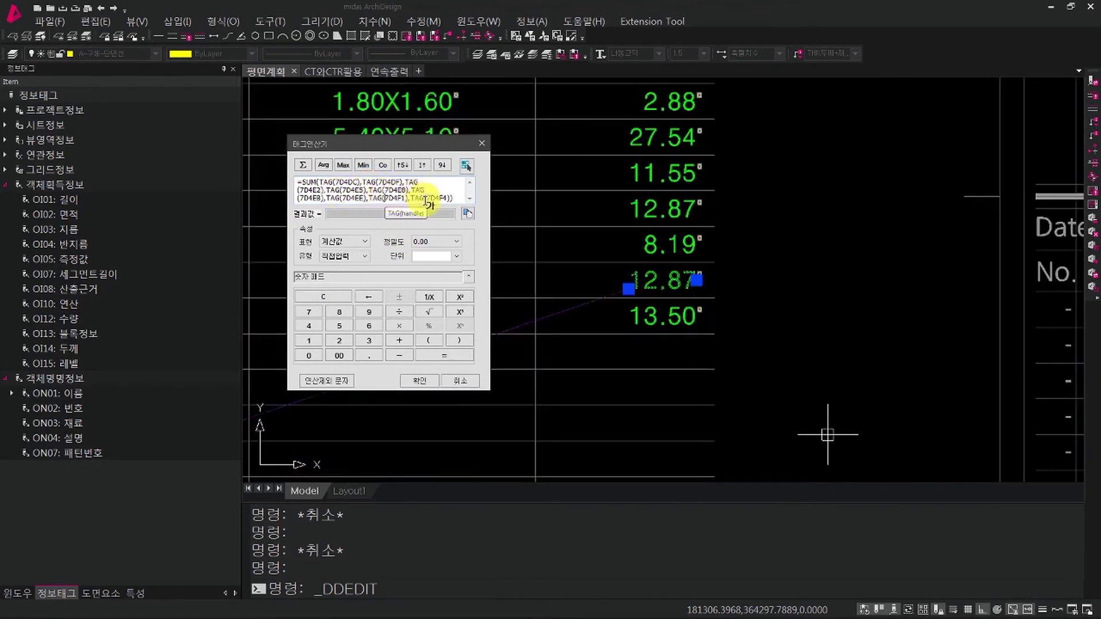
pyautogui.click(465, 382)
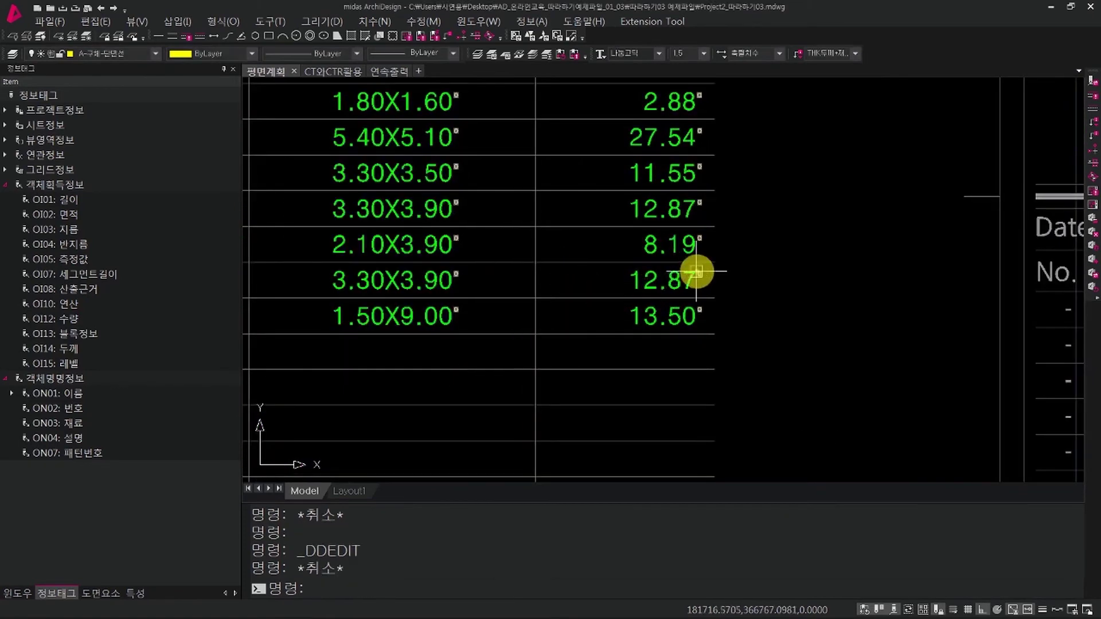
# Trace the link of the table's 08 area value to the 침실2 region in the floor plan.
pyautogui.scroll(-5, 641, 290)
pyautogui.scroll(1, 417, 356)
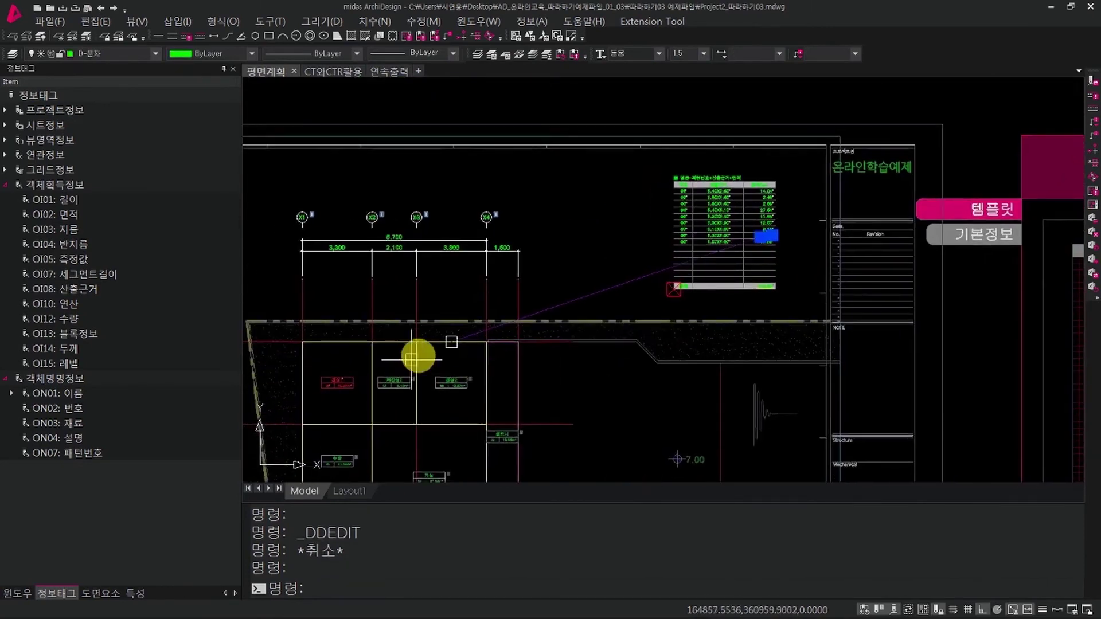
pyautogui.scroll(2, 479, 344)
pyautogui.scroll(8, 978, 160)
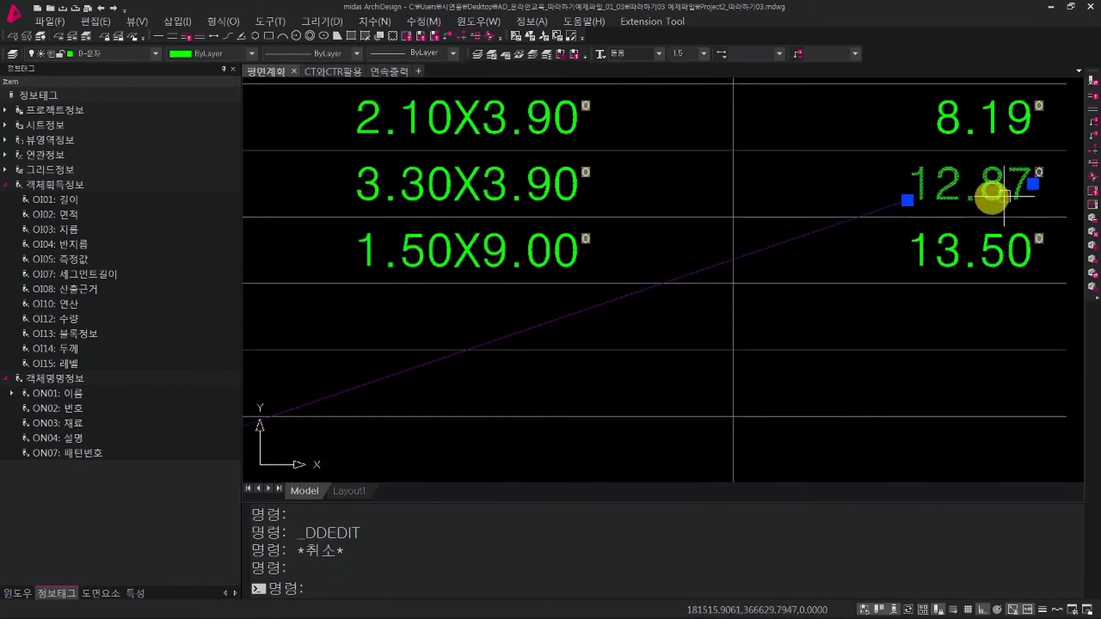
pyautogui.scroll(-4, 948, 231)
pyautogui.moveTo(573, 405); pyautogui.dragTo(574, 286, button='middle')
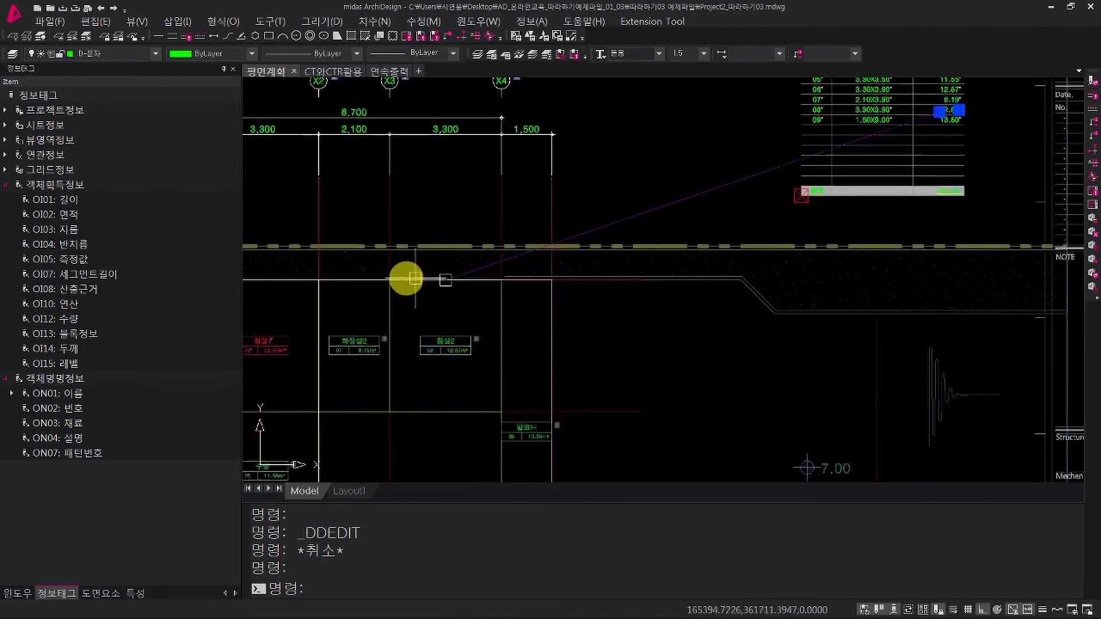
pyautogui.moveTo(685, 280); pyautogui.dragTo(551, 347, button='middle')
pyautogui.moveTo(780, 263); pyautogui.dragTo(815, 253, button='middle')
# Move the 08 area value's link end off the 침실2 outline into empty space, and attach it back to that outline.
pyautogui.click(346, 337)
pyautogui.click(346, 283)
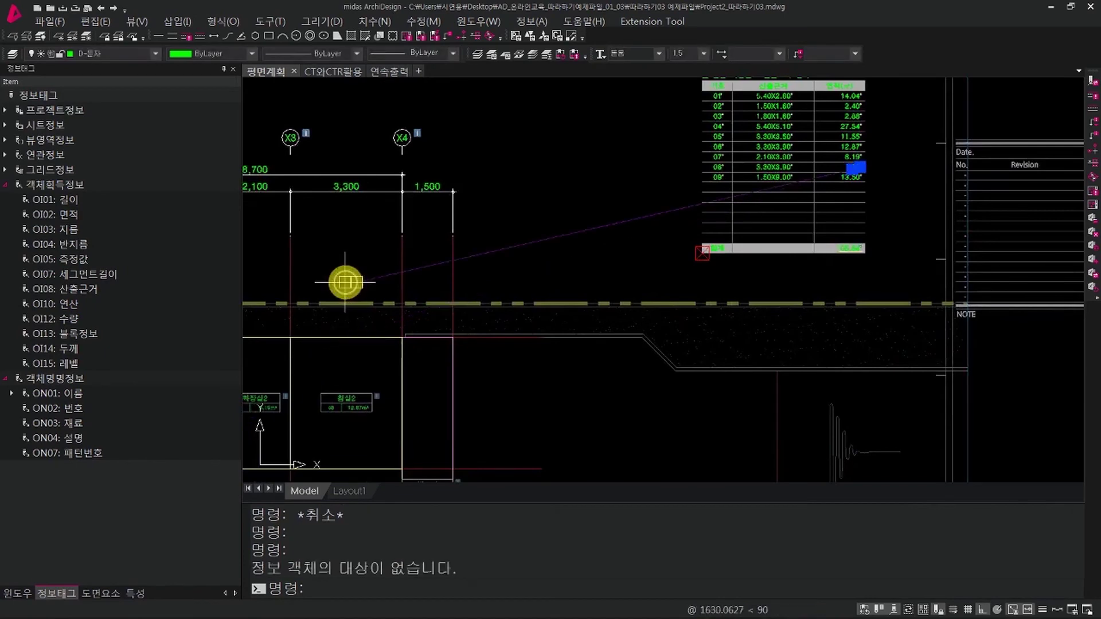
pyautogui.press('Escape')
pyautogui.scroll(3, 901, 149)
pyautogui.scroll(1, 697, 223)
pyautogui.click(729, 237)
pyautogui.scroll(-5, 716, 241)
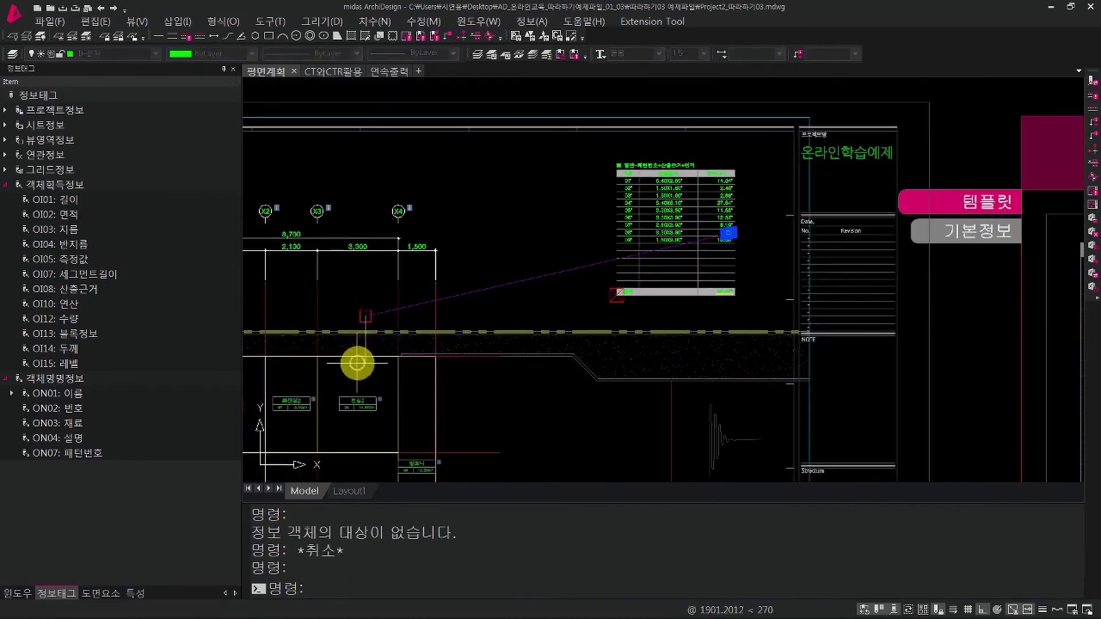
pyautogui.click(358, 359)
pyautogui.press('Escape')
# Locate the standalone site boundary outline above the floor plan sheet and select it to examine its vertices.
pyautogui.scroll(-4, 604, 314)
pyautogui.scroll(5, 604, 315)
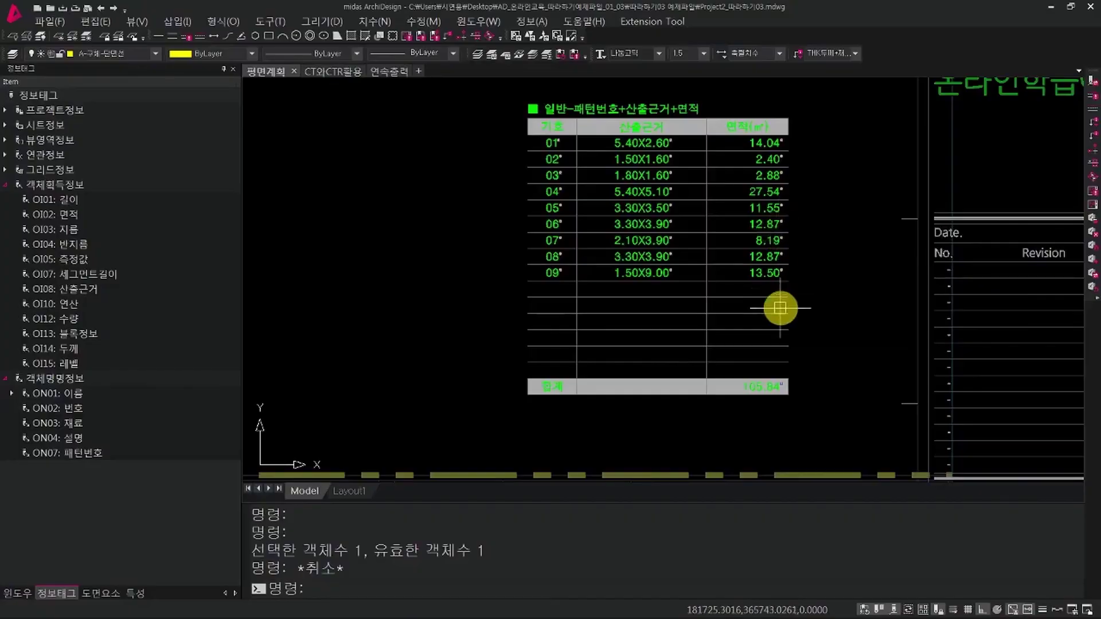
pyautogui.scroll(-5, 783, 307)
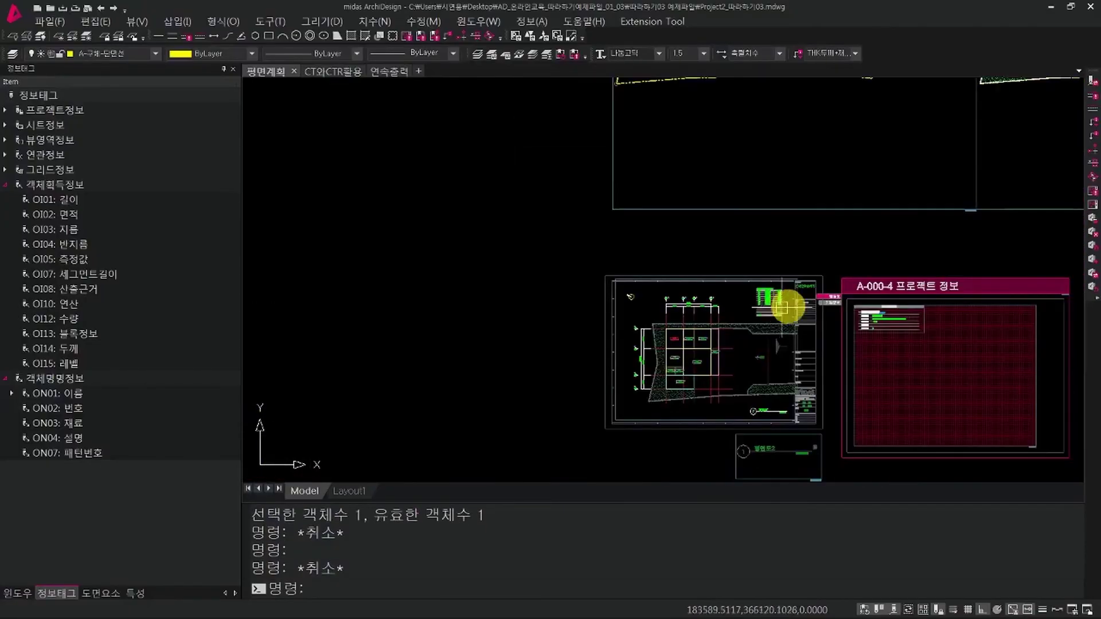
pyautogui.moveTo(783, 307)
pyautogui.mouseDown(button='middle')
pyautogui.moveTo(665, 350)
pyautogui.moveTo(659, 296)
pyautogui.mouseUp(button='middle')
pyautogui.moveTo(630, 227); pyautogui.dragTo(626, 423, button='middle')
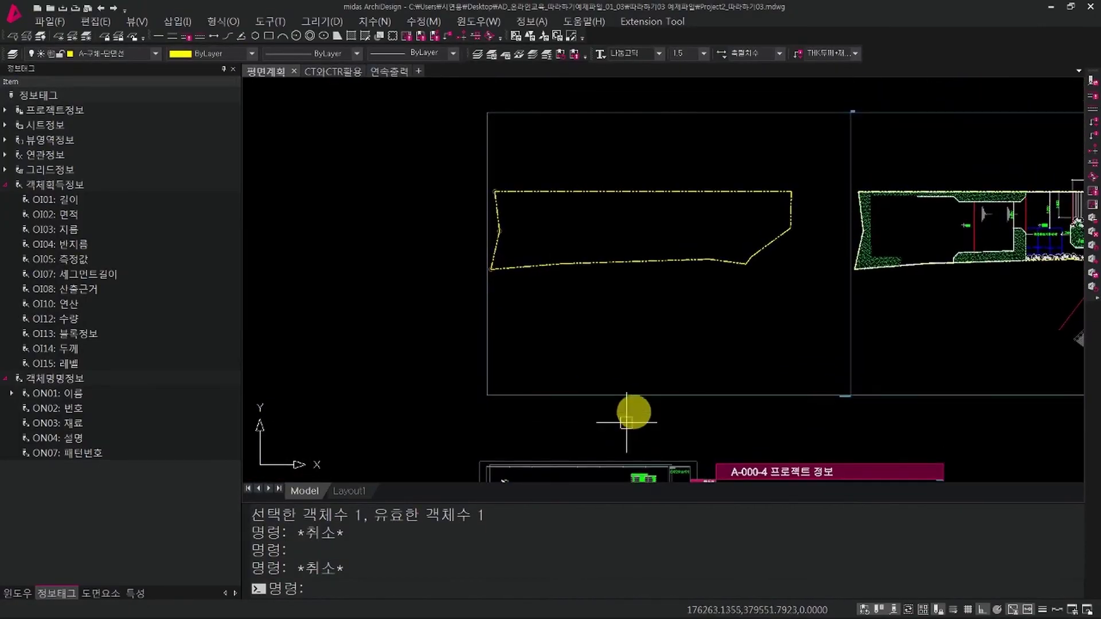
pyautogui.scroll(3, 673, 298)
pyautogui.click(634, 272)
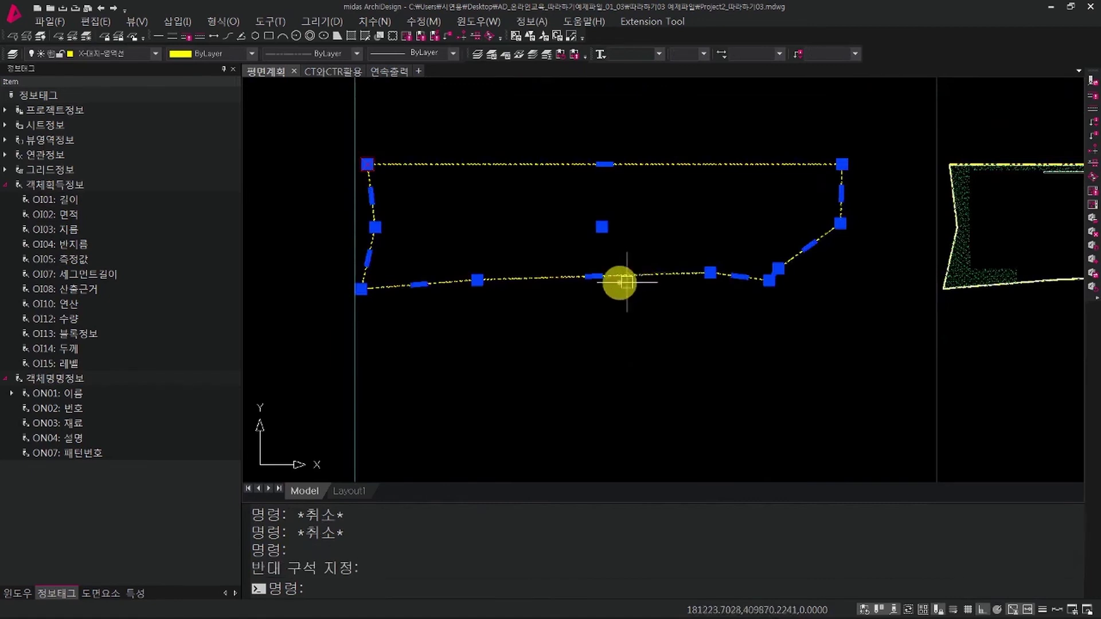
pyautogui.scroll(2, 626, 282)
pyautogui.moveTo(772, 309); pyautogui.dragTo(784, 309, button='middle')
pyautogui.press('Escape')
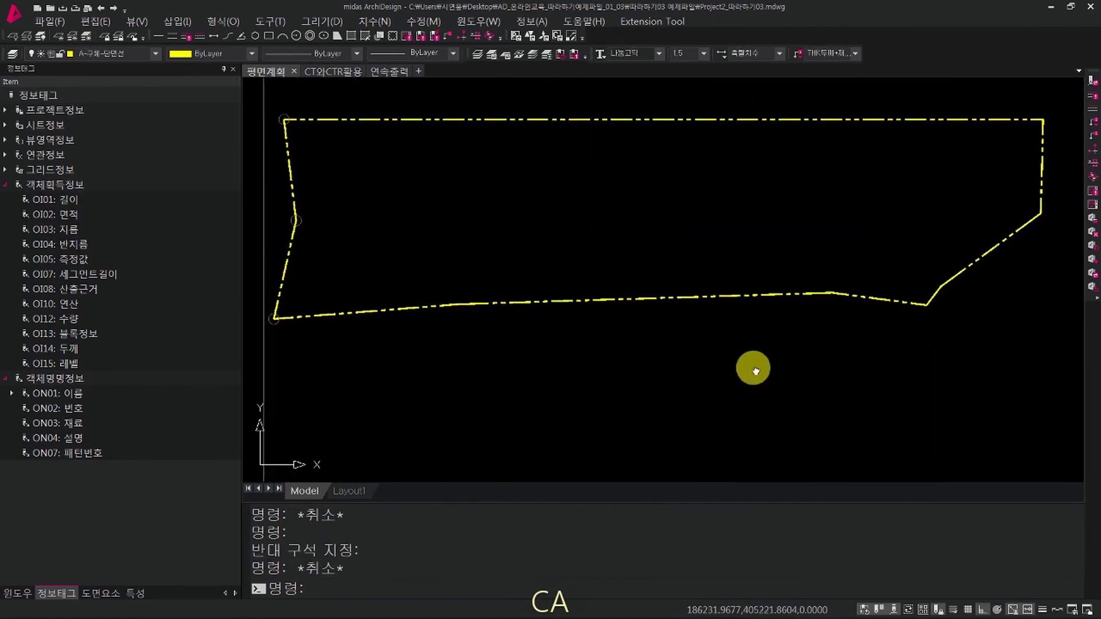
pyautogui.moveTo(755, 371); pyautogui.dragTo(747, 344, button='middle')
pyautogui.press('Escape')
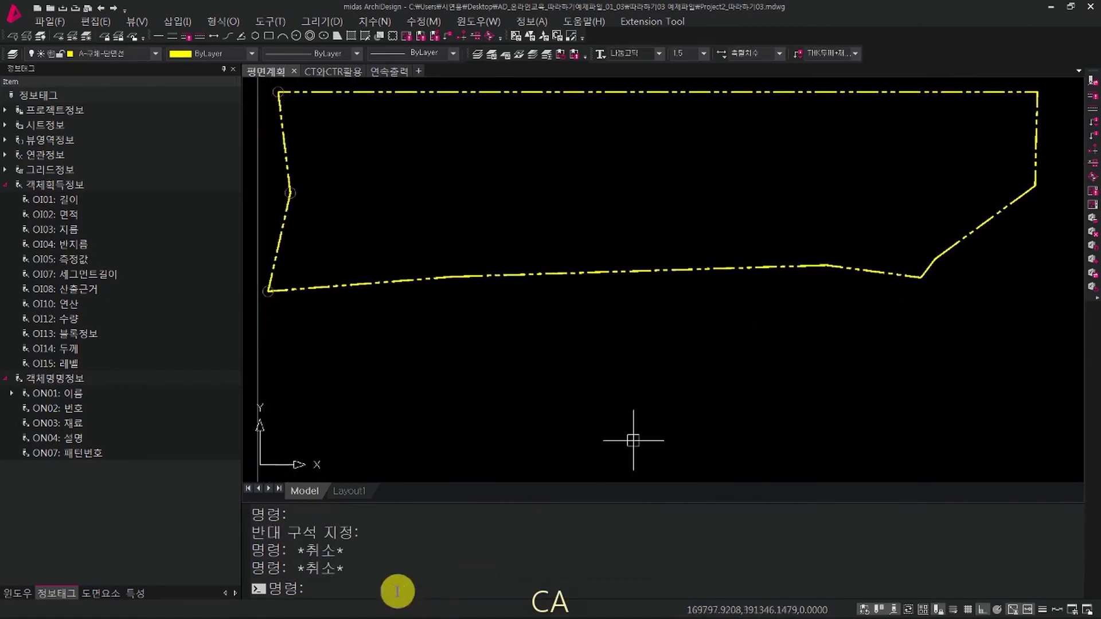
# Start the CA area calculation, set its 계산법 to 삼각법, and review the current calculation and table settings.
pyautogui.write('CA')
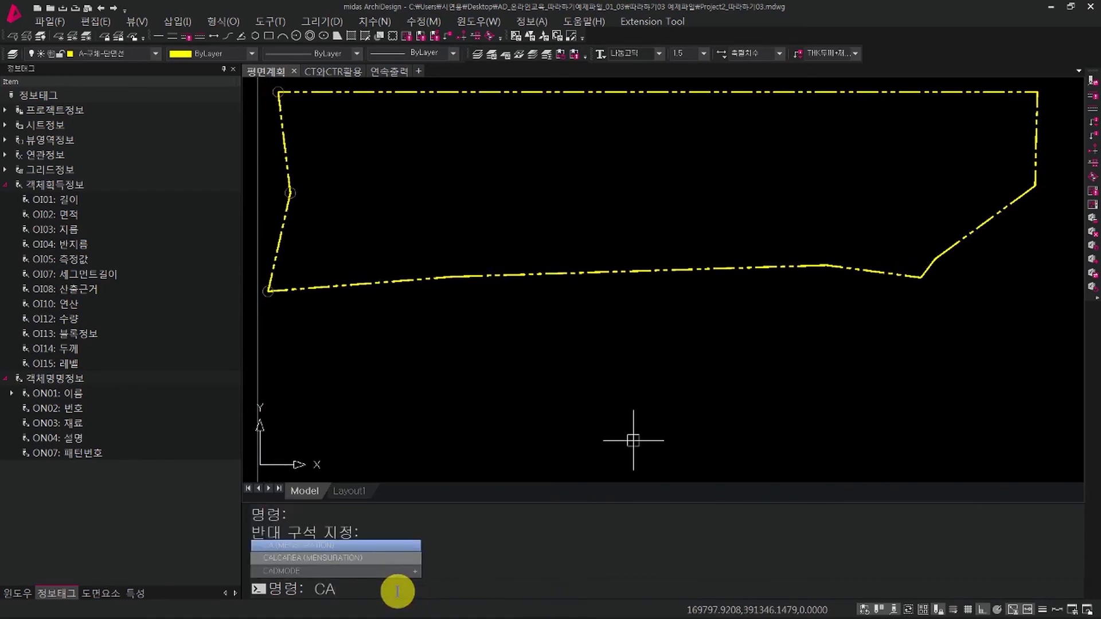
pyautogui.press('Return')
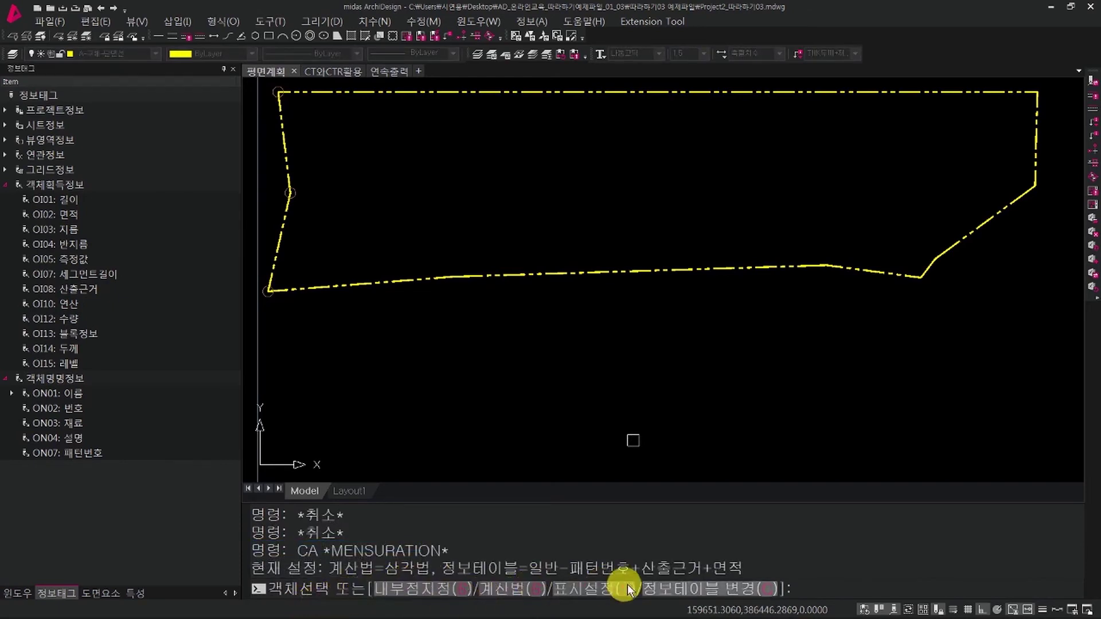
pyautogui.click(506, 586)
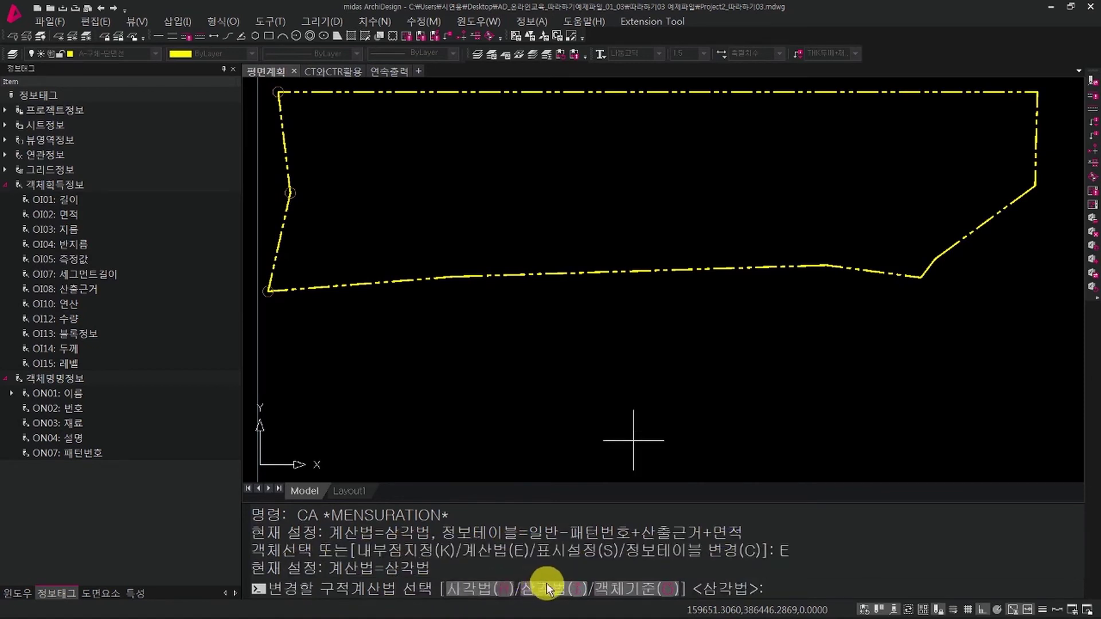
pyautogui.click(541, 586)
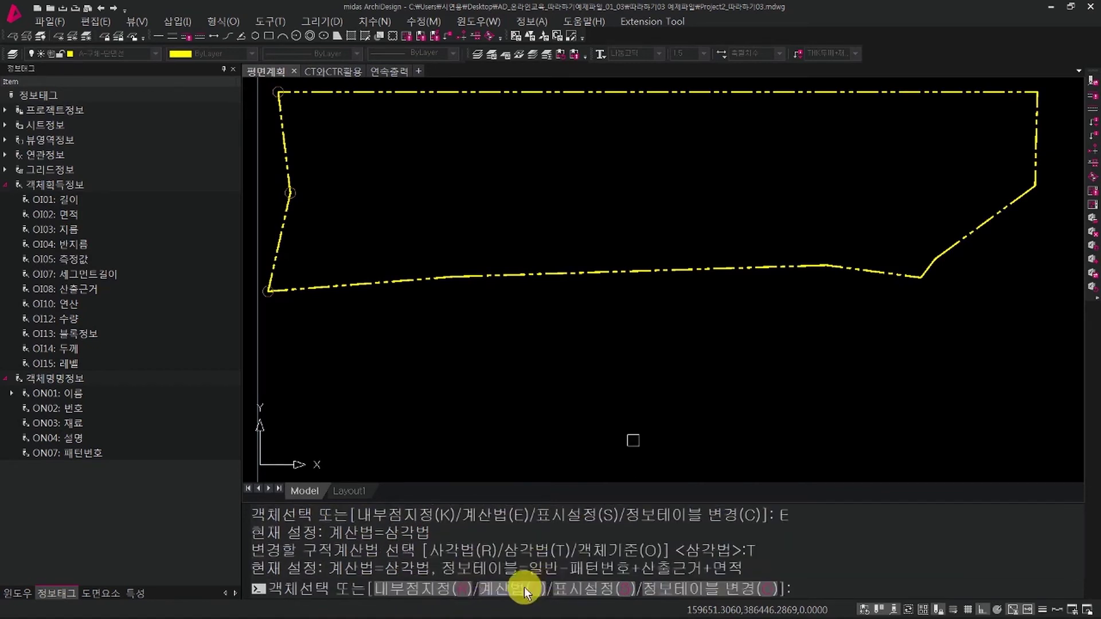
pyautogui.moveTo(437, 568); pyautogui.dragTo(327, 569)
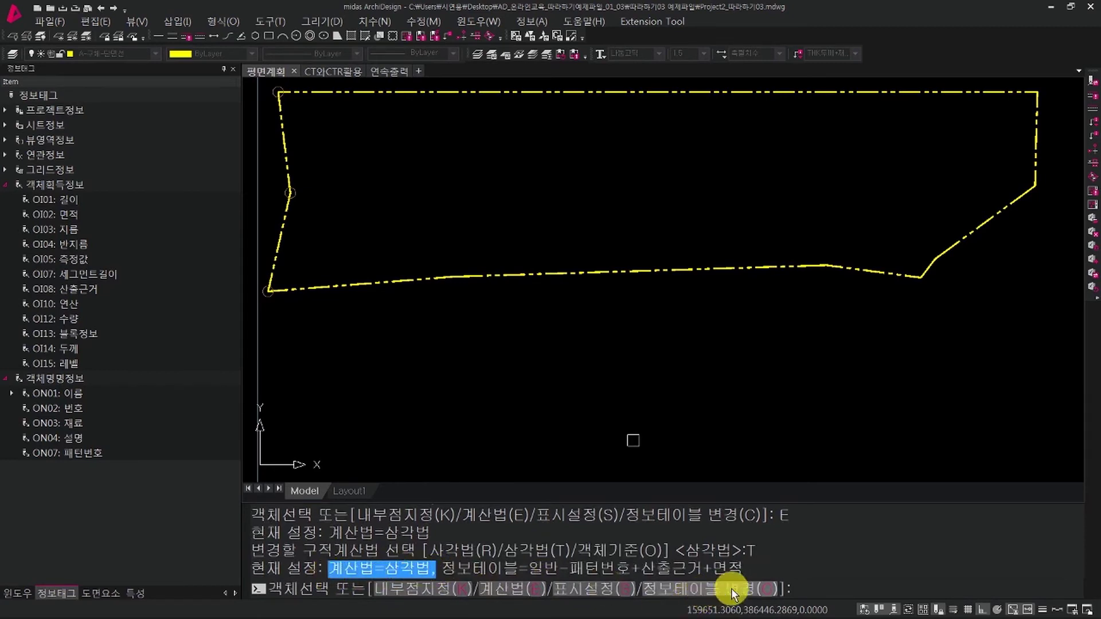
pyautogui.moveTo(443, 568); pyautogui.dragTo(748, 568)
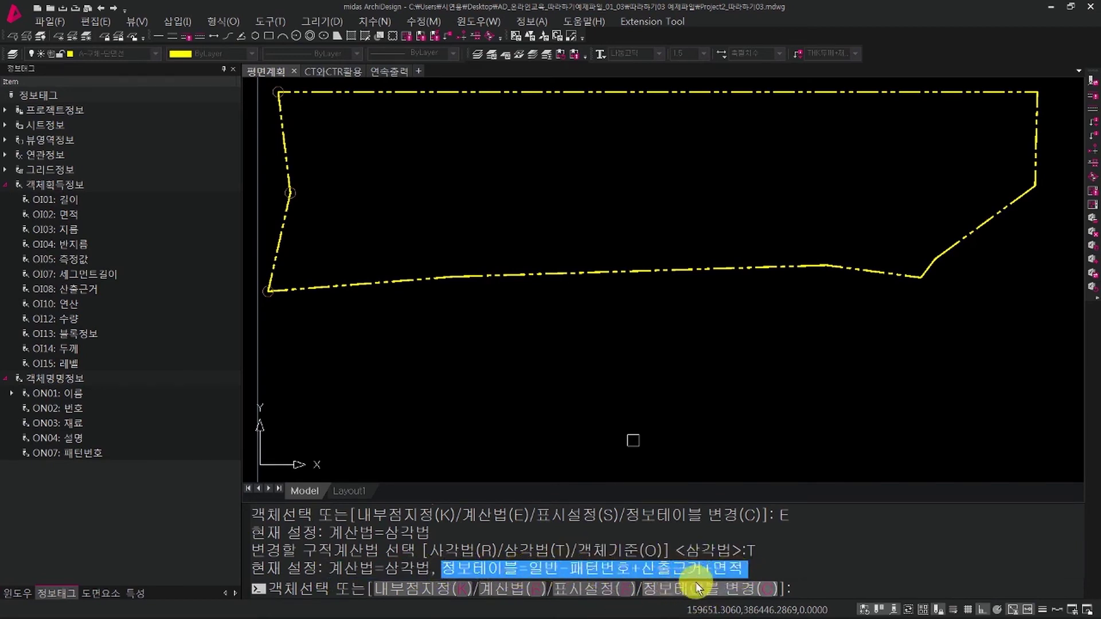
# Set the calculation's information table format to 일반-패턴번호+산출근거+면적 from the project's 면적표 elements.
pyautogui.click(727, 596)
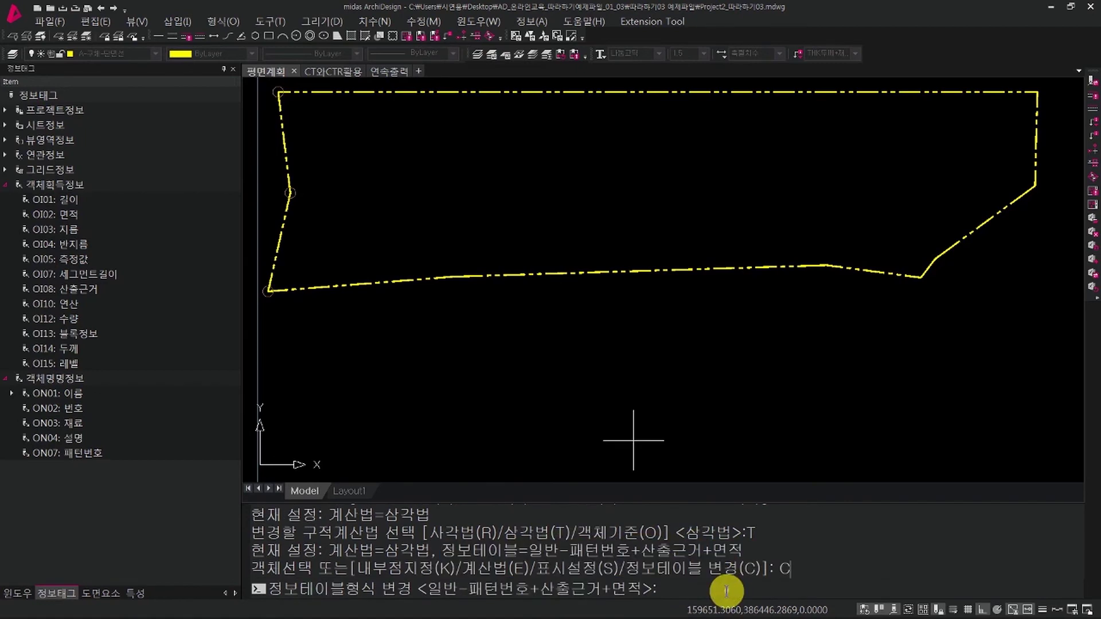
pyautogui.click(101, 593)
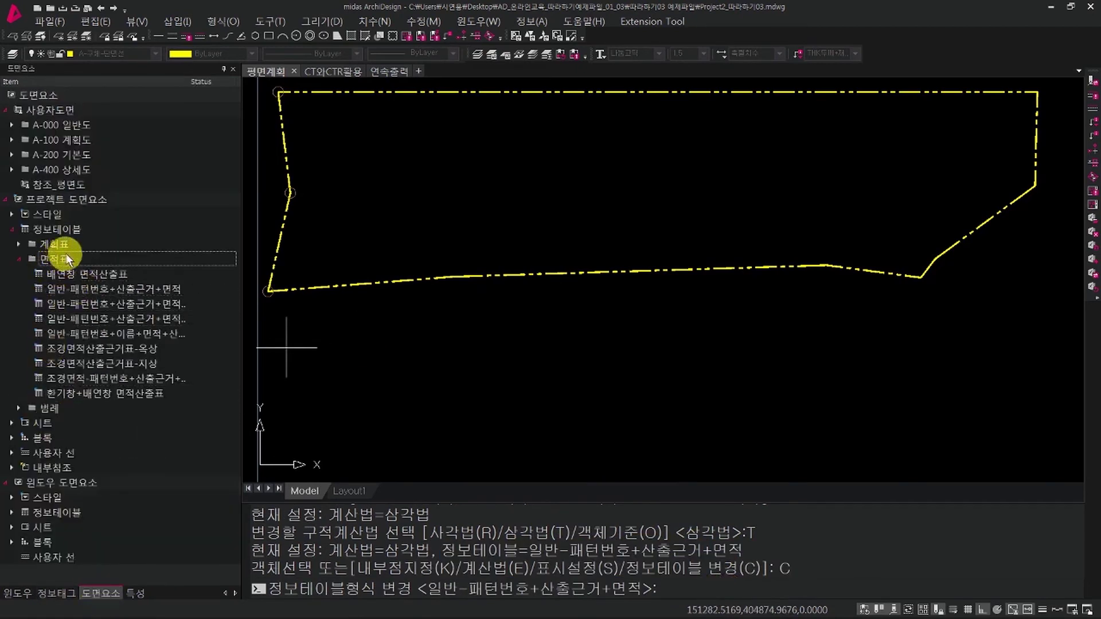
pyautogui.doubleClick(88, 292)
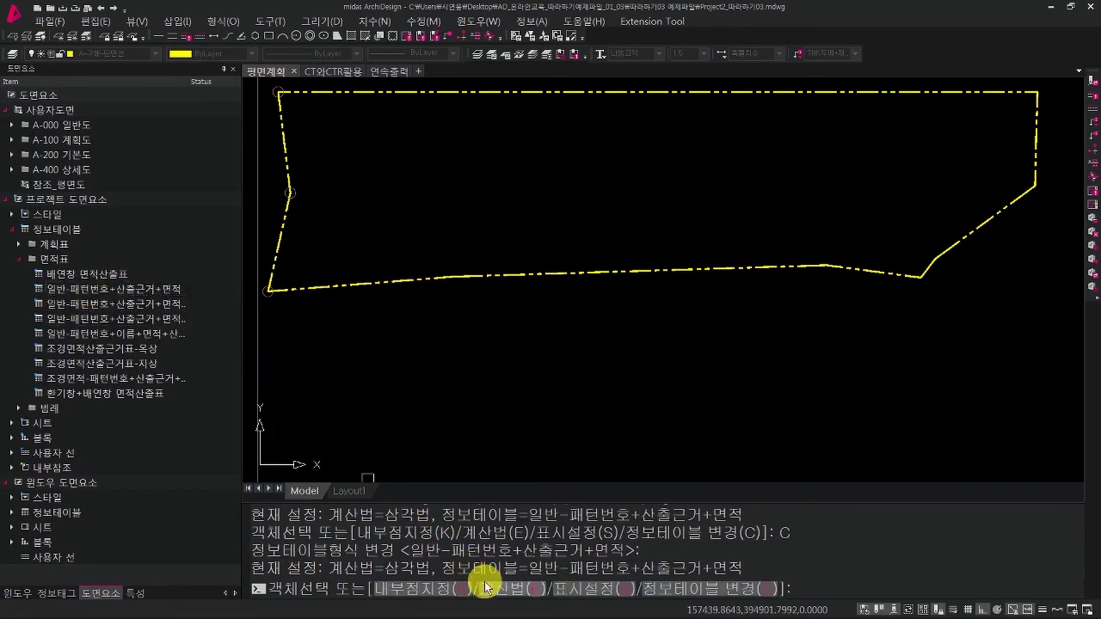
pyautogui.moveTo(440, 570); pyautogui.dragTo(749, 567)
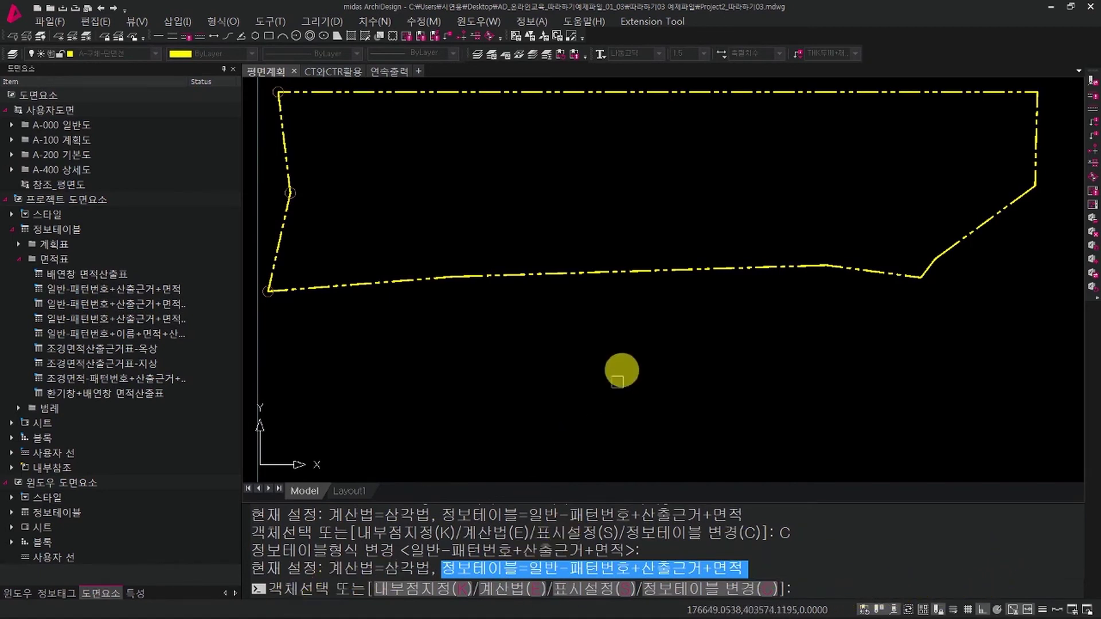
# Triangulate the site boundary from a point on its upper edge and place the area table below the outline.
pyautogui.click(622, 273)
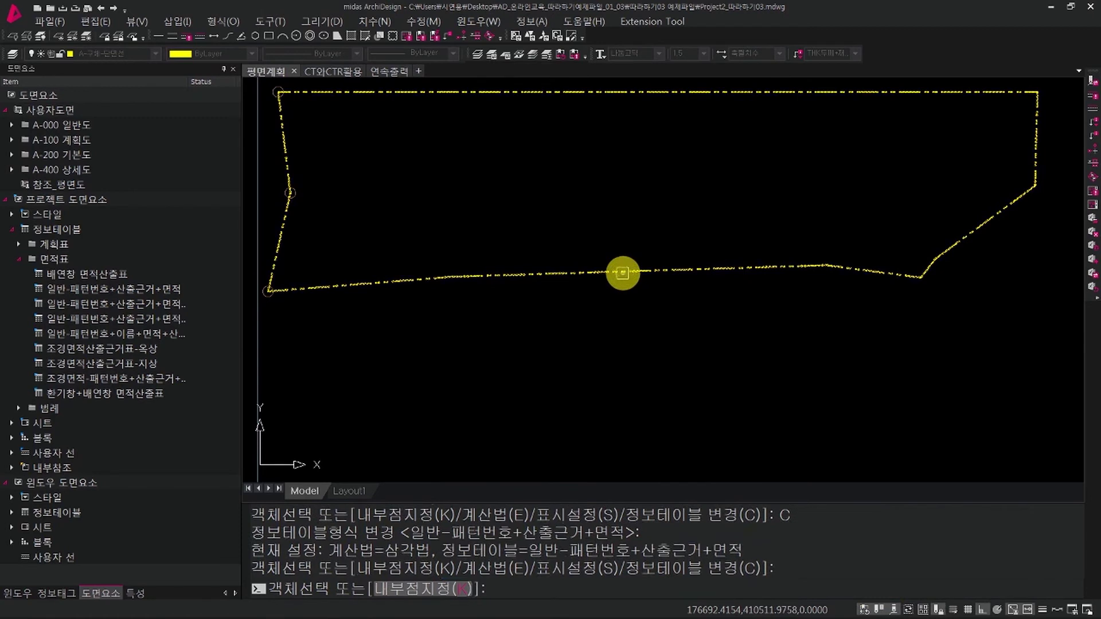
pyautogui.press('Return')
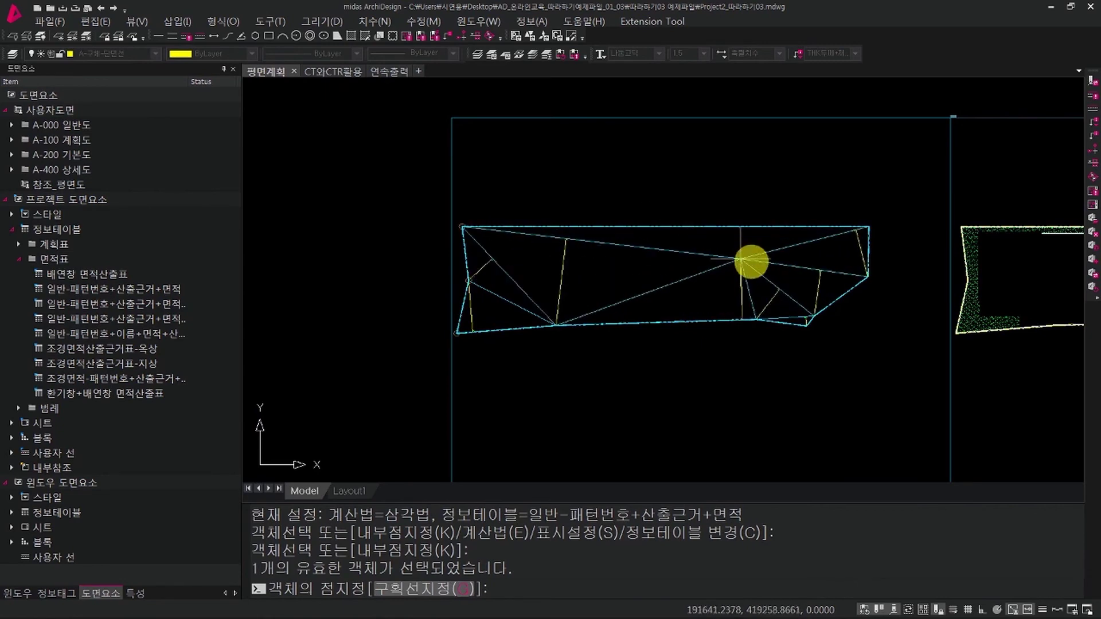
pyautogui.click(728, 224)
pyautogui.moveTo(737, 320); pyautogui.dragTo(627, 235, button='middle')
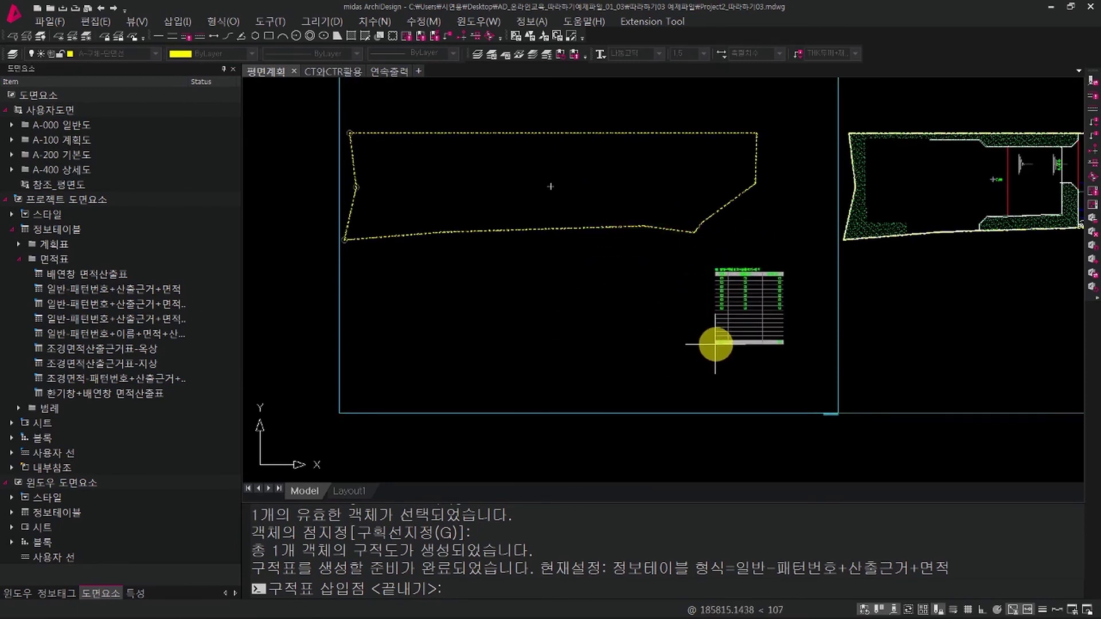
pyautogui.click(715, 344)
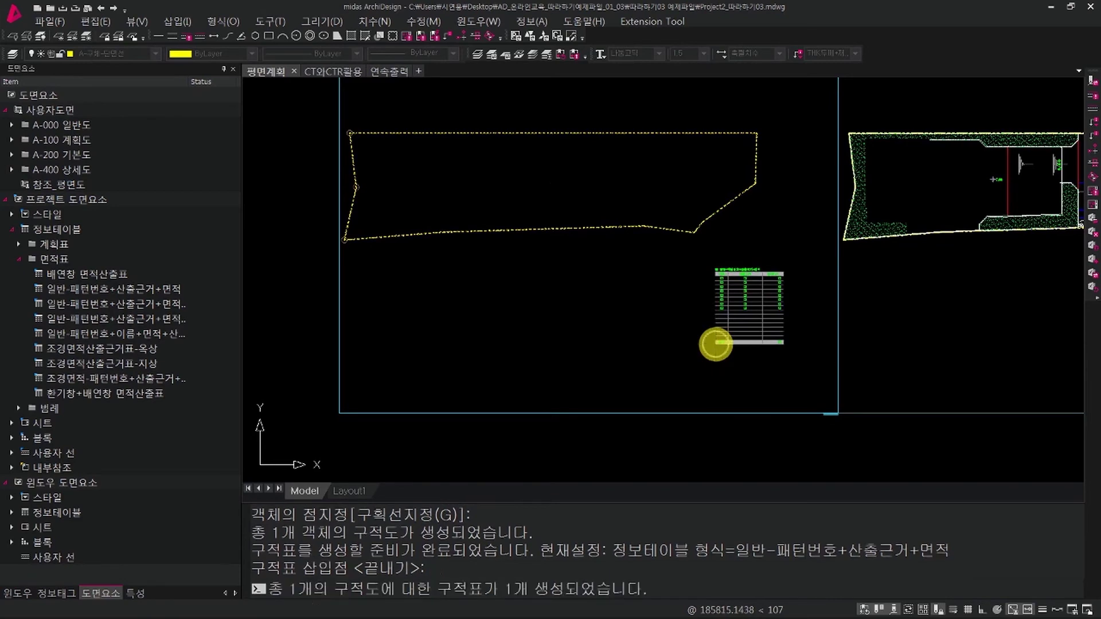
# Compare the numbered triangles and height lines inside the site boundary with the rows of the new area table.
pyautogui.scroll(2, 625, 323)
pyautogui.moveTo(626, 322); pyautogui.dragTo(844, 458, button='middle')
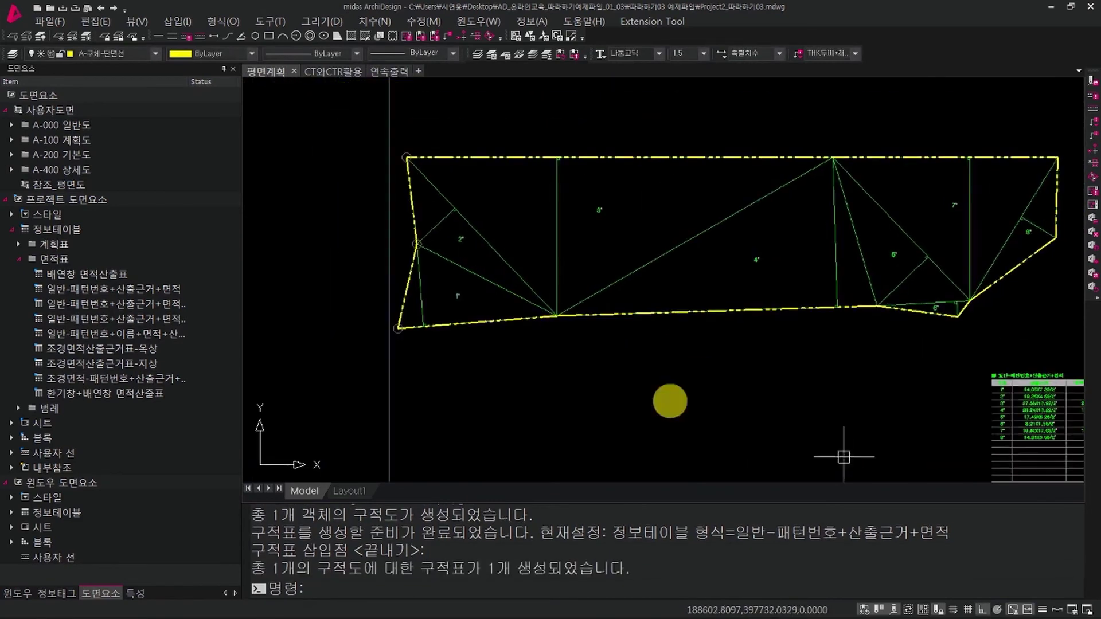
pyautogui.scroll(4, 421, 200)
pyautogui.moveTo(519, 246); pyautogui.dragTo(500, 194, button='middle')
pyautogui.scroll(-2, 503, 197)
pyautogui.moveTo(820, 299); pyautogui.dragTo(246, 288, button='middle')
pyautogui.moveTo(629, 277); pyautogui.dragTo(568, 220, button='middle')
pyautogui.moveTo(835, 339); pyautogui.dragTo(761, 185, button='middle')
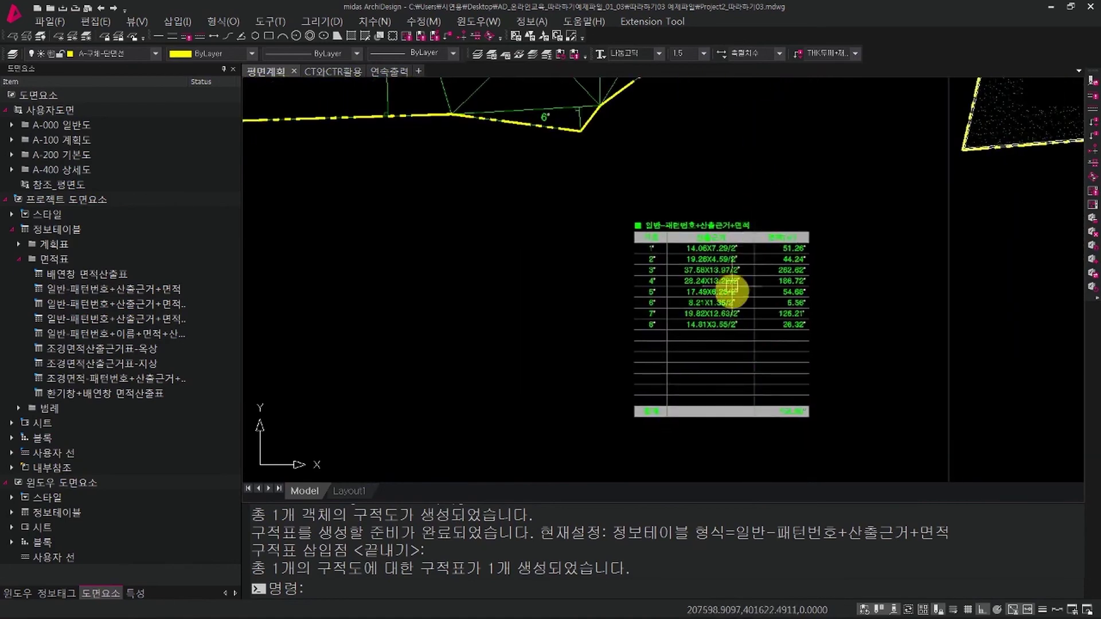
pyautogui.scroll(-3, 728, 355)
pyautogui.scroll(6, 705, 347)
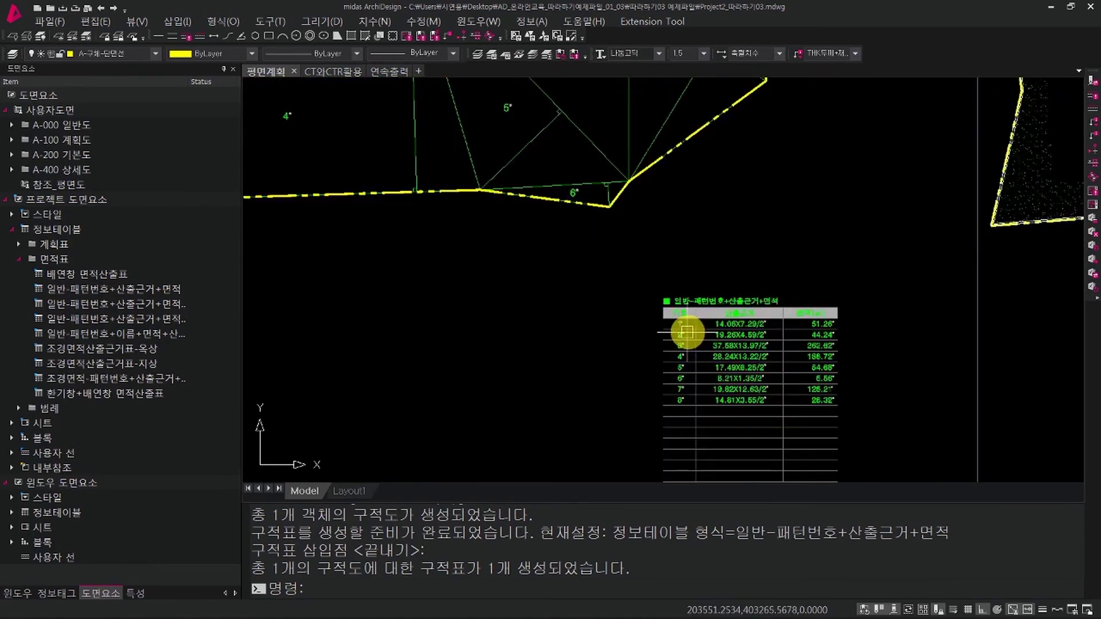
# Trace the table's 1 entry to its linked triangle, and examine that row's 산출근거 and 면적 entries.
pyautogui.press('Escape')
pyautogui.click(663, 315)
pyautogui.scroll(-8, 663, 314)
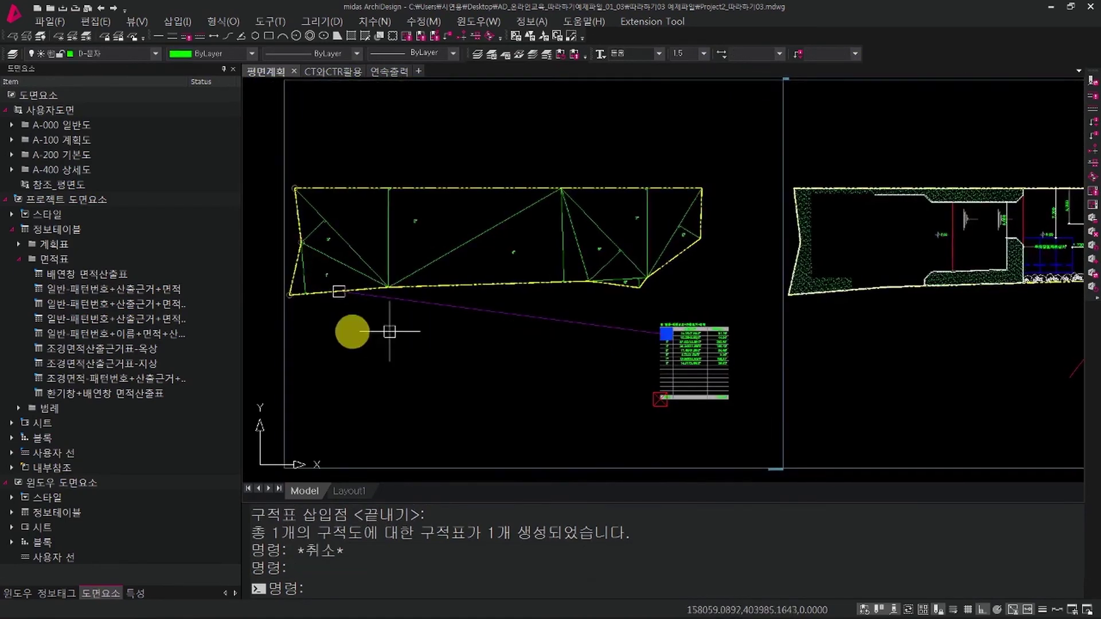
pyautogui.scroll(8, 694, 344)
pyautogui.moveTo(780, 294); pyautogui.dragTo(760, 294, button='middle')
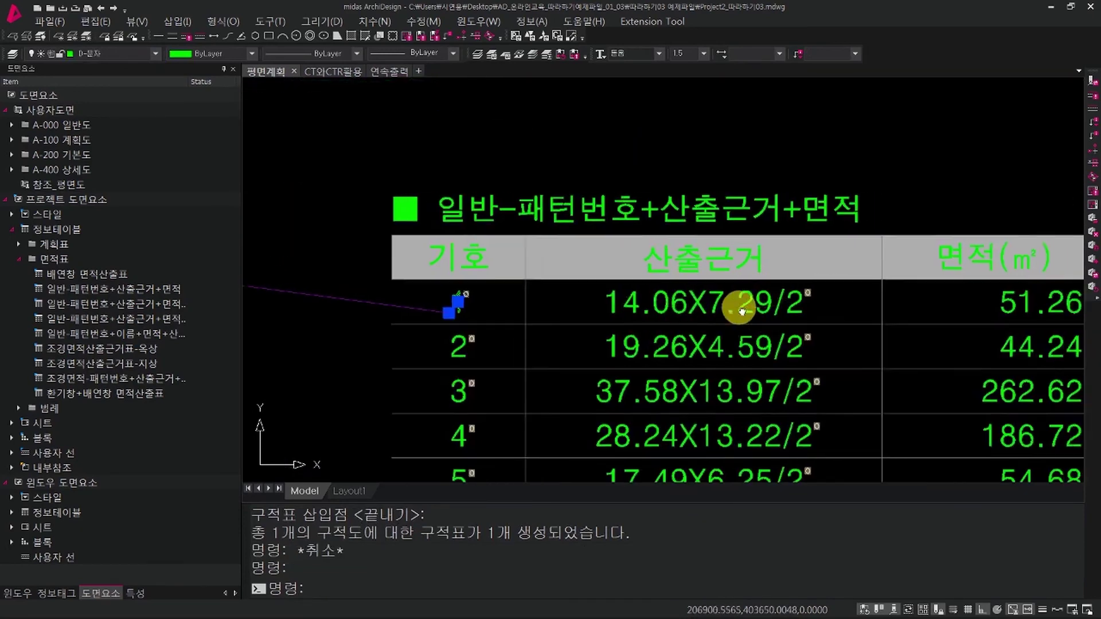
pyautogui.moveTo(871, 322); pyautogui.dragTo(653, 338, button='middle')
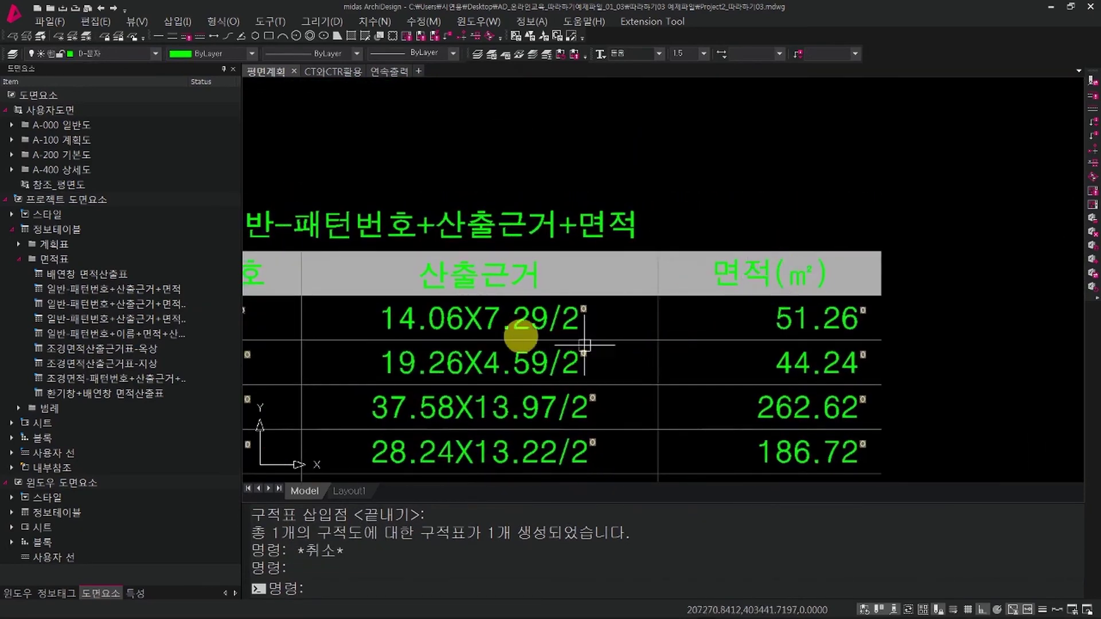
# Select the table's 합계 value to examine which area entries it sums, and check the whole table's links to the site triangles.
pyautogui.moveTo(525, 300); pyautogui.dragTo(610, 290, button='middle')
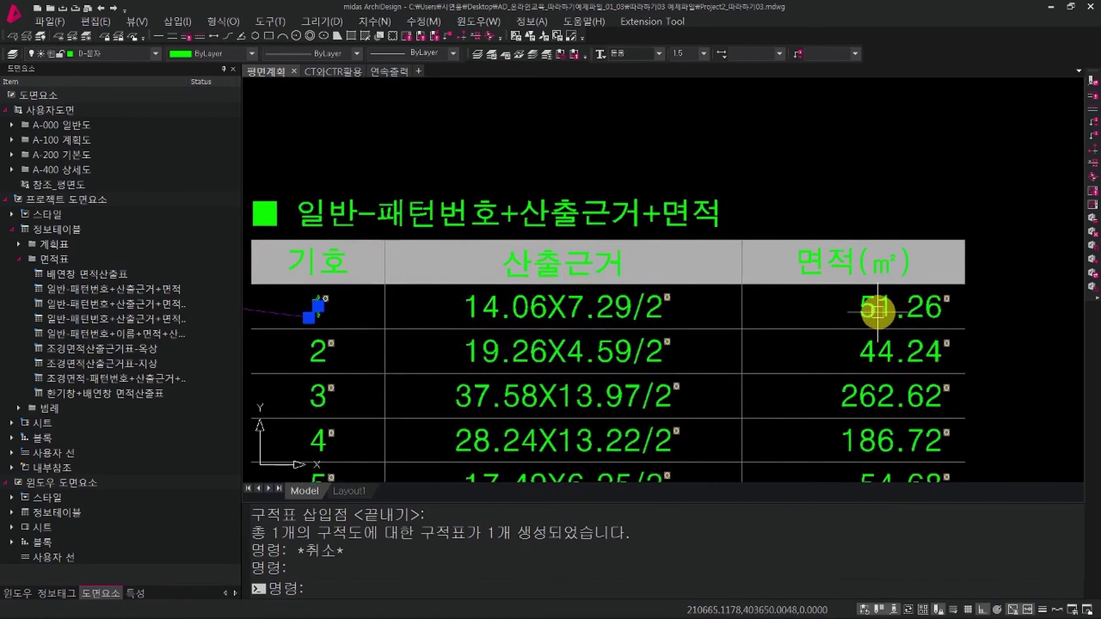
pyautogui.press('Escape')
pyautogui.scroll(-7, 877, 312)
pyautogui.scroll(4, 823, 358)
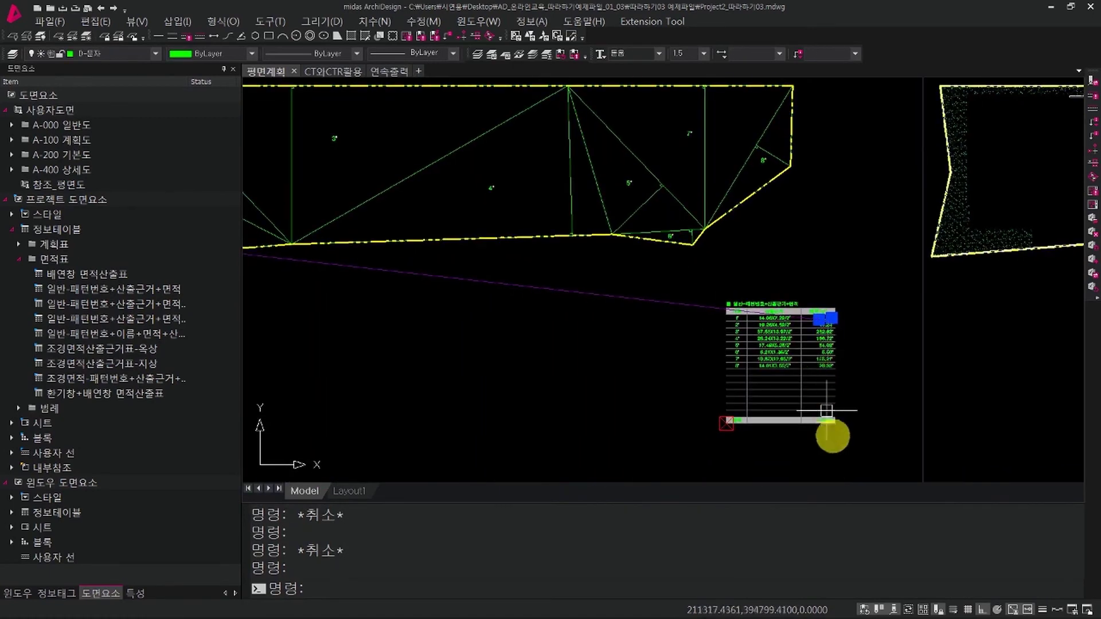
pyautogui.scroll(5, 825, 400)
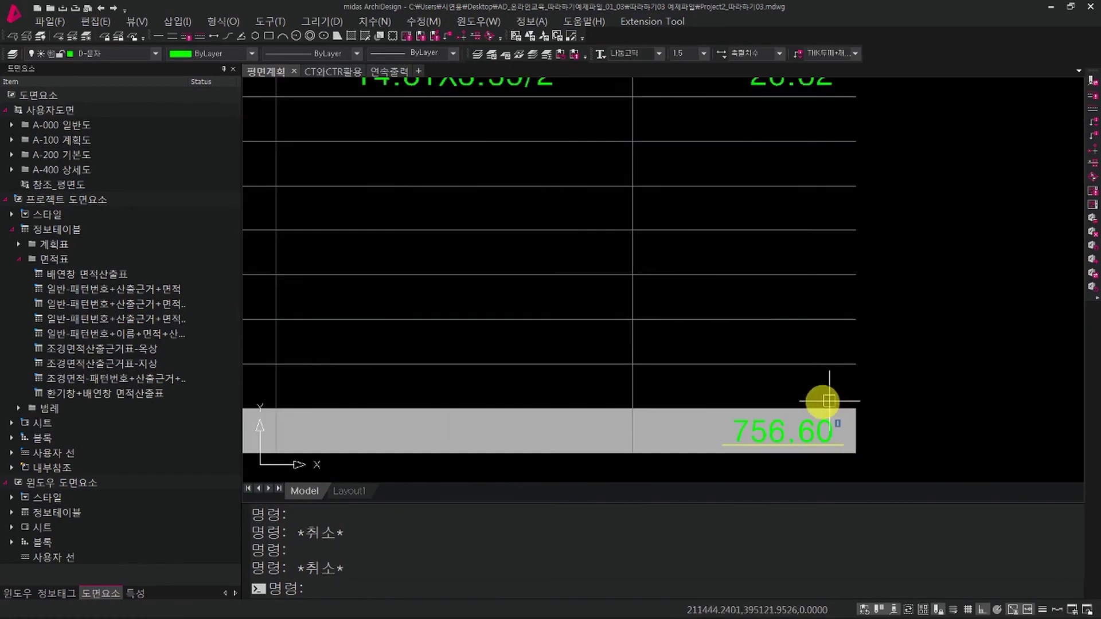
pyautogui.click(768, 433)
pyautogui.scroll(-5, 847, 409)
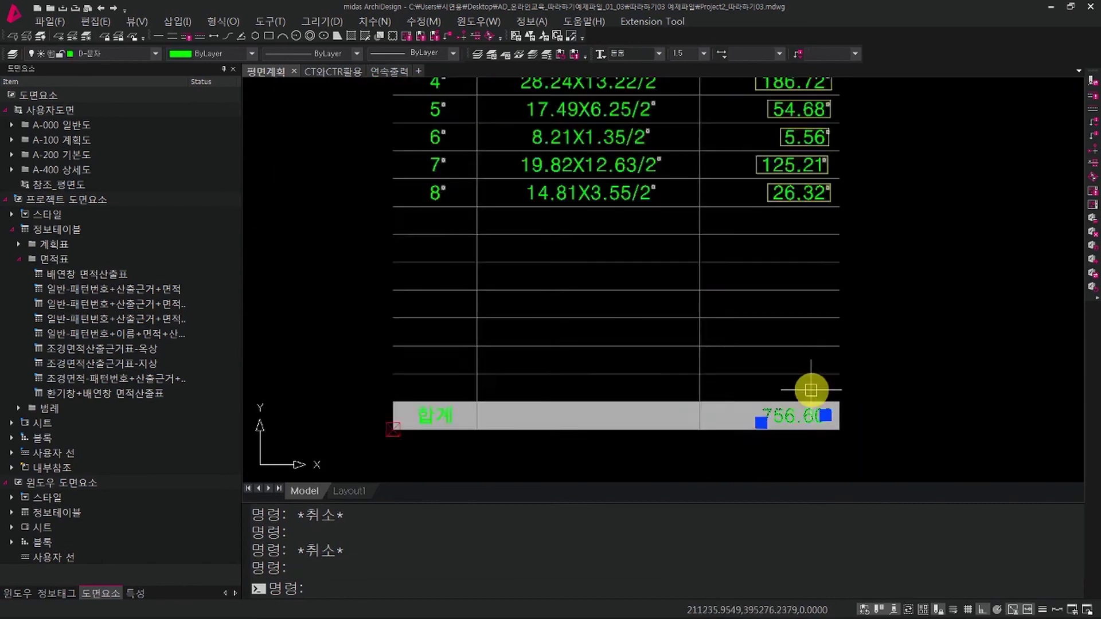
pyautogui.click(909, 437)
pyautogui.click(606, 176)
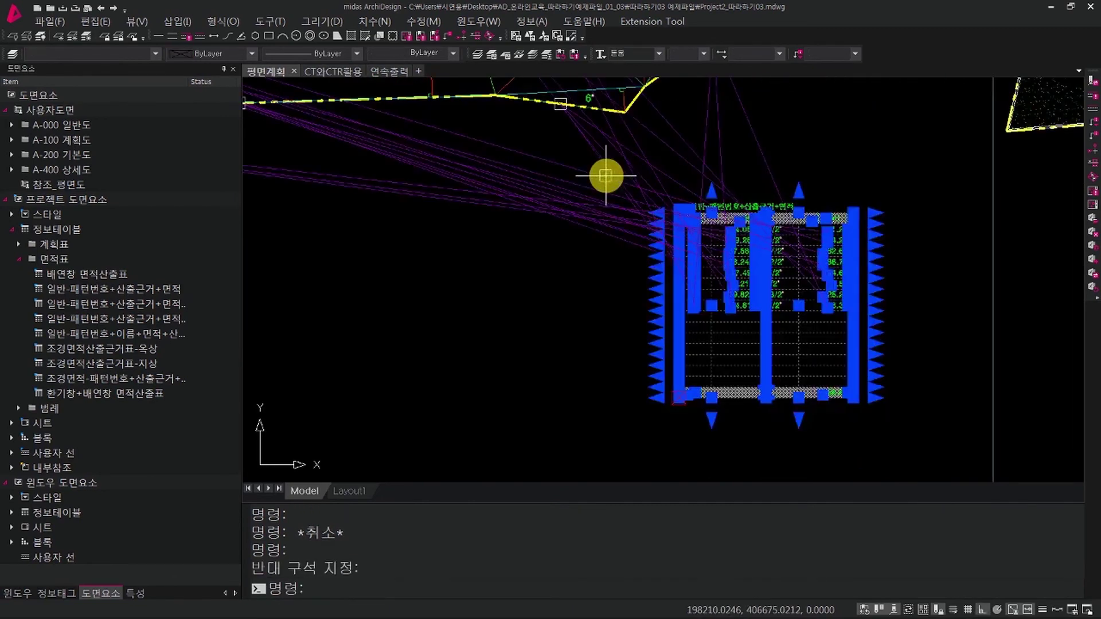
# Start the area calculation again and check its current calculation method and information table settings.
pyautogui.press('Escape')
pyautogui.write('ca')
pyautogui.press('Return')
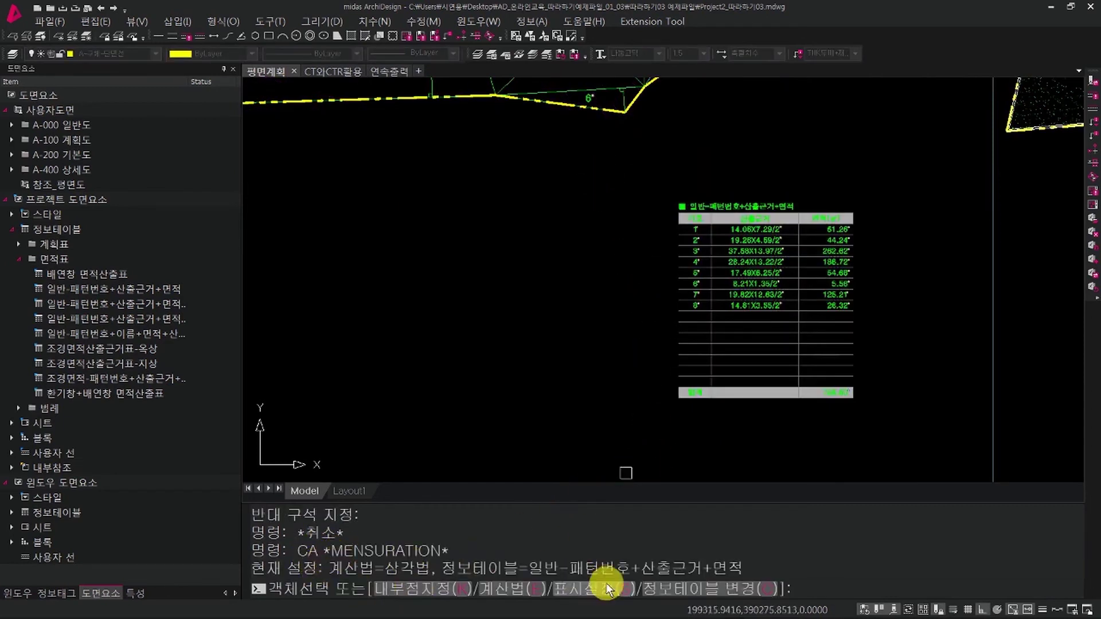
pyautogui.moveTo(440, 569); pyautogui.dragTo(764, 567)
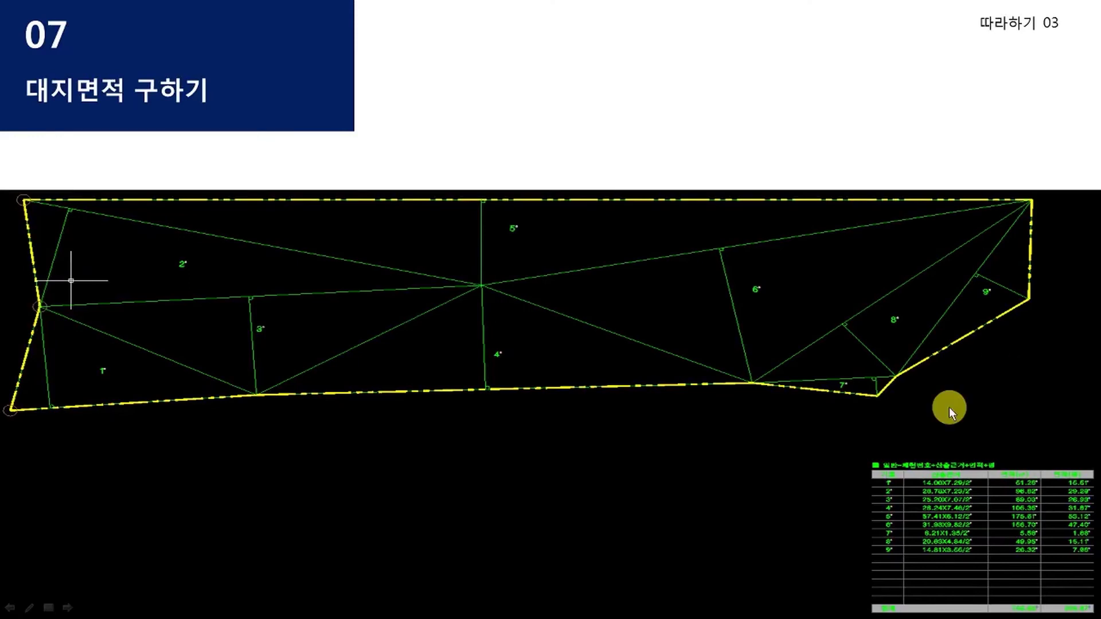
pyautogui.click(944, 421)
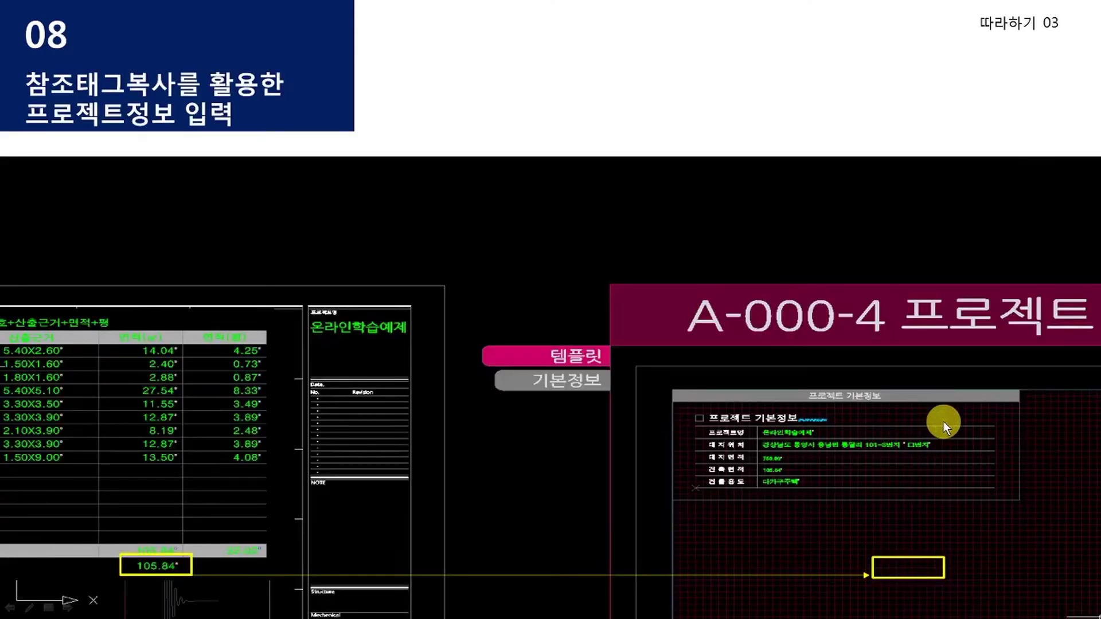
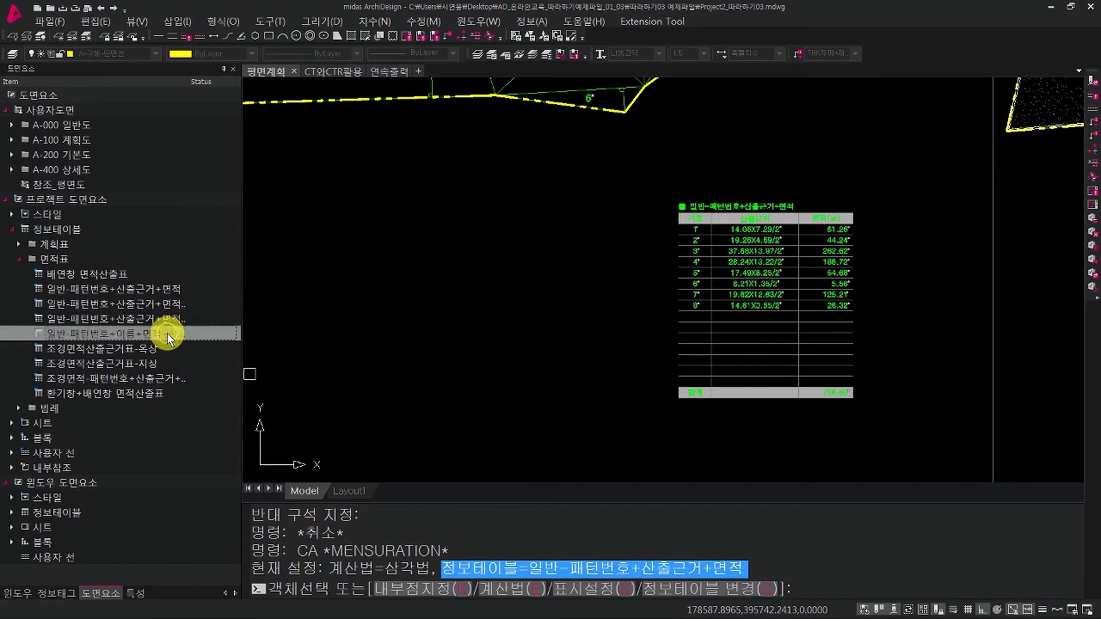
# Widen the Item column of the drawing elements list so the full 면적표 format names are readable, and cancel the area calculation.
pyautogui.click(171, 318)
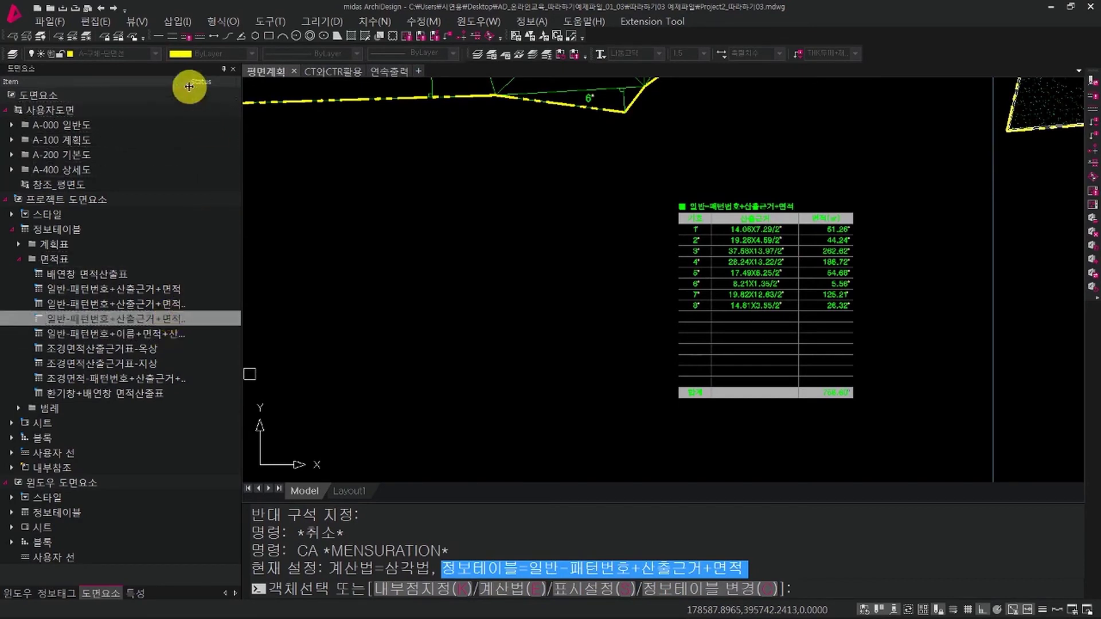
pyautogui.moveTo(189, 86); pyautogui.dragTo(224, 85)
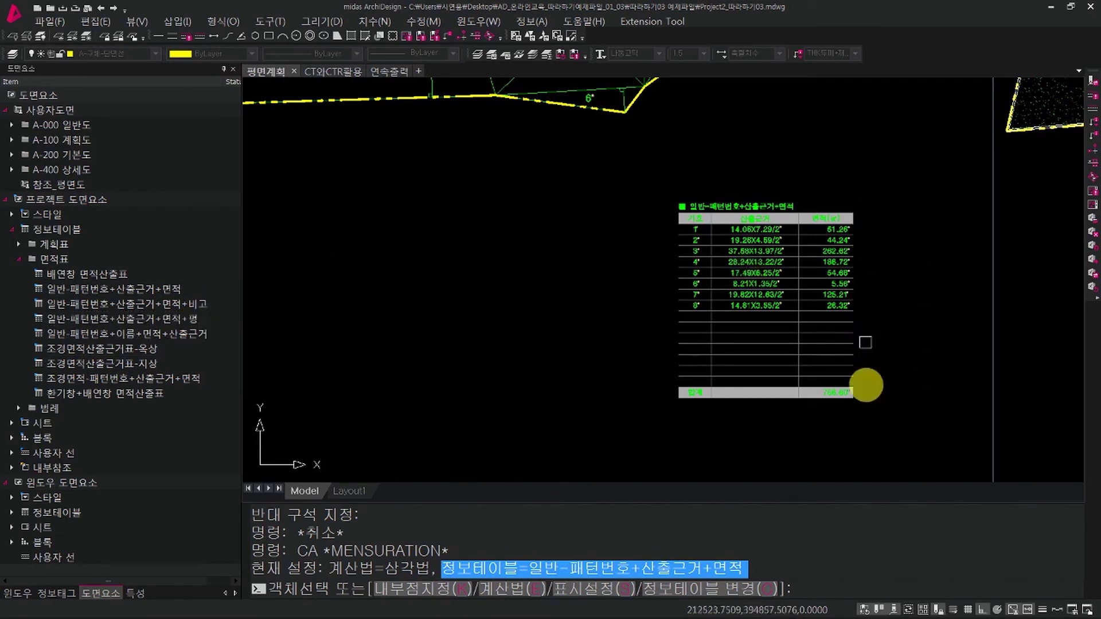
pyautogui.scroll(3, 874, 230)
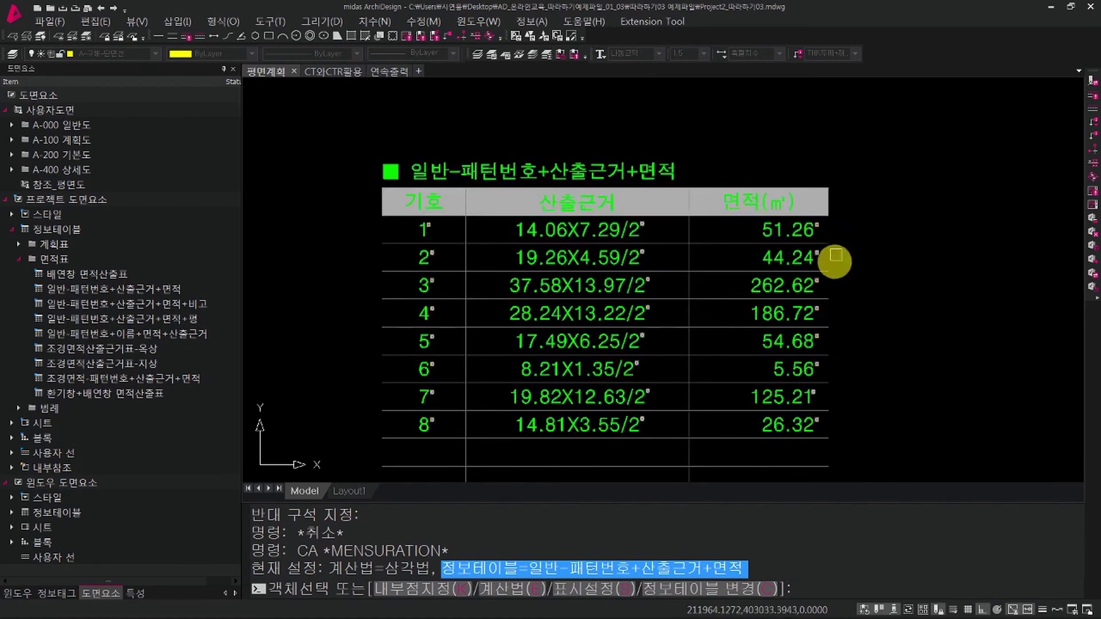
pyautogui.scroll(-3, 835, 269)
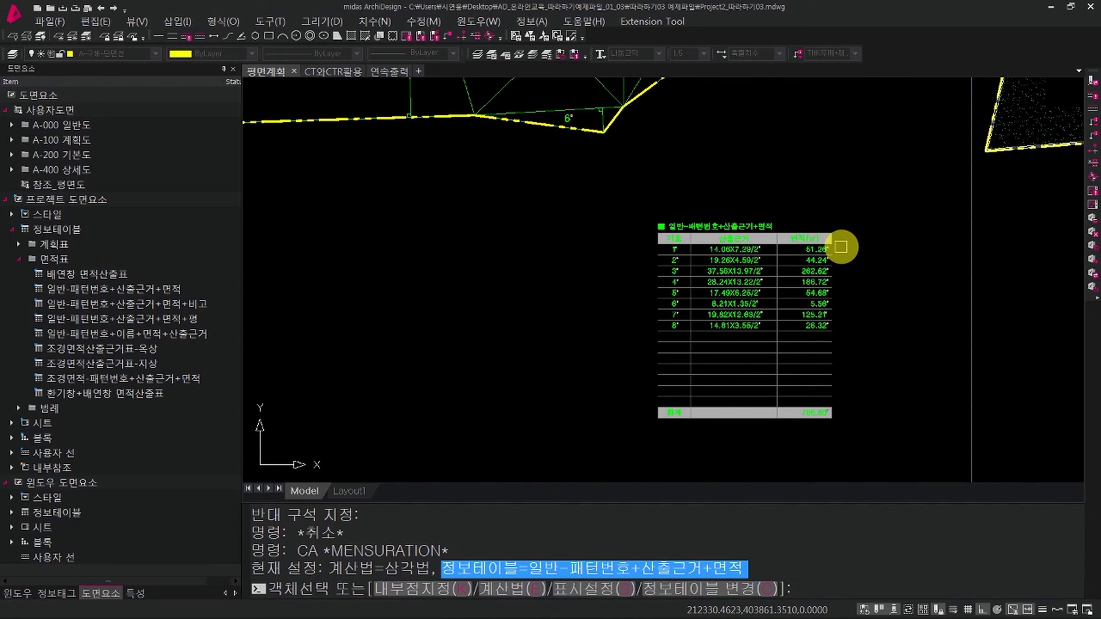
pyautogui.press('Escape')
pyautogui.press('Escape')
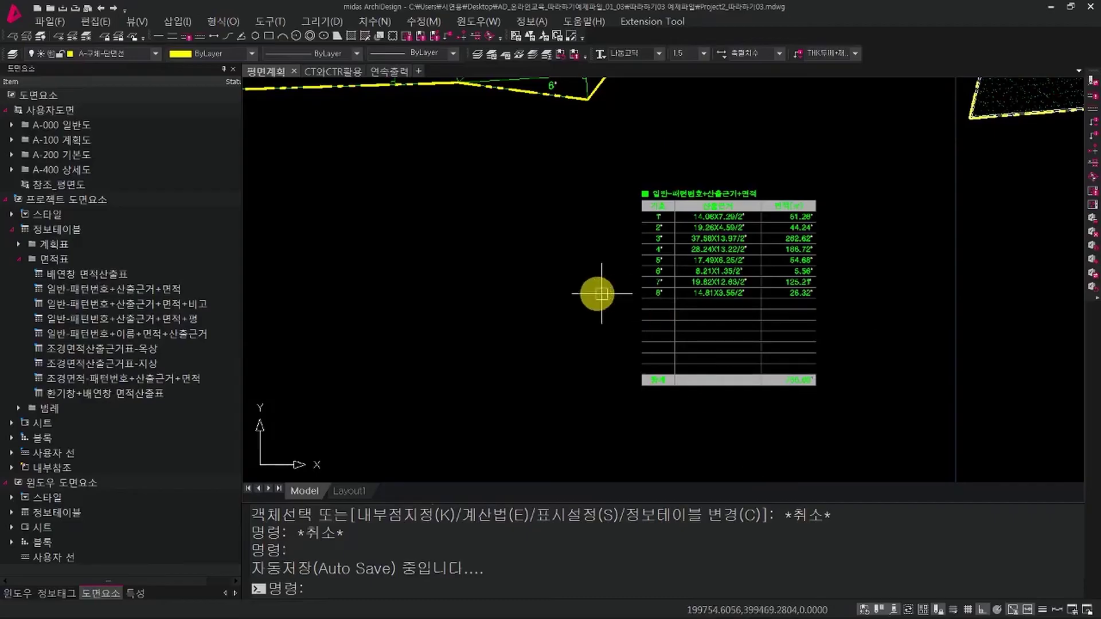
# Inspect the 합계 row of the site area table and its total area value.
pyautogui.scroll(-4, 596, 293)
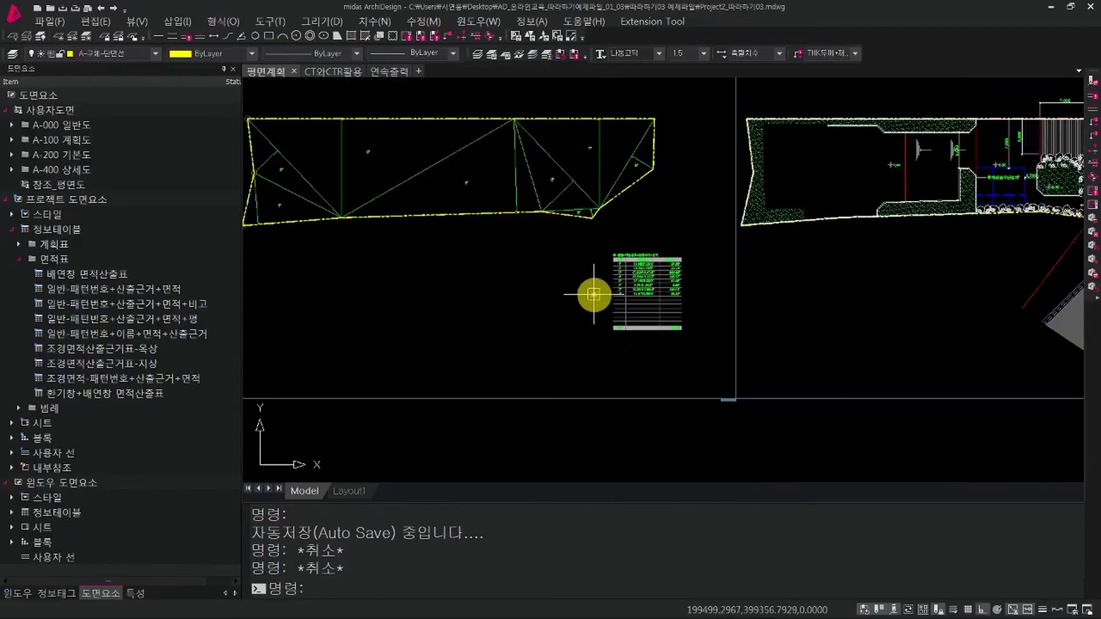
pyautogui.scroll(8, 664, 326)
pyautogui.scroll(-5, 714, 321)
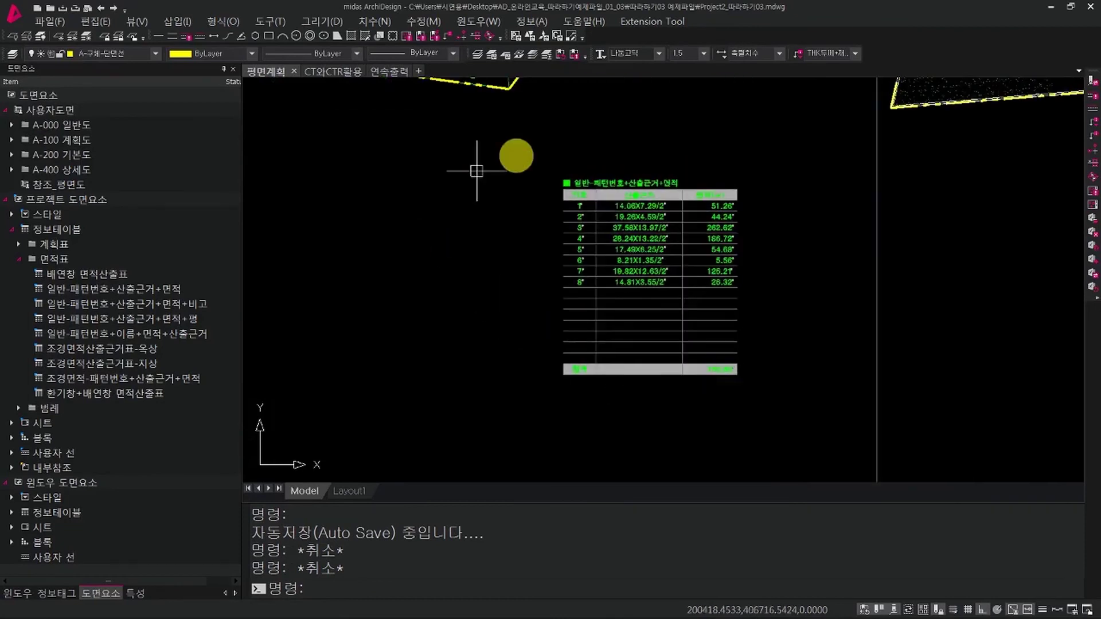
pyautogui.scroll(8, 659, 351)
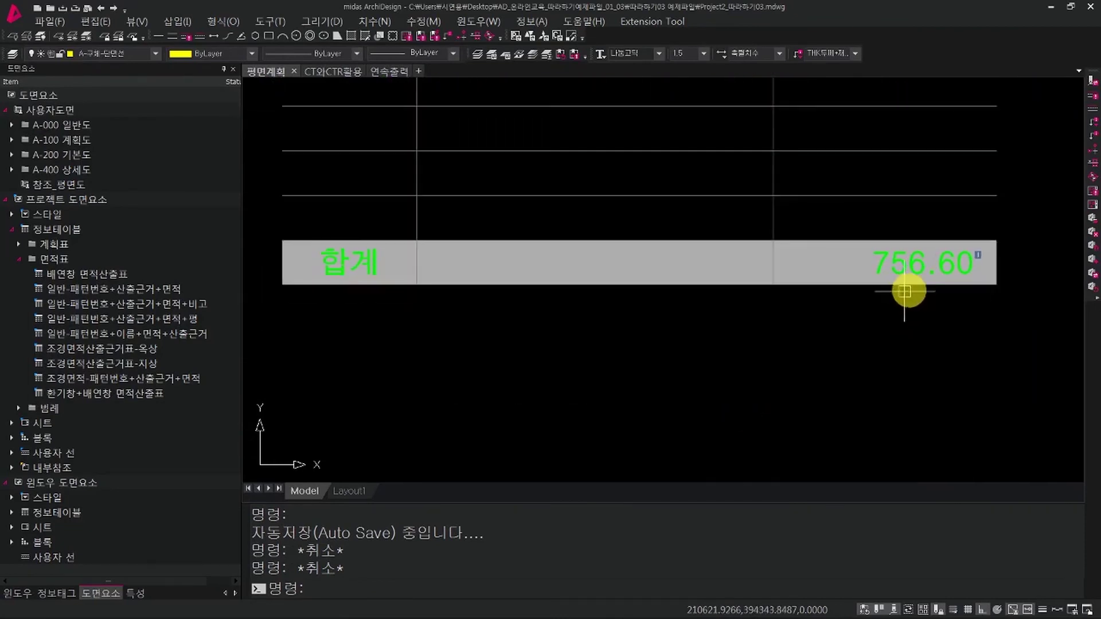
pyautogui.click(914, 275)
pyautogui.press('Escape')
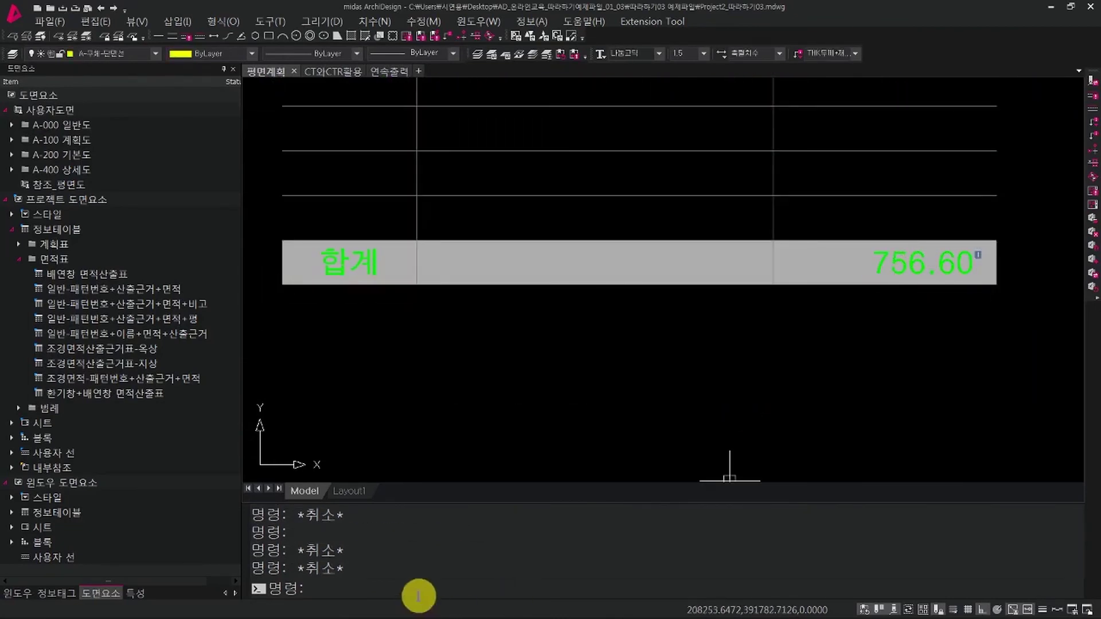
# Copy the 합계 area value as a reference tag with CTR and place the copy directly below the total row.
pyautogui.write('CT')
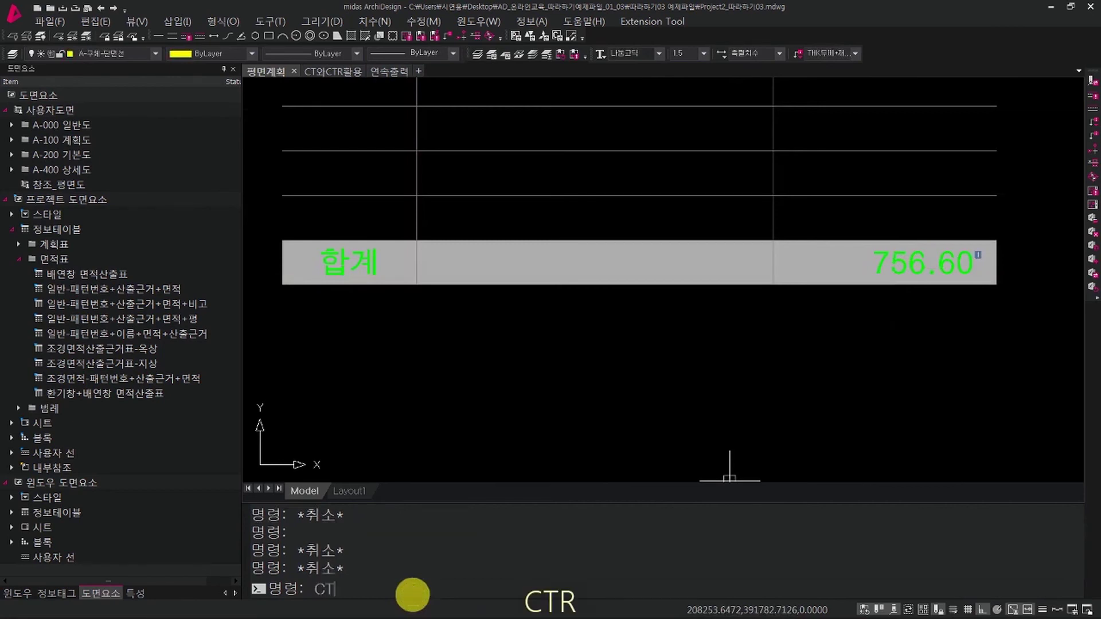
pyautogui.write('R')
pyautogui.press('Return')
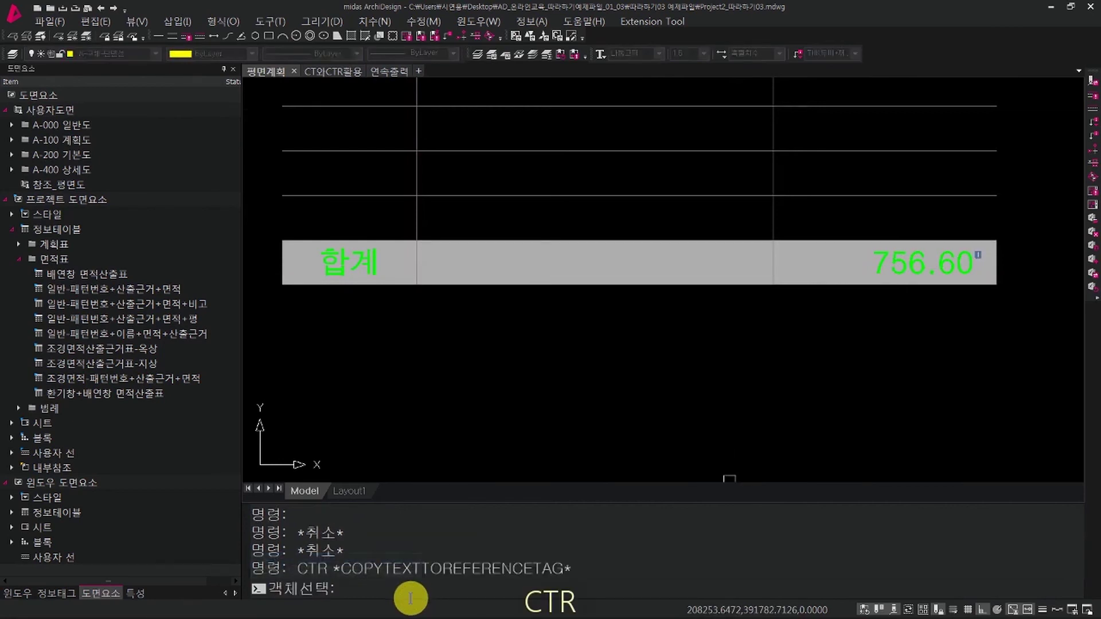
pyautogui.moveTo(754, 373)
pyautogui.mouseDown(button='middle')
pyautogui.moveTo(730, 356)
pyautogui.moveTo(716, 380)
pyautogui.mouseUp(button='middle')
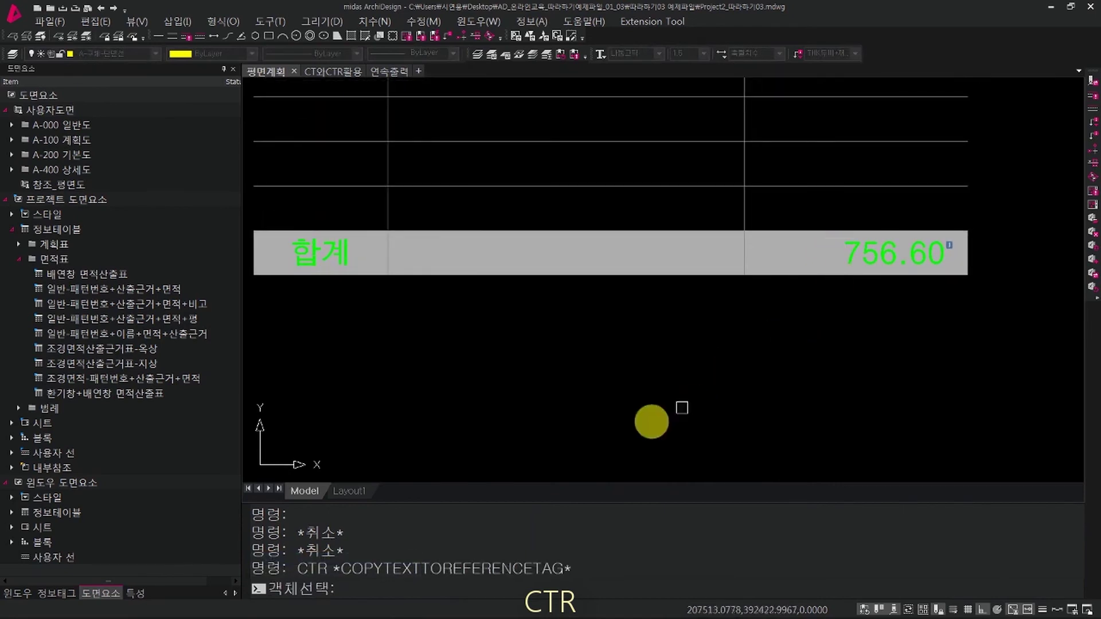
pyautogui.click(867, 255)
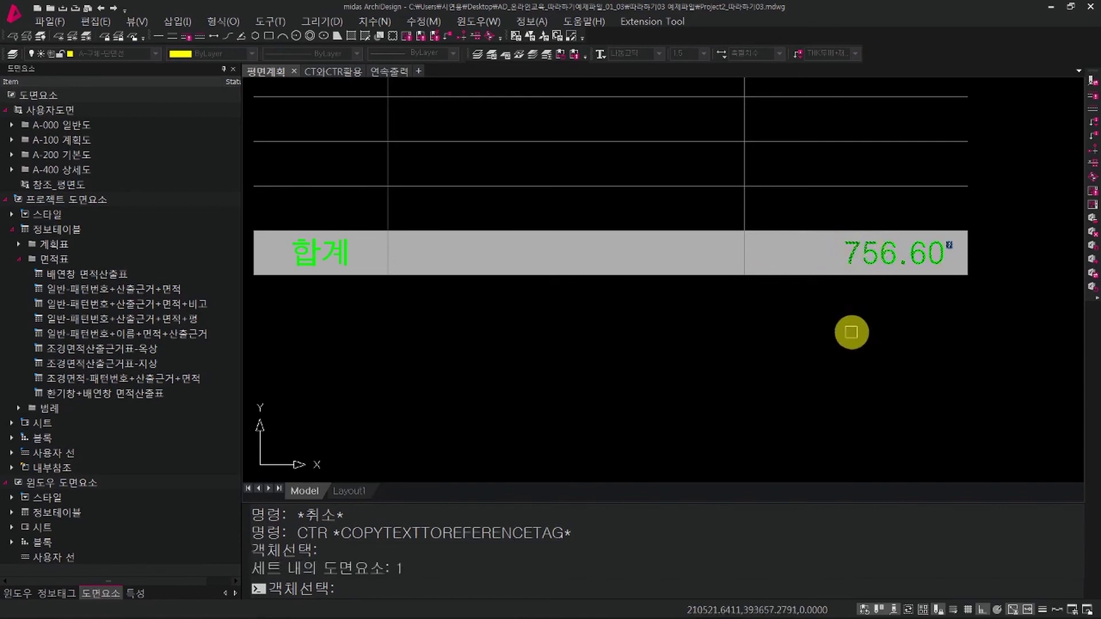
pyautogui.press('Return')
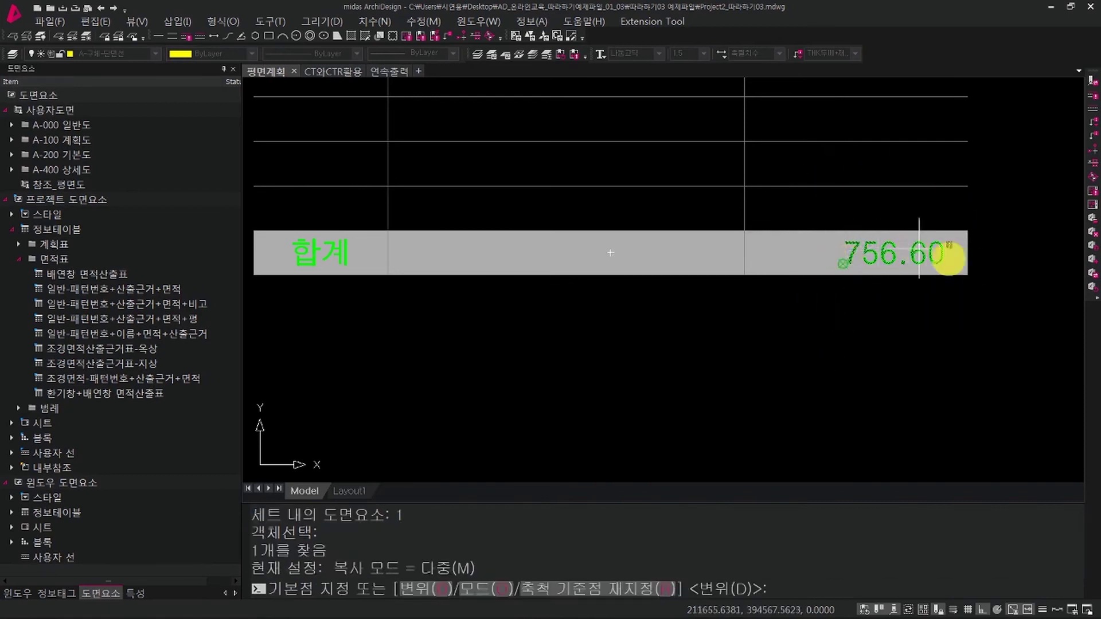
pyautogui.click(844, 264)
pyautogui.click(844, 367)
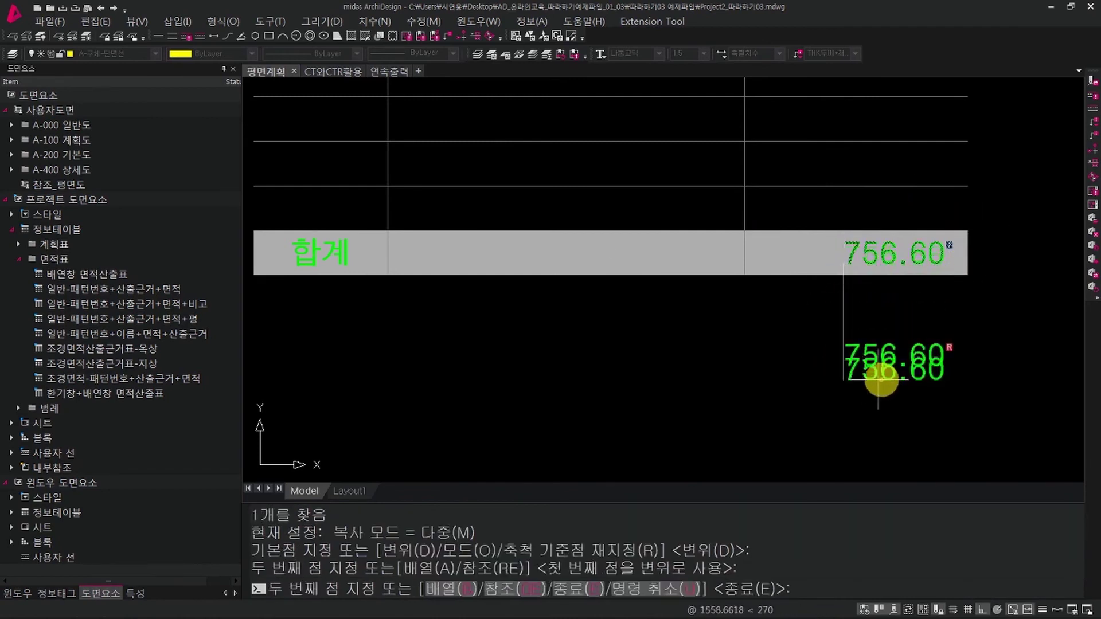
pyautogui.moveTo(879, 376); pyautogui.dragTo(816, 432, button='middle')
pyautogui.scroll(3, 814, 400)
pyautogui.press('Escape')
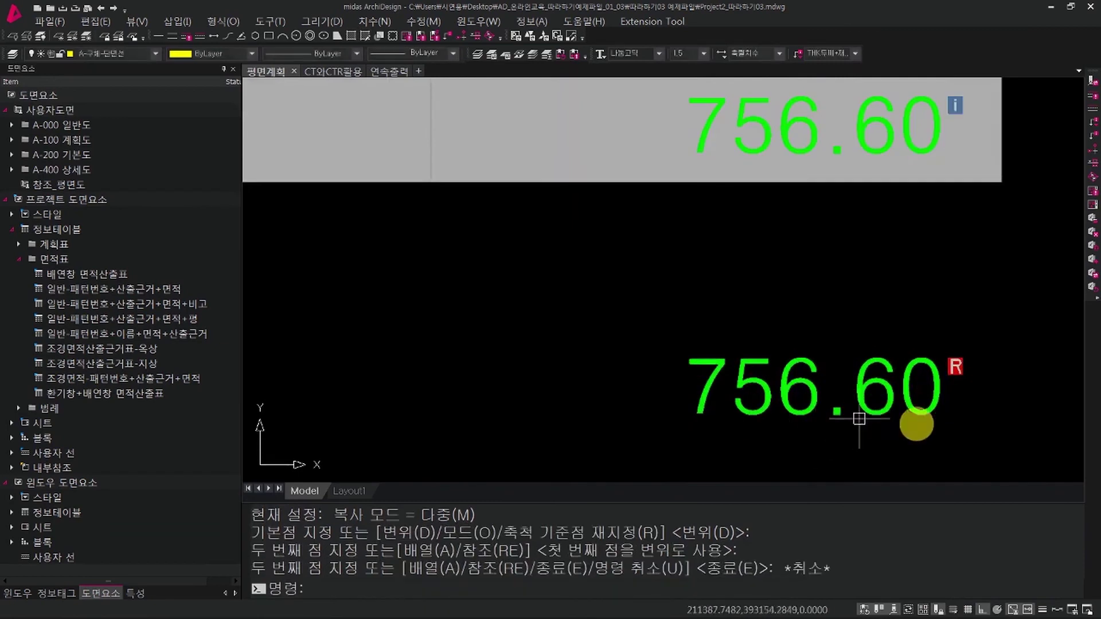
# Select the copied reference tag to examine its R marker and its link to the table's total value.
pyautogui.scroll(1, 914, 422)
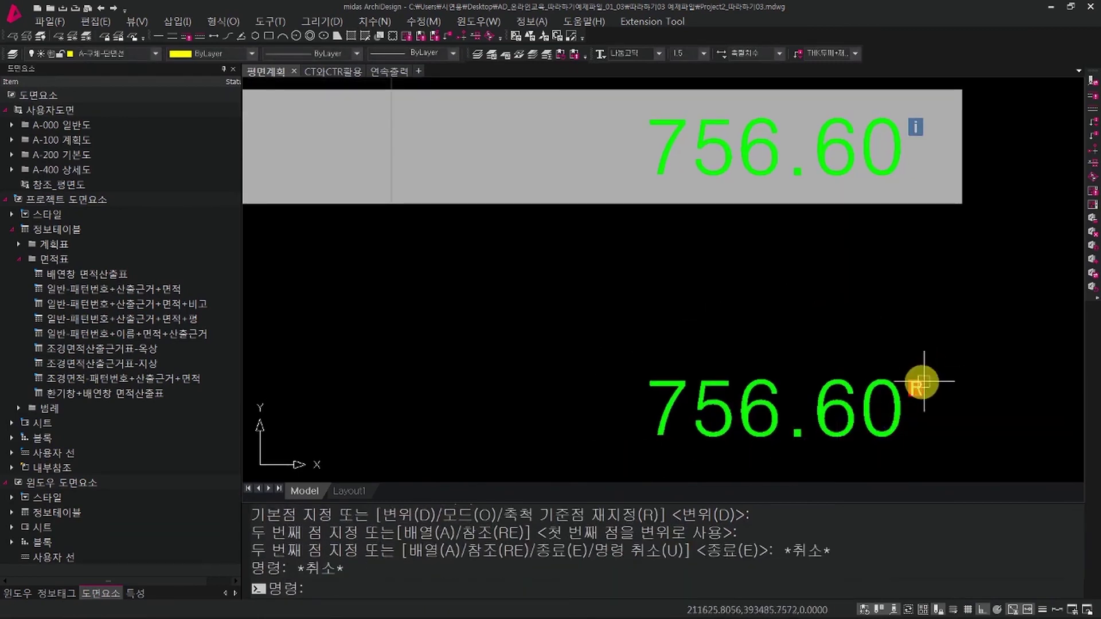
pyautogui.click(832, 428)
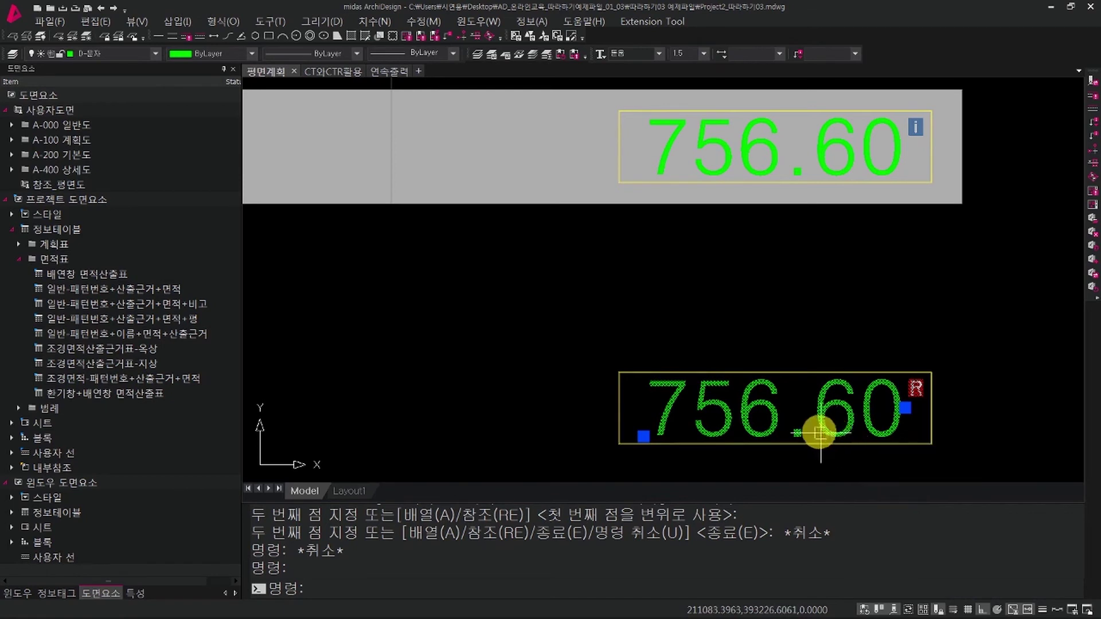
pyautogui.scroll(-5, 745, 365)
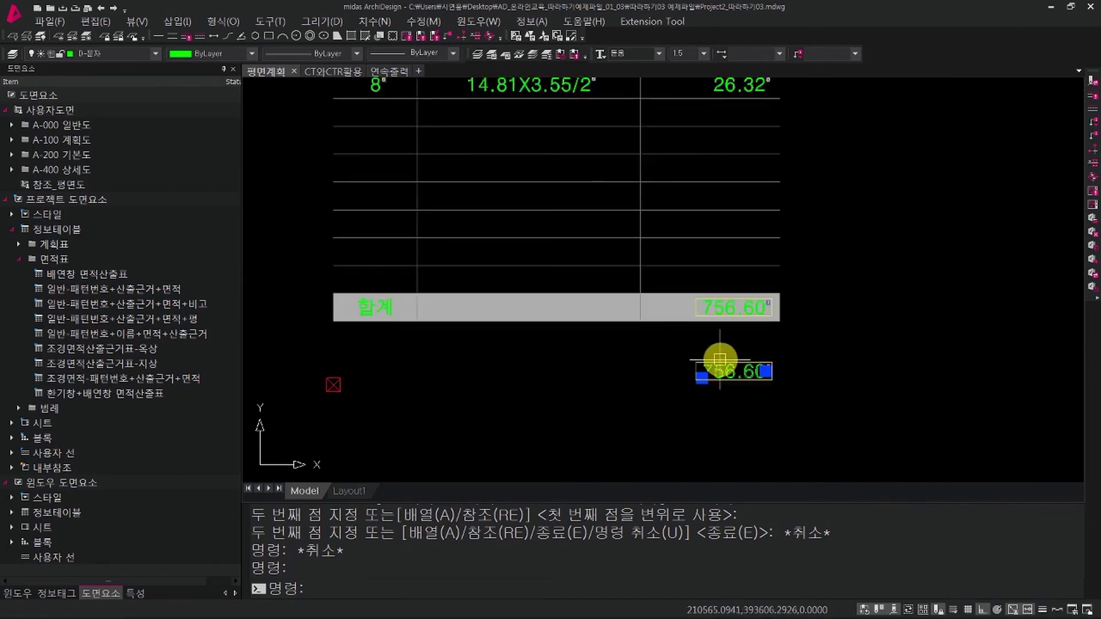
pyautogui.press('Escape')
pyautogui.press('Escape')
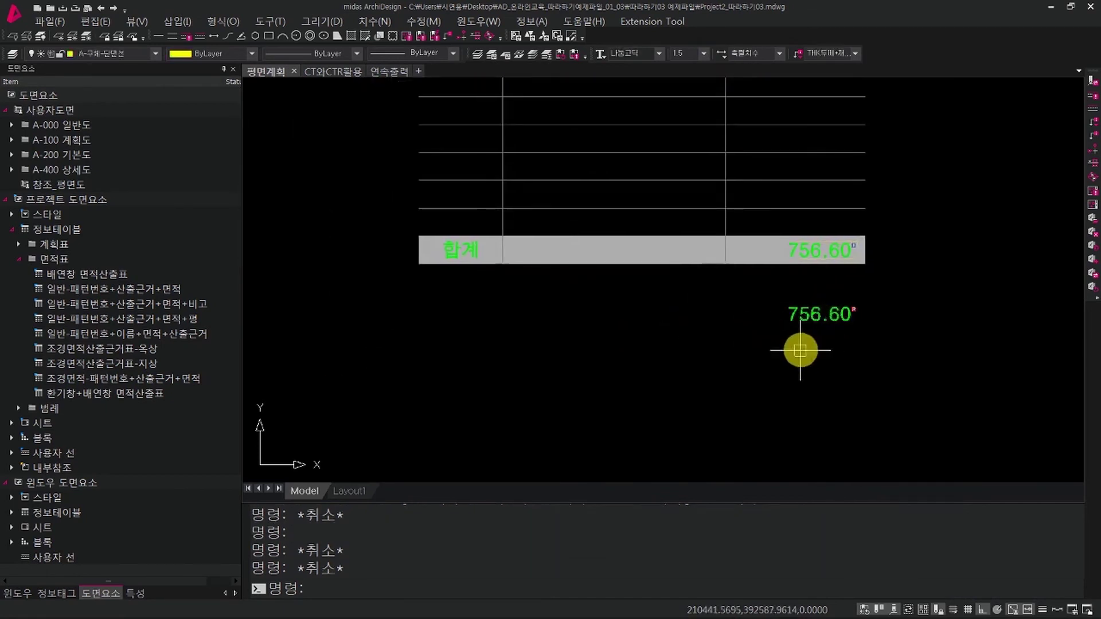
# Check where the scale base point of the copied reference tag lies relative to its text.
pyautogui.moveTo(805, 342); pyautogui.dragTo(823, 333, button='middle')
pyautogui.press('Escape')
pyautogui.press('Escape')
pyautogui.scroll(2, 646, 311)
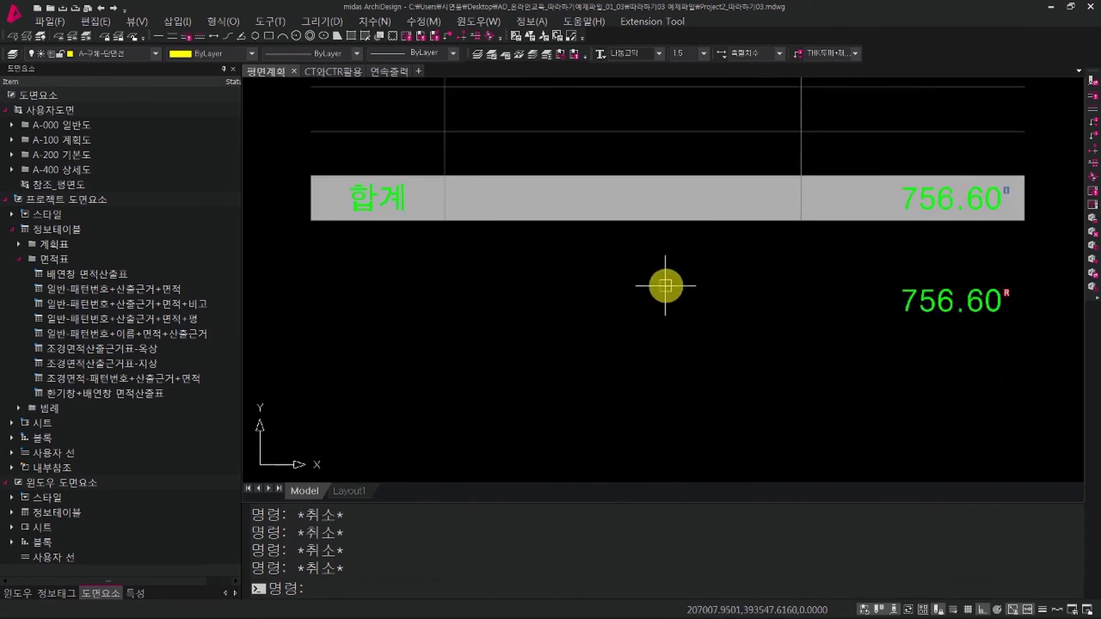
pyautogui.click(981, 335)
pyautogui.click(867, 270)
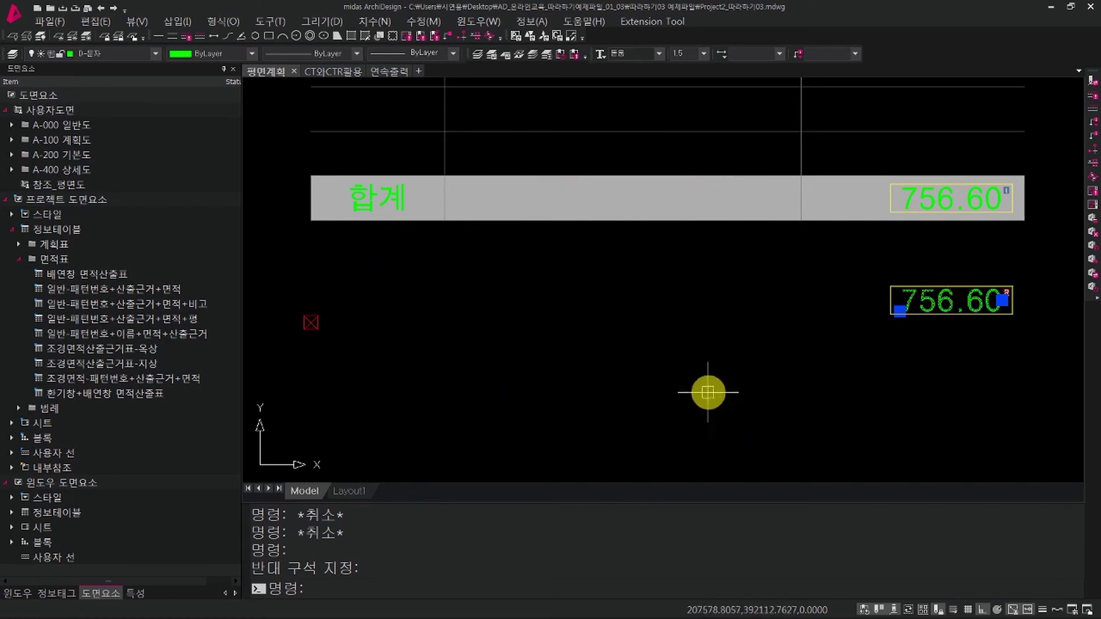
pyautogui.press('Escape')
pyautogui.click(963, 376)
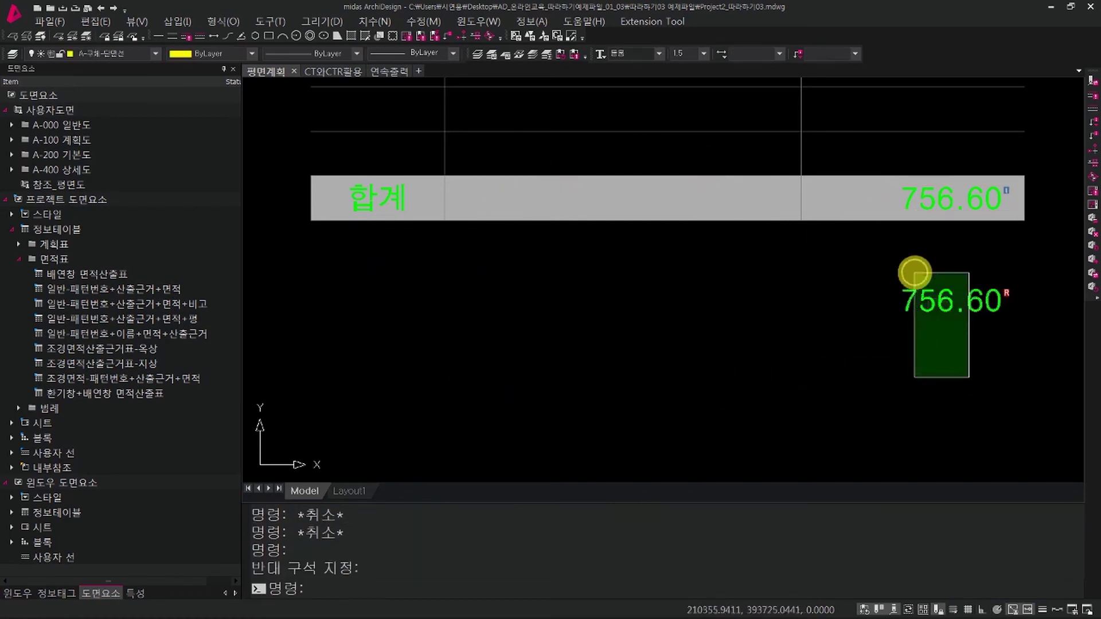
pyautogui.click(914, 276)
pyautogui.press('Escape')
pyautogui.press('Escape')
# Move the copied tag's scale base point to the text's lower-left insertion point with SB, and reselect the tag to check it.
pyautogui.write('S')
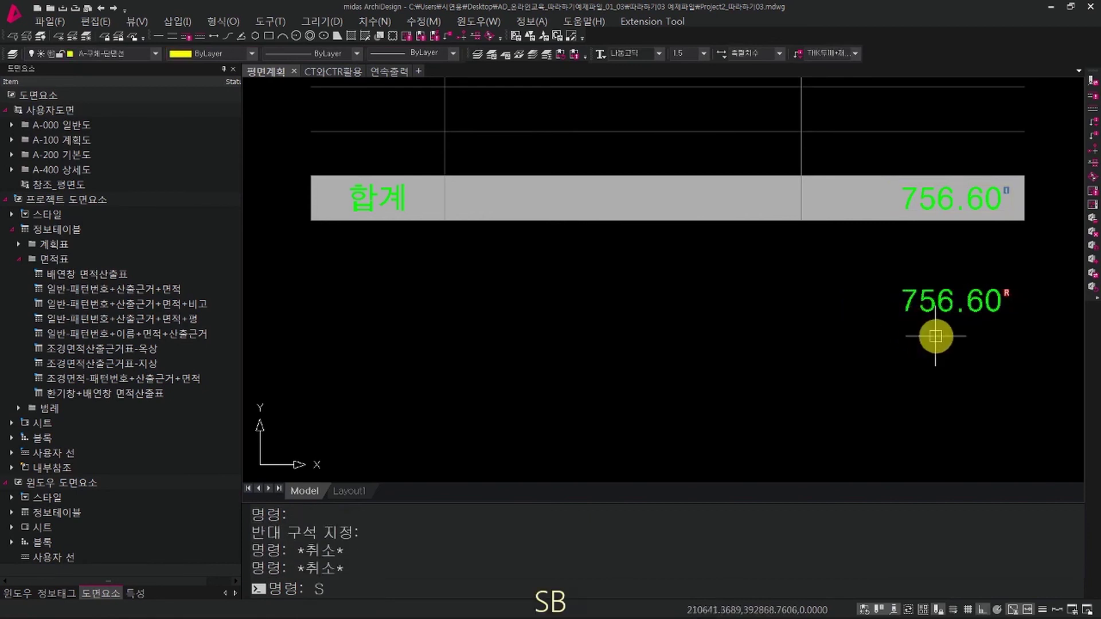
pyautogui.write('B')
pyautogui.press('Return')
pyautogui.click(945, 301)
pyautogui.press('Return')
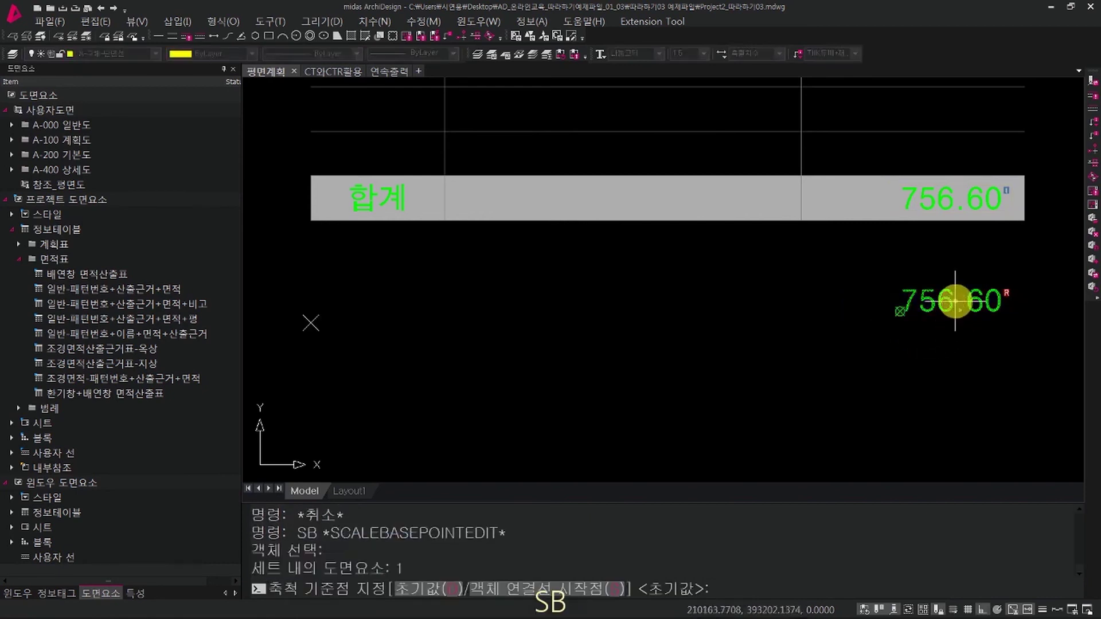
pyautogui.click(900, 311)
pyautogui.press('Escape')
pyautogui.click(970, 341)
pyautogui.click(935, 293)
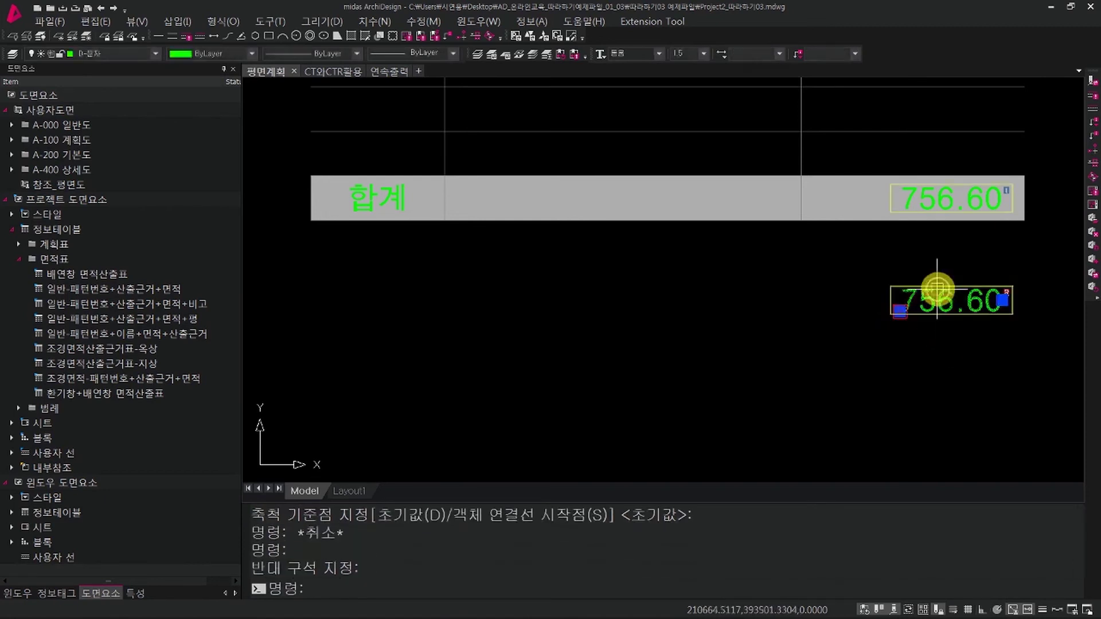
# Reselect the copied site-area reference tag and check that its scale base point sits at the text's lower-left corner.
pyautogui.scroll(5, 843, 333)
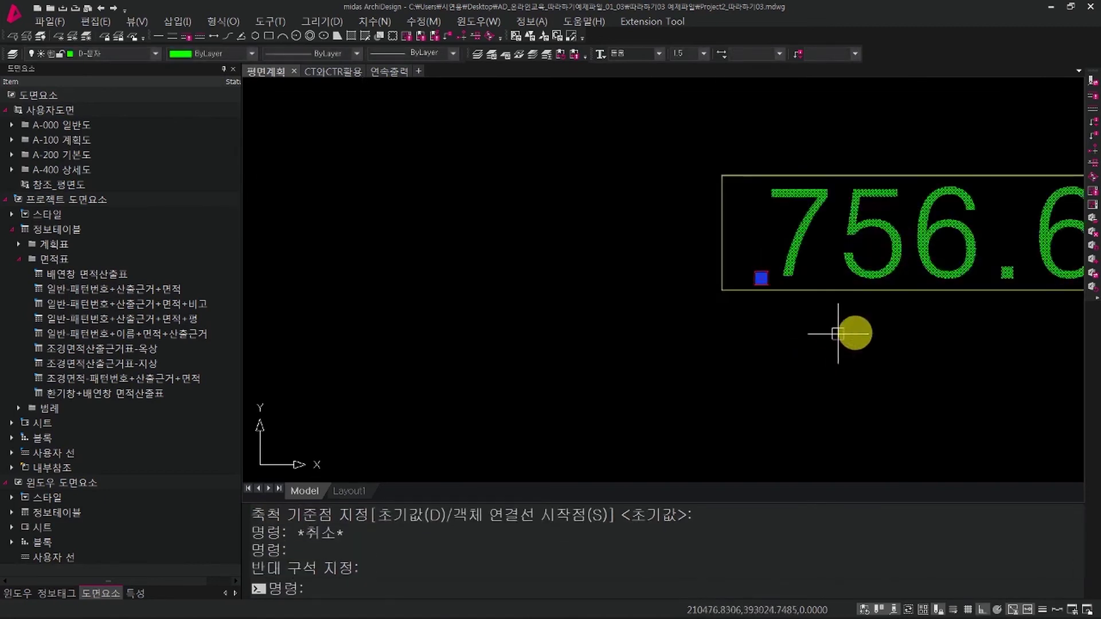
pyautogui.scroll(-3, 702, 293)
pyautogui.press('Escape')
pyautogui.press('Escape')
pyautogui.click(782, 356)
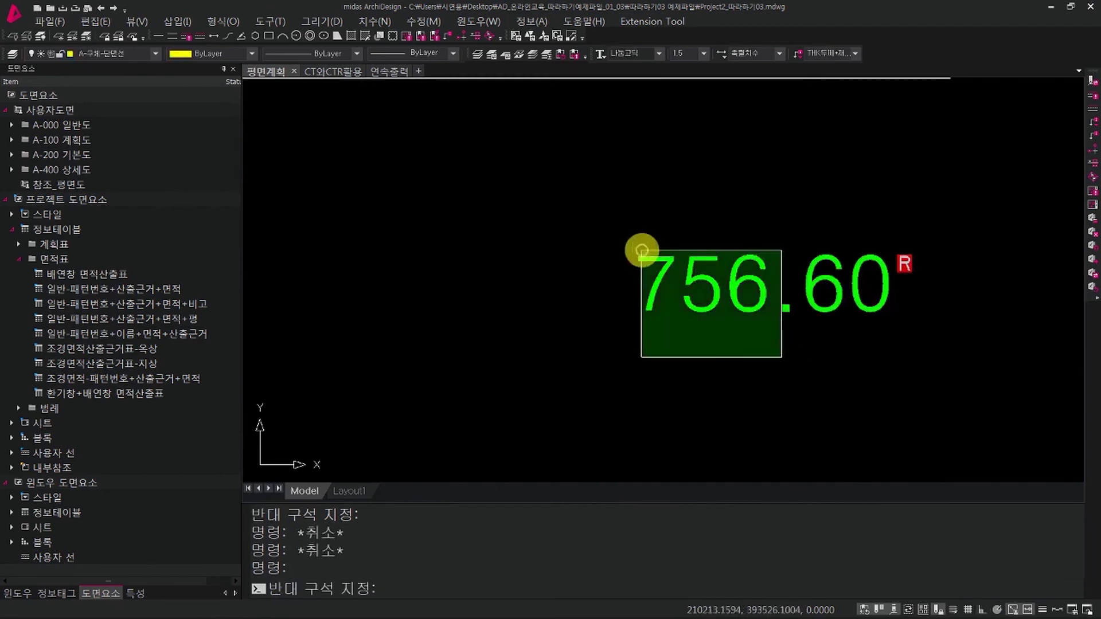
pyautogui.click(642, 248)
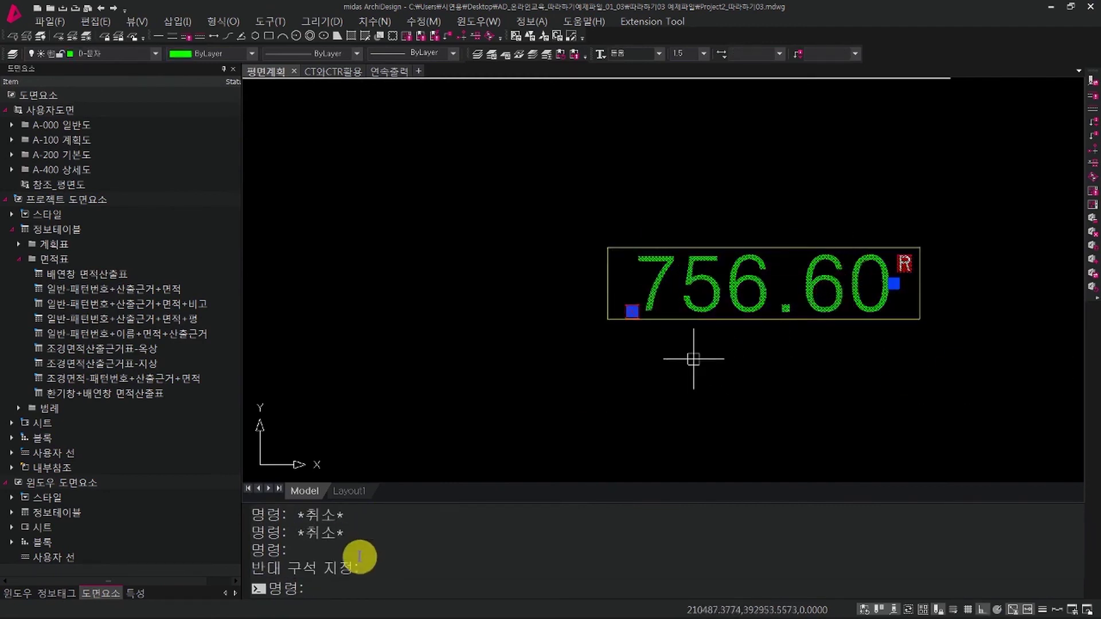
pyautogui.write('MAIT *MATCHINFORMATION*')
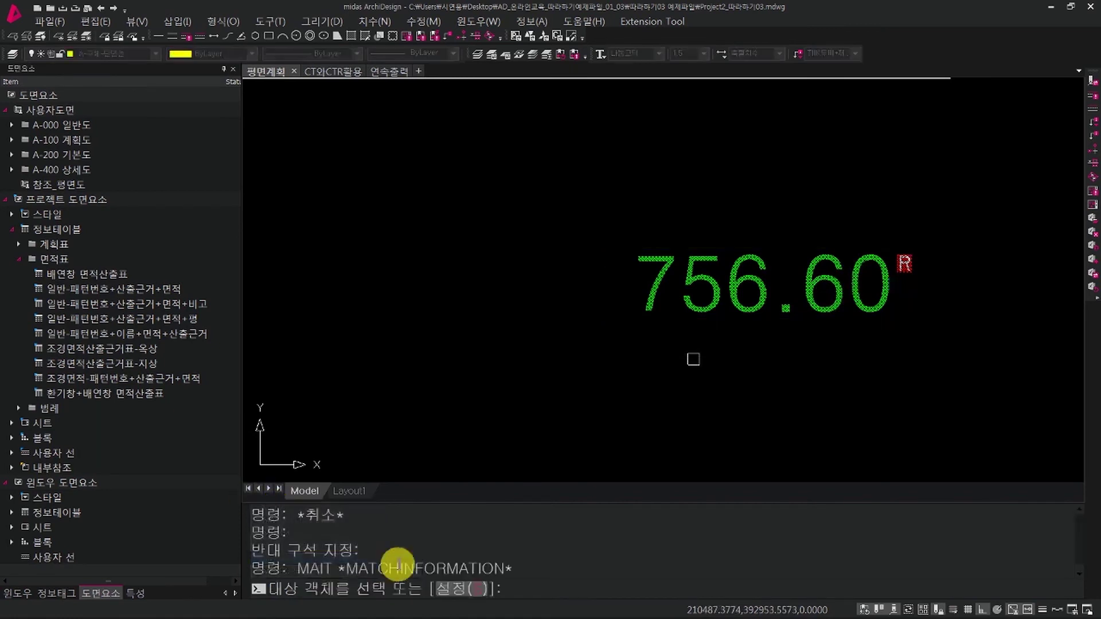
pyautogui.click(385, 566)
pyautogui.press('Escape')
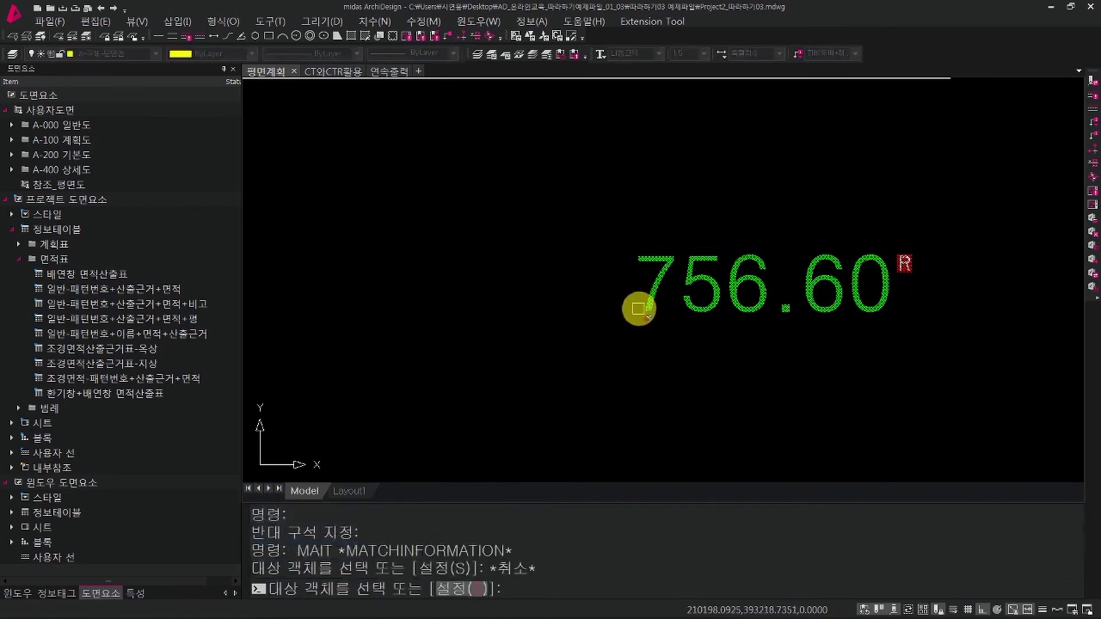
pyautogui.press('Escape')
# Move the copied site-area reference tag into the 대지면적 row of the 프로젝트 기본정보 table, with ortho turned off.
pyautogui.write('M')
pyautogui.press('Return')
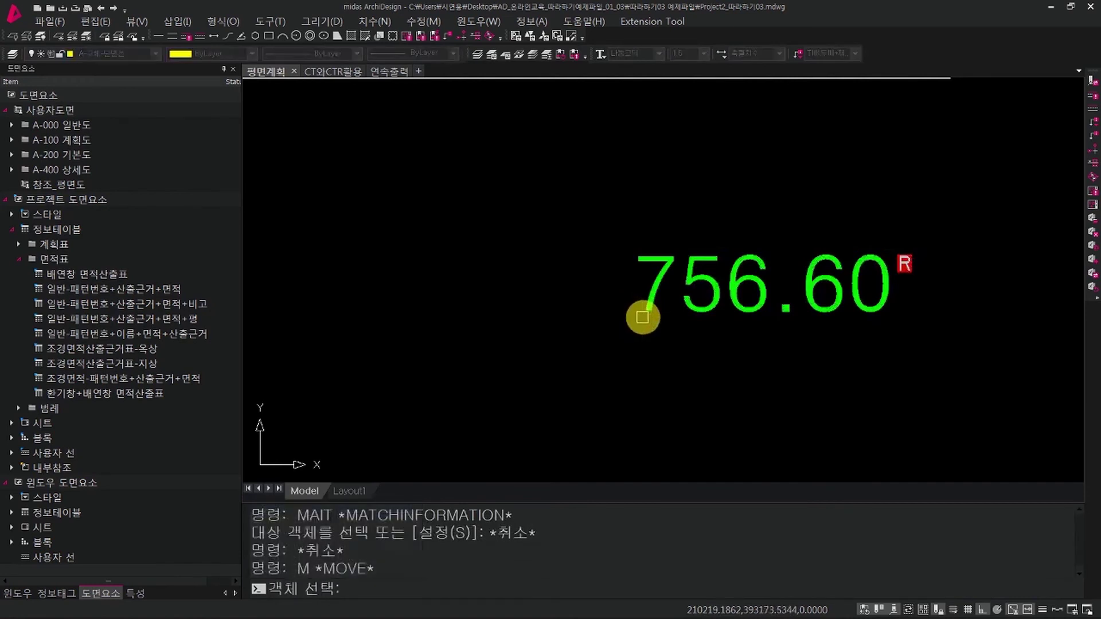
pyautogui.click(734, 299)
pyautogui.press('Return')
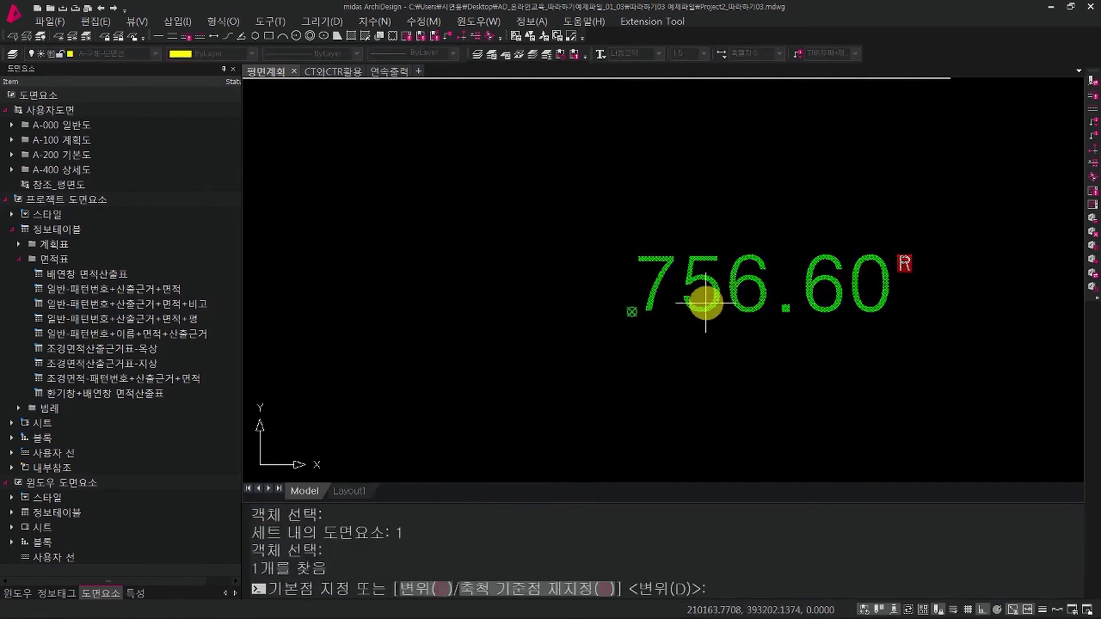
pyautogui.click(641, 303)
pyautogui.scroll(-6, 641, 304)
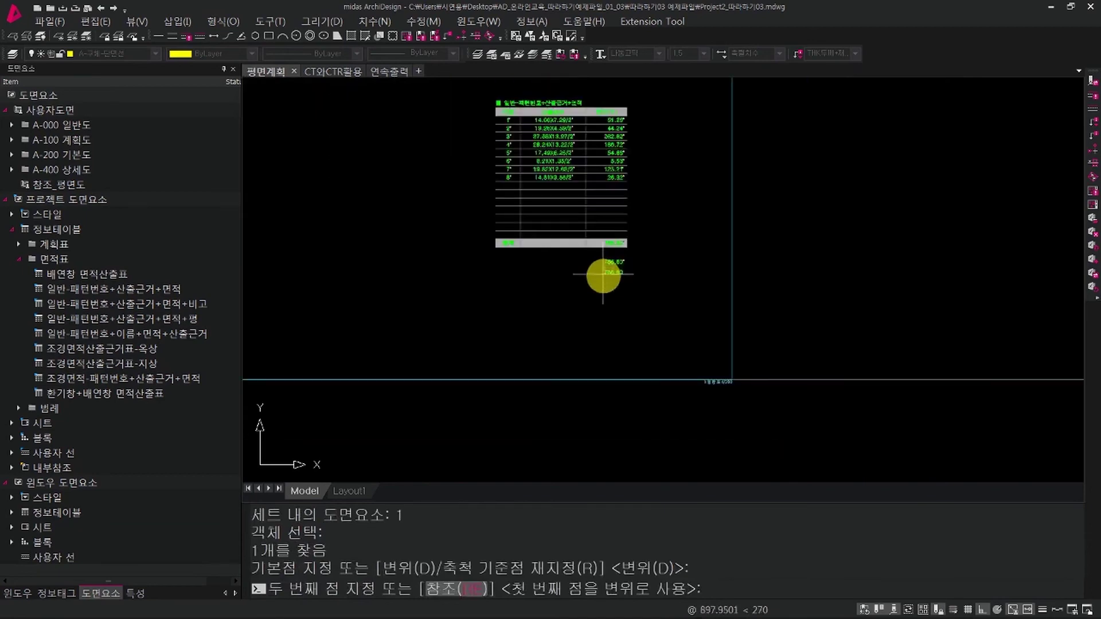
pyautogui.press('F8')
pyautogui.scroll(5, 814, 380)
pyautogui.scroll(-4, 553, 217)
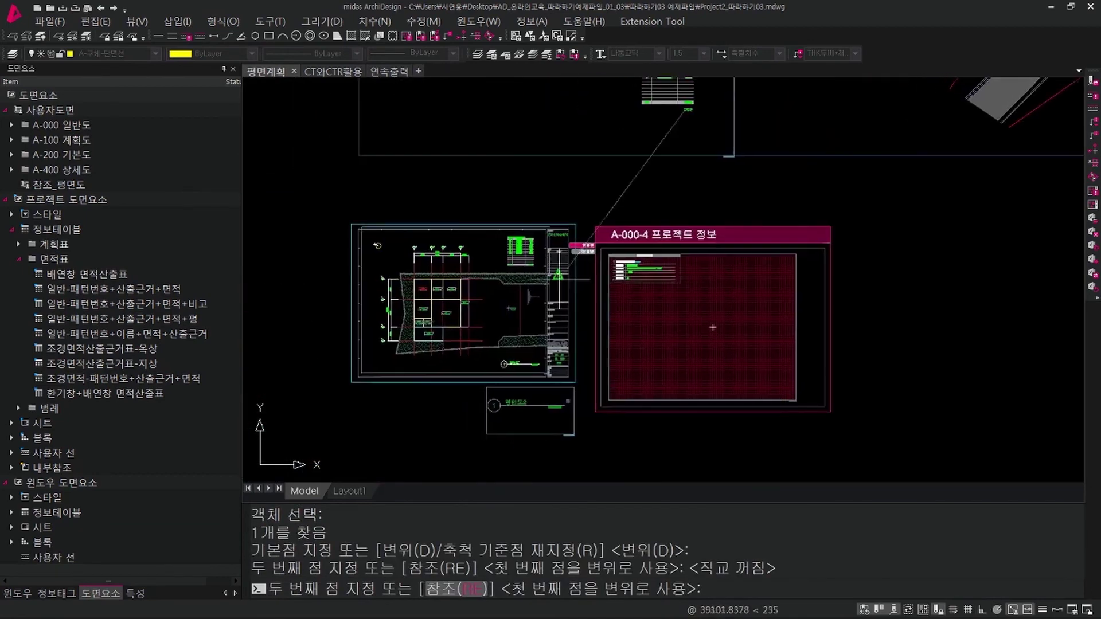
pyautogui.scroll(5, 600, 289)
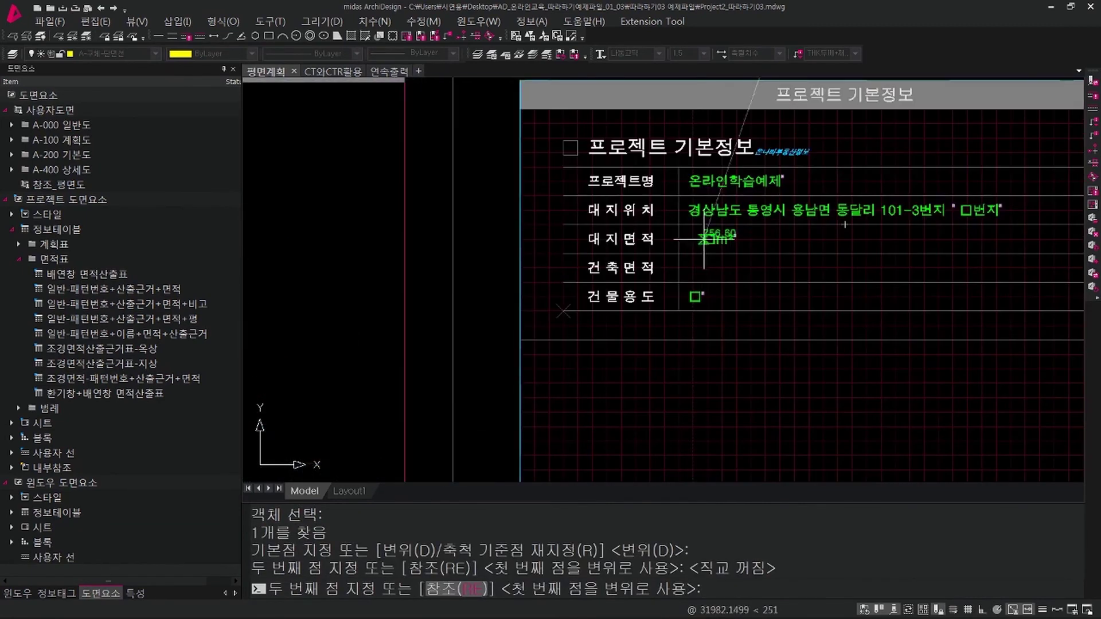
pyautogui.scroll(5, 671, 243)
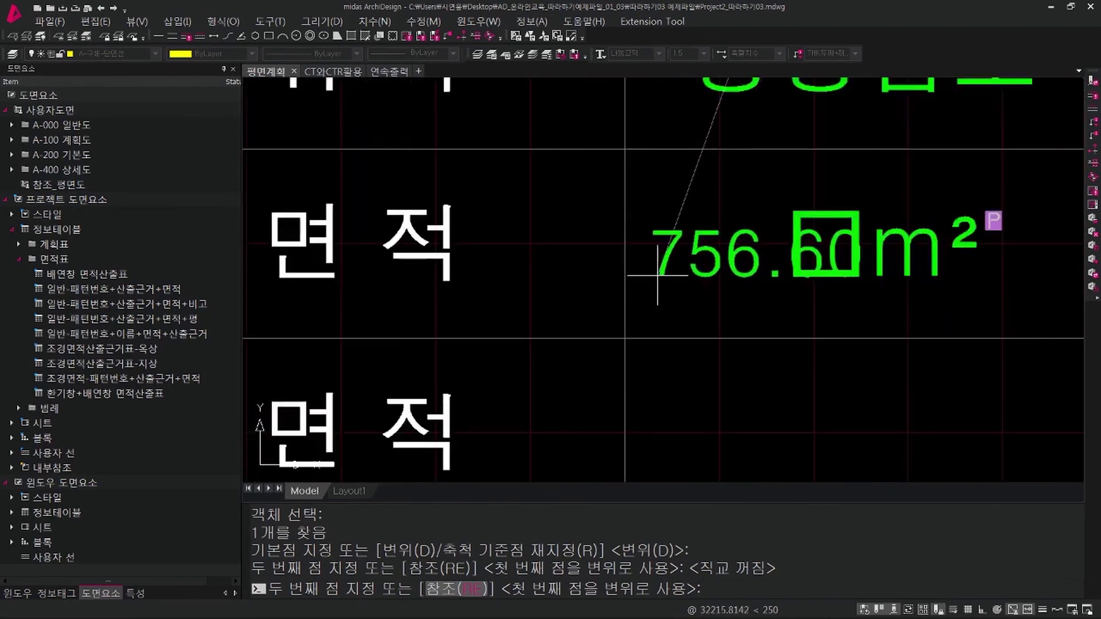
pyautogui.click(657, 275)
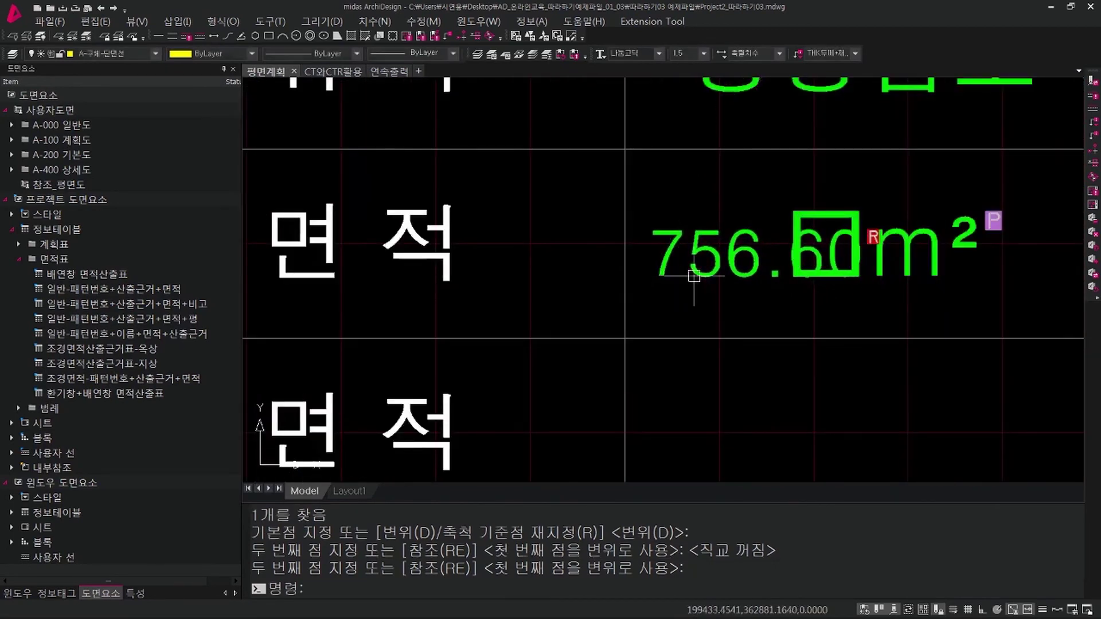
pyautogui.press('Escape')
pyautogui.press('Escape')
pyautogui.moveTo(865, 306); pyautogui.dragTo(756, 363, button='middle')
pyautogui.write('m')
pyautogui.press('Return')
pyautogui.click(827, 313)
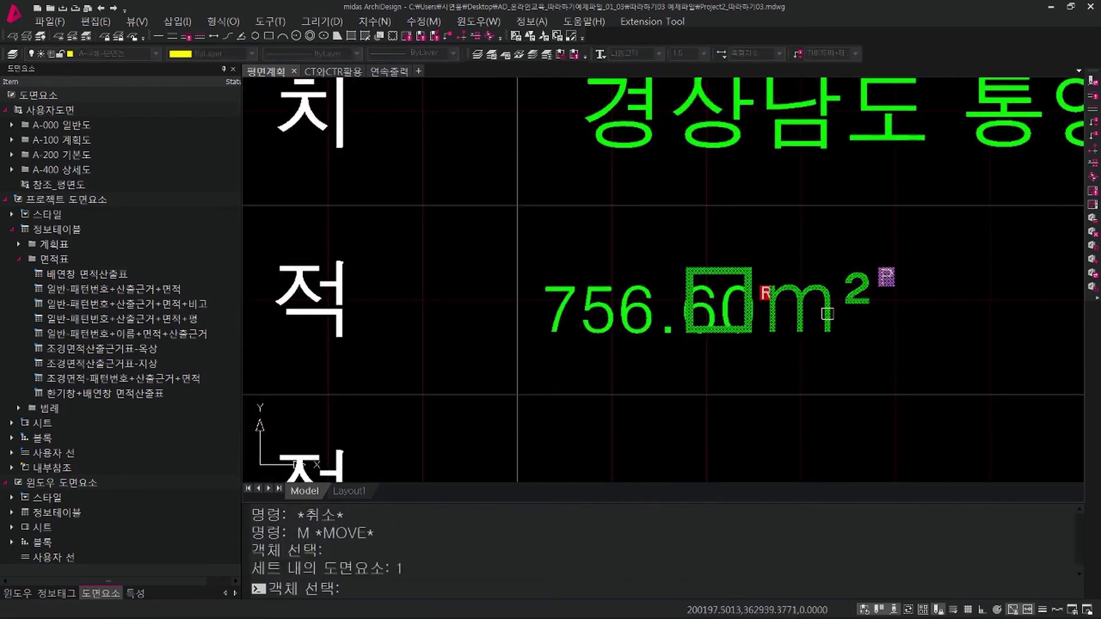
pyautogui.press('Escape')
pyautogui.press('Escape')
# Erase the existing placeholder tag with the m² unit from the 대지면적 row.
pyautogui.click(829, 313)
pyautogui.write('e')
pyautogui.press('Return')
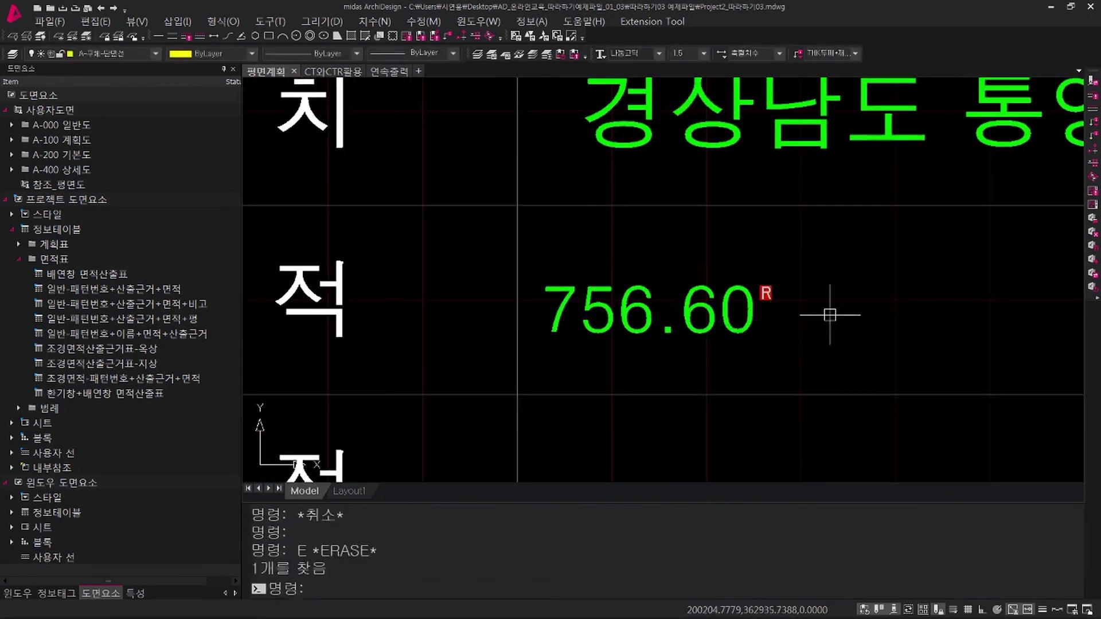
pyautogui.moveTo(829, 313); pyautogui.dragTo(858, 313, button='middle')
pyautogui.press('Escape')
pyautogui.press('Escape')
pyautogui.press('Escape')
# Select the reference tag placed in the 대지면적 row to check its base point, and deselect it.
pyautogui.click(665, 330)
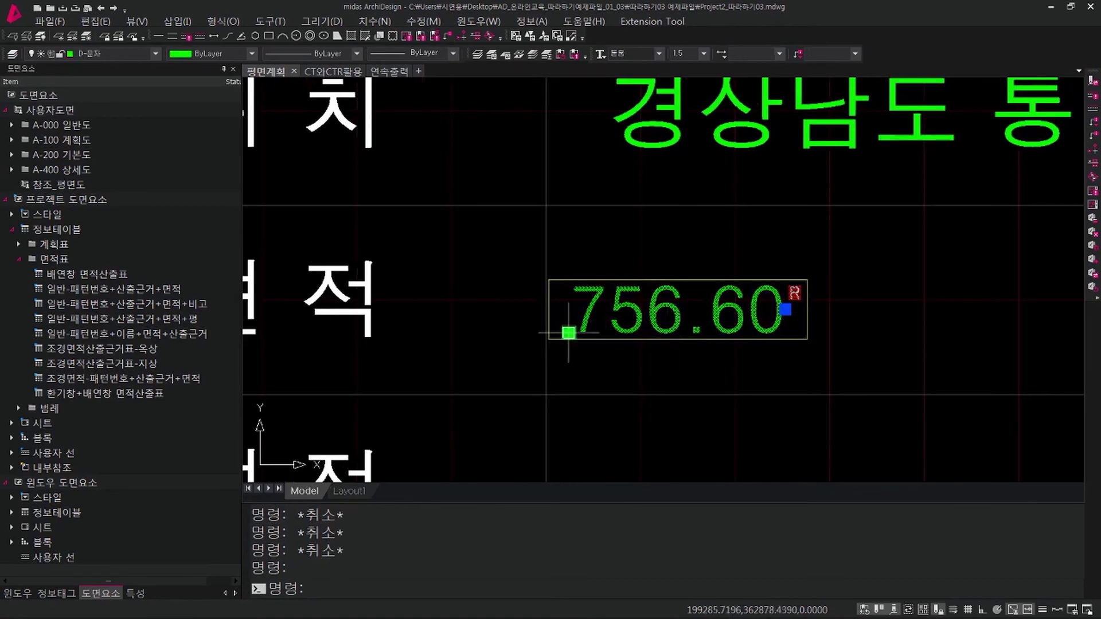
pyautogui.scroll(-8, 568, 333)
pyautogui.scroll(2, 597, 320)
pyautogui.press('Escape')
# Stretch the slanted edge at the lower-right end of the site boundary outward to the right by its midpoint.
pyautogui.scroll(-6, 638, 328)
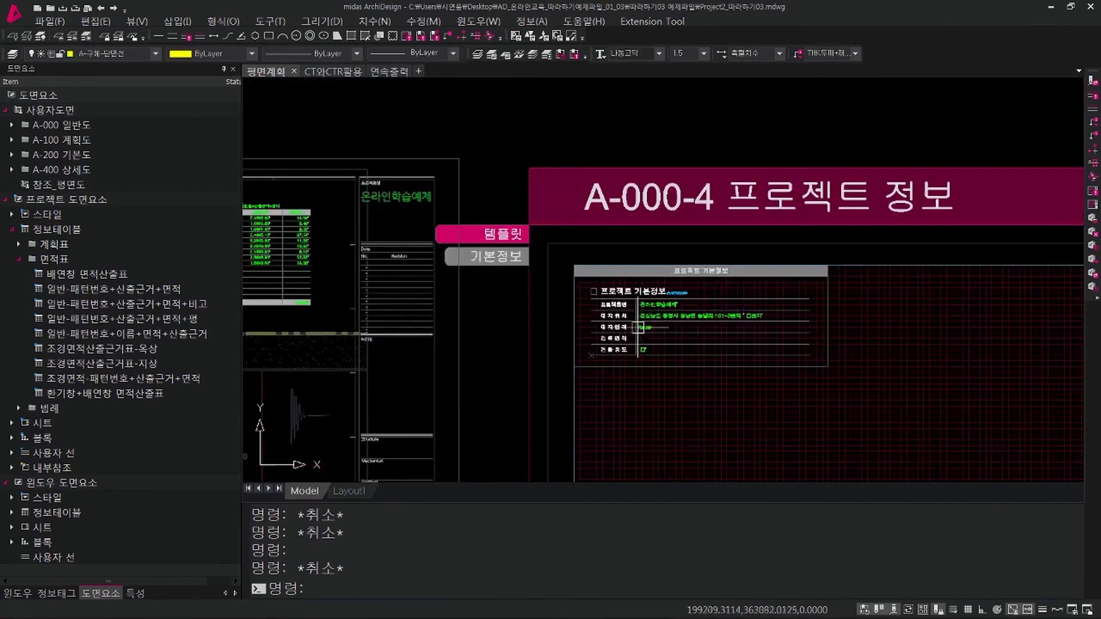
pyautogui.scroll(-5, 637, 327)
pyautogui.moveTo(631, 153); pyautogui.dragTo(614, 415, button='middle')
pyautogui.press('Escape')
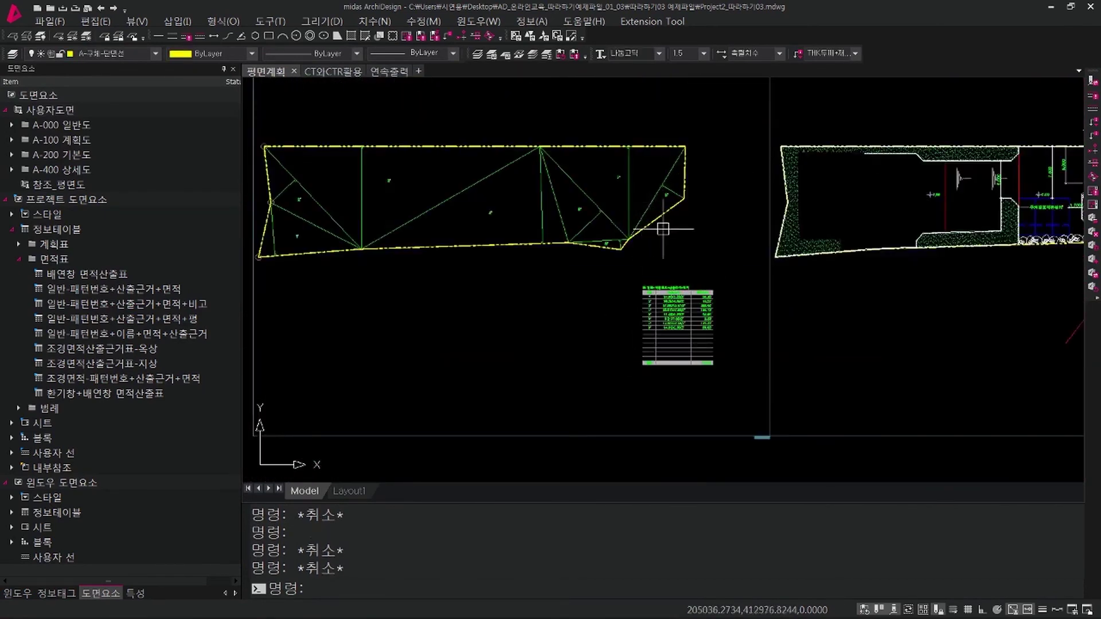
pyautogui.click(671, 230)
pyautogui.click(619, 181)
pyautogui.click(655, 218)
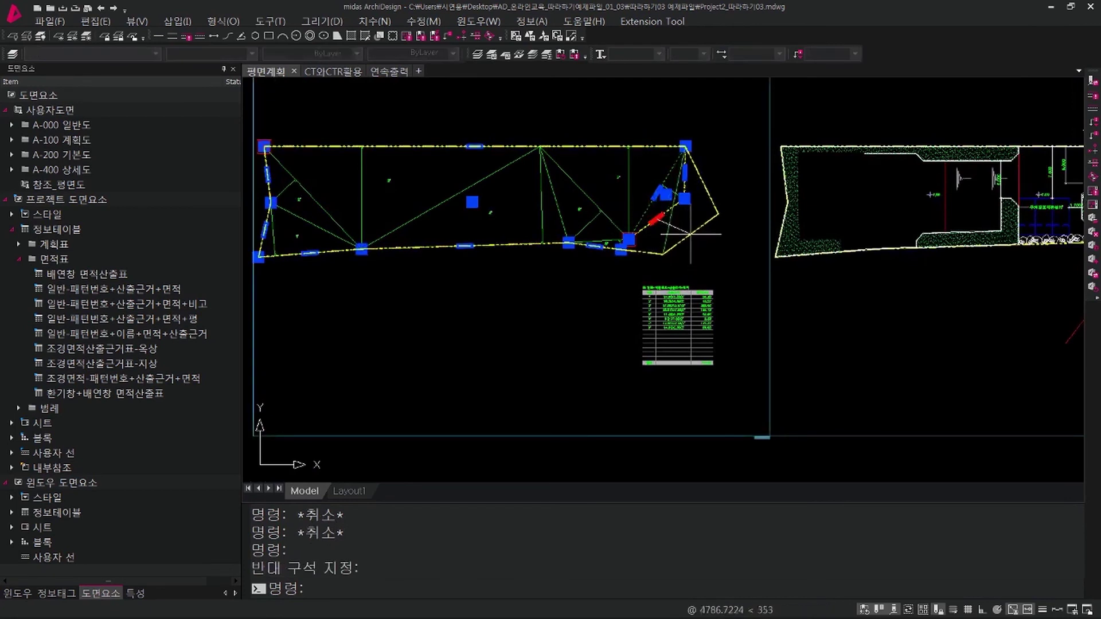
pyautogui.click(693, 215)
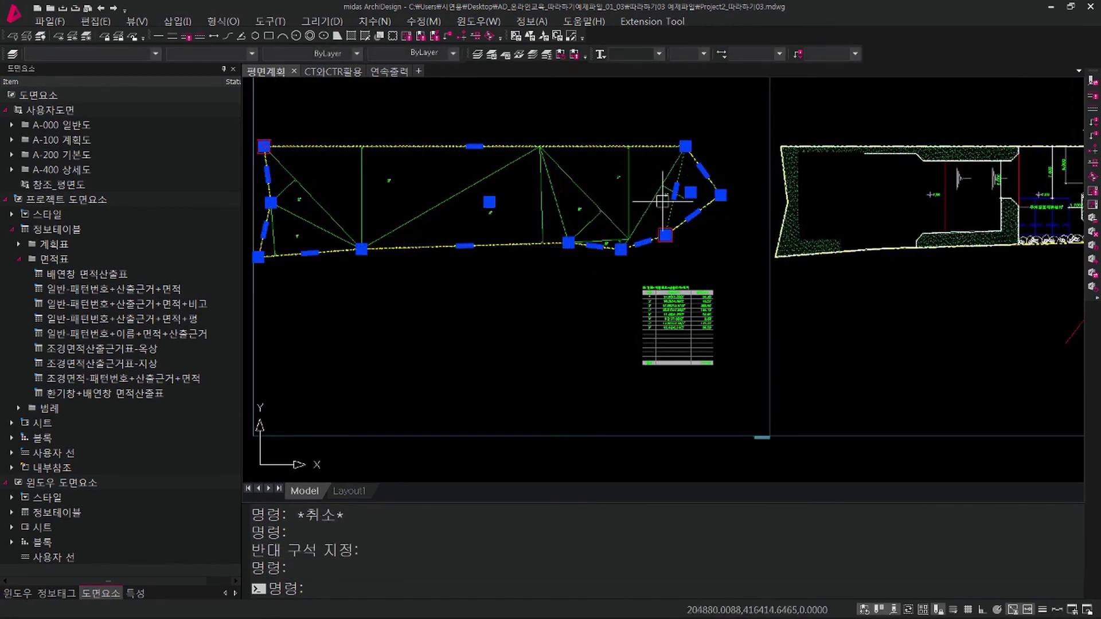
# Compare the site area table's 합계 value with the linked reference tag in the 대지면적 row.
pyautogui.moveTo(662, 201); pyautogui.dragTo(675, 190, button='middle')
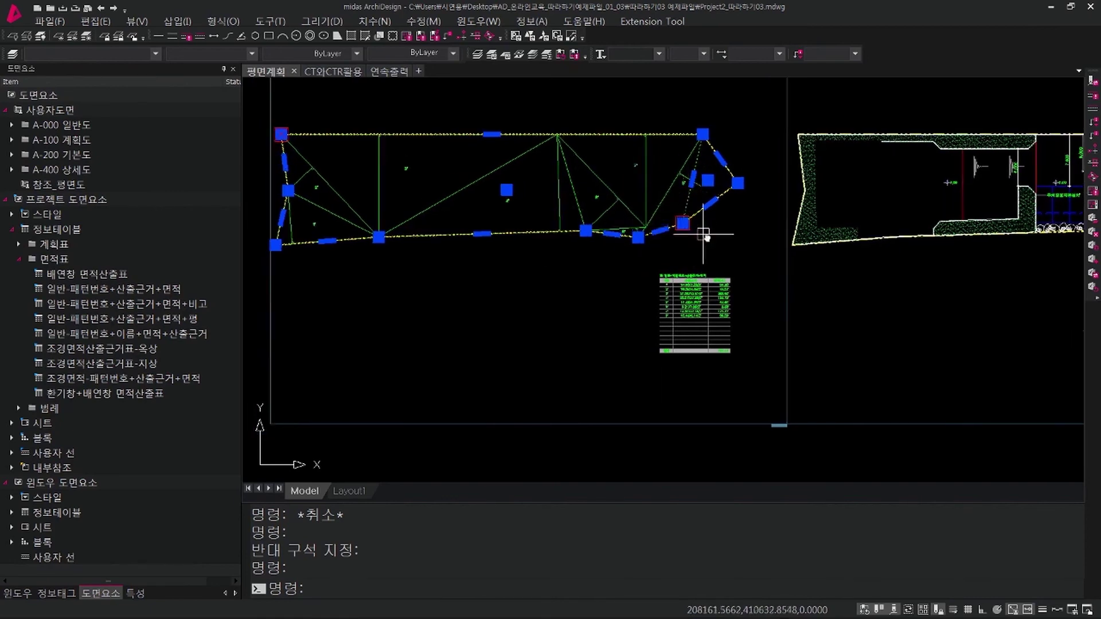
pyautogui.moveTo(704, 235); pyautogui.dragTo(694, 220, button='middle')
pyautogui.scroll(2, 688, 201)
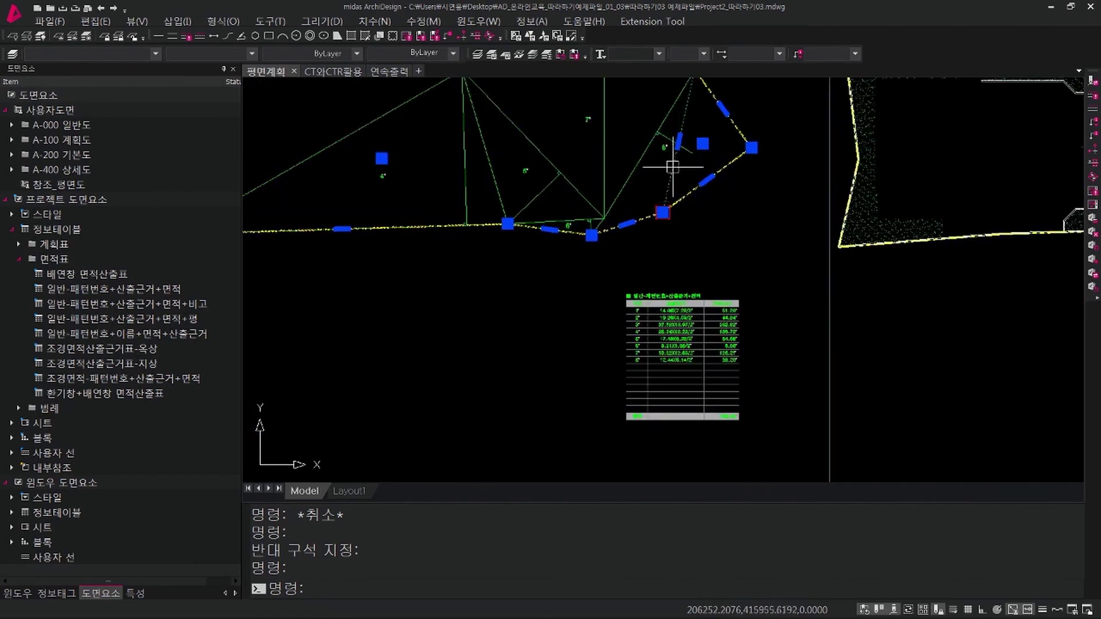
pyautogui.scroll(8, 714, 427)
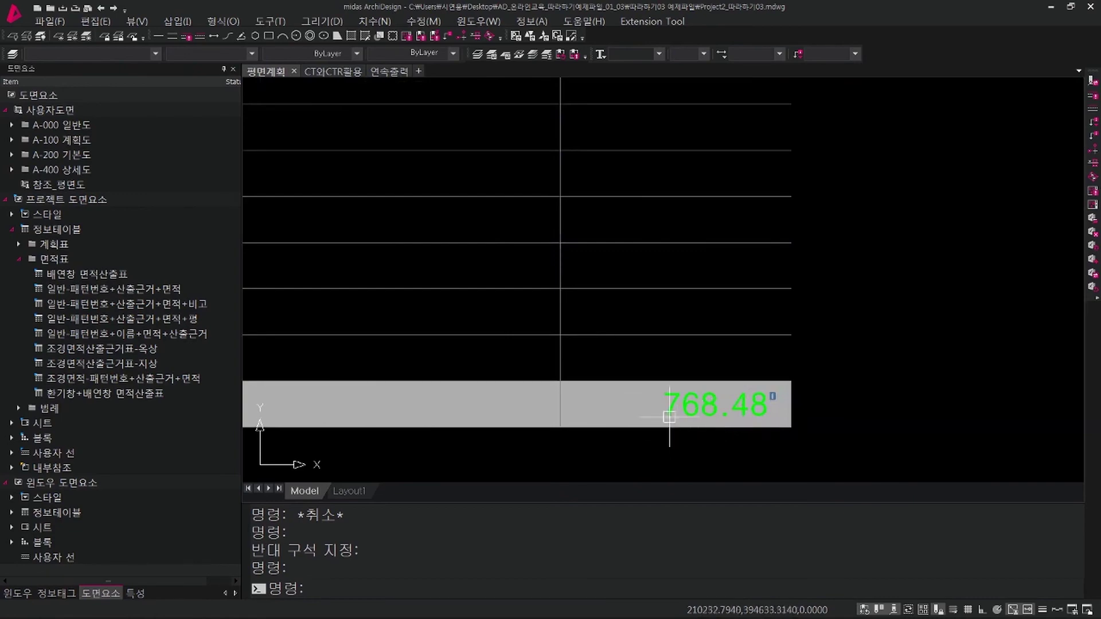
pyautogui.scroll(-15, 686, 396)
pyautogui.moveTo(677, 424); pyautogui.dragTo(691, 113, button='middle')
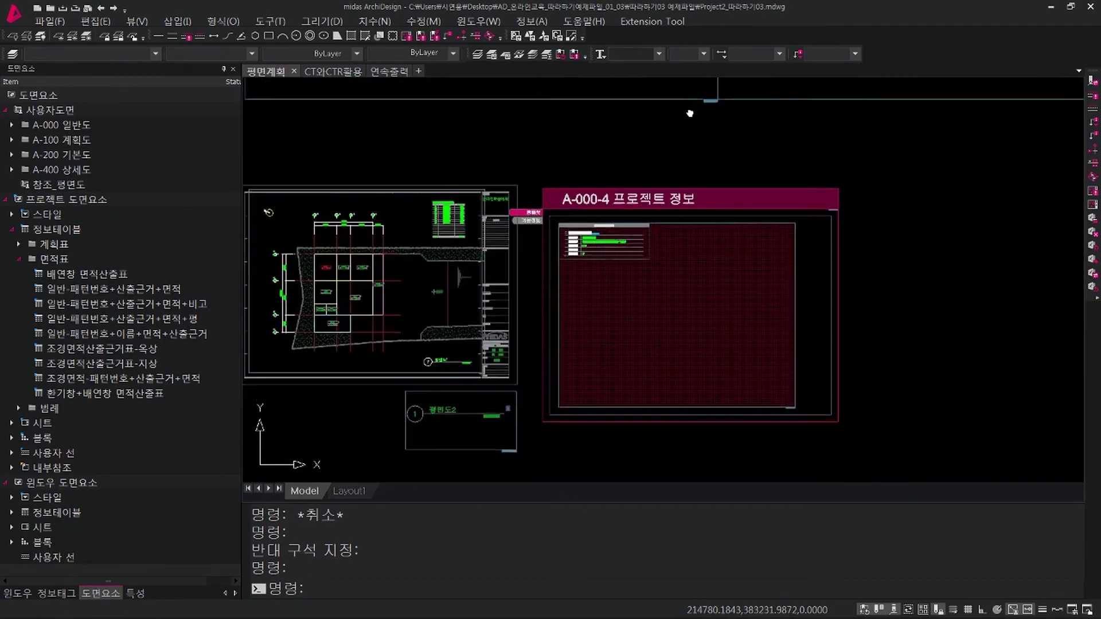
pyautogui.scroll(6, 565, 233)
pyautogui.scroll(7, 668, 312)
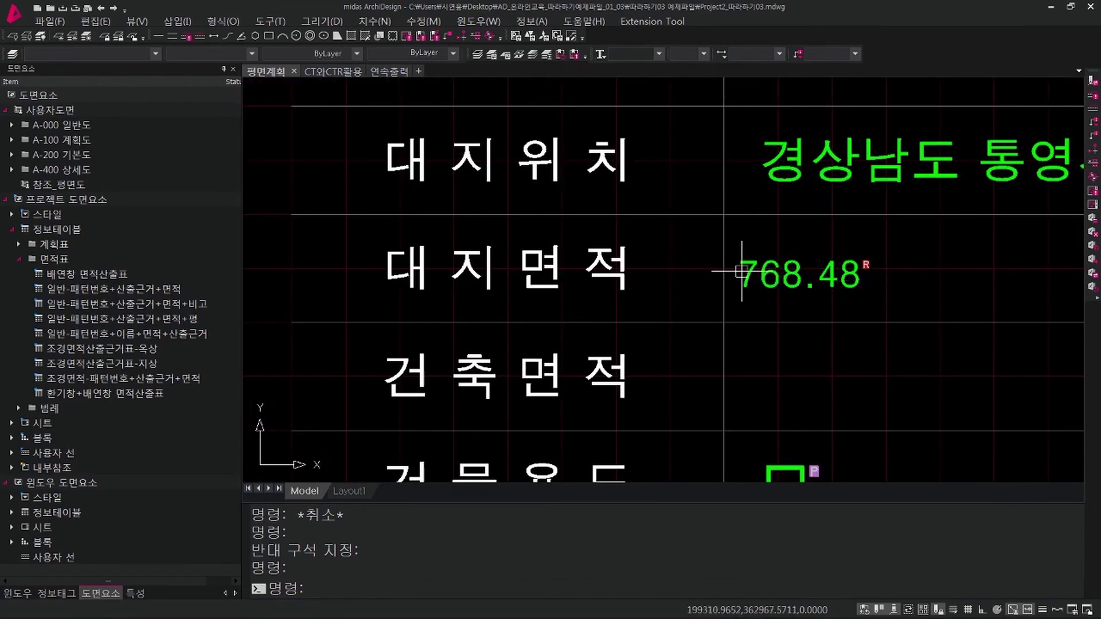
pyautogui.moveTo(741, 271)
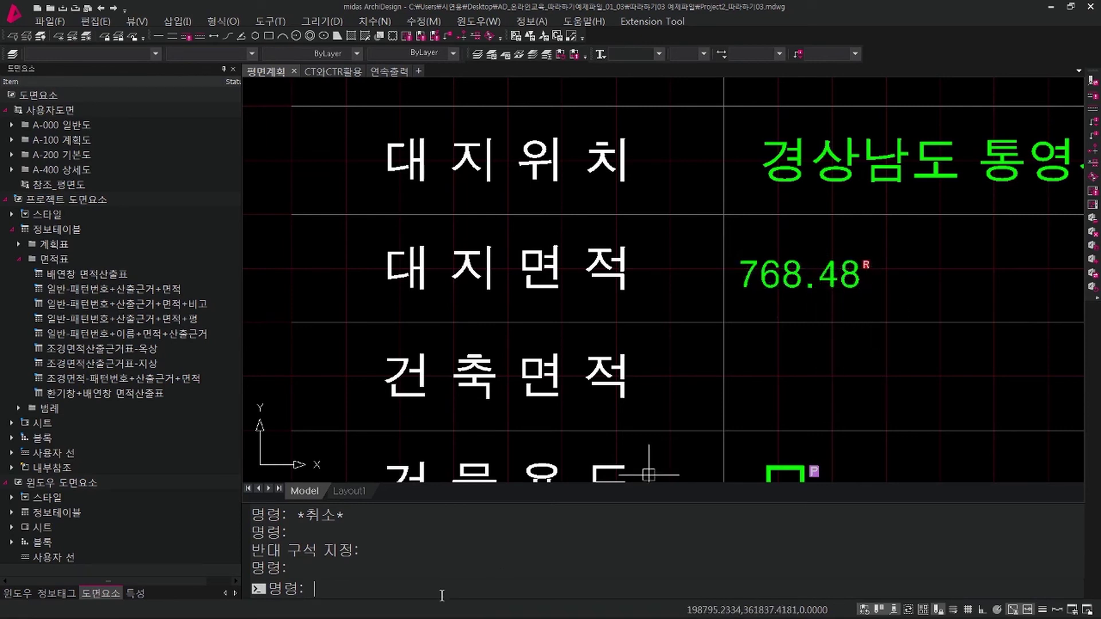
pyautogui.write('R')
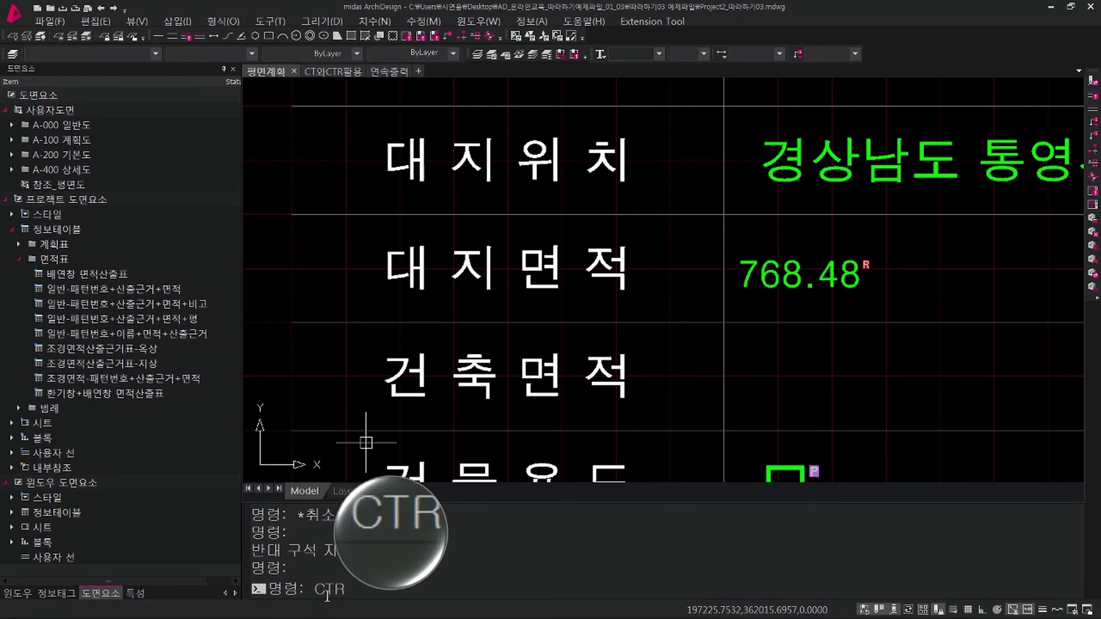
pyautogui.press('Escape')
pyautogui.press('Escape')
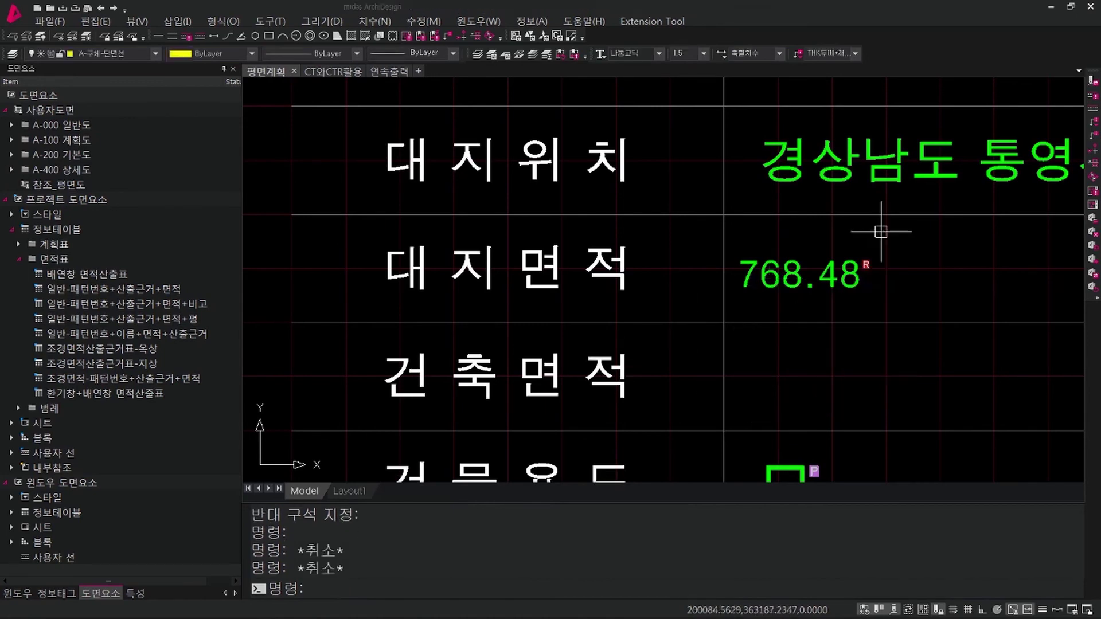
# Copy the room area table's 합계 value as a reference tag with CTR and place it just below the total row.
pyautogui.scroll(-8, 804, 346)
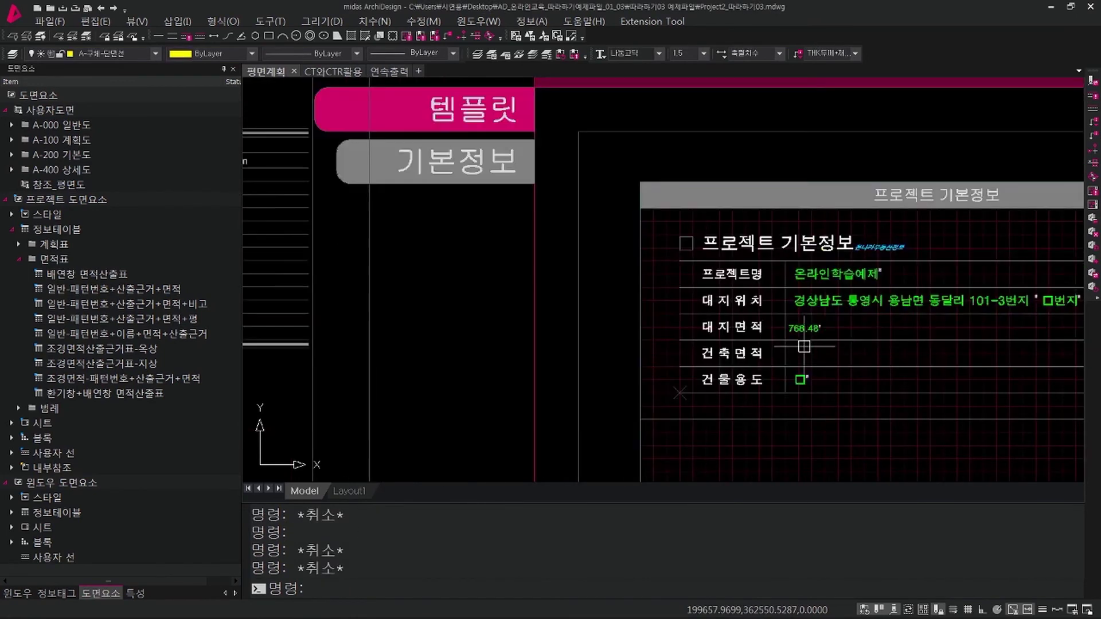
pyautogui.scroll(6, 631, 337)
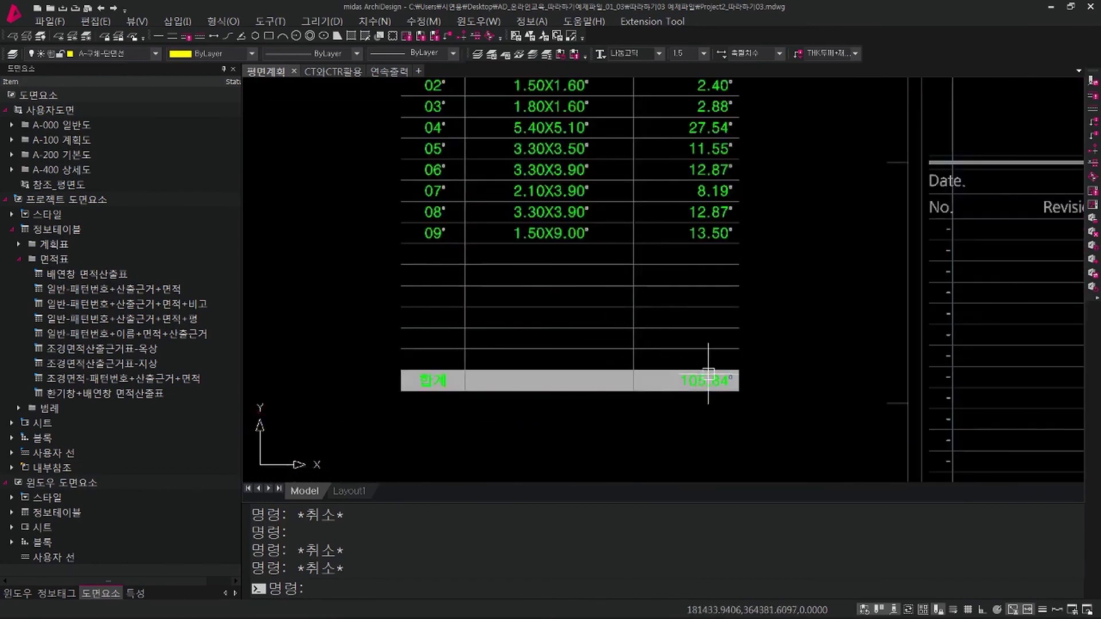
pyautogui.write('TR')
pyautogui.press('Return')
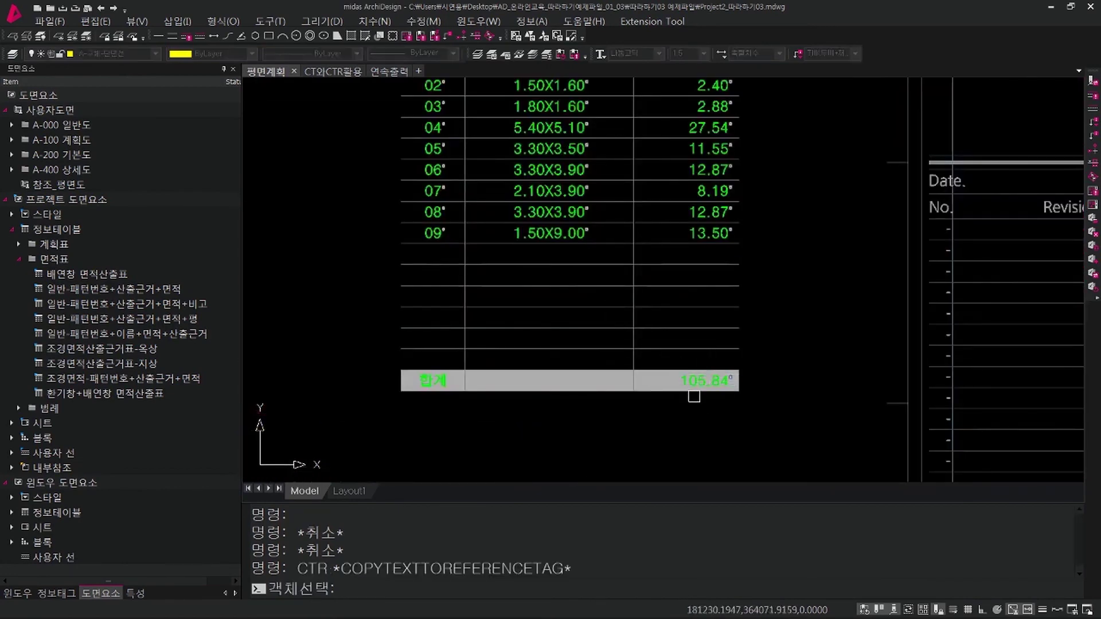
pyautogui.click(702, 380)
pyautogui.press('Return')
pyautogui.click(795, 374)
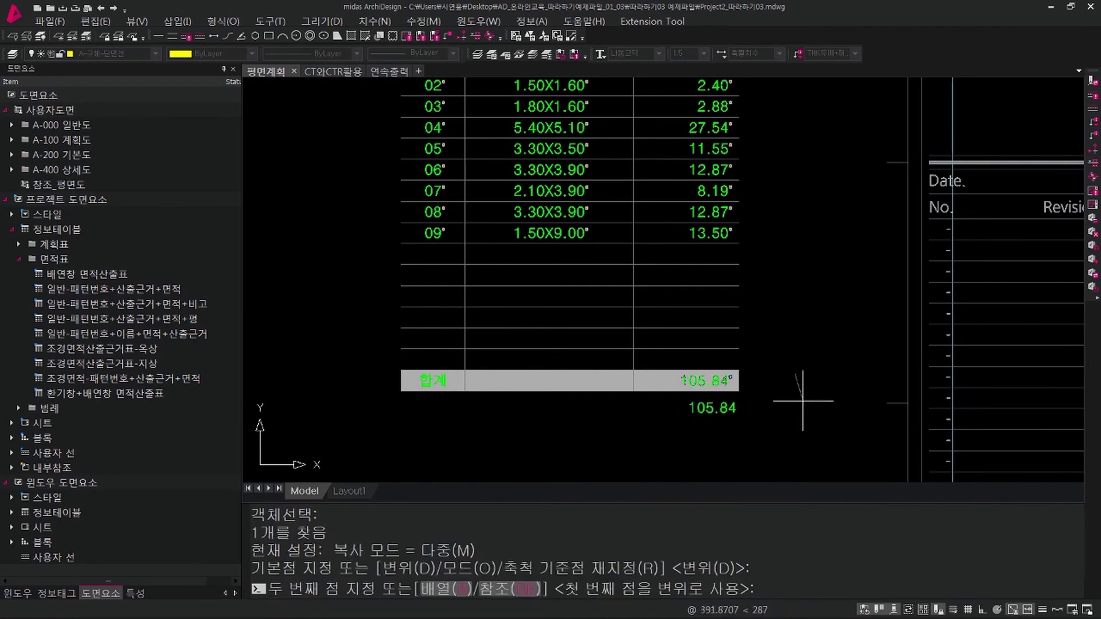
pyautogui.click(802, 400)
pyautogui.press('Escape')
# Reset the copied room-area tag's scale base point to the initial value (초기값) with SB.
pyautogui.scroll(3, 737, 421)
pyautogui.click(710, 411)
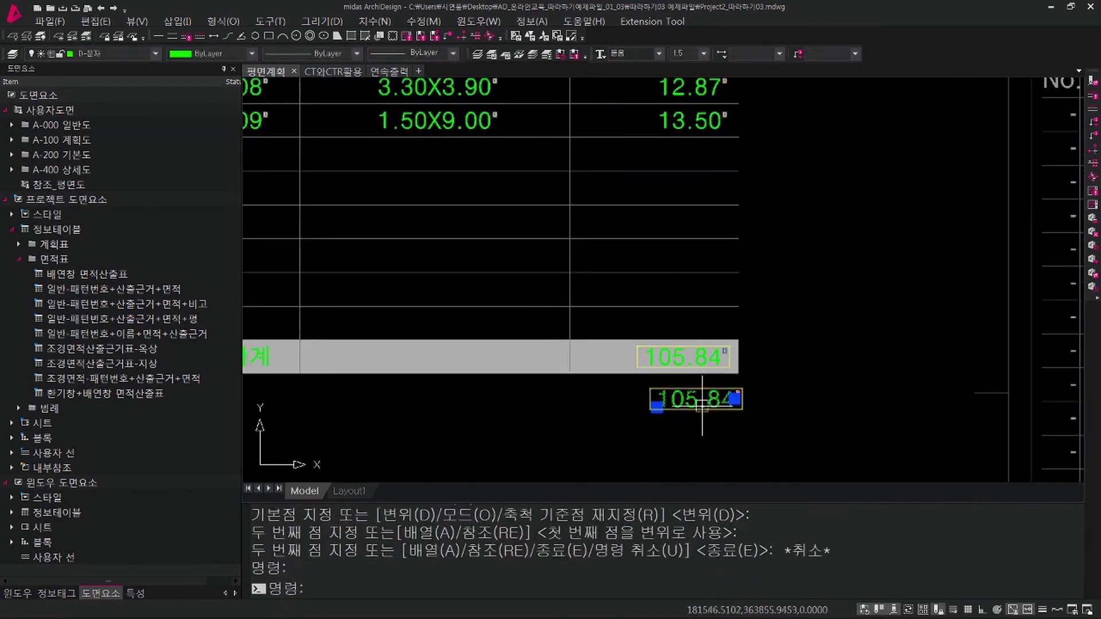
pyautogui.scroll(-3, 701, 408)
pyautogui.press('Escape')
pyautogui.write('SB')
pyautogui.press('Return')
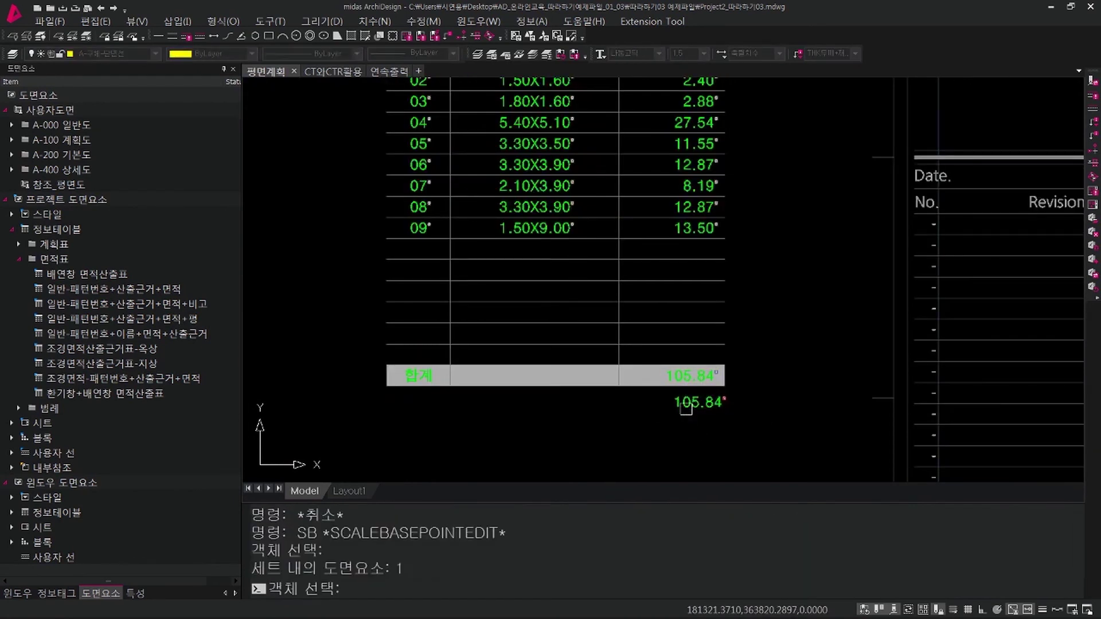
pyautogui.press('Return')
pyautogui.press('Escape')
pyautogui.press('Escape')
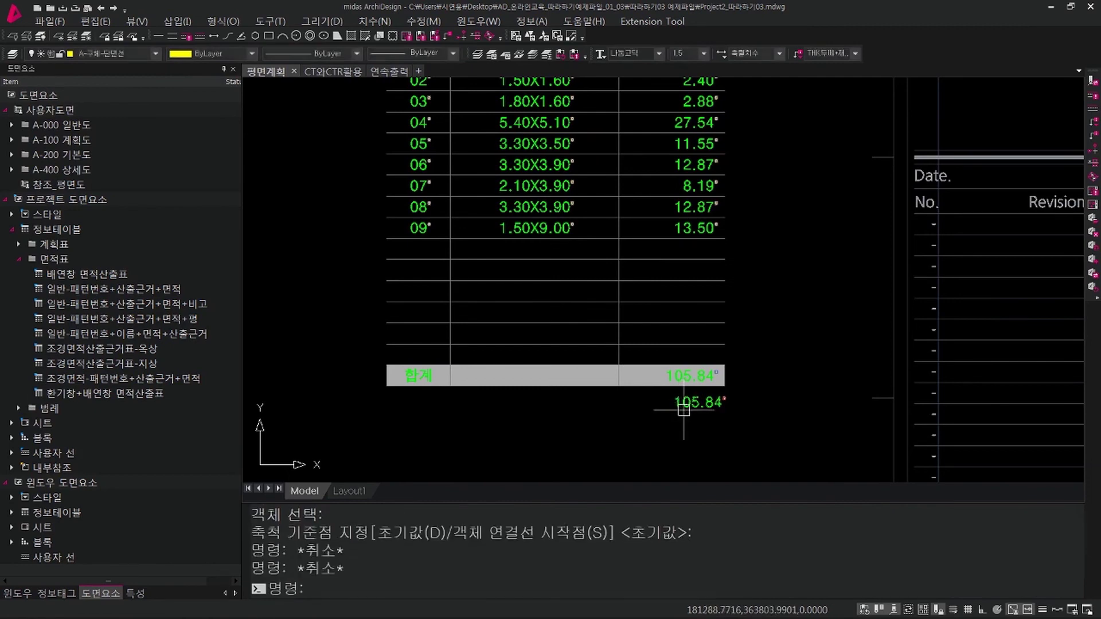
# Move the copied room-area tag from below the area table into the 건축면적 row of the project basic information table.
pyautogui.write('M')
pyautogui.press('Return')
pyautogui.click(722, 417)
pyautogui.click(687, 396)
pyautogui.press('Return')
pyautogui.click(692, 419)
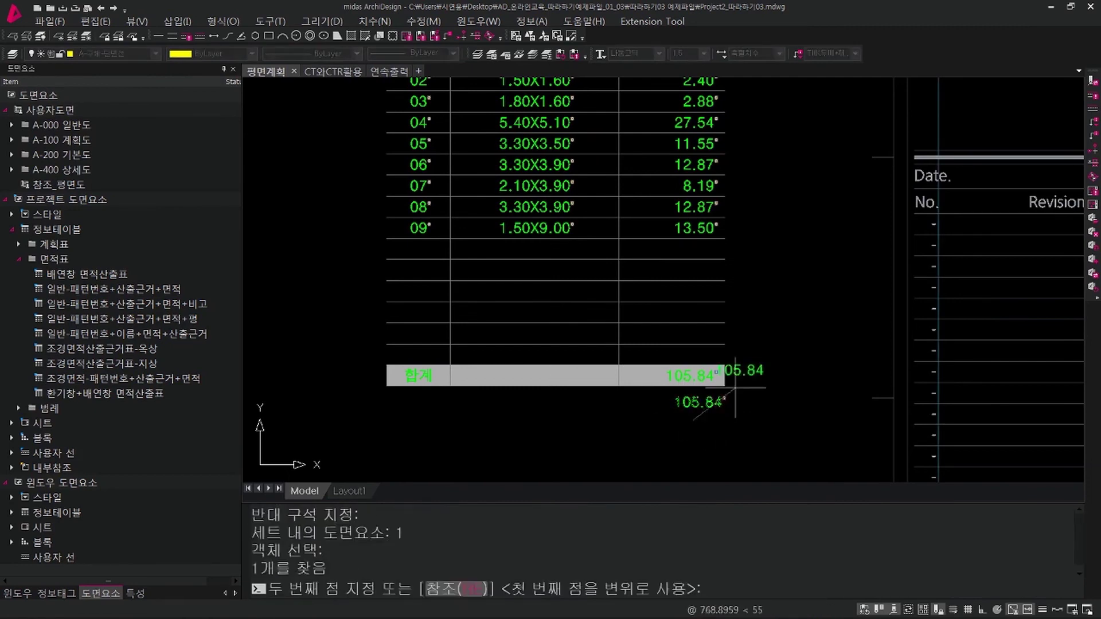
pyautogui.scroll(-5, 731, 387)
pyautogui.moveTo(883, 373); pyautogui.dragTo(557, 408, button='middle')
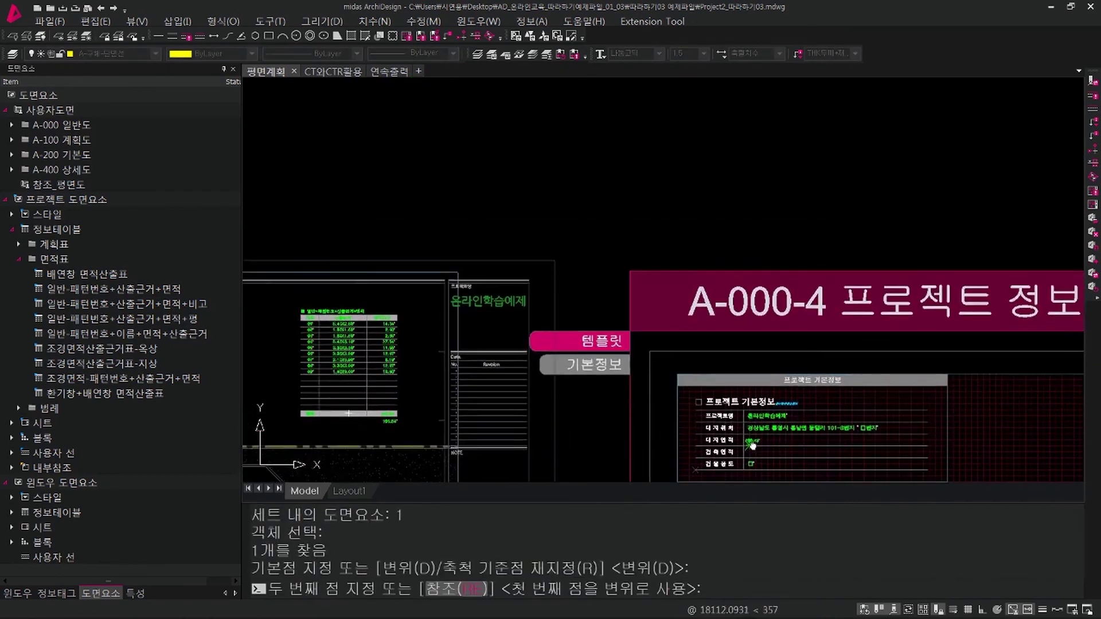
pyautogui.scroll(5, 751, 453)
pyautogui.moveTo(754, 453); pyautogui.dragTo(739, 300, button='middle')
pyautogui.scroll(5, 736, 310)
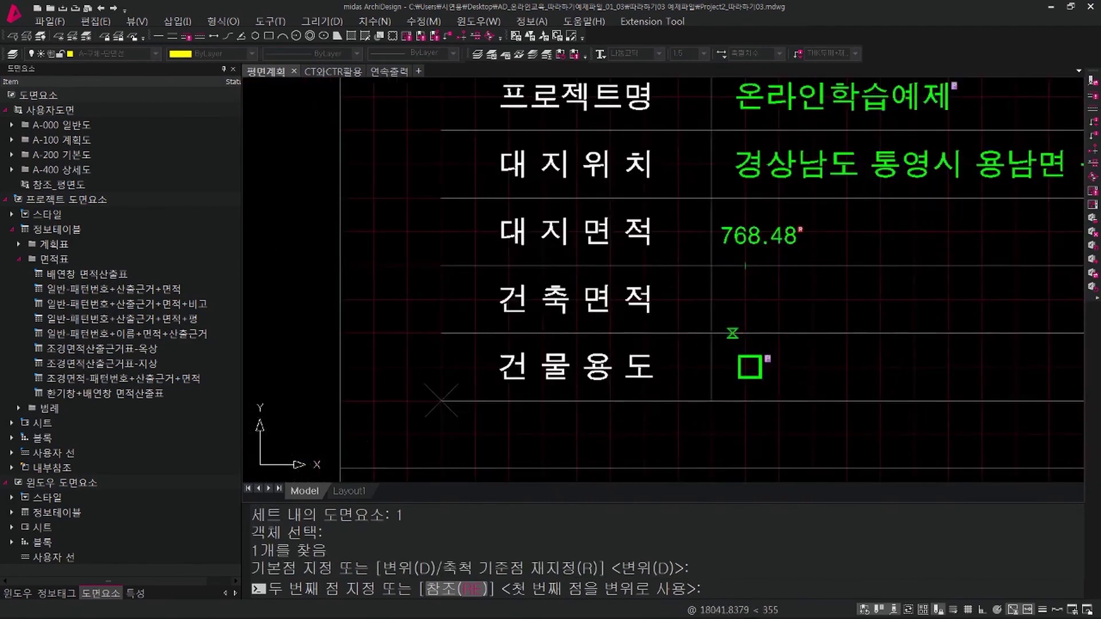
pyautogui.press('Escape')
pyautogui.press('Escape')
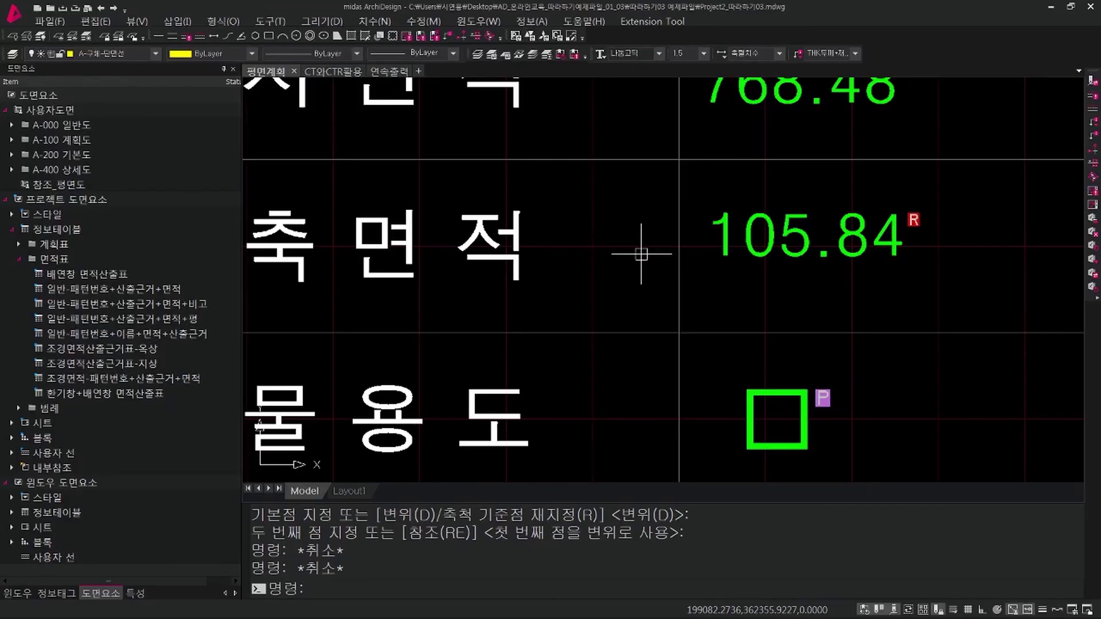
pyautogui.press('Escape')
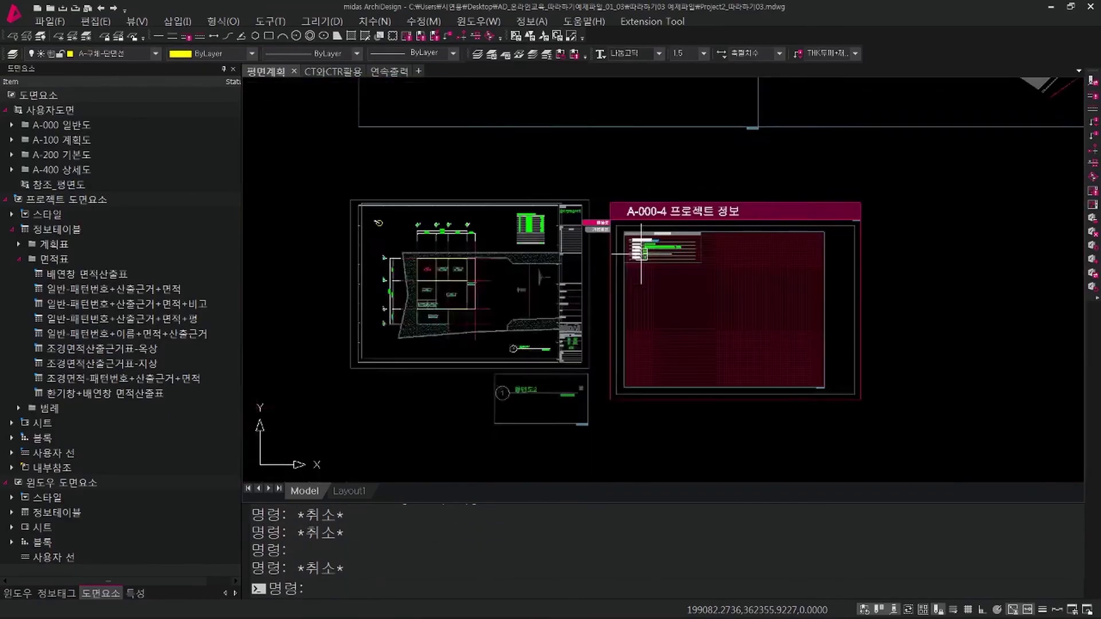
# Switch to the CT와CTR활용 drawing and check the 종단면도 sheet's title block and its blue-framed 거실 section.
pyautogui.scroll(-3, 641, 252)
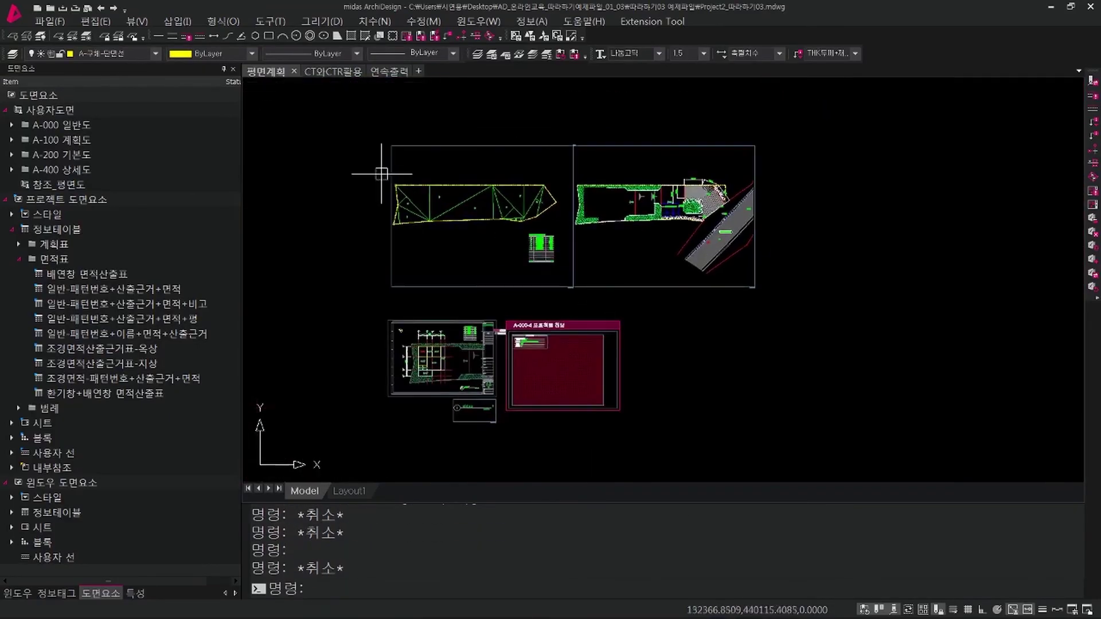
pyautogui.click(332, 72)
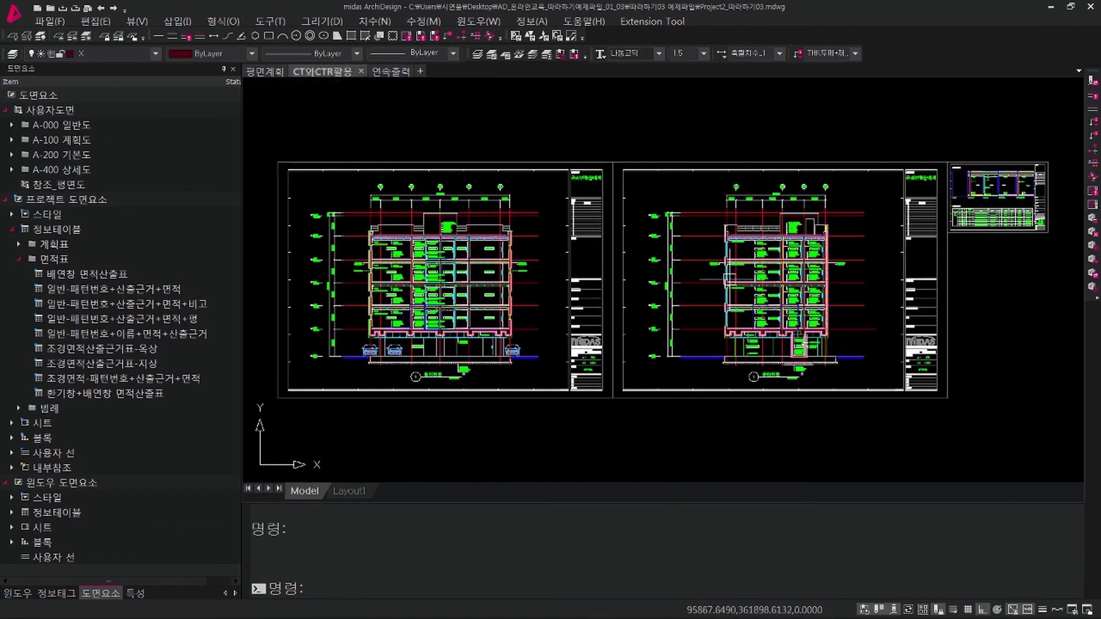
pyautogui.moveTo(761, 300); pyautogui.dragTo(649, 301, button='middle')
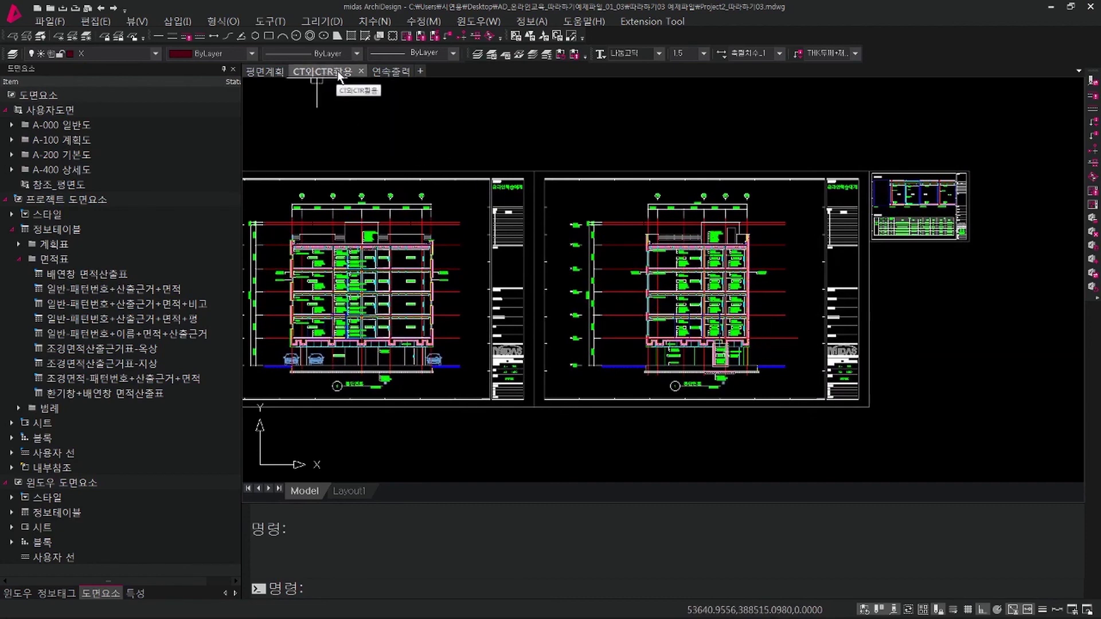
pyautogui.press('Escape')
pyautogui.press('Escape')
pyautogui.scroll(4, 848, 395)
pyautogui.scroll(6, 848, 395)
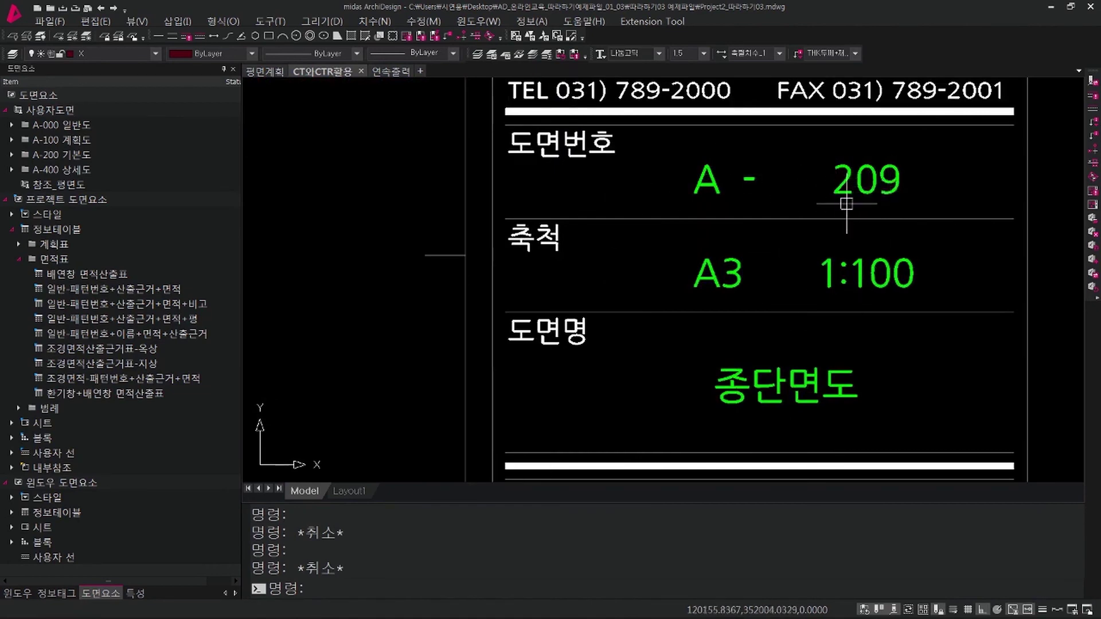
pyautogui.scroll(-5, 846, 204)
pyautogui.scroll(6, 533, 253)
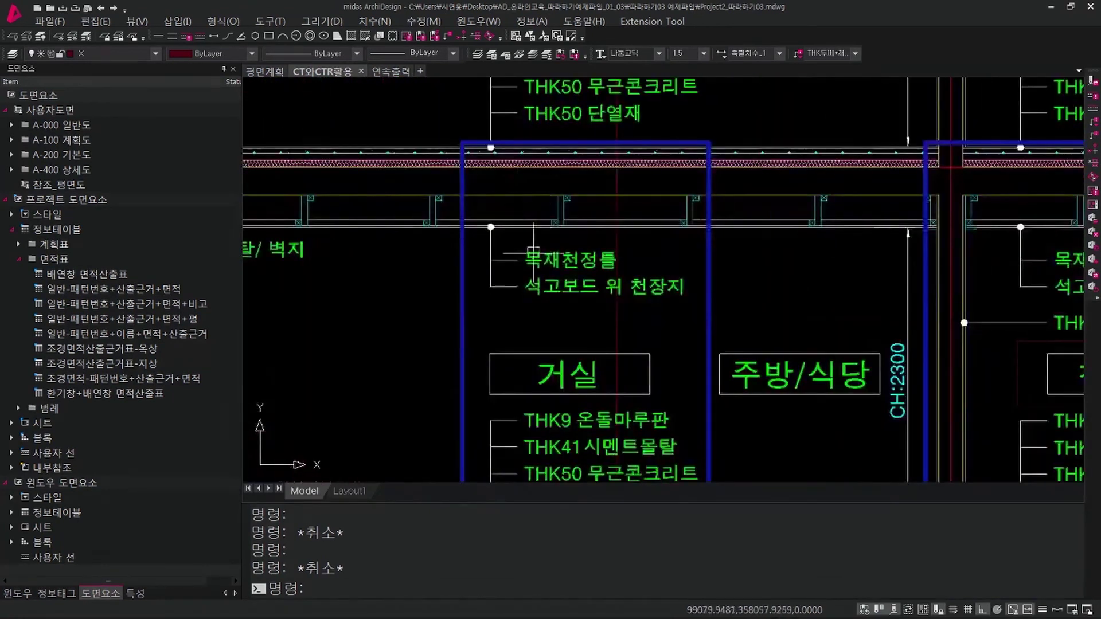
pyautogui.scroll(-3, 534, 252)
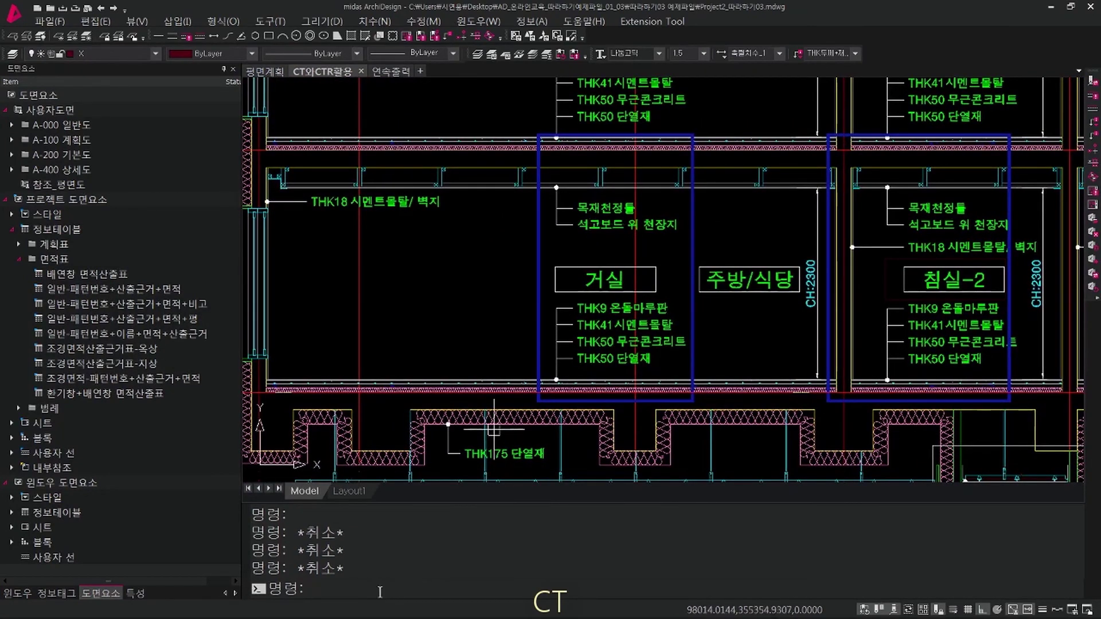
# Define a rectangular COPYTRIM (CT) boundary along the lowest 거실's blue frame in the section, with the frame's lower-left corner as base point.
pyautogui.write('T')
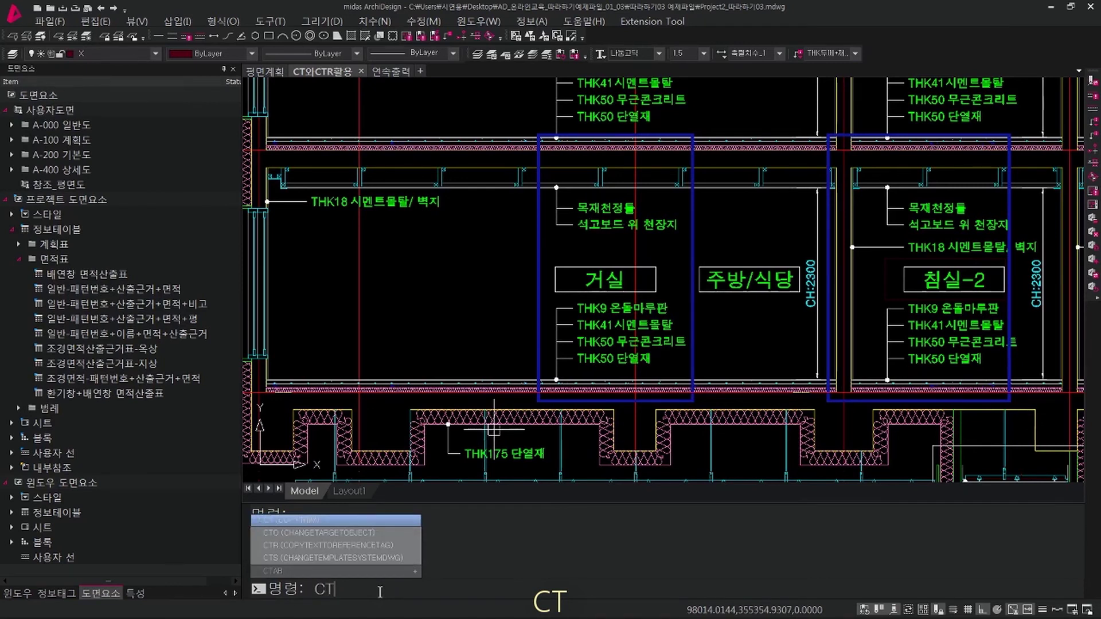
pyautogui.press('Return')
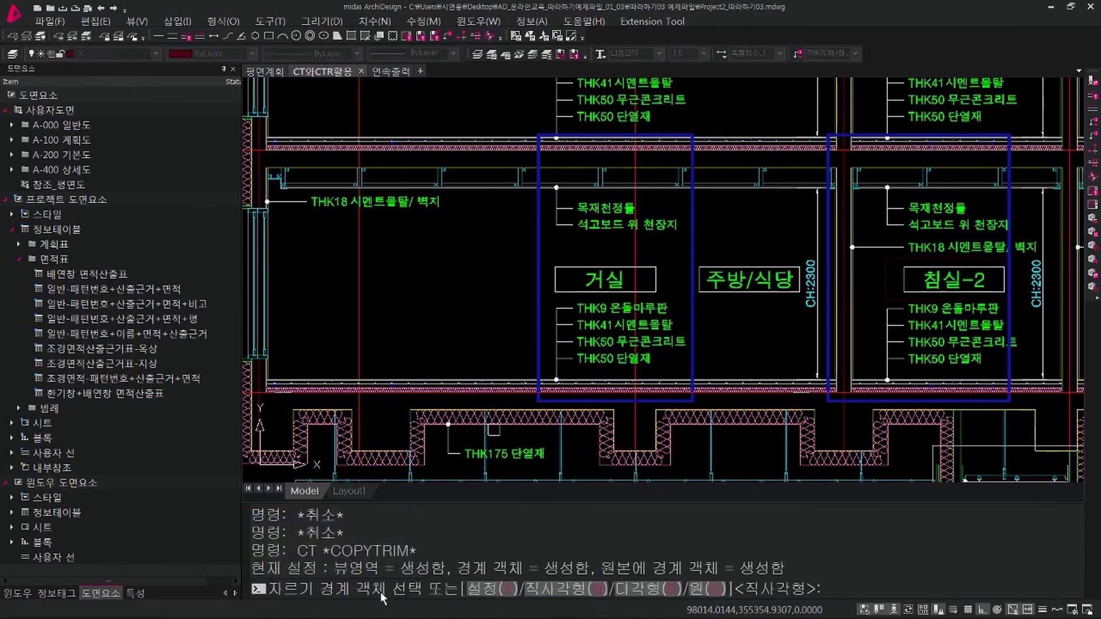
pyautogui.click(556, 596)
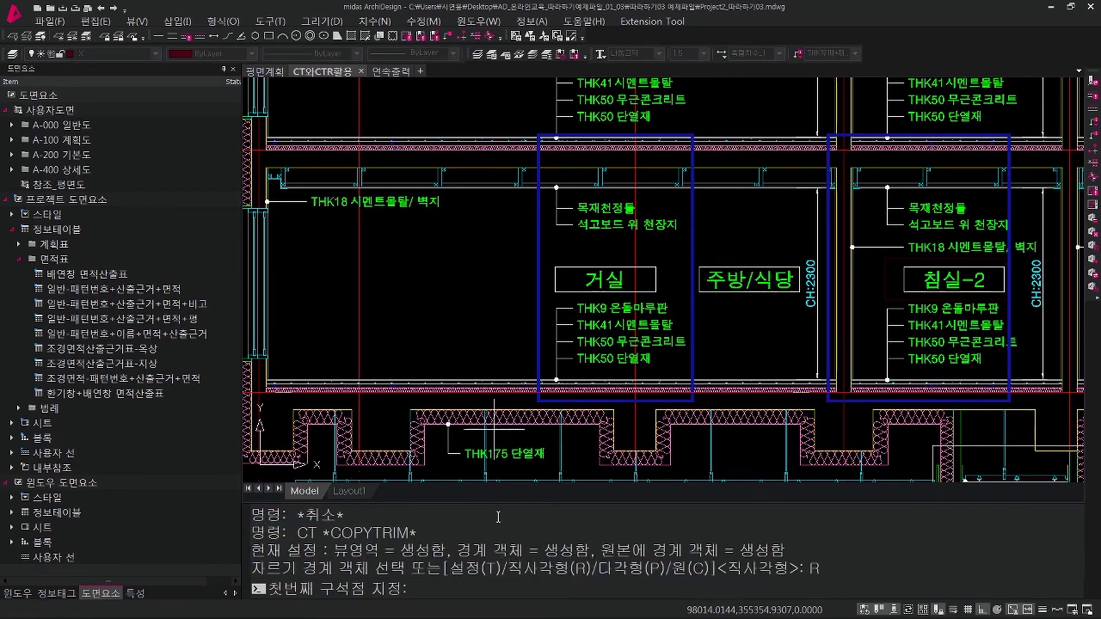
pyautogui.click(538, 401)
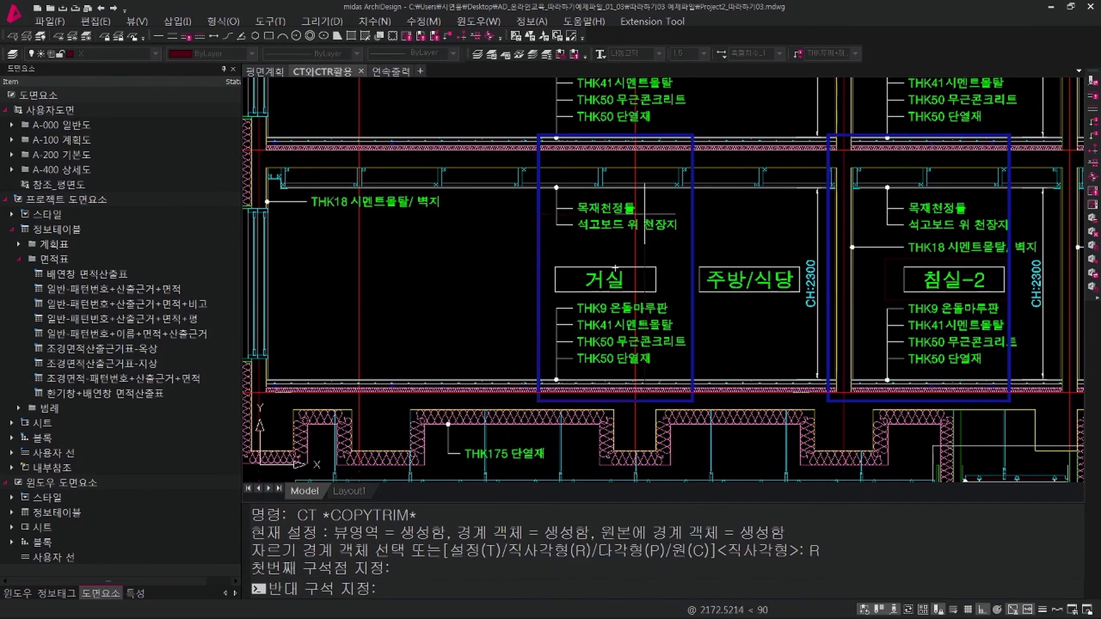
pyautogui.scroll(5, 666, 121)
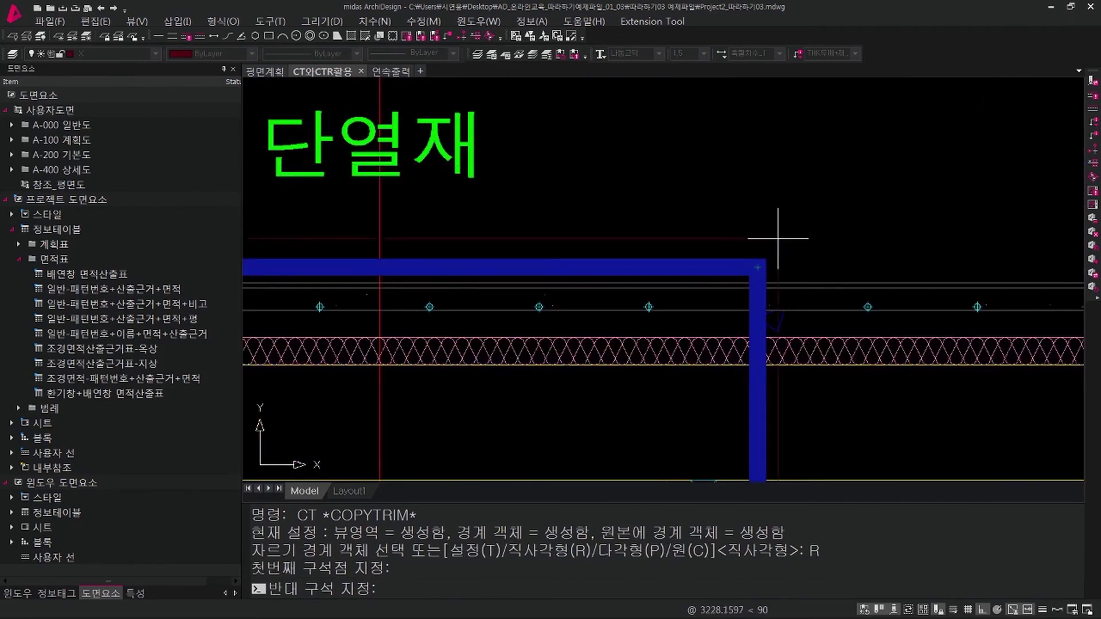
pyautogui.click(755, 266)
pyautogui.scroll(-5, 731, 229)
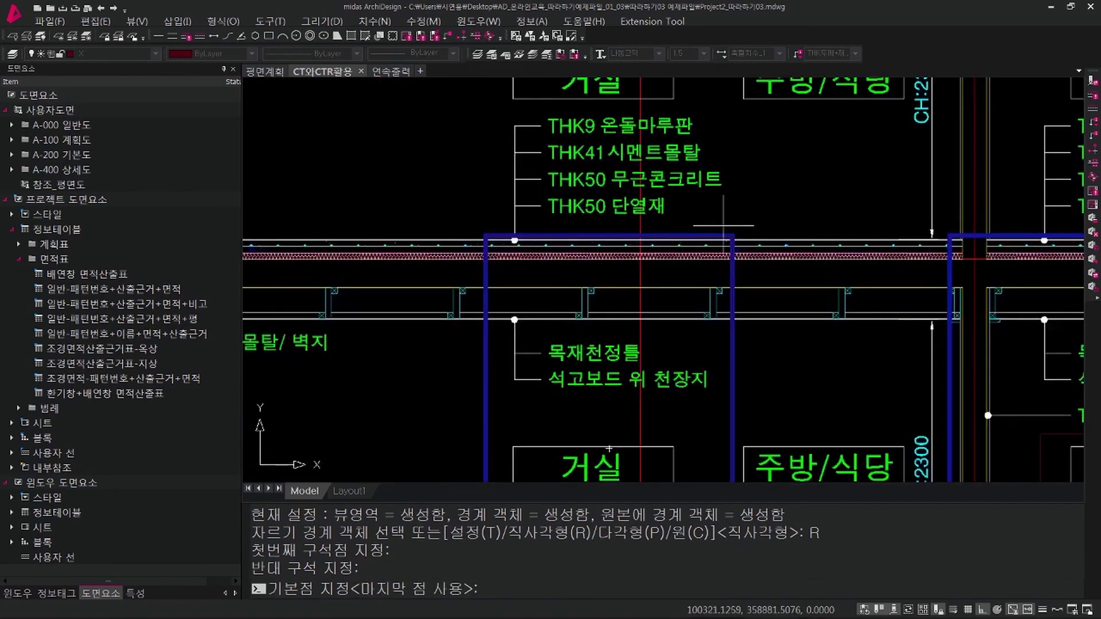
pyautogui.moveTo(723, 225); pyautogui.dragTo(746, 156, button='middle')
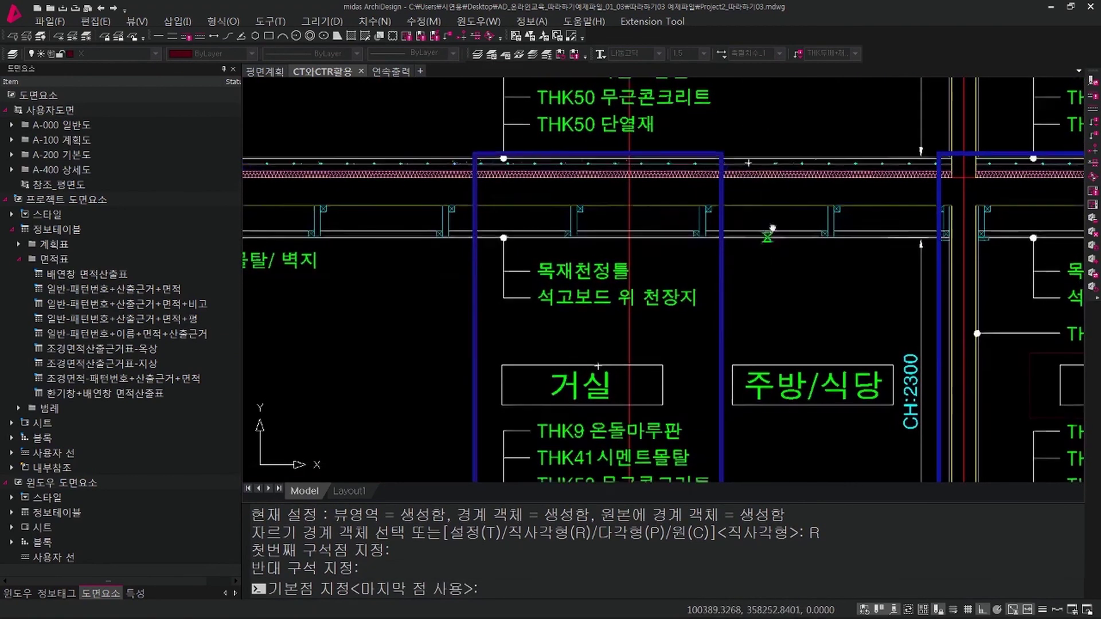
pyautogui.moveTo(735, 262); pyautogui.dragTo(720, 175, button='middle')
pyautogui.scroll(6, 442, 465)
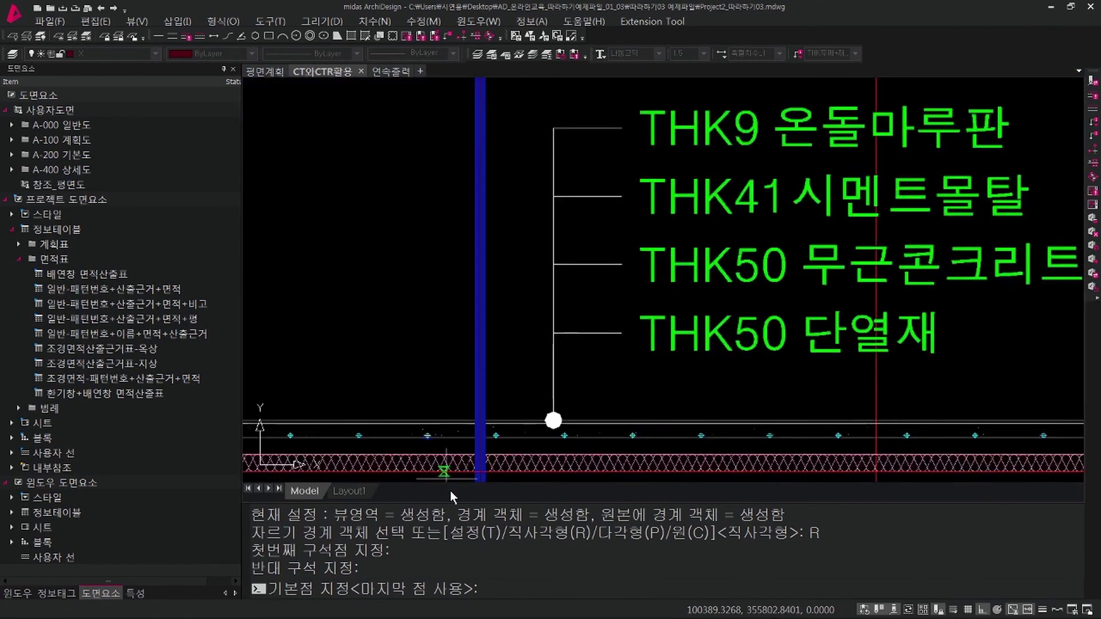
pyautogui.click(501, 369)
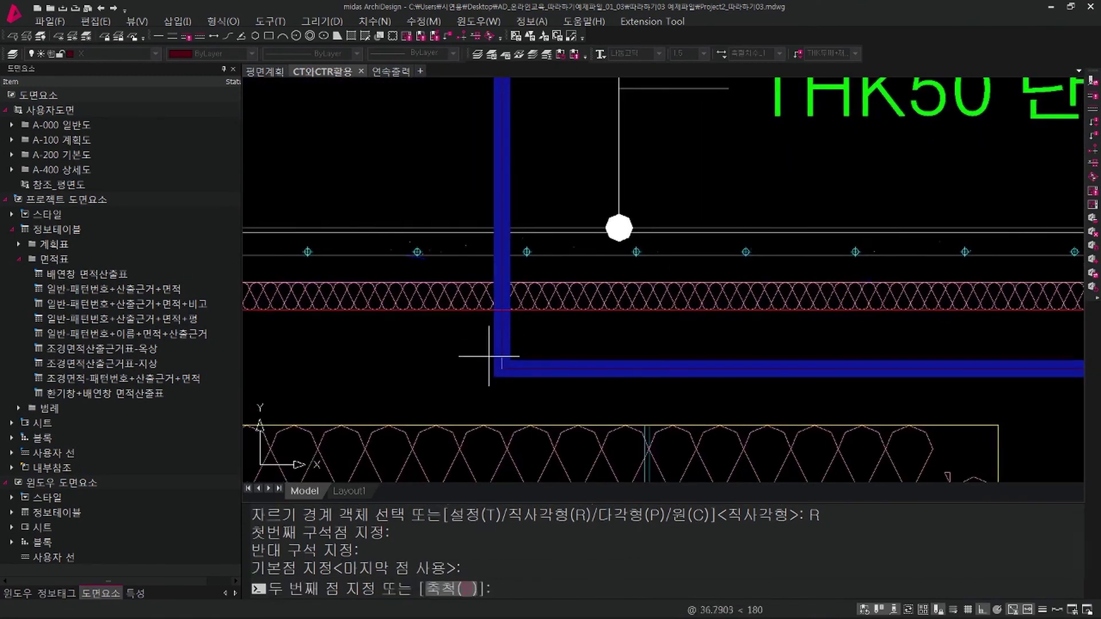
# Turn ortho off and place the trimmed copy at the lower-left corner of the empty TYP1 거실 frame in 실내재료상세도.
pyautogui.scroll(-6, 493, 361)
pyautogui.press('F8')
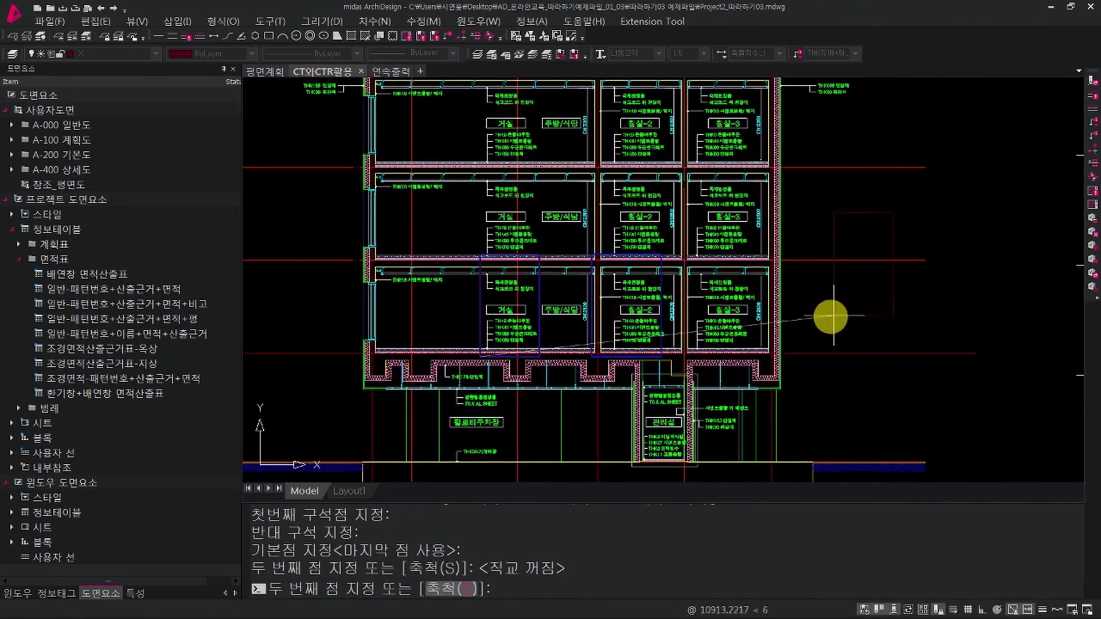
pyautogui.scroll(-3, 833, 304)
pyautogui.moveTo(833, 300); pyautogui.dragTo(320, 457, button='middle')
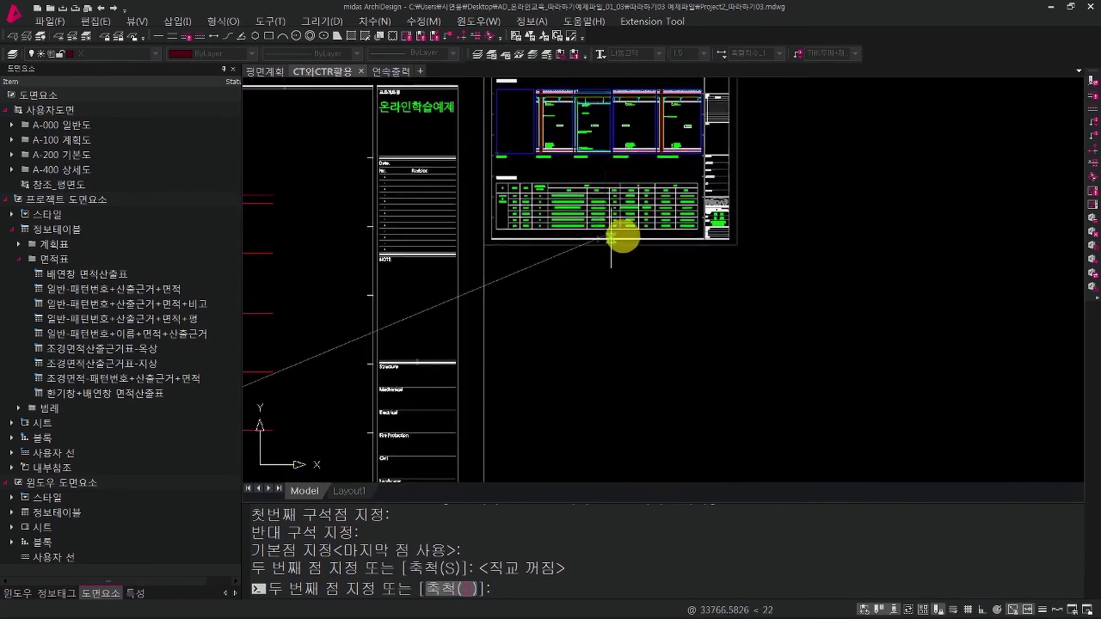
pyautogui.scroll(5, 693, 223)
pyautogui.scroll(2, 765, 203)
pyautogui.scroll(2, 832, 172)
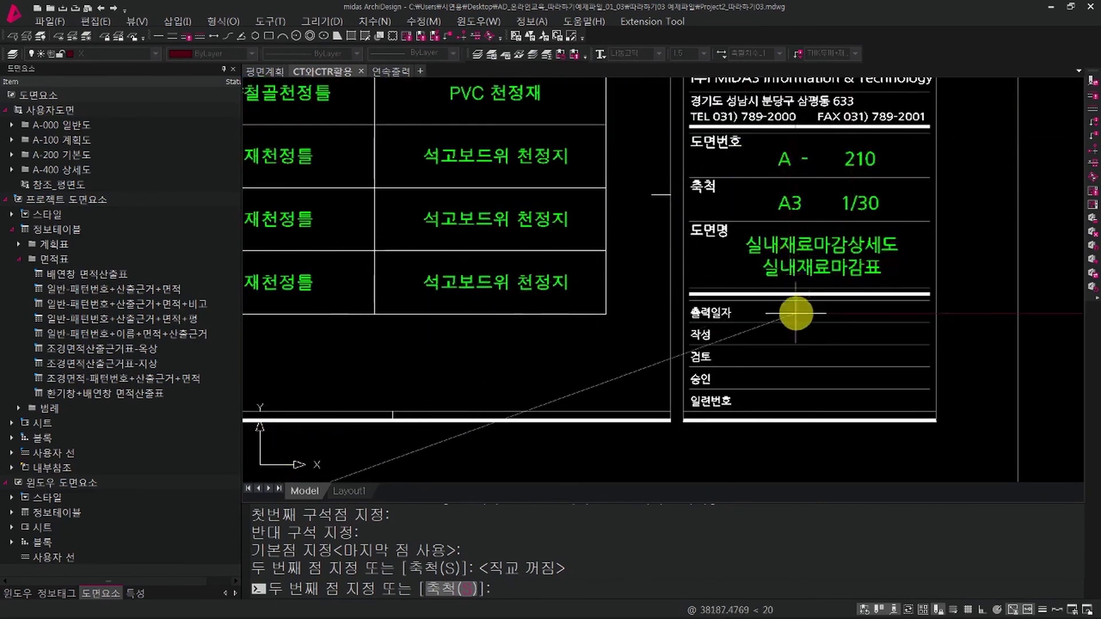
pyautogui.scroll(-2, 786, 317)
pyautogui.scroll(-2, 671, 275)
pyautogui.scroll(-1, 671, 275)
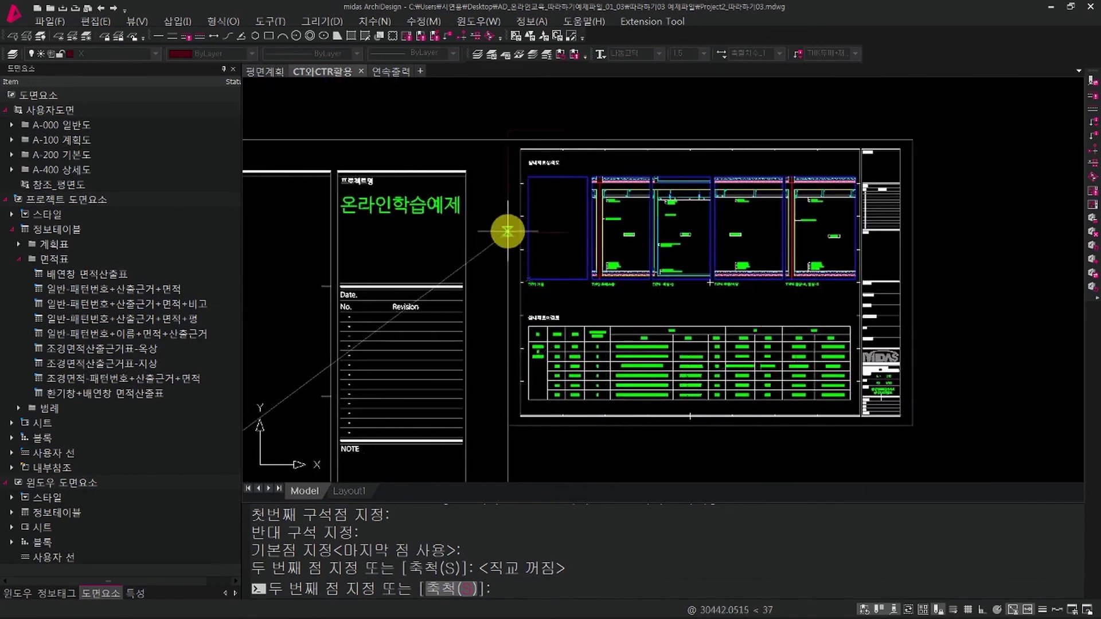
pyautogui.scroll(3, 487, 241)
pyautogui.scroll(3, 556, 314)
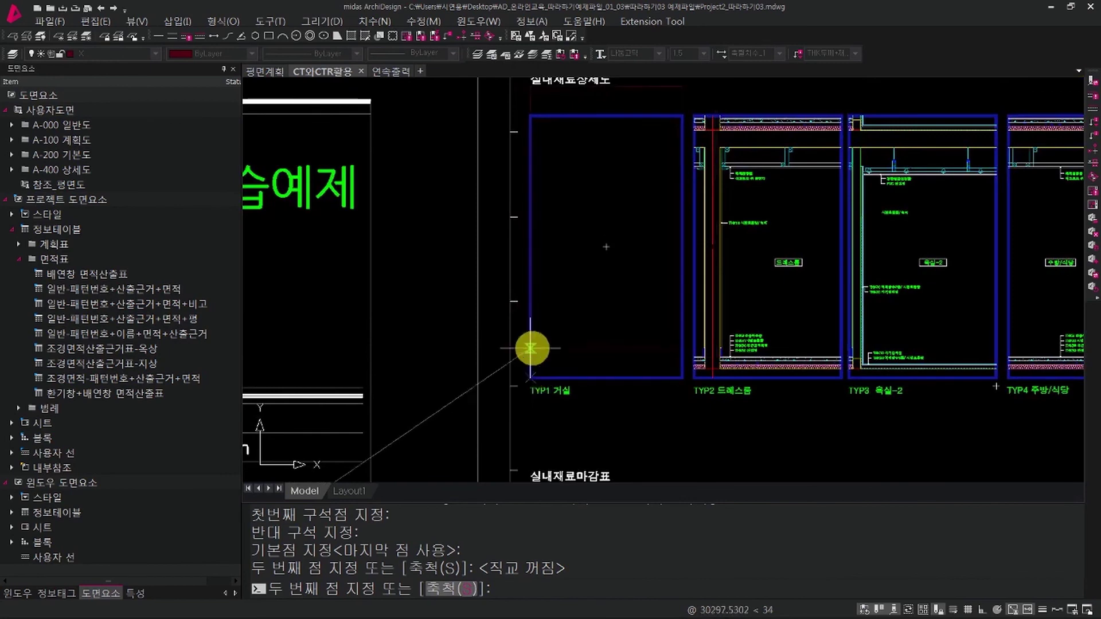
pyautogui.scroll(3, 534, 416)
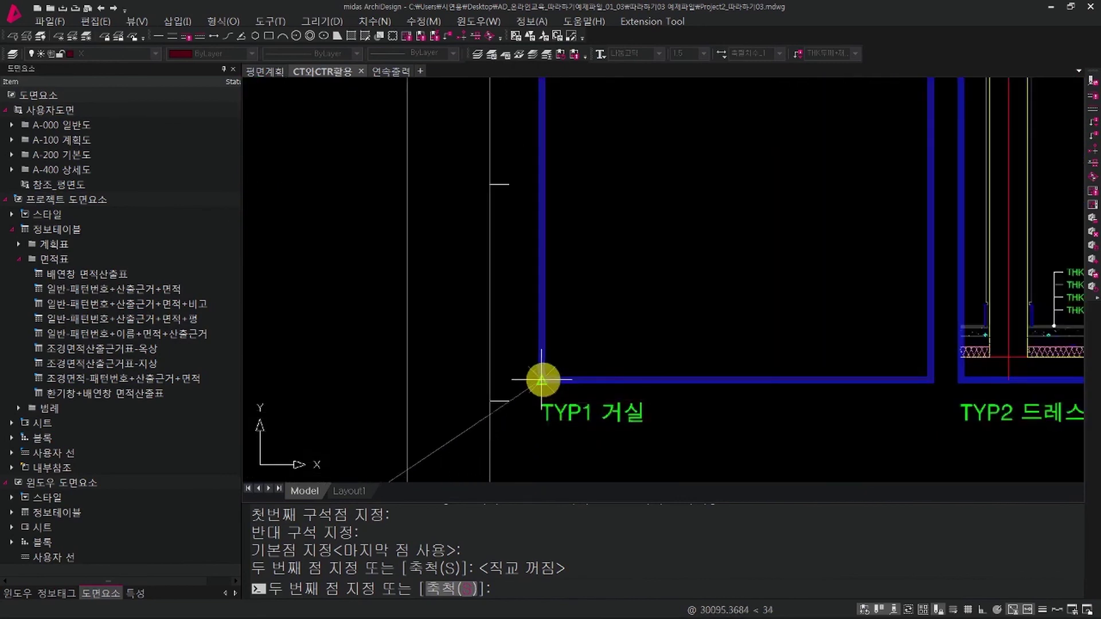
pyautogui.click(541, 380)
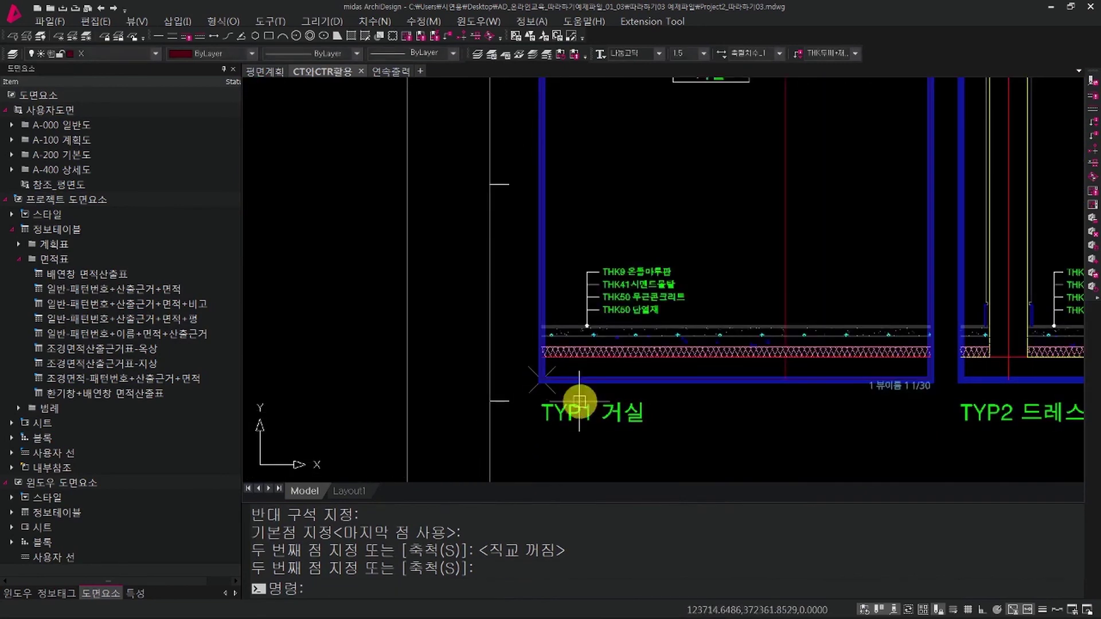
# Examine the trimmed 거실 detail in the TYP1 frame against the source section and the neighbouring details.
pyautogui.scroll(-5, 578, 395)
pyautogui.scroll(4, 621, 357)
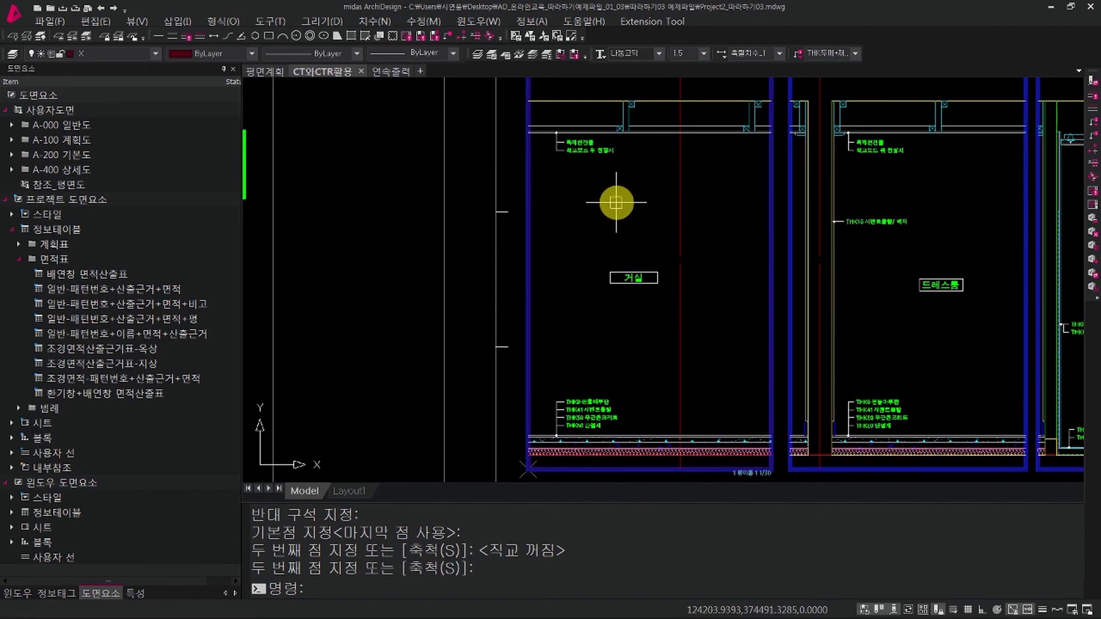
pyautogui.scroll(-6, 616, 202)
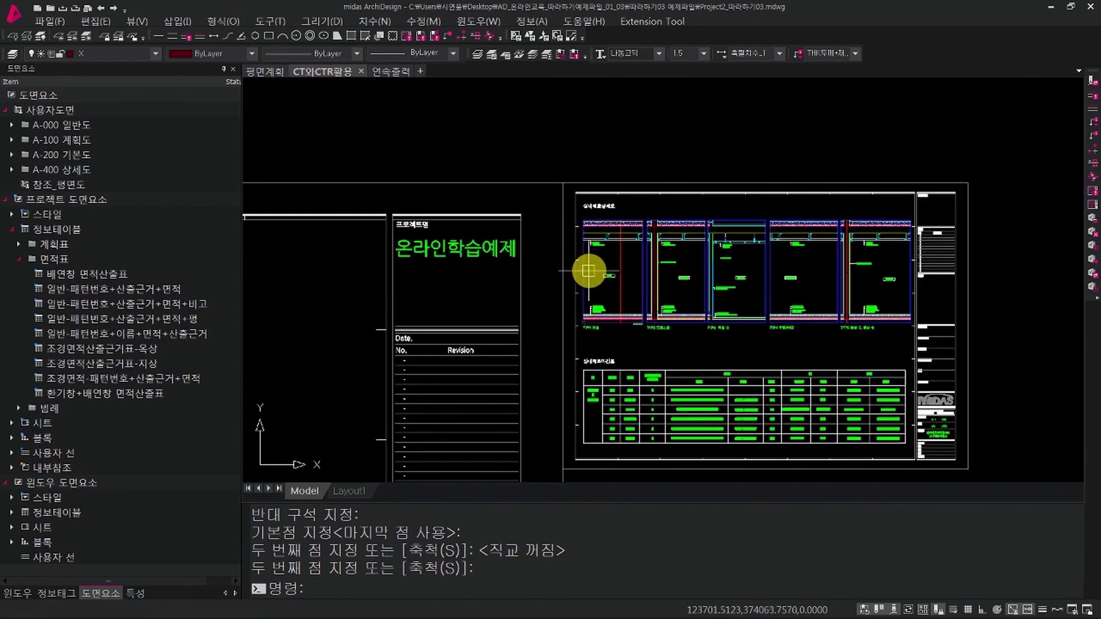
pyautogui.scroll(-4, 641, 253)
pyautogui.moveTo(586, 304); pyautogui.dragTo(628, 261, button='middle')
pyautogui.moveTo(447, 428); pyautogui.dragTo(468, 416, button='middle')
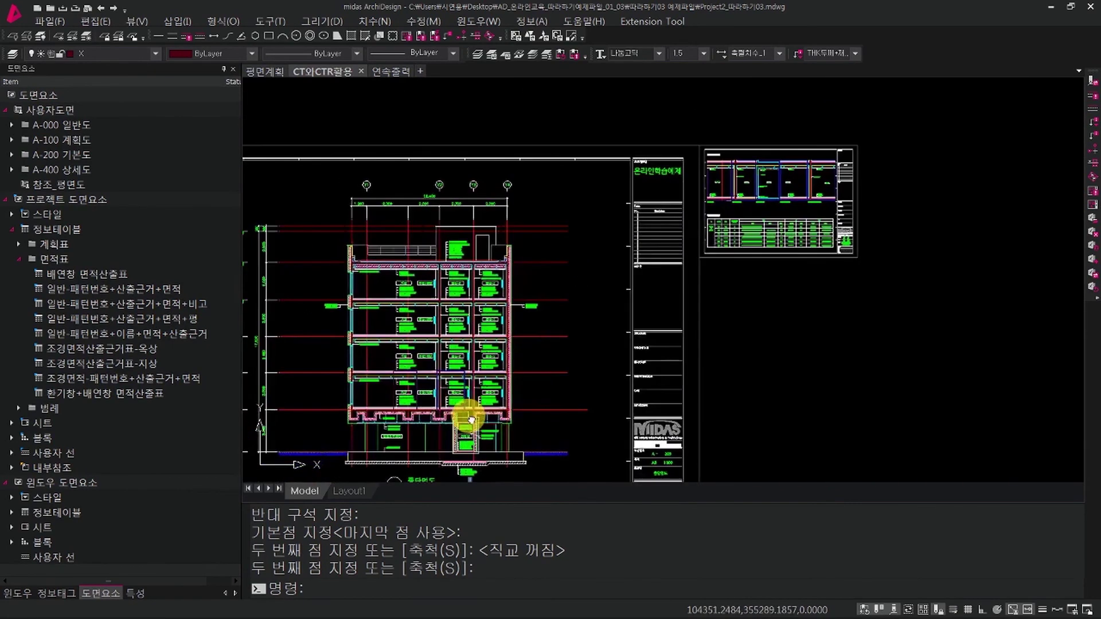
pyautogui.scroll(6, 761, 139)
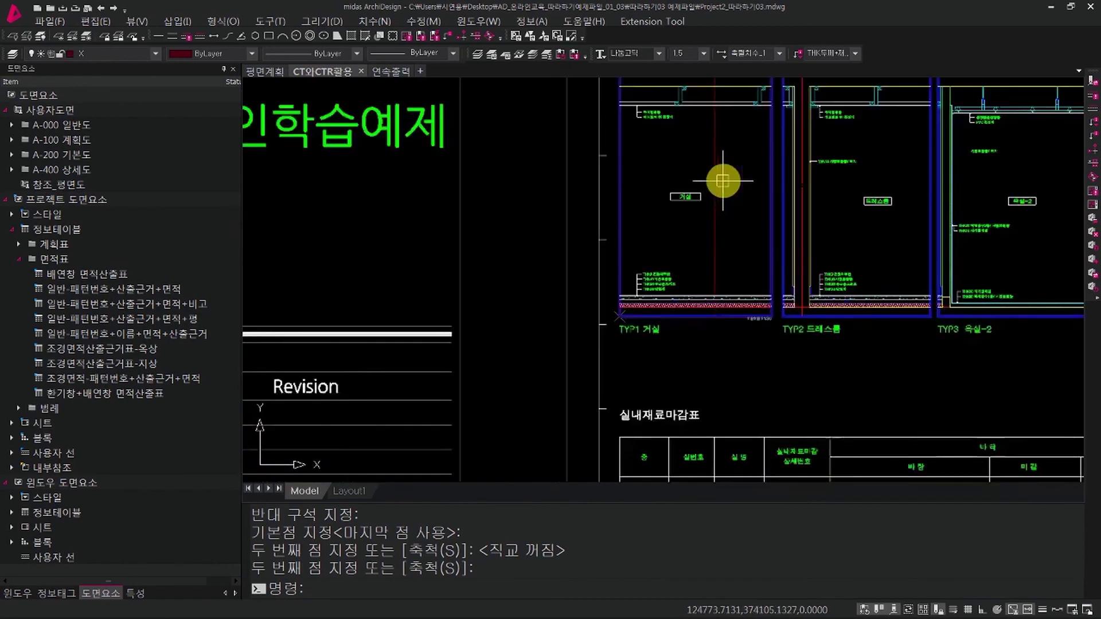
pyautogui.moveTo(710, 262); pyautogui.dragTo(695, 293, button='middle')
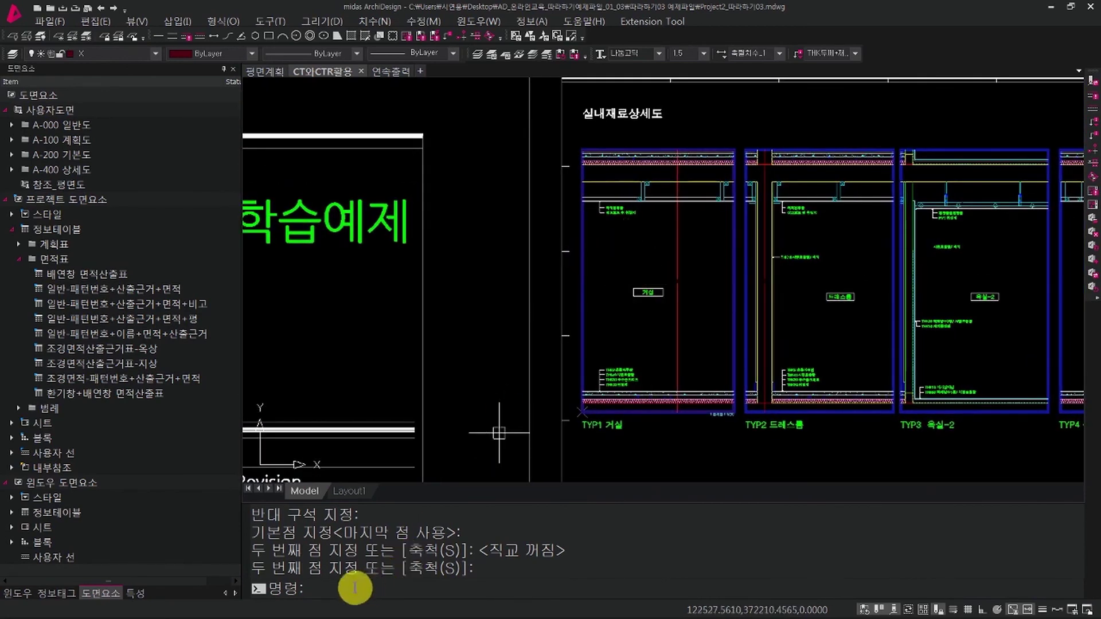
# Examine the 실내재료상세도 details from TYP2 드레스룸 to TYP5 침실-2, 침실-3.
pyautogui.write('T')
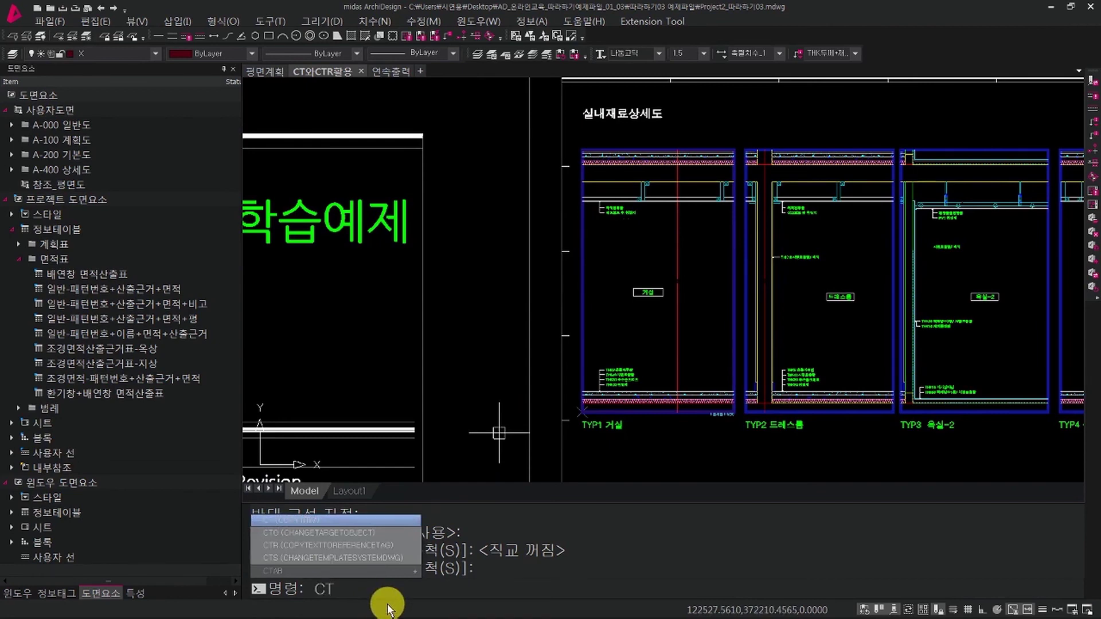
pyautogui.moveTo(710, 430)
pyautogui.mouseDown(button='middle')
pyautogui.moveTo(663, 376)
pyautogui.moveTo(683, 351)
pyautogui.moveTo(440, 399)
pyautogui.mouseUp(button='middle')
pyautogui.press('Escape')
pyautogui.scroll(-2, 565, 418)
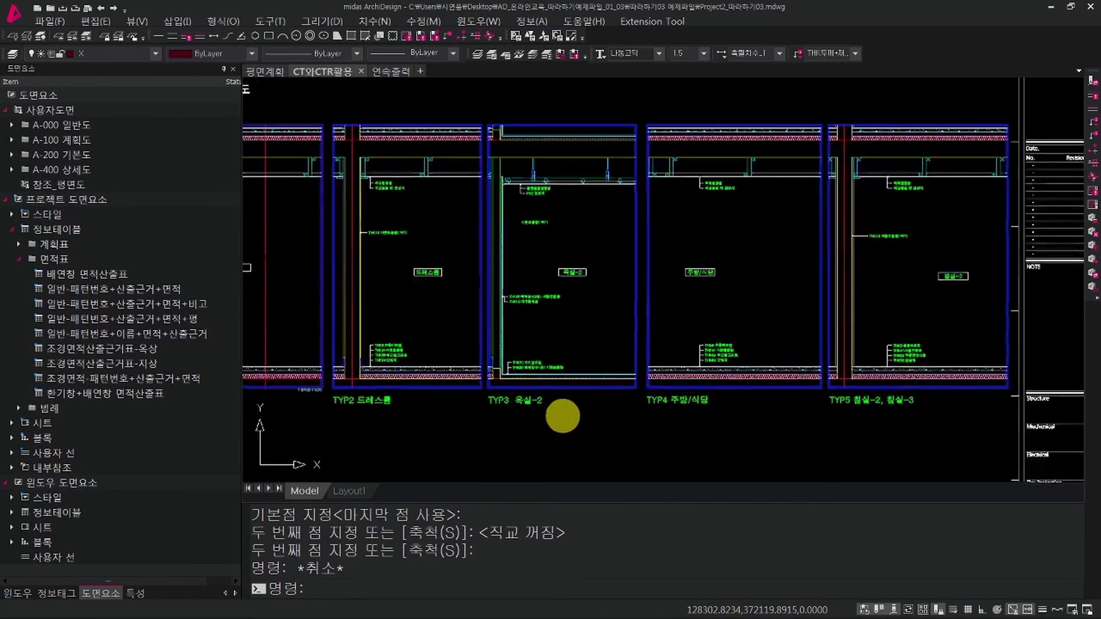
pyautogui.scroll(2, 725, 415)
pyautogui.moveTo(724, 409); pyautogui.dragTo(792, 428, button='middle')
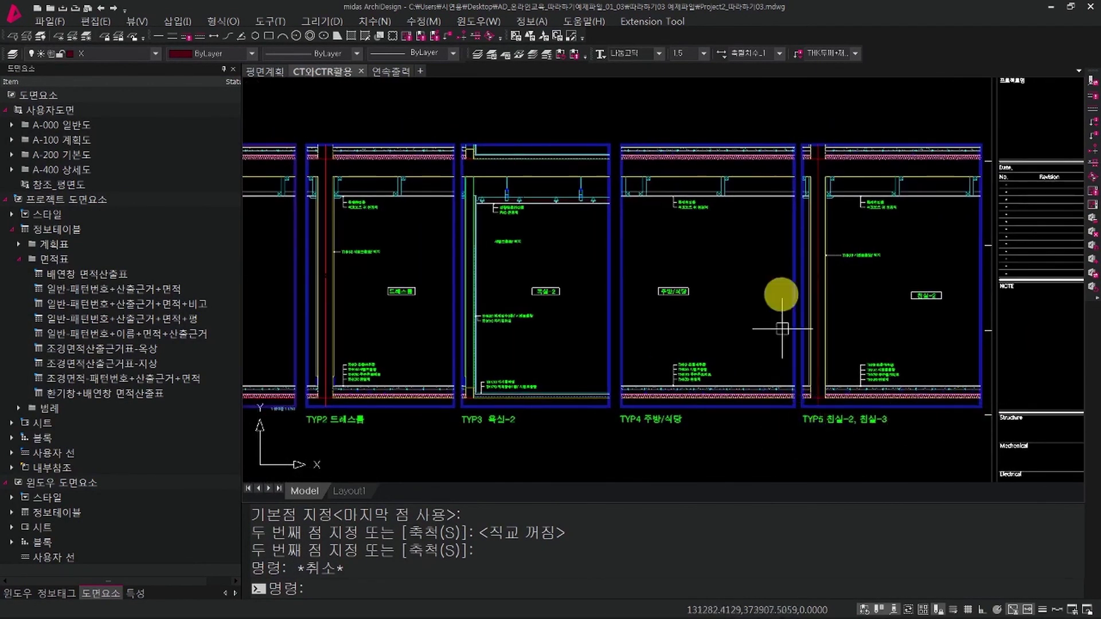
# Examine the floor material notes in the TYP1 거실 detail, from THK9 온돌마루판 to THK50 단열재.
pyautogui.moveTo(554, 352); pyautogui.dragTo(808, 345, button='middle')
pyautogui.moveTo(697, 357); pyautogui.dragTo(797, 343, button='middle')
pyautogui.moveTo(611, 396); pyautogui.dragTo(518, 346, button='middle')
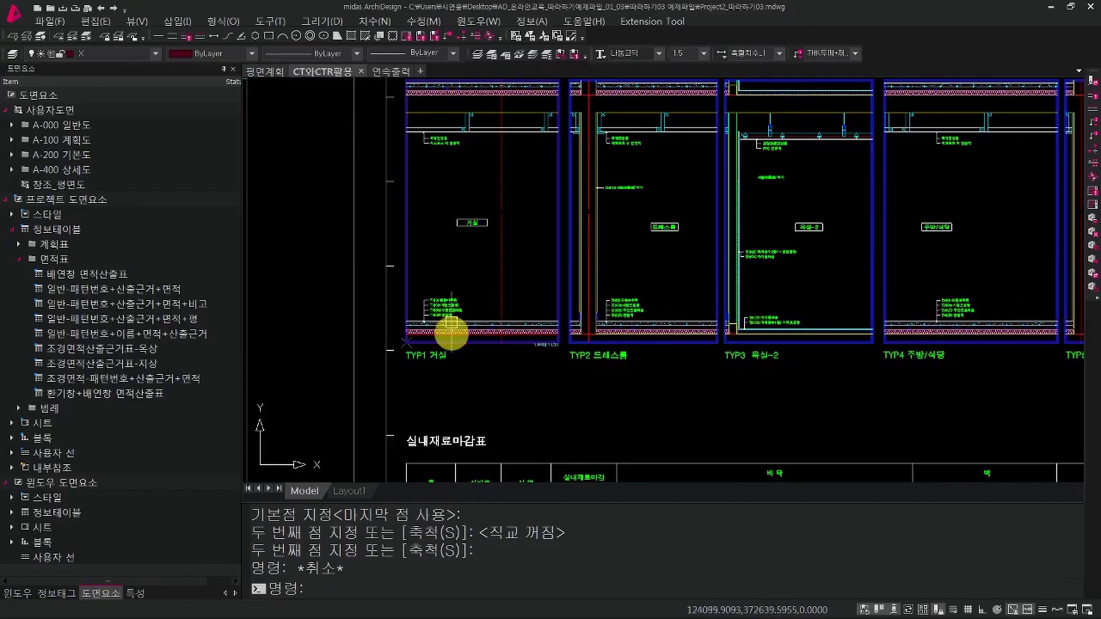
pyautogui.moveTo(434, 364); pyautogui.dragTo(430, 390, button='middle')
pyautogui.scroll(8, 427, 388)
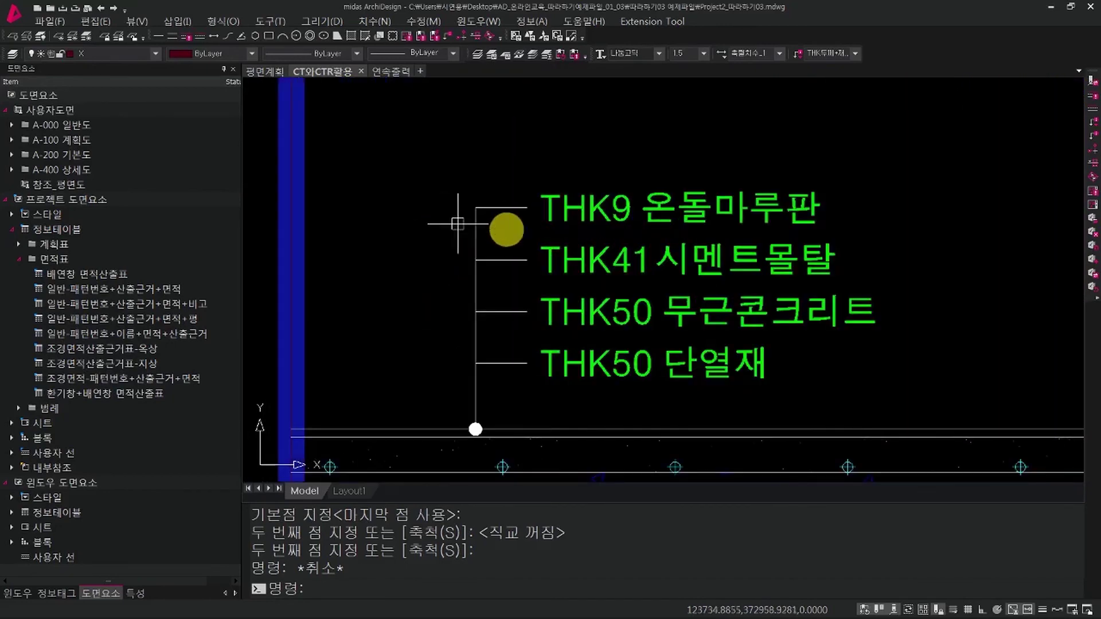
pyautogui.press('Escape')
pyautogui.click(884, 222)
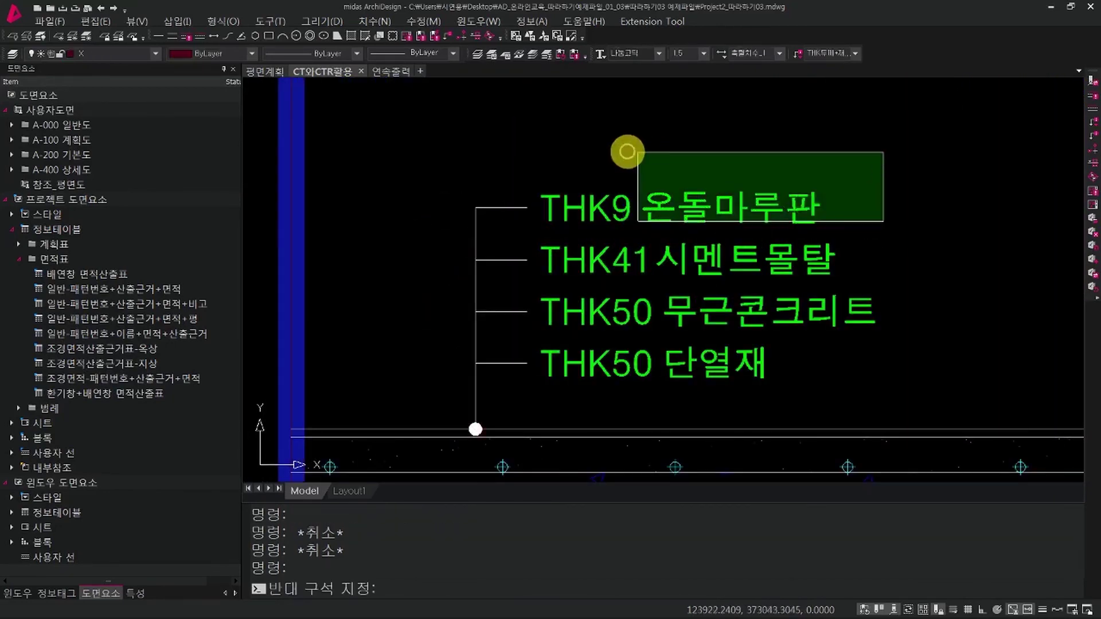
pyautogui.click(595, 163)
pyautogui.press('Escape')
pyautogui.press('Escape')
pyautogui.moveTo(733, 233); pyautogui.dragTo(686, 213, button='middle')
pyautogui.press('Escape')
pyautogui.press('Escape')
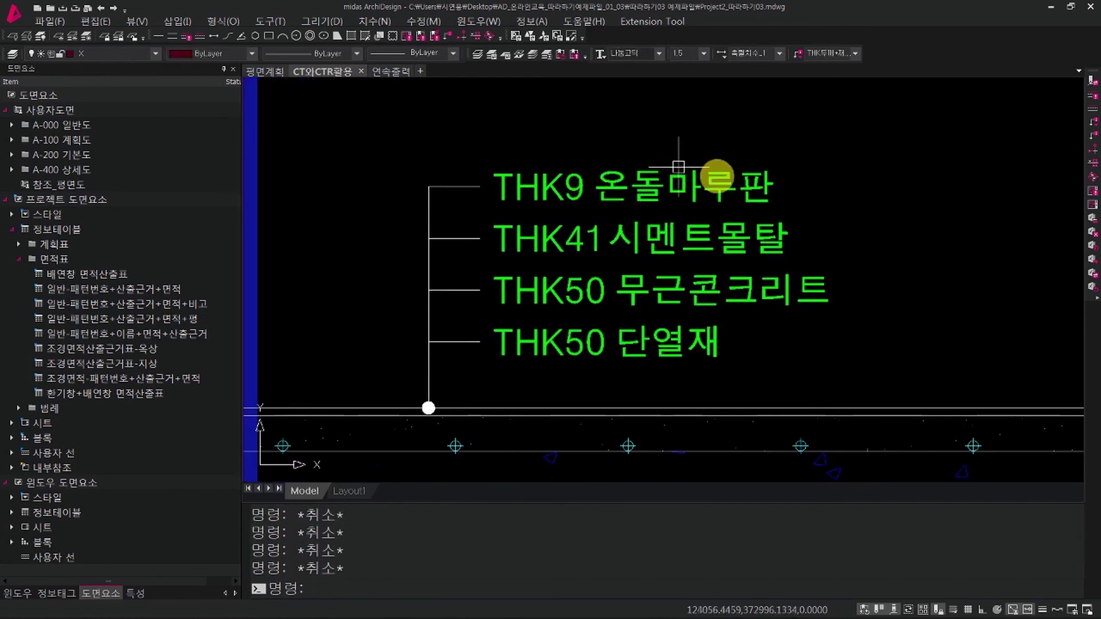
# Use CTR to pick the THK9 온돌마루판 note in the TYP1 거실 detail, with the text's lower-left corner as base point.
pyautogui.write('CTR')
pyautogui.press('Return')
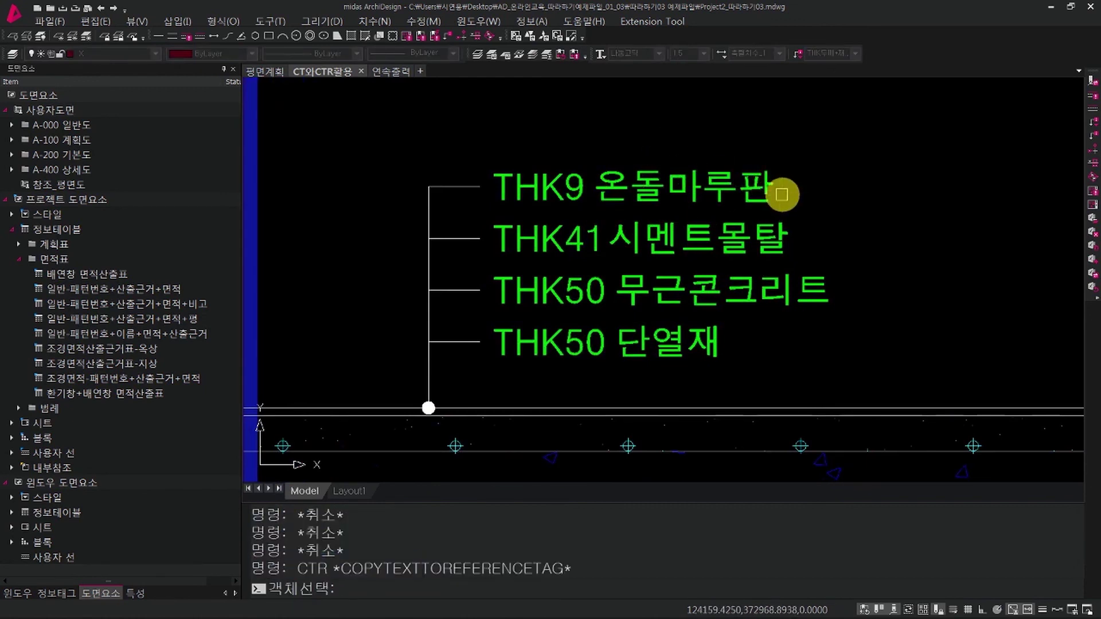
pyautogui.click(836, 211)
pyautogui.click(511, 142)
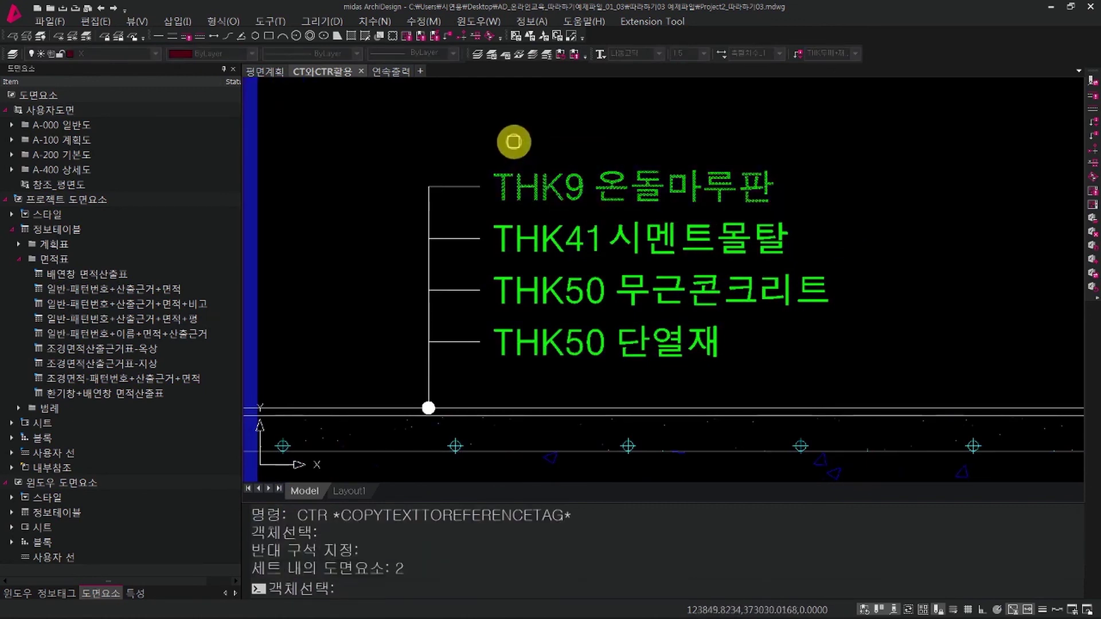
pyautogui.press('Return')
pyautogui.click(494, 201)
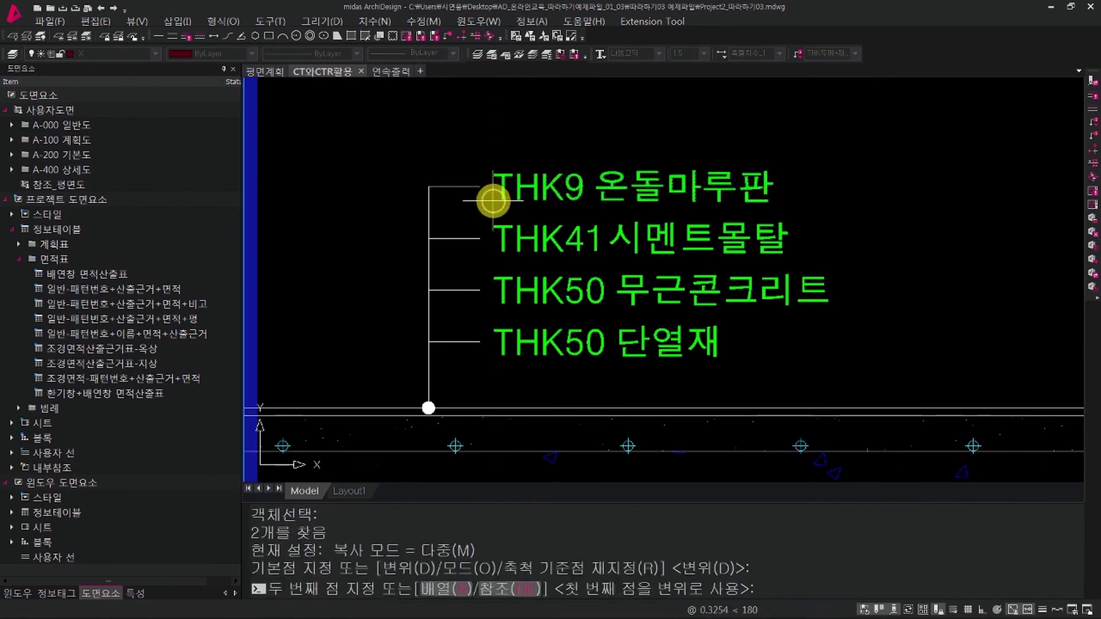
# Place the note's reference tag copy in the empty 바닥 마감 cell of the 거실 row in 실내재료마감표.
pyautogui.scroll(-3, 533, 160)
pyautogui.moveTo(819, 291); pyautogui.dragTo(639, 84, button='middle')
pyautogui.moveTo(736, 285); pyautogui.dragTo(402, 283, button='middle')
pyautogui.moveTo(625, 317); pyautogui.dragTo(839, 263, button='middle')
pyautogui.moveTo(685, 285); pyautogui.dragTo(724, 264, button='middle')
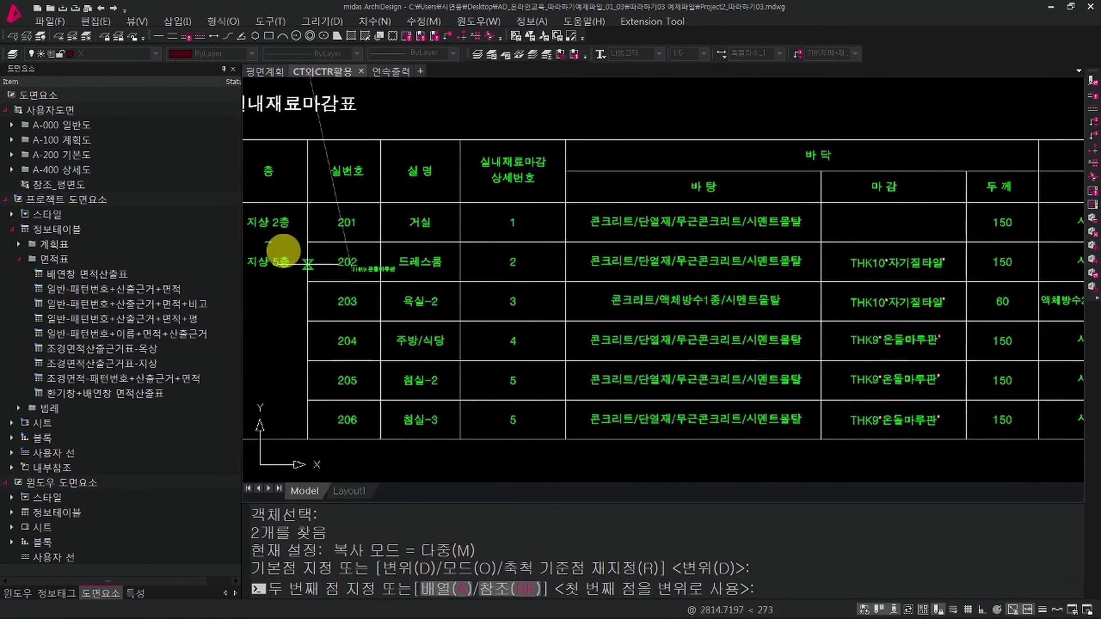
pyautogui.scroll(4, 832, 228)
pyautogui.click(773, 228)
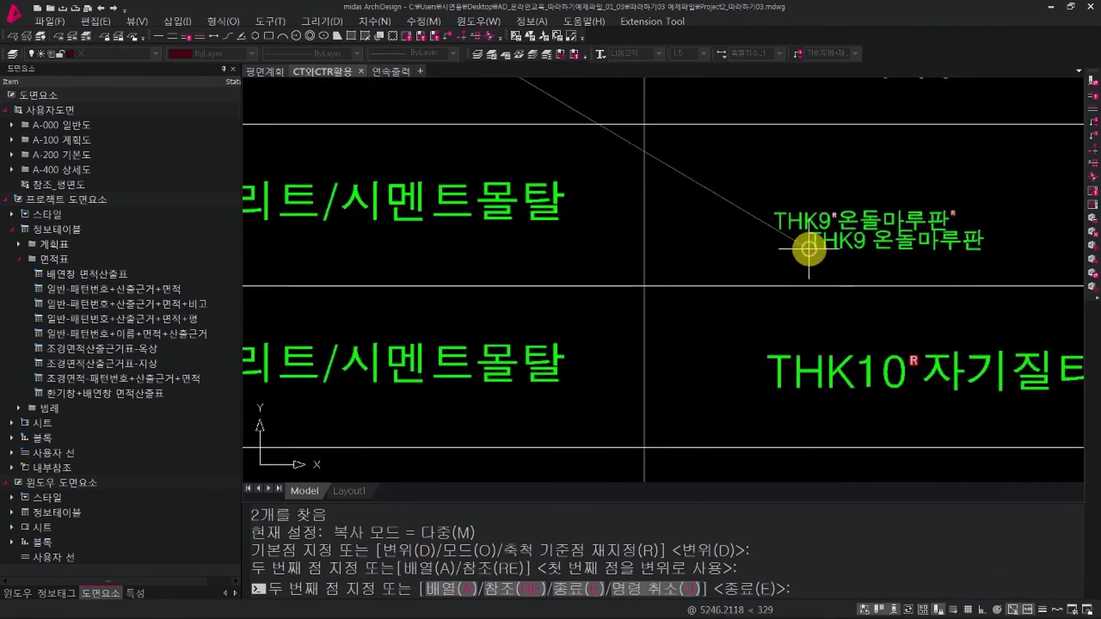
pyautogui.scroll(-4, 800, 245)
pyautogui.moveTo(793, 243); pyautogui.dragTo(768, 293, button='middle')
pyautogui.press('Escape')
# Set the output text height (출력 문자 높이) of the placed THK9 온돌마루판 tags to 2.
pyautogui.scroll(1, 770, 292)
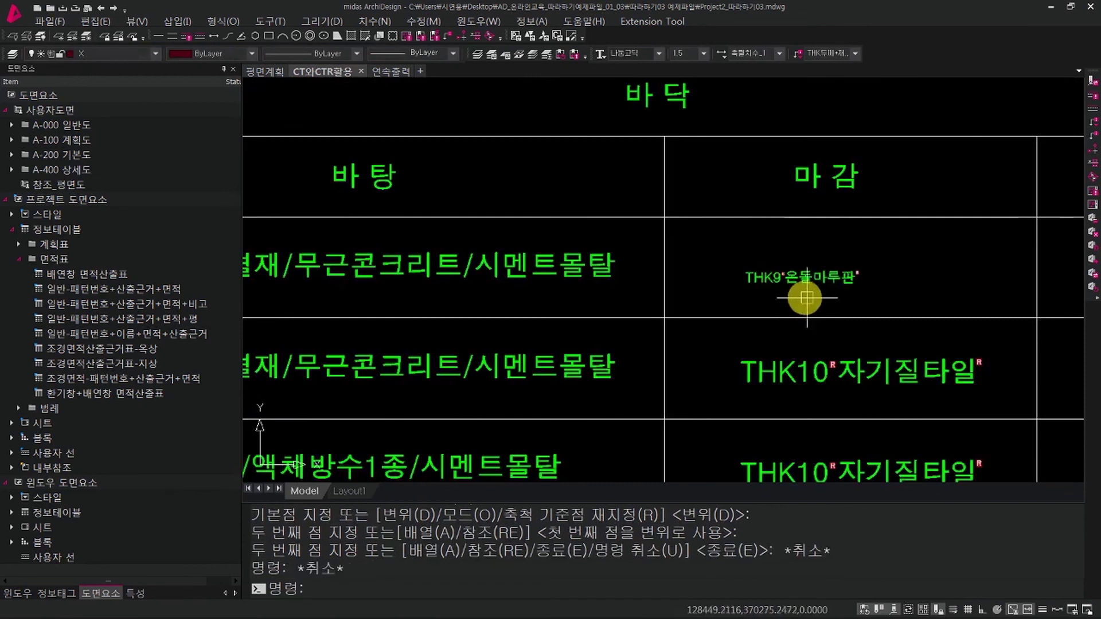
pyautogui.press('Escape')
pyautogui.click(803, 298)
pyautogui.click(758, 263)
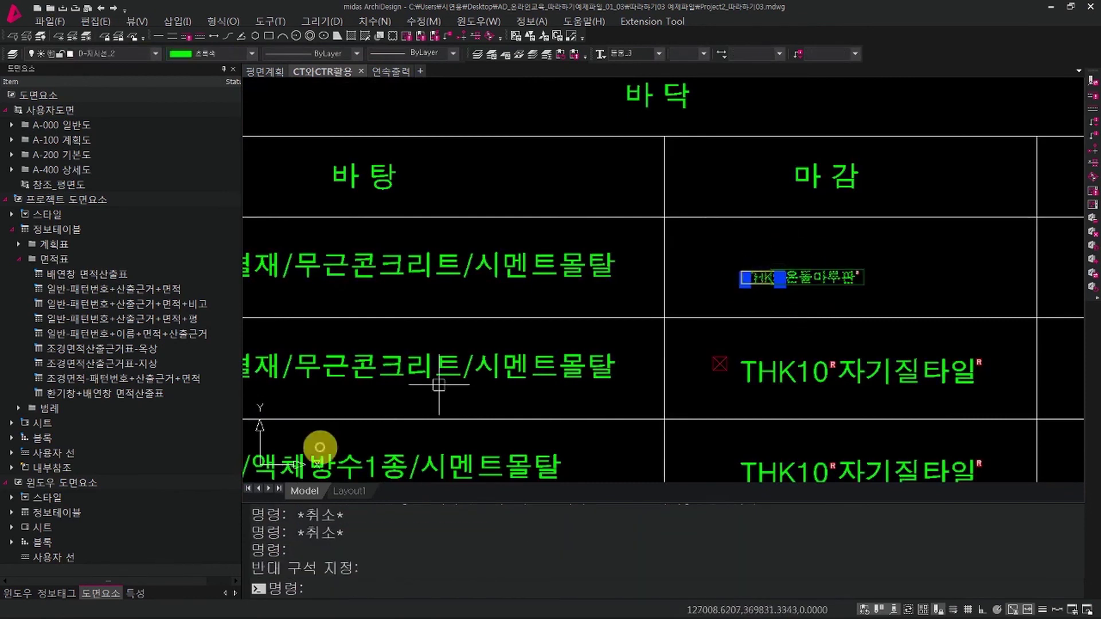
pyautogui.click(137, 594)
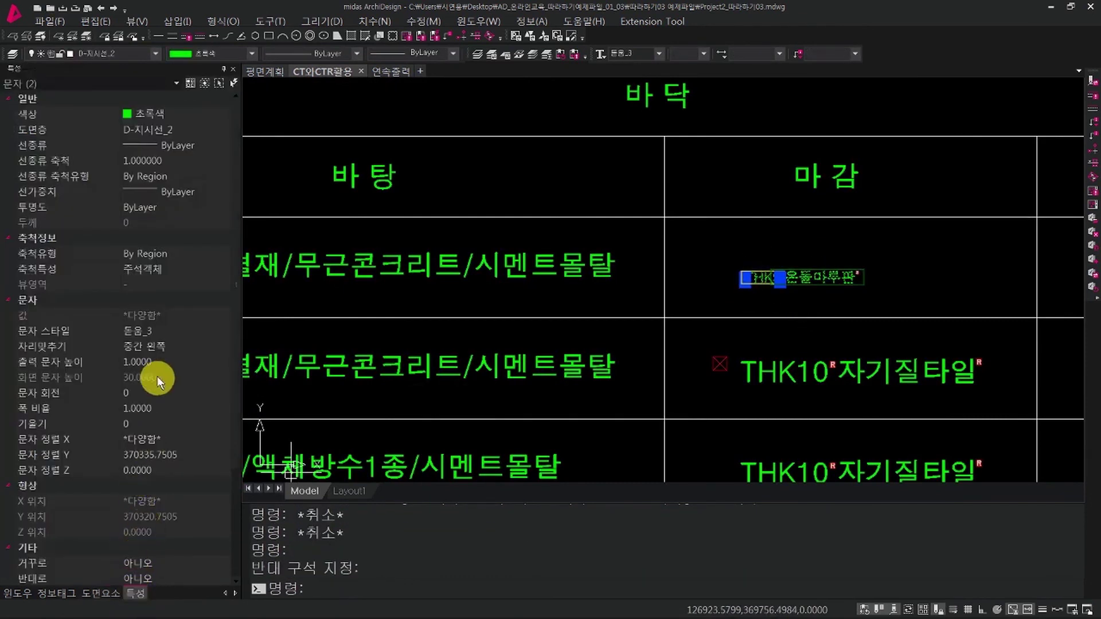
pyautogui.click(172, 364)
pyautogui.write('2')
pyautogui.press('Return')
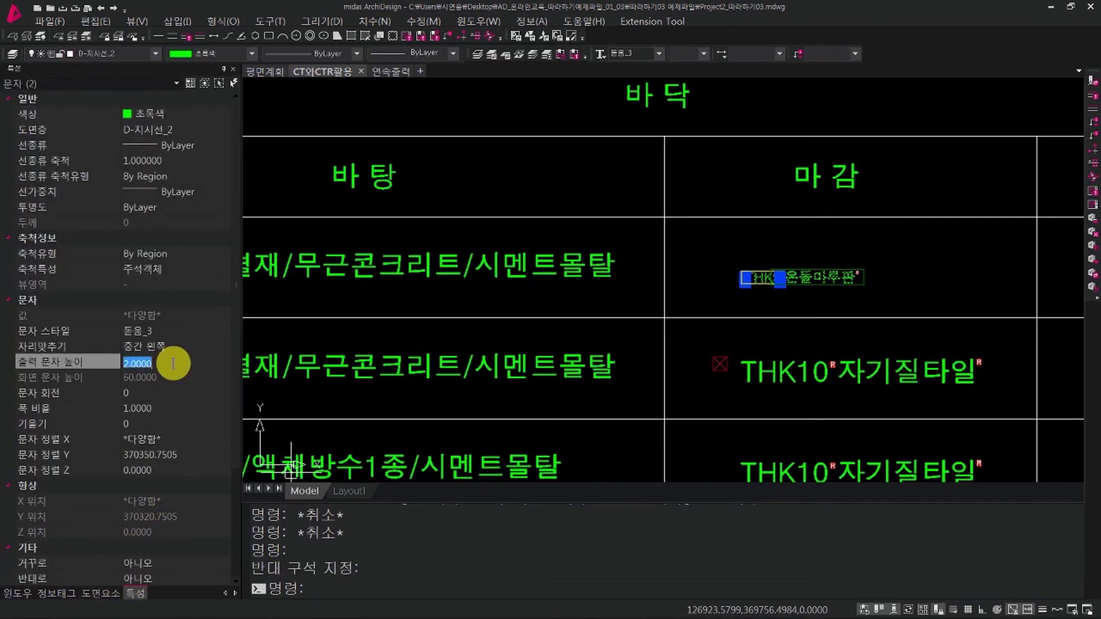
pyautogui.press('Escape')
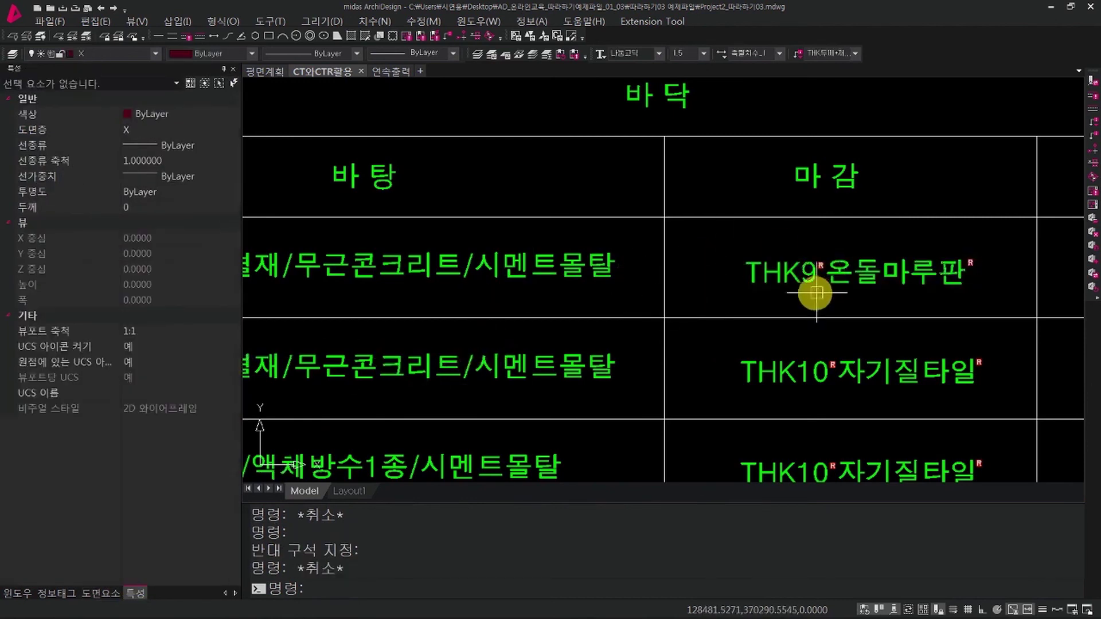
# Examine the reference markers on the THK9 온돌마루판 text in the 거실 row's floor 마감 cell.
pyautogui.moveTo(806, 304); pyautogui.dragTo(814, 282, button='middle')
pyautogui.press('Escape')
pyautogui.press('Escape')
pyautogui.moveTo(884, 276); pyautogui.dragTo(782, 341, button='middle')
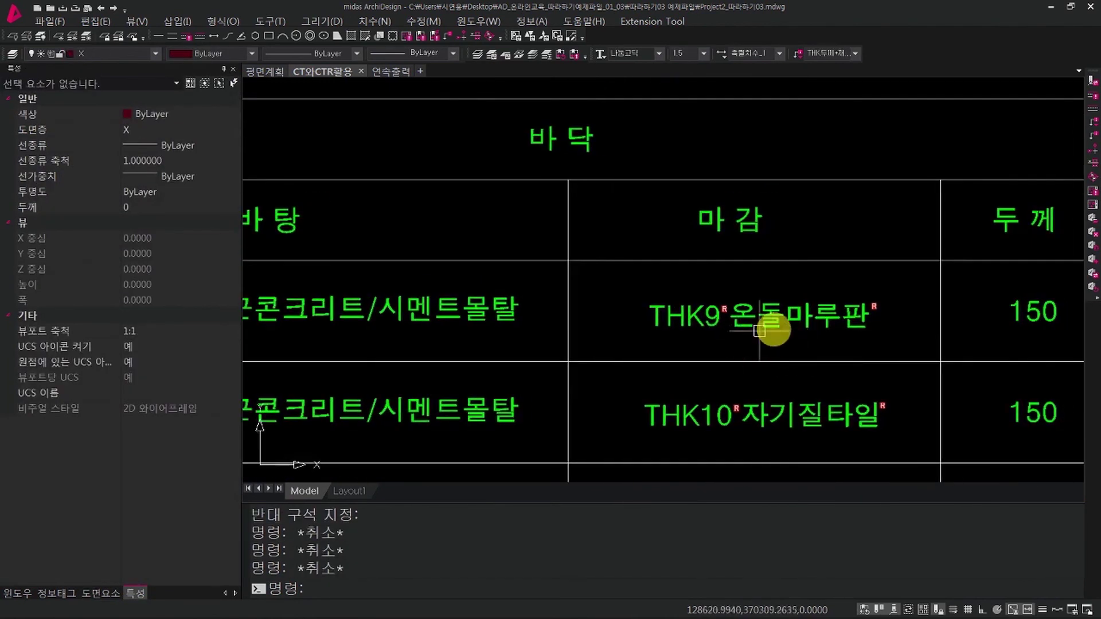
pyautogui.scroll(5, 848, 339)
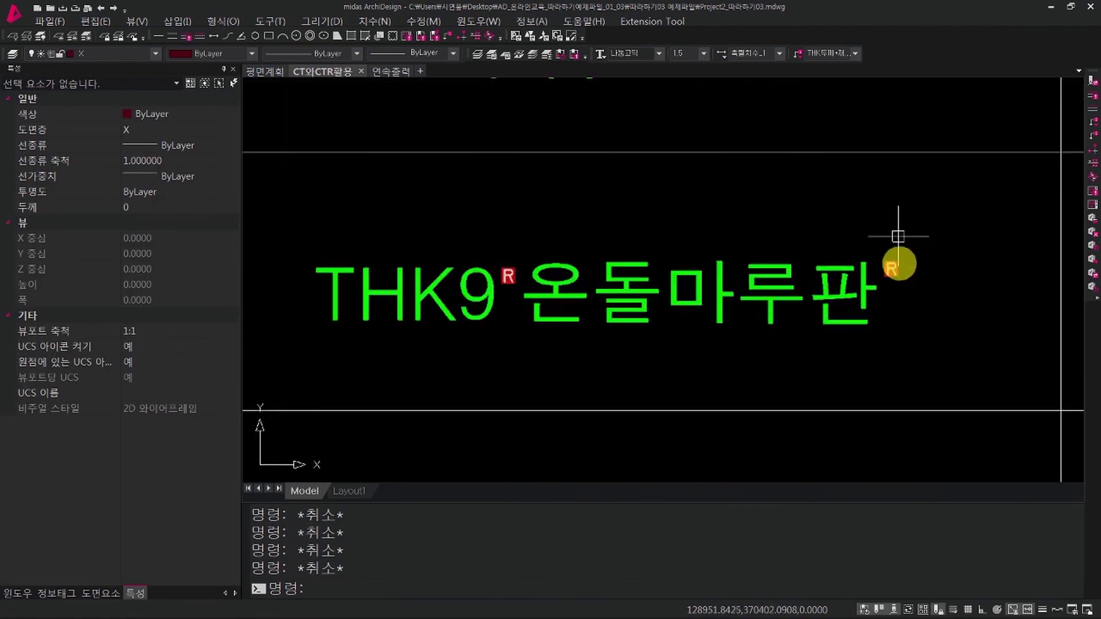
pyautogui.click(901, 269)
pyautogui.press('Escape')
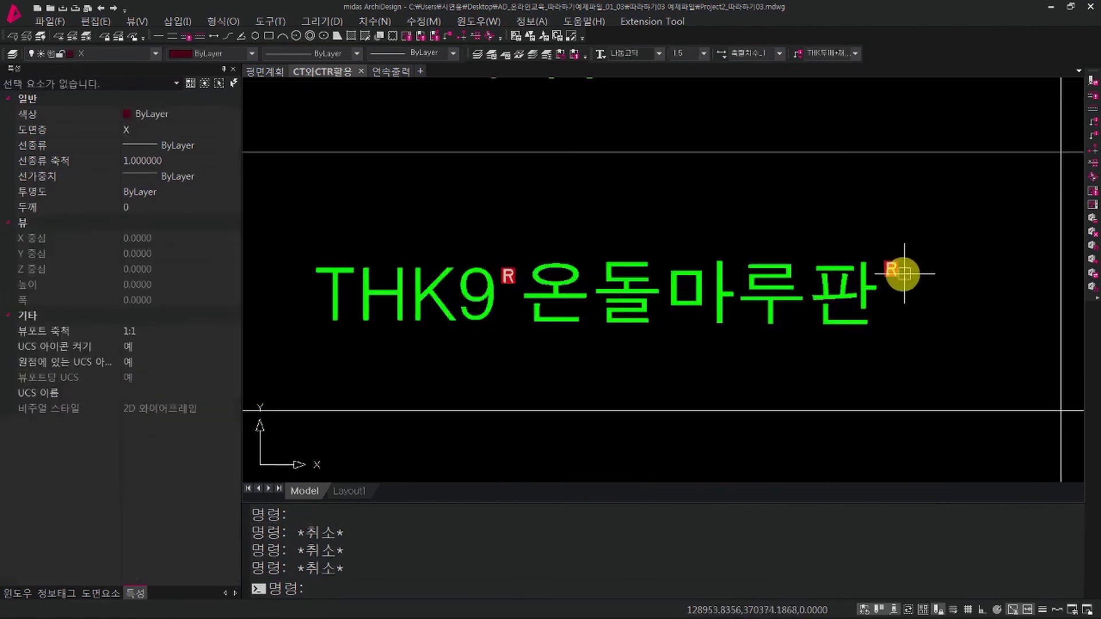
pyautogui.scroll(-3, 810, 303)
pyautogui.moveTo(797, 321); pyautogui.dragTo(881, 339, button='middle')
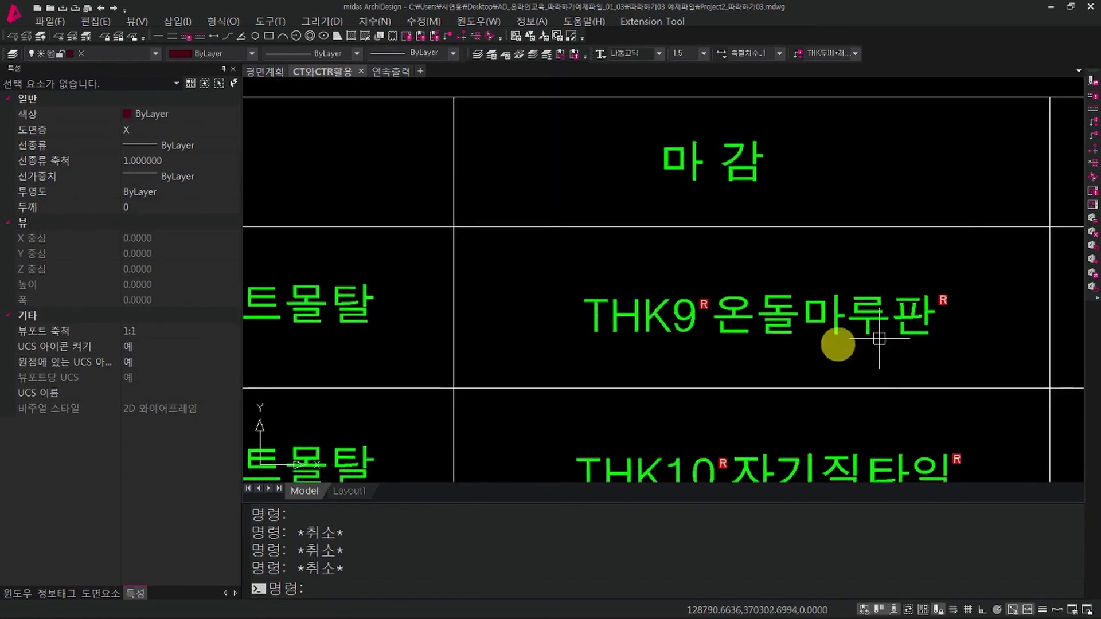
# Change the 온돌마루판 text of the THK9 floor note in the TYP1 거실 detail to 지정마감.
pyautogui.scroll(-8, 849, 324)
pyautogui.press('Escape')
pyautogui.moveTo(802, 253); pyautogui.dragTo(867, 404, button='middle')
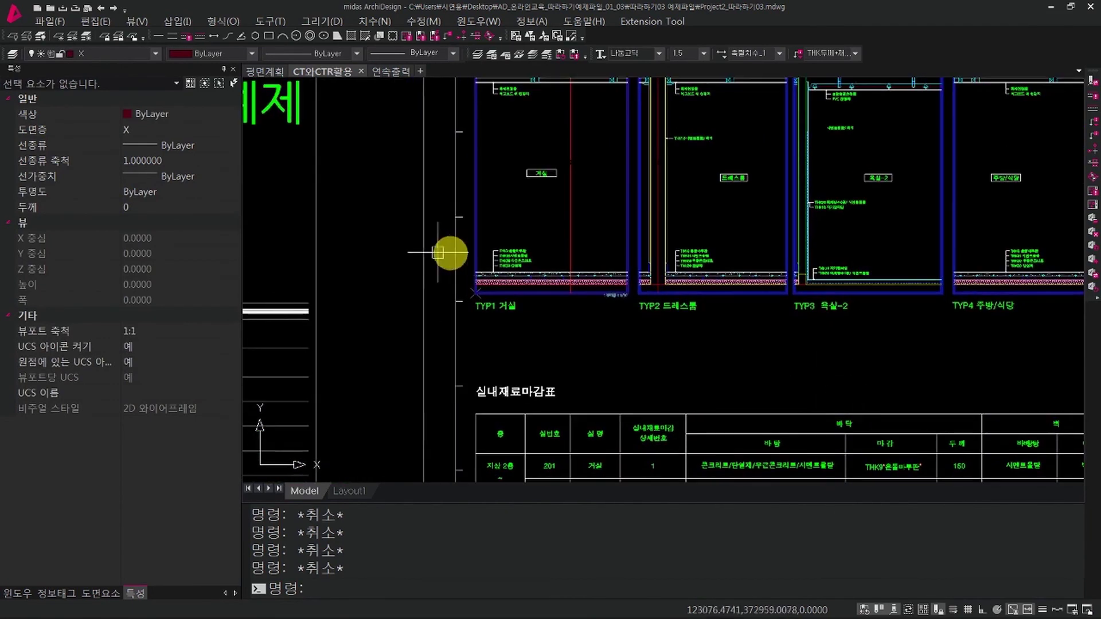
pyautogui.scroll(4, 496, 284)
pyautogui.moveTo(558, 310); pyautogui.dragTo(567, 328, button='middle')
pyautogui.scroll(-3, 561, 344)
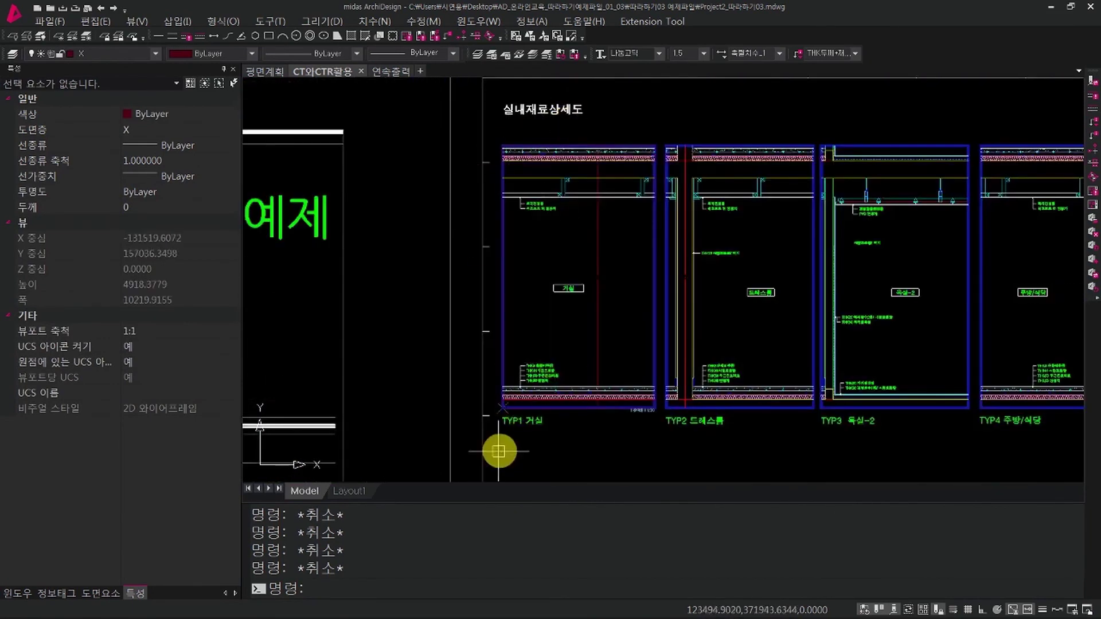
pyautogui.scroll(3, 516, 424)
pyautogui.scroll(8, 544, 344)
pyautogui.doubleClick(649, 246)
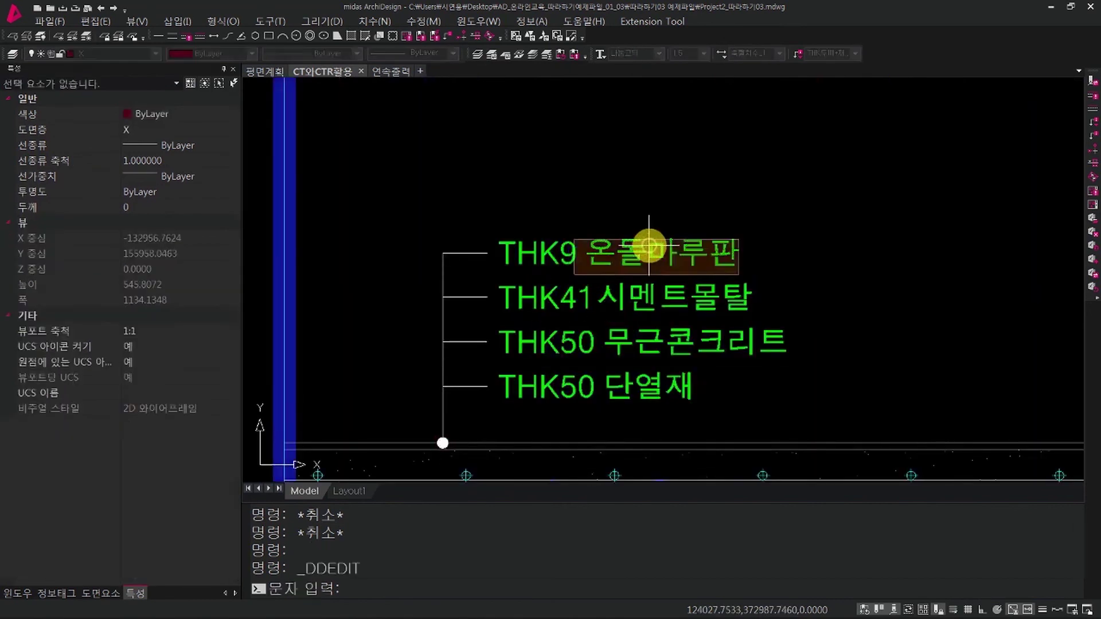
pyautogui.write('W')
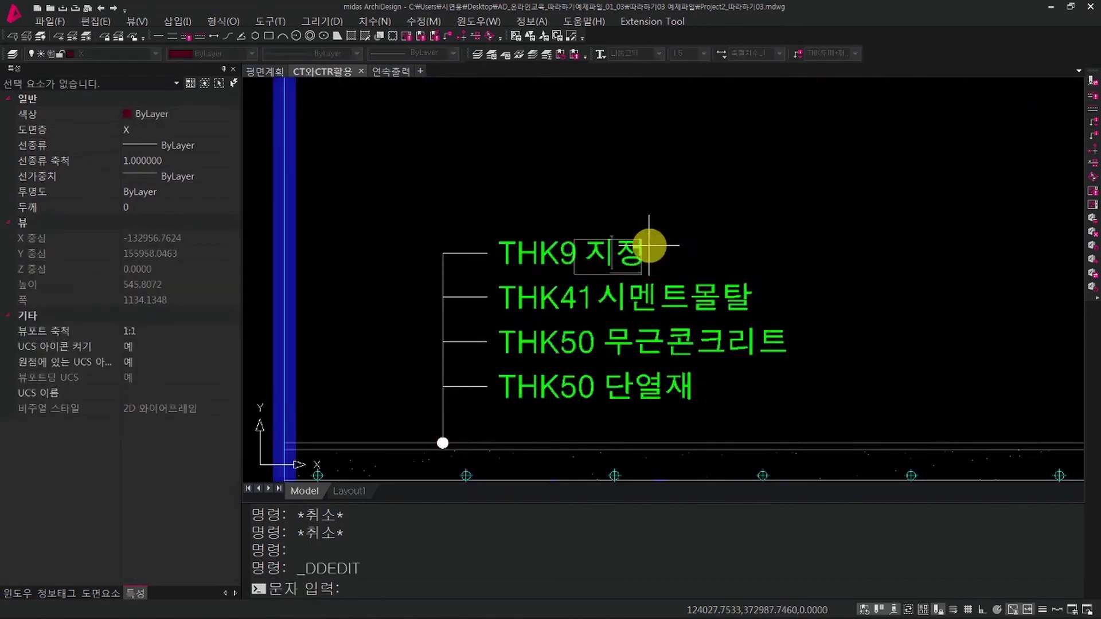
pyautogui.click(731, 185)
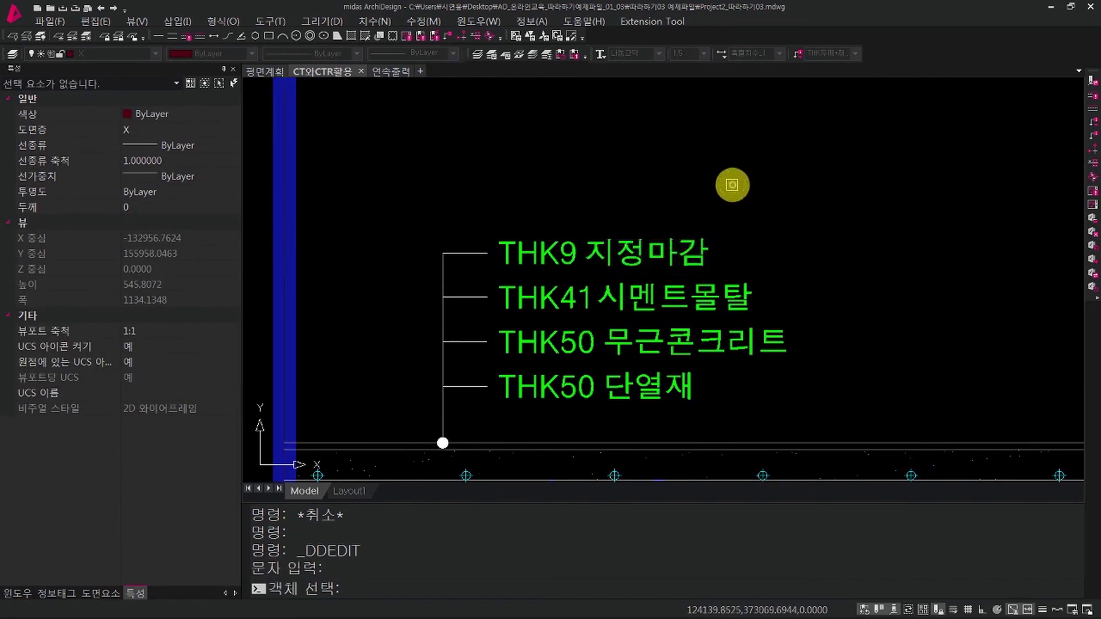
# Check the linked reference tag in the 거실 row's floor 마감 cell against the edited note.
pyautogui.scroll(-6, 705, 234)
pyautogui.scroll(8, 763, 307)
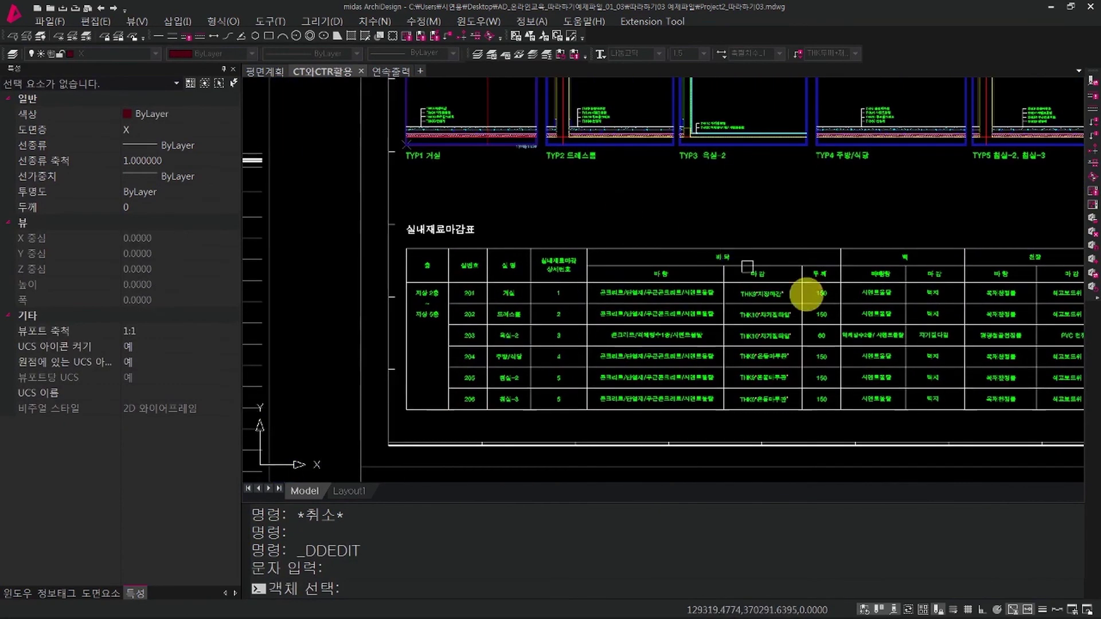
pyautogui.scroll(5, 768, 304)
pyautogui.press('Escape')
pyautogui.press('Escape')
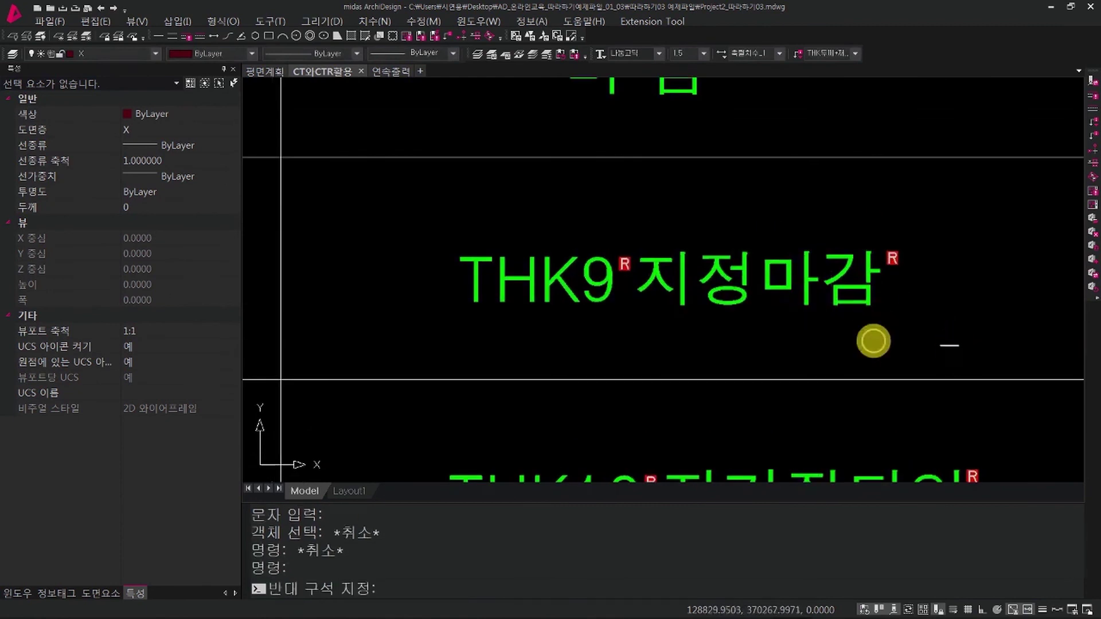
pyautogui.click(958, 345)
pyautogui.press('Escape')
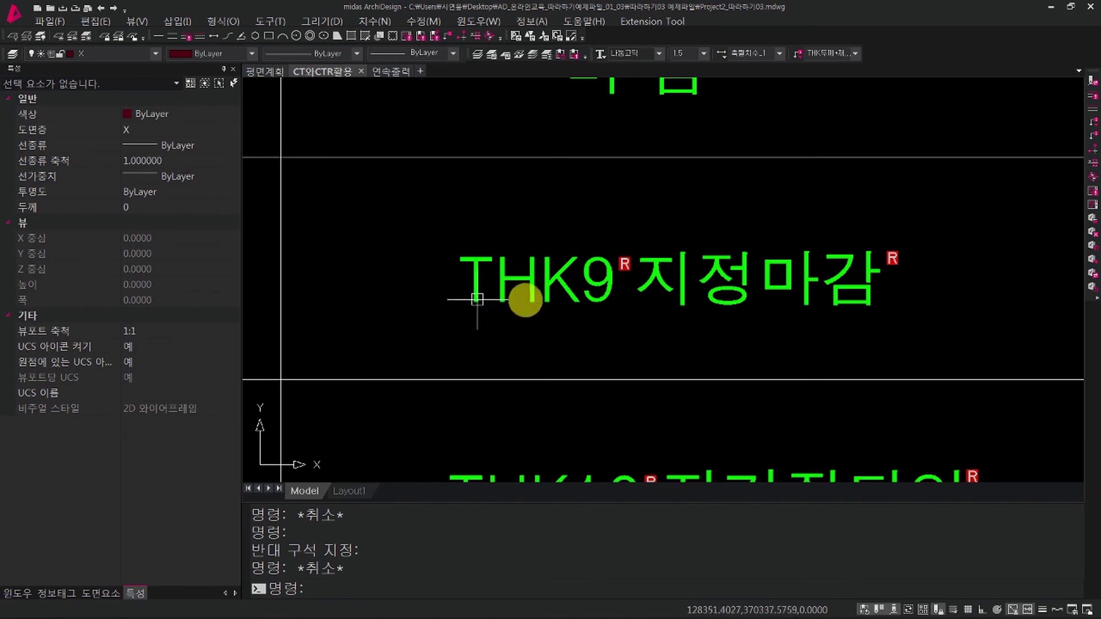
pyautogui.moveTo(686, 279); pyautogui.dragTo(730, 321, button='middle')
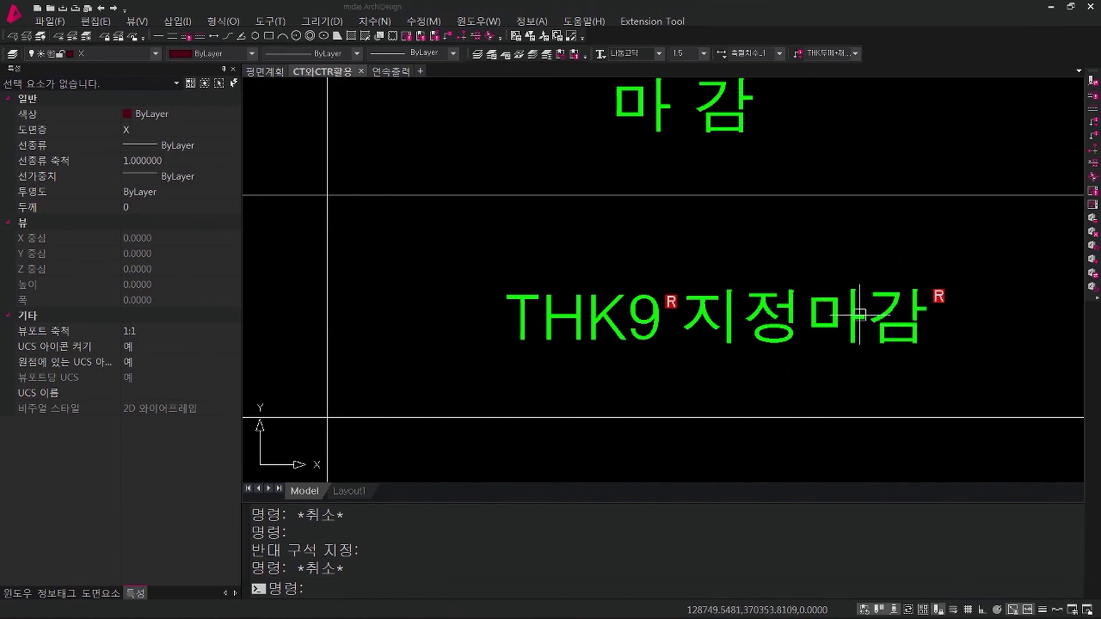
# Insert a new sheet (NEWSHEET) at the lower-right corner of the sheet holding 실내재료상세도 and 실내재료마감표.
pyautogui.scroll(-6, 730, 327)
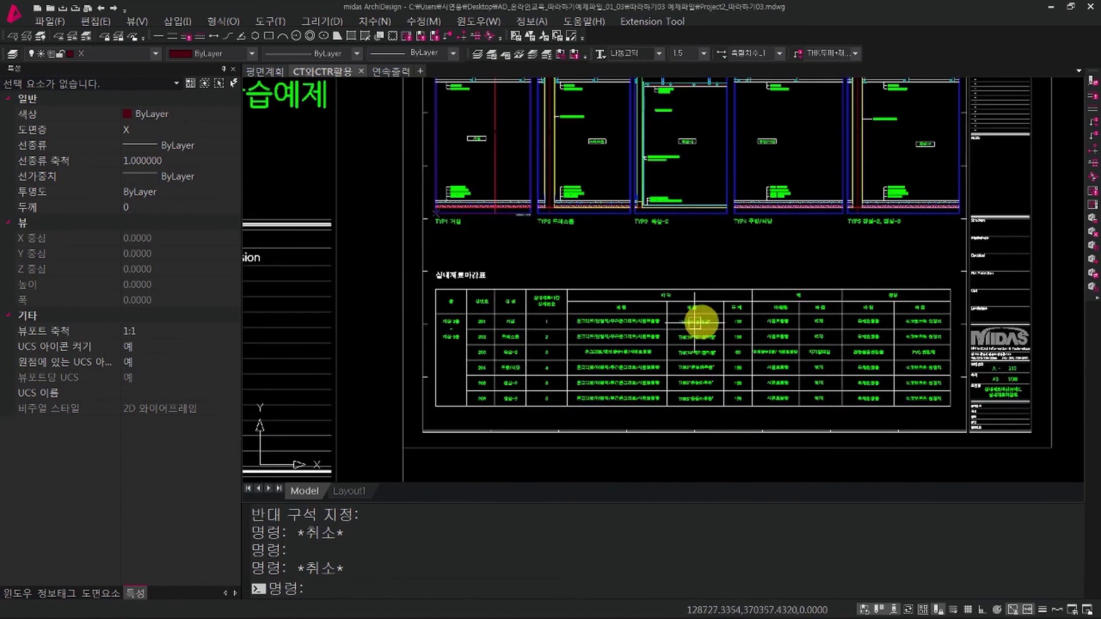
pyautogui.scroll(-4, 728, 358)
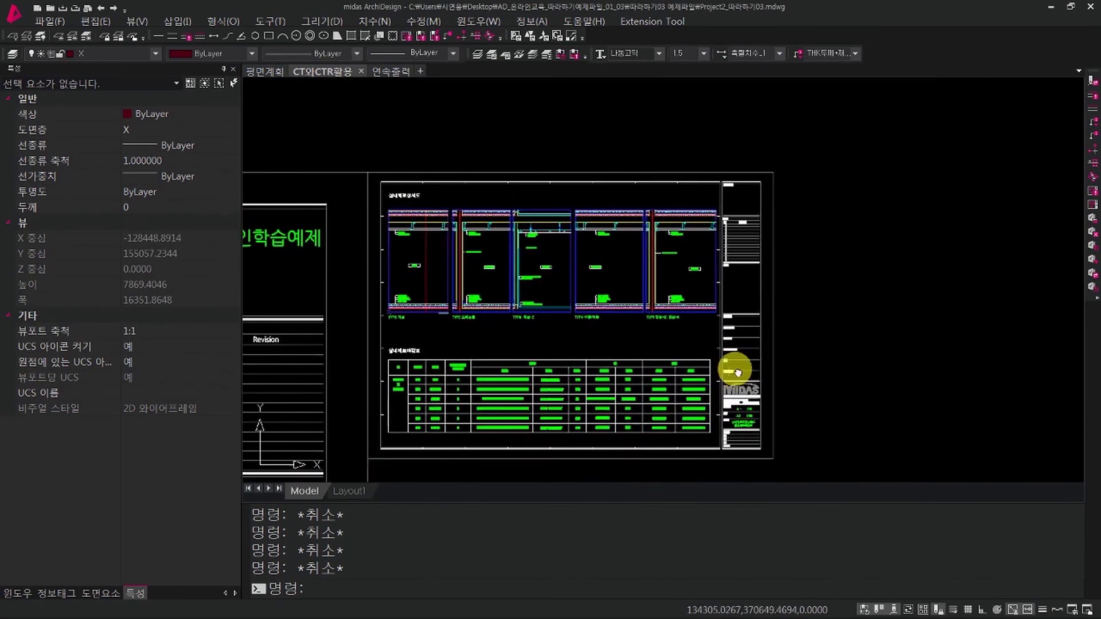
pyautogui.scroll(5, 524, 347)
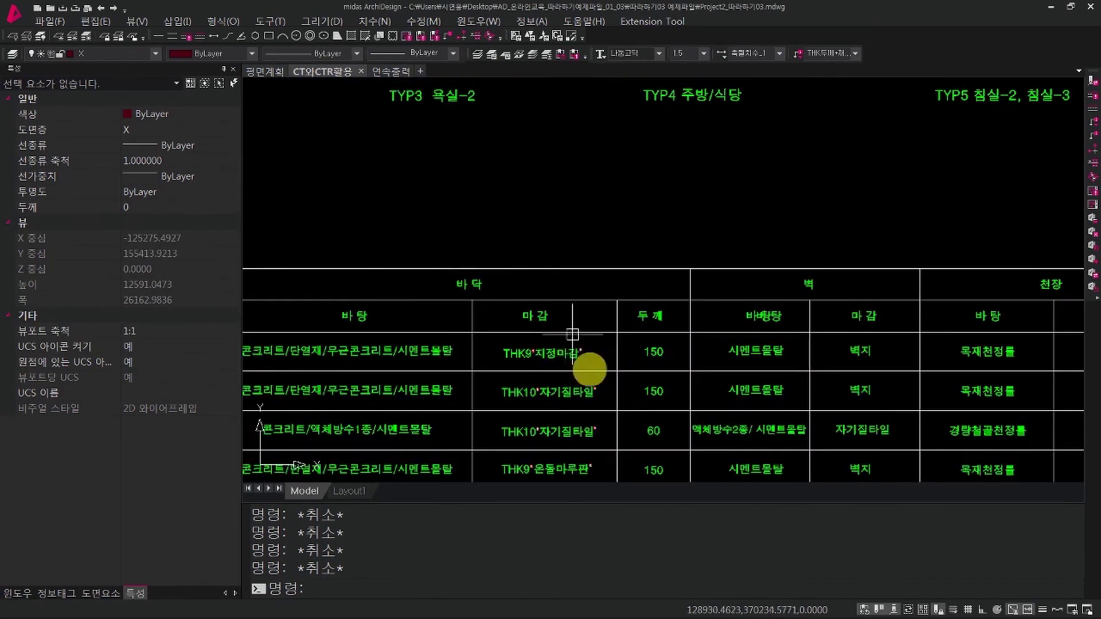
pyautogui.scroll(-5, 548, 351)
pyautogui.moveTo(681, 350); pyautogui.dragTo(675, 350, button='middle')
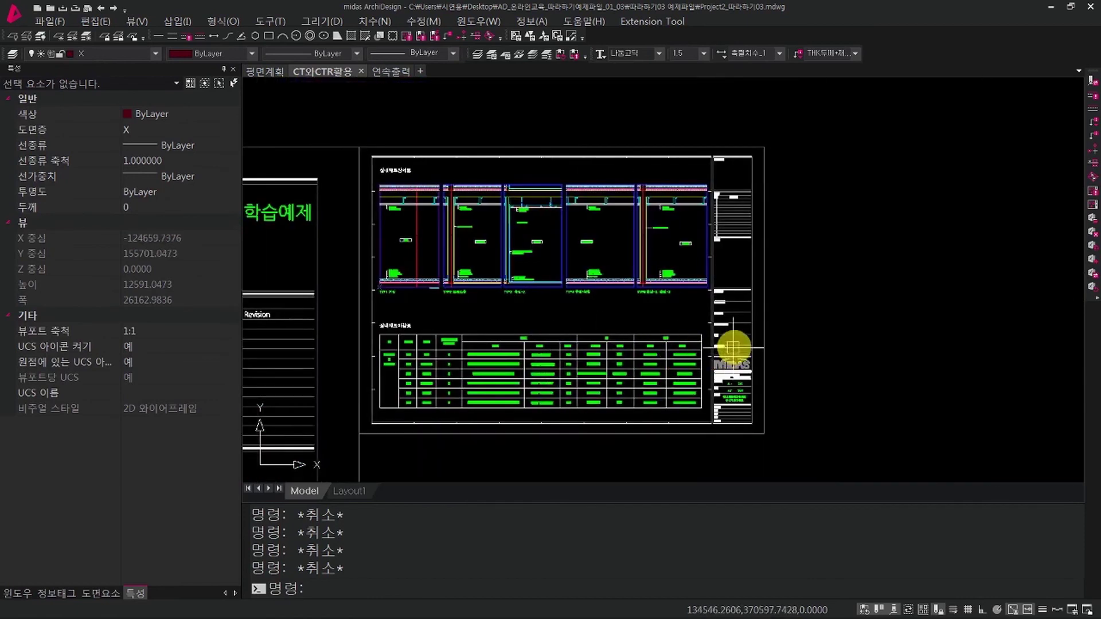
pyautogui.press('space')
pyautogui.click(760, 434)
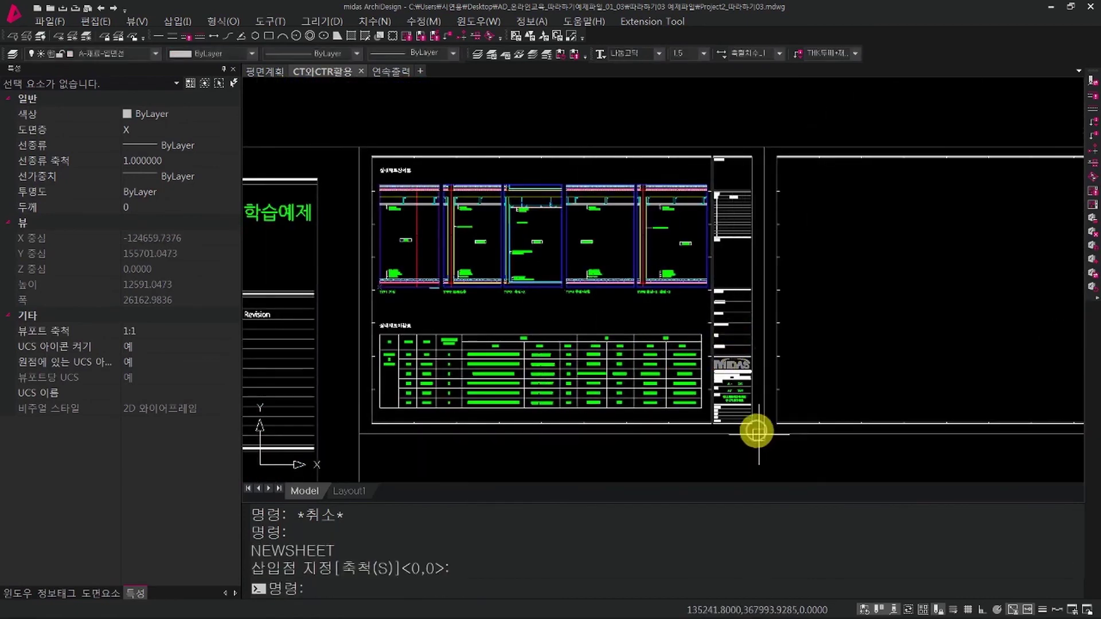
pyautogui.scroll(3, 644, 432)
pyautogui.press('Escape')
pyautogui.scroll(2, 550, 190)
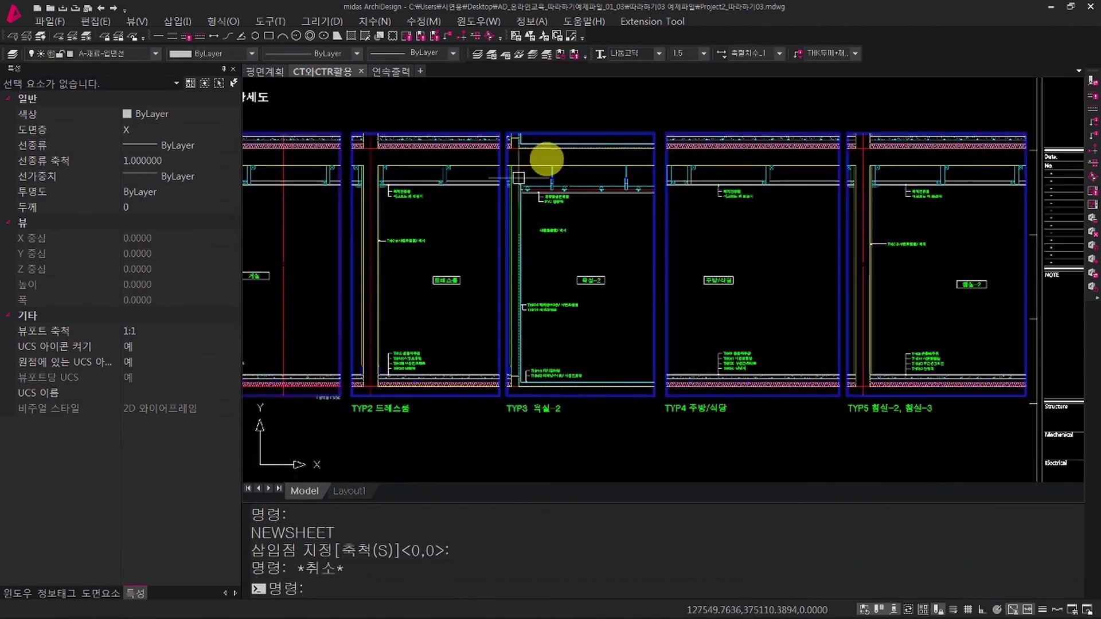
pyautogui.press('Escape')
pyautogui.press('Escape')
pyautogui.press('Escape')
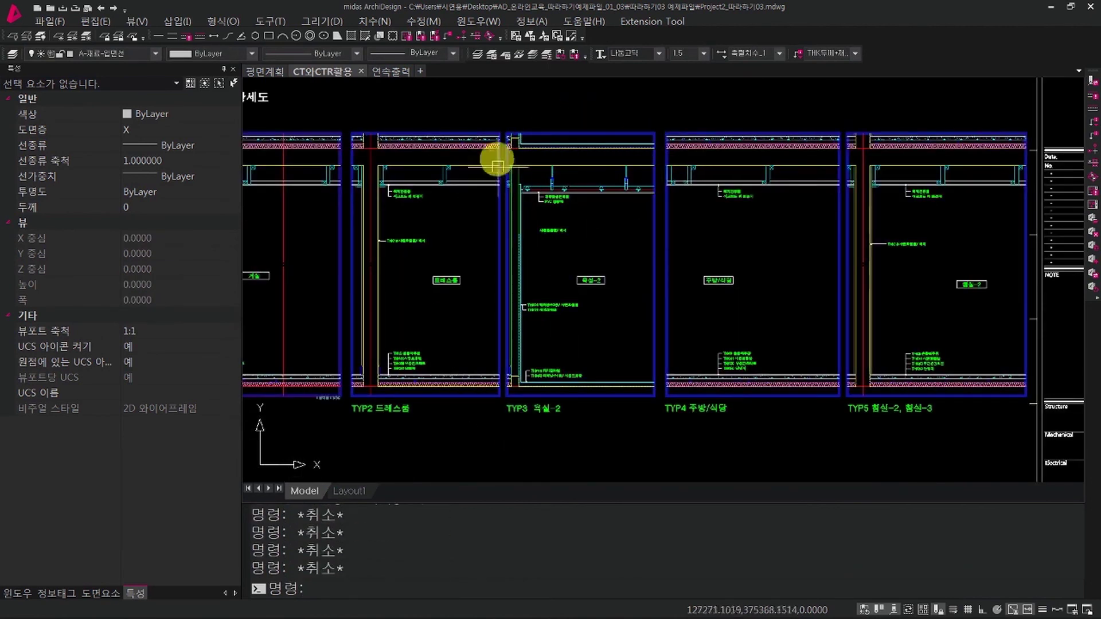
pyautogui.write('CTR')
pyautogui.press('space')
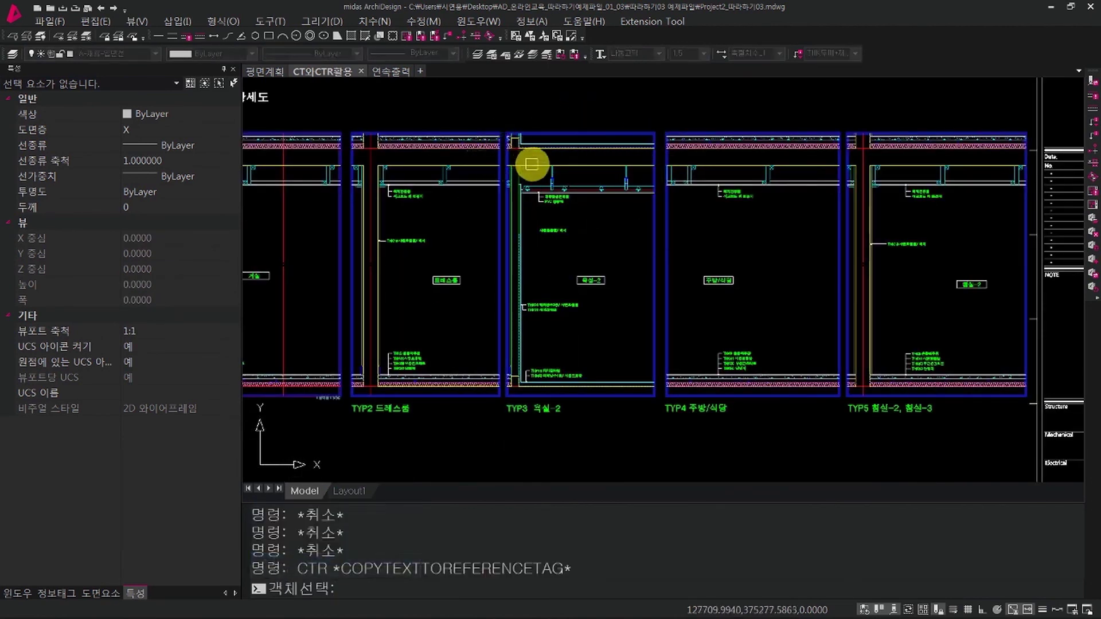
pyautogui.press('Escape')
pyautogui.press('Escape')
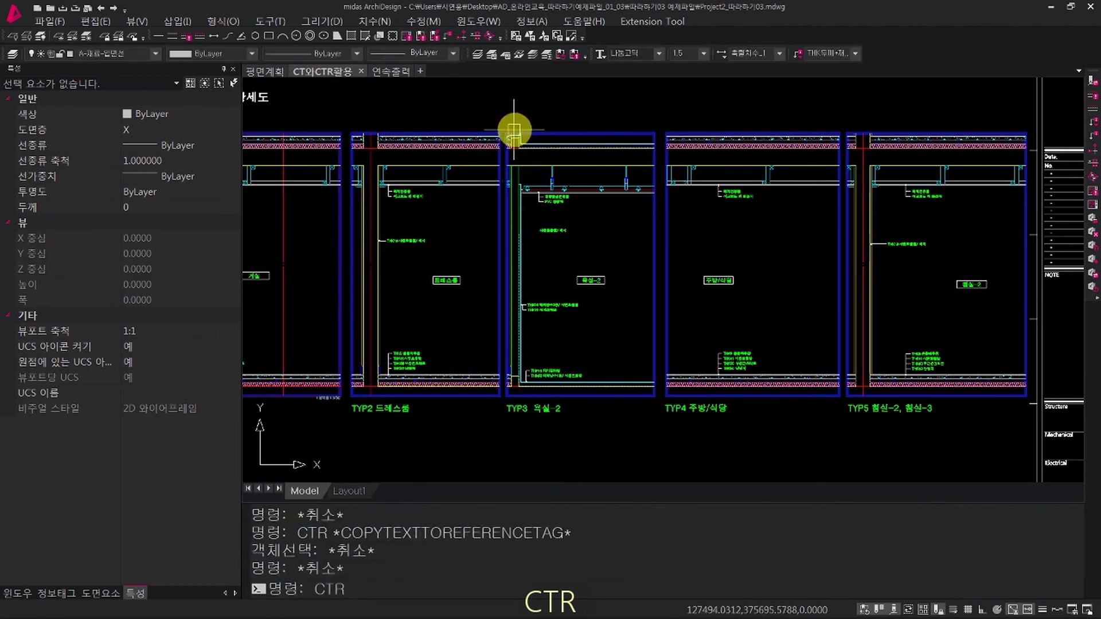
# Copy the entire TYP3 욕실-2 detail with CTR from the 실내재료상세도 sheet into the empty new sheet as reference-tagged text.
pyautogui.write('CTR')
pyautogui.press('space')
pyautogui.click(499, 112)
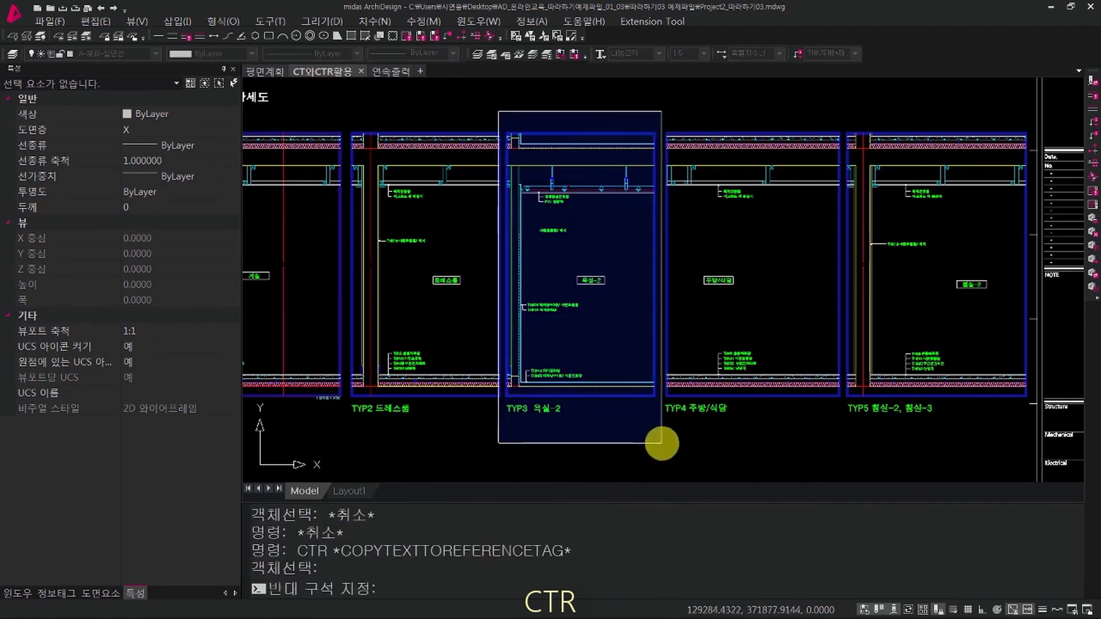
pyautogui.click(661, 445)
pyautogui.press('space')
pyautogui.click(613, 434)
pyautogui.scroll(-4, 663, 391)
pyautogui.moveTo(843, 381); pyautogui.dragTo(663, 387, button='middle')
pyautogui.click(768, 417)
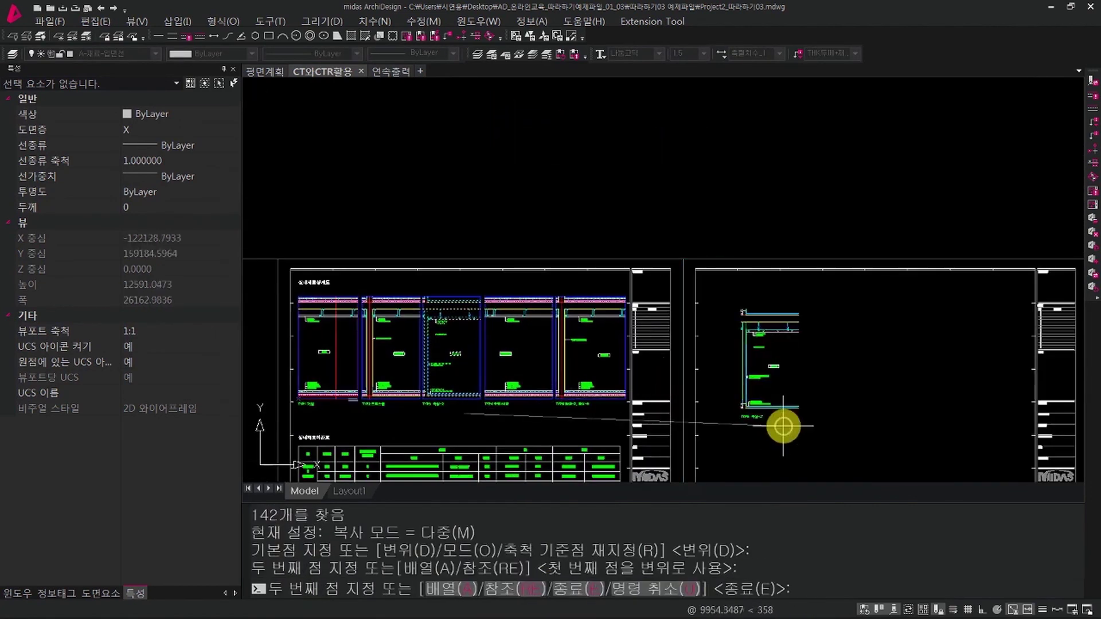
pyautogui.press('Escape')
# Examine the reference markers on the copied TYP3 욕실-2 detail's title and its floor, wall and ceiling notes.
pyautogui.scroll(10, 695, 394)
pyautogui.scroll(-4, 619, 391)
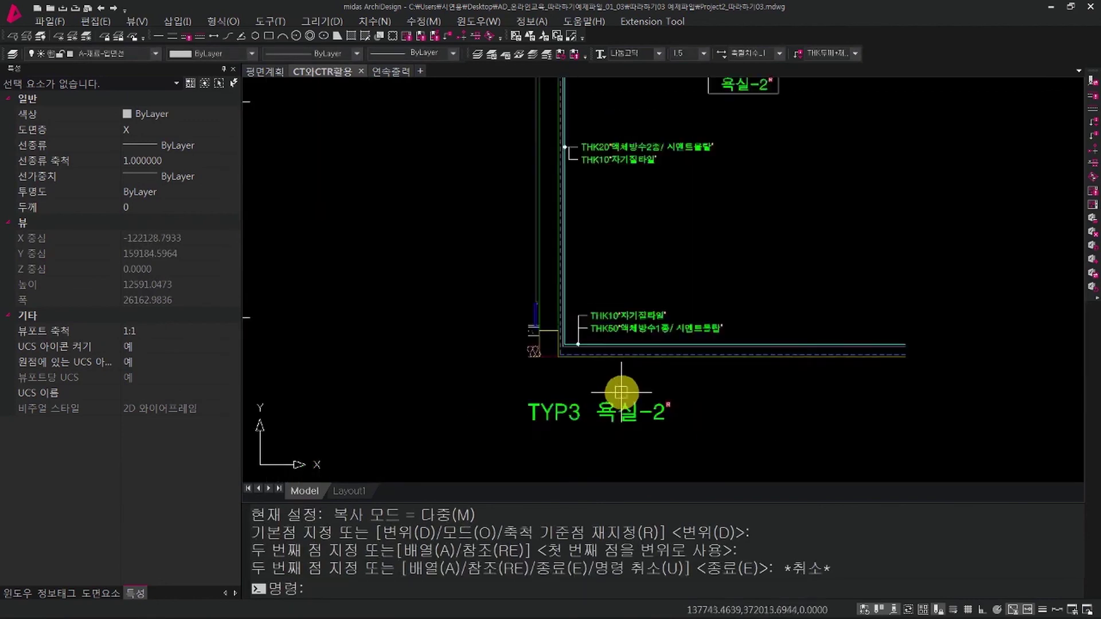
pyautogui.press('Escape')
pyautogui.click(635, 307)
pyautogui.click(553, 291)
pyautogui.moveTo(601, 190); pyautogui.dragTo(552, 373, button='middle')
pyautogui.press('Escape')
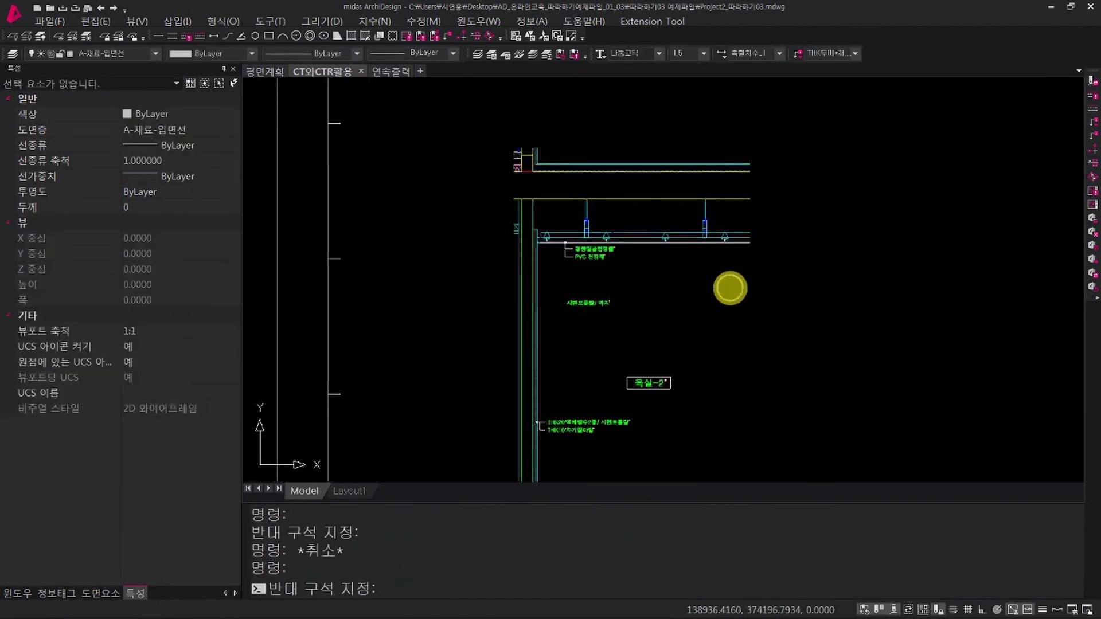
pyautogui.click(730, 287)
pyautogui.click(683, 153)
pyautogui.press('Escape')
pyautogui.scroll(6, 579, 228)
pyautogui.scroll(3, 649, 374)
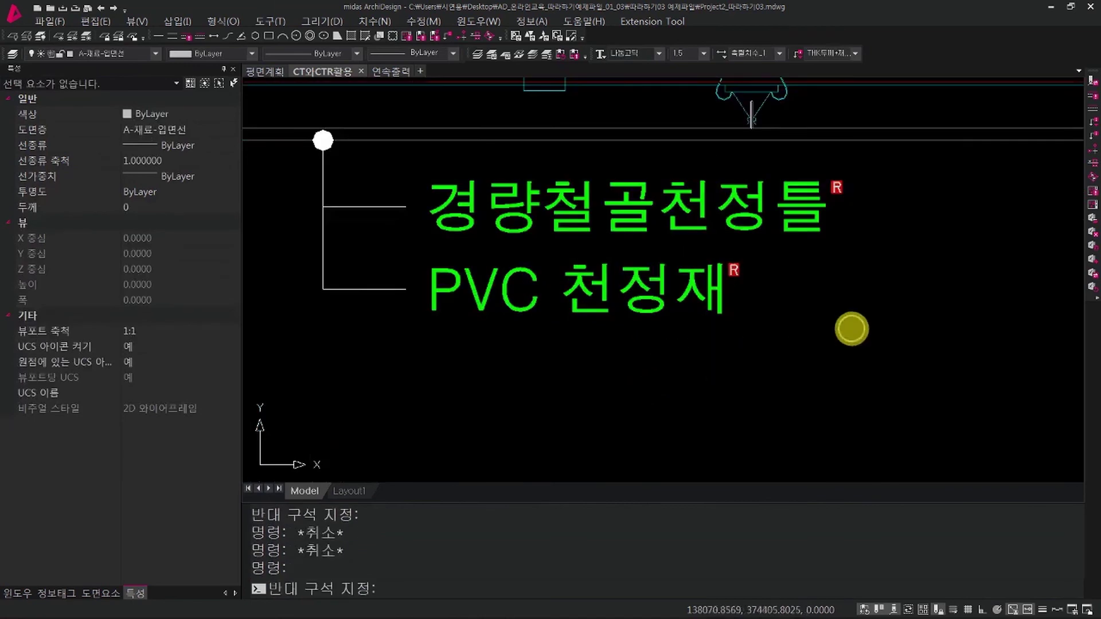
pyautogui.click(851, 344)
pyautogui.click(653, 197)
pyautogui.press('Escape')
pyautogui.scroll(-4, 709, 265)
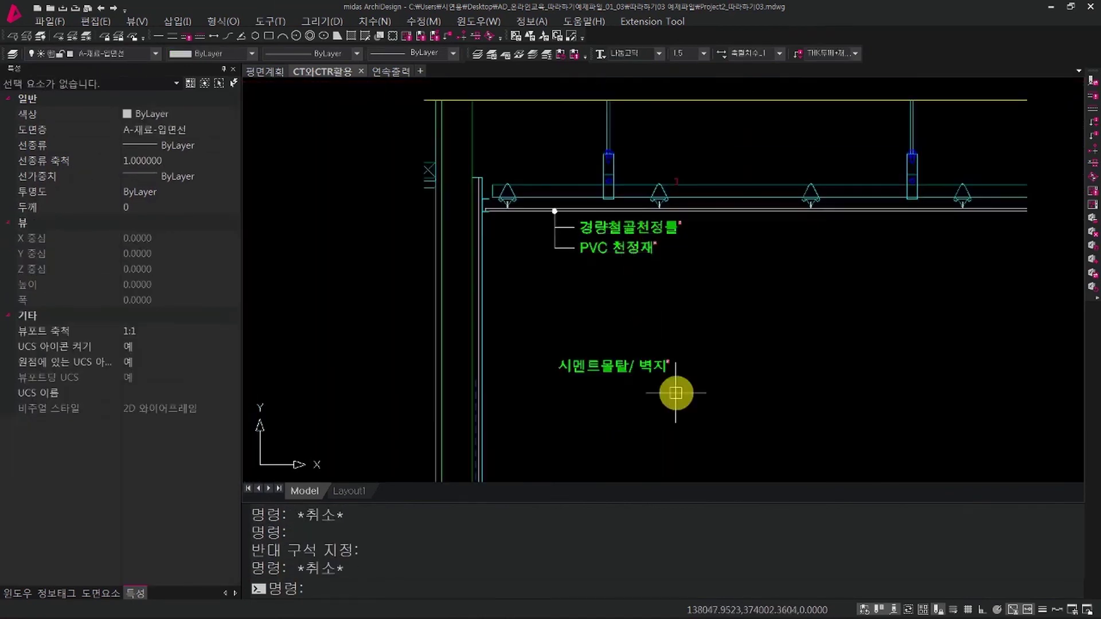
# Compare the original TYP3 욕실-2 detail with its copy on the new sheet.
pyautogui.scroll(-5, 531, 325)
pyautogui.moveTo(531, 325); pyautogui.dragTo(769, 288, button='middle')
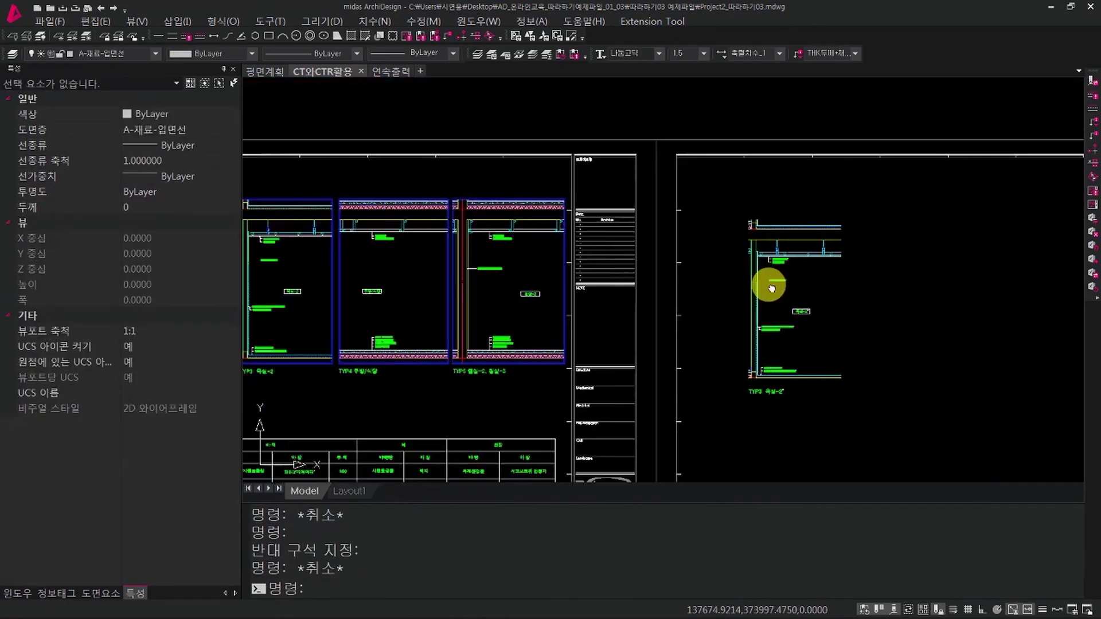
pyautogui.moveTo(455, 368); pyautogui.dragTo(484, 413, button='middle')
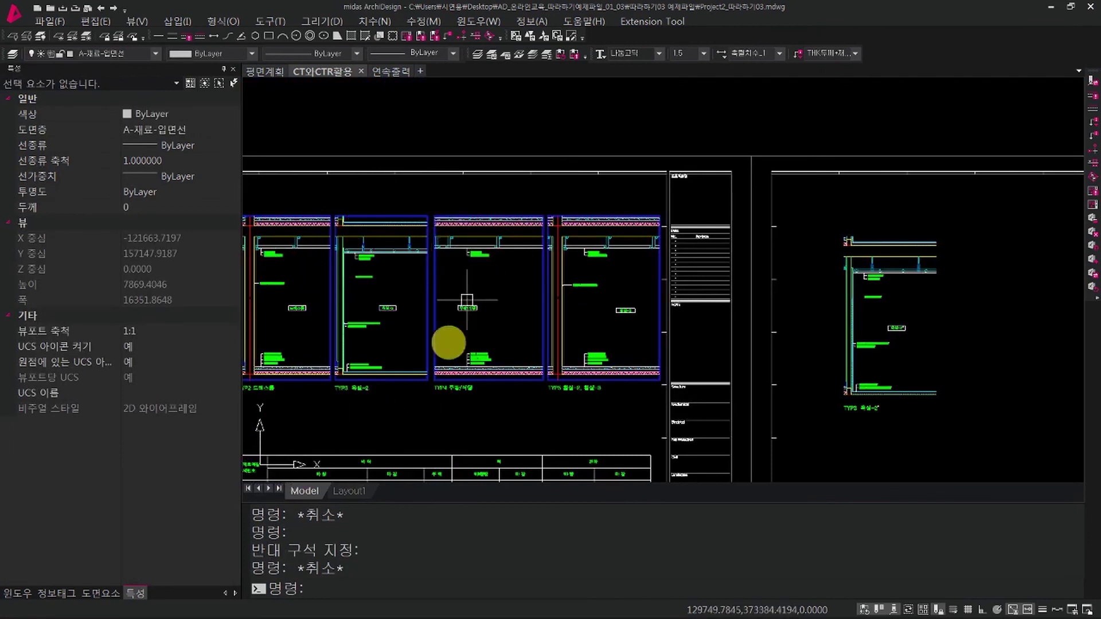
pyautogui.press('Escape')
pyautogui.press('Escape')
pyautogui.click(963, 440)
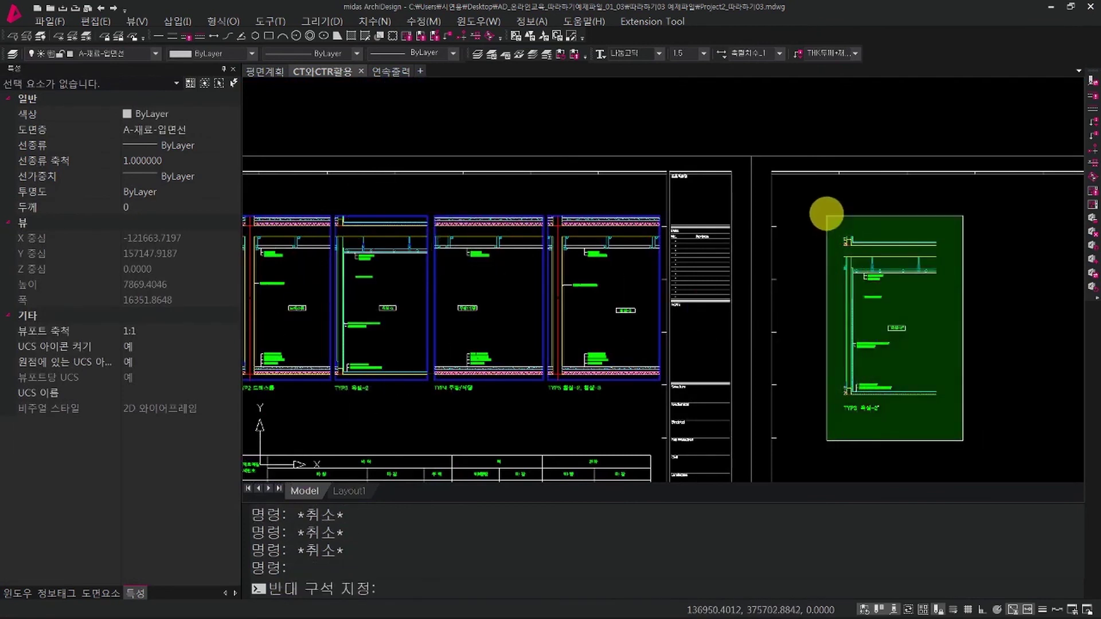
pyautogui.click(825, 211)
pyautogui.press('Escape')
pyautogui.press('Escape')
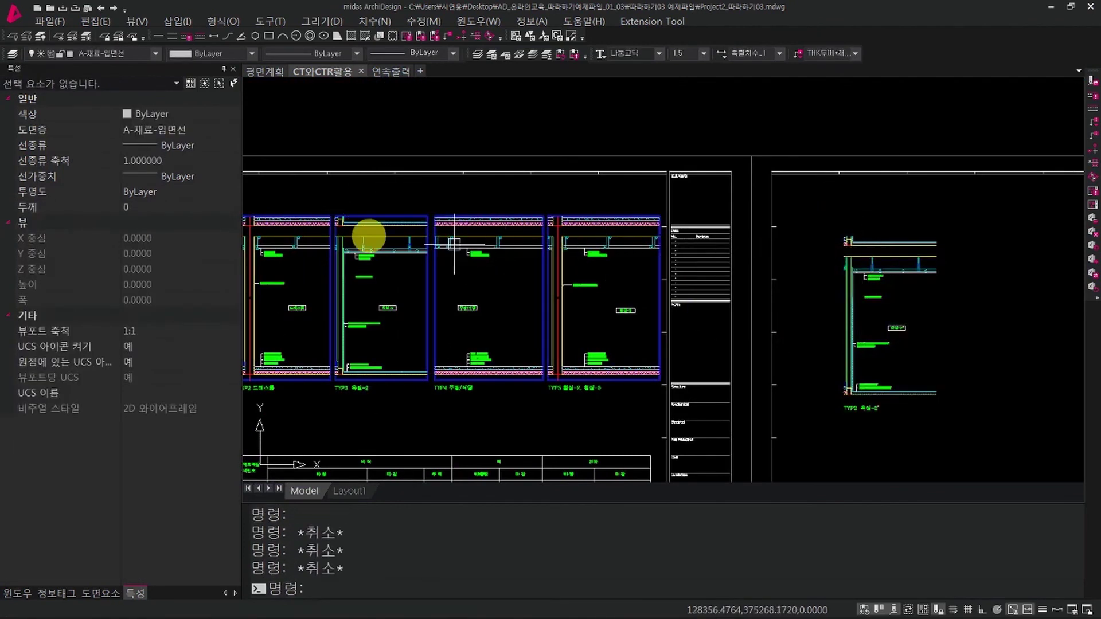
pyautogui.press('Escape')
pyautogui.press('Escape')
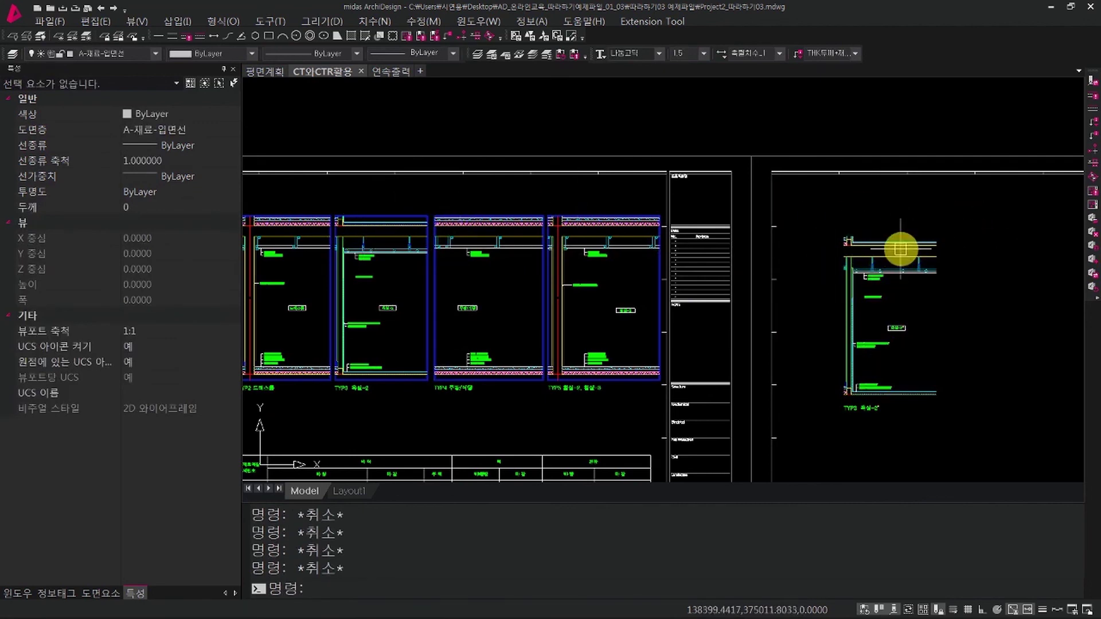
# Inspect the reference markers on the copied 경량철골천정틀, PVC 천정재 and 시멘트몰탈/ 벽지 notes up close.
pyautogui.scroll(5, 883, 281)
pyautogui.scroll(4, 886, 287)
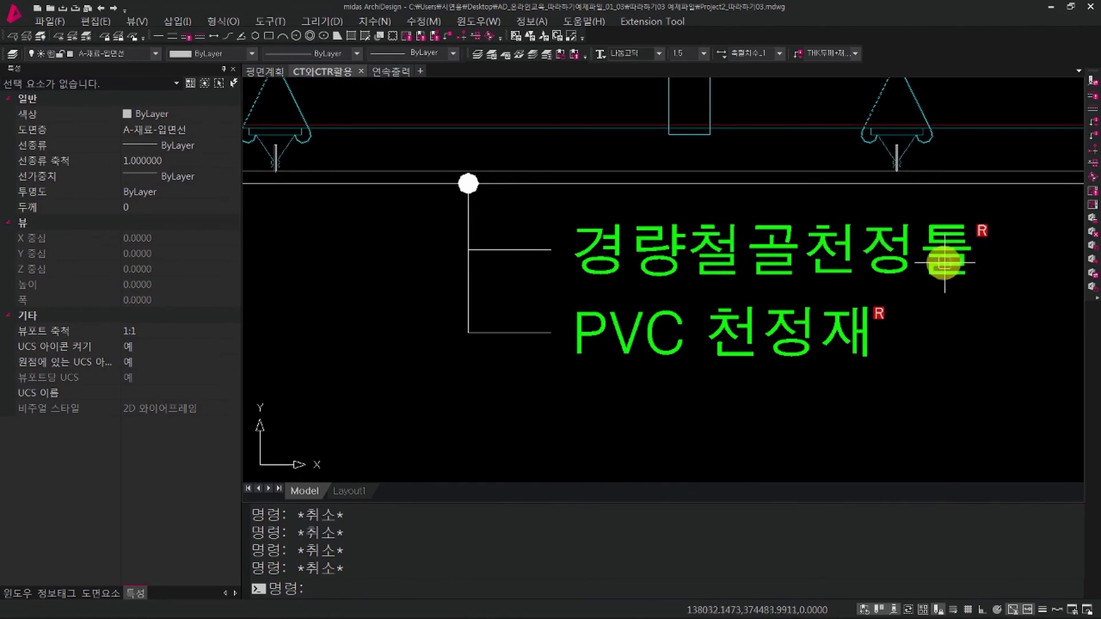
pyautogui.scroll(-9, 937, 263)
pyautogui.scroll(5, 924, 301)
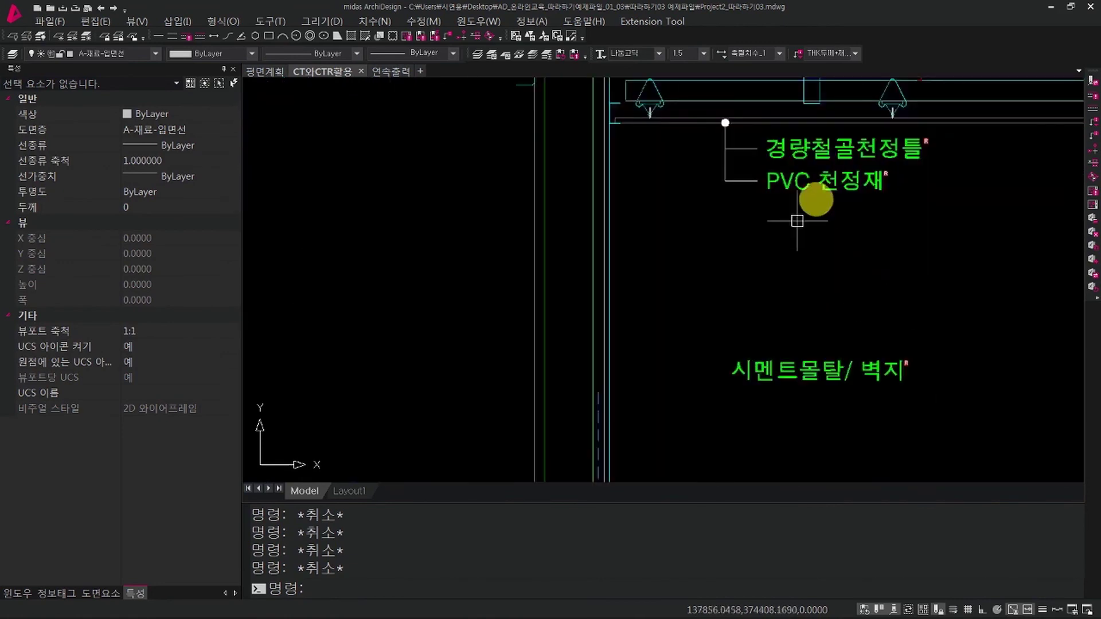
pyautogui.scroll(-8, 837, 241)
pyautogui.moveTo(874, 281); pyautogui.dragTo(861, 290, button='middle')
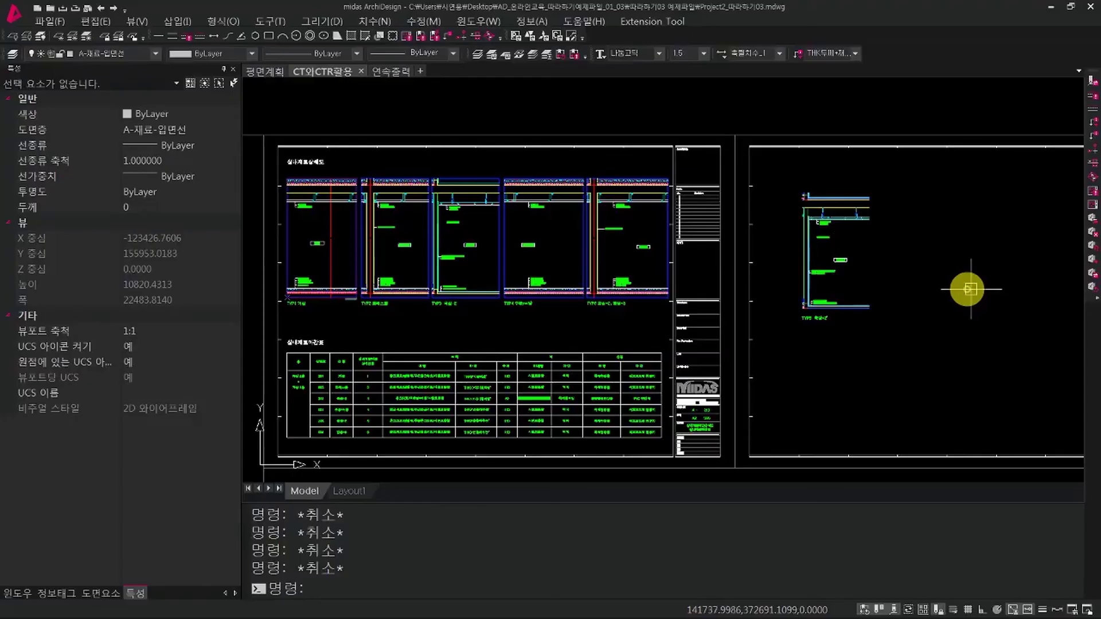
# Switch to the 연속출력 drawing window and open the Plot settings, turning off 파일 통합 for the continuous output.
pyautogui.scroll(-2, 727, 311)
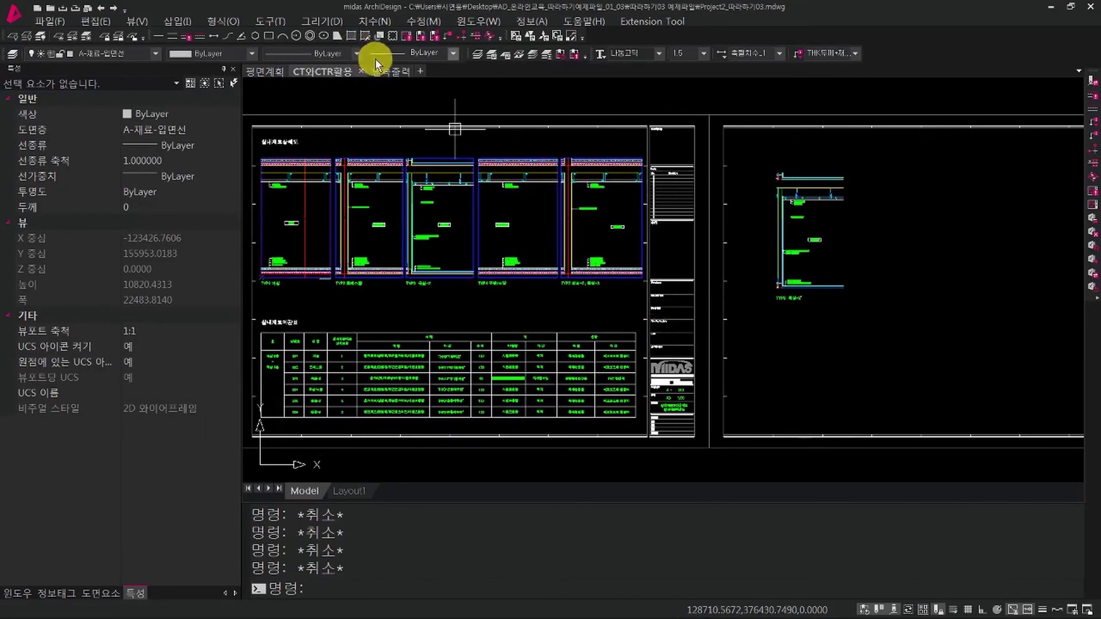
pyautogui.click(380, 74)
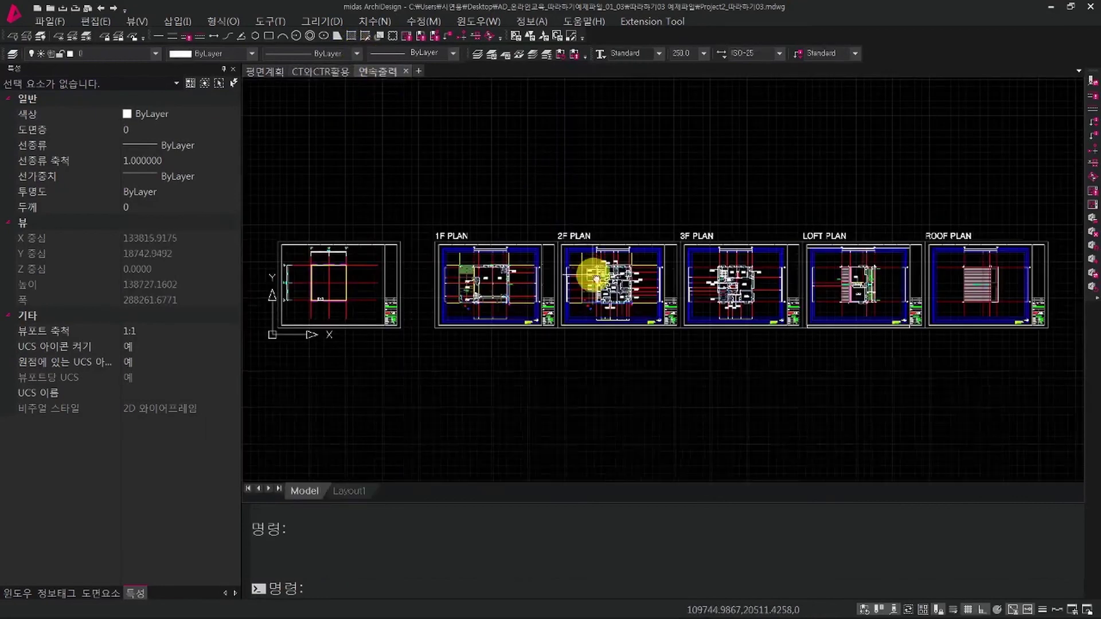
pyautogui.press('Escape')
pyautogui.press('Escape')
pyautogui.hotkey('ctrl', 'p')
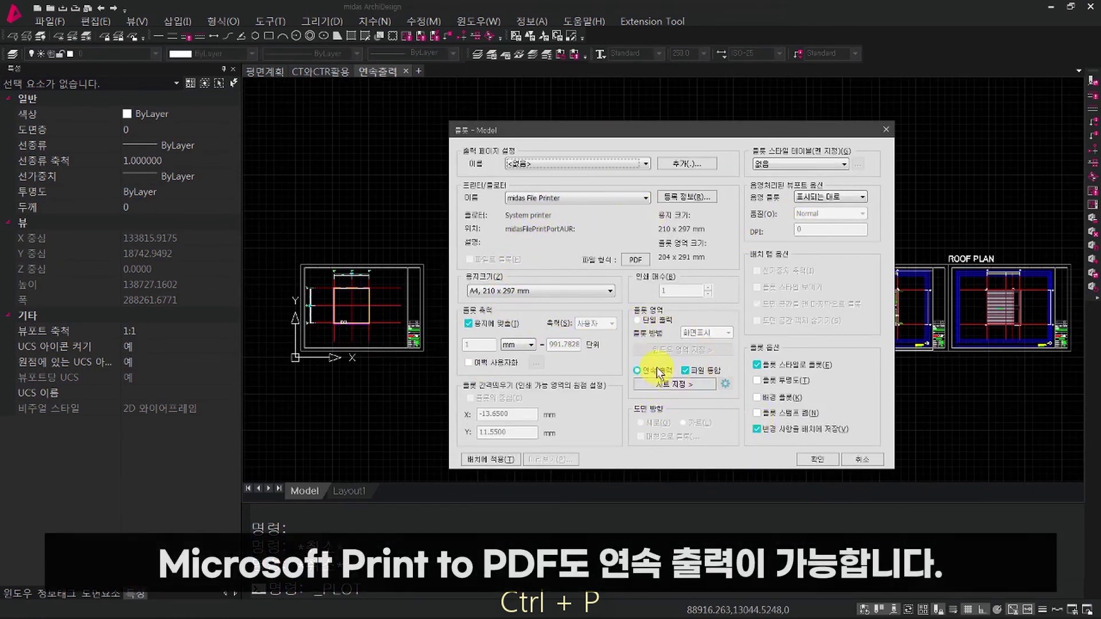
pyautogui.click(685, 370)
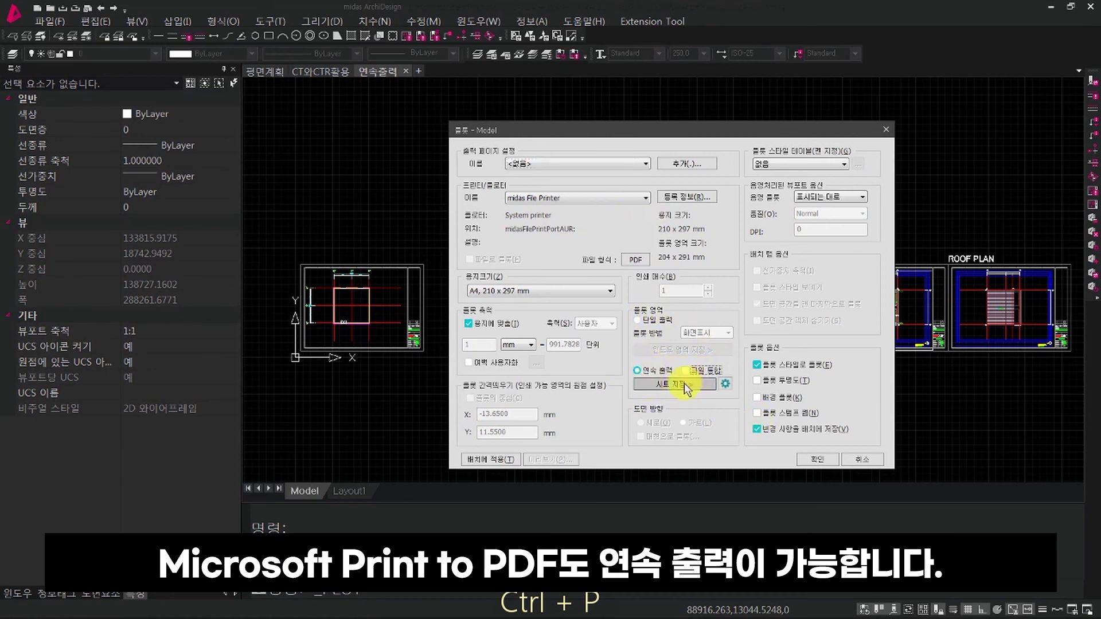
# Open the sheet list for continuous plotting and review the sheets of the 평면계획 and CT와CTR활용 windows separately.
pyautogui.click(684, 384)
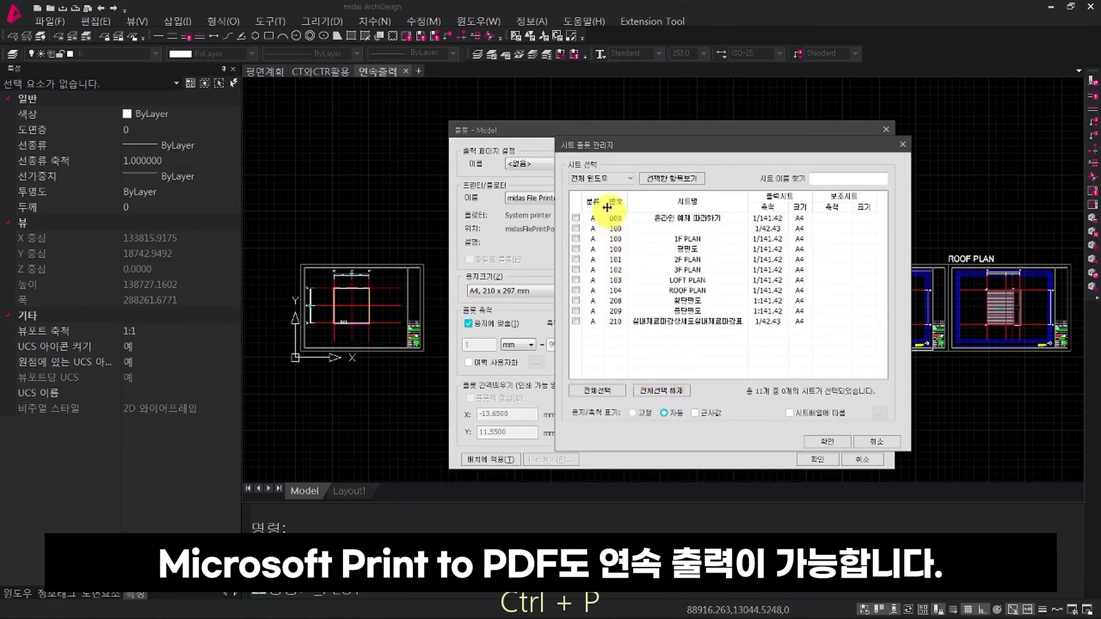
pyautogui.click(579, 179)
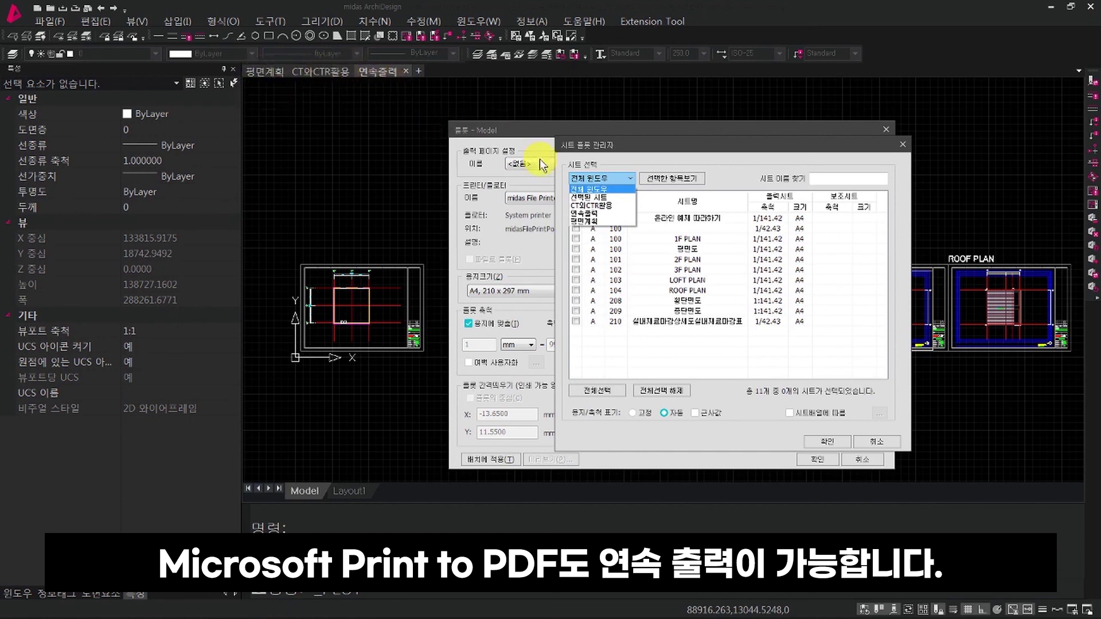
pyautogui.click(585, 220)
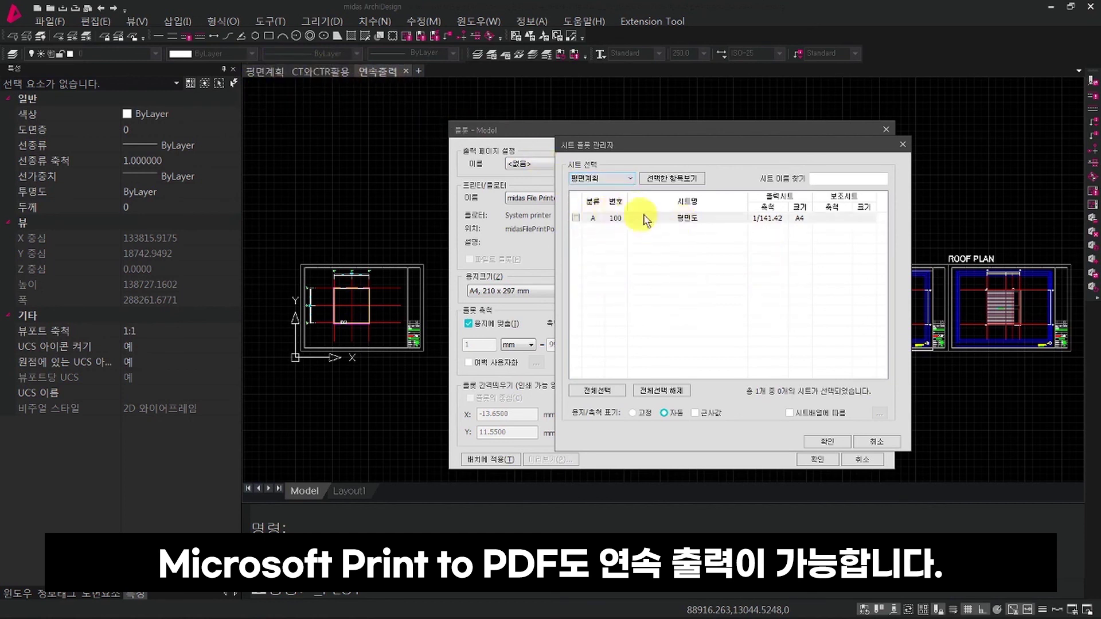
pyautogui.click(611, 178)
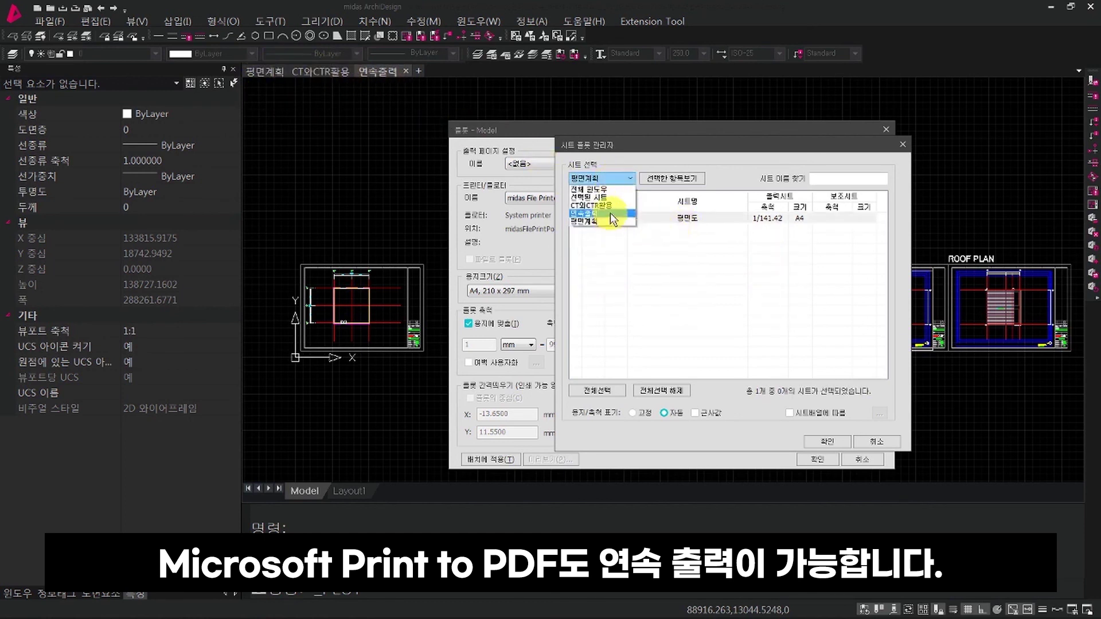
pyautogui.click(608, 205)
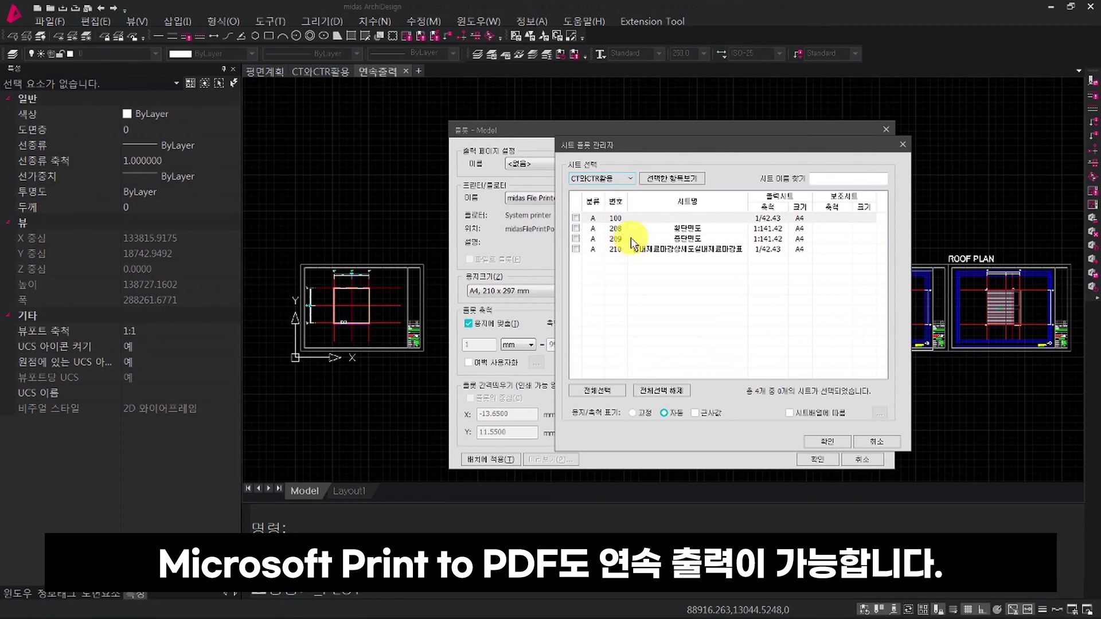
# Select all sheets of 전체 윈도우 for continuous plotting, confirm the selection, and close the Plot settings without plotting.
pyautogui.moveTo(603, 186); pyautogui.dragTo(607, 182)
pyautogui.click(615, 175)
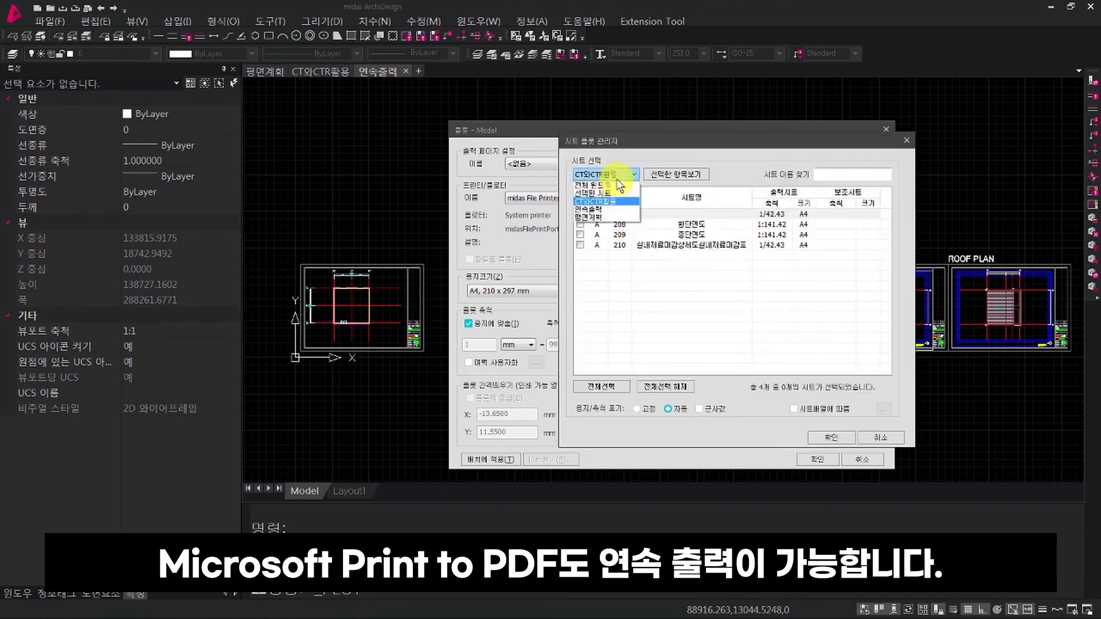
pyautogui.click(611, 184)
pyautogui.click(601, 387)
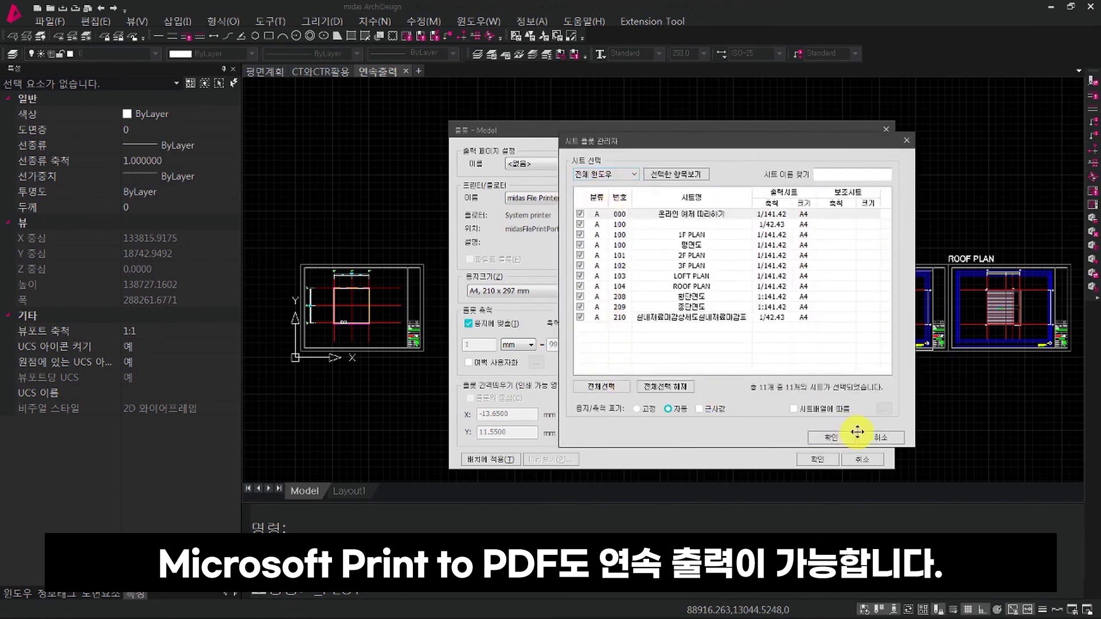
pyautogui.click(840, 441)
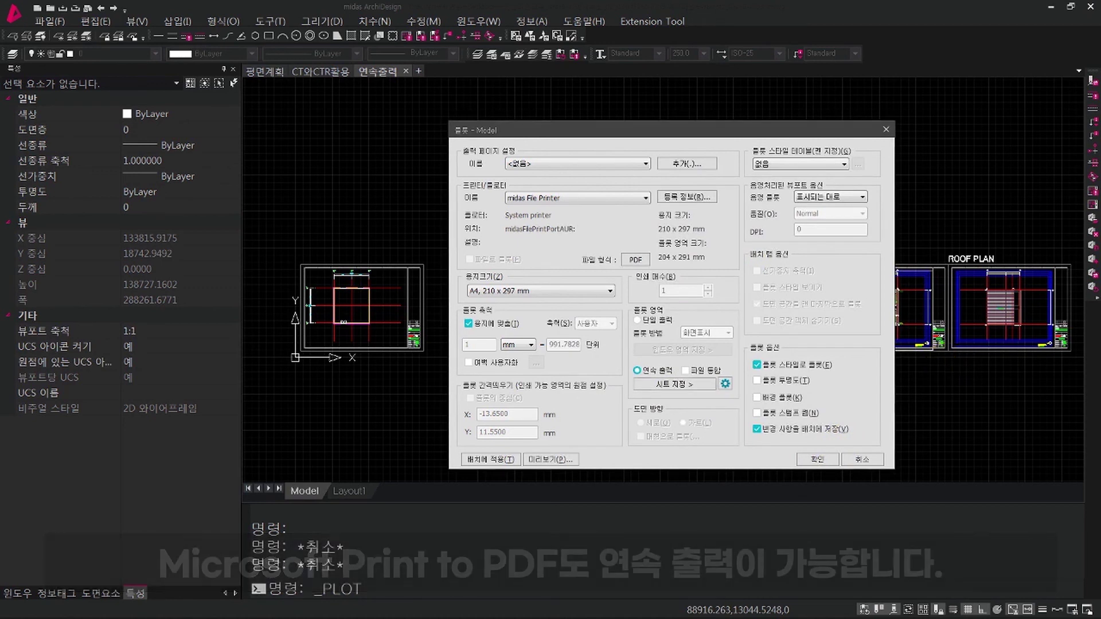
pyautogui.click(875, 460)
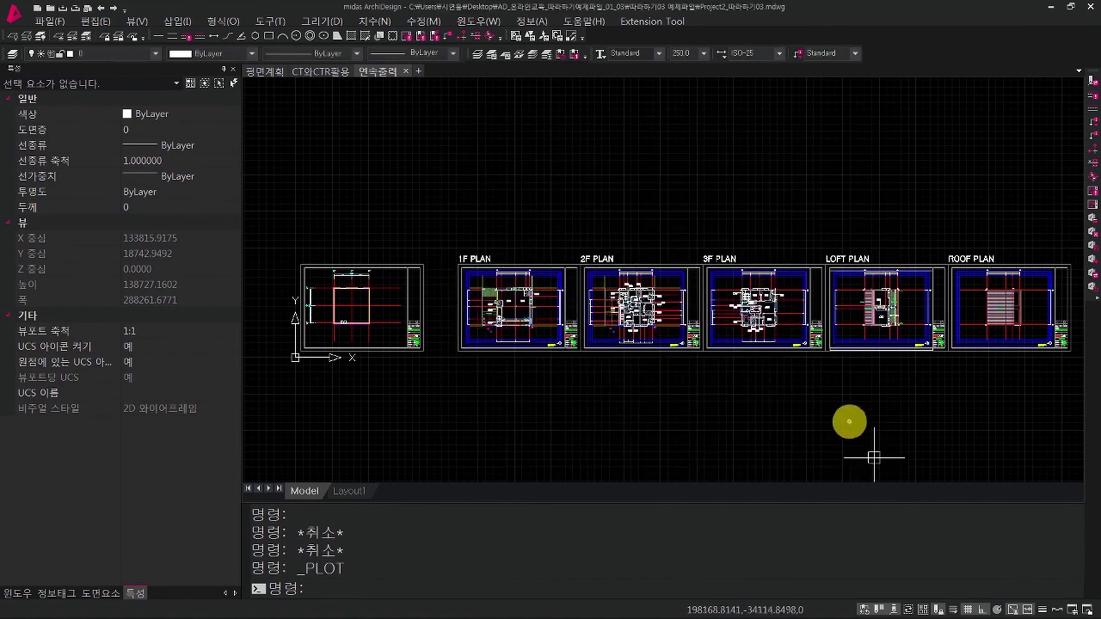
# Export all sheets of 전체 윈도우 as DWG files with the EXPS command, saving them to the 시트내보내기 folder.
pyautogui.scroll(2, 493, 294)
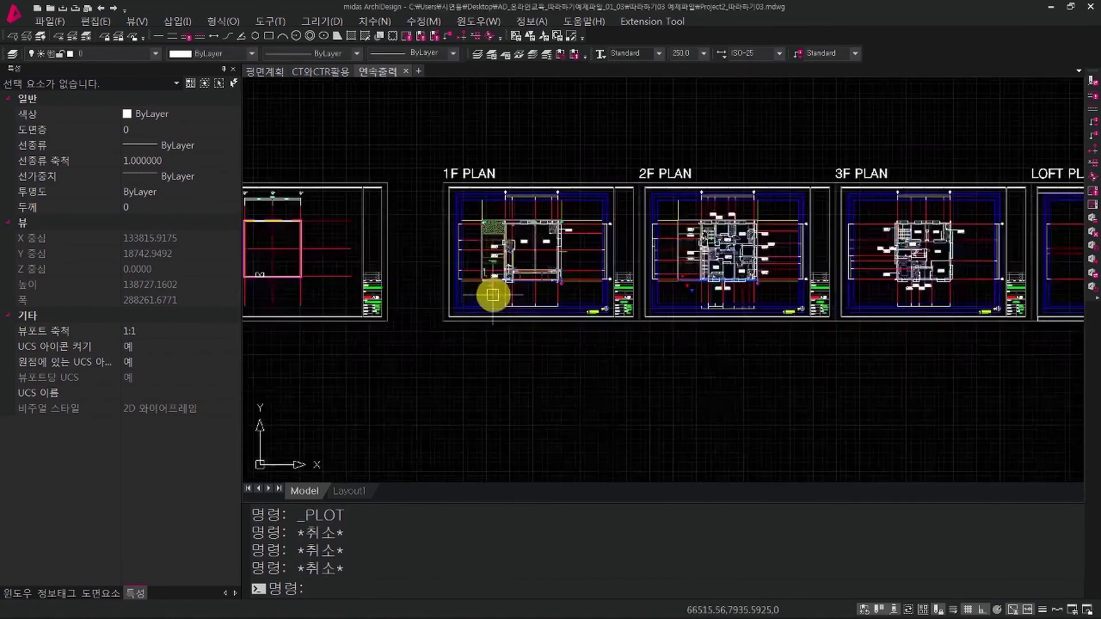
pyautogui.moveTo(523, 296); pyautogui.dragTo(519, 343, button='middle')
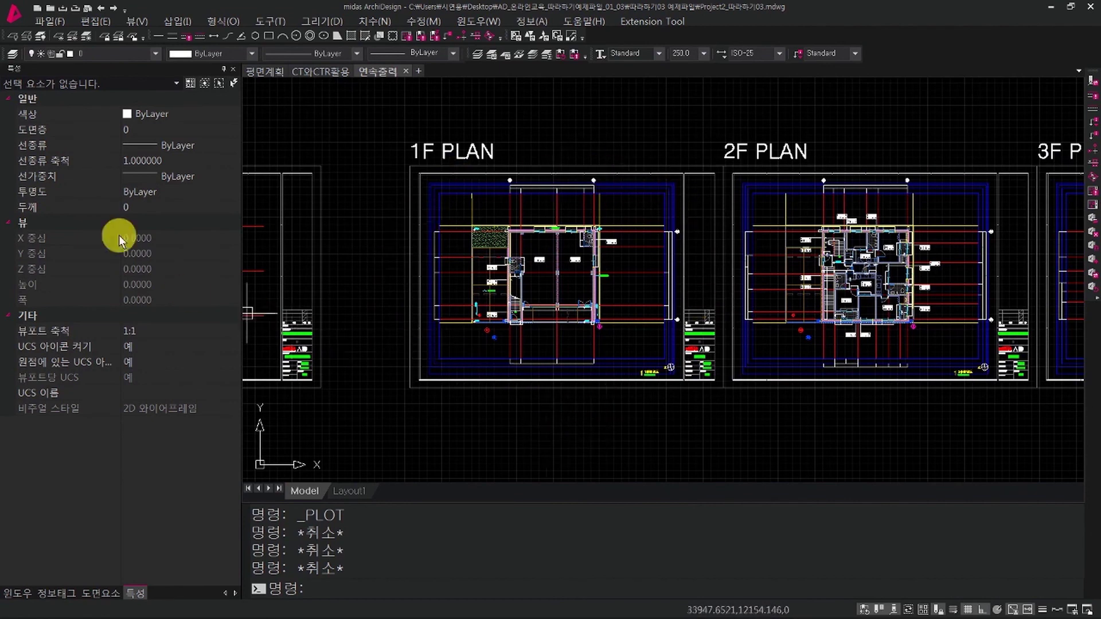
pyautogui.click(46, 26)
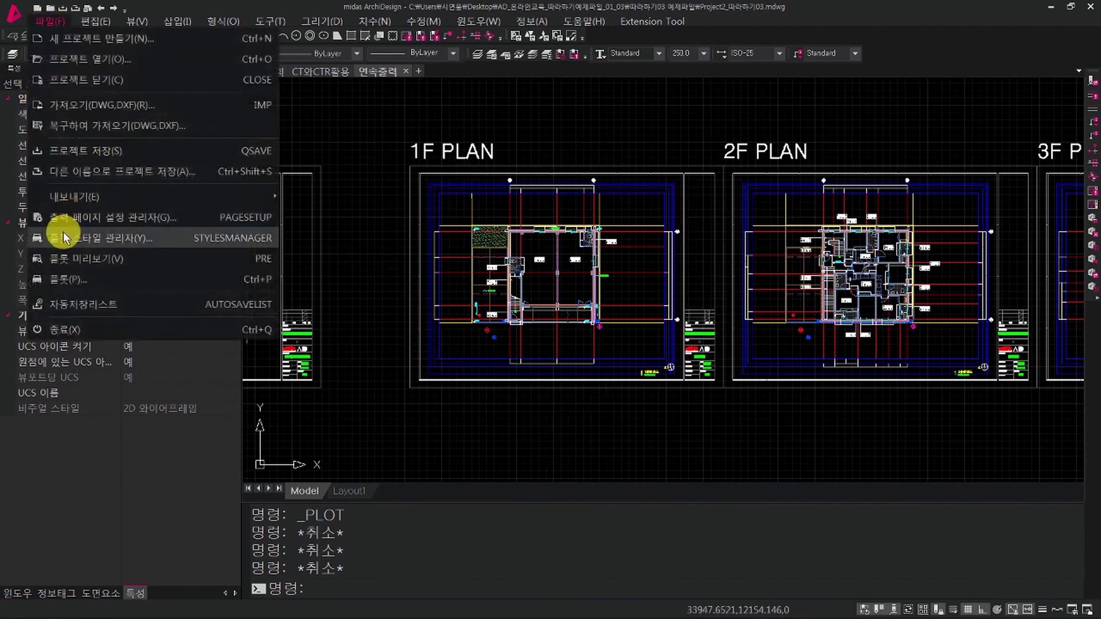
pyautogui.moveTo(87, 199)
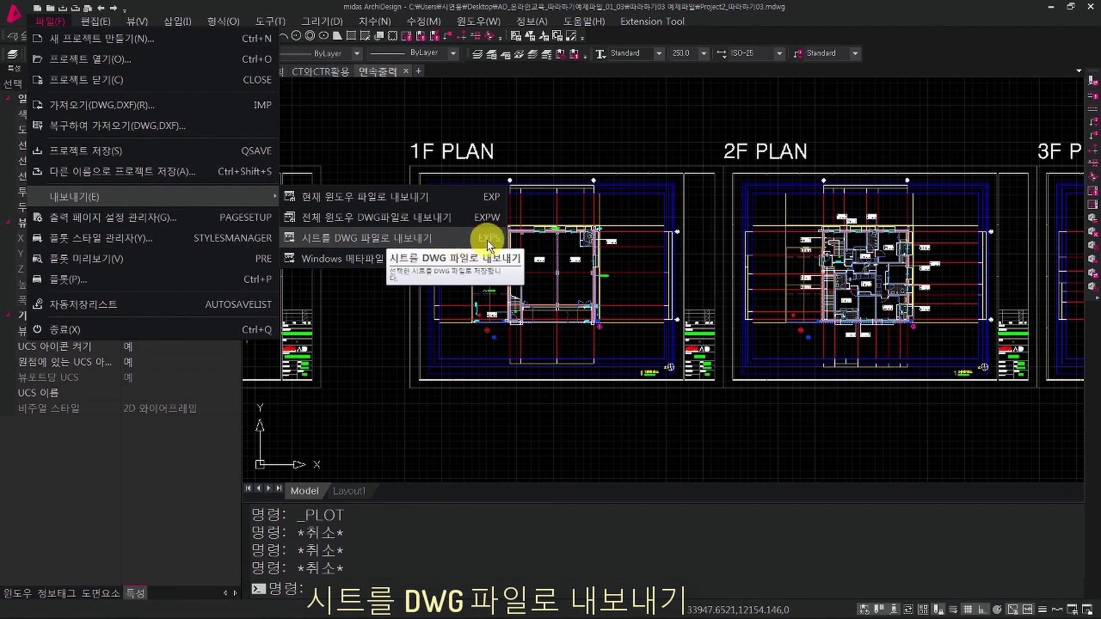
pyautogui.click(350, 588)
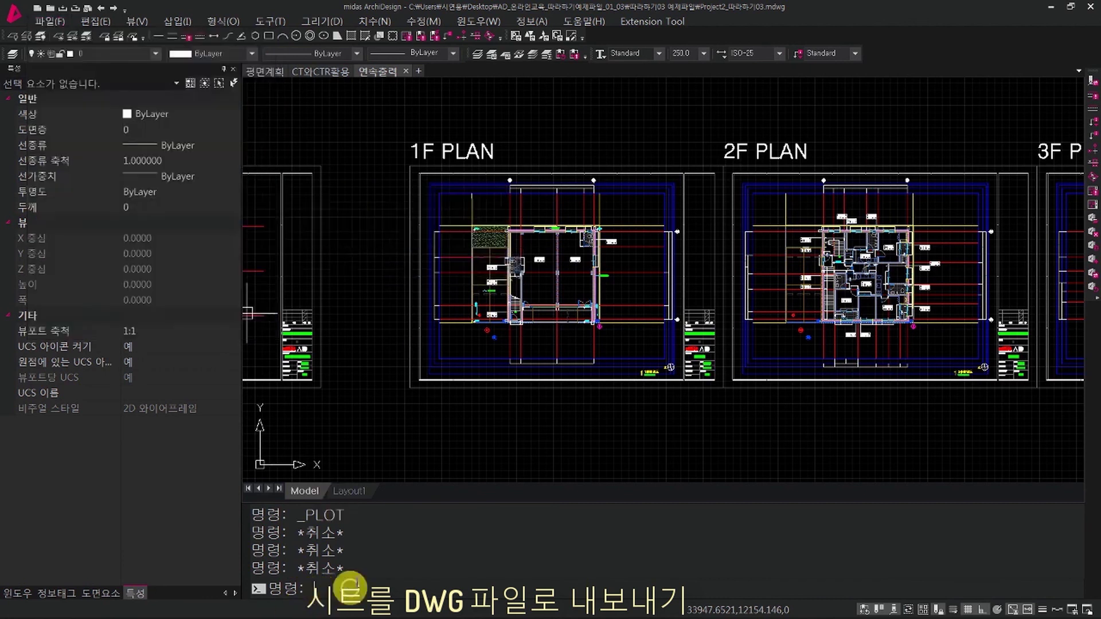
pyautogui.write('EXPS')
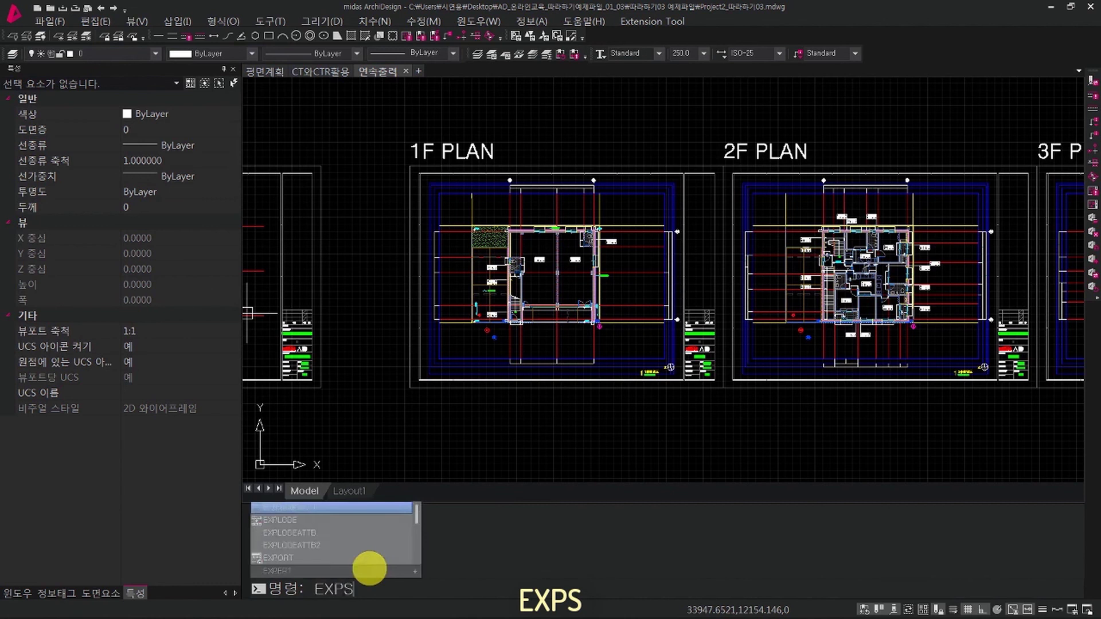
pyautogui.press('Return')
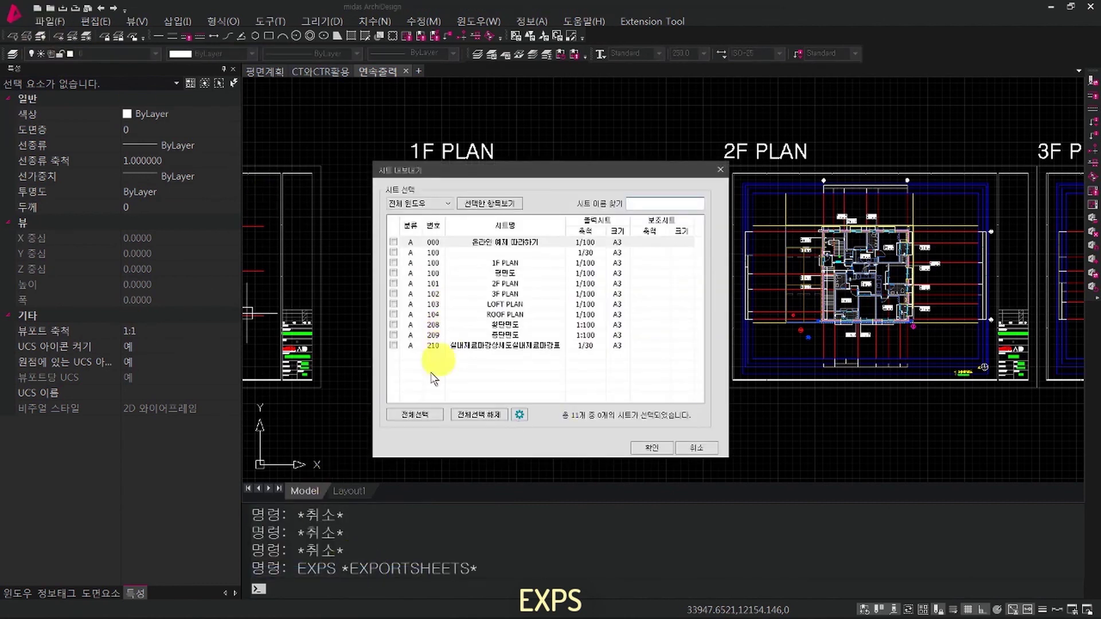
pyautogui.click(414, 415)
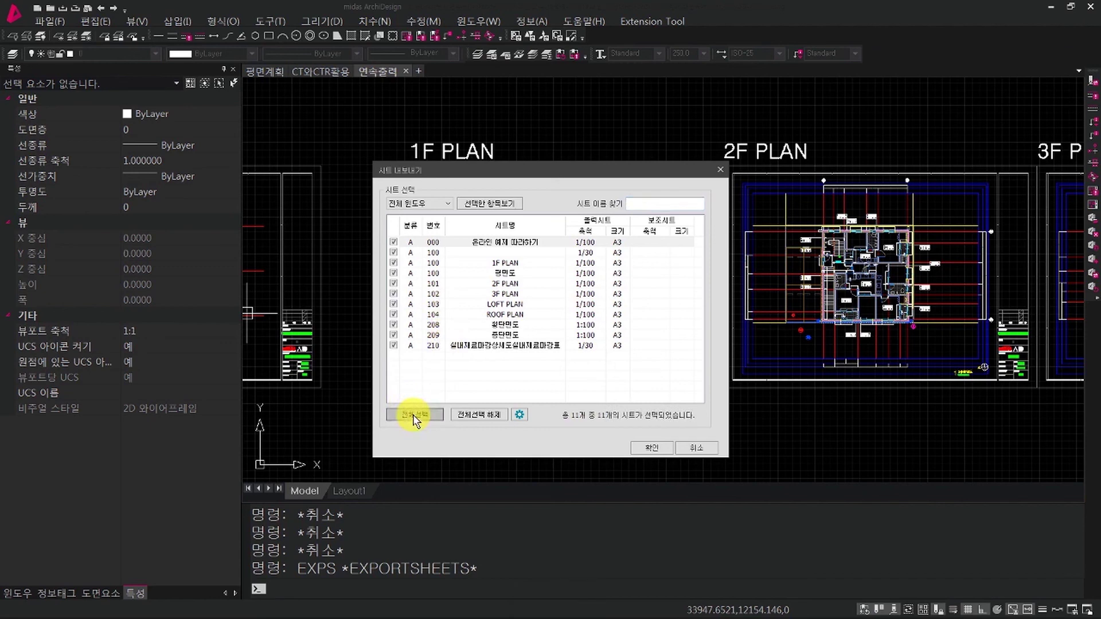
pyautogui.click(648, 448)
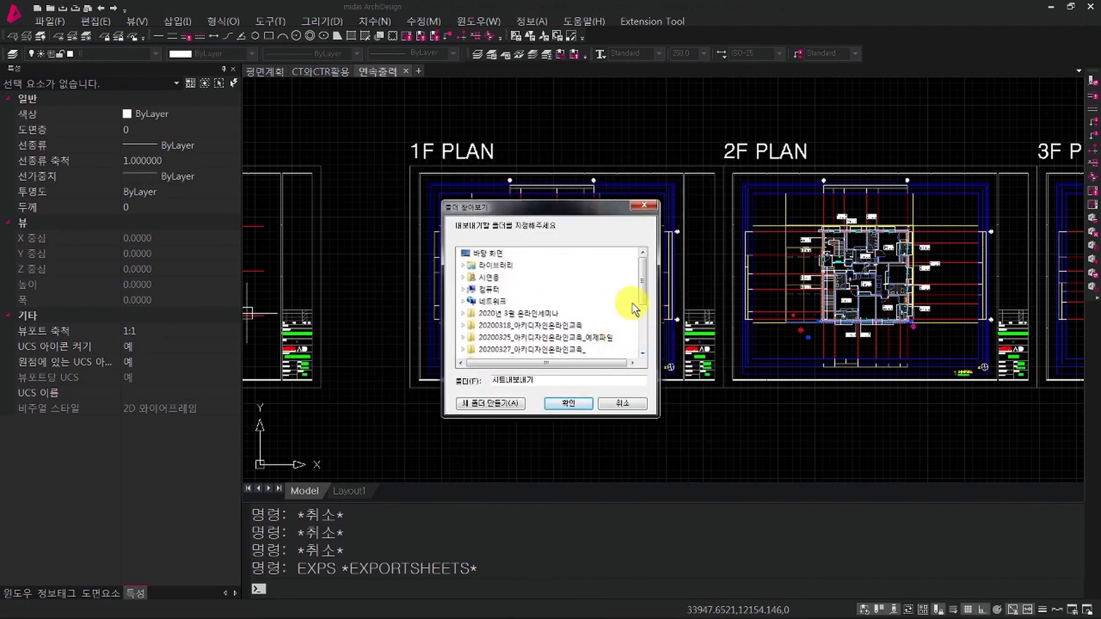
pyautogui.moveTo(643, 288); pyautogui.dragTo(638, 338)
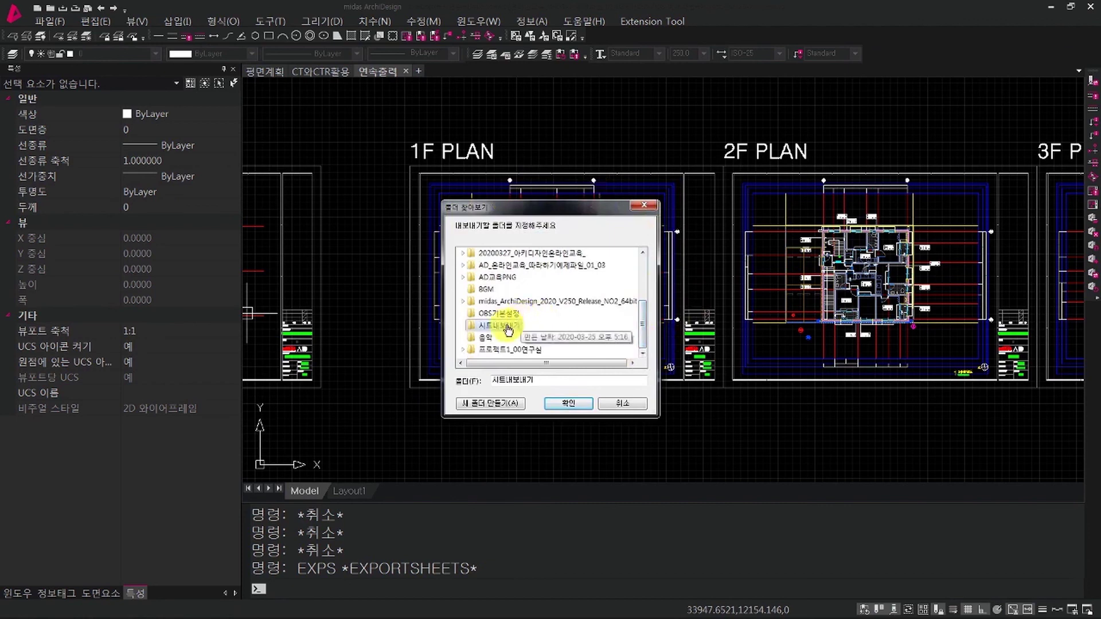
pyautogui.click(573, 403)
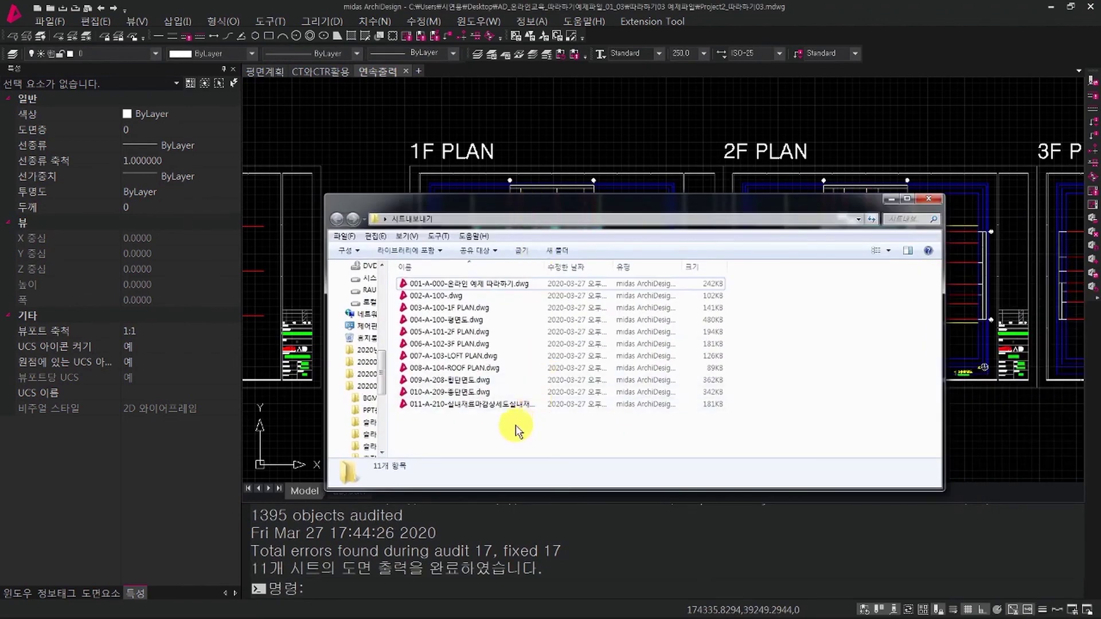
# Check the exported DWG files in the 시트내보내기 folder, widening the name column to show full file names, and return to the drawing.
pyautogui.moveTo(514, 431); pyautogui.dragTo(427, 286)
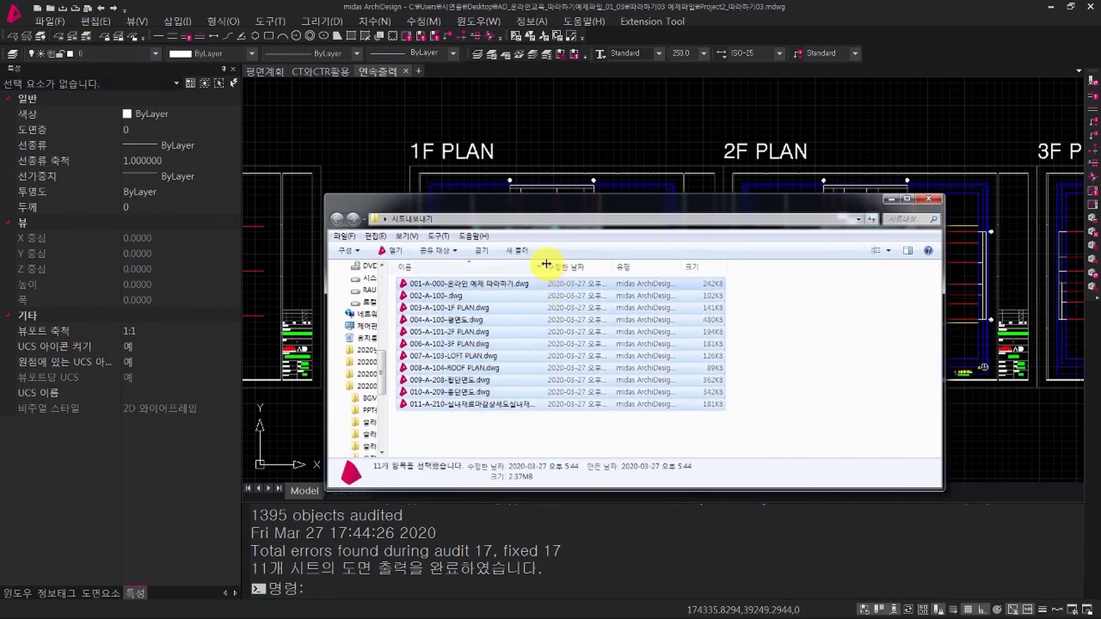
pyautogui.doubleClick(546, 264)
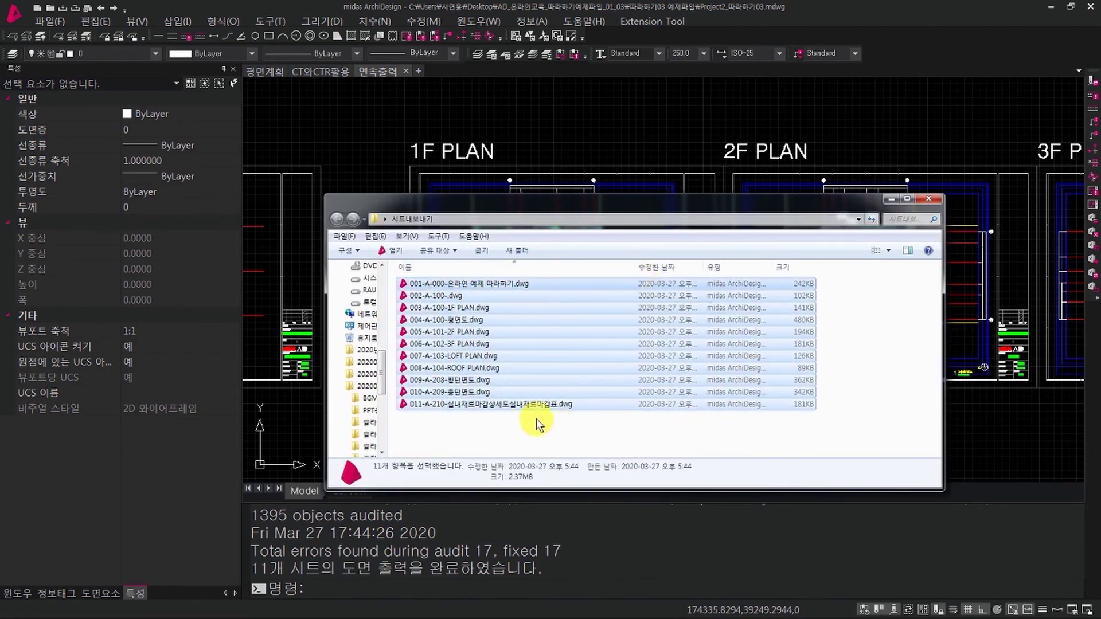
pyautogui.click(1042, 345)
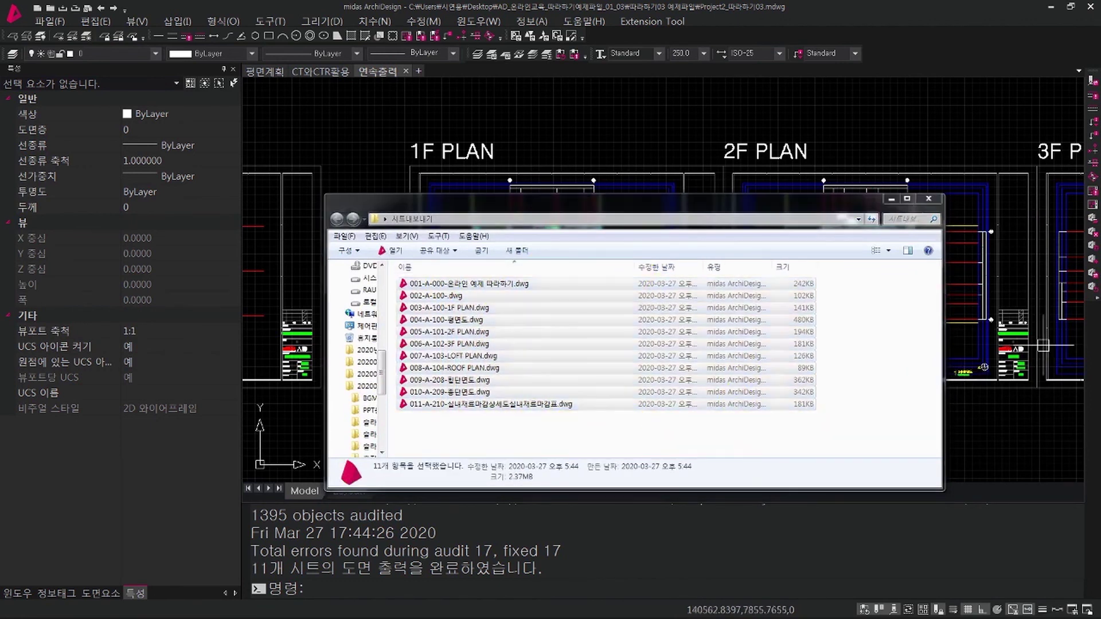